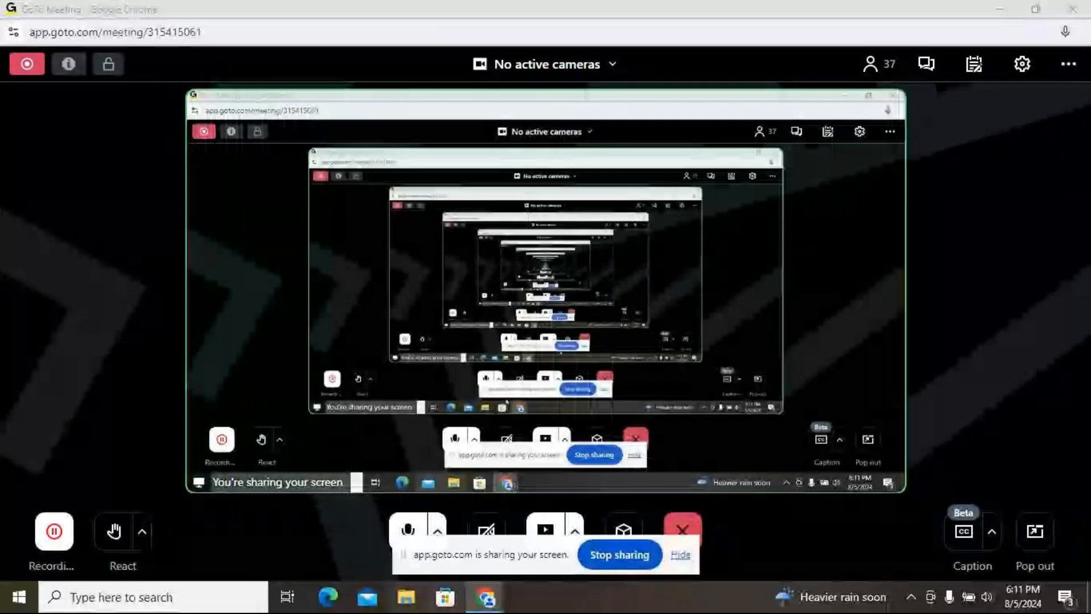
Launch the Remote Desktop client with mstsc and connect to 192.168.0.10.
{"action": "key", "text": "super+r"}
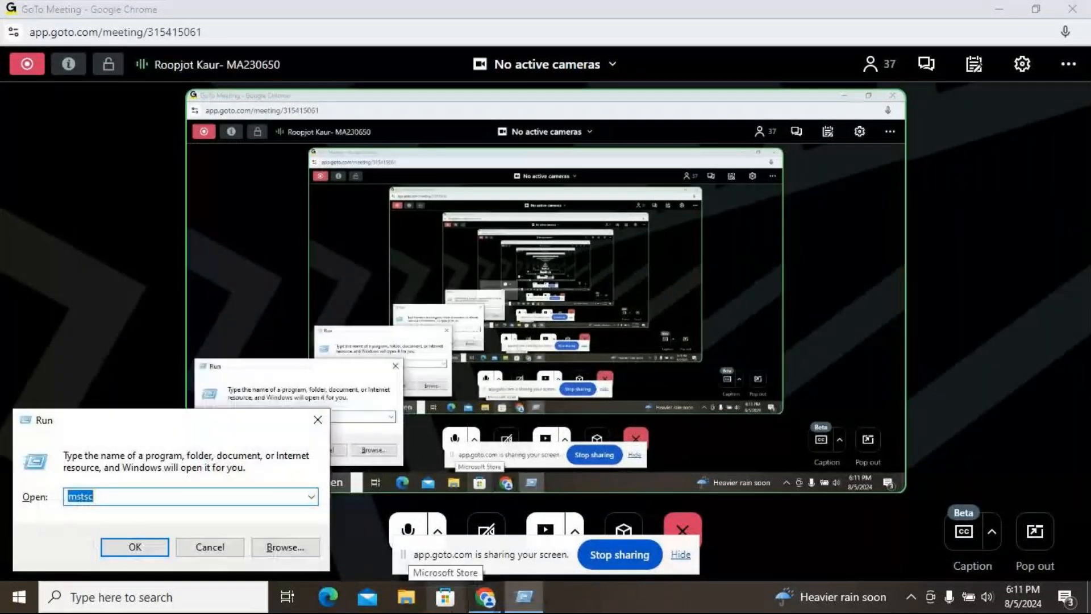
{"action": "key", "text": "Return"}
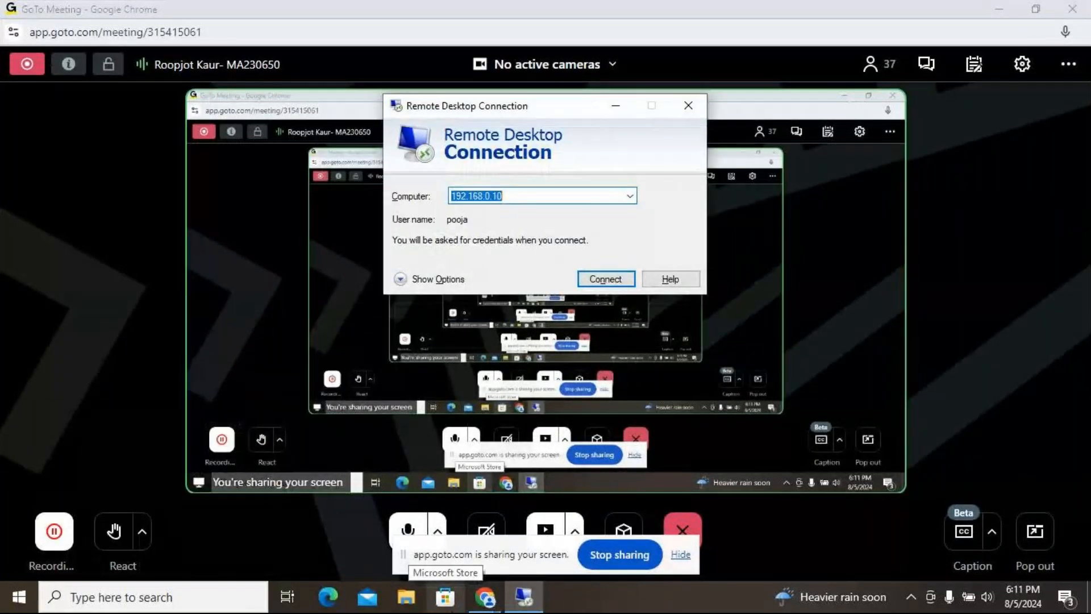
{"action": "key", "text": "Return"}
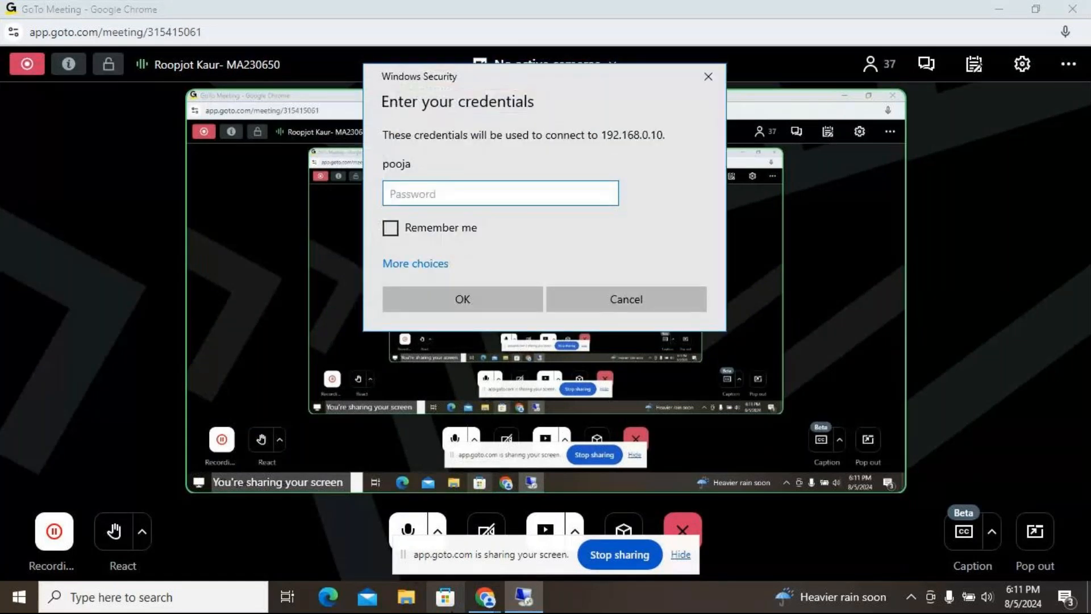
Enter the account password and accept the certificate warning to open the remote session.
{"action": "type", "text": "•••••••••••"}
{"action": "key", "text": "Return"}
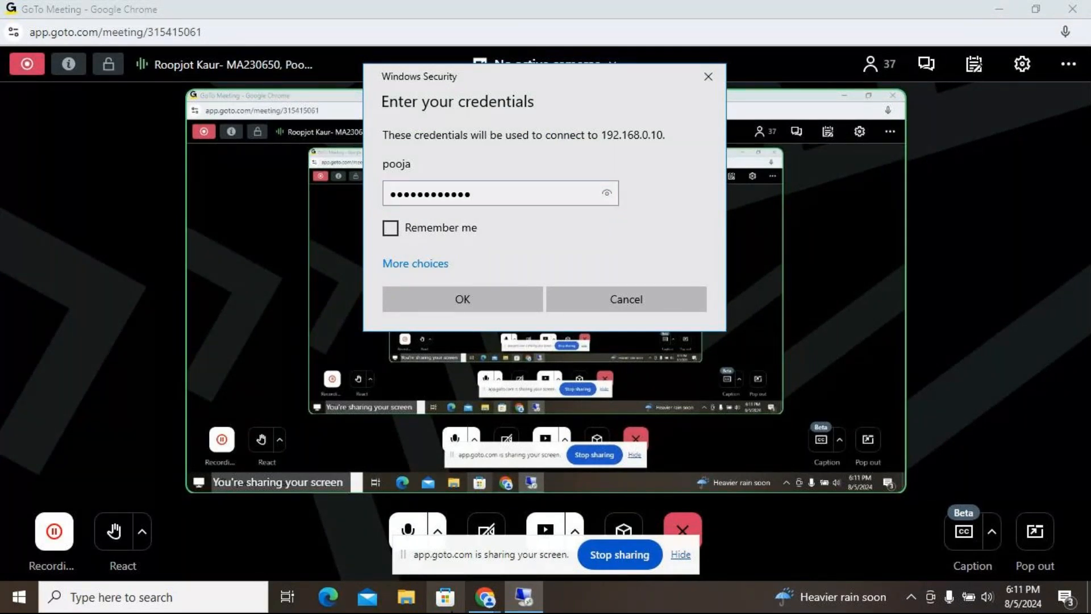
{"action": "key", "text": "Left"}
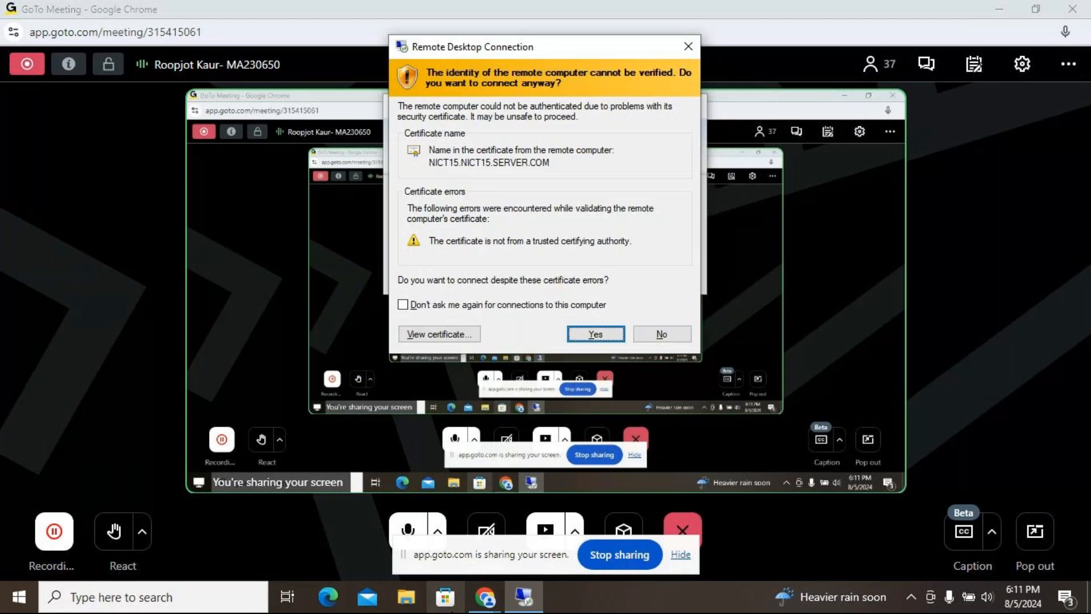
{"action": "key", "text": "Return"}
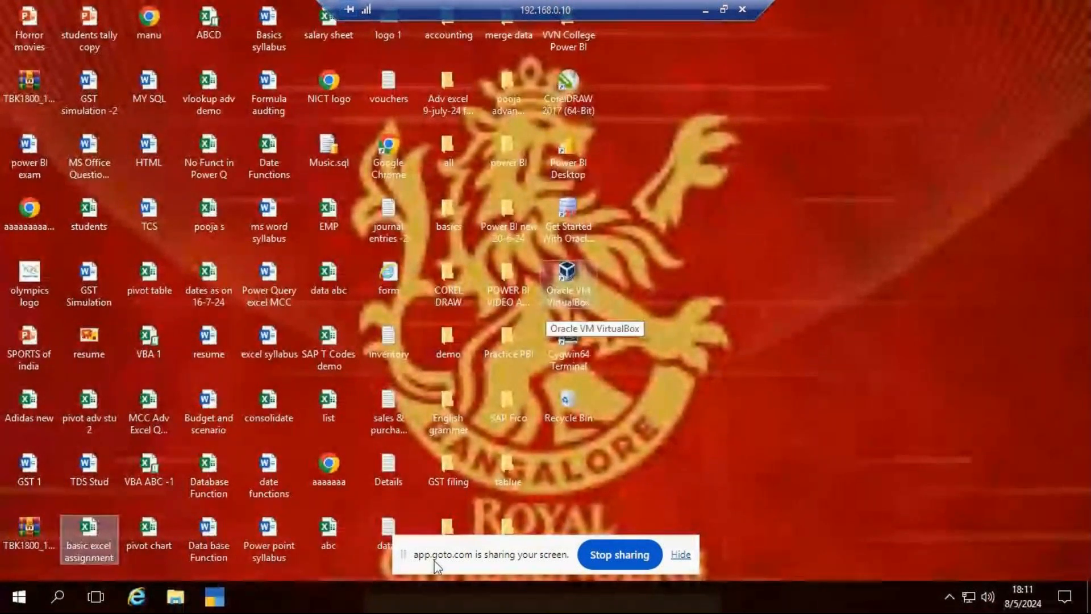
Refresh the remote desktop five times, then bring up the taskbar search.
{"action": "right_click", "coordinate": [776, 119]}
{"action": "left_click", "coordinate": [821, 166]}
{"action": "right_click", "coordinate": [831, 145]}
{"action": "left_click", "coordinate": [871, 193]}
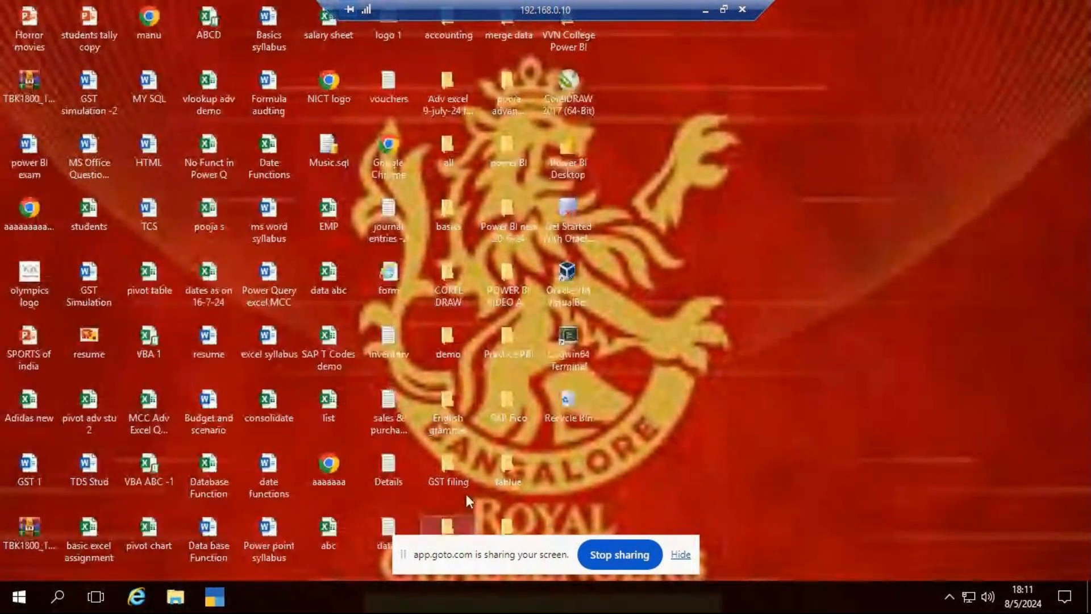
{"action": "left_click_drag", "start_coordinate": [519, 546], "coordinate": [524, 6]}
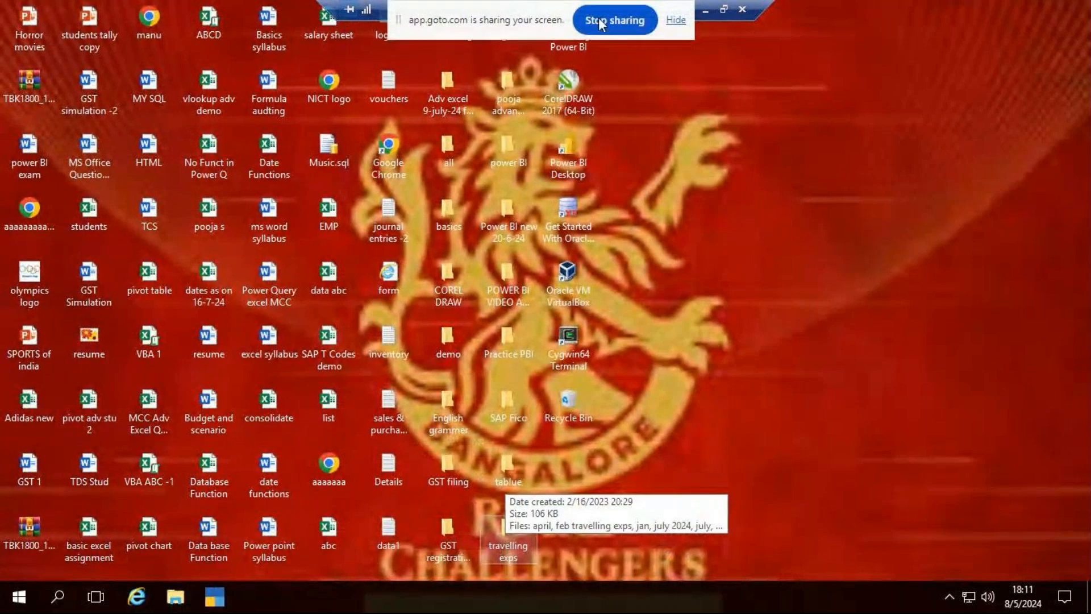
{"action": "right_click", "coordinate": [746, 143]}
{"action": "left_click", "coordinate": [788, 187]}
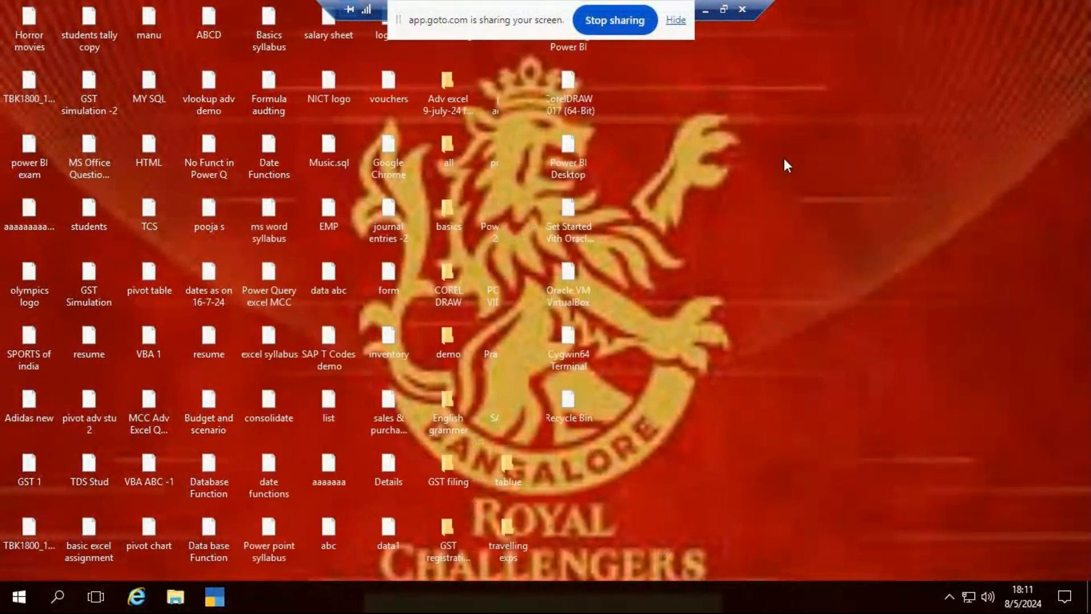
{"action": "right_click", "coordinate": [785, 159]}
{"action": "left_click", "coordinate": [832, 213]}
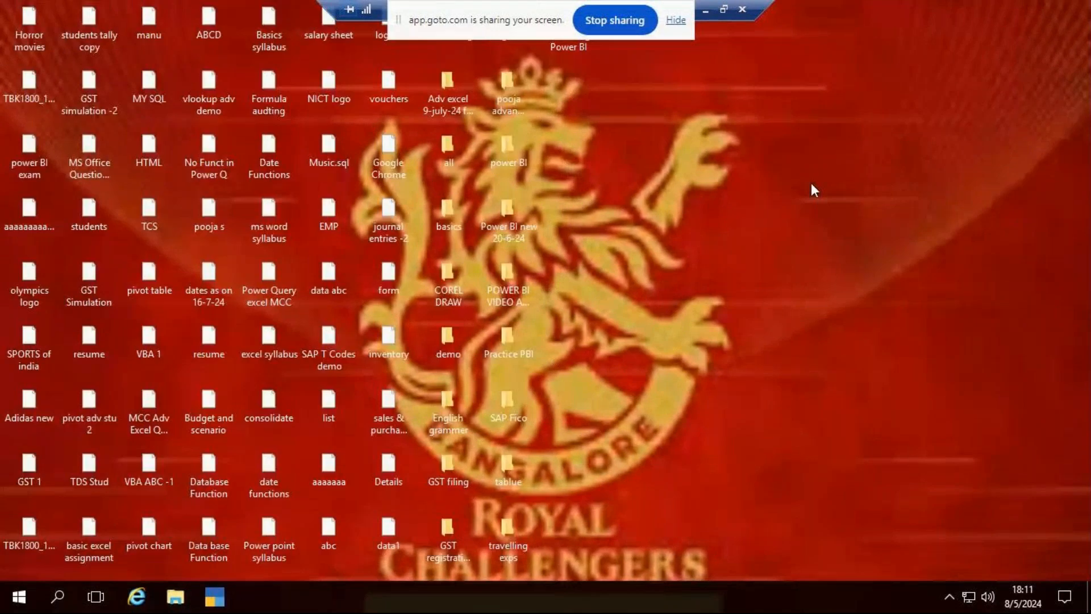
{"action": "right_click", "coordinate": [812, 184]}
{"action": "left_click", "coordinate": [857, 239]}
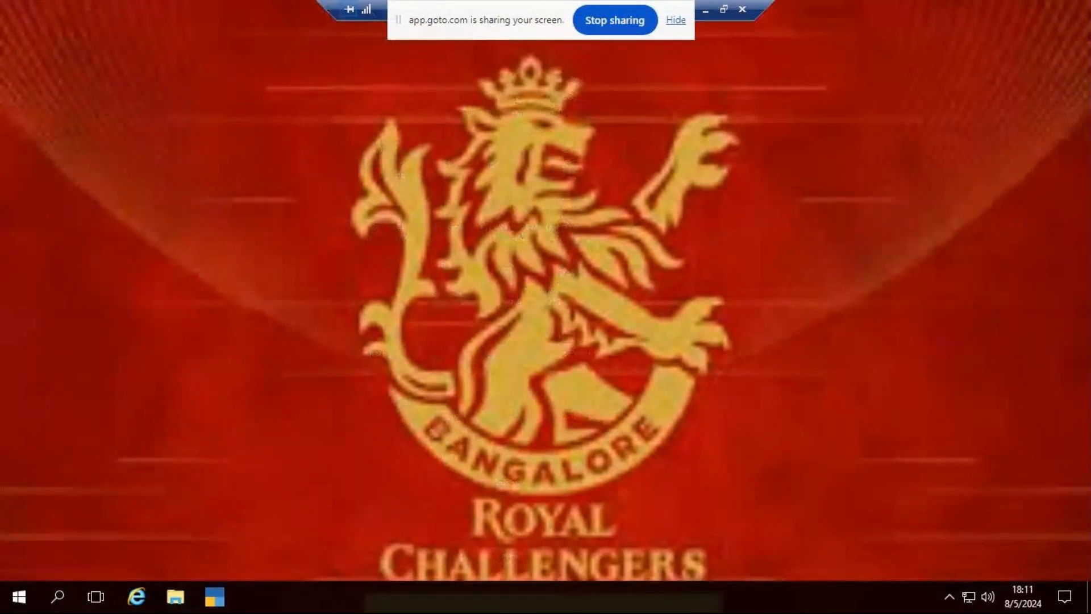
{"action": "left_click", "coordinate": [57, 598]}
Launch Excel via search and create a blank workbook.
{"action": "type", "text": "excel"}
{"action": "key", "text": "Return"}
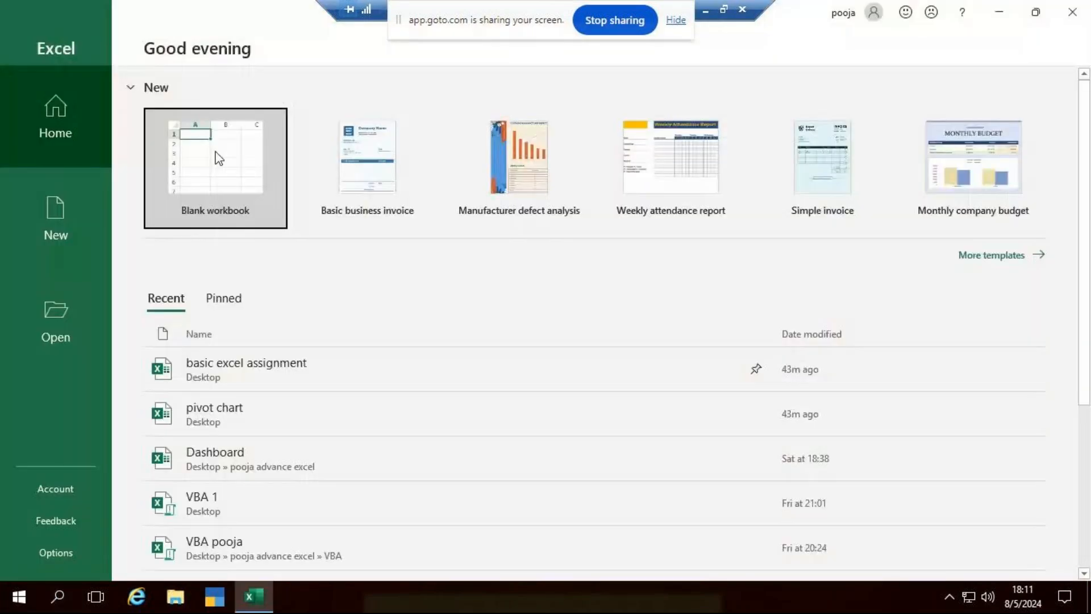
{"action": "left_click", "coordinate": [221, 160]}
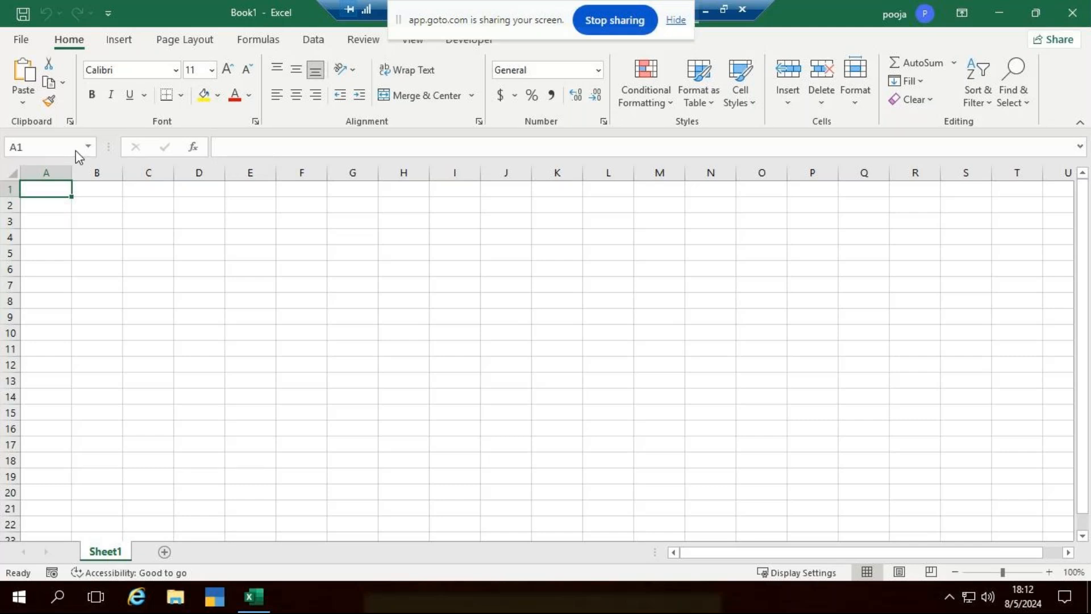
Widen column A and enter the heading Name in cell A1.
{"action": "scroll", "coordinate": [135, 298], "scroll_direction": "up", "scroll_amount": 3}
{"action": "scroll", "coordinate": [135, 298], "scroll_direction": "up", "scroll_amount": 3}
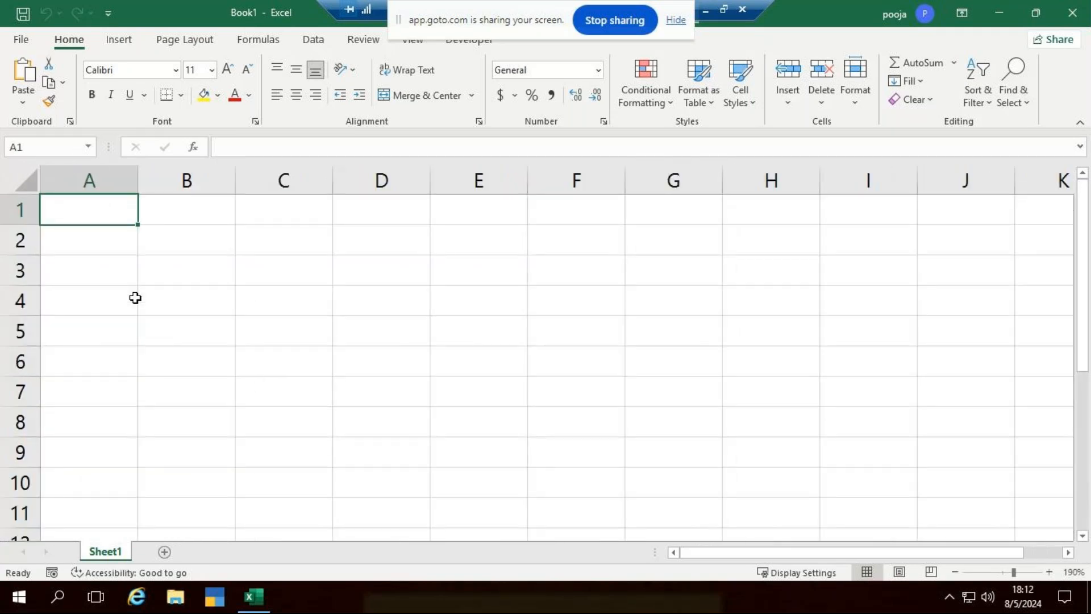
{"action": "type", "text": "Nam"}
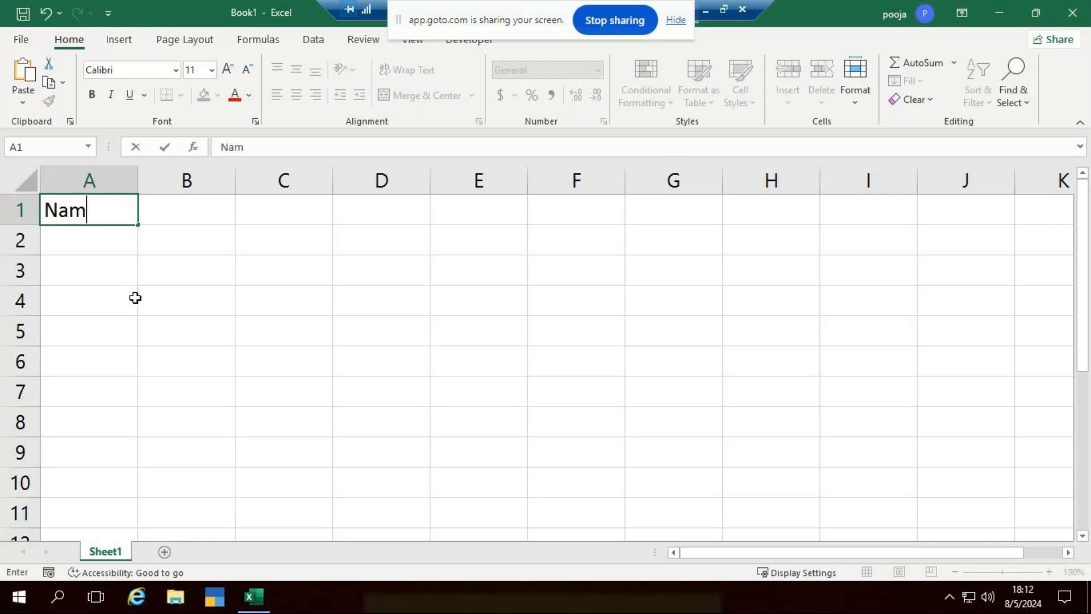
{"action": "type", "text": "e"}
{"action": "key", "text": "BackSpace"}
{"action": "key", "text": "BackSpace"}
{"action": "key", "text": "BackSpace"}
{"action": "key", "text": "BackSpace"}
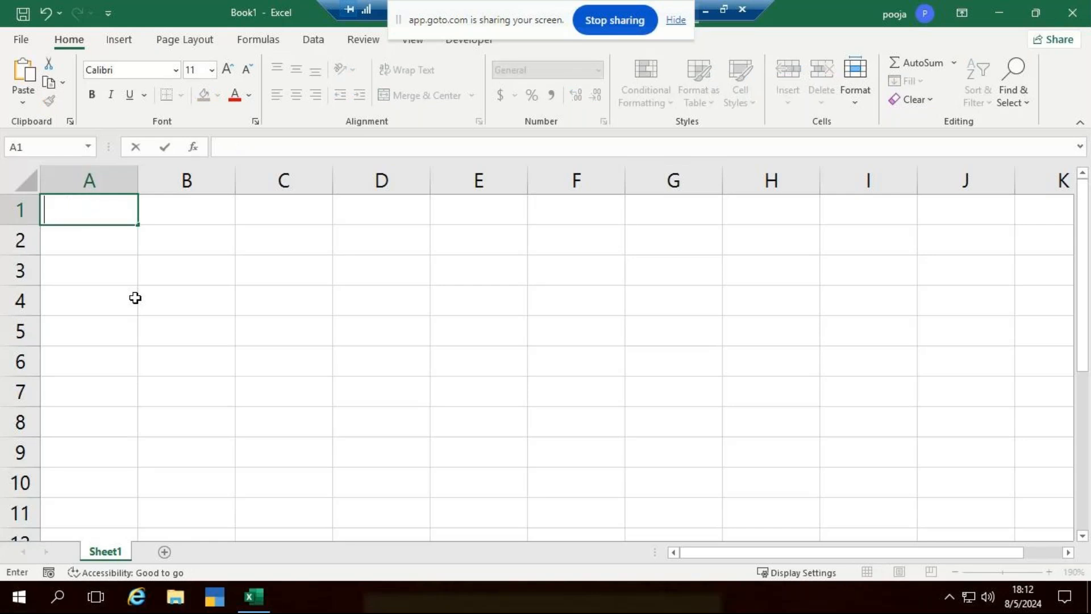
{"action": "key", "text": "Escape"}
{"action": "left_click_drag", "start_coordinate": [138, 188], "coordinate": [163, 194]}
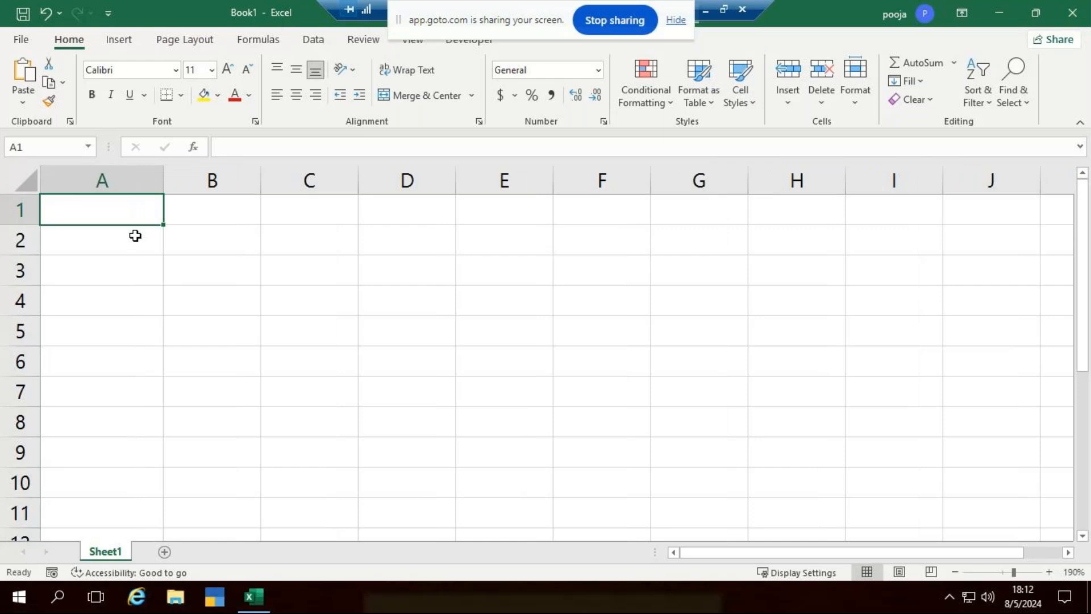
{"action": "type", "text": "Name"}
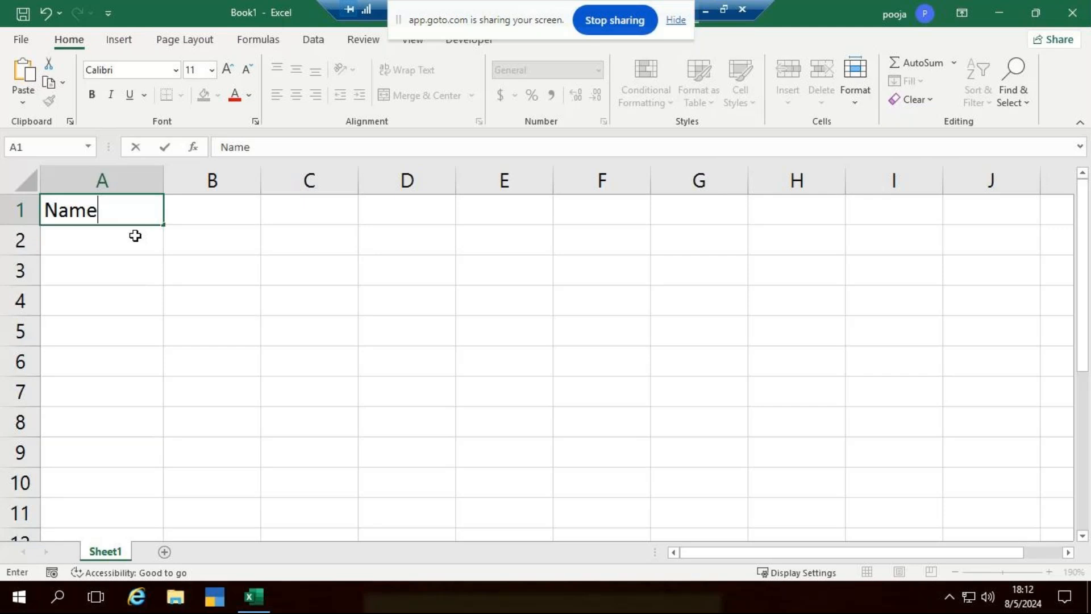
{"action": "key", "text": "Return"}
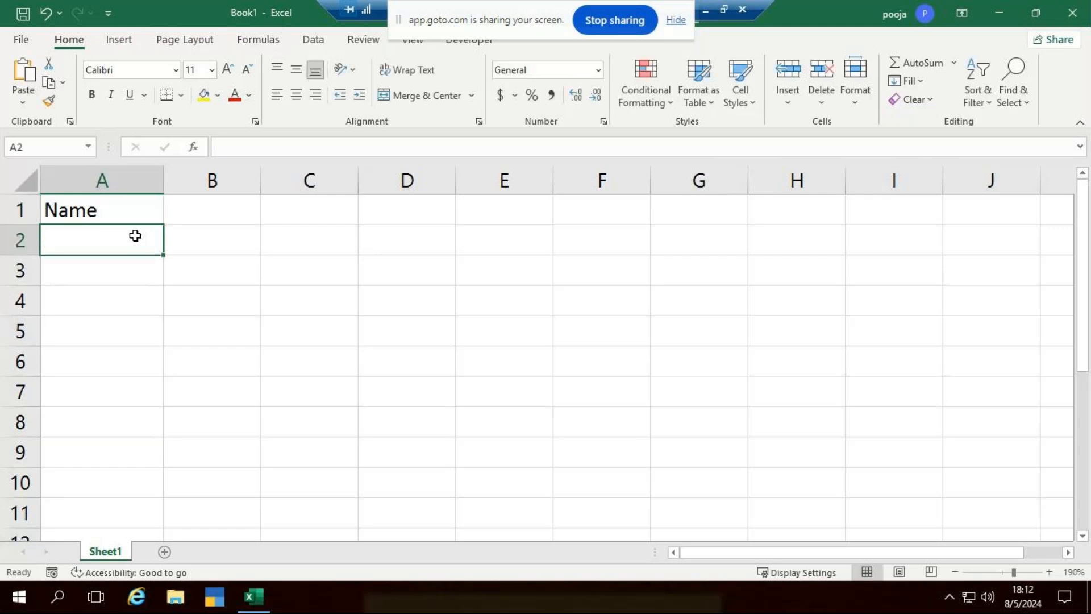
{"action": "key", "text": "Up"}
{"action": "key", "text": "Right"}
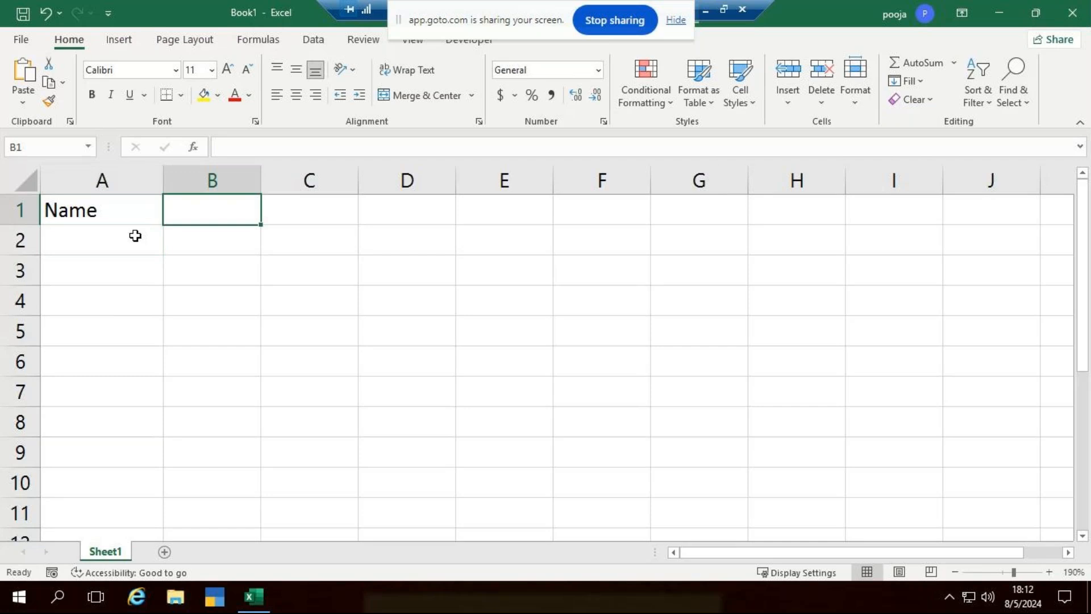
{"action": "key", "text": "Left"}
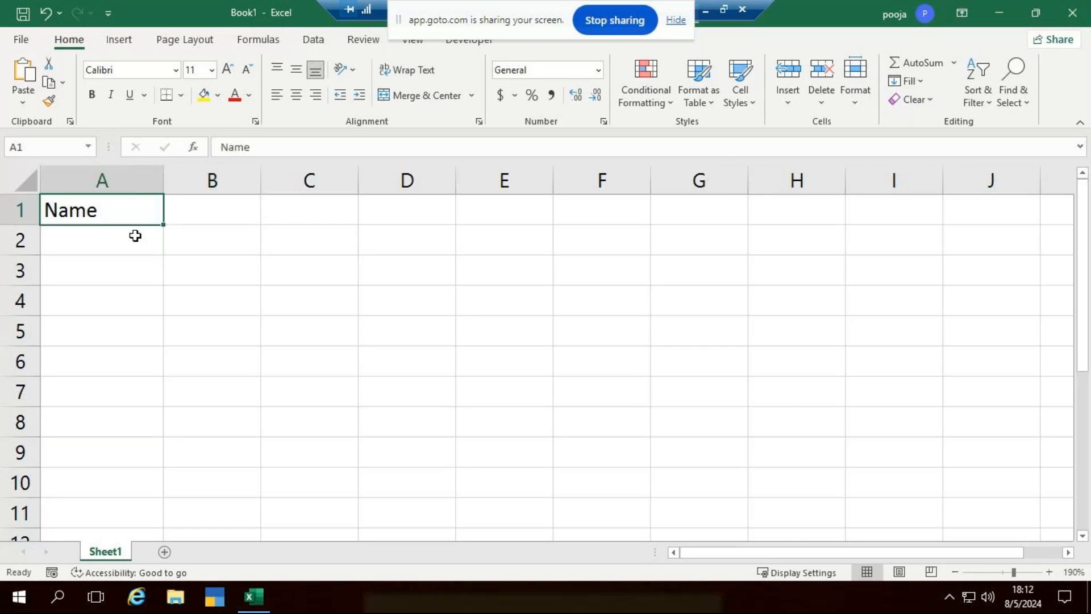
{"action": "key", "text": "Down"}
Replace the A1 heading with the first name@surname@number entry and correct its trailing number.
{"action": "key", "text": "Up"}
{"action": "key", "text": "Delete"}
{"action": "type", "text": "Virat"}
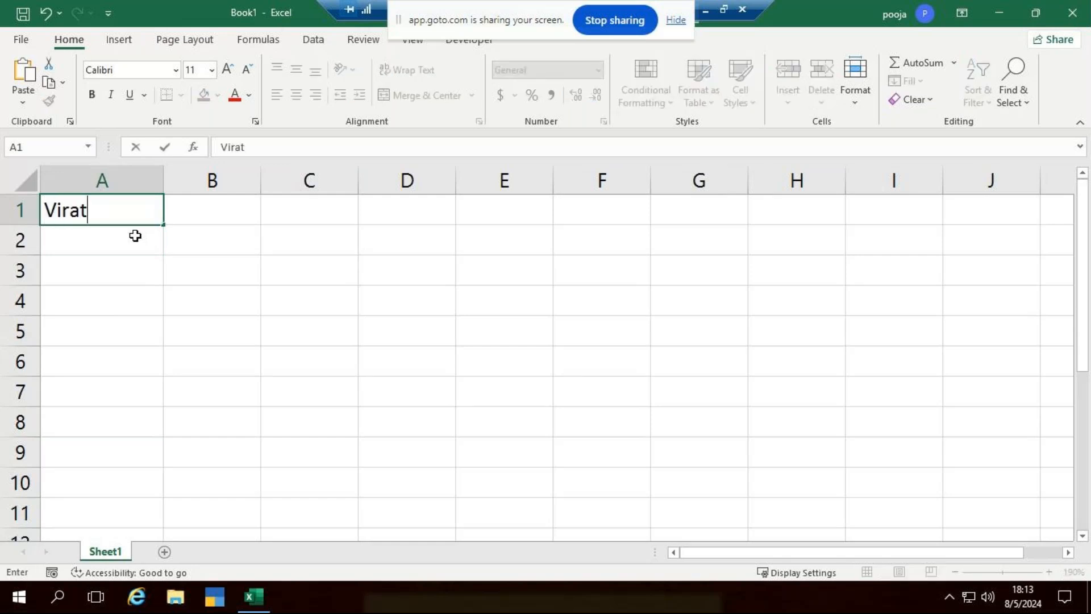
{"action": "type", "text": "@kohli"}
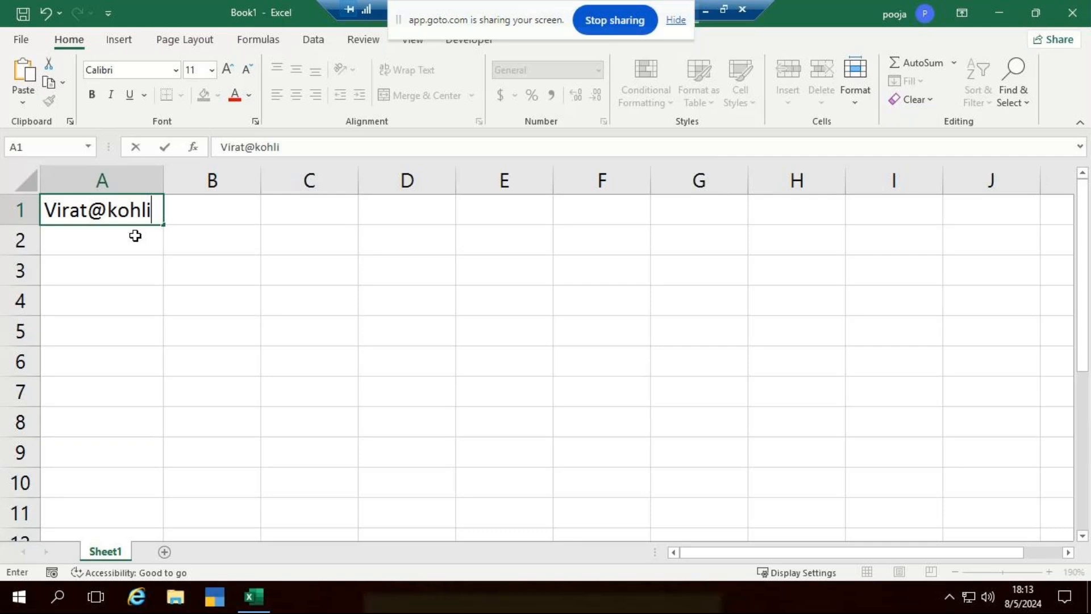
{"action": "type", "text": "@"}
{"action": "type", "text": "23"}
{"action": "key", "text": "Return"}
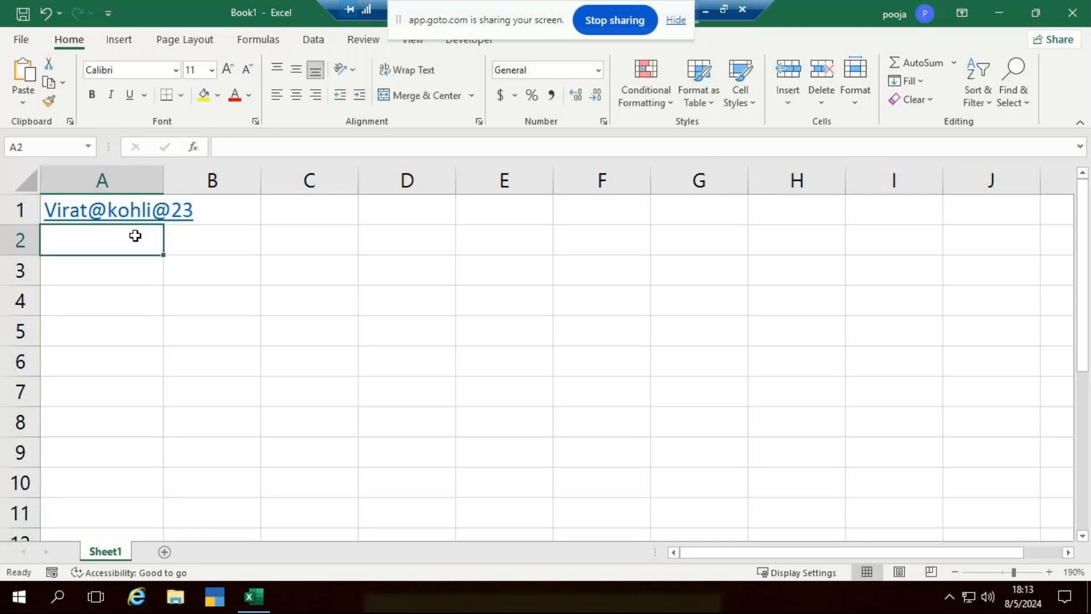
{"action": "left_click_drag", "start_coordinate": [164, 188], "coordinate": [206, 188]}
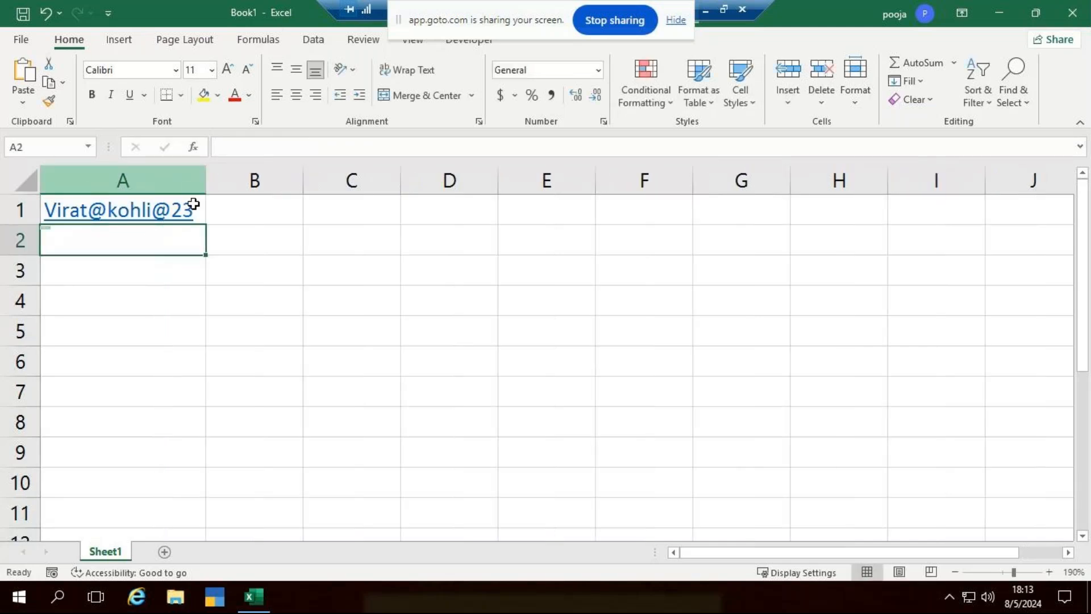
{"action": "double_click", "coordinate": [195, 206]}
{"action": "key", "text": "BackSpace"}
{"action": "type", "text": "8"}
{"action": "key", "text": "BackSpace"}
{"action": "key", "text": "BackSpace"}
{"action": "type", "text": "18"}
{"action": "left_click", "coordinate": [110, 234]}
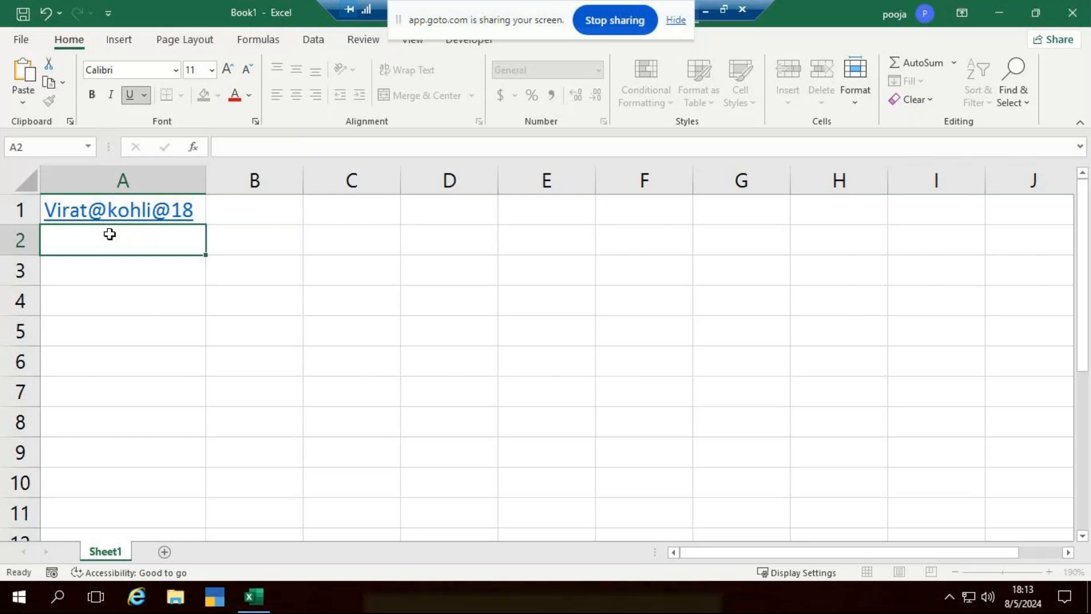
Enter the second and third name@surname@number entries in A2 and A3, widening column A.
{"action": "type", "text": "Roh"}
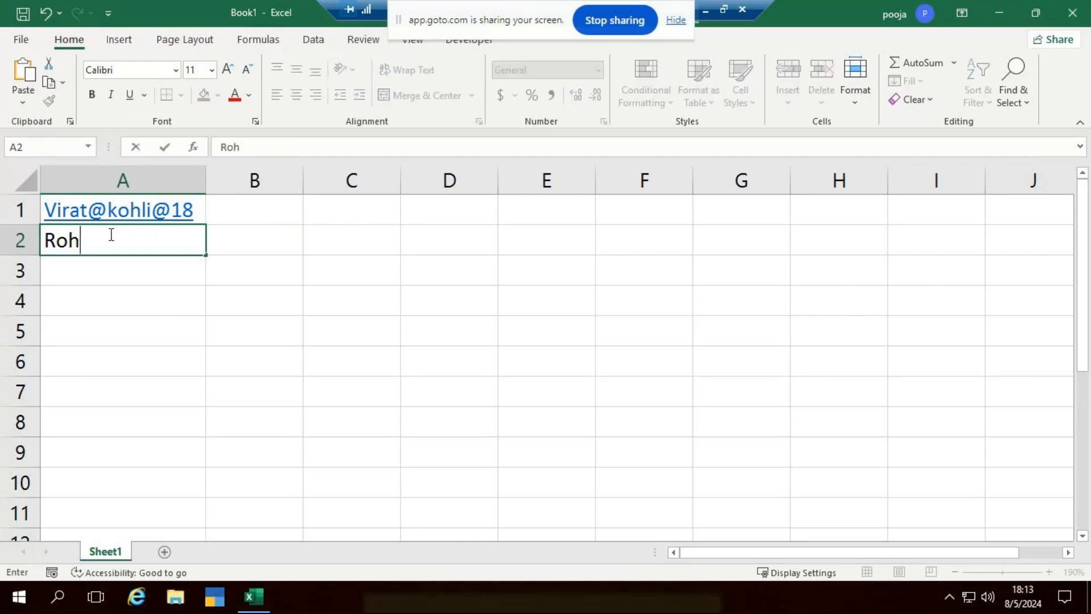
{"action": "type", "text": "it@Sharma@"}
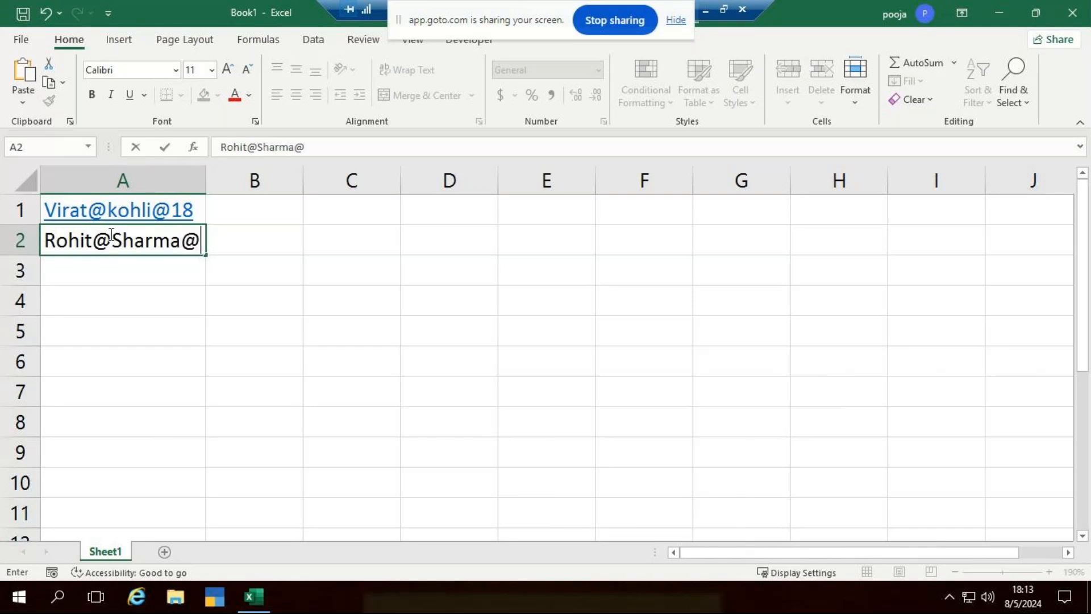
{"action": "type", "text": "23"}
{"action": "key", "text": "Return"}
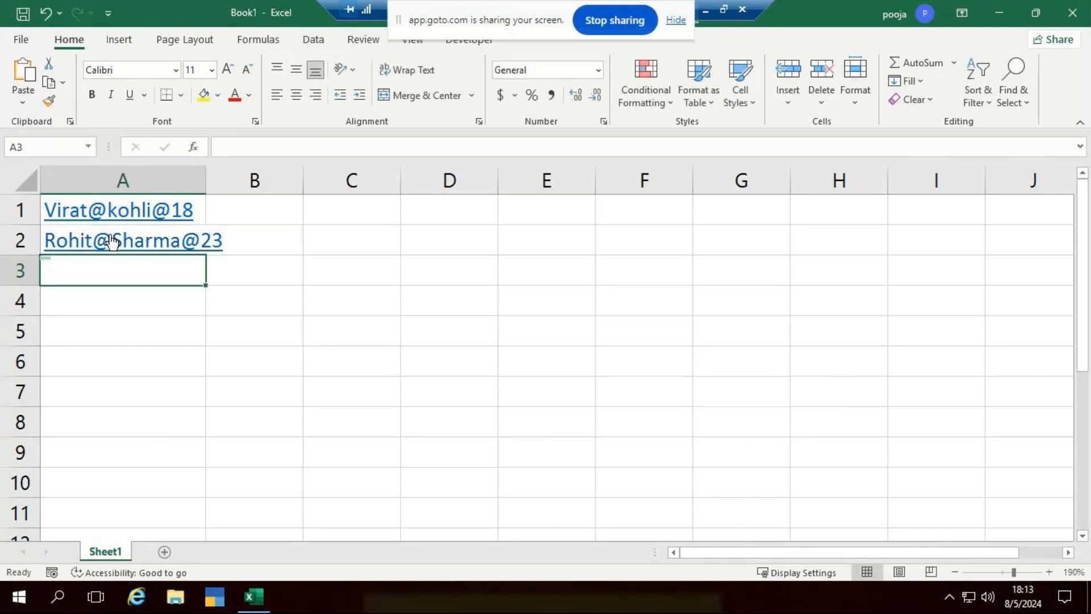
{"action": "type", "text": "Yuvi"}
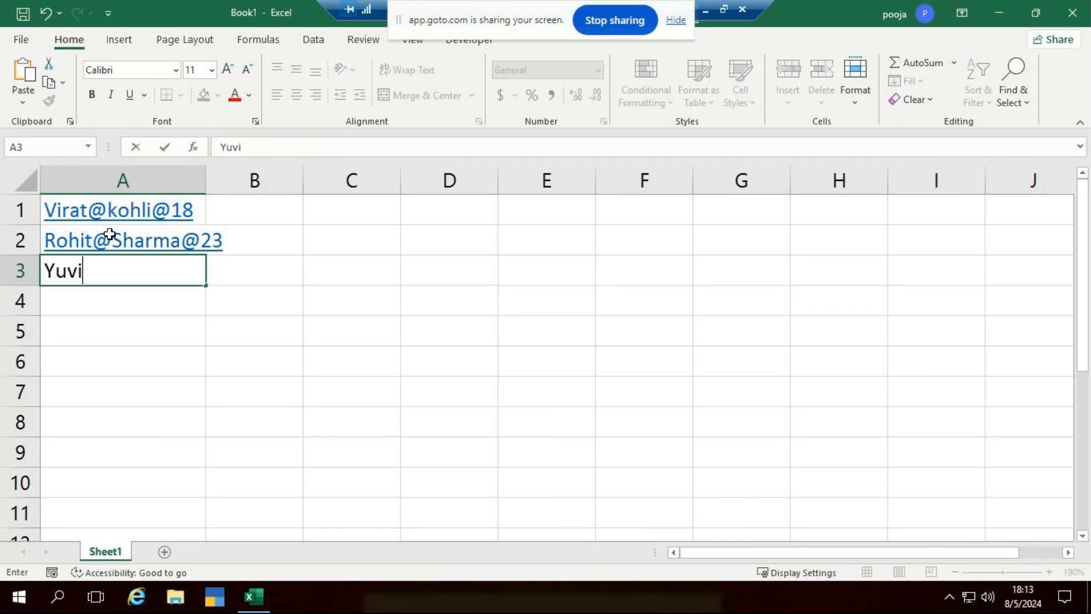
{"action": "type", "text": "@chahal@12"}
{"action": "key", "text": "Return"}
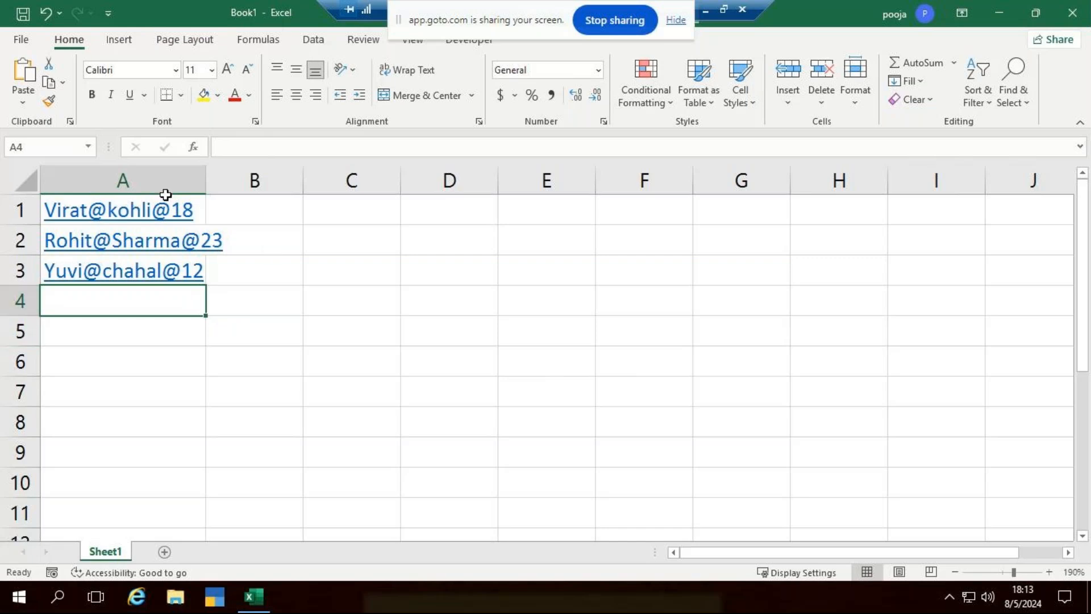
{"action": "left_click_drag", "start_coordinate": [205, 181], "coordinate": [232, 181]}
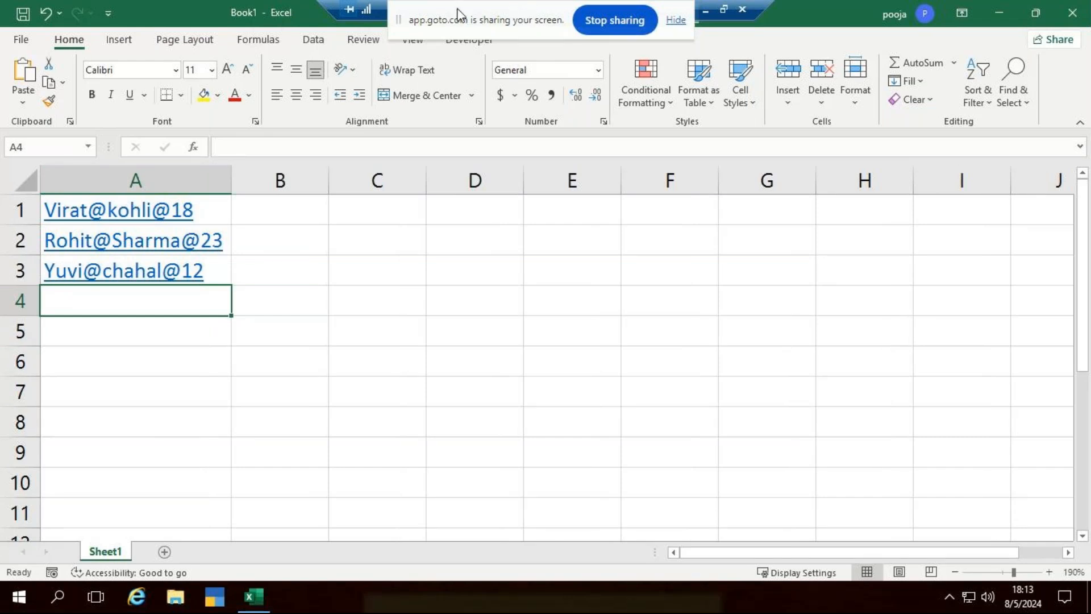
{"action": "left_click_drag", "start_coordinate": [458, 8], "coordinate": [574, 12]}
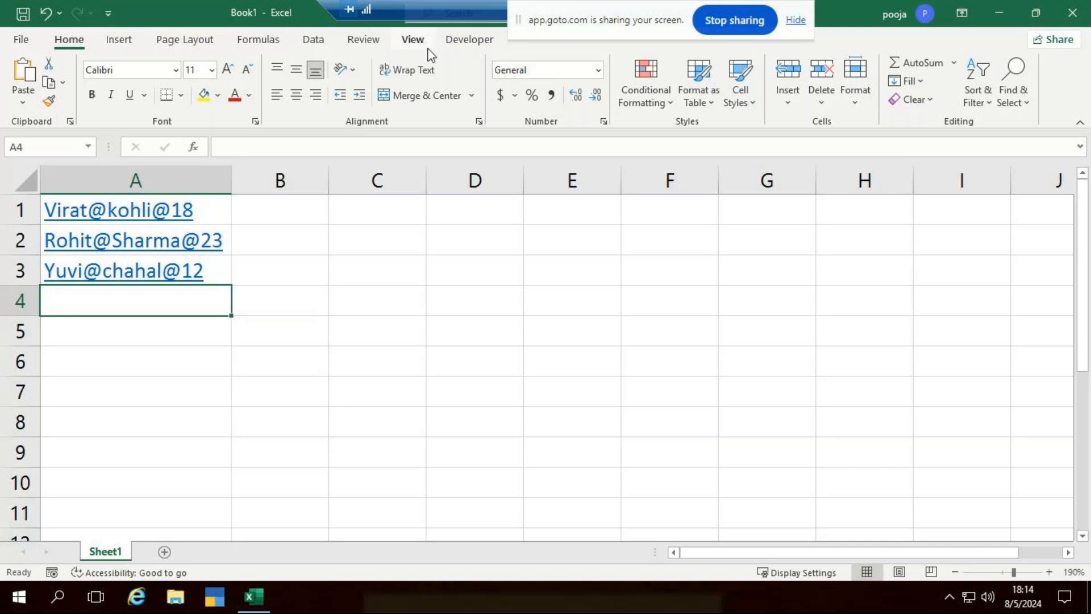
Enable the Developer tab through Options > Customize Ribbon and switch to it.
{"action": "right_click", "coordinate": [464, 38]}
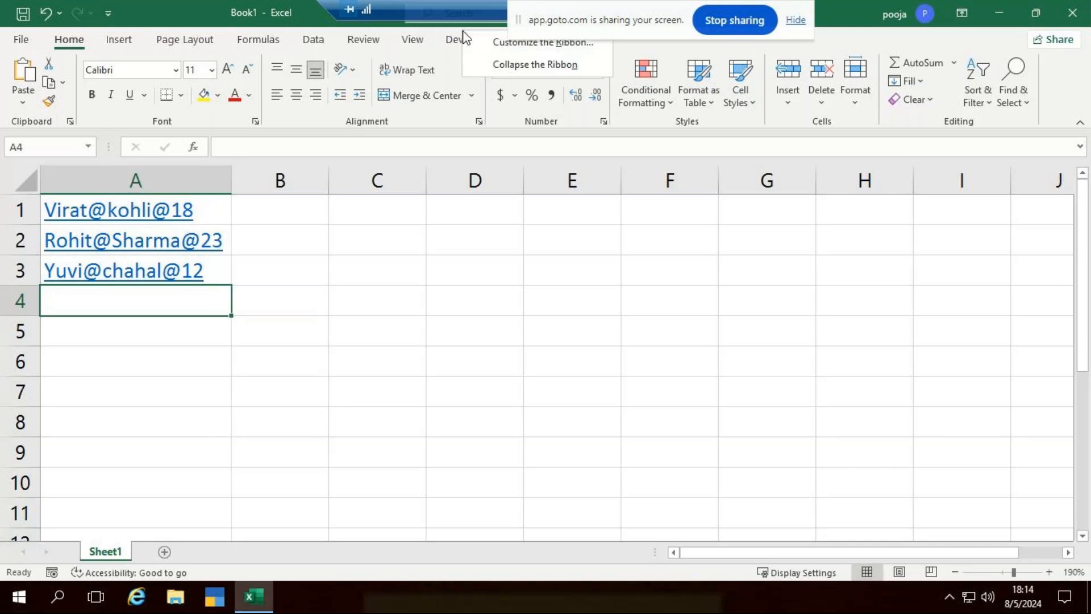
{"action": "left_click", "coordinate": [342, 51]}
{"action": "right_click", "coordinate": [342, 51]}
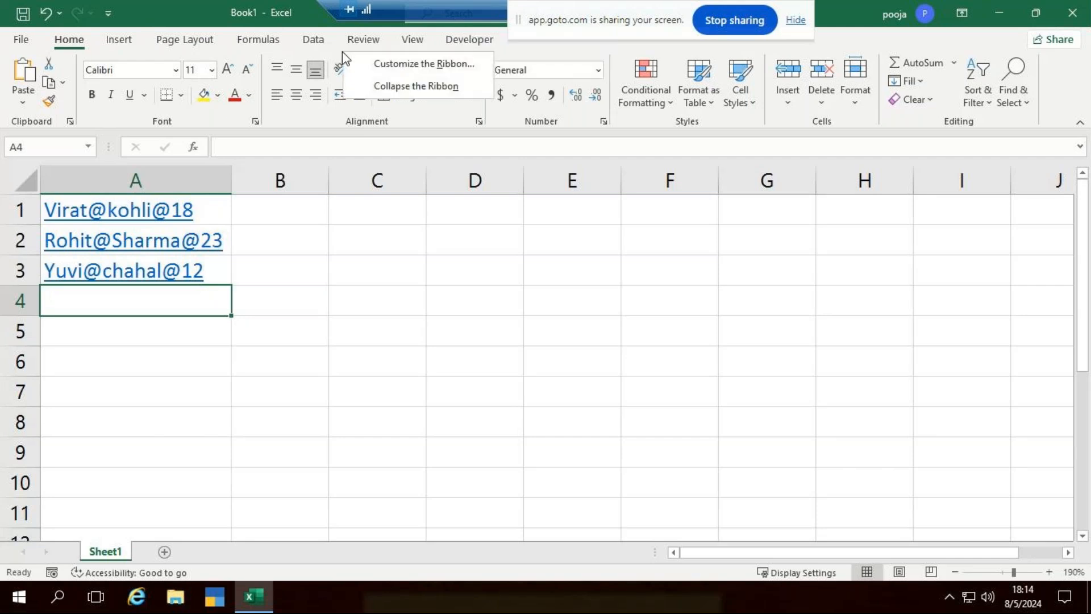
{"action": "left_click", "coordinate": [21, 40]}
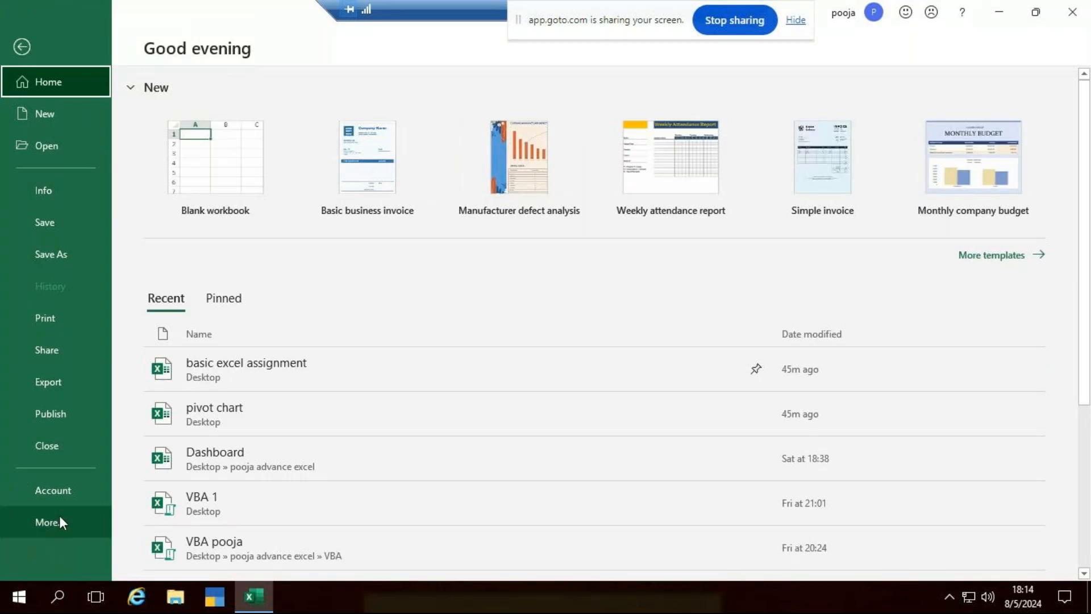
{"action": "left_click", "coordinate": [96, 521]}
{"action": "left_click", "coordinate": [149, 550]}
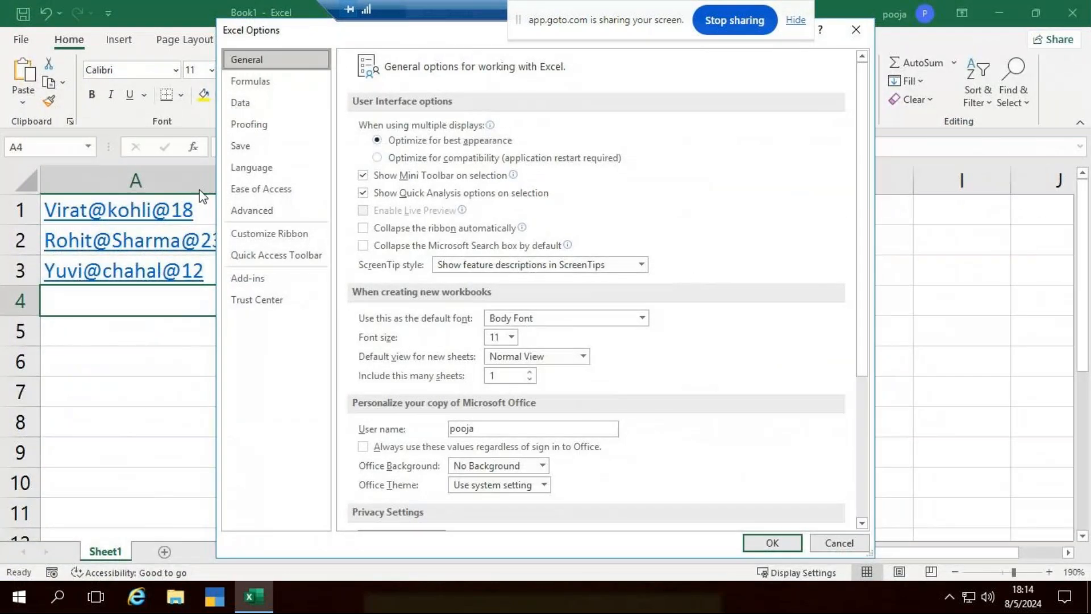
{"action": "left_click", "coordinate": [278, 245]}
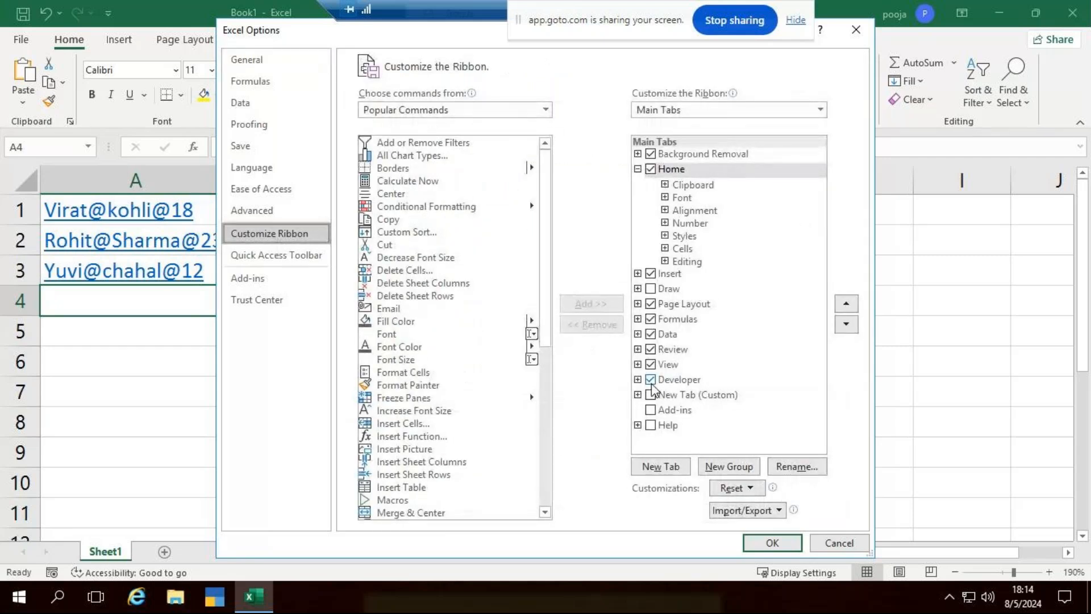
{"action": "left_click", "coordinate": [772, 543]}
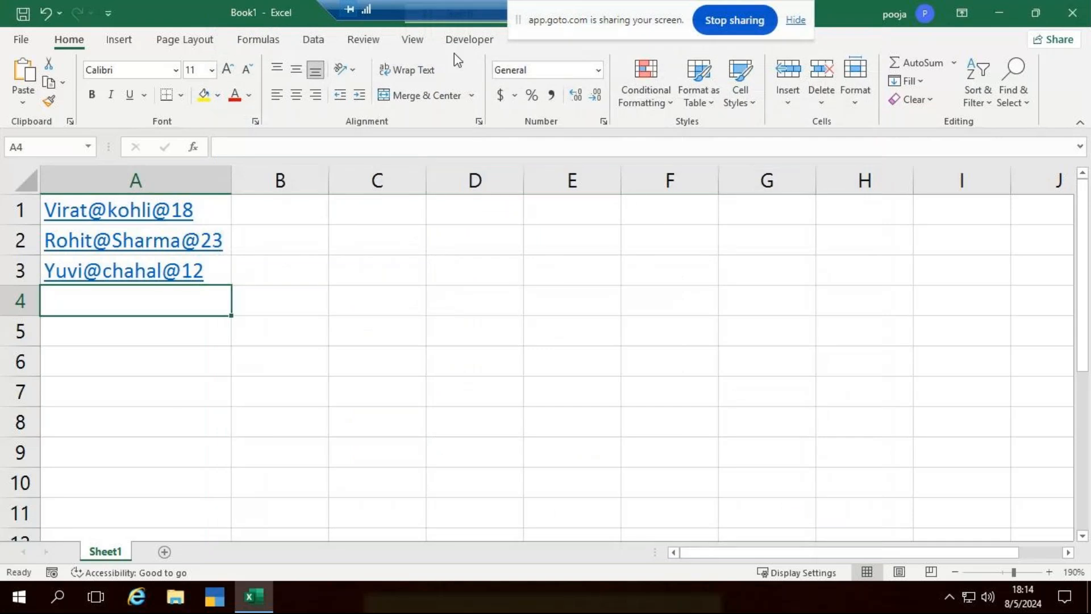
{"action": "left_click", "coordinate": [474, 37]}
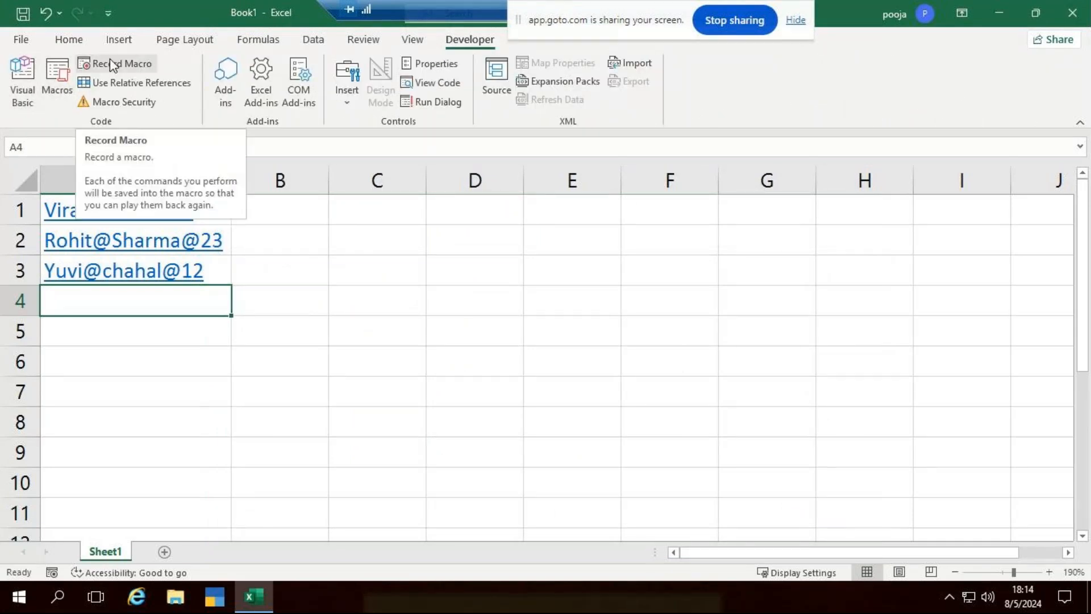
Close the browser window opened by the A1 link and return to cell D6.
{"action": "left_click", "coordinate": [474, 361]}
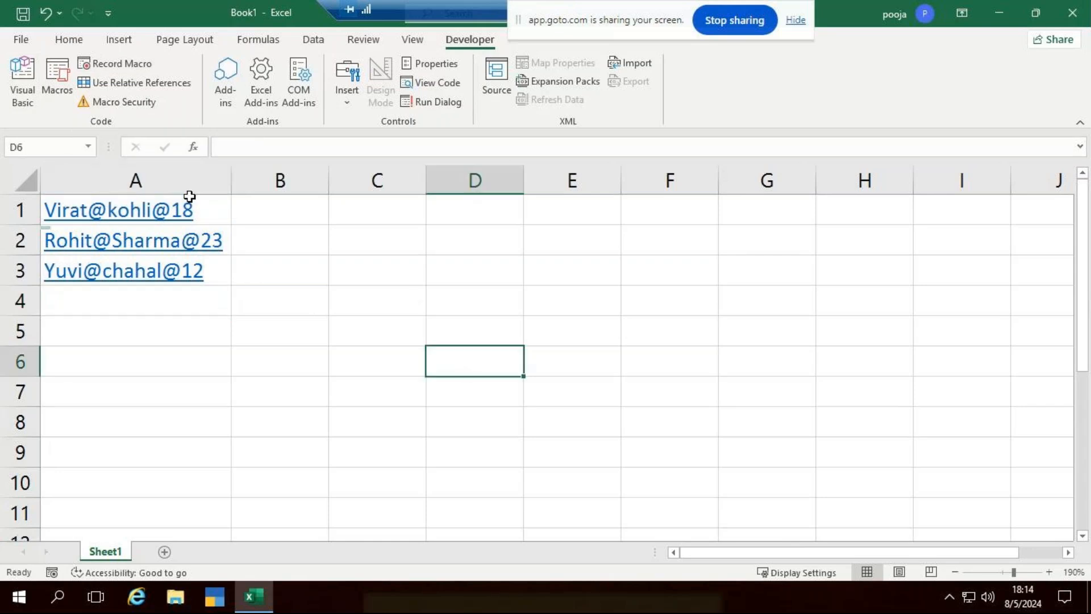
{"action": "left_click", "coordinate": [188, 209]}
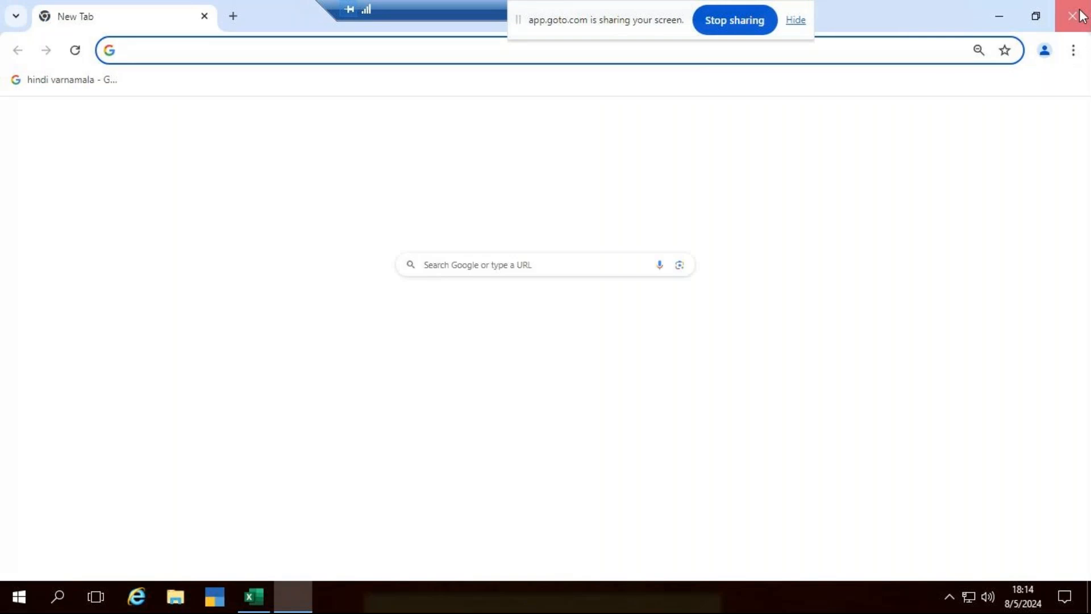
{"action": "left_click", "coordinate": [1072, 16]}
{"action": "left_click", "coordinate": [442, 373]}
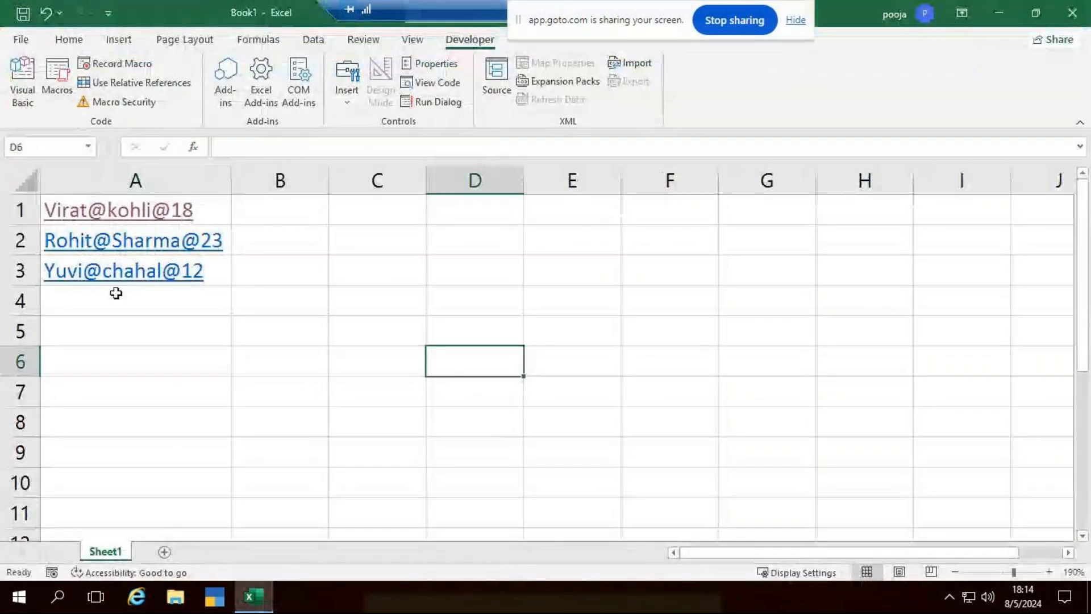
{"action": "left_click", "coordinate": [209, 210]}
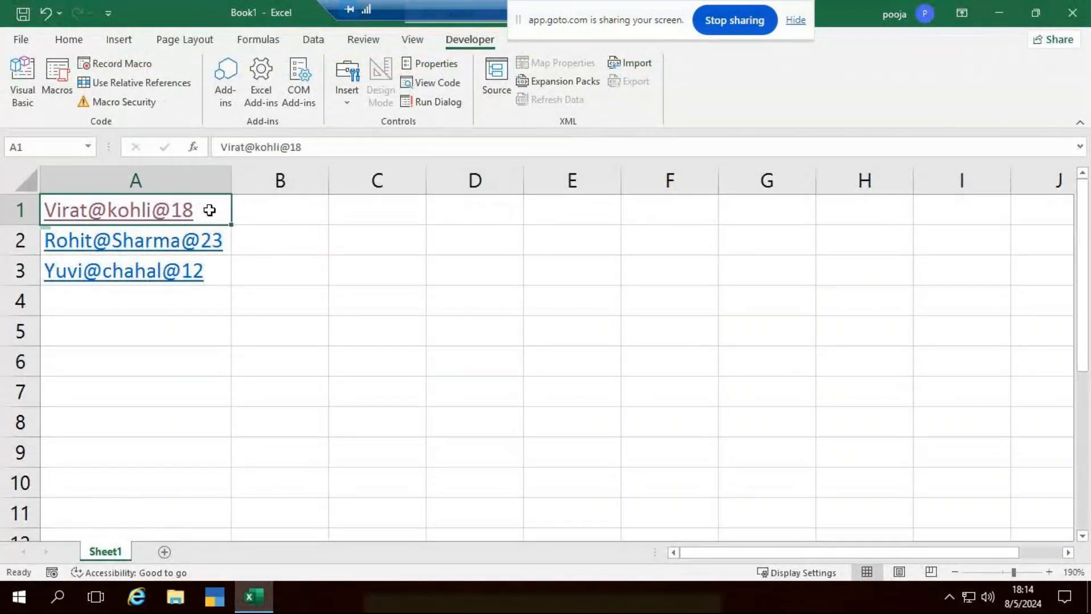
{"action": "left_click", "coordinate": [112, 66]}
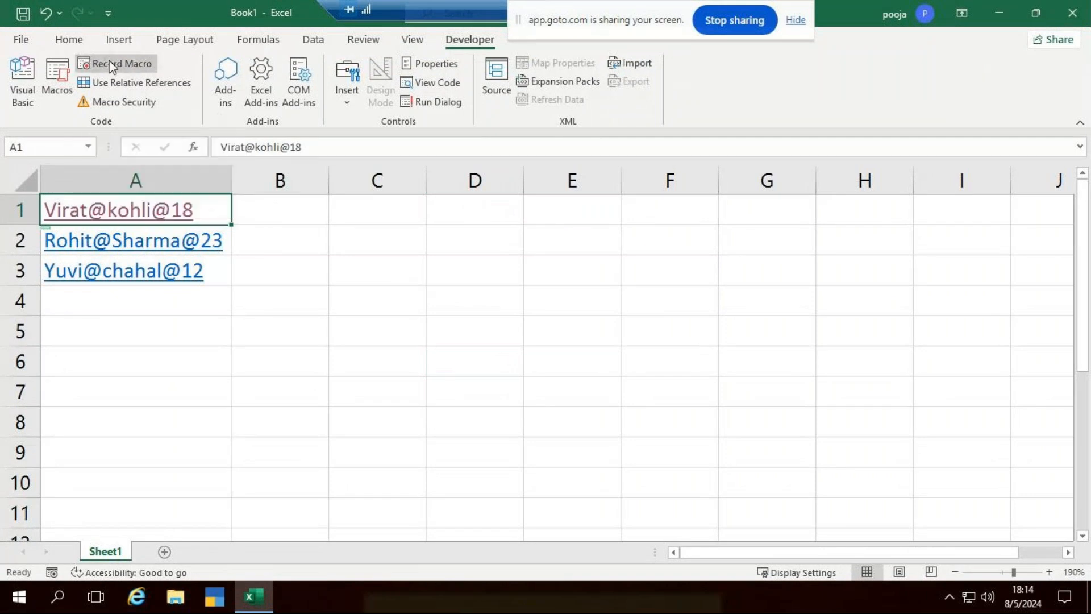
{"action": "type", "text": "RP1"}
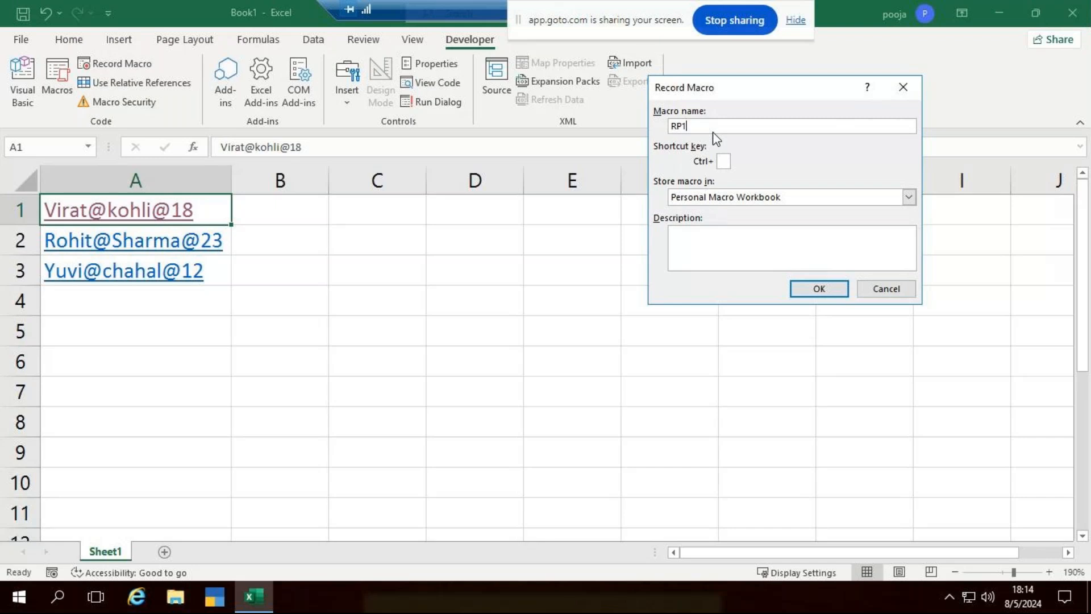
{"action": "left_click", "coordinate": [722, 162]}
{"action": "type", "text": "r"}
{"action": "left_click", "coordinate": [814, 296]}
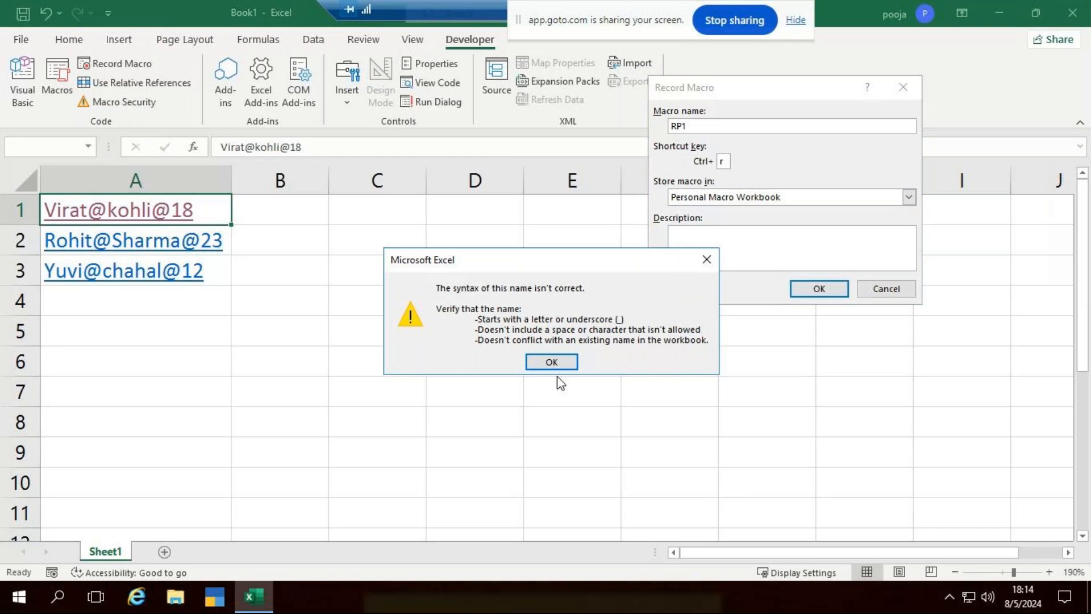
{"action": "left_click", "coordinate": [556, 360]}
{"action": "left_click", "coordinate": [817, 288]}
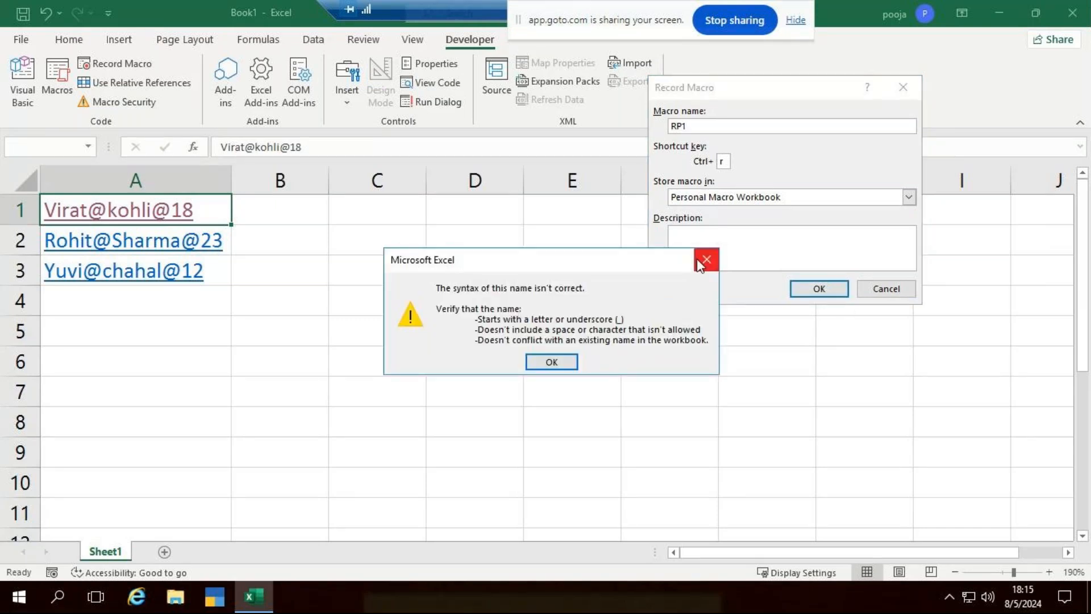
{"action": "left_click", "coordinate": [706, 259]}
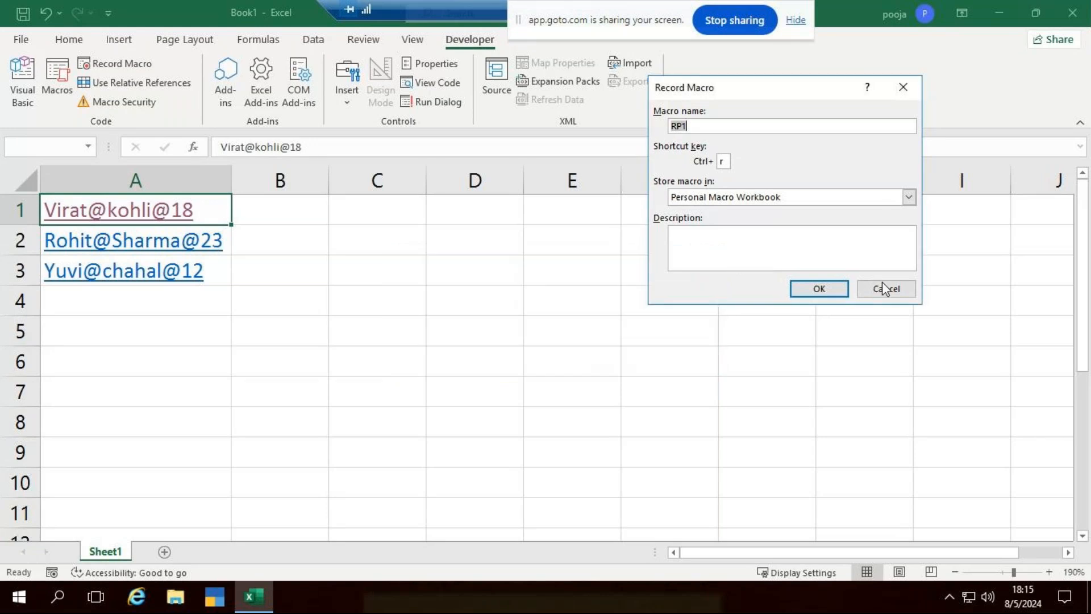
{"action": "left_click", "coordinate": [799, 290]}
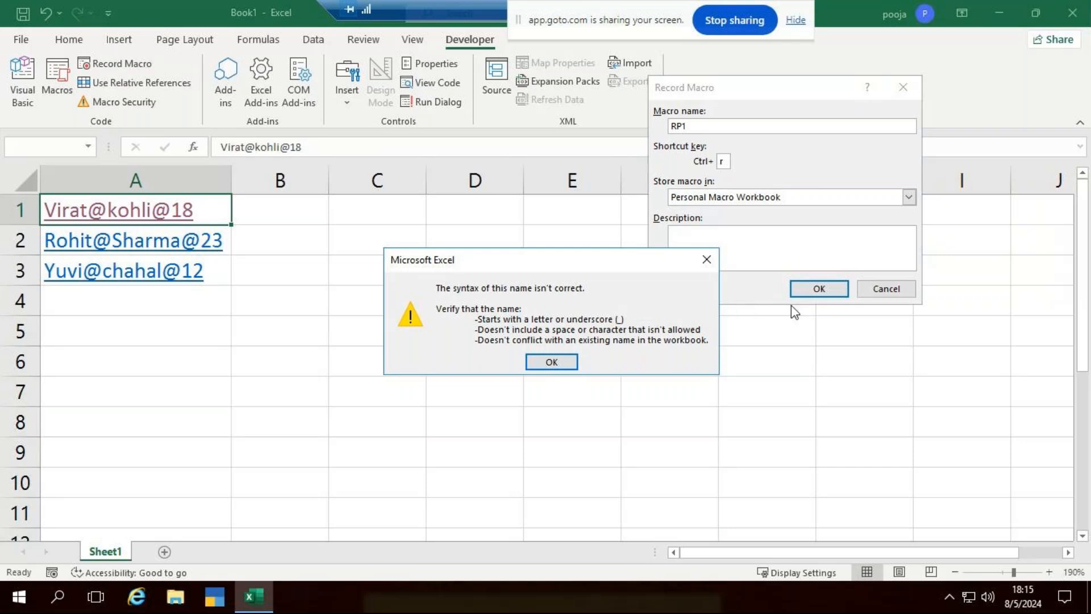
{"action": "left_click", "coordinate": [706, 259]}
{"action": "left_click", "coordinate": [890, 288]}
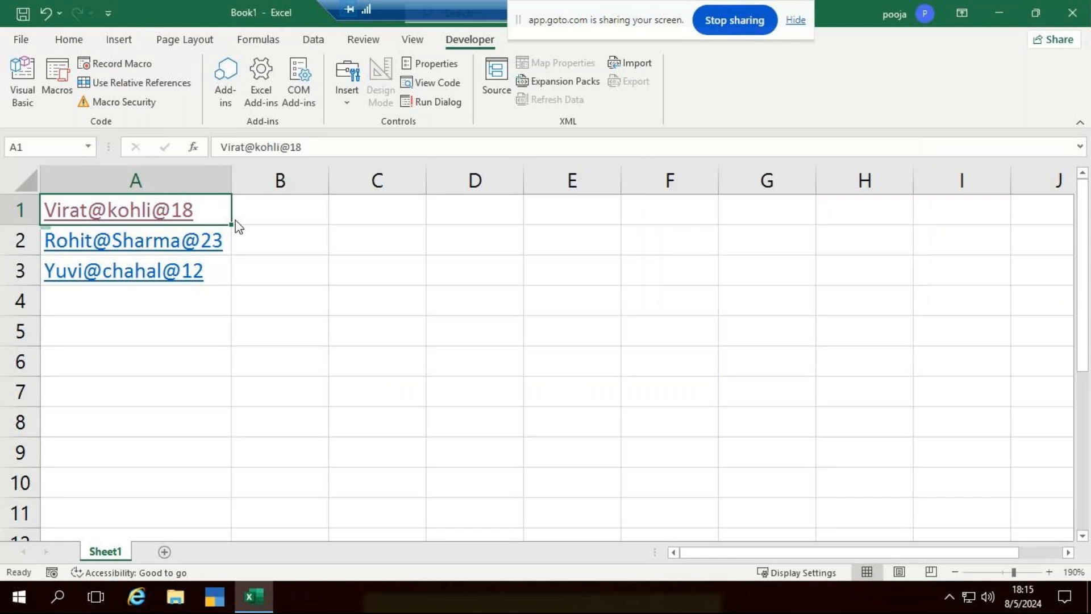
{"action": "left_click", "coordinate": [545, 241]}
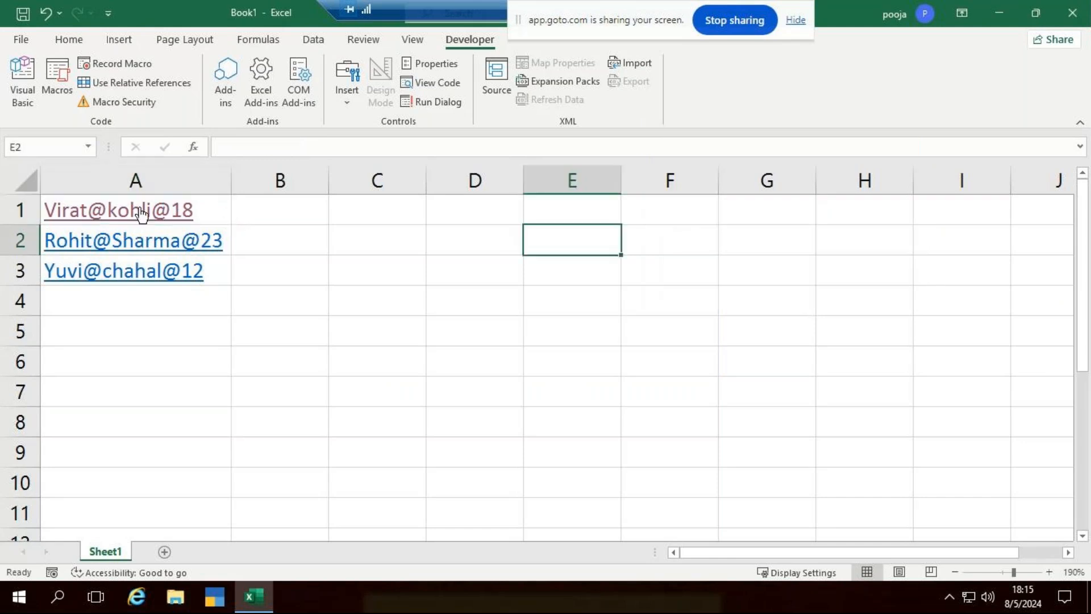
{"action": "left_click", "coordinate": [154, 210]}
{"action": "left_click", "coordinate": [1072, 16]}
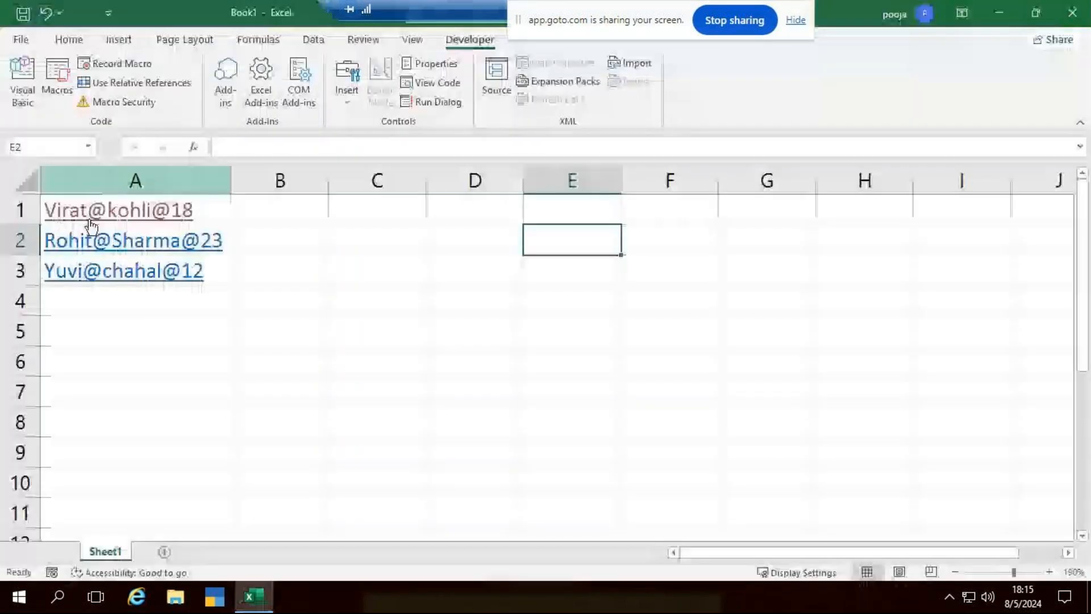
{"action": "left_click", "coordinate": [205, 207]}
{"action": "left_click_drag", "start_coordinate": [205, 207], "coordinate": [215, 269]}
{"action": "left_click", "coordinate": [255, 241]}
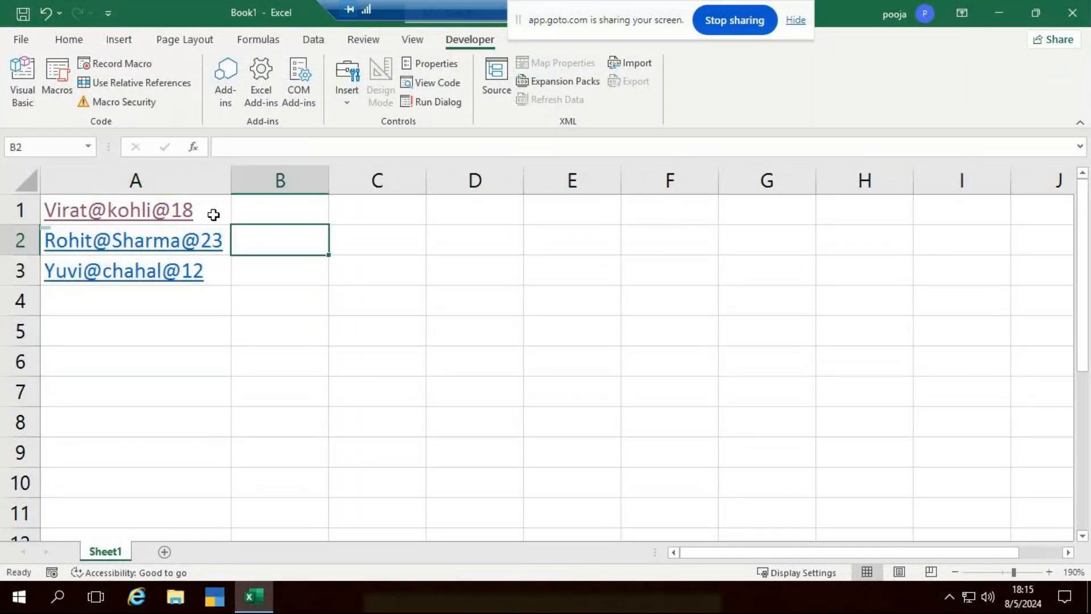
{"action": "left_click", "coordinate": [206, 211]}
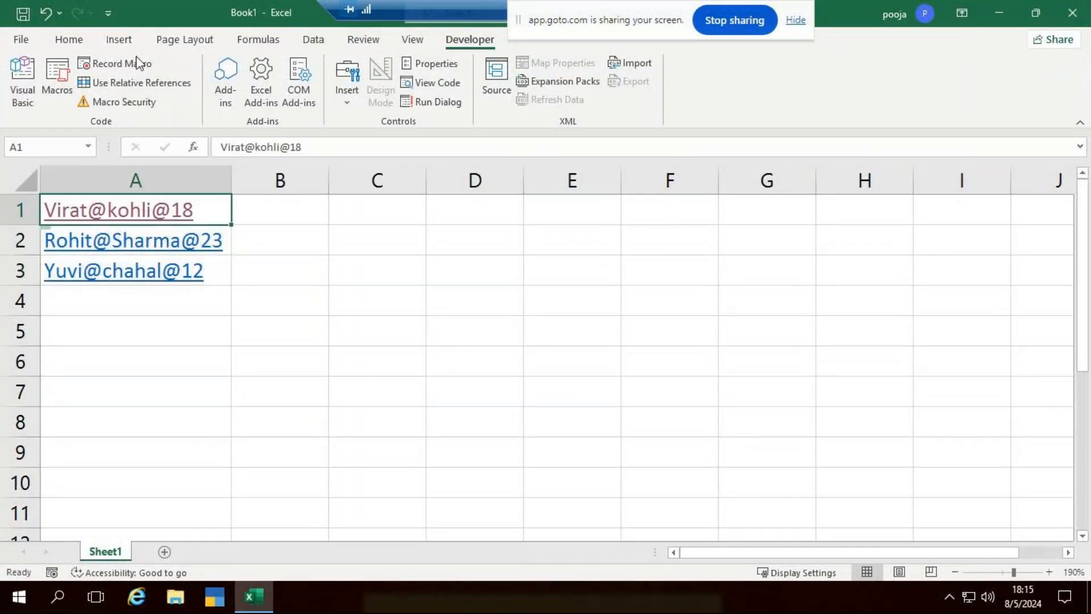
Record Macro1 in the Personal Macro Workbook with shortcut Ctrl+m after Ctrl+r conflicts.
{"action": "left_click", "coordinate": [113, 63]}
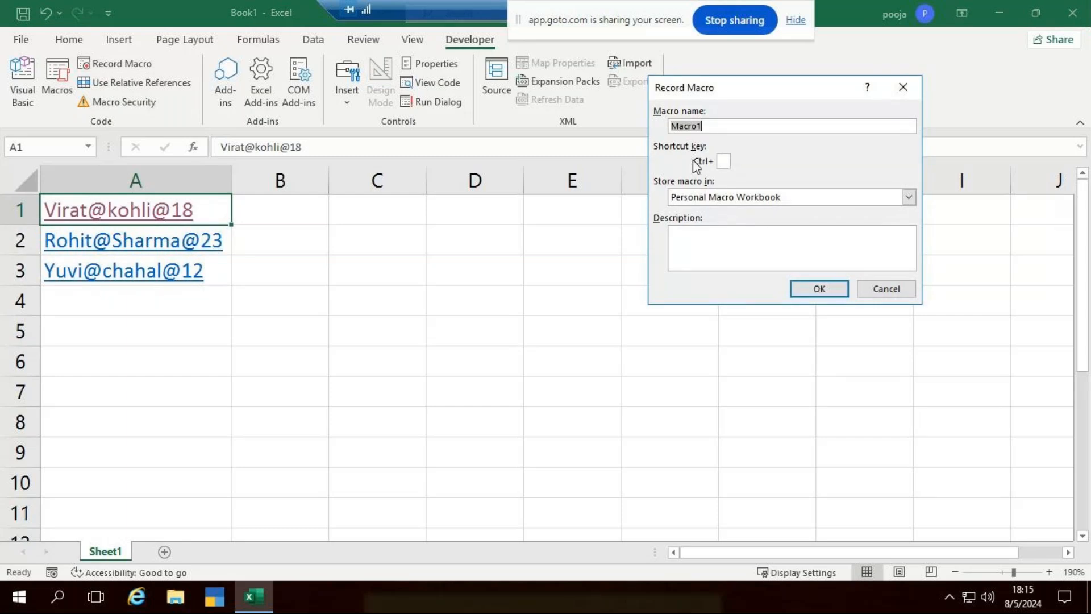
{"action": "left_click", "coordinate": [723, 161]}
{"action": "type", "text": "r"}
{"action": "left_click", "coordinate": [819, 289]}
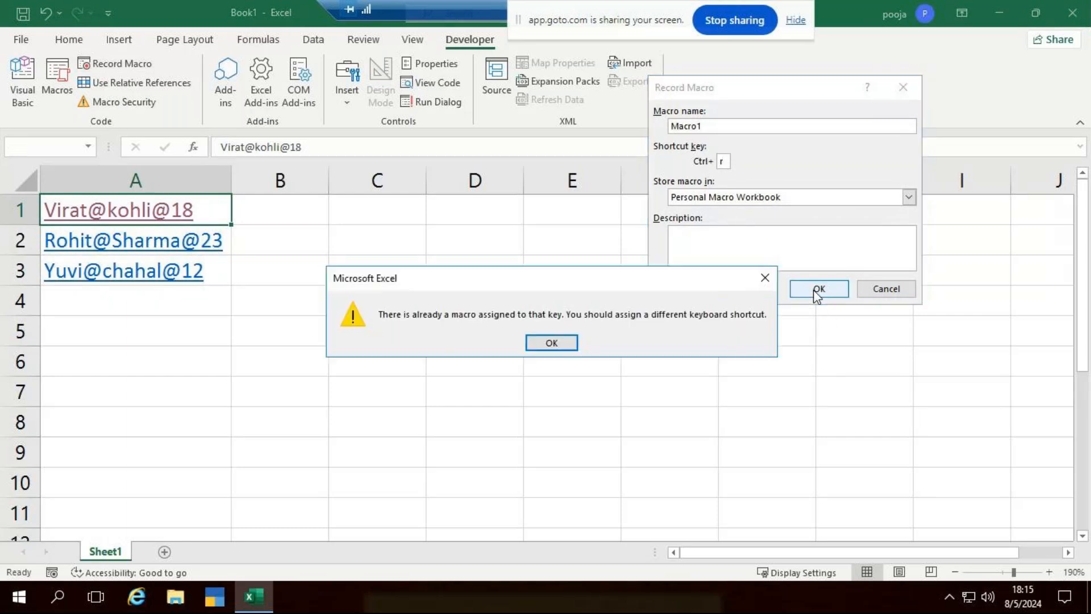
{"action": "left_click", "coordinate": [761, 279]}
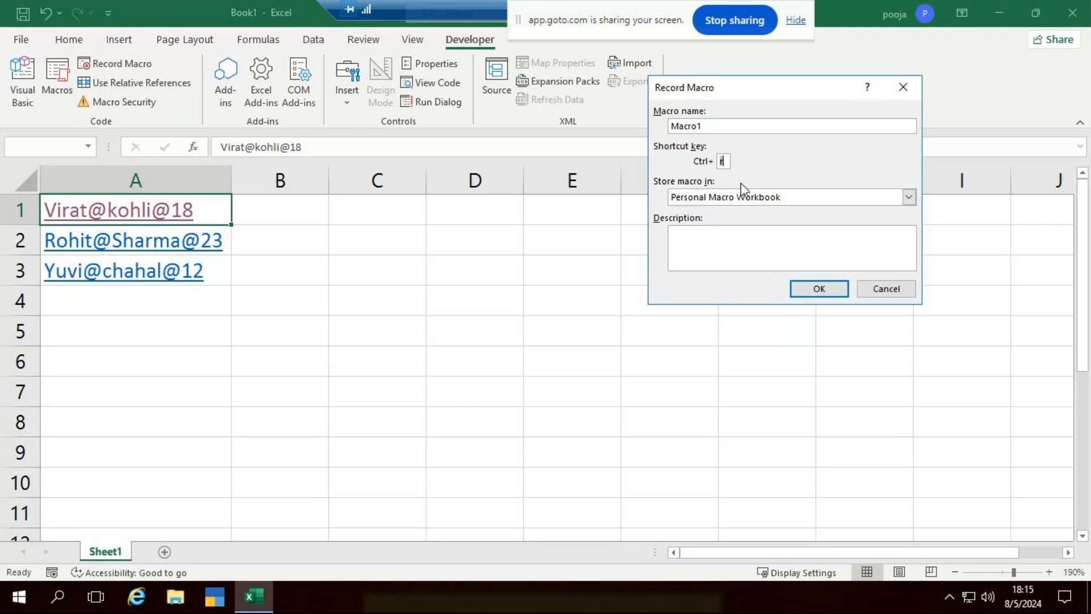
{"action": "left_click", "coordinate": [821, 290]}
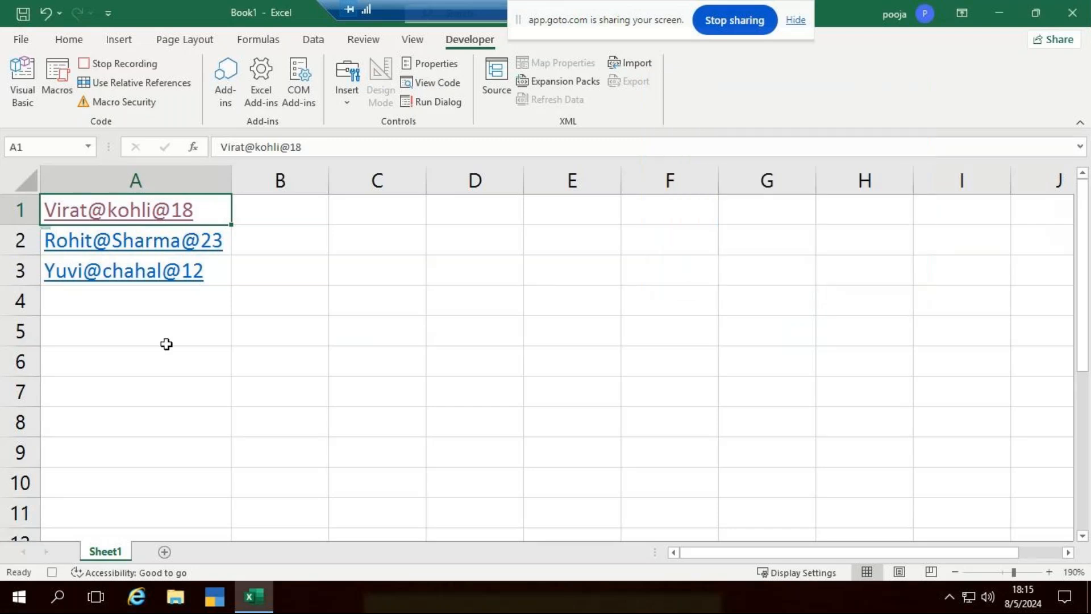
Split A1:A3 with Text to Columns using @ as the custom delimiter.
{"action": "left_click", "coordinate": [267, 253]}
{"action": "left_click_drag", "start_coordinate": [216, 207], "coordinate": [228, 277]}
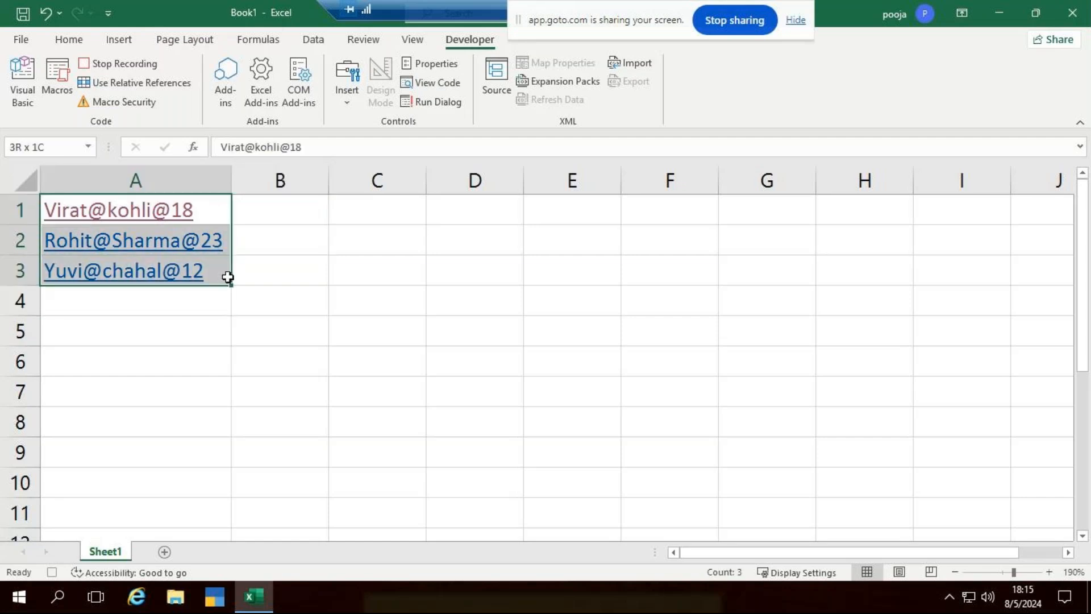
{"action": "left_click", "coordinate": [313, 40]}
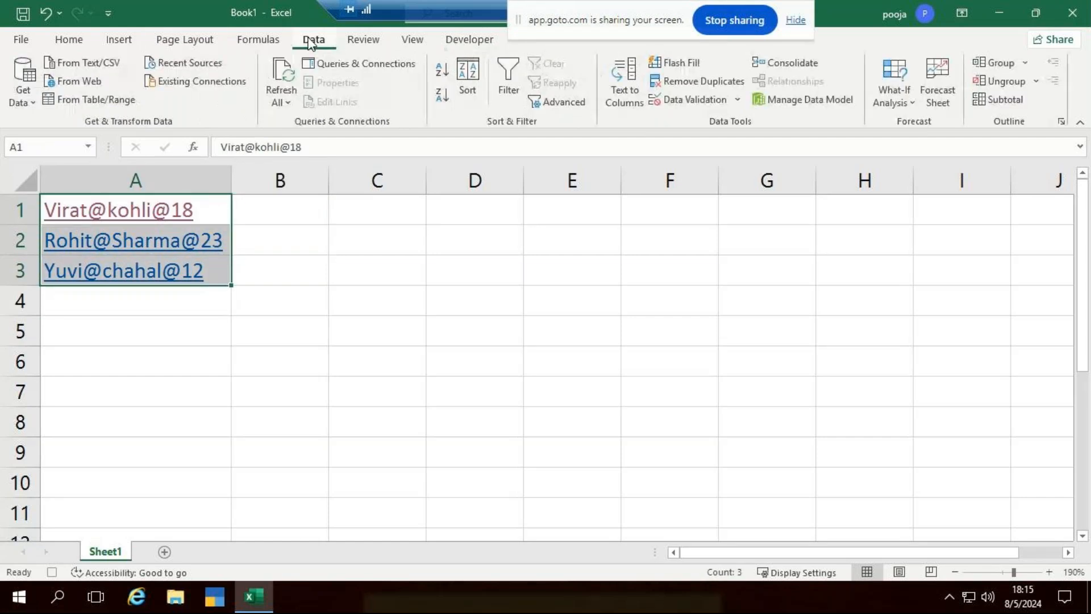
{"action": "left_click", "coordinate": [619, 89]}
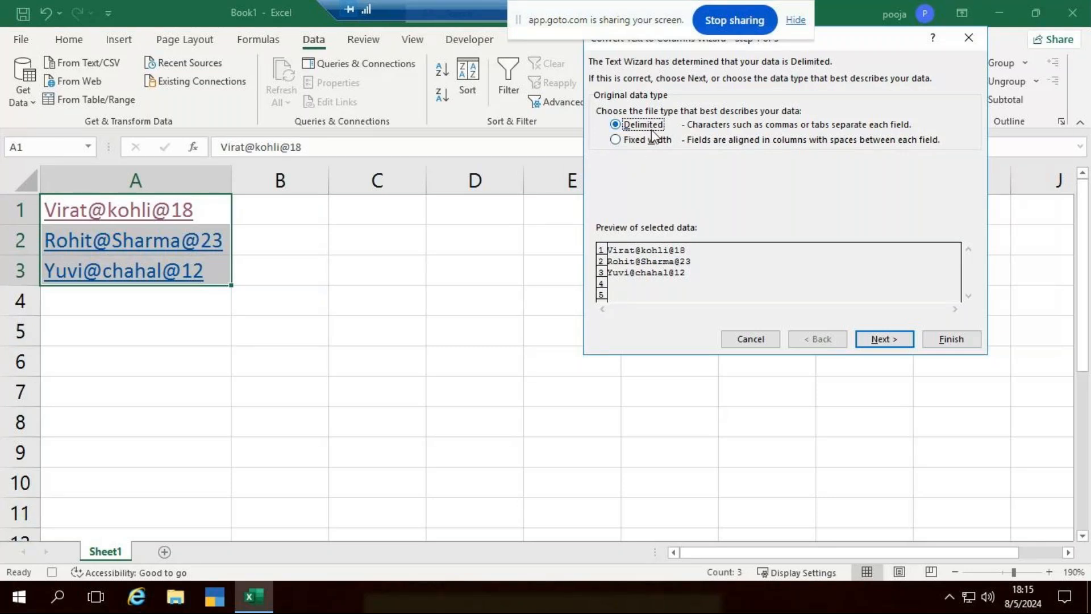
{"action": "left_click", "coordinate": [877, 339]}
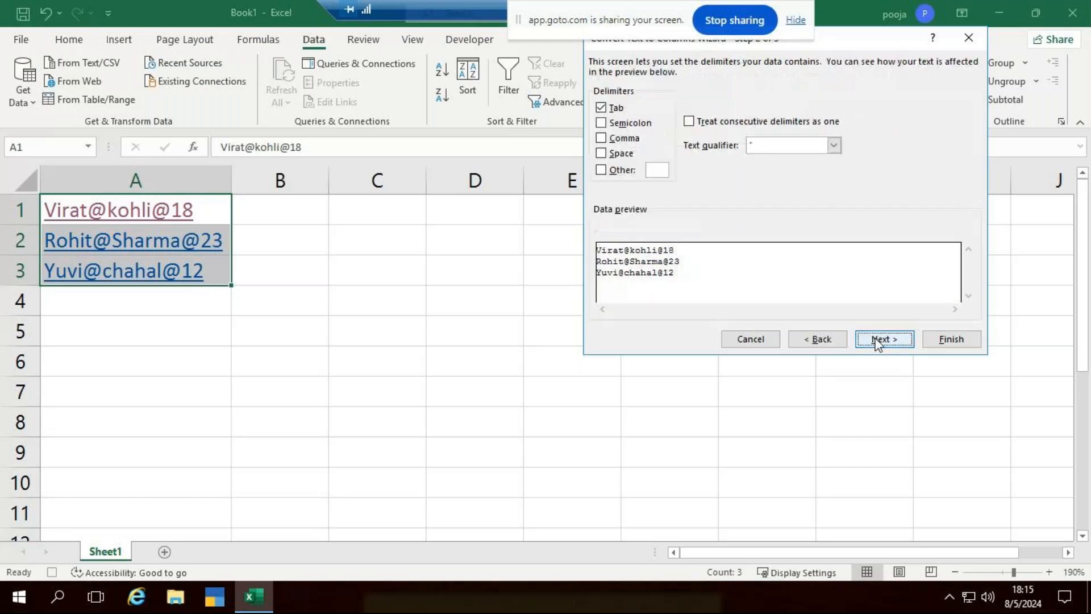
{"action": "left_click", "coordinate": [600, 171]}
{"action": "left_click", "coordinate": [600, 171]}
{"action": "left_click", "coordinate": [657, 170]}
{"action": "type", "text": "@"}
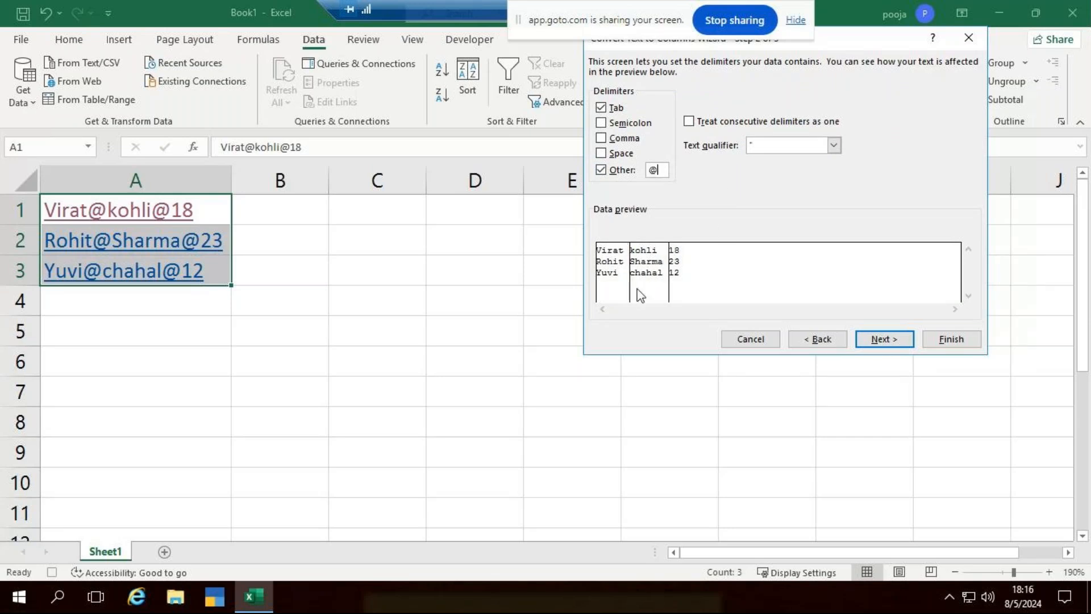
{"action": "left_click", "coordinate": [883, 339]}
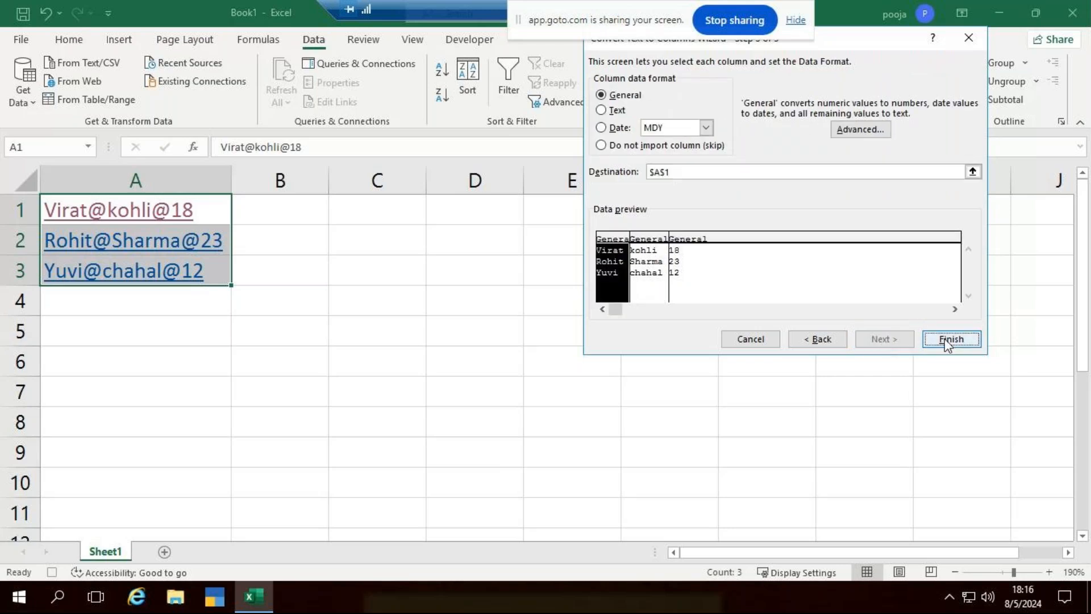
{"action": "left_click", "coordinate": [975, 339]}
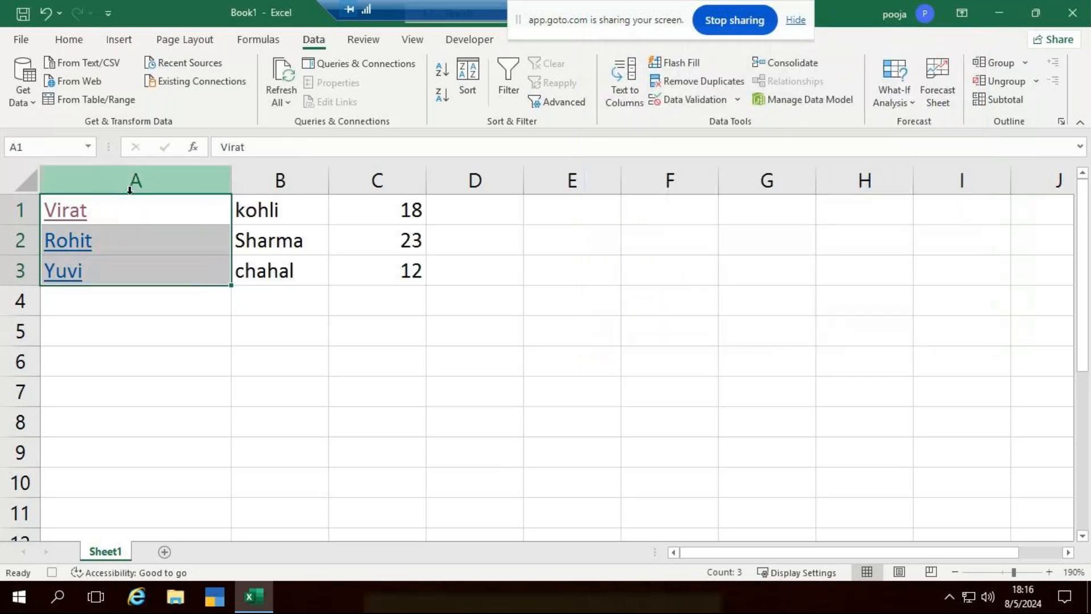
Insert a top row with headers Name, Surname and Age, then select A1:C4.
{"action": "left_click", "coordinate": [20, 210]}
{"action": "key", "text": "ctrl+shift+plus"}
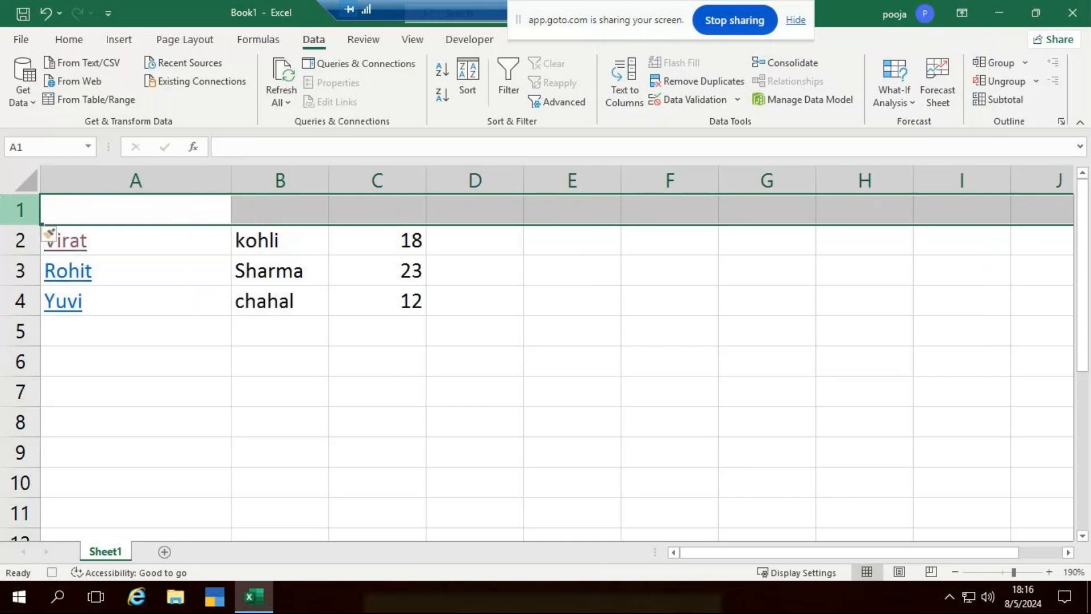
{"action": "left_click", "coordinate": [151, 203]}
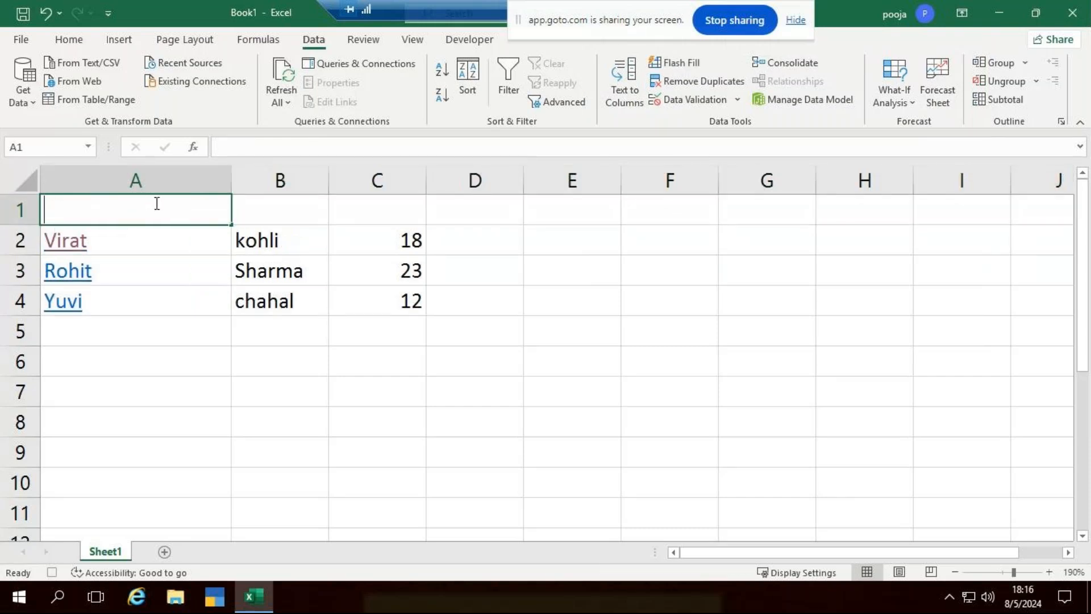
{"action": "type", "text": "Name"}
{"action": "key", "text": "Tab"}
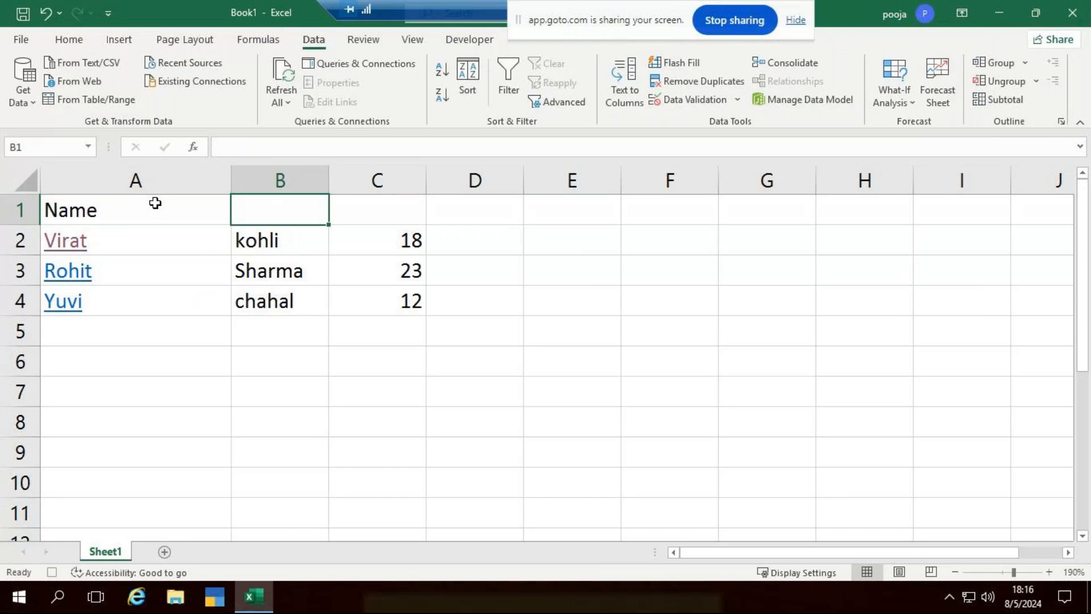
{"action": "type", "text": "Surname"}
{"action": "key", "text": "Tab"}
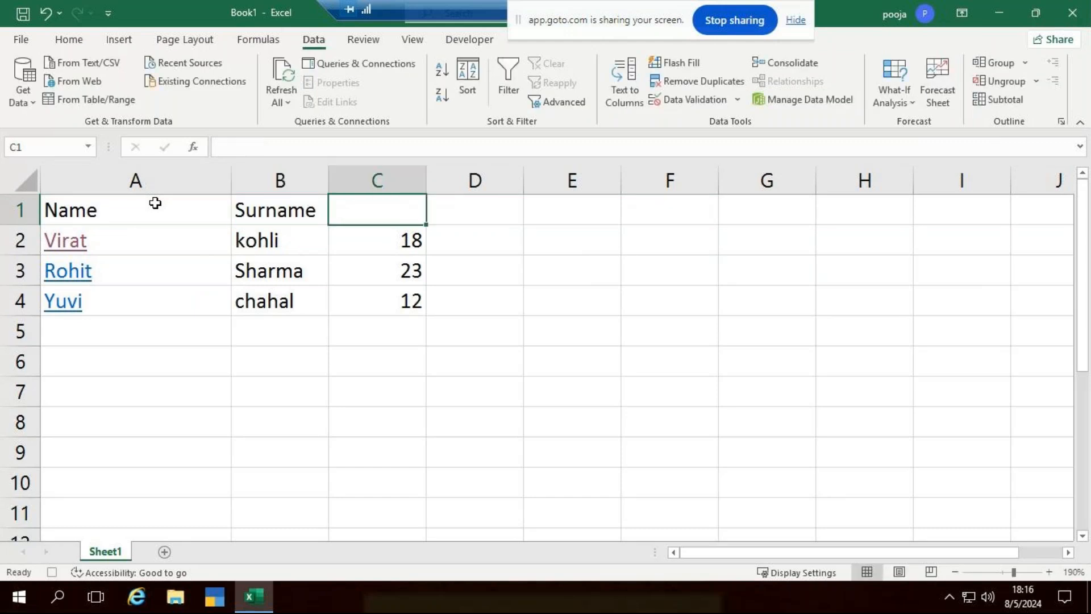
{"action": "type", "text": "Age"}
{"action": "key", "text": "Return"}
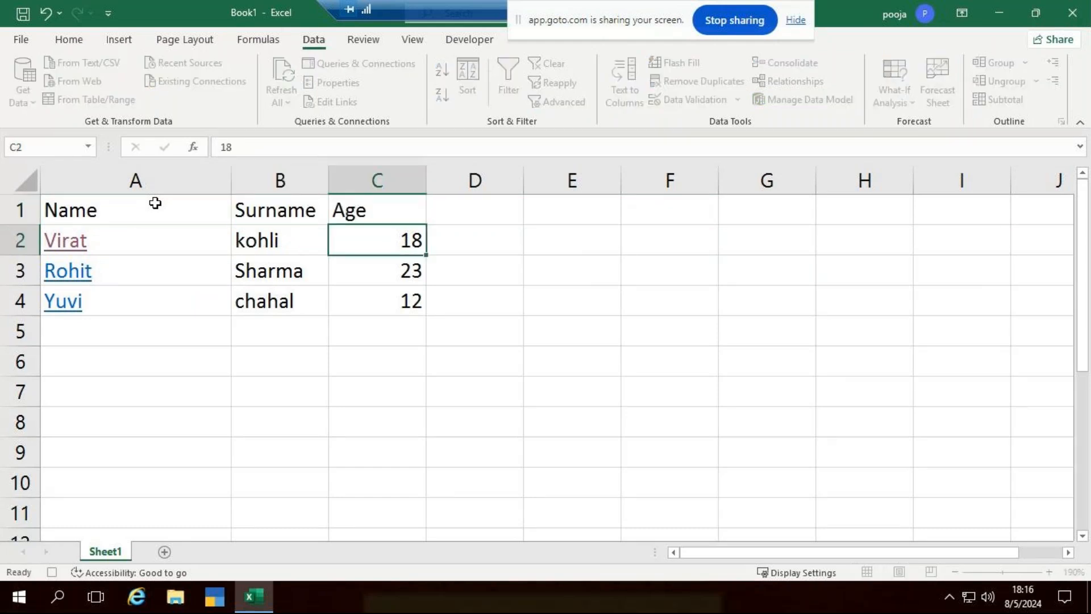
{"action": "left_click_drag", "start_coordinate": [154, 203], "coordinate": [353, 302]}
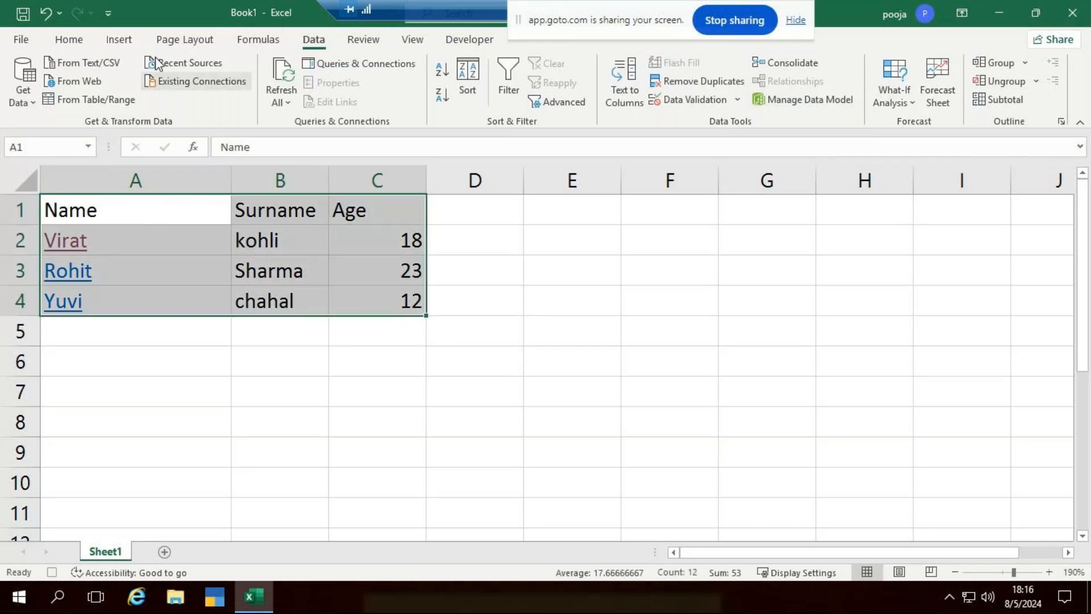
Centre the table, apply All Borders, and bold the header row.
{"action": "left_click", "coordinate": [69, 39]}
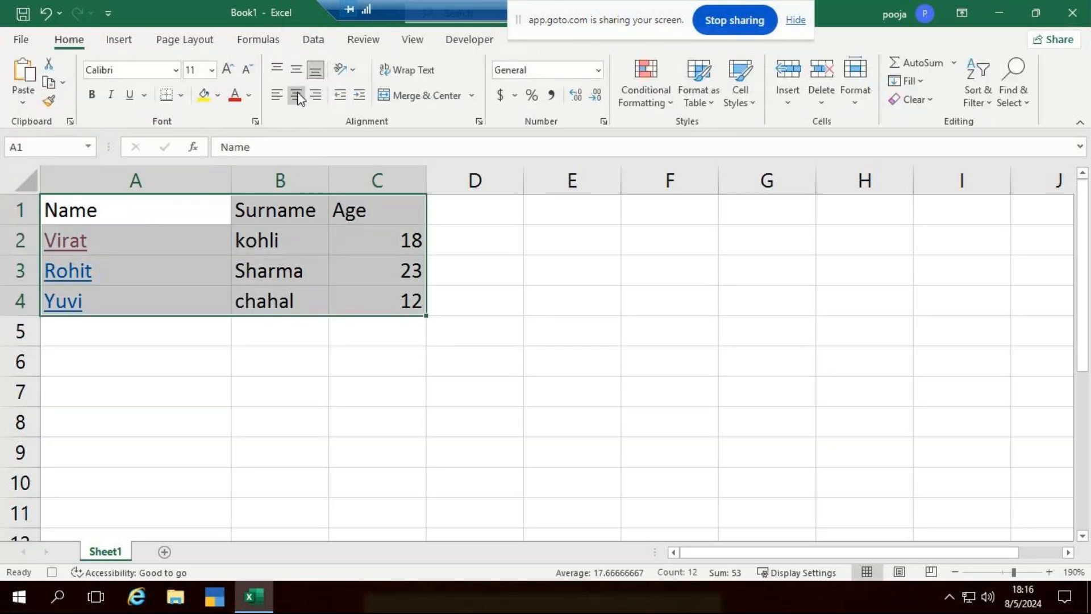
{"action": "left_click", "coordinate": [296, 95]}
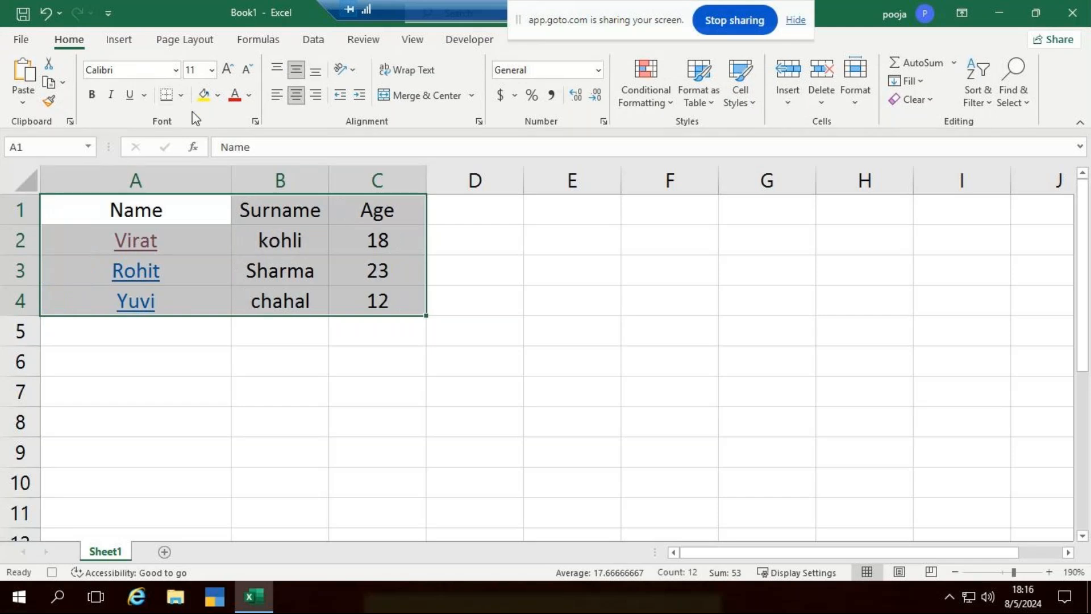
{"action": "left_click", "coordinate": [181, 95]}
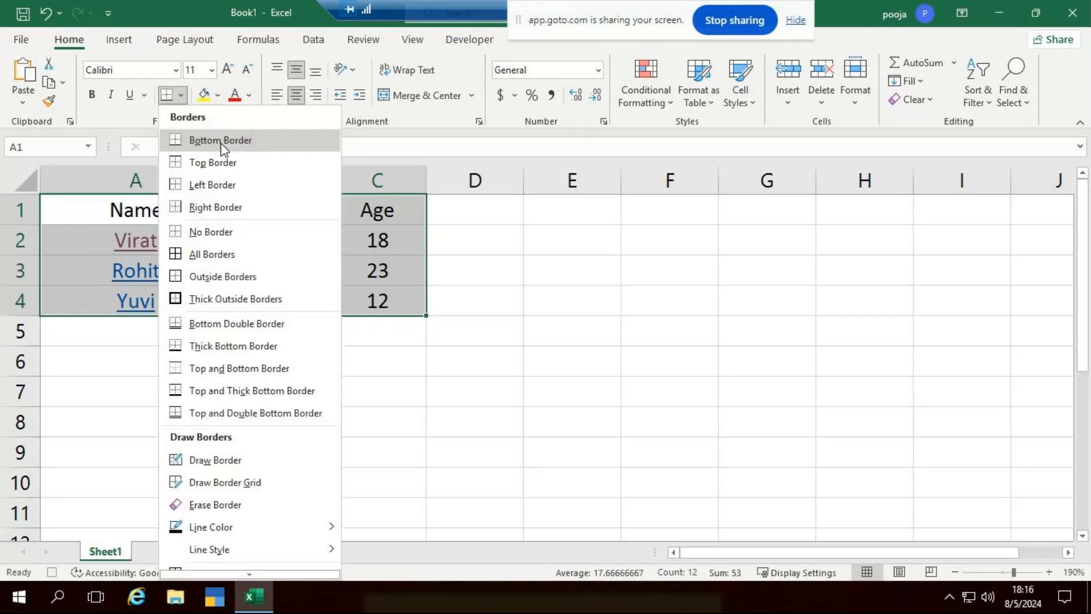
{"action": "left_click", "coordinate": [258, 255]}
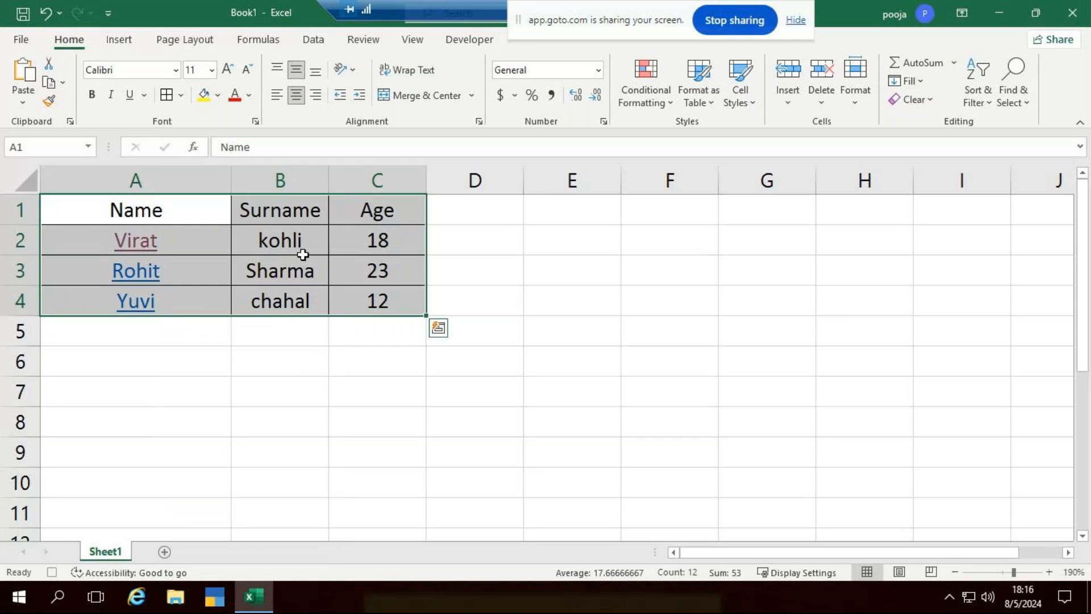
{"action": "left_click_drag", "start_coordinate": [159, 220], "coordinate": [377, 210]}
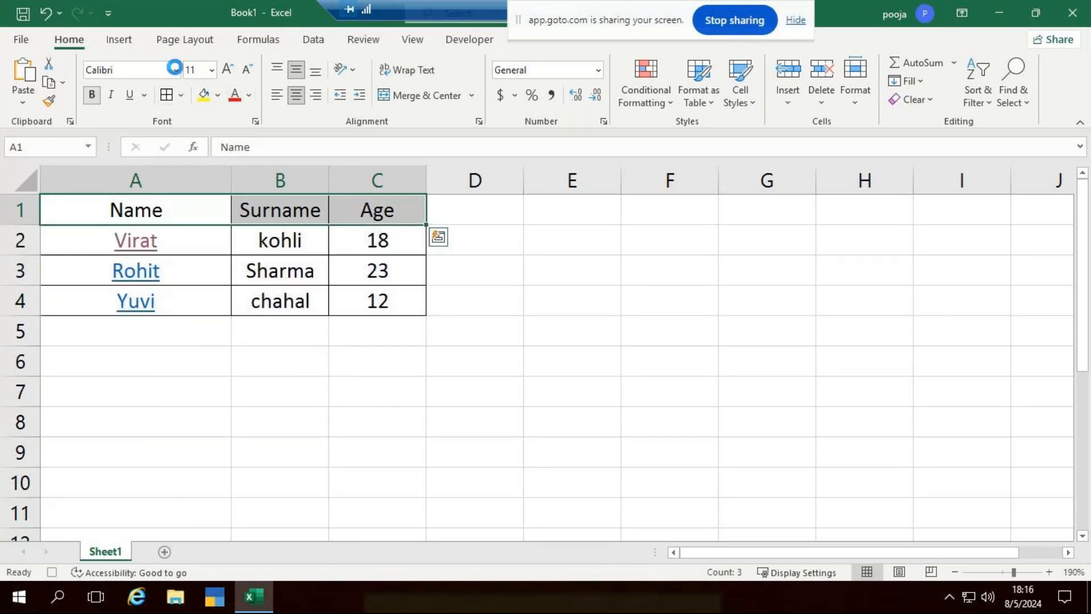
{"action": "key", "text": "ctrl+b"}
Set the whole A1:C4 table in Times New Roman.
{"action": "left_click_drag", "start_coordinate": [504, 408], "coordinate": [494, 398]}
{"action": "left_click_drag", "start_coordinate": [227, 218], "coordinate": [350, 303]}
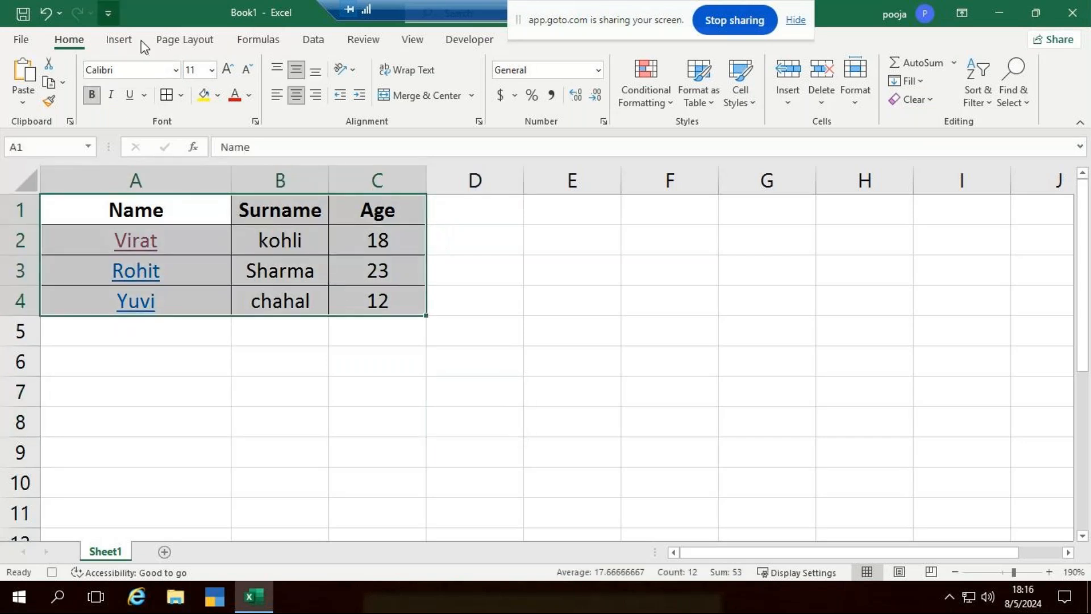
{"action": "left_click", "coordinate": [175, 70]}
{"action": "type", "text": "Times"}
{"action": "key", "text": "Return"}
{"action": "left_click", "coordinate": [487, 273]}
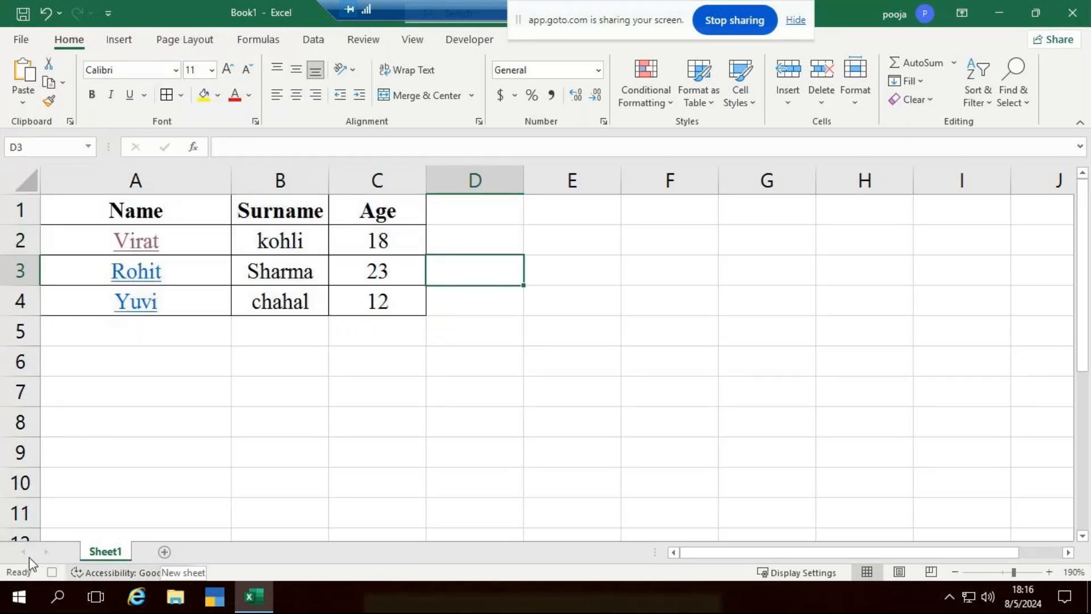
{"action": "left_click", "coordinate": [467, 41]}
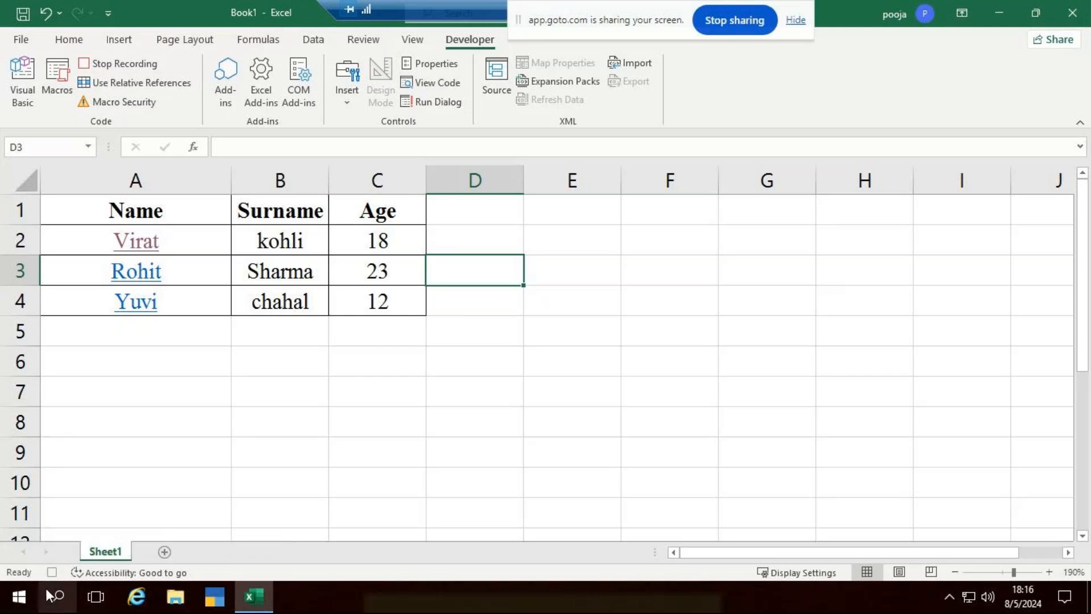
Stop the macro recording, add Sheet2, widen column A and enter abc@def@ghi in A1.
{"action": "left_click", "coordinate": [51, 572]}
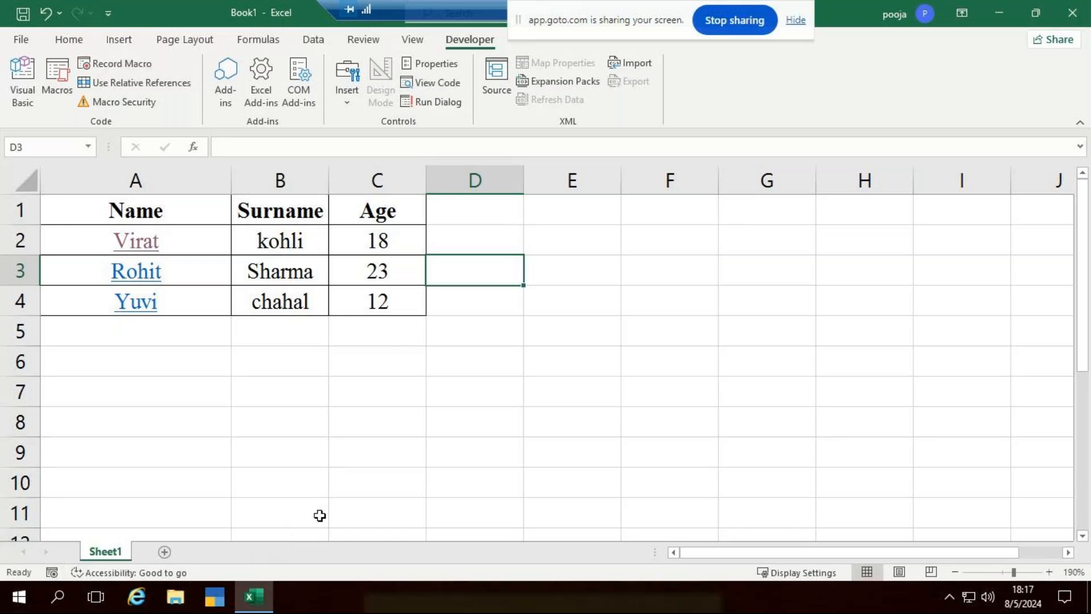
{"action": "left_click", "coordinate": [163, 552]}
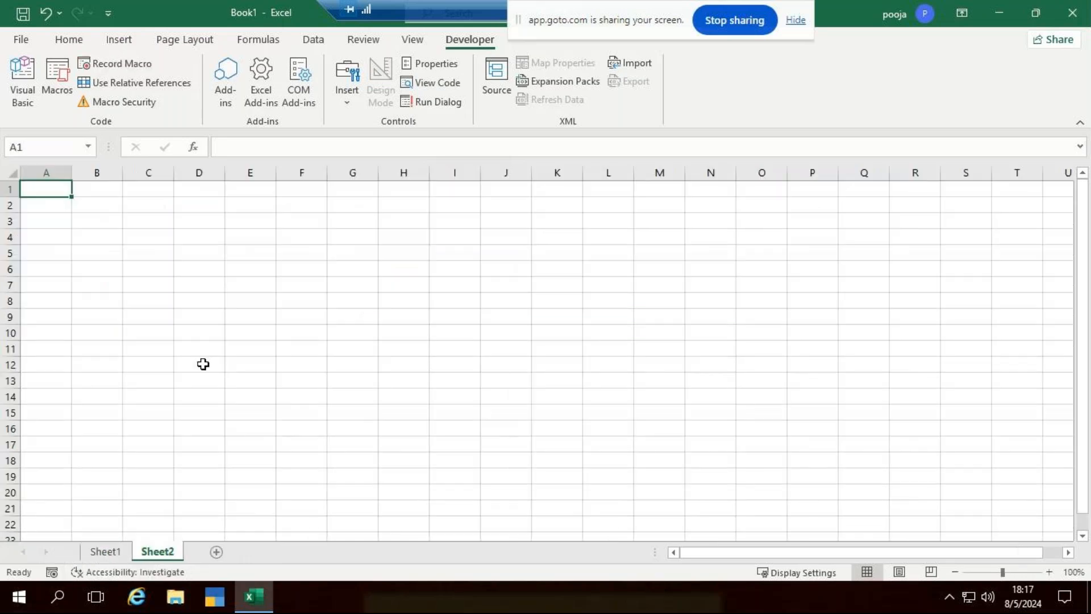
{"action": "scroll", "coordinate": [139, 246], "scroll_direction": "up", "scroll_amount": 7}
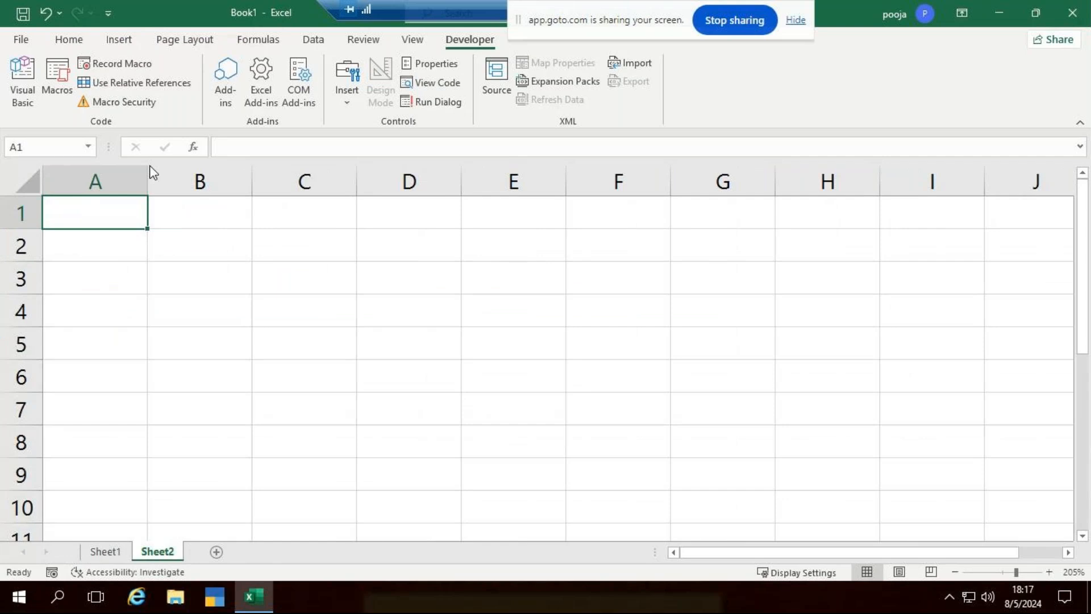
{"action": "left_click_drag", "start_coordinate": [148, 190], "coordinate": [194, 190]}
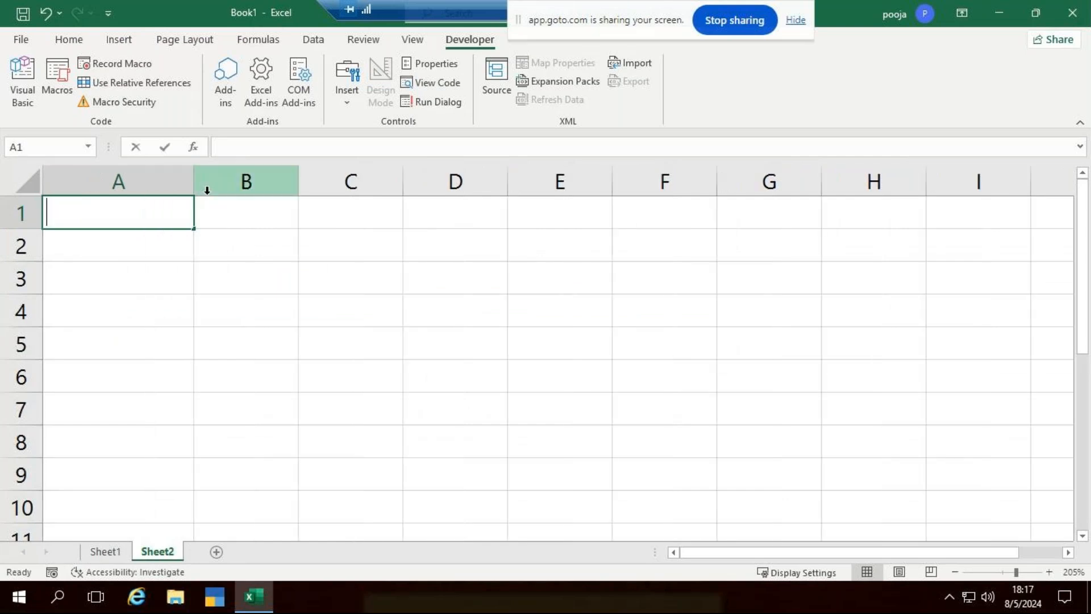
{"action": "type", "text": "abc"}
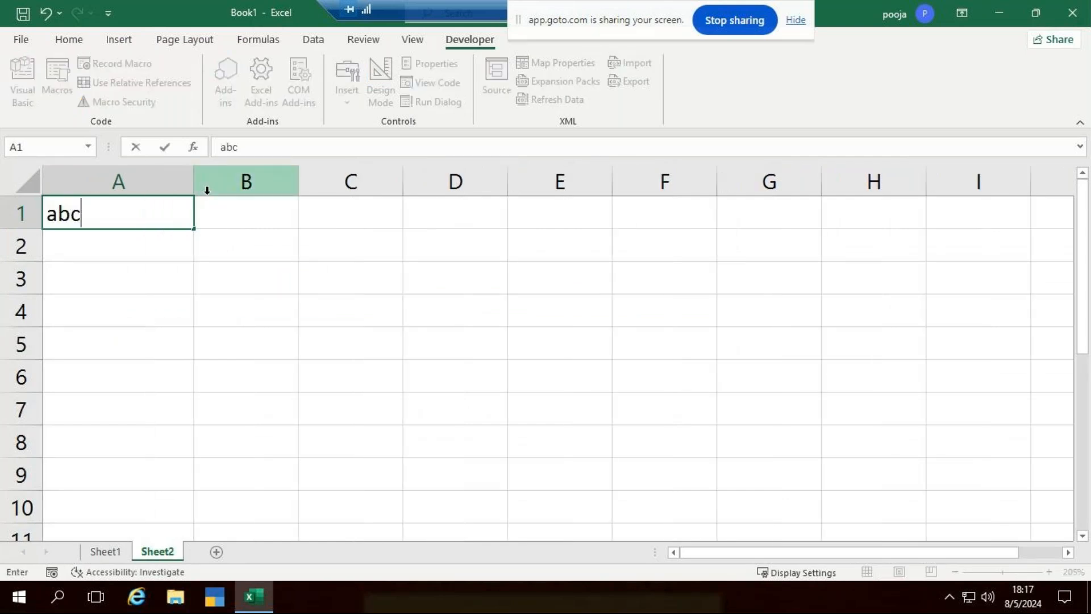
{"action": "type", "text": "@def"}
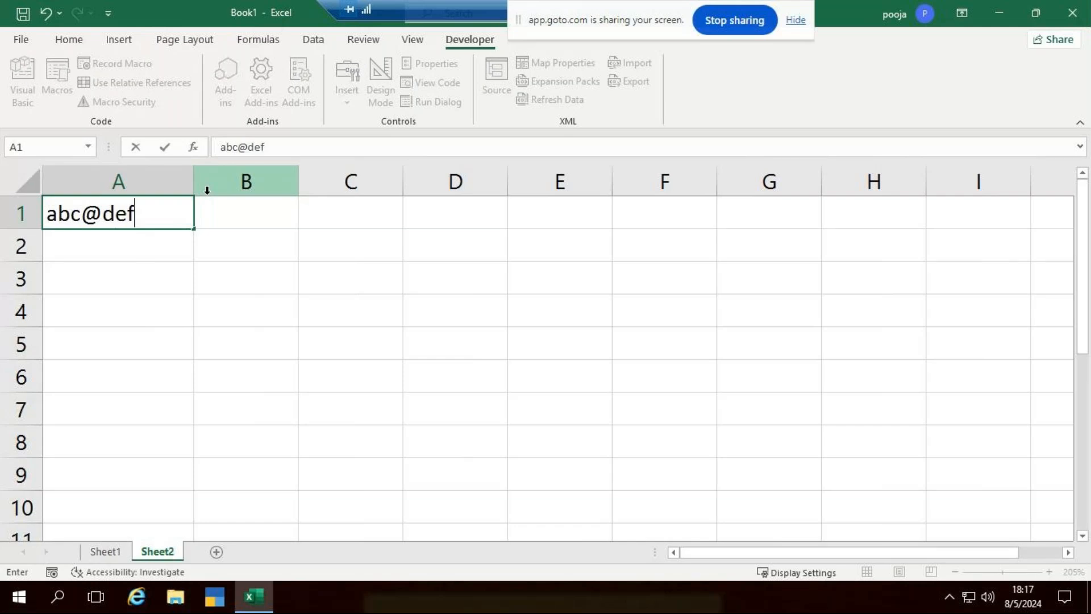
{"action": "type", "text": "@ghi"}
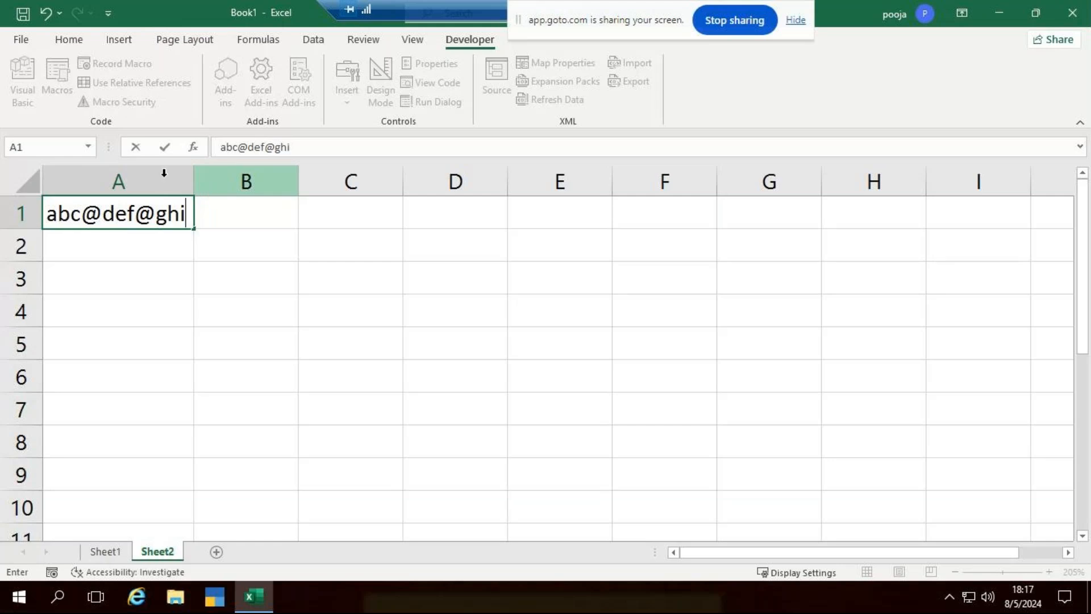
{"action": "left_click", "coordinate": [103, 249]}
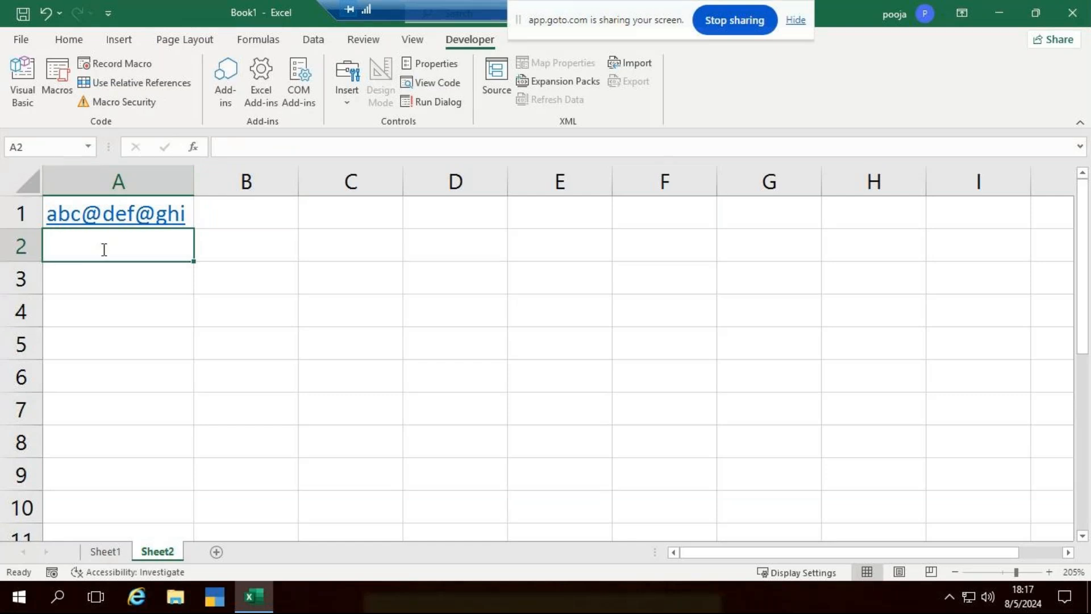
Enter pqr@xyz@mno in A2 and klo@hgt@tgh in A3.
{"action": "type", "text": "pqr@"}
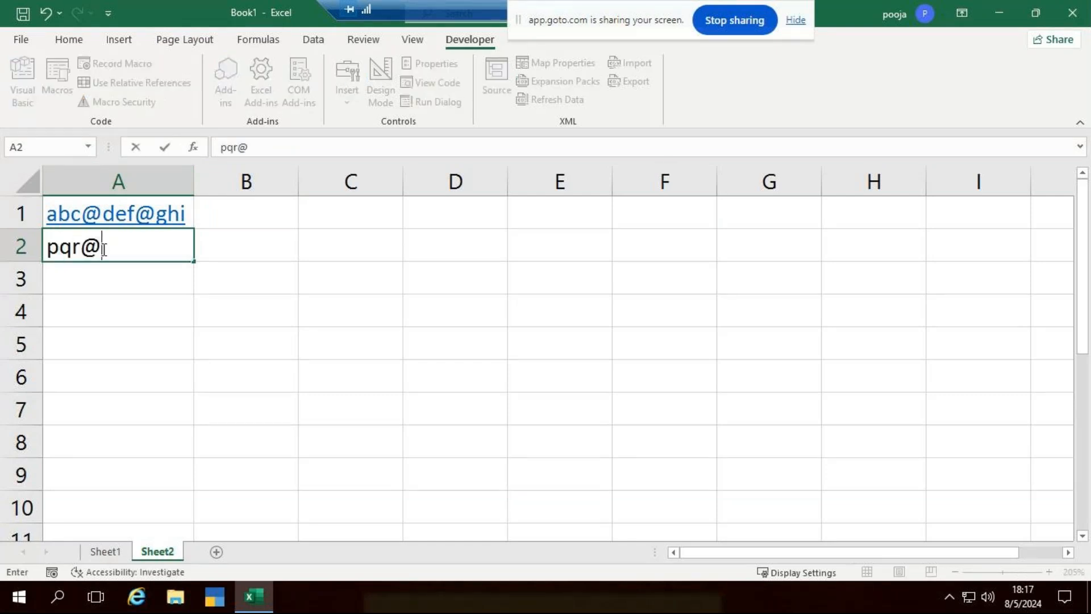
{"action": "type", "text": "xyz@nm"}
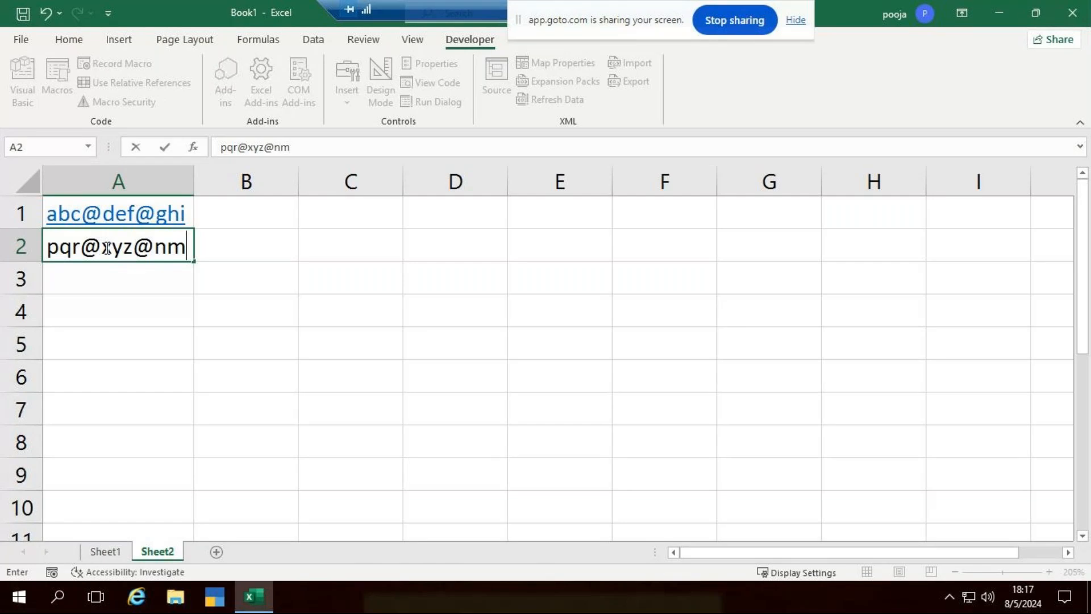
{"action": "key", "text": "BackSpace"}
{"action": "key", "text": "BackSpace"}
{"action": "type", "text": "mno"}
{"action": "key", "text": "Return"}
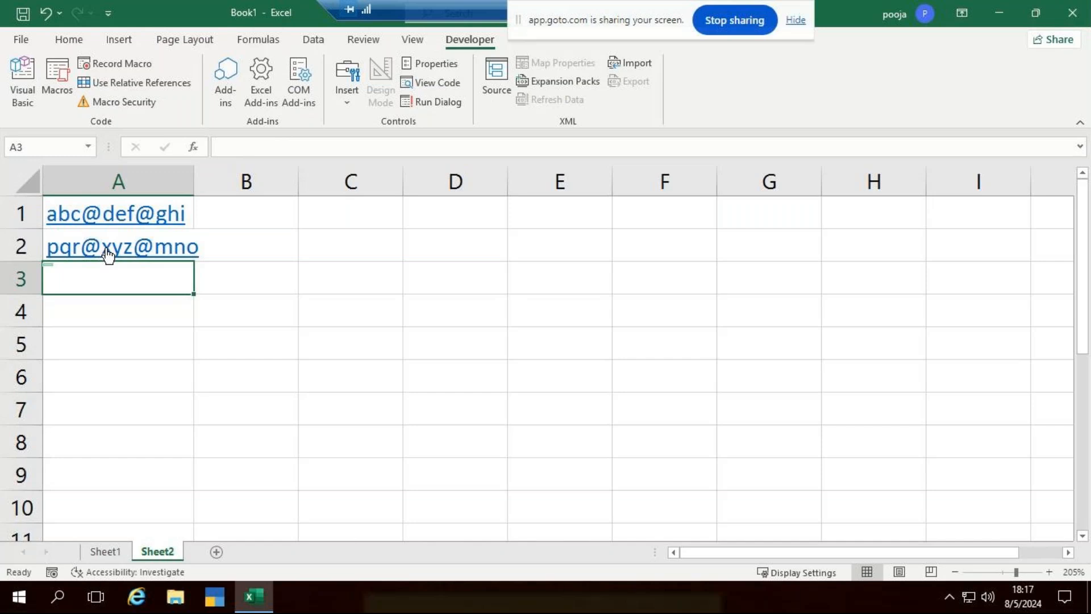
{"action": "type", "text": "klo"}
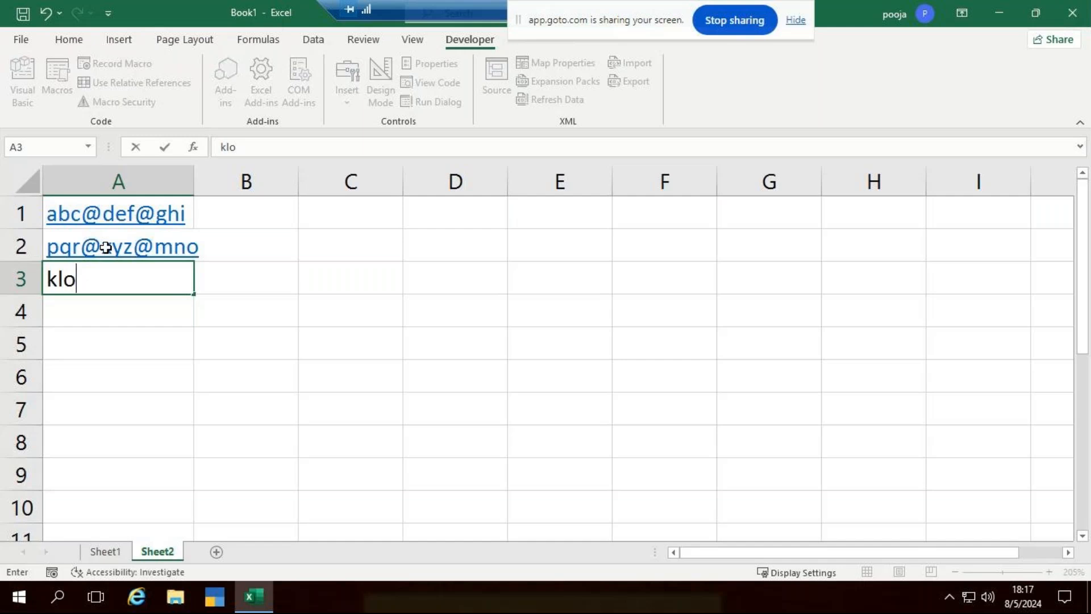
{"action": "type", "text": "@hg"}
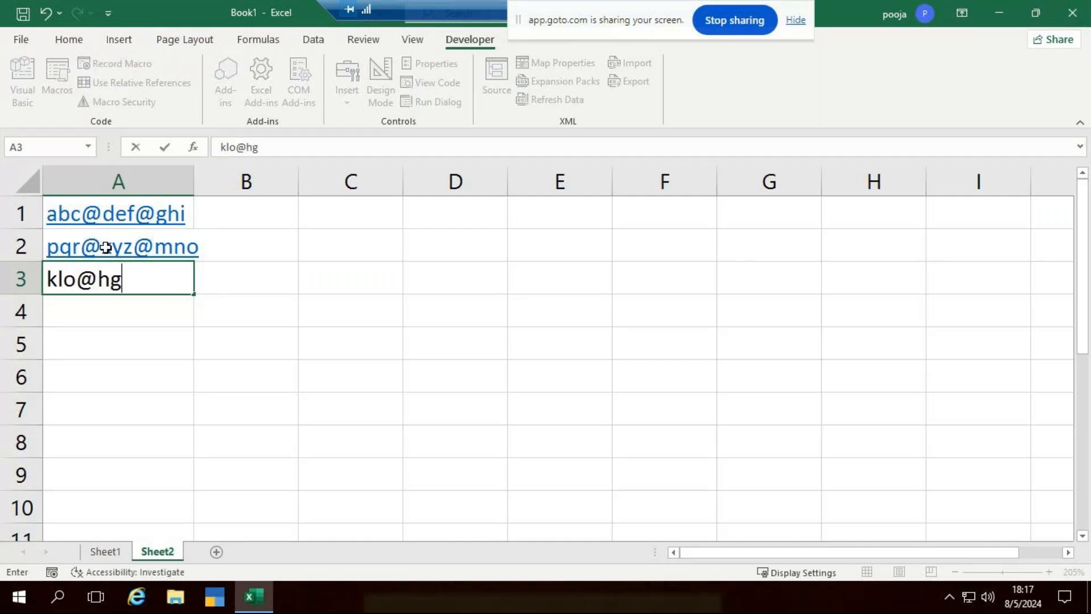
{"action": "type", "text": "t@tgh"}
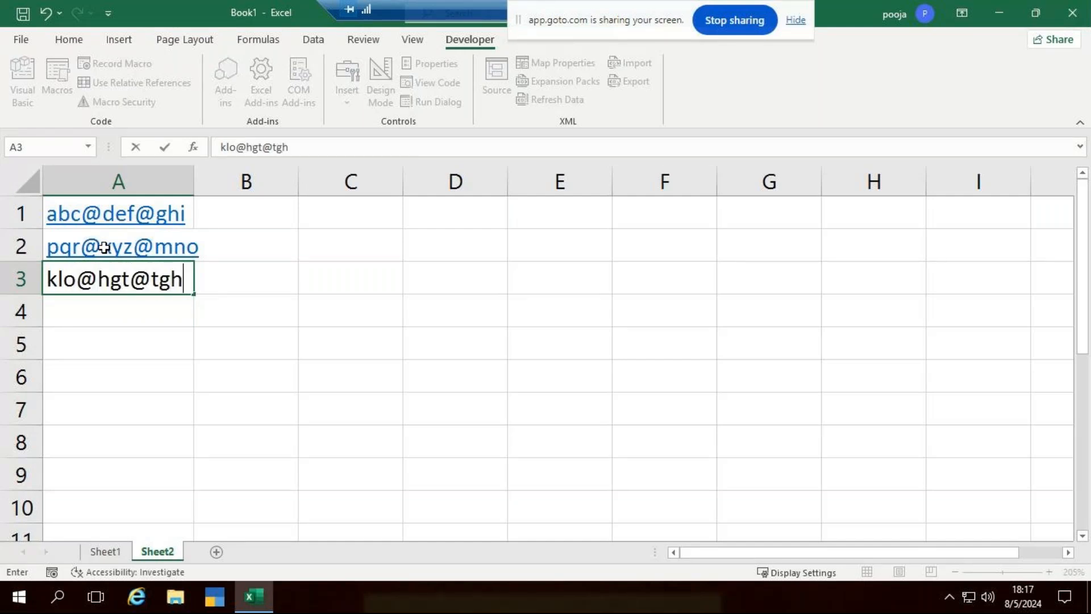
{"action": "left_click", "coordinate": [457, 339]}
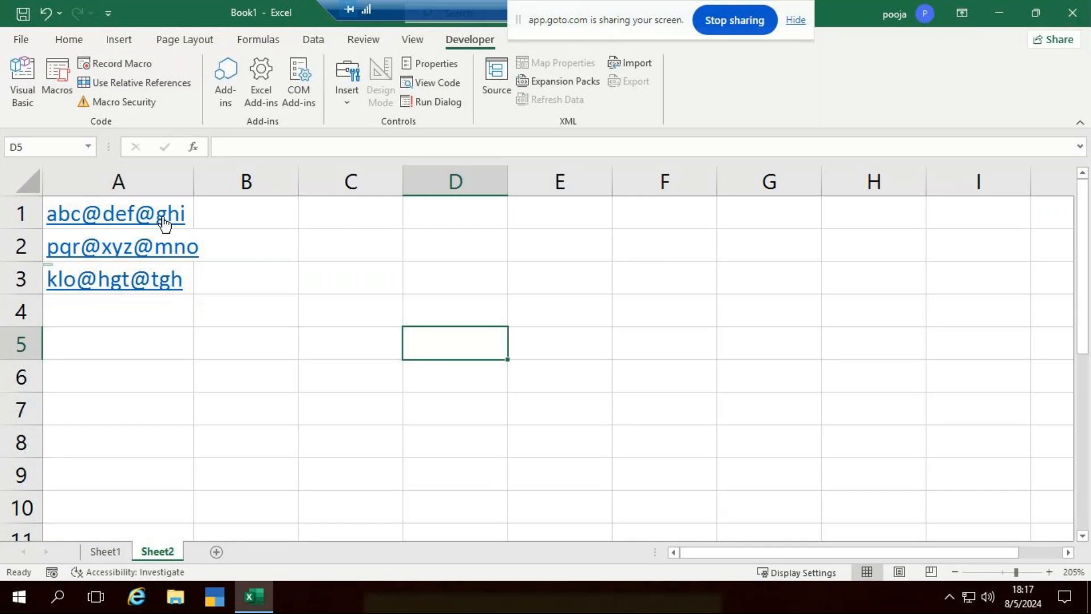
{"action": "left_click", "coordinate": [196, 212]}
Widen column A and run Macro1 (Ctrl+Q) to split A1:A3 into a bordered Name/Surname/Age table.
{"action": "left_click_drag", "start_coordinate": [196, 187], "coordinate": [212, 187]}
{"action": "left_click_drag", "start_coordinate": [196, 215], "coordinate": [209, 277]}
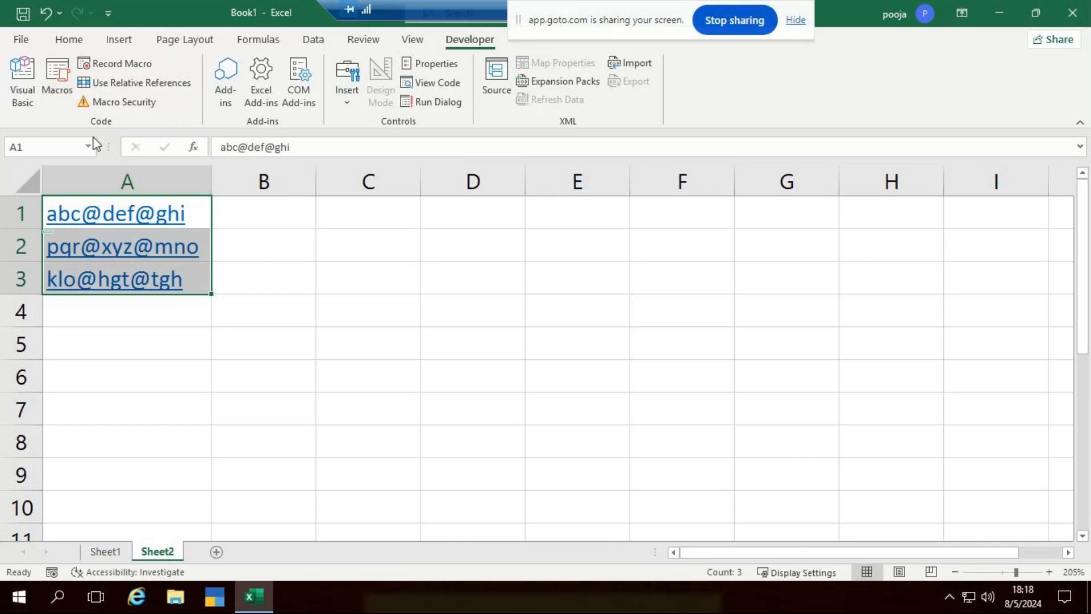
{"action": "key", "text": "ctrl+q"}
{"action": "left_click", "coordinate": [461, 288]}
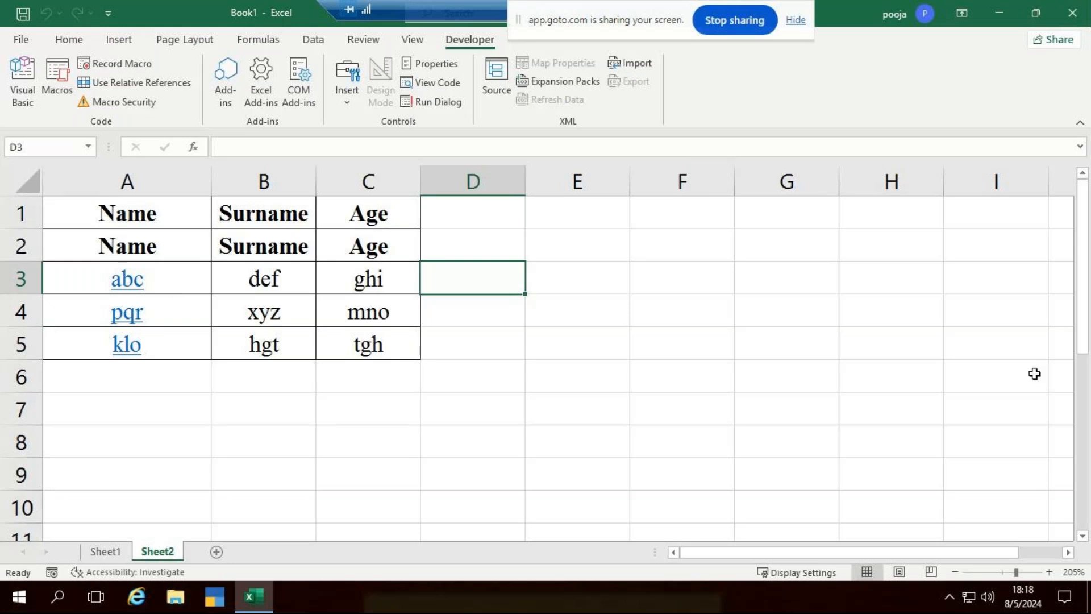
Close Excel without saving Book1.
{"action": "left_click", "coordinate": [789, 353]}
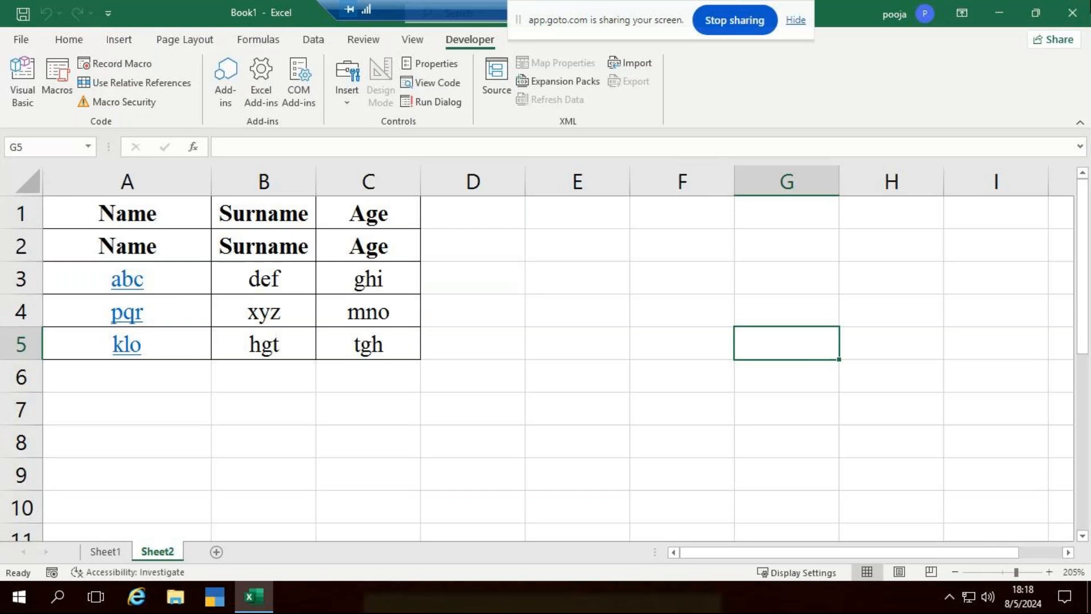
{"action": "key", "text": "alt+F4"}
{"action": "left_click", "coordinate": [579, 328]}
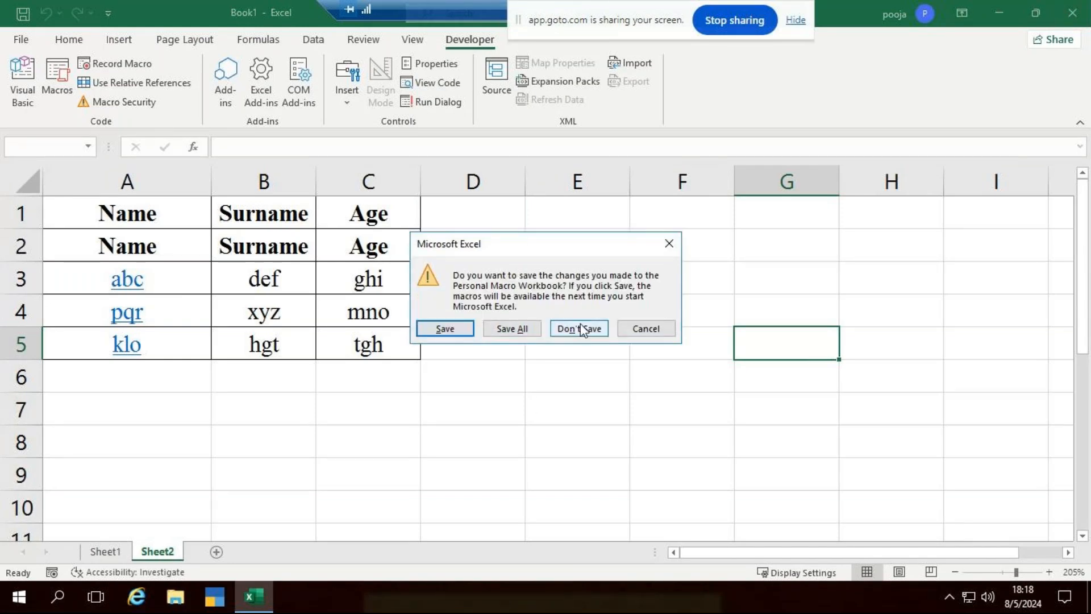
Decline saving the Personal Macro Workbook, then refresh the desktop twice.
{"action": "left_click", "coordinate": [580, 329]}
{"action": "right_click", "coordinate": [937, 227]}
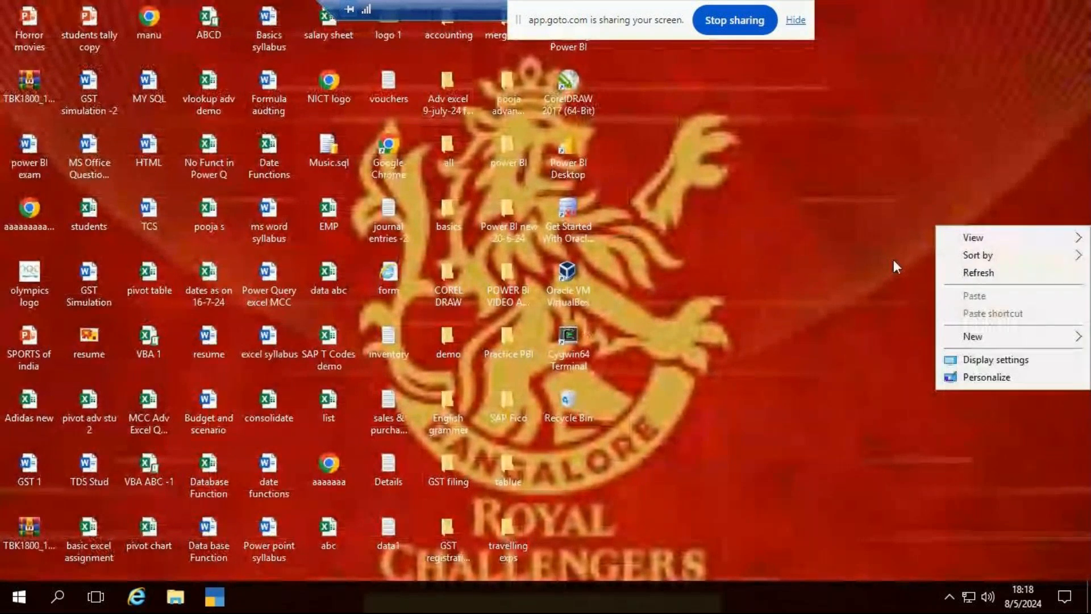
{"action": "left_click", "coordinate": [969, 272]}
{"action": "right_click", "coordinate": [838, 211]}
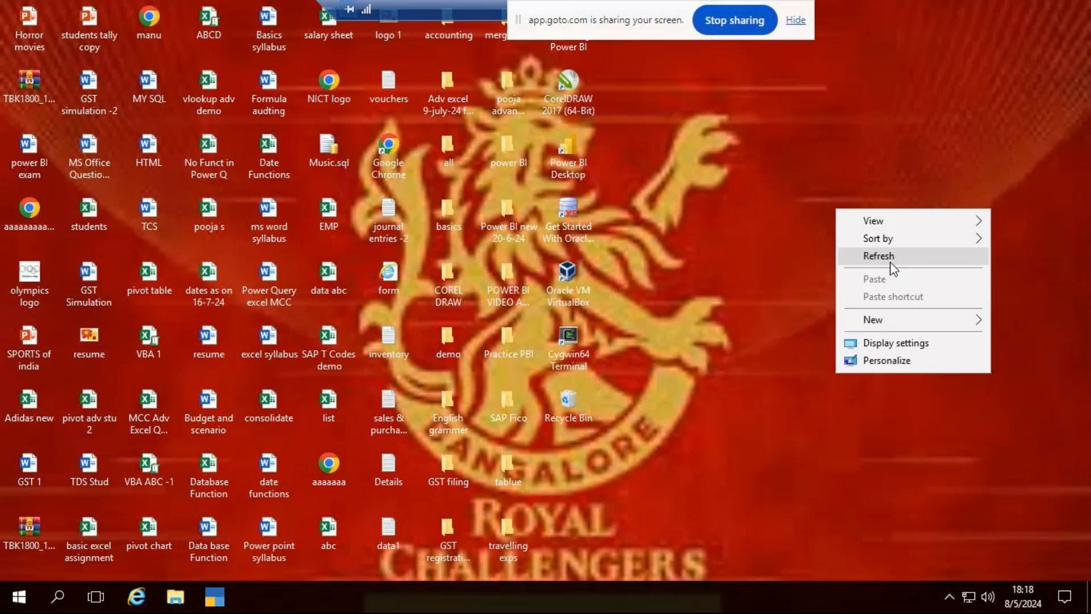
{"action": "left_click", "coordinate": [890, 263]}
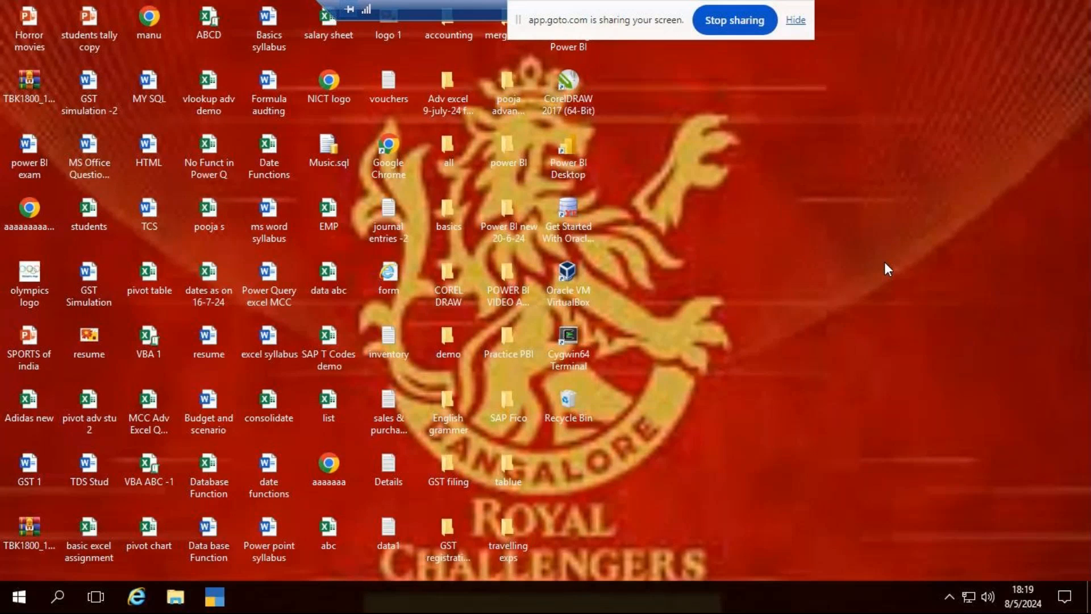
Open the desktop's advance excel folder and launch the DATA VALEDATION document in Word.
{"action": "right_click", "coordinate": [752, 211]}
{"action": "left_click", "coordinate": [813, 261]}
{"action": "double_click", "coordinate": [509, 89]}
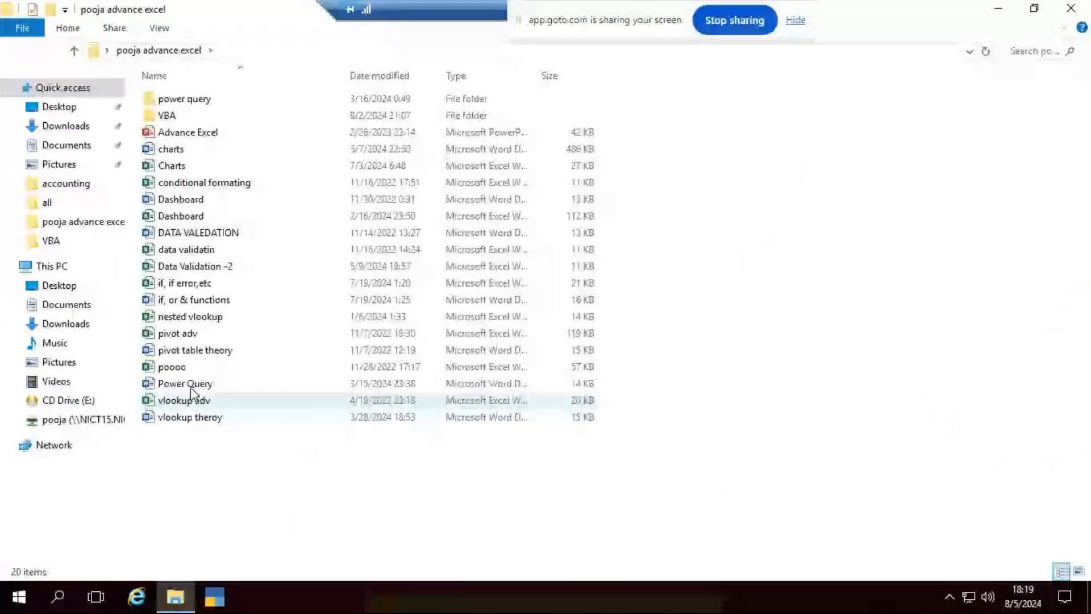
{"action": "double_click", "coordinate": [210, 234]}
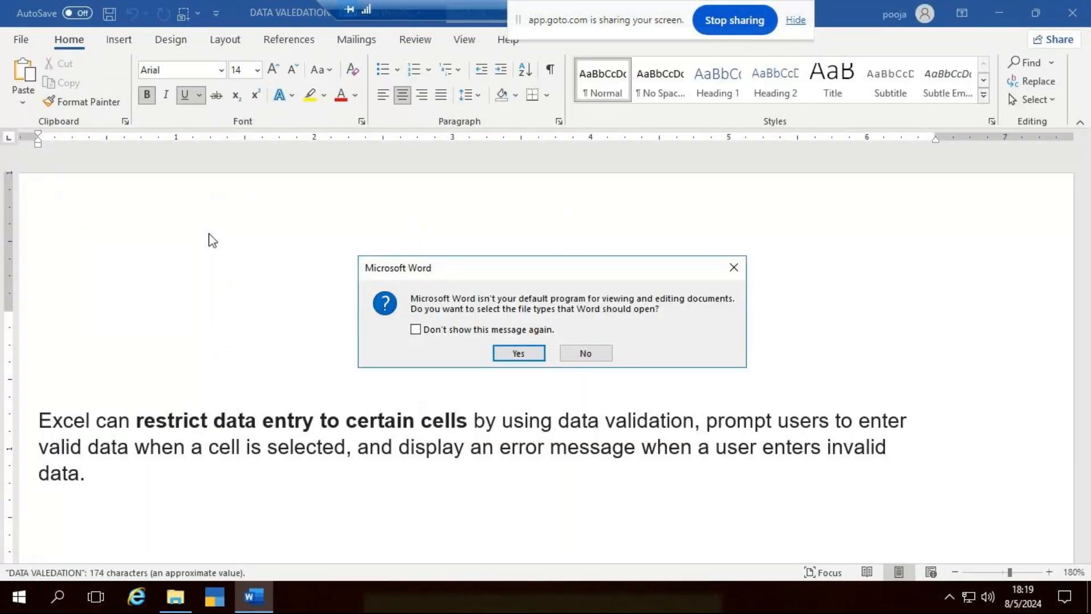
Close the Data validation document and open the Dashboard document in Word, accepting the default-app prompts.
{"action": "left_click", "coordinate": [731, 266]}
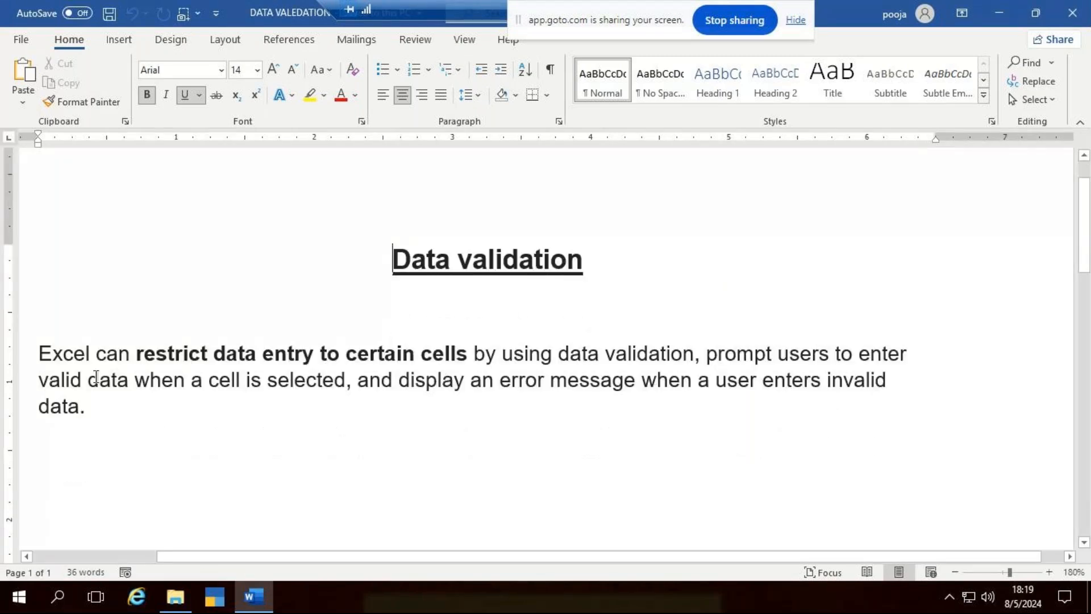
{"action": "left_click", "coordinate": [1072, 12]}
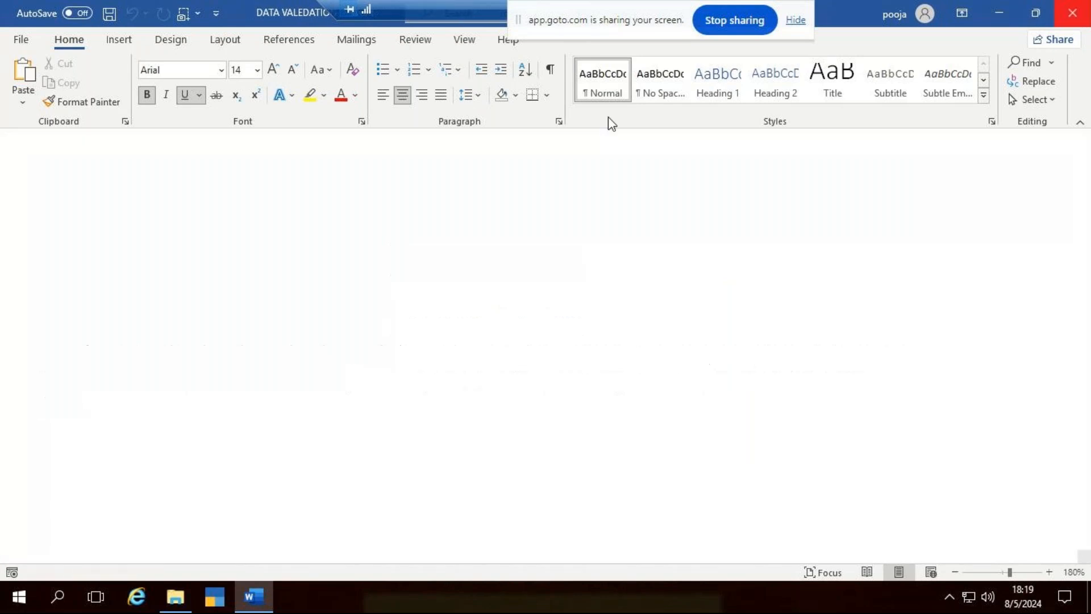
{"action": "double_click", "coordinate": [199, 200]}
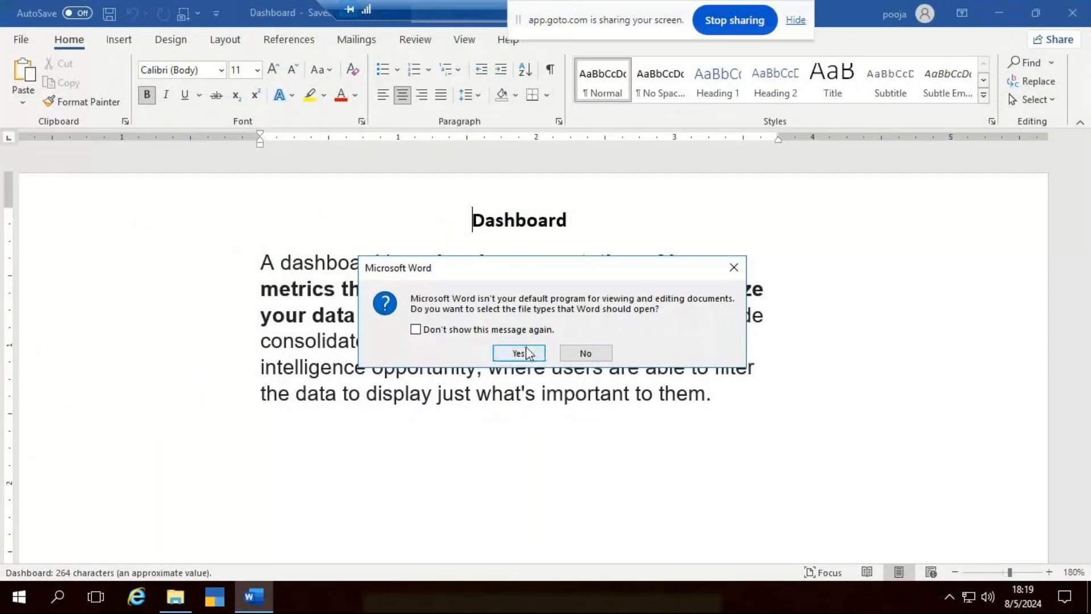
{"action": "left_click", "coordinate": [533, 353]}
{"action": "left_click", "coordinate": [745, 306]}
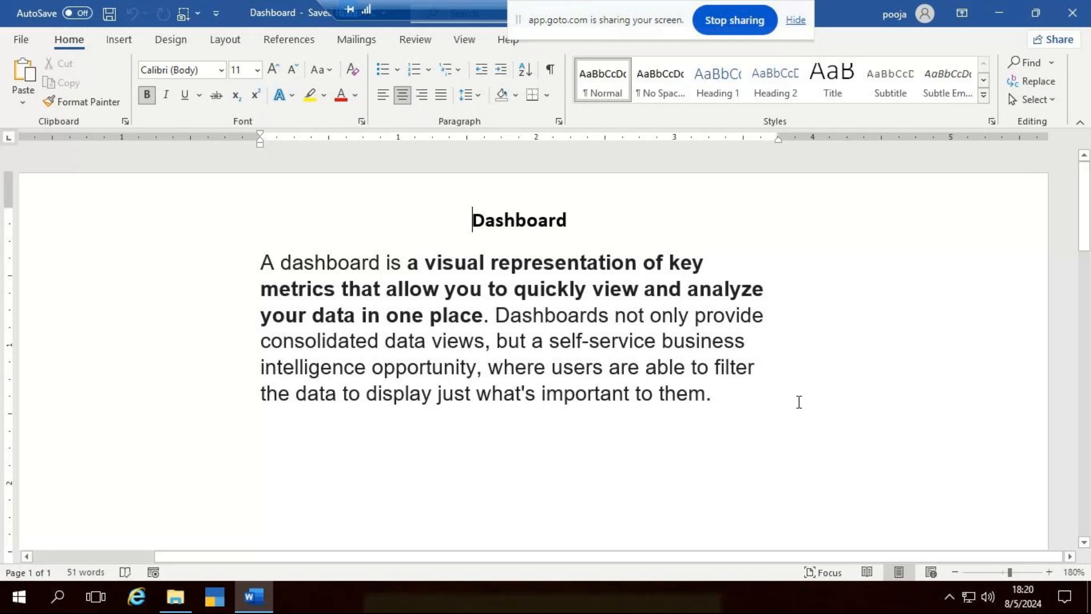
Scroll up to the Dashboard title, place the cursor after it, and bring up the Open screen.
{"action": "scroll", "coordinate": [798, 394], "scroll_direction": "up", "scroll_amount": 1, "text": "ctrl"}
{"action": "scroll", "coordinate": [798, 393], "scroll_direction": "up", "scroll_amount": 5, "text": "ctrl"}
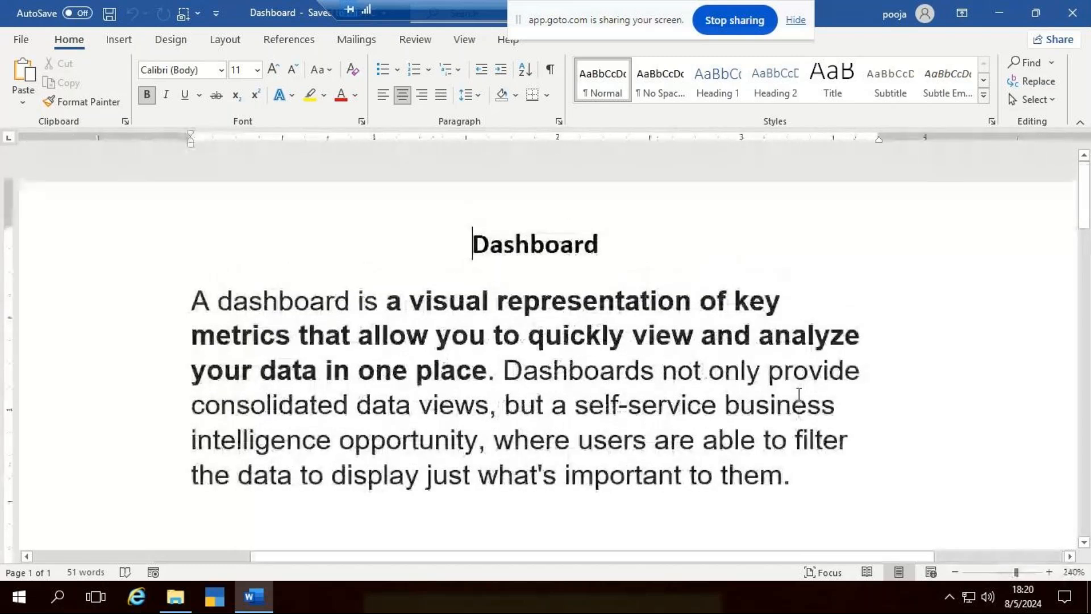
{"action": "double_click", "coordinate": [536, 241]}
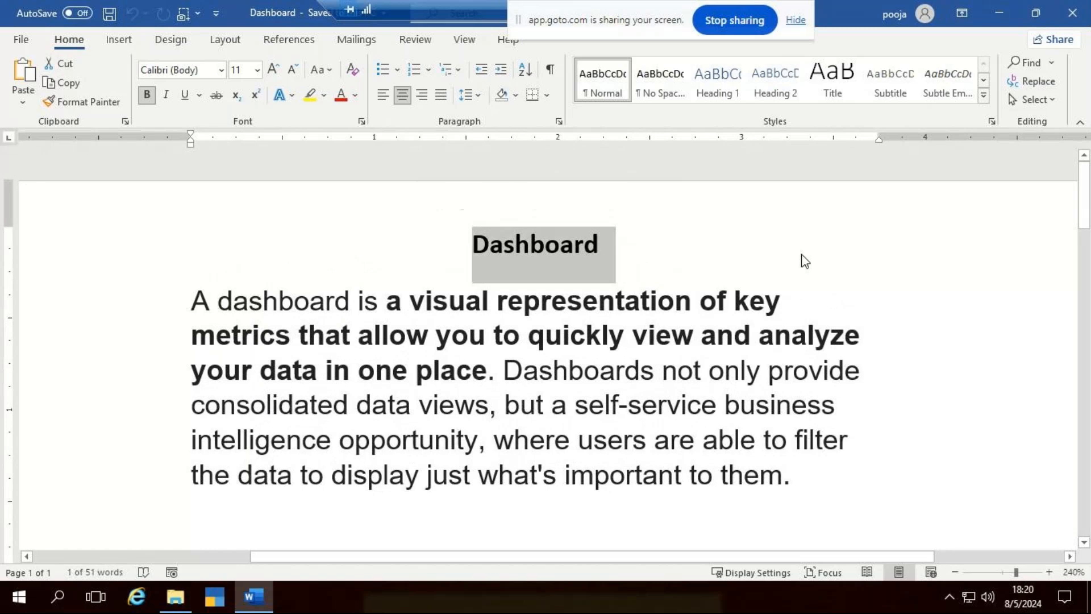
{"action": "left_click", "coordinate": [804, 263]}
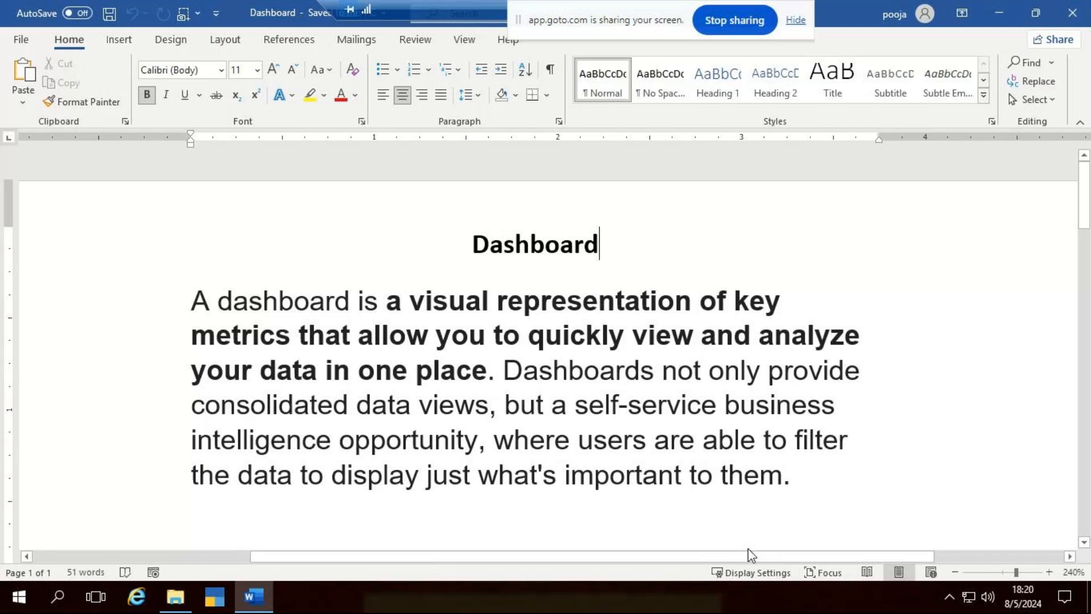
{"action": "key", "text": "ctrl+o"}
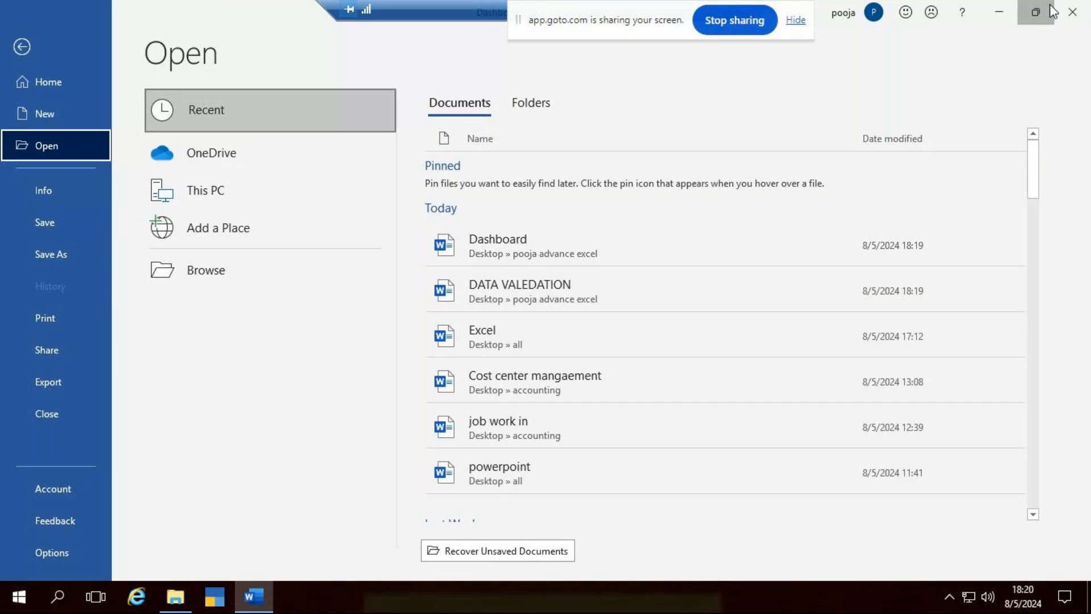
Close Word and show the advance excel folder's 20 items in a new File Explorer window.
{"action": "left_click", "coordinate": [1051, 11]}
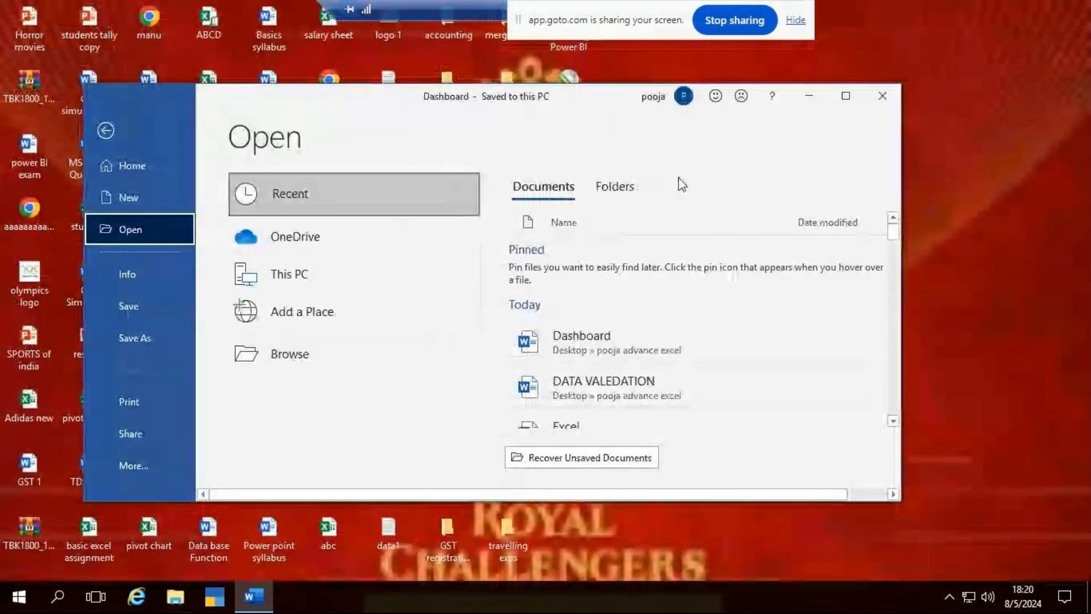
{"action": "left_click", "coordinate": [894, 105]}
{"action": "key", "text": "super+e"}
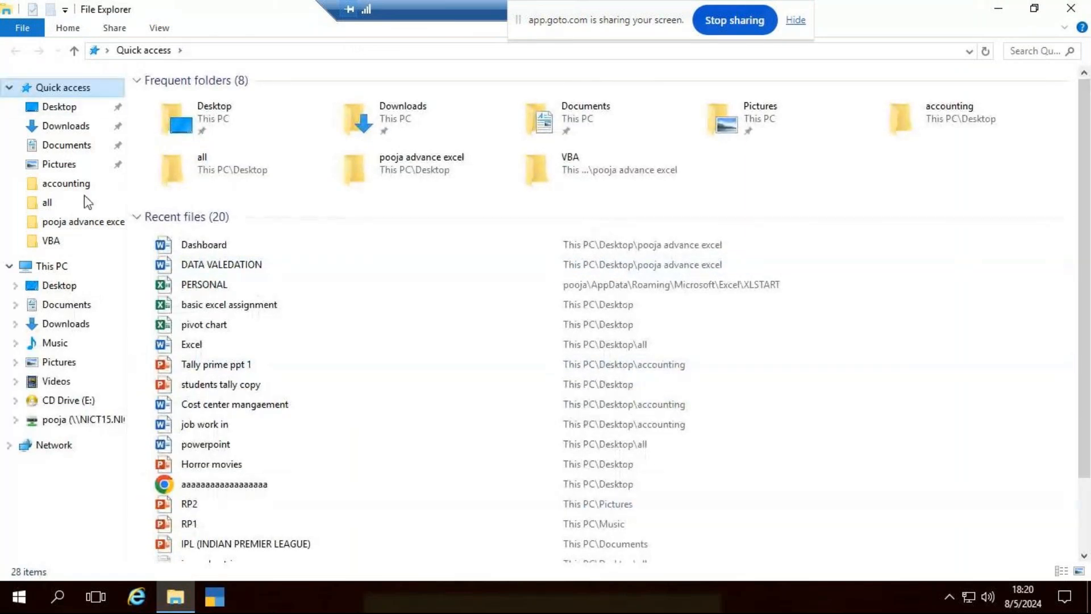
{"action": "left_click", "coordinate": [80, 222]}
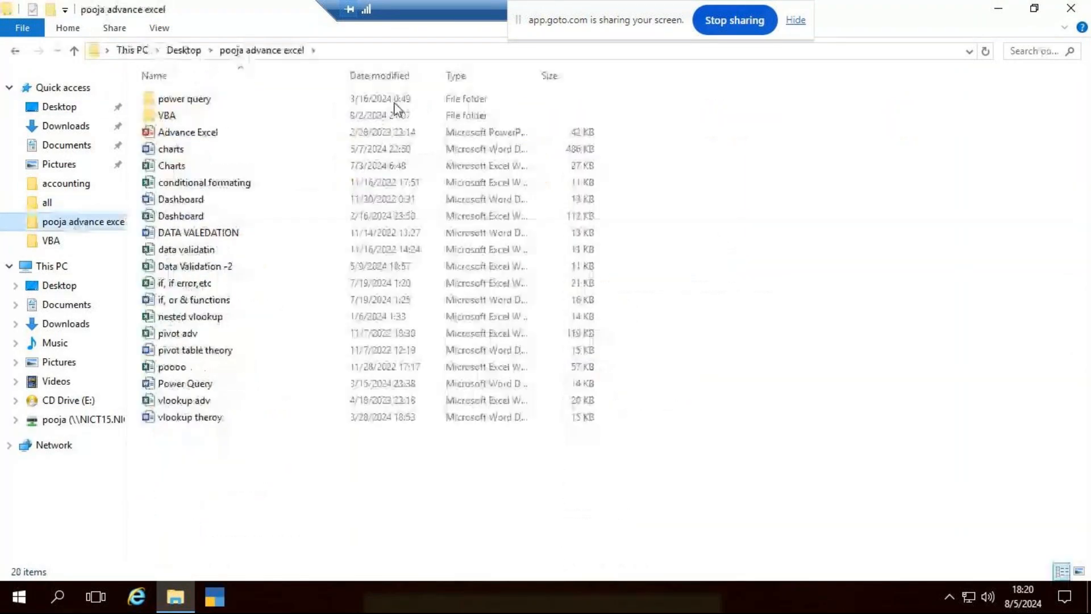
Copy Dashboard.xlsx's Date-to-Amount sales table and paste it into Book1 at A1.
{"action": "double_click", "coordinate": [175, 215]}
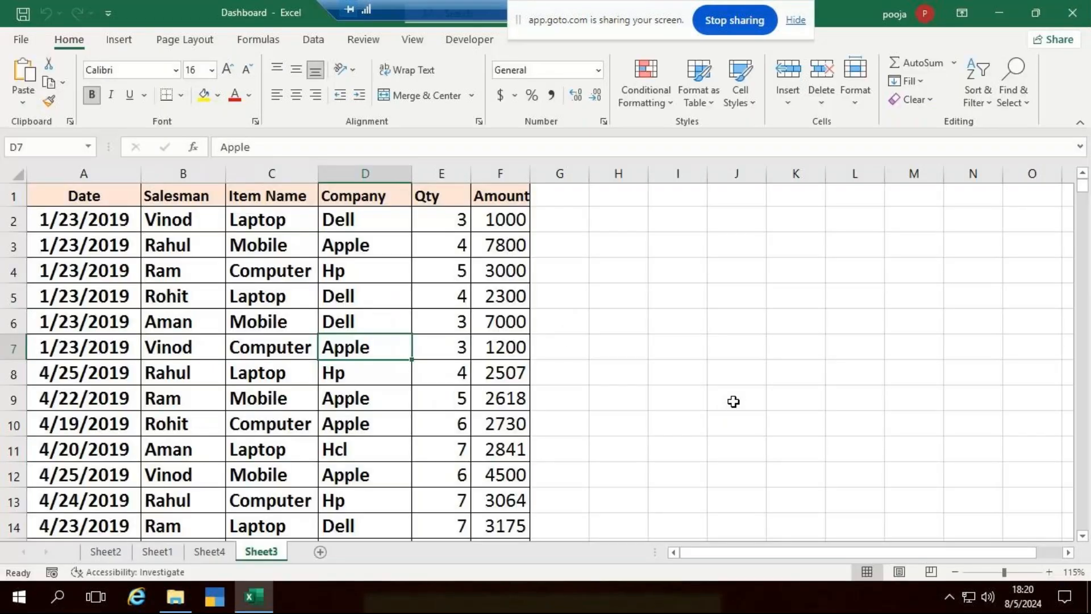
{"action": "left_click", "coordinate": [77, 201]}
{"action": "key", "text": "ctrl+c"}
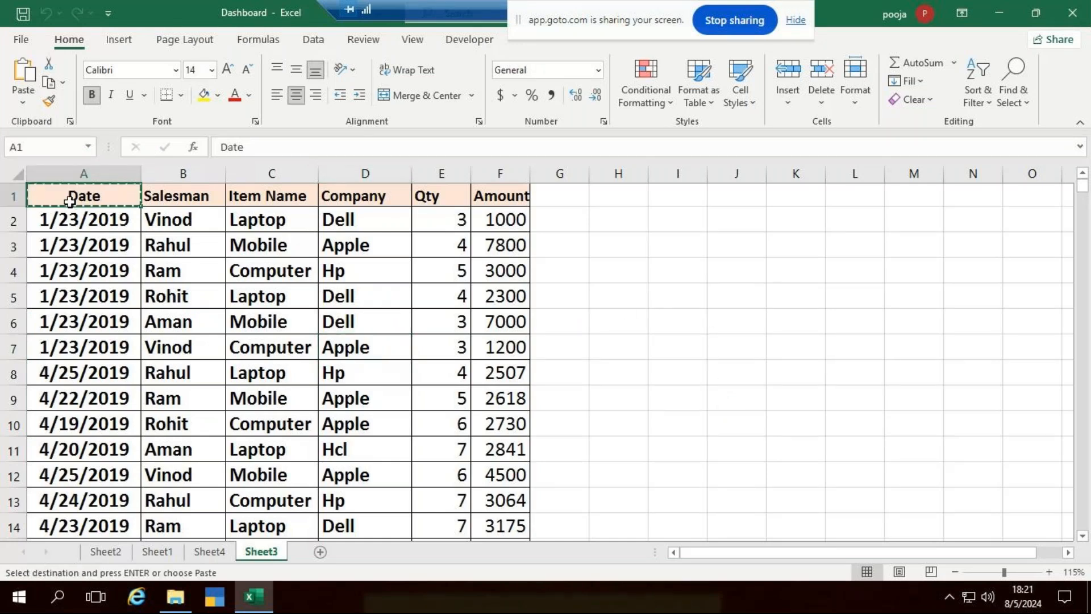
{"action": "key", "text": "ctrl+shift+Right"}
{"action": "key", "text": "ctrl+shift+Down"}
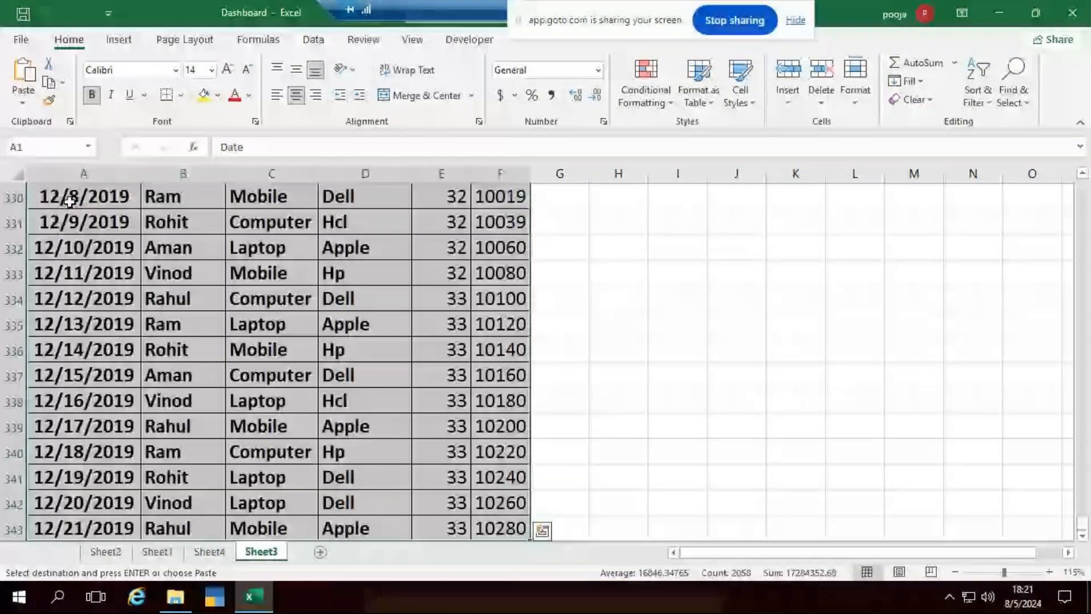
{"action": "key", "text": "ctrl+c"}
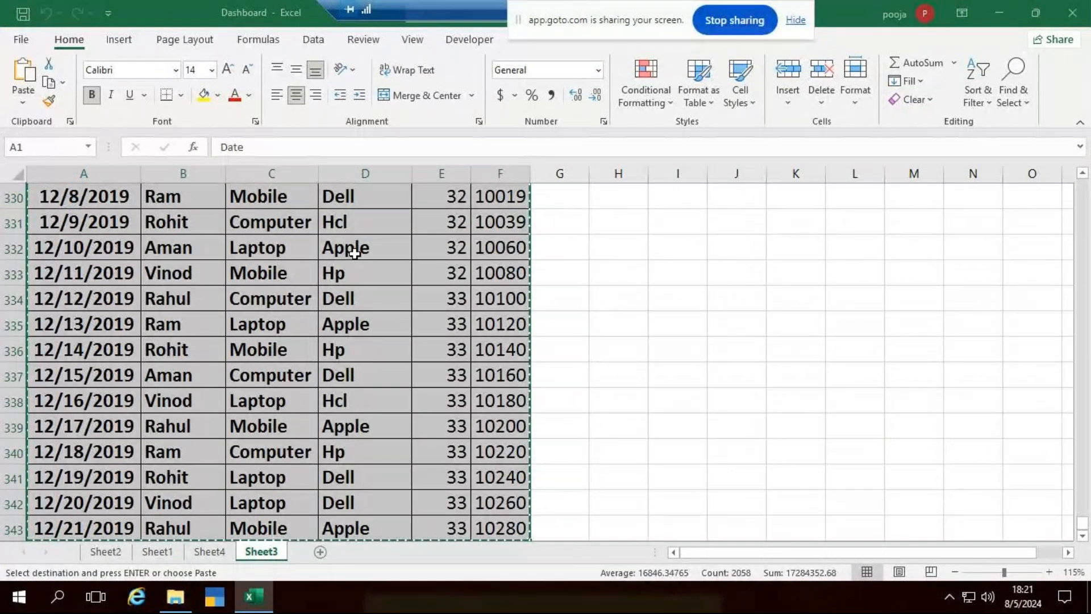
{"action": "key", "text": "alt+Tab"}
{"action": "key", "text": "ctrl+v"}
AutoFit columns A, C and D so the dates, Item Name and Company headers show fully.
{"action": "left_click", "coordinate": [782, 292]}
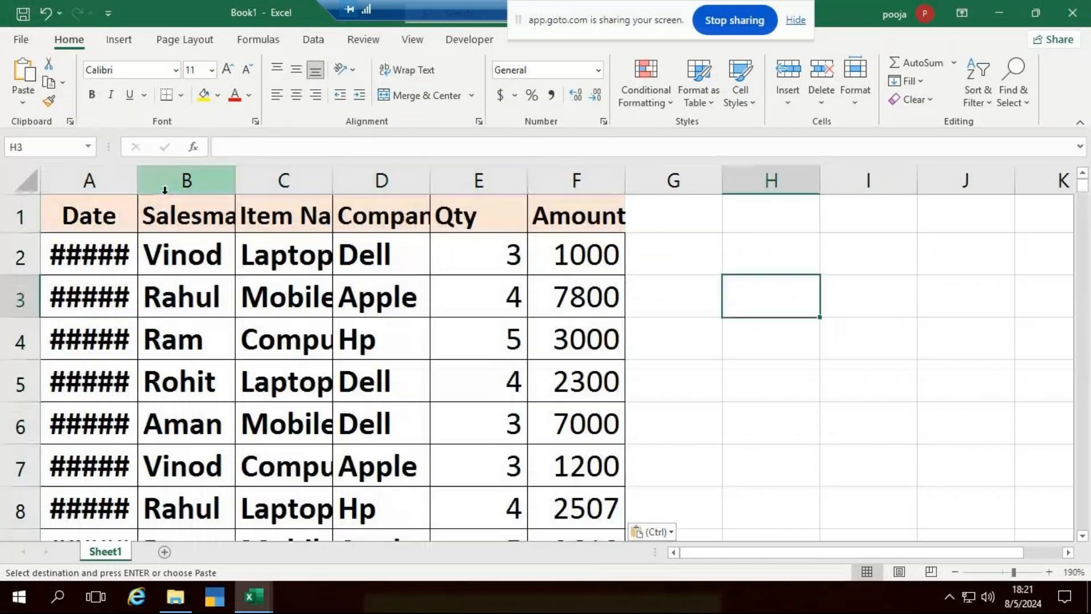
{"action": "left_click", "coordinate": [138, 180]}
{"action": "double_click", "coordinate": [141, 182]}
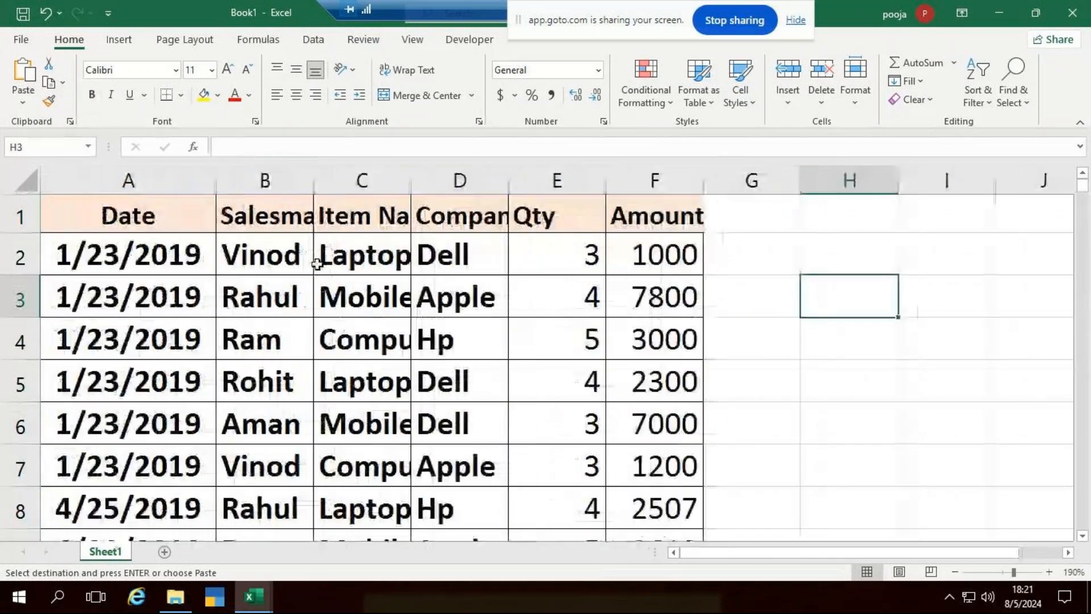
{"action": "left_click", "coordinate": [414, 189]}
{"action": "double_click", "coordinate": [414, 189]}
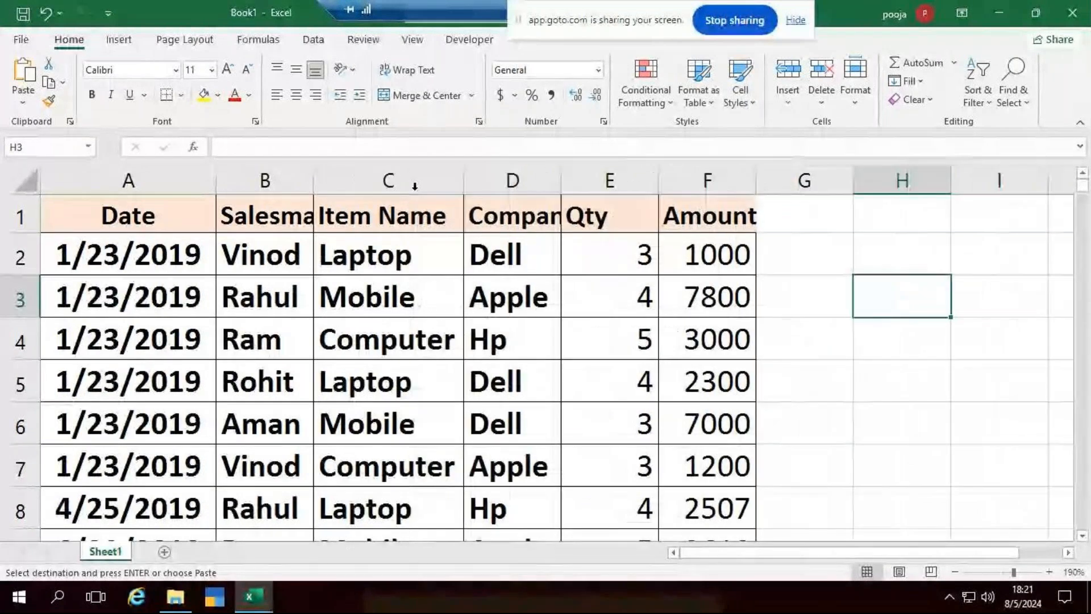
{"action": "double_click", "coordinate": [564, 189]}
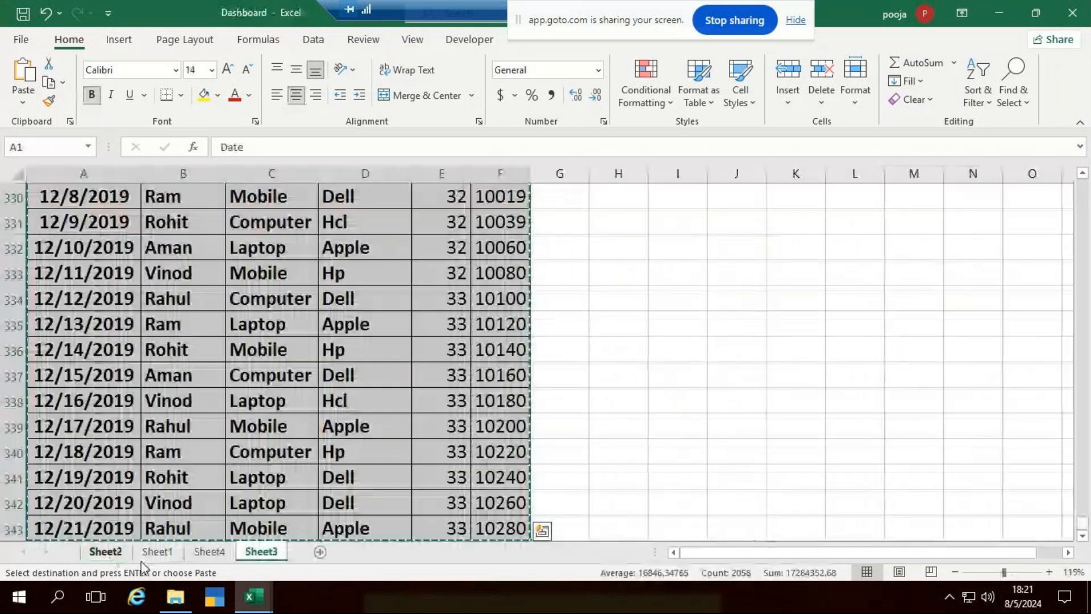
{"action": "key", "text": "ctrl+Up"}
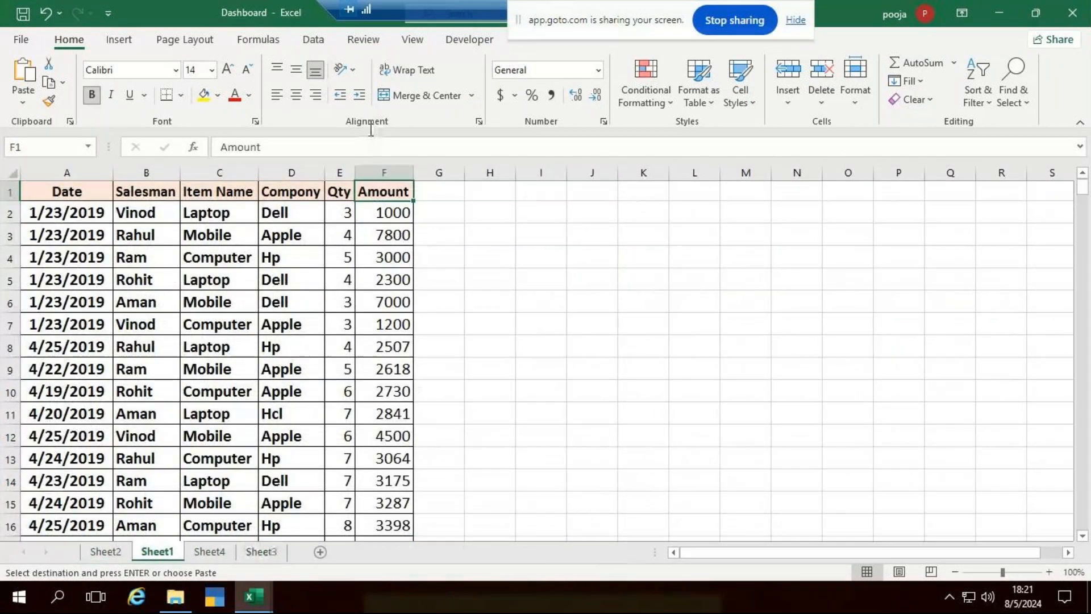
{"action": "mouse_move", "coordinate": [253, 597]}
{"action": "left_click", "coordinate": [268, 492]}
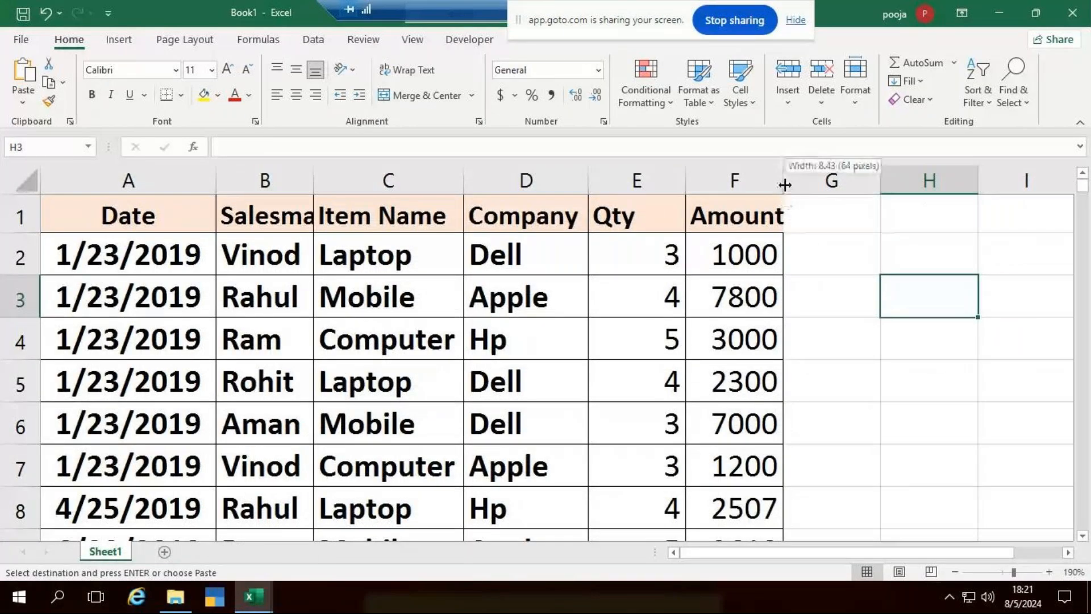
Widen column F to fit Amount and AutoFit column B to the Salesman header.
{"action": "left_click_drag", "start_coordinate": [784, 182], "coordinate": [798, 182]}
{"action": "left_click", "coordinate": [956, 372]}
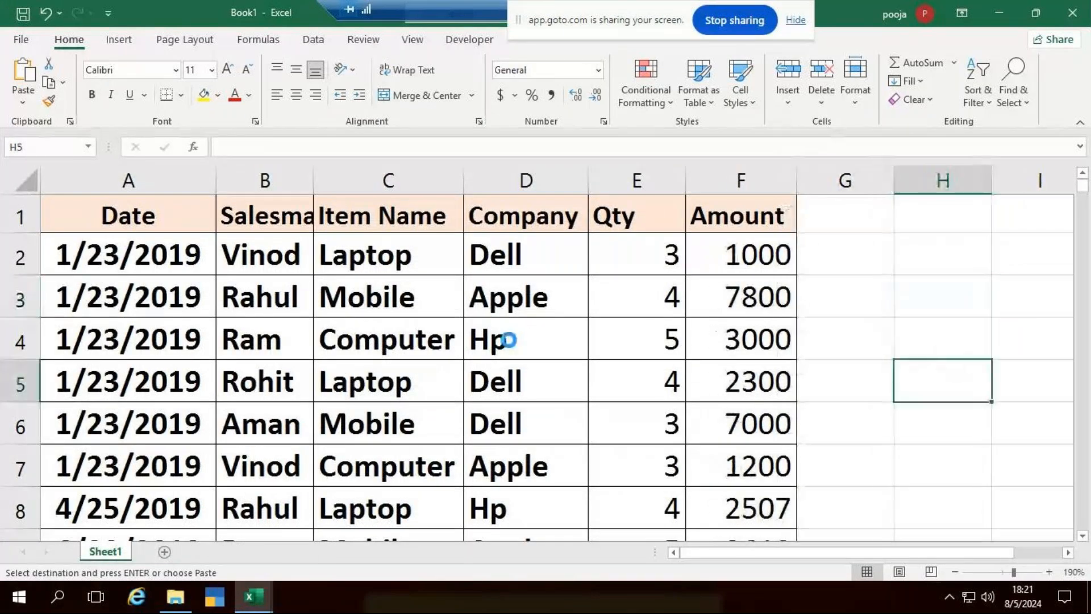
{"action": "scroll", "coordinate": [508, 337], "scroll_direction": "down", "scroll_amount": 2, "text": "ctrl"}
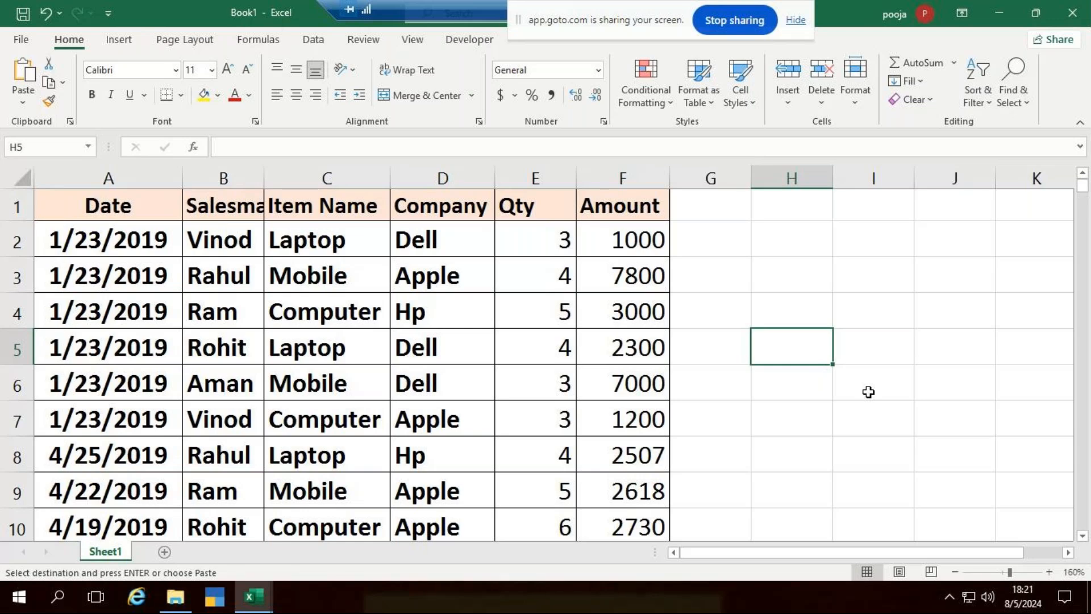
{"action": "double_click", "coordinate": [269, 184]}
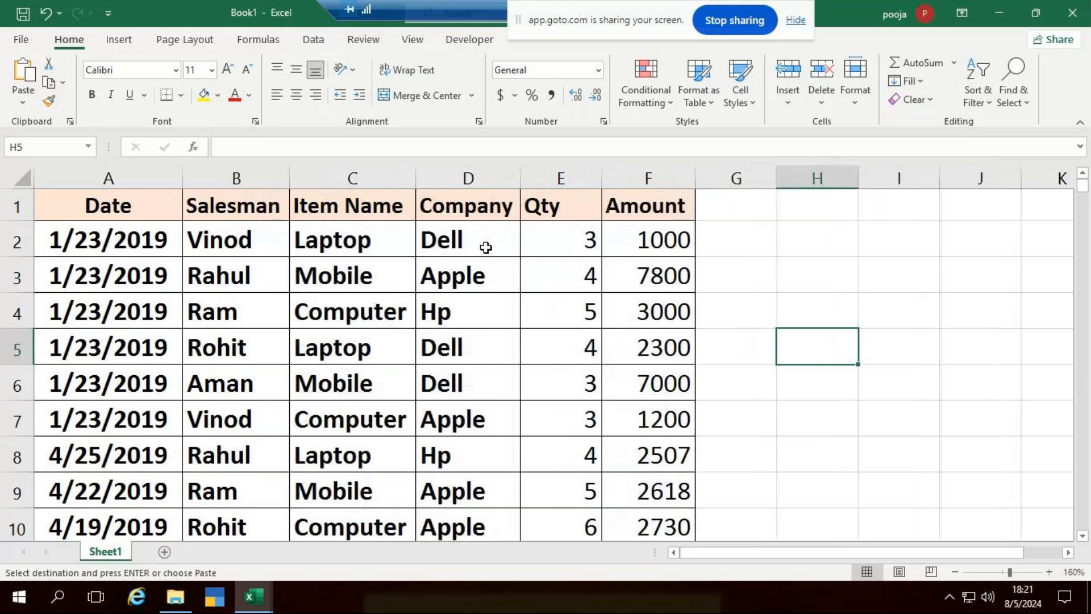
{"action": "left_click", "coordinate": [370, 385]}
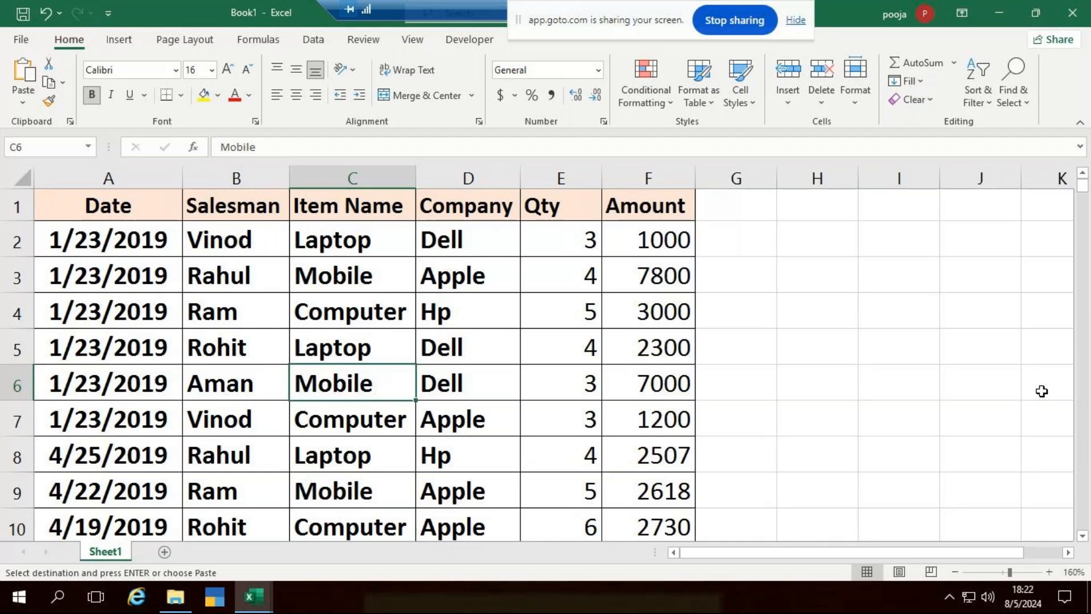
{"action": "left_click", "coordinate": [374, 464]}
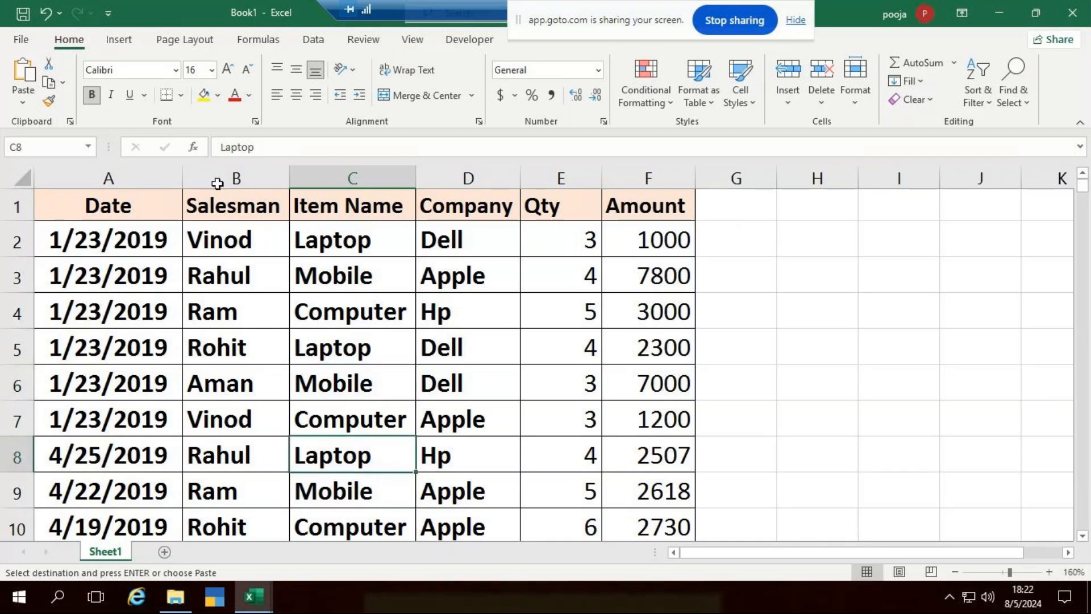
{"action": "left_click", "coordinate": [126, 39]}
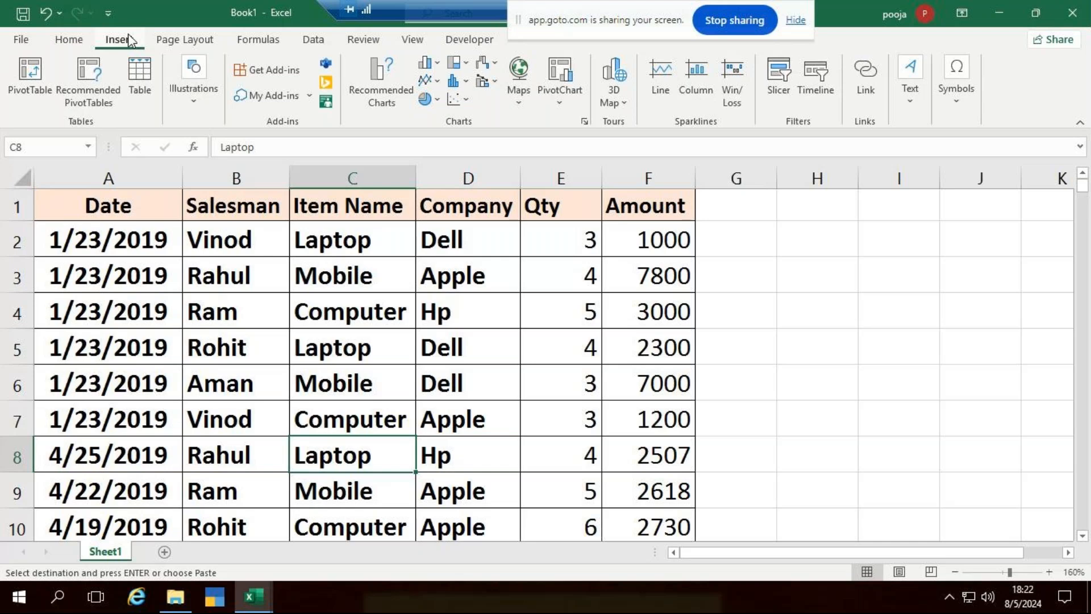
Insert a PivotTable from the sales range on a new worksheet and enlarge its field list.
{"action": "left_click", "coordinate": [29, 70]}
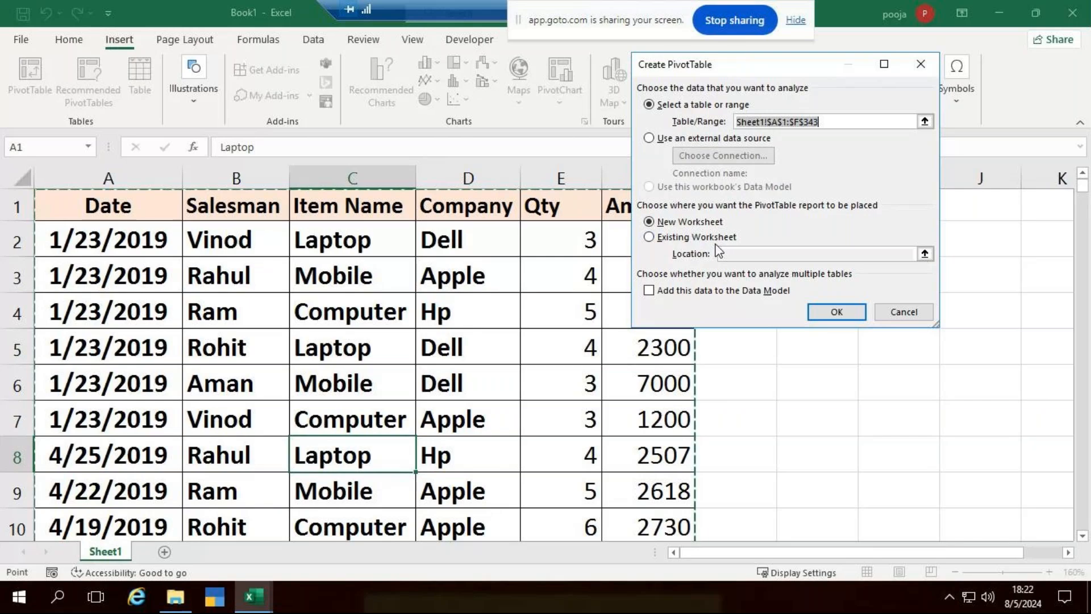
{"action": "left_click", "coordinate": [833, 313]}
{"action": "left_click_drag", "start_coordinate": [648, 419], "coordinate": [965, 59]}
{"action": "left_click_drag", "start_coordinate": [967, 273], "coordinate": [969, 526]}
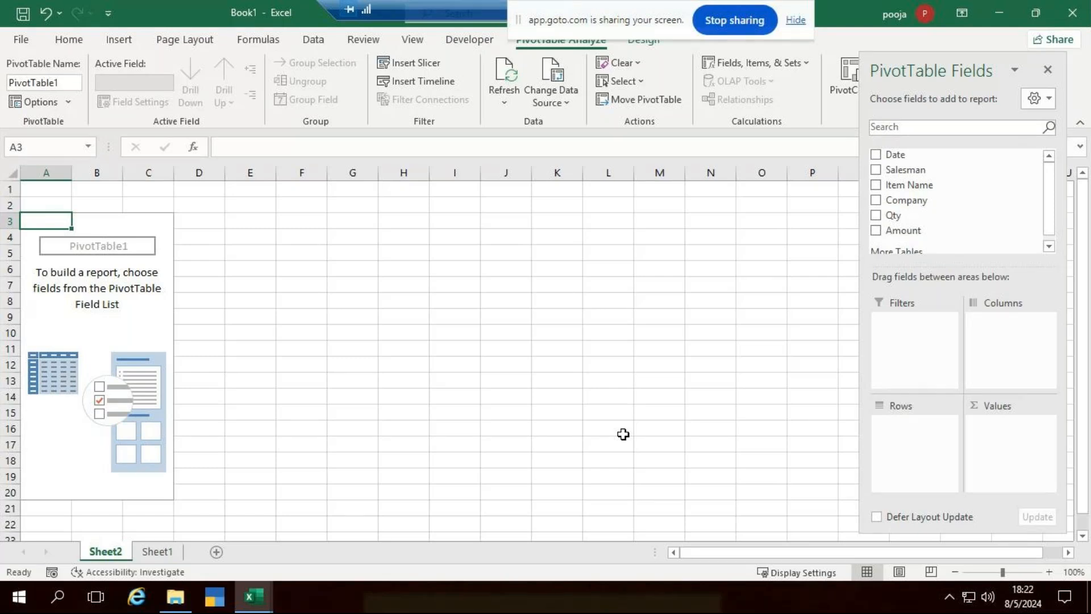
View the donut chart dashboard on the Dashboard workbook's Sheet4.
{"action": "left_click", "coordinate": [251, 596]}
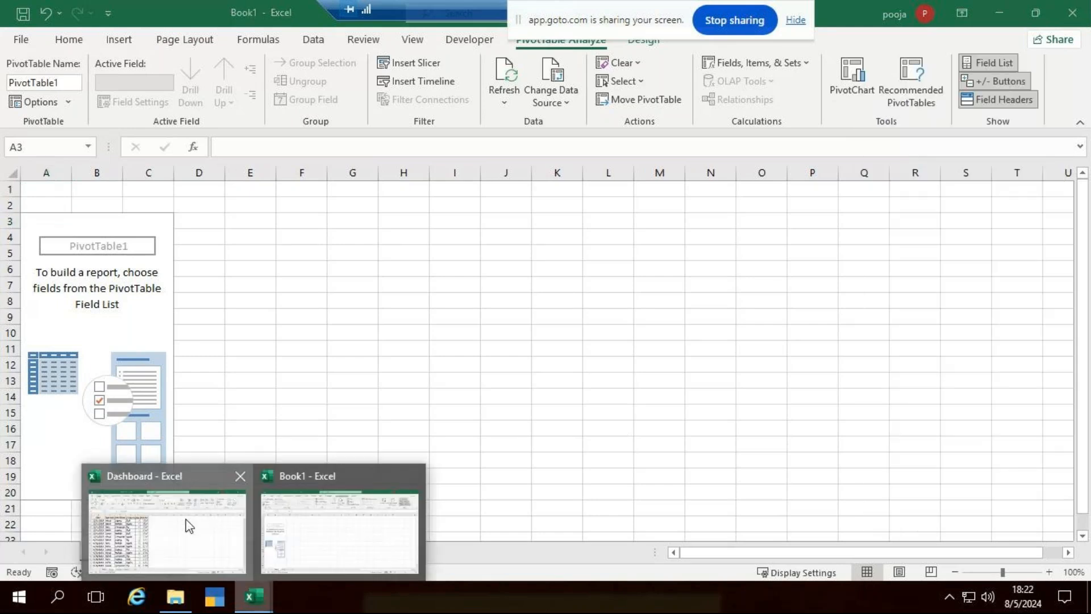
{"action": "left_click", "coordinate": [187, 521]}
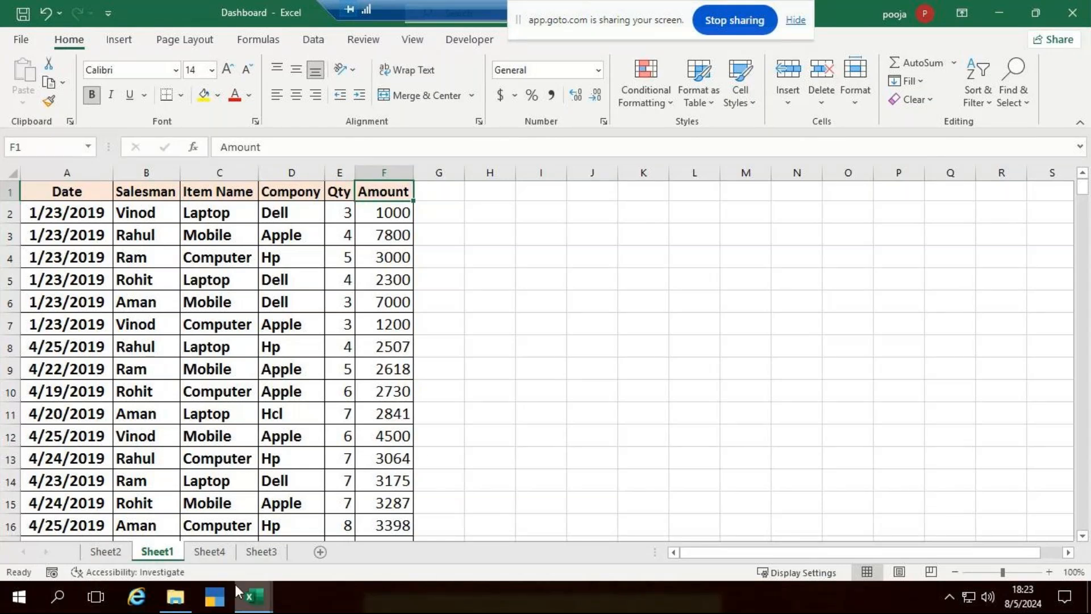
{"action": "mouse_move", "coordinate": [261, 593]}
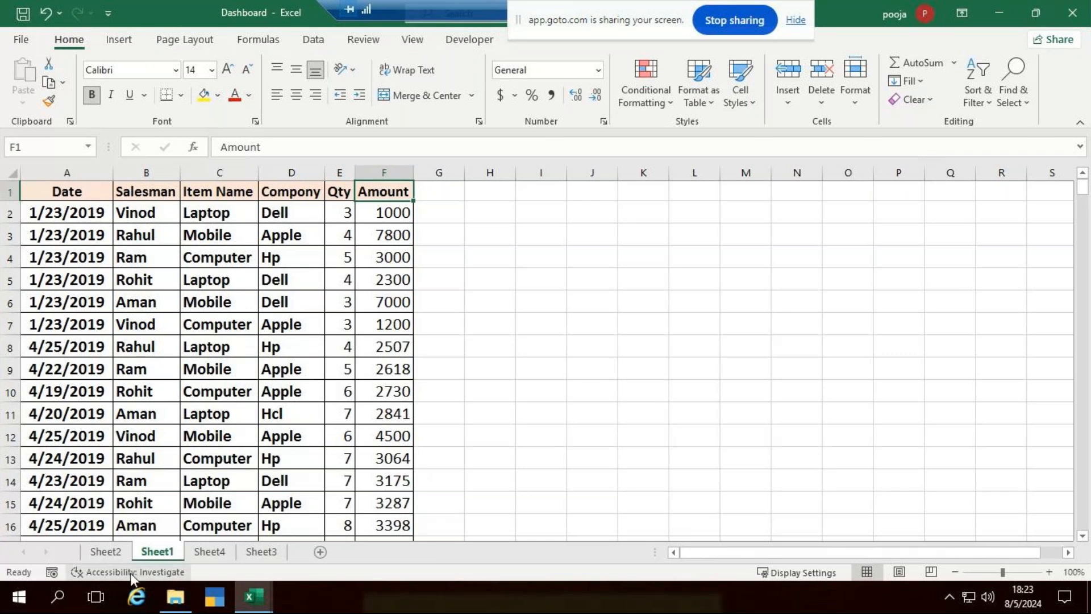
{"action": "left_click", "coordinate": [209, 552]}
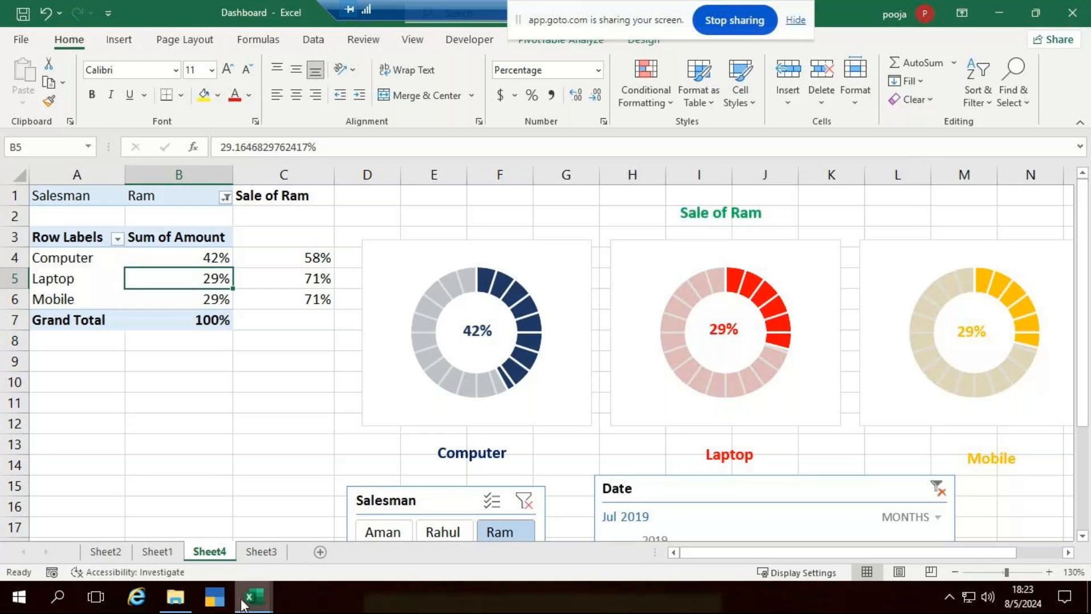
Switch back to Book1 and its Sheet1 sales table.
{"action": "left_click", "coordinate": [336, 555]}
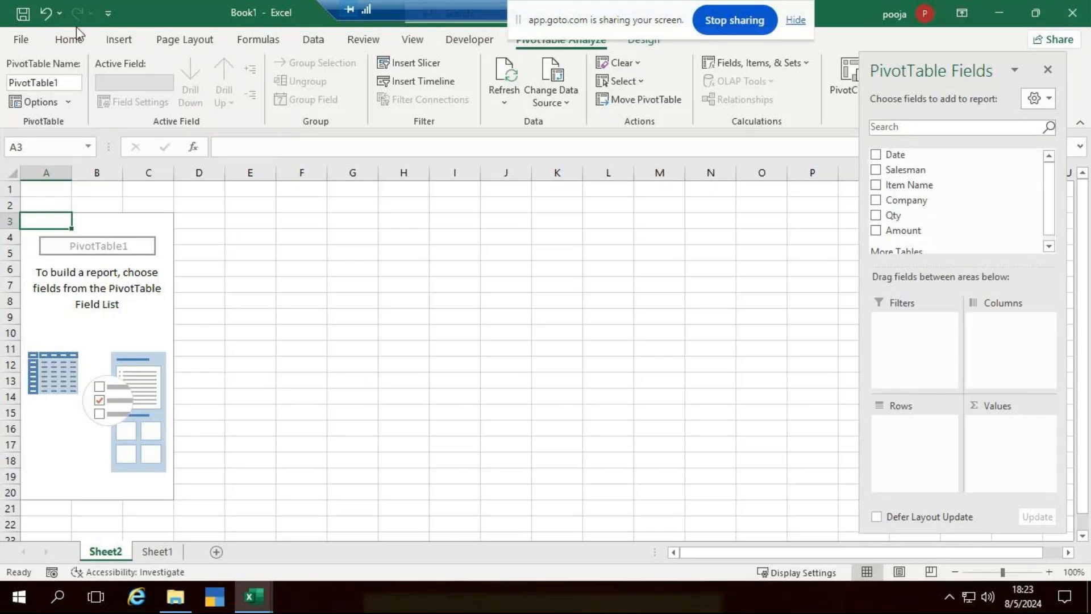
{"action": "left_click", "coordinate": [79, 44]}
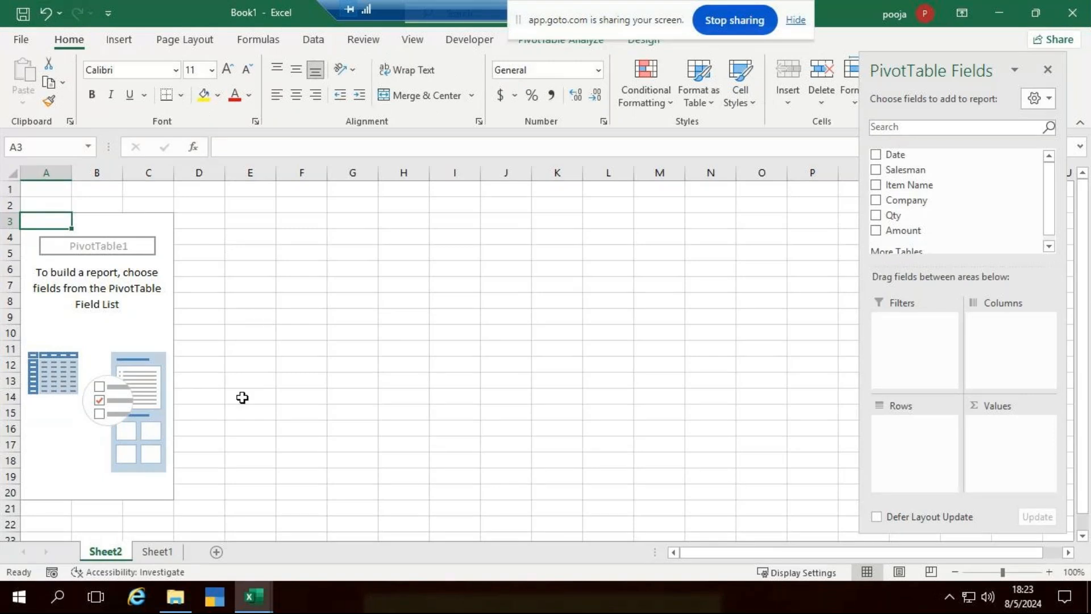
{"action": "left_click", "coordinate": [169, 550]}
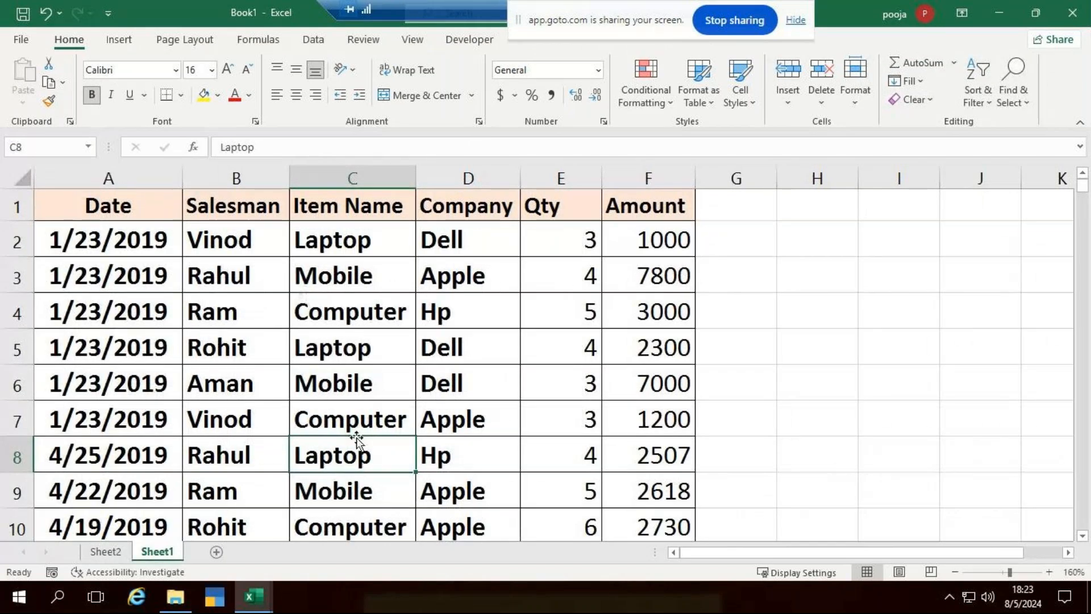
Go to the empty PivotTable1 on Sheet2.
{"action": "left_click", "coordinate": [352, 419]}
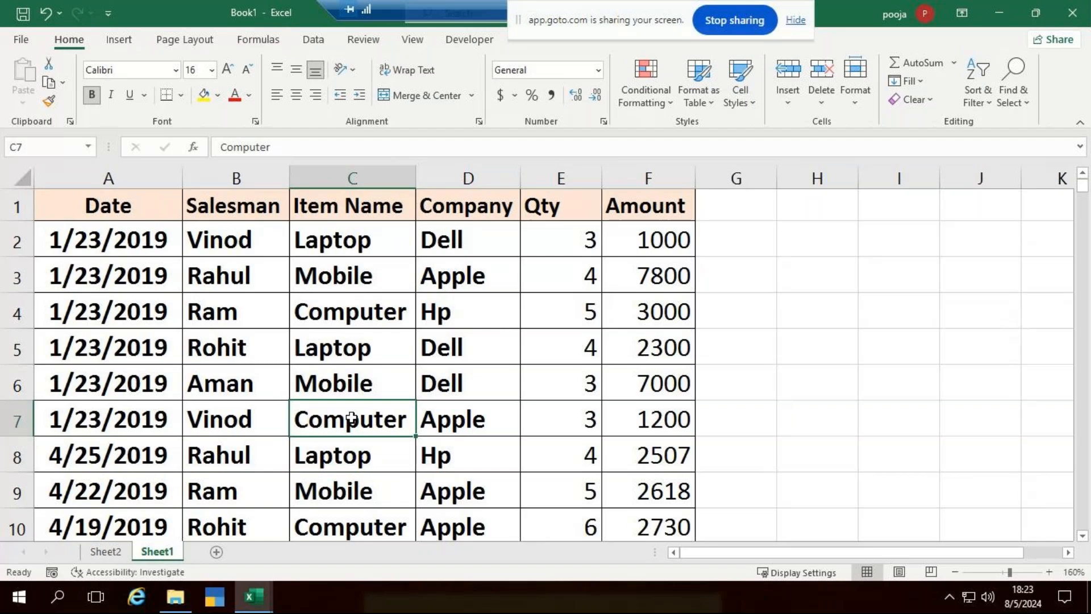
{"action": "left_click", "coordinate": [123, 42]}
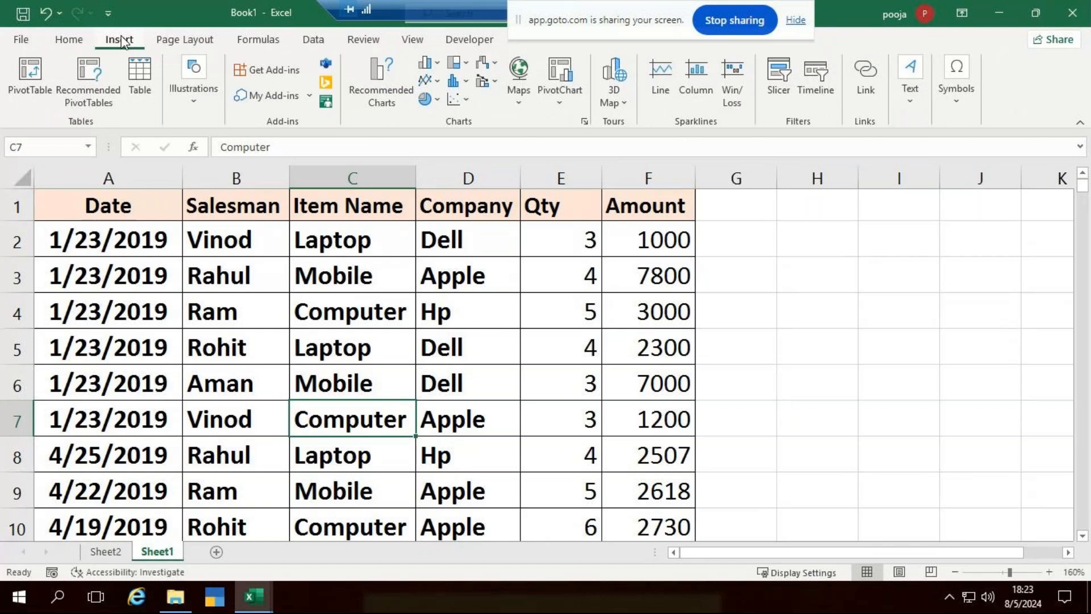
{"action": "left_click", "coordinate": [124, 550]}
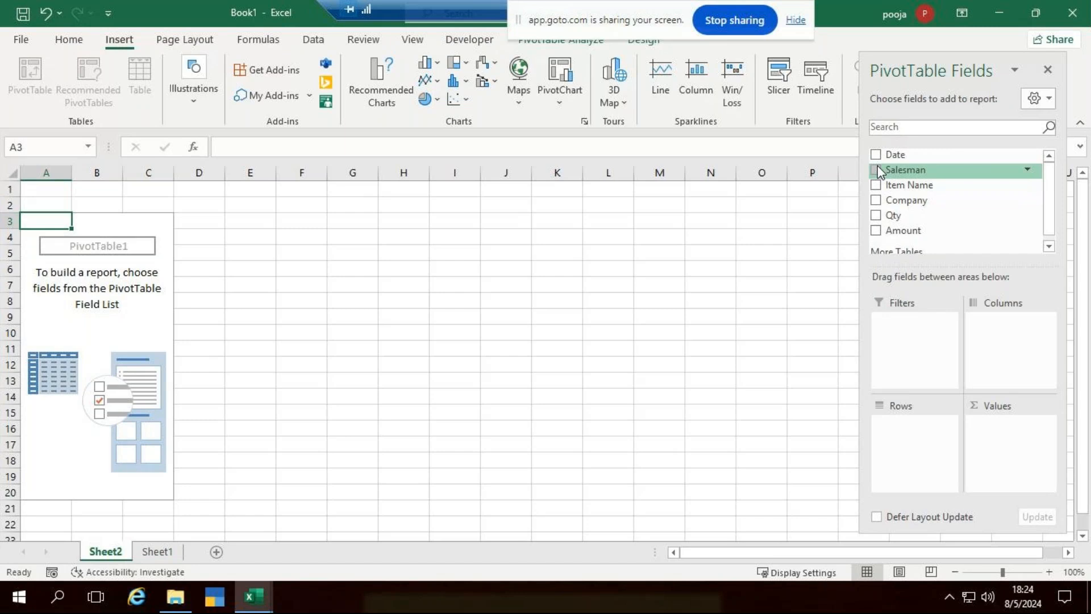
Put Item Name in Rows and Amount in Values, totalling 2347644.413.
{"action": "left_click_drag", "start_coordinate": [880, 172], "coordinate": [903, 303]}
{"action": "mouse_move", "coordinate": [874, 179]}
{"action": "left_mouse_down"}
{"action": "mouse_move", "coordinate": [865, 161]}
{"action": "mouse_move", "coordinate": [878, 170]}
{"action": "left_mouse_up"}
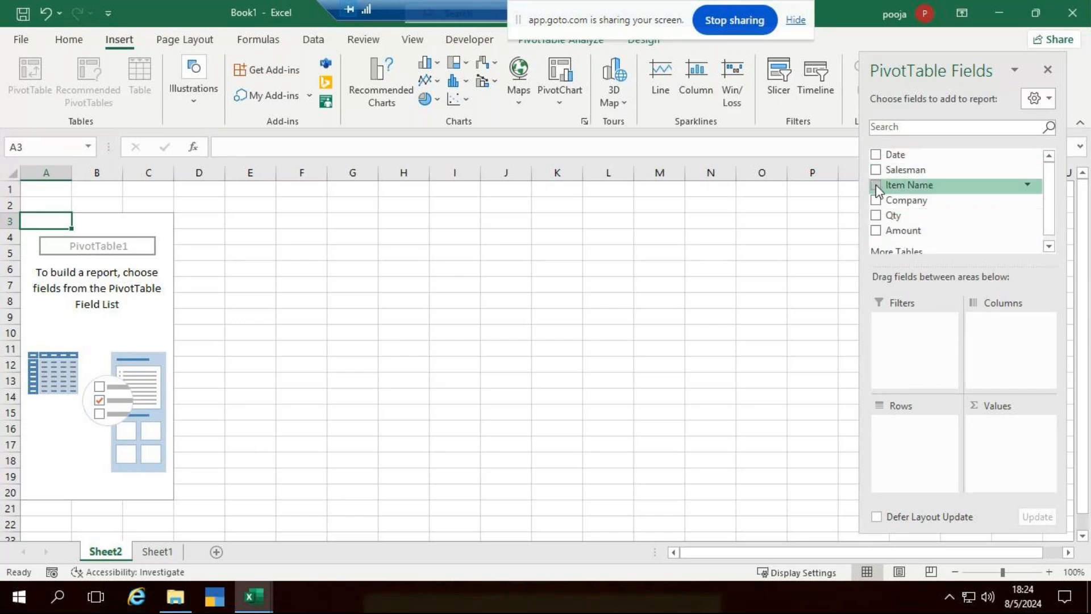
{"action": "left_click_drag", "start_coordinate": [879, 189], "coordinate": [916, 439]}
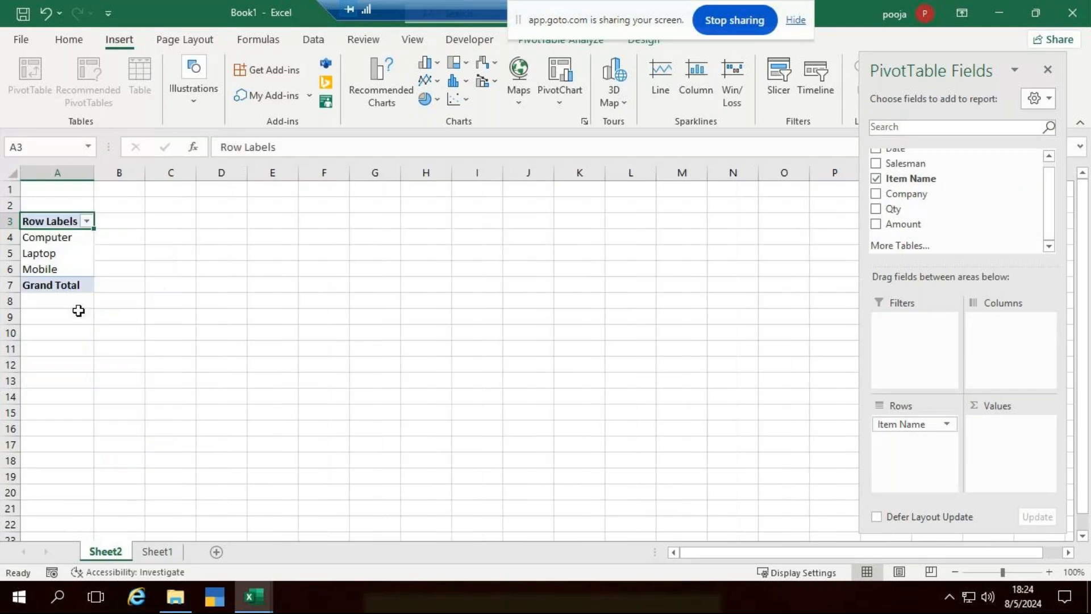
{"action": "scroll", "coordinate": [98, 348], "scroll_direction": "up", "scroll_amount": 3, "text": "ctrl"}
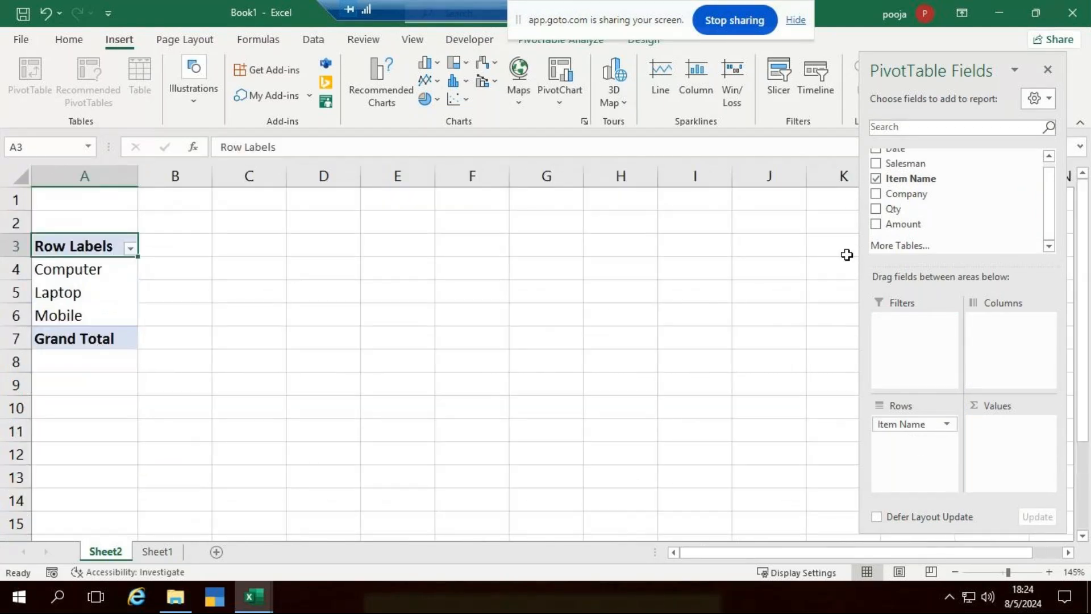
{"action": "left_click_drag", "start_coordinate": [875, 229], "coordinate": [991, 421]}
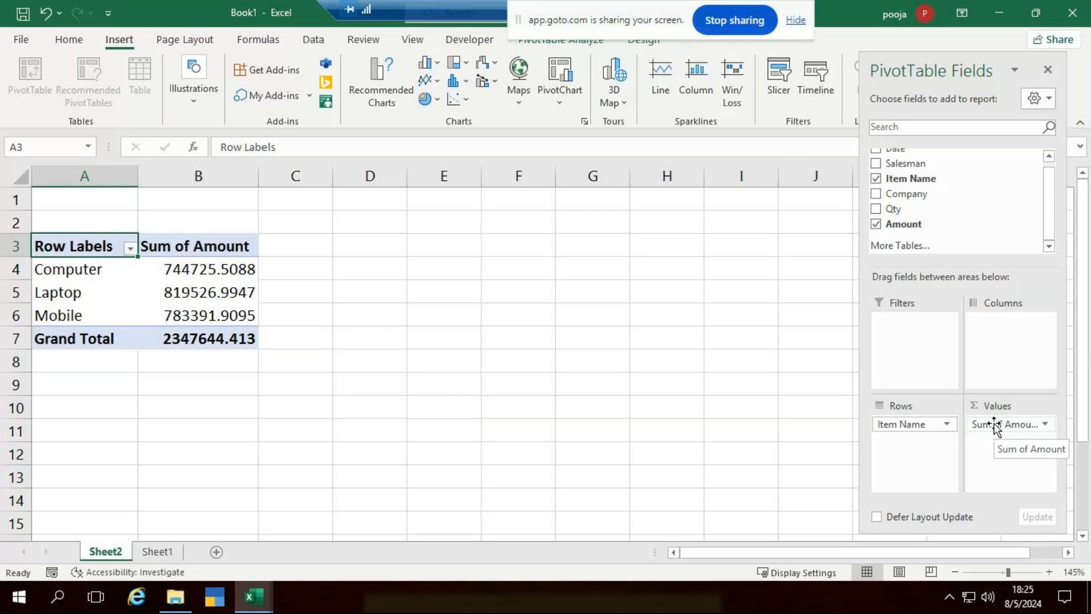
Show the pivot's Amount values as % of Column Total.
{"action": "left_click", "coordinate": [200, 271]}
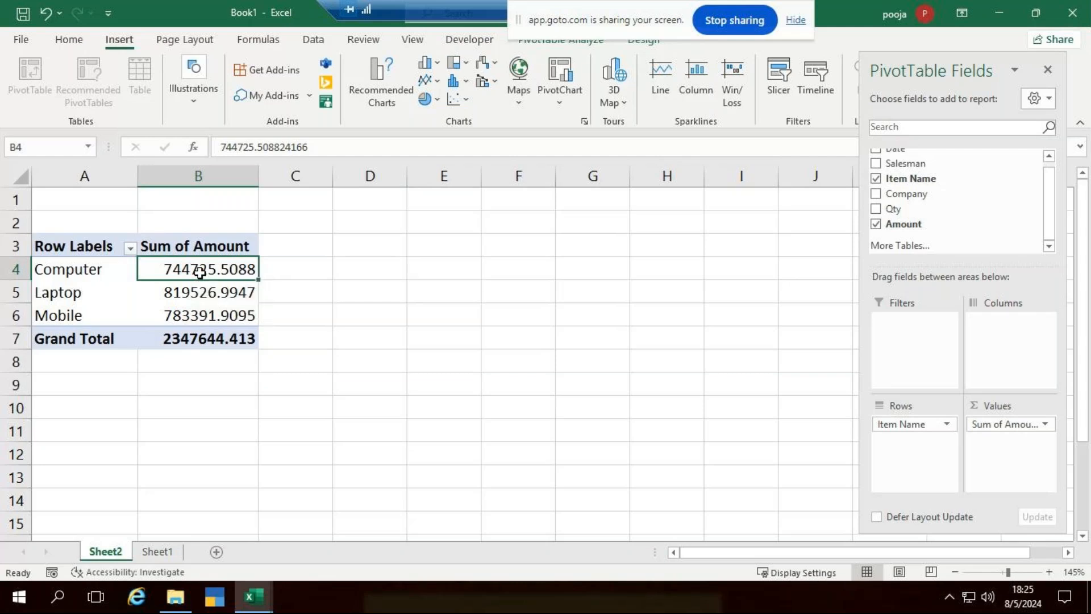
{"action": "right_click", "coordinate": [199, 271]}
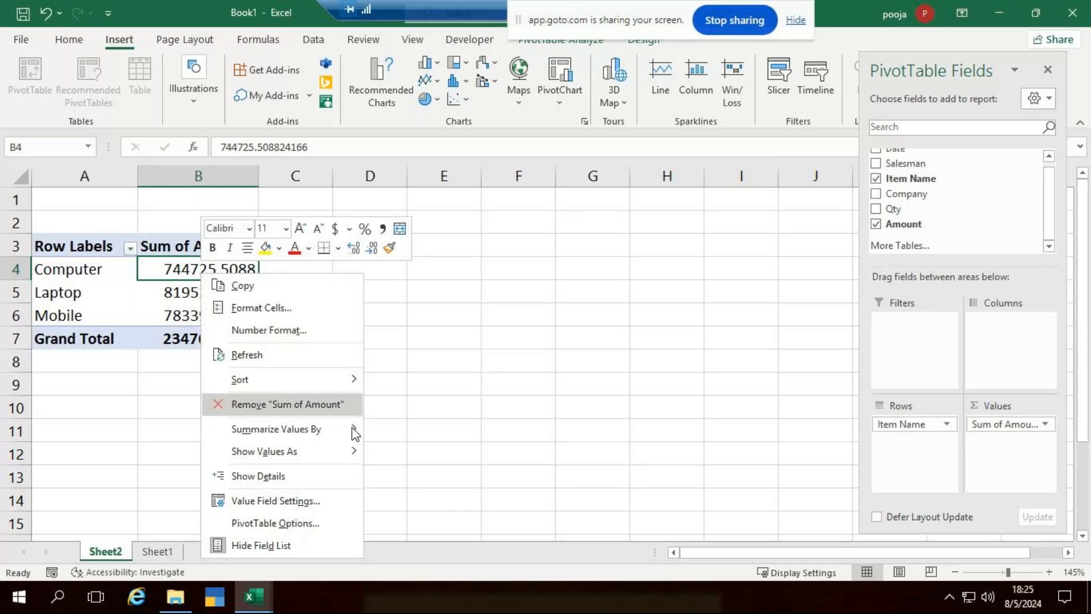
{"action": "mouse_move", "coordinate": [348, 453]}
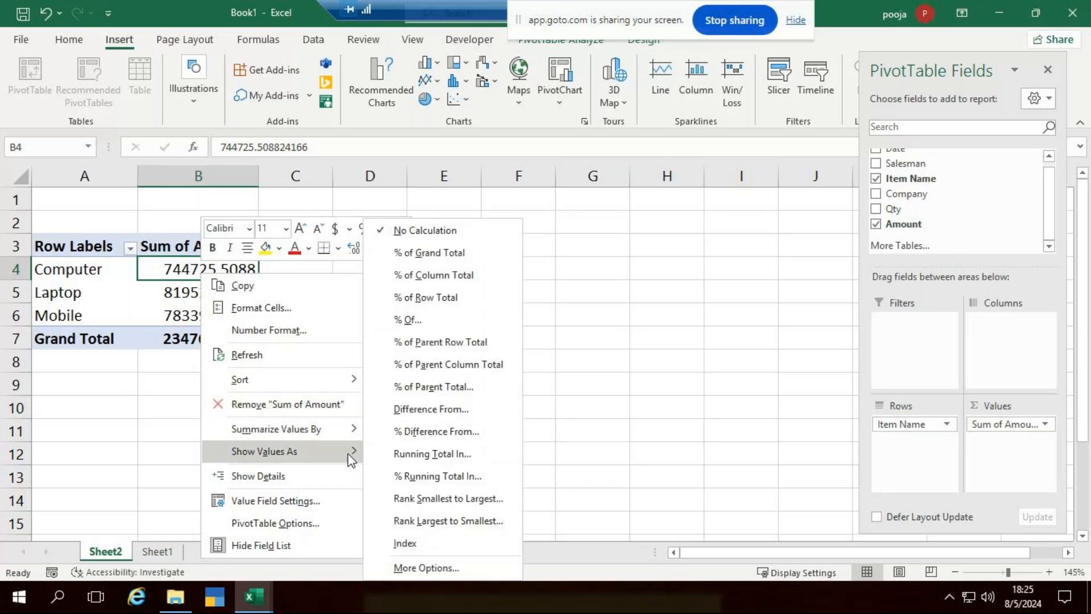
{"action": "left_click", "coordinate": [423, 275]}
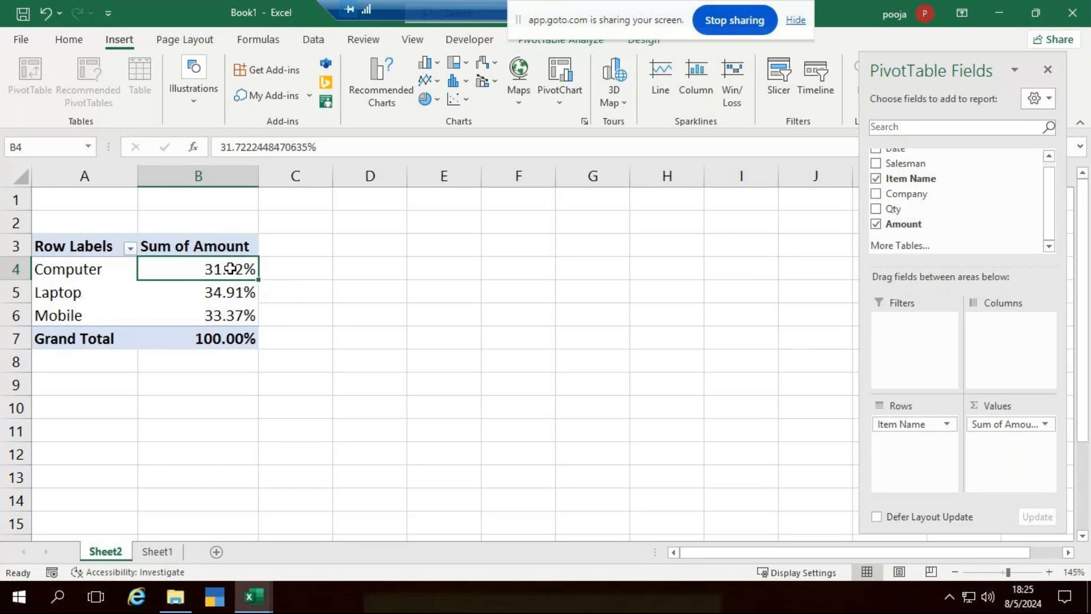
Format the pivot percentages as Percentage with 0 decimal places.
{"action": "right_click", "coordinate": [232, 272]}
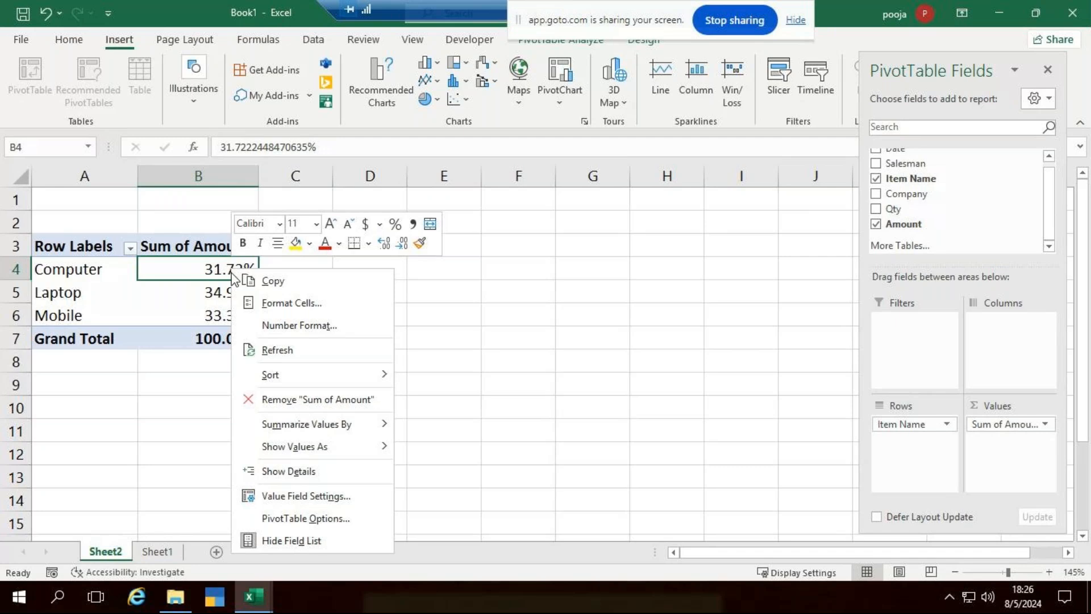
{"action": "left_click", "coordinate": [276, 336]}
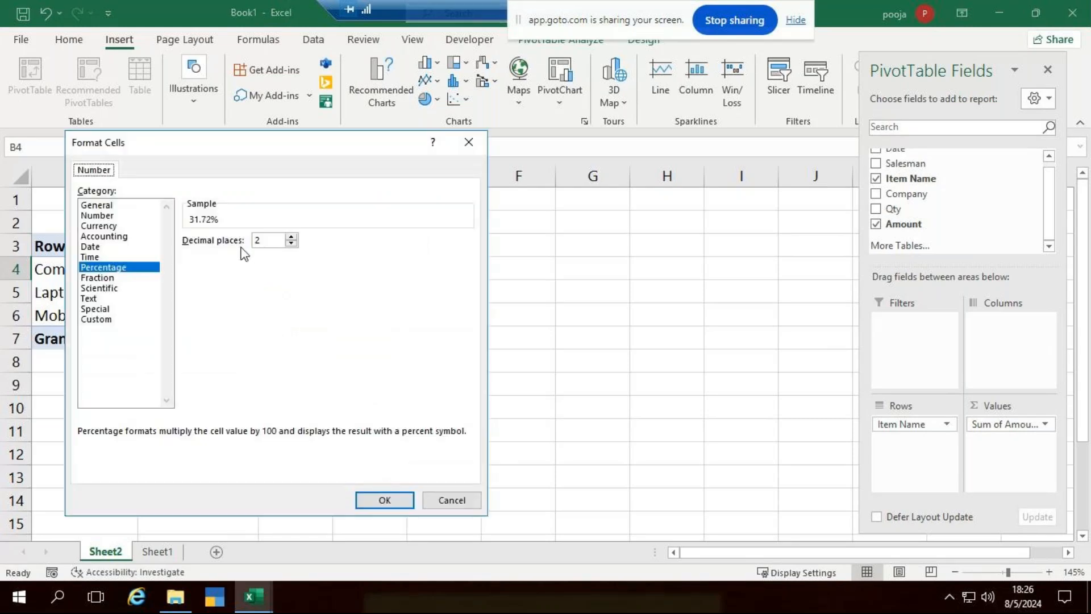
{"action": "left_click", "coordinate": [290, 244]}
{"action": "left_click", "coordinate": [290, 244]}
{"action": "left_click", "coordinate": [398, 503]}
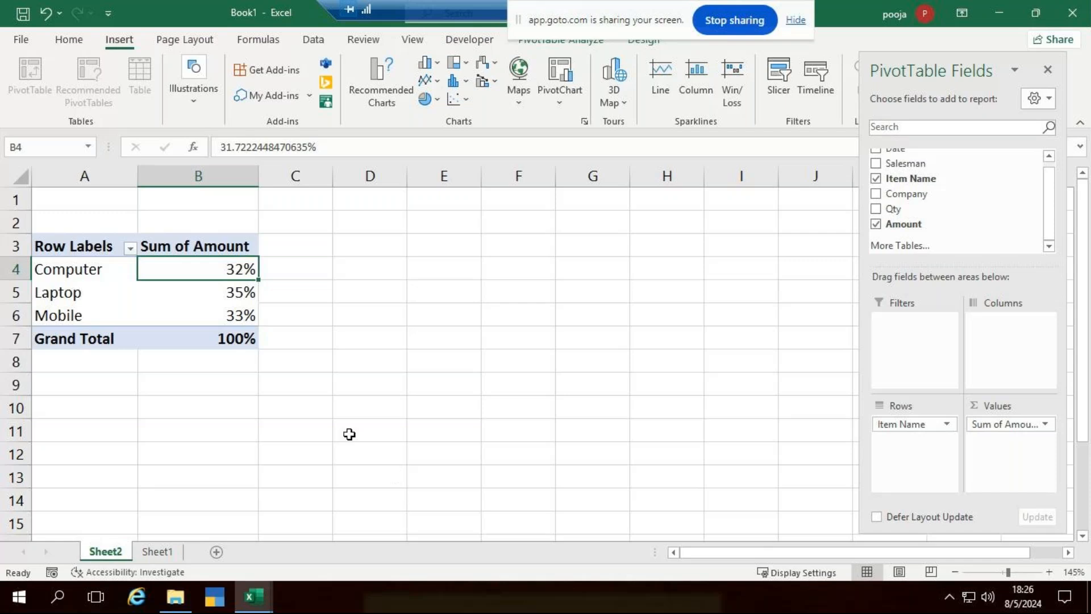
Enter =1-B4 in C4 for Computer's remainder instead of a GETPIVOTDATA reference.
{"action": "left_click", "coordinate": [297, 268]}
{"action": "type", "text": "=1-"}
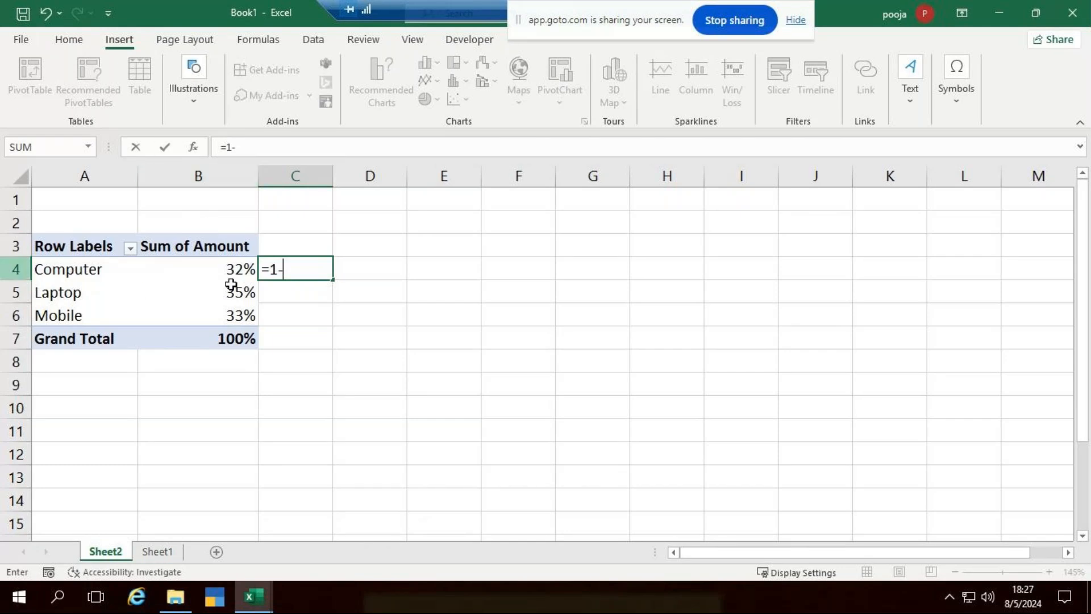
{"action": "type", "text": "b"}
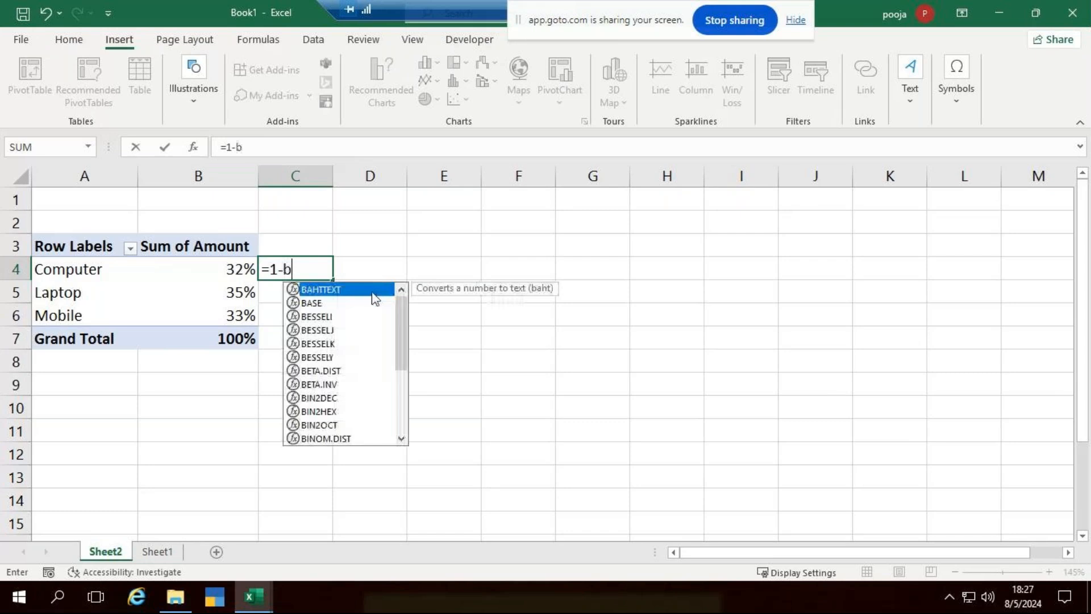
{"action": "type", "text": "4"}
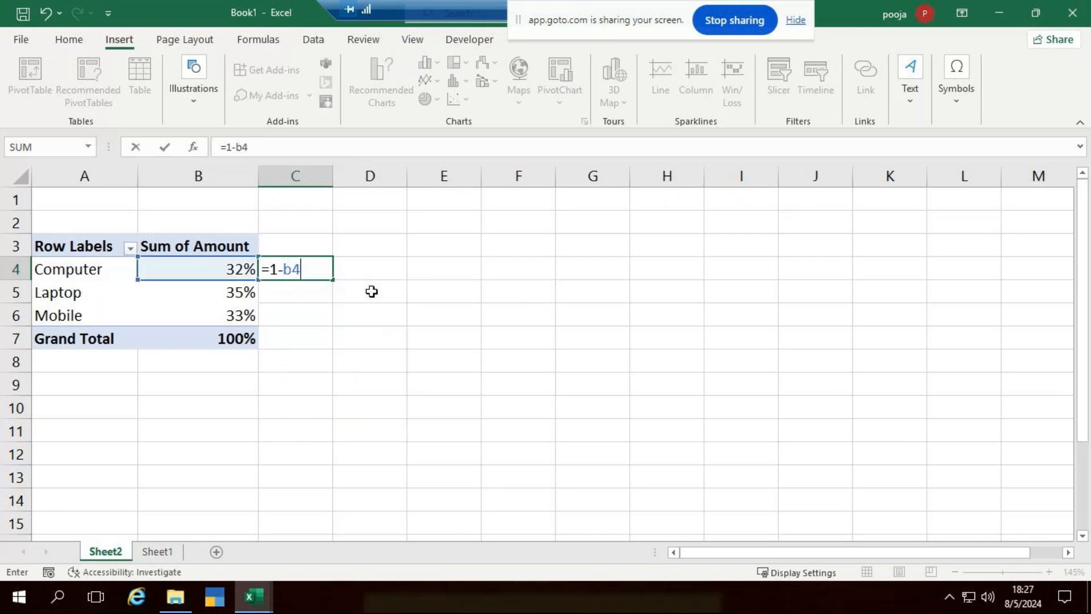
{"action": "key", "text": "BackSpace"}
{"action": "key", "text": "BackSpace"}
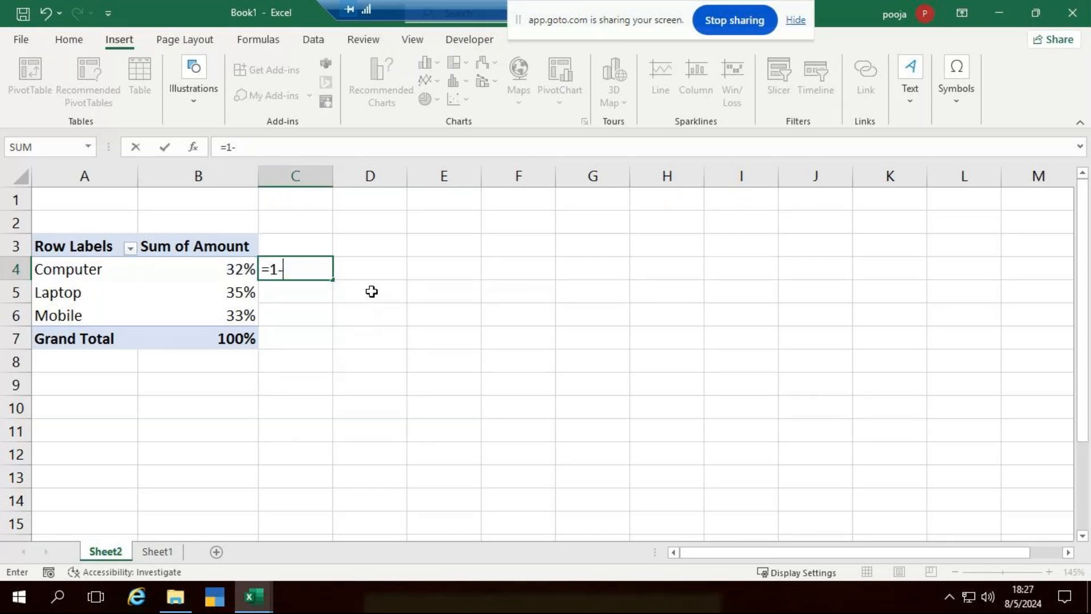
{"action": "left_click", "coordinate": [202, 266]}
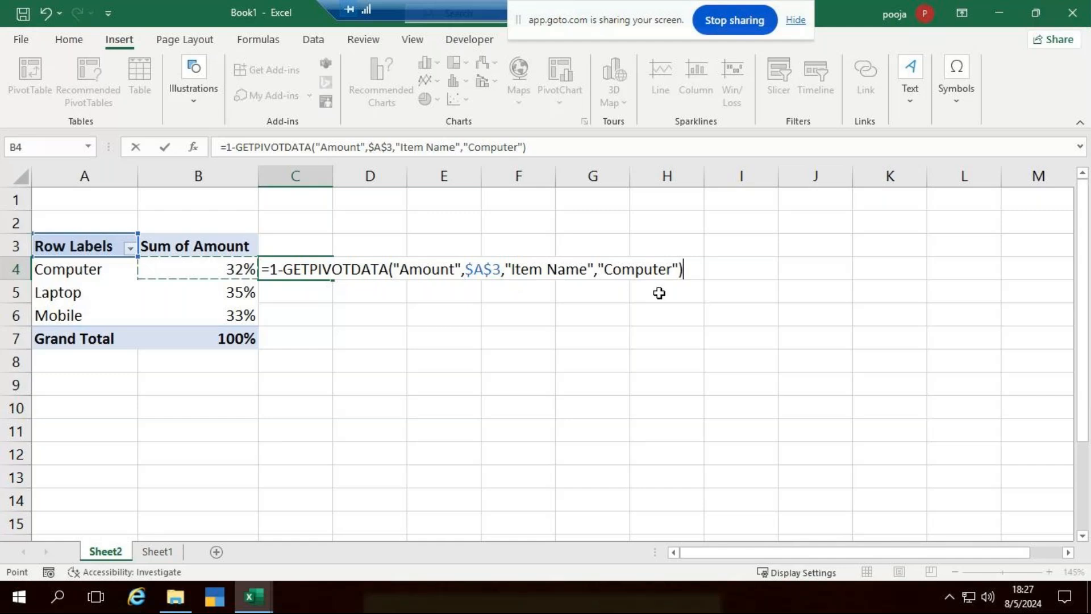
{"action": "key", "text": "BackSpace"}
{"action": "key", "text": "BackSpace"}
{"action": "key", "text": "BackSpace"}
{"action": "key", "text": "BackSpace"}
{"action": "key", "text": "BackSpace"}
{"action": "key", "text": "BackSpace"}
{"action": "key", "text": "BackSpace"}
{"action": "key", "text": "BackSpace"}
{"action": "key", "text": "BackSpace"}
{"action": "key", "text": "BackSpace"}
{"action": "key", "text": "BackSpace"}
{"action": "key", "text": "BackSpace"}
{"action": "key", "text": "BackSpace"}
{"action": "key", "text": "BackSpace"}
{"action": "key", "text": "BackSpace"}
{"action": "key", "text": "BackSpace"}
{"action": "key", "text": "BackSpace"}
{"action": "key", "text": "BackSpace"}
{"action": "key", "text": "BackSpace"}
{"action": "key", "text": "BackSpace"}
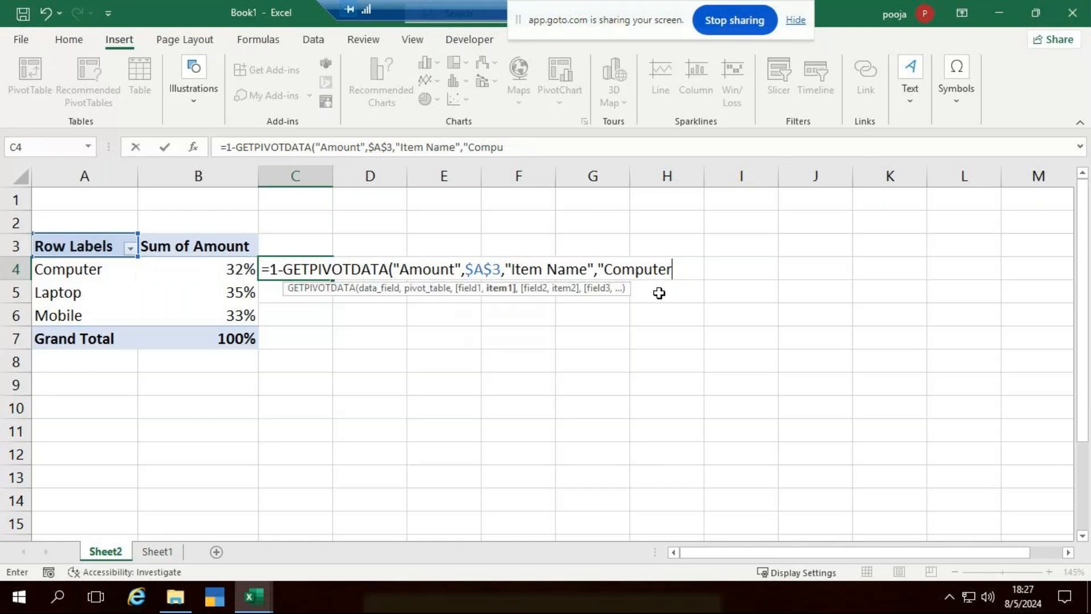
{"action": "key", "text": "BackSpace"}
{"action": "key", "text": "BackSpace"}
{"action": "key", "text": "BackSpace"}
{"action": "key", "text": "BackSpace"}
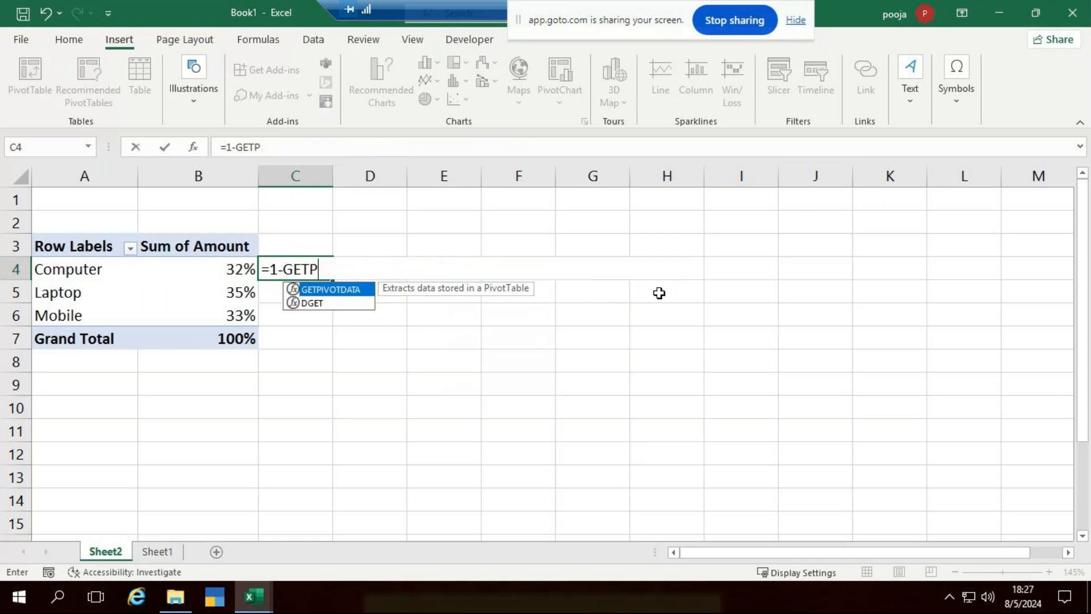
{"action": "key", "text": "BackSpace"}
{"action": "key", "text": "BackSpace"}
{"action": "key", "text": "BackSpace"}
{"action": "key", "text": "BackSpace"}
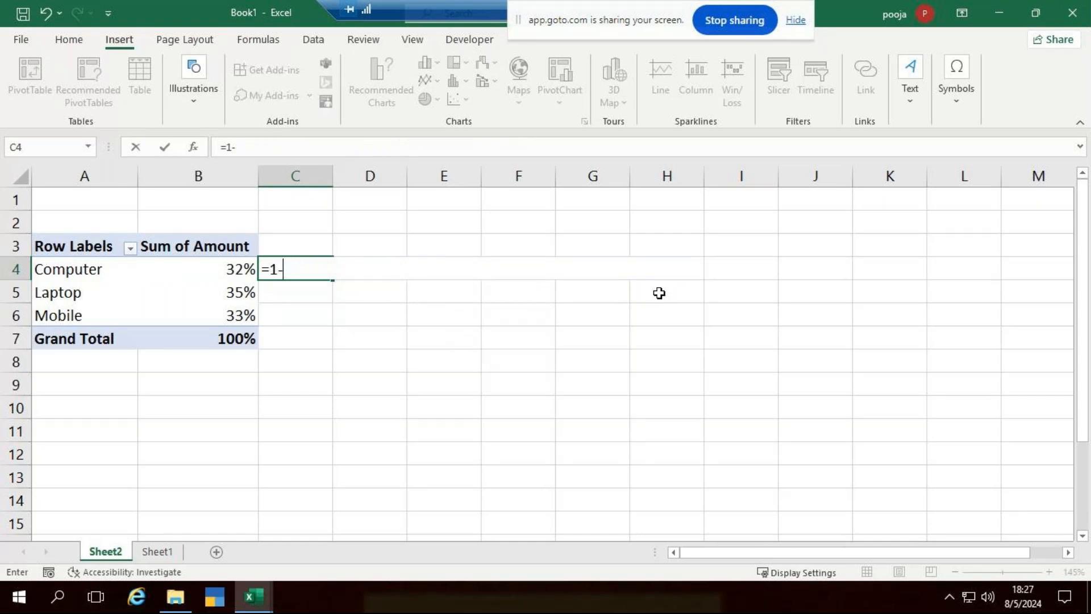
{"action": "type", "text": "b4"}
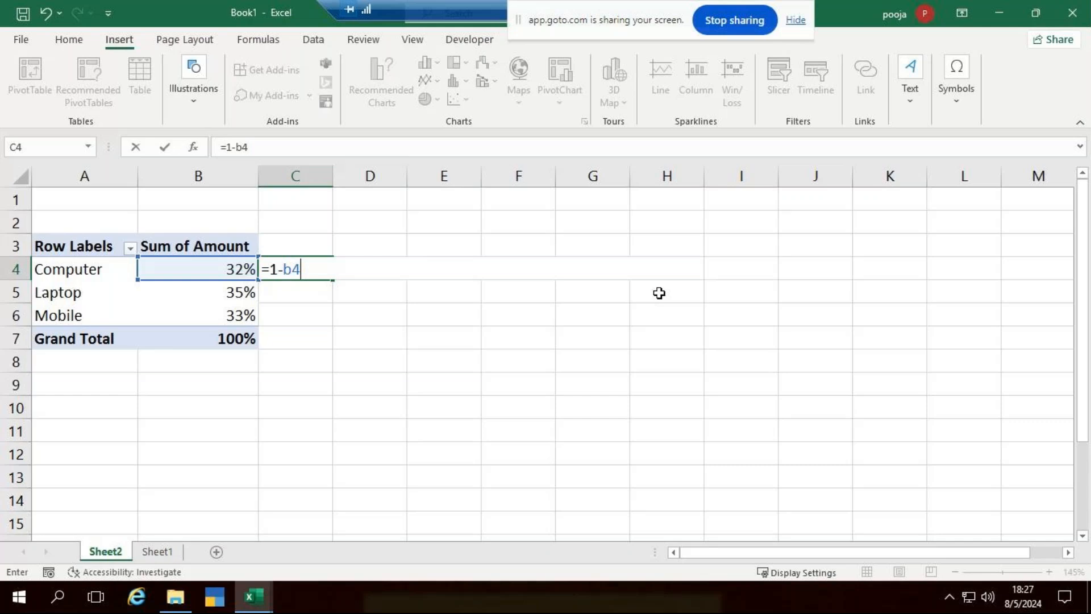
{"action": "key", "text": "Return"}
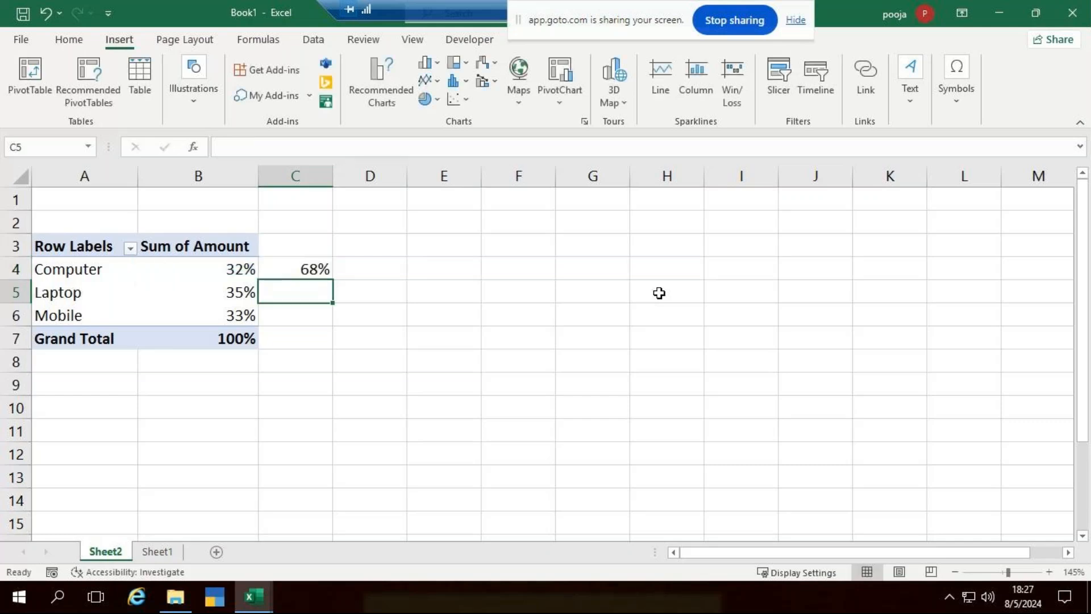
Fill the remainder formula down to row 7 and clear the cell beside Grand Total.
{"action": "left_click", "coordinate": [307, 269]}
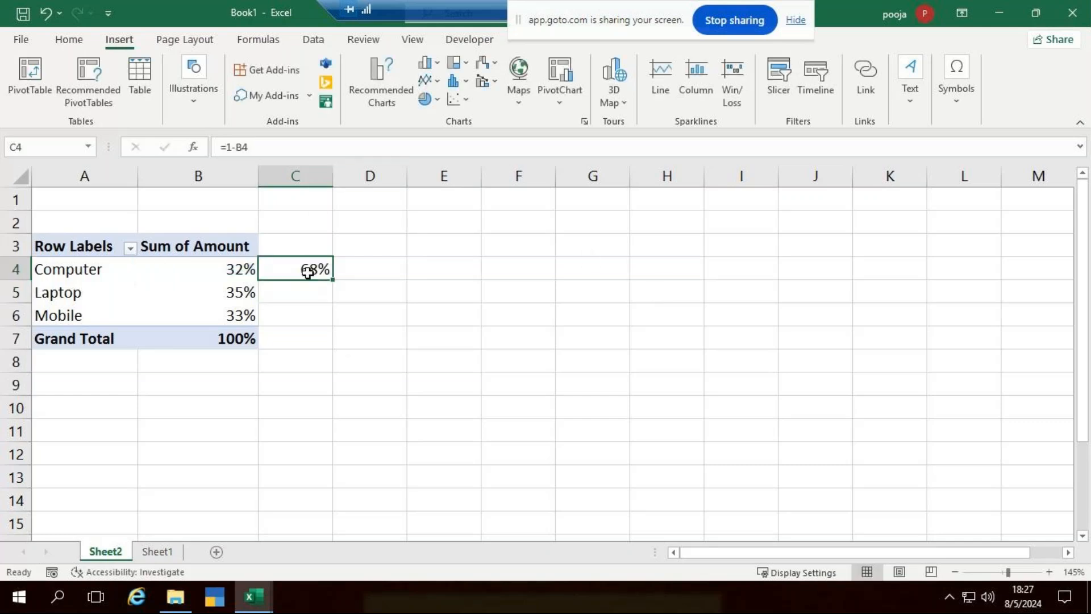
{"action": "left_click_drag", "start_coordinate": [332, 280], "coordinate": [338, 339]}
{"action": "left_click", "coordinate": [300, 339]}
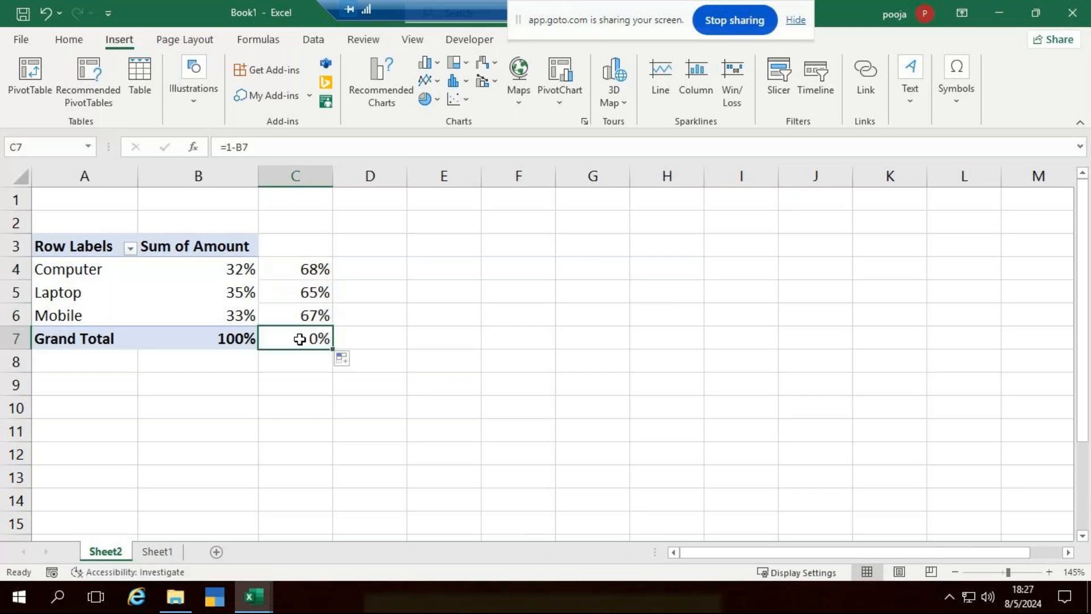
{"action": "key", "text": "Delete"}
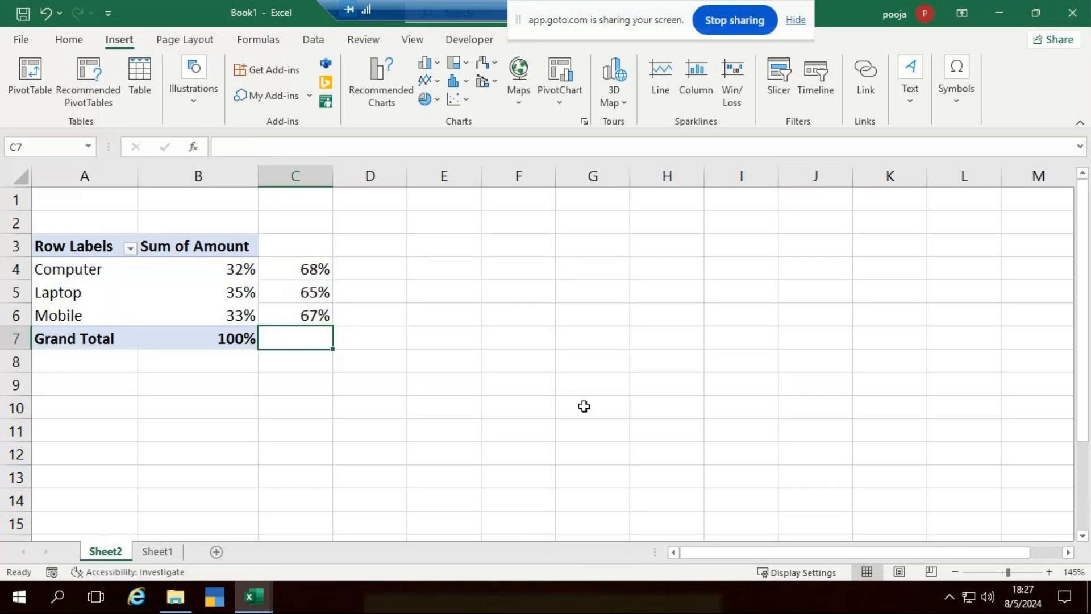
Check in B4's options that Sum of Amount shows as % of Column Total.
{"action": "left_click", "coordinate": [612, 409]}
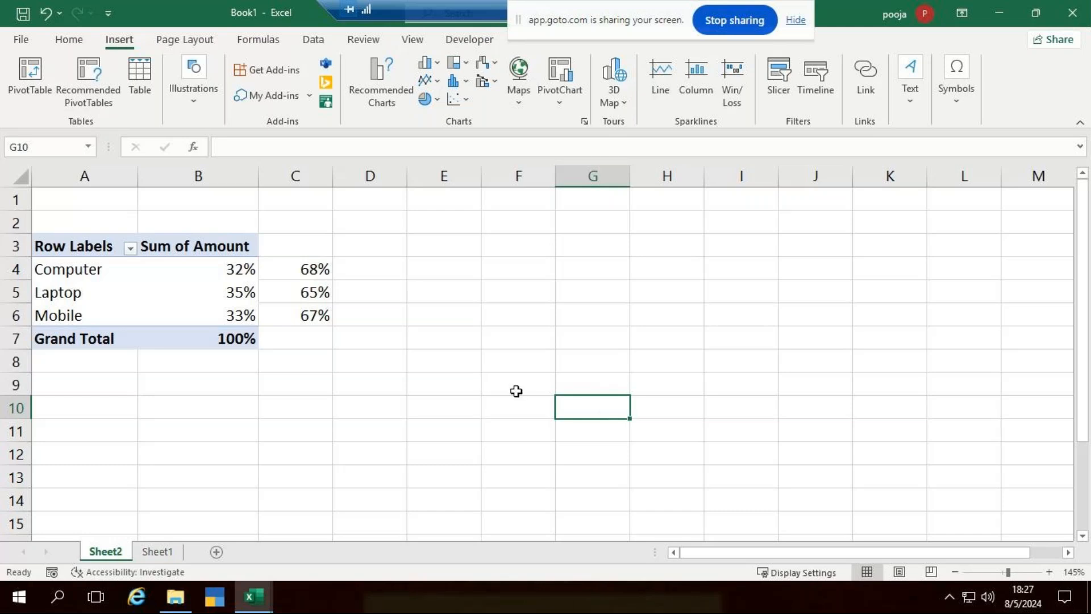
{"action": "right_click", "coordinate": [233, 268]}
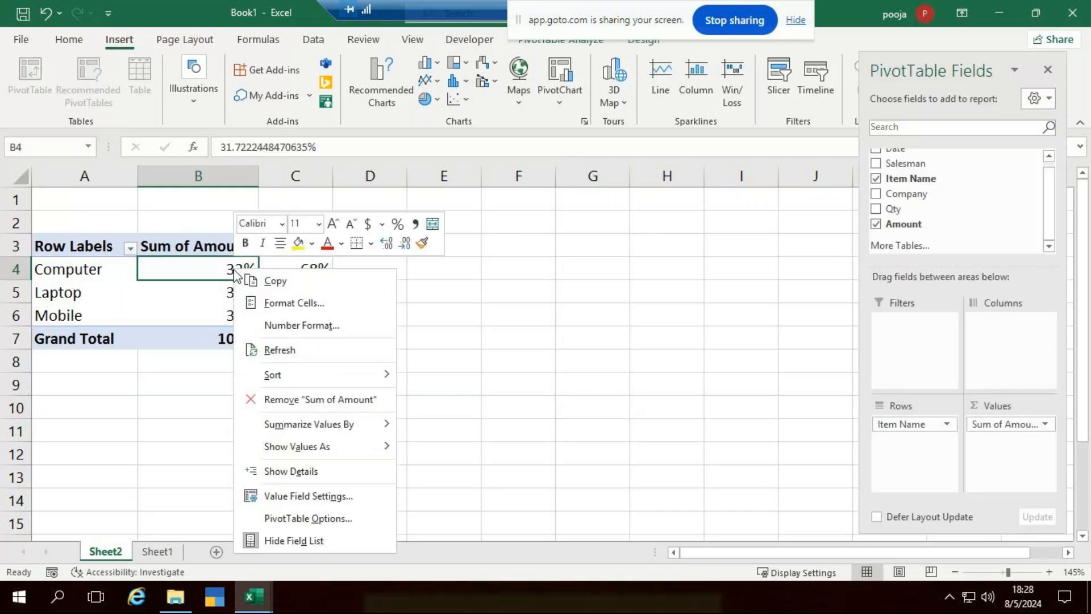
{"action": "mouse_move", "coordinate": [380, 452]}
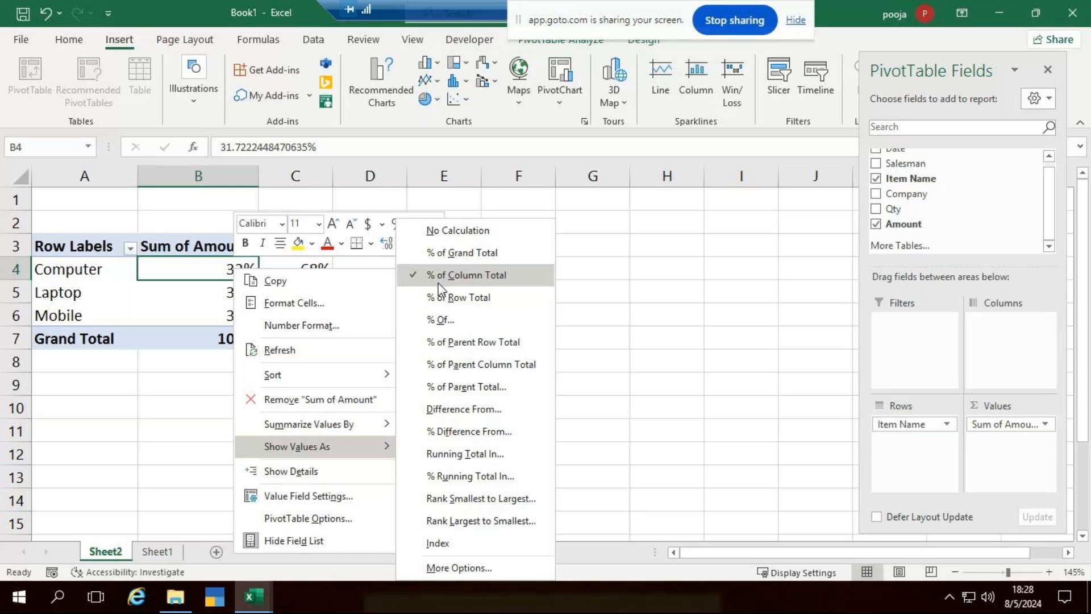
Apply Percentage with 0 decimal places to Sum of Amount, then check C4's remainder formula.
{"action": "left_click", "coordinate": [332, 325]}
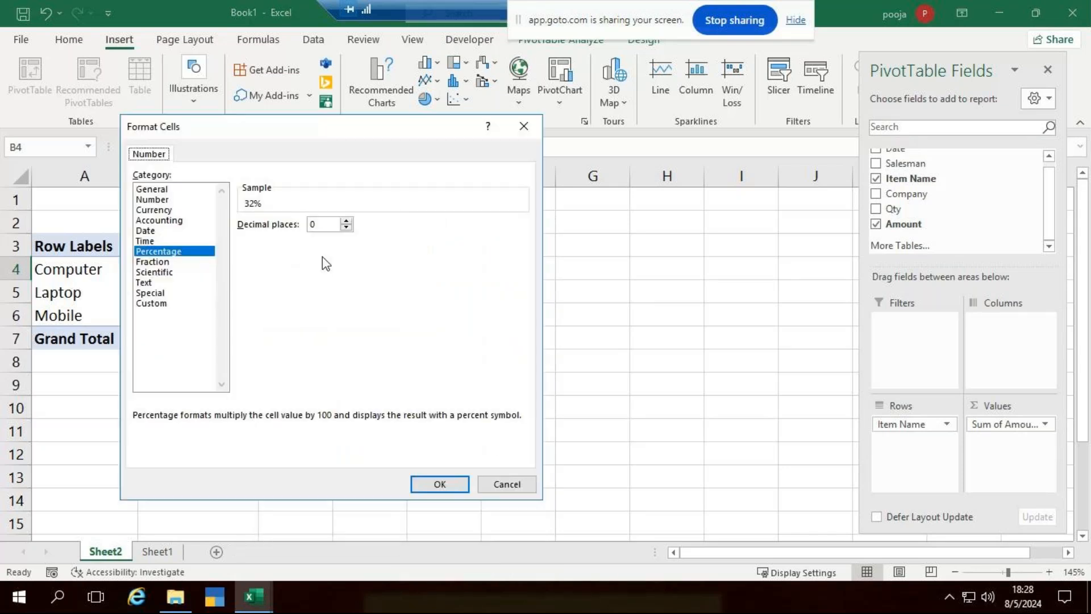
{"action": "left_click", "coordinate": [440, 485]}
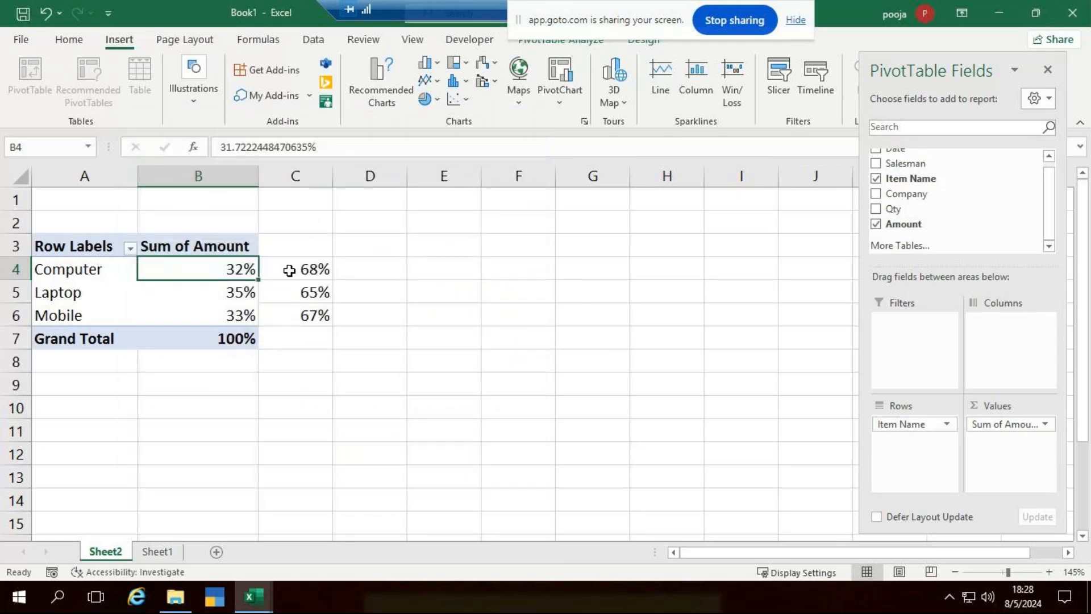
{"action": "left_click", "coordinate": [291, 272]}
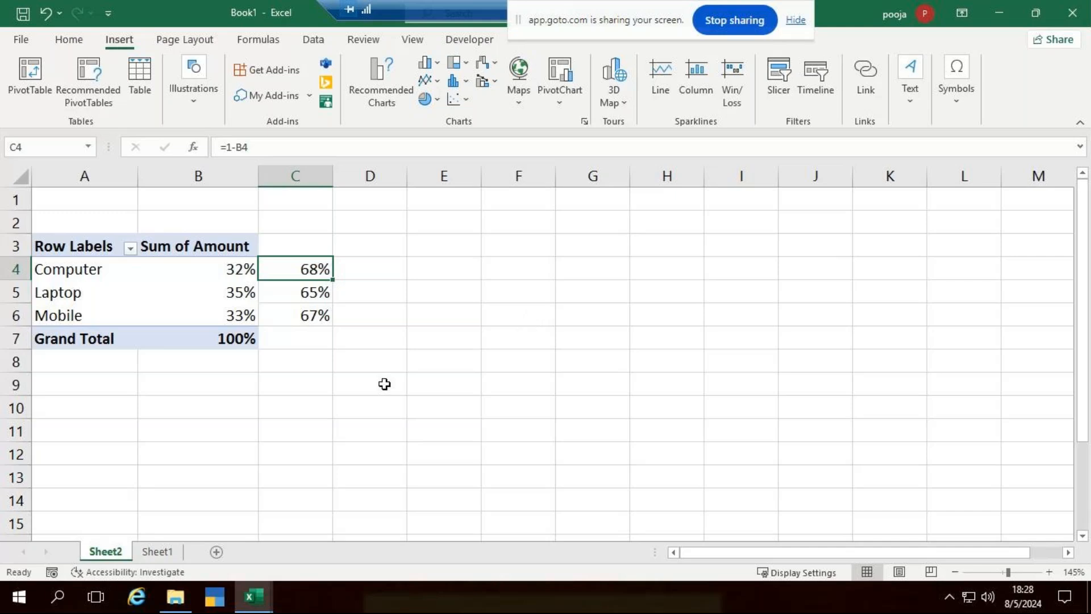
{"action": "scroll", "coordinate": [237, 400], "scroll_direction": "down", "scroll_amount": 1}
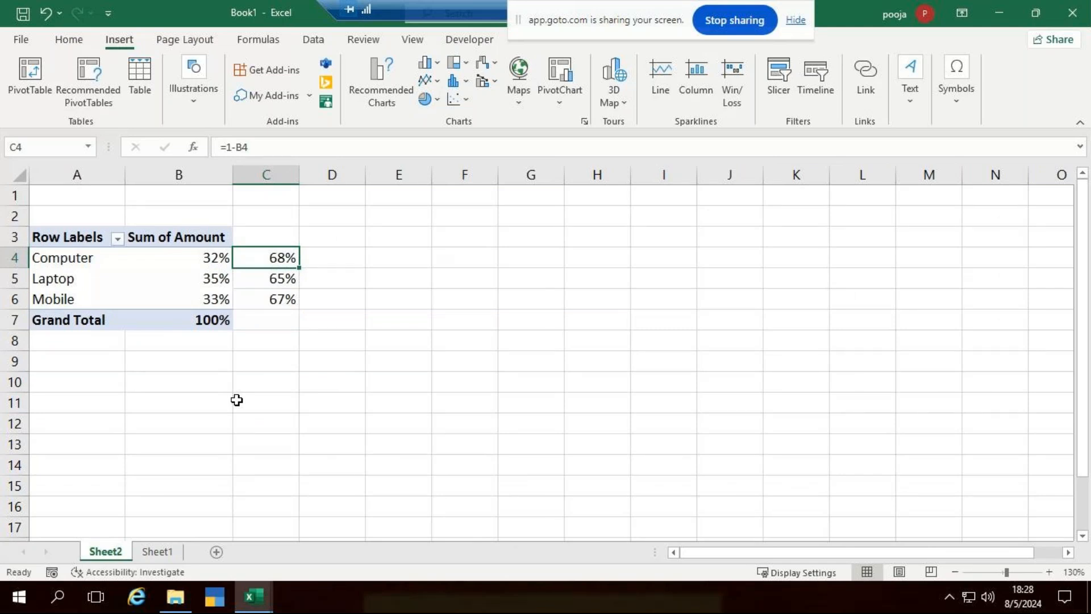
Select empty cell E3 and insert a Doughnut chart from the Pie/Doughnut list.
{"action": "left_click", "coordinate": [360, 235]}
{"action": "left_click", "coordinate": [399, 219]}
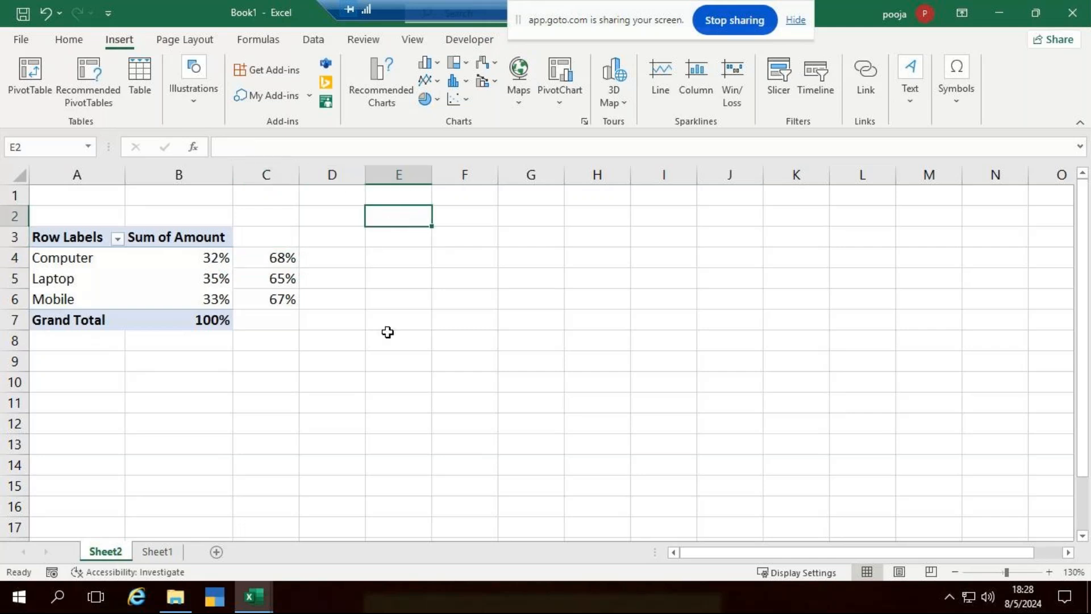
{"action": "left_click", "coordinate": [378, 230]}
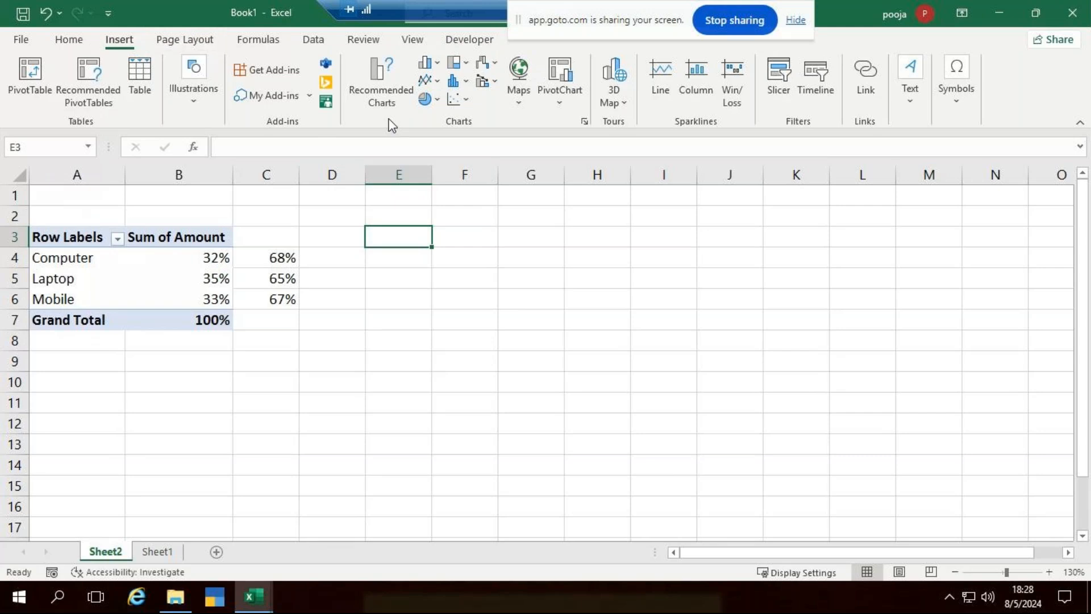
{"action": "left_click", "coordinate": [433, 101]}
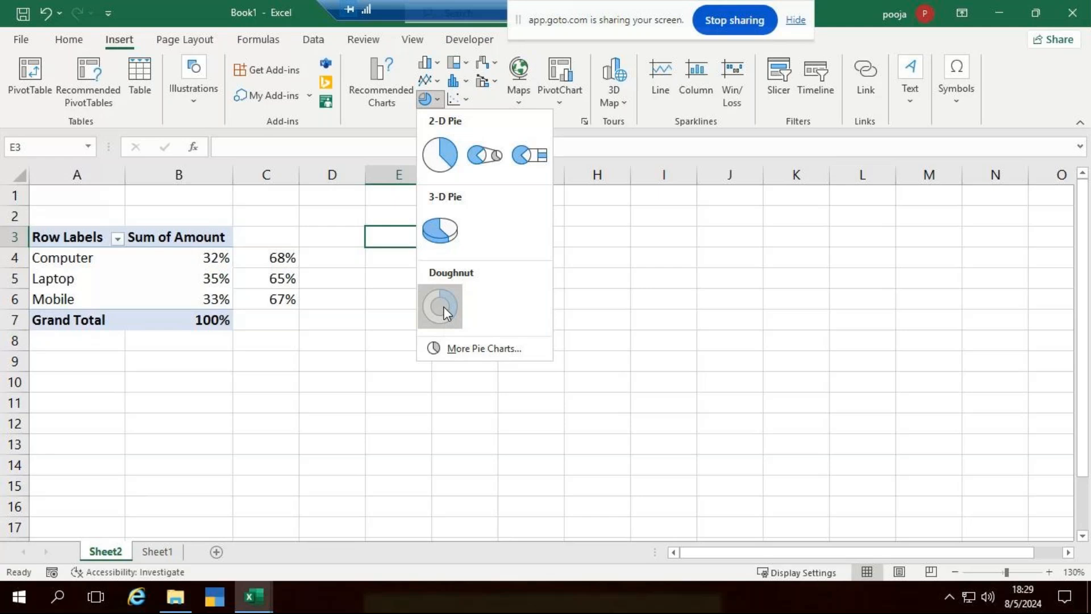
{"action": "left_click", "coordinate": [443, 307]}
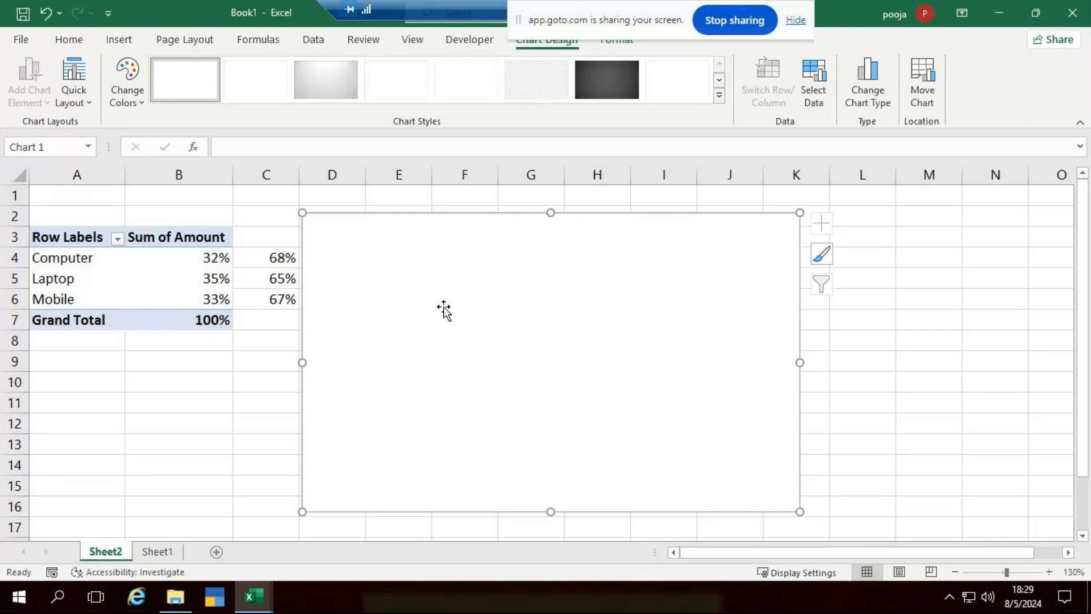
Open Select Data for the blank doughnut chart from its right-click menu.
{"action": "right_click", "coordinate": [443, 307]}
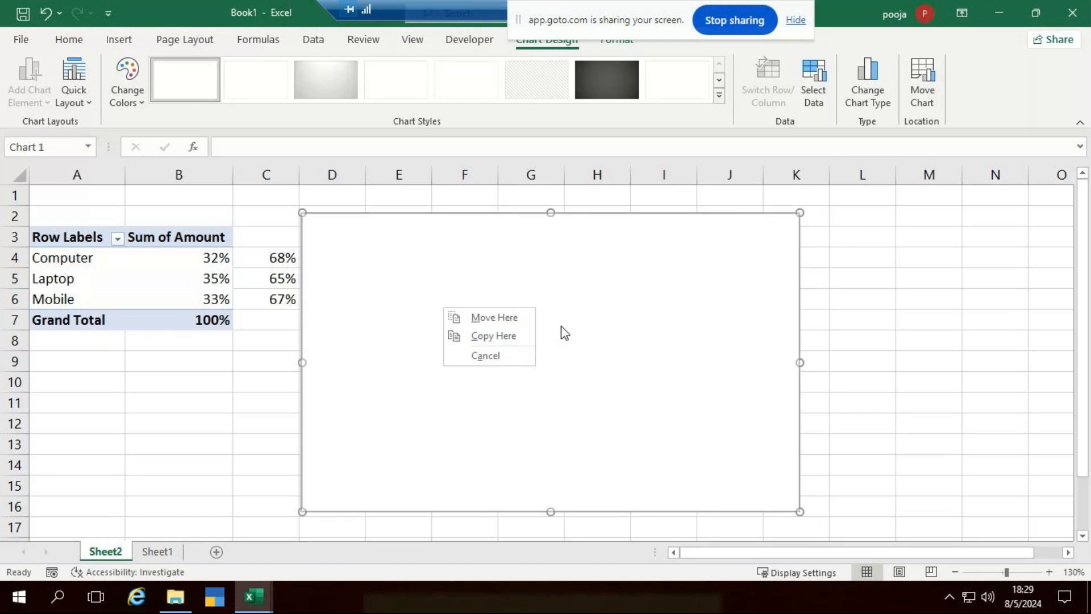
{"action": "left_click", "coordinate": [585, 333]}
{"action": "right_click", "coordinate": [584, 332]}
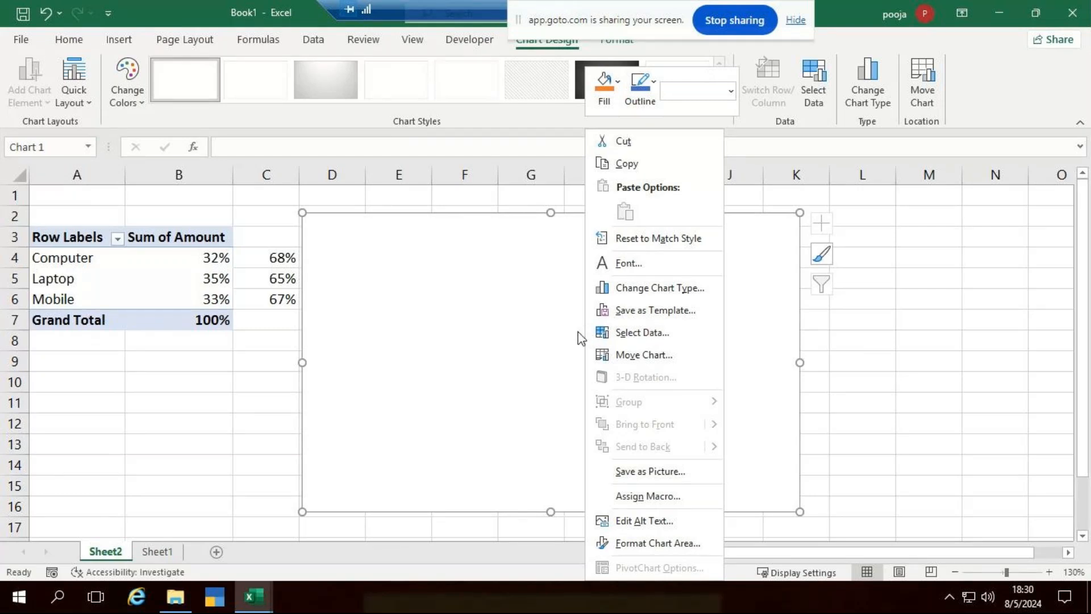
{"action": "left_click", "coordinate": [636, 333]}
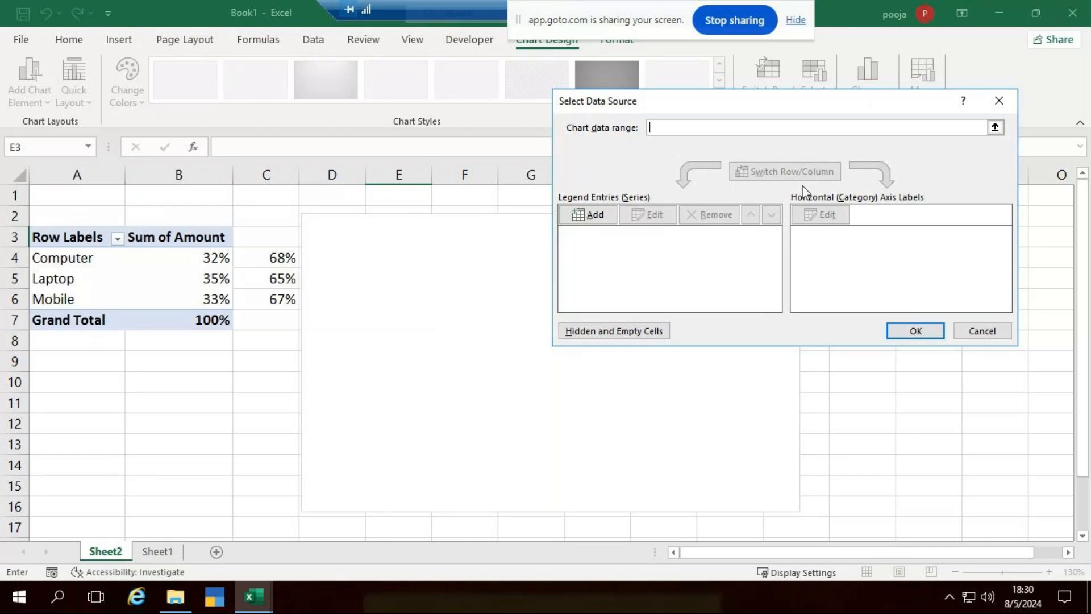
Add a series whose values replace {1} with a long comma-separated list of 1s, and confirm.
{"action": "left_click", "coordinate": [592, 216]}
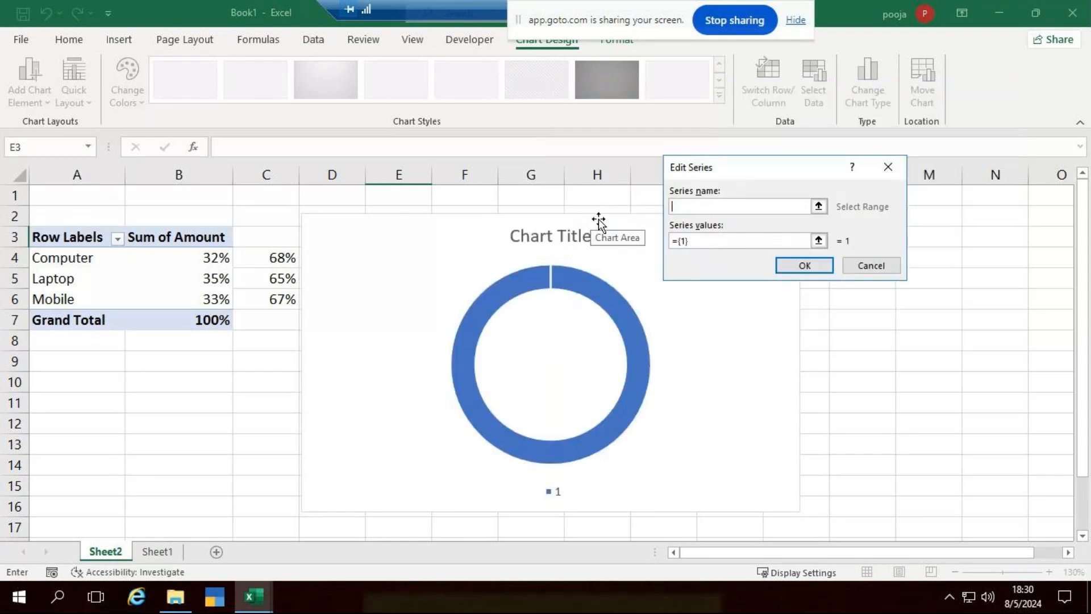
{"action": "left_click", "coordinate": [697, 243]}
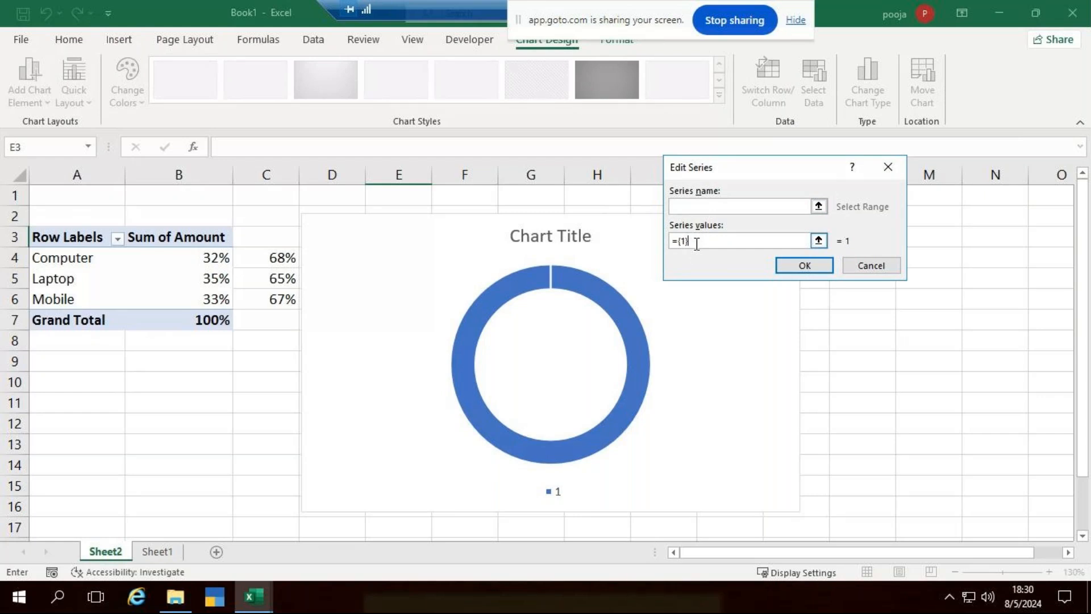
{"action": "key", "text": "BackSpace"}
{"action": "key", "text": "BackSpace"}
{"action": "key", "text": "BackSpace"}
{"action": "type", "text": "1,1,1,1,"}
{"action": "key", "text": "BackSpace"}
{"action": "left_click_drag", "start_coordinate": [714, 241], "coordinate": [680, 245]}
{"action": "left_click", "coordinate": [724, 237]}
{"action": "type", "text": ",1,1,1,1,1,1,1,1,1,"}
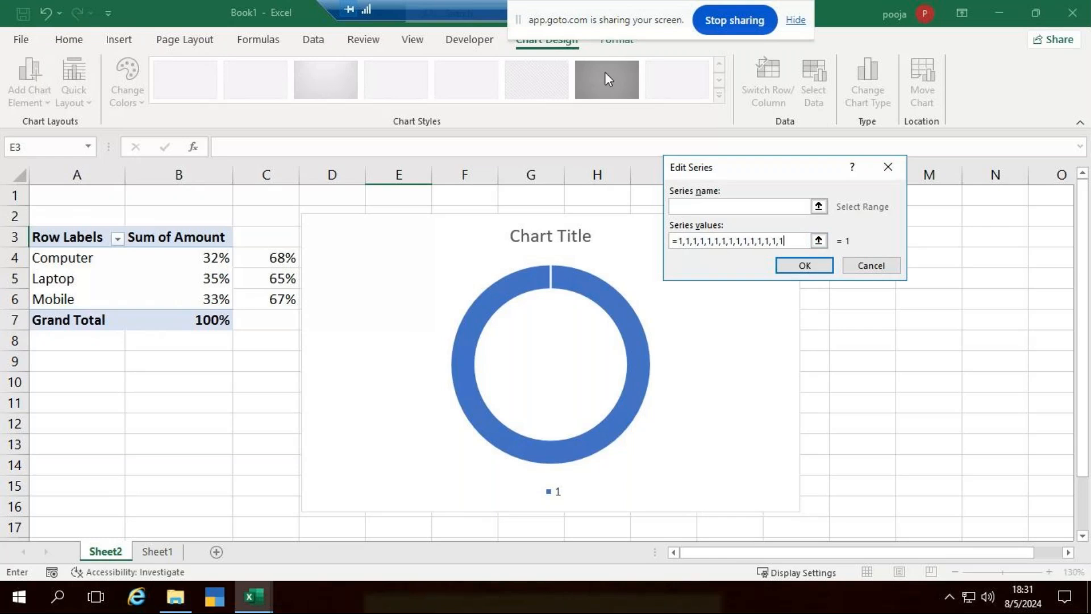
{"action": "type", "text": "1,1,1,1"}
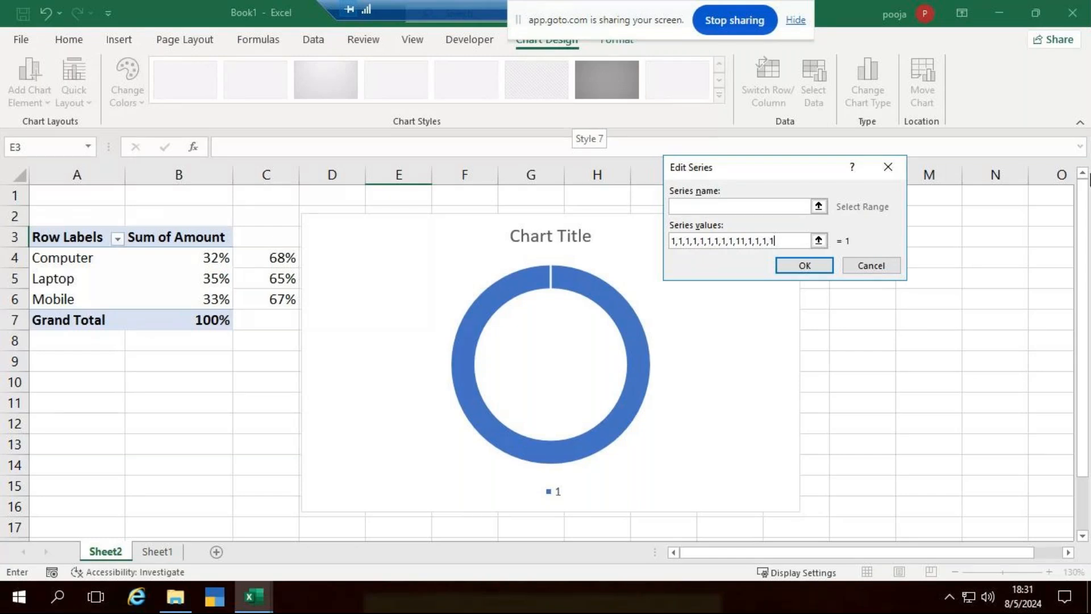
{"action": "left_click", "coordinate": [804, 265]}
Cancel Select Data Source, reopen Select Data for the chart, and begin adding a series.
{"action": "left_click", "coordinate": [997, 332]}
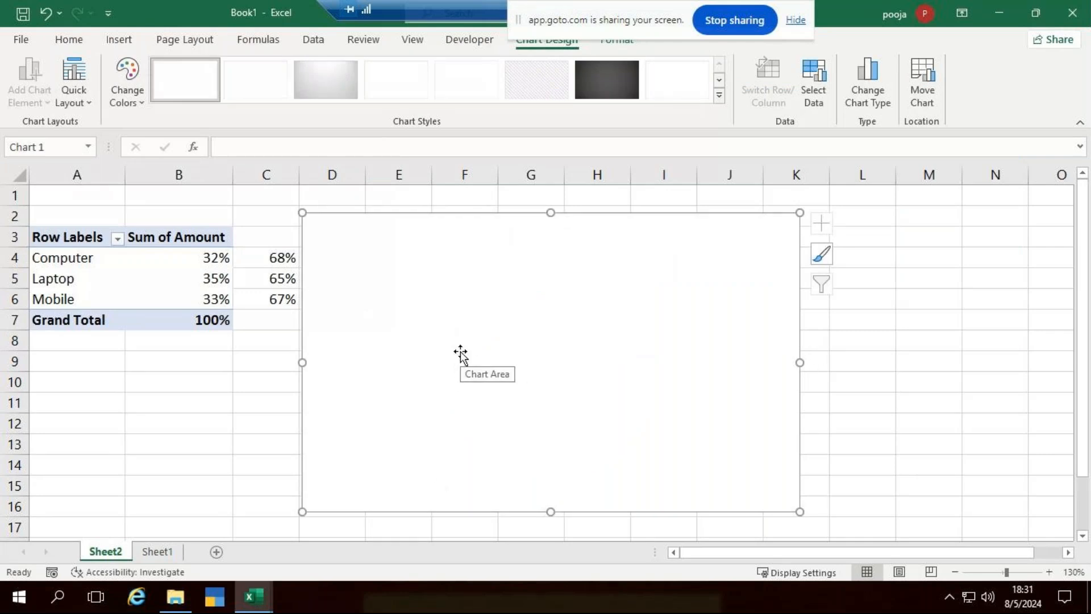
{"action": "right_click", "coordinate": [651, 295]}
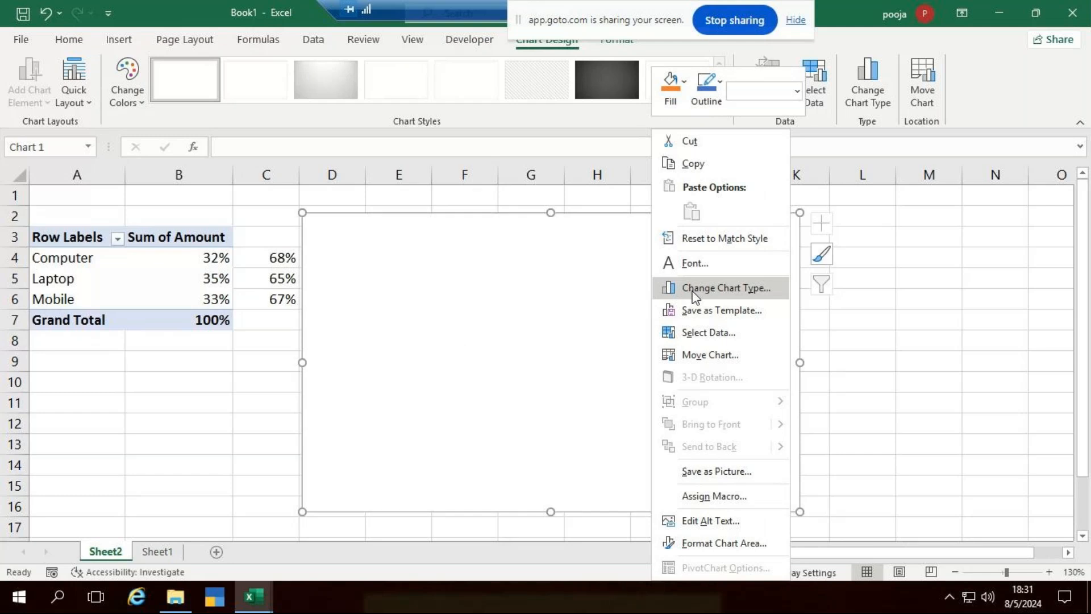
{"action": "left_click", "coordinate": [719, 335]}
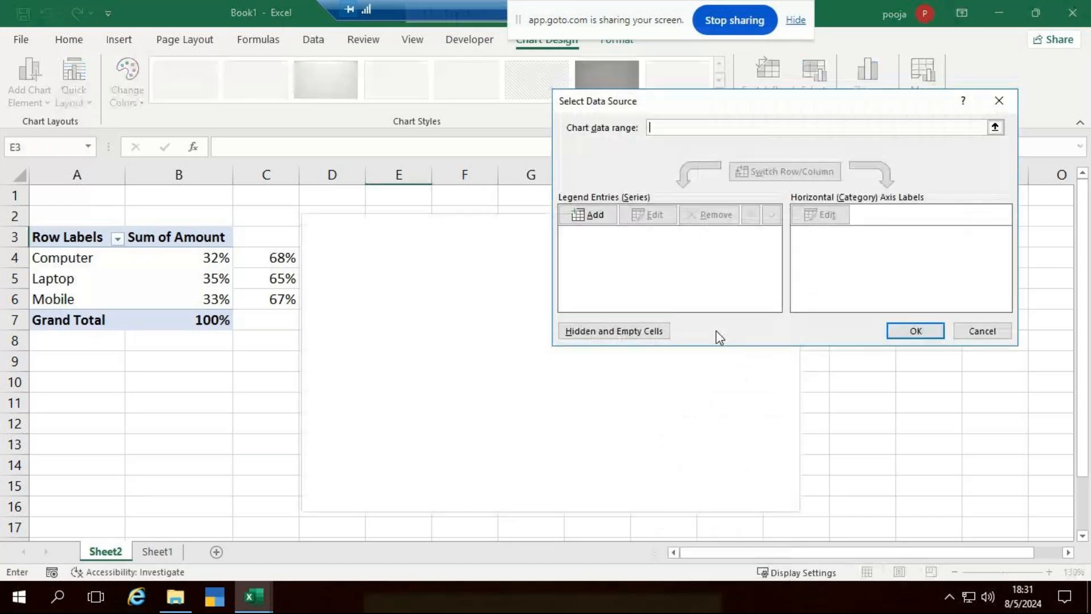
{"action": "left_click", "coordinate": [595, 219]}
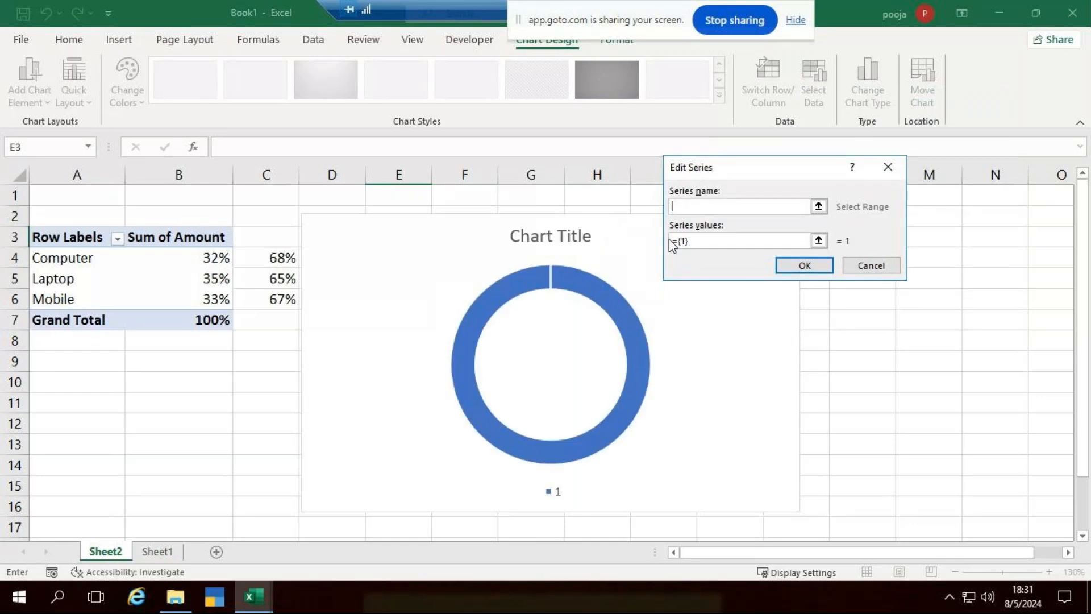
Replace the {1} series values with 1,1,1,1,1 extended by pasting more 1s.
{"action": "left_click", "coordinate": [705, 241]}
{"action": "key", "text": "BackSpace"}
{"action": "key", "text": "BackSpace"}
{"action": "key", "text": "BackSpace"}
{"action": "type", "text": "1,1,1,1,1,"}
{"action": "left_click_drag", "start_coordinate": [724, 244], "coordinate": [678, 242]}
{"action": "left_click", "coordinate": [736, 238]}
{"action": "key", "text": "ctrl+v"}
{"action": "key", "text": "ctrl+v"}
{"action": "key", "text": "ctrl+v"}
{"action": "key", "text": "BackSpace"}
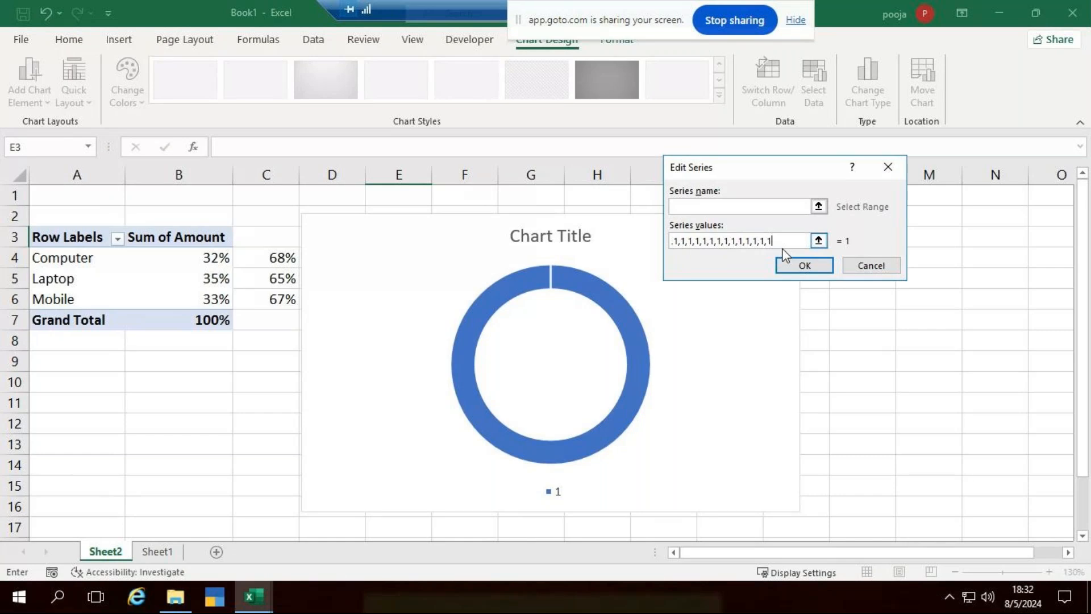
Submit the series values twice despite the formula error, then open the error's Help.
{"action": "left_click", "coordinate": [788, 263]}
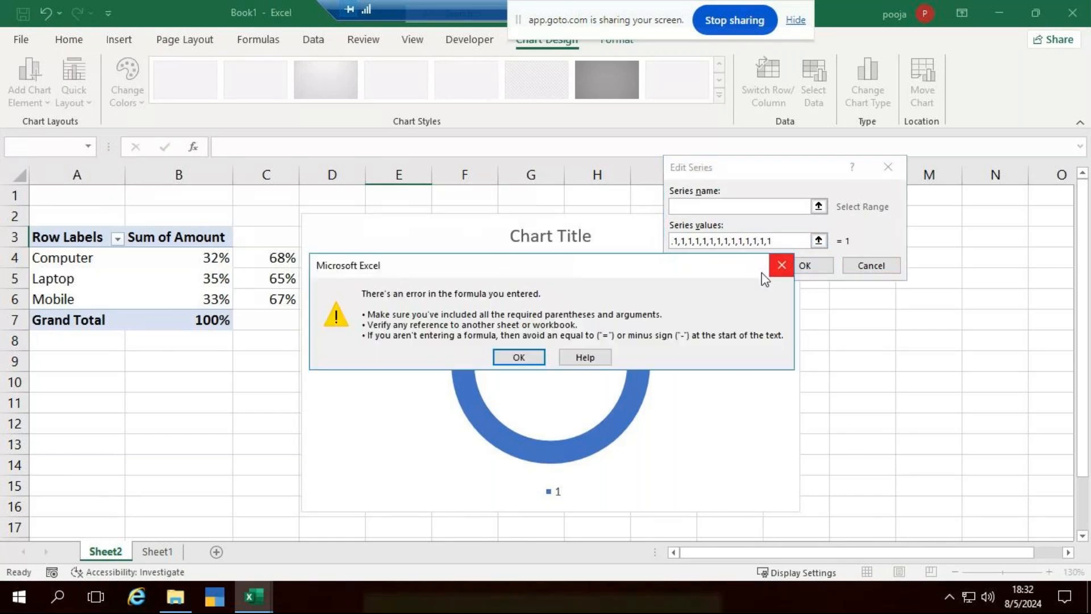
{"action": "left_click", "coordinate": [530, 358]}
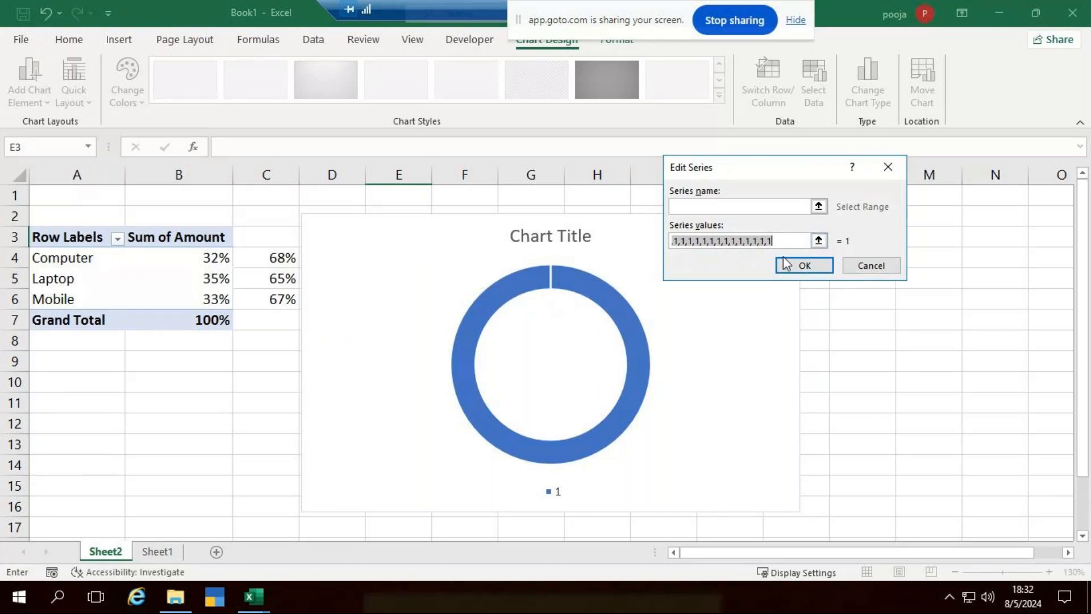
{"action": "left_click", "coordinate": [820, 267]}
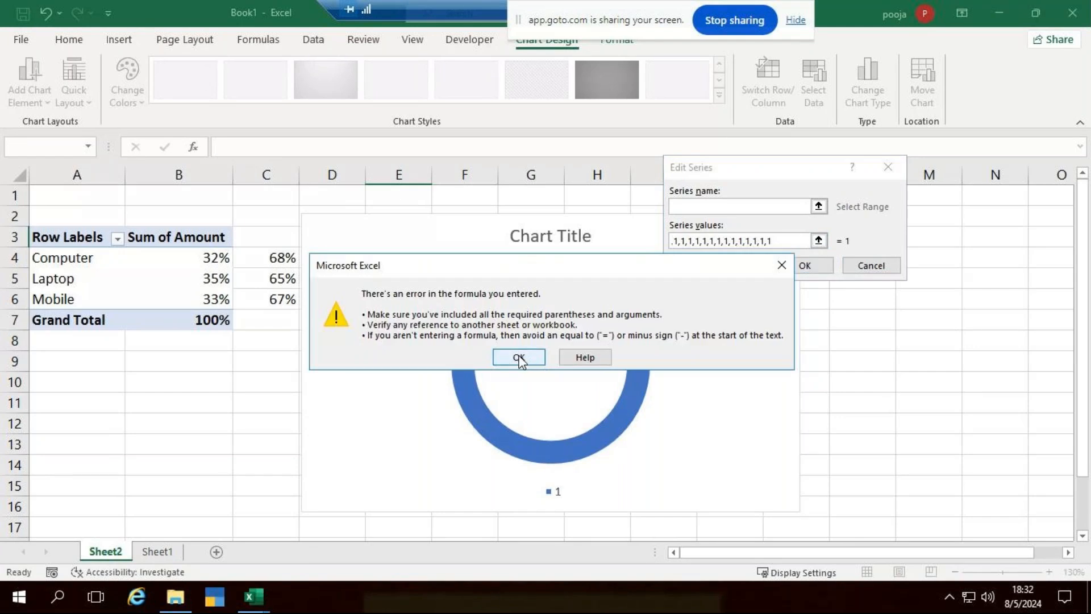
{"action": "left_click", "coordinate": [583, 358]}
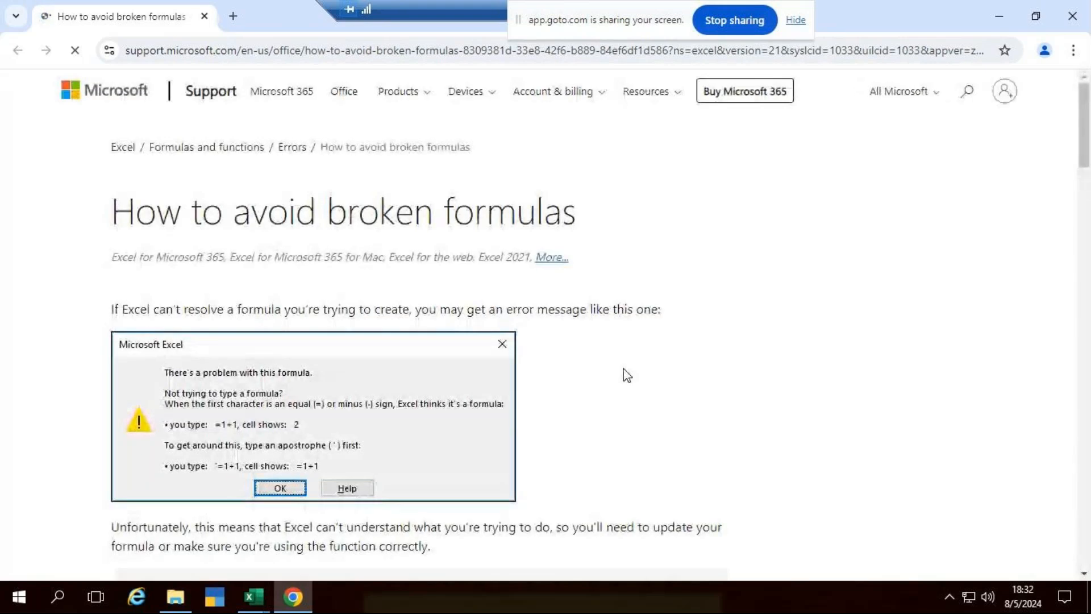
Close the 'How to avoid broken formulas' article in Chrome to return to Excel.
{"action": "left_click", "coordinate": [1072, 16]}
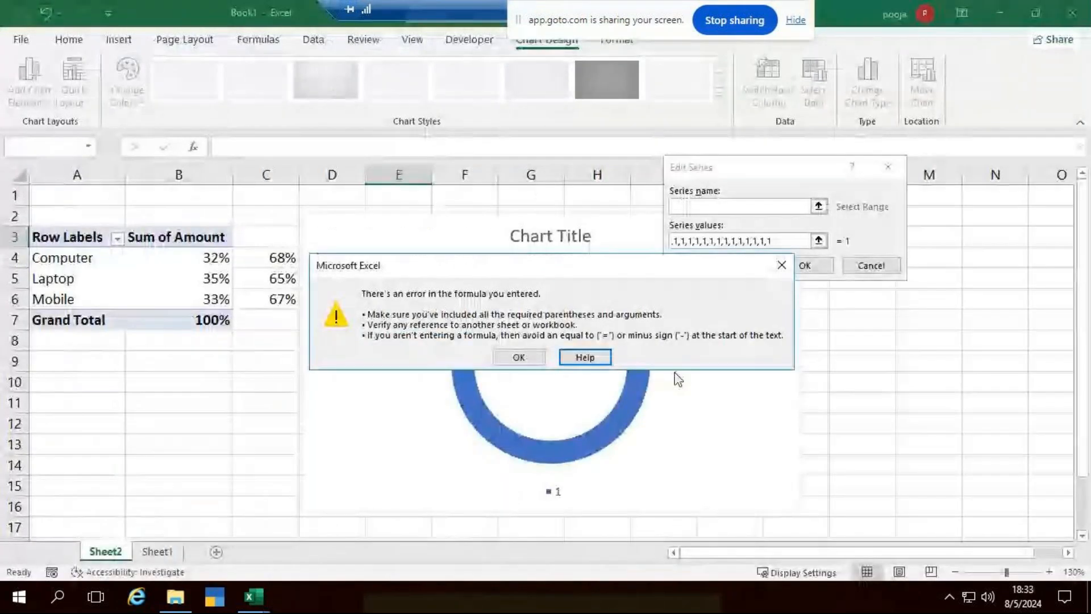
Retype the series values as '=1,1,1,1,1', double the run by copy-paste, and submit.
{"action": "left_click", "coordinate": [519, 357]}
{"action": "key", "text": "ctrl+a"}
{"action": "key", "text": "BackSpace"}
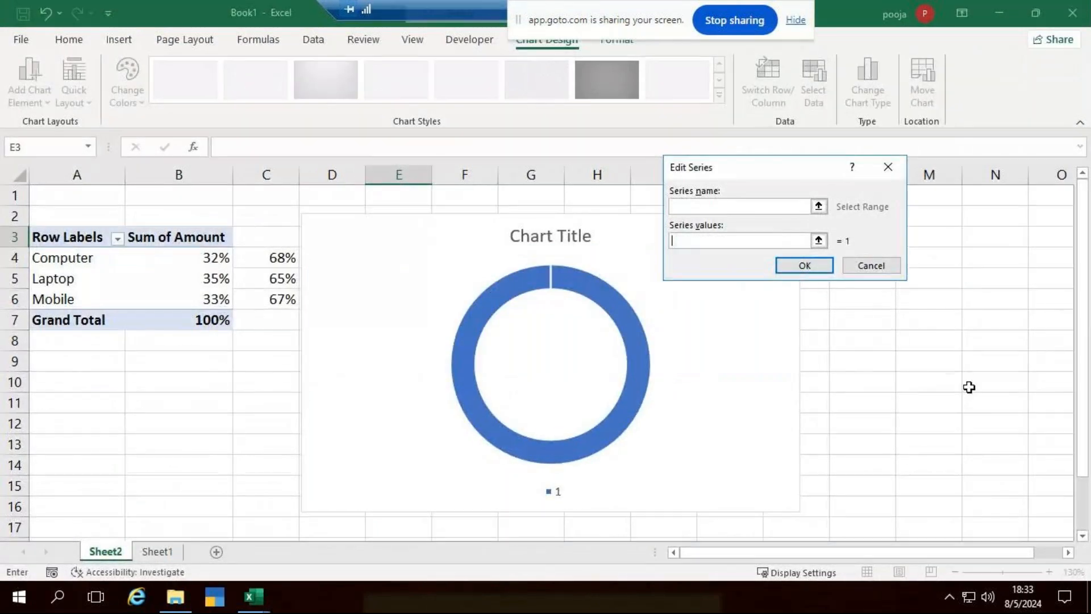
{"action": "type", "text": "=1,1,1,1,1,"}
{"action": "left_click_drag", "start_coordinate": [681, 240], "coordinate": [731, 244]}
{"action": "key", "text": "ctrl+c"}
{"action": "left_click", "coordinate": [726, 239]}
{"action": "key", "text": "ctrl+v"}
{"action": "key", "text": "ctrl+v"}
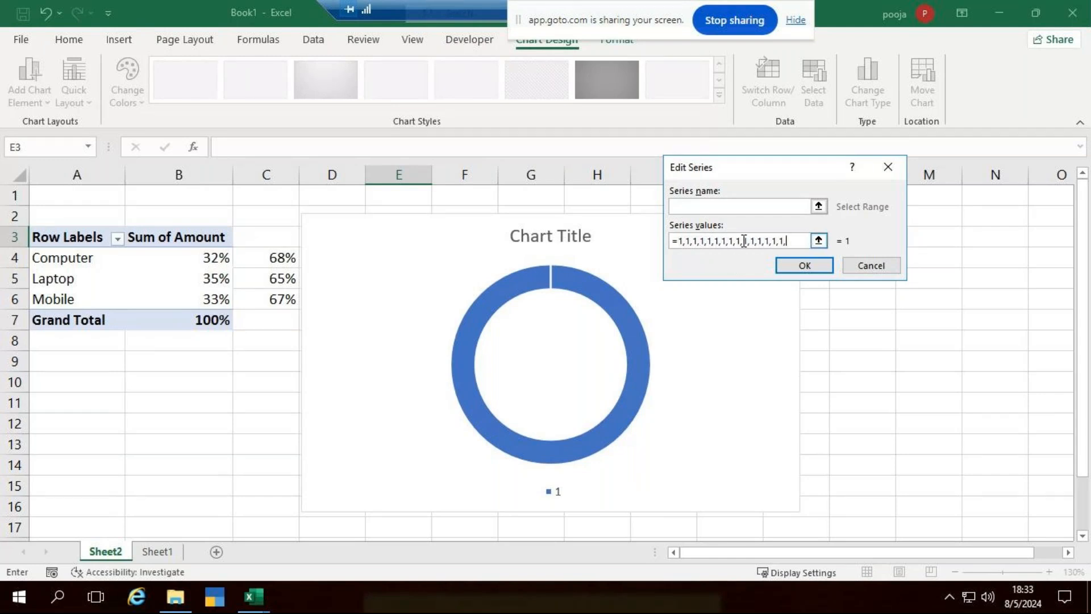
{"action": "key", "text": "BackSpace"}
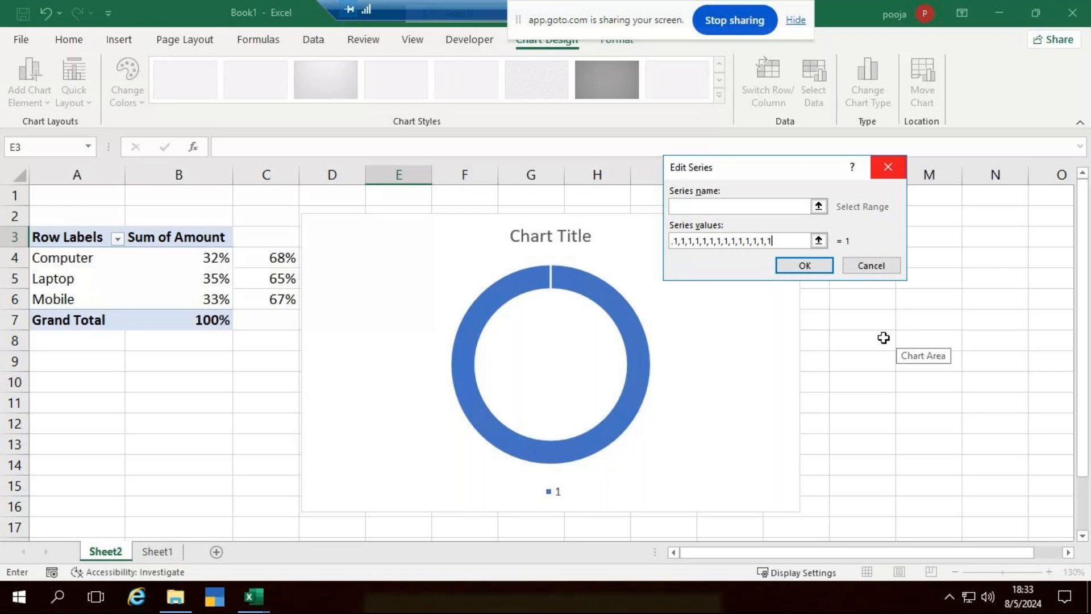
{"action": "left_click", "coordinate": [807, 265]}
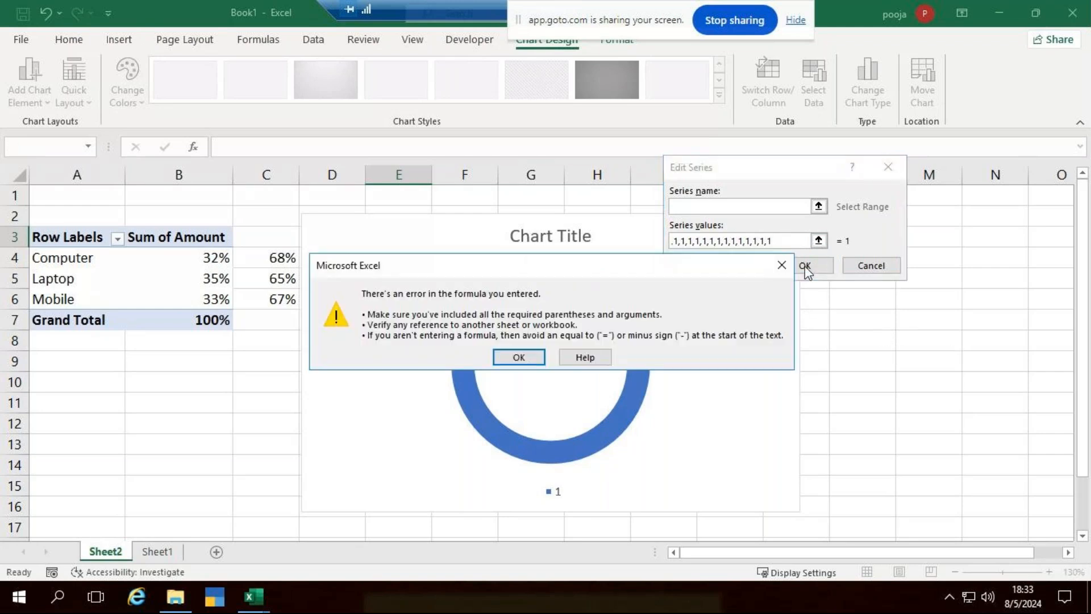
Retype the values as '=' plus twenty comma-separated 1s, then cancel the series after another error.
{"action": "left_click", "coordinate": [514, 358]}
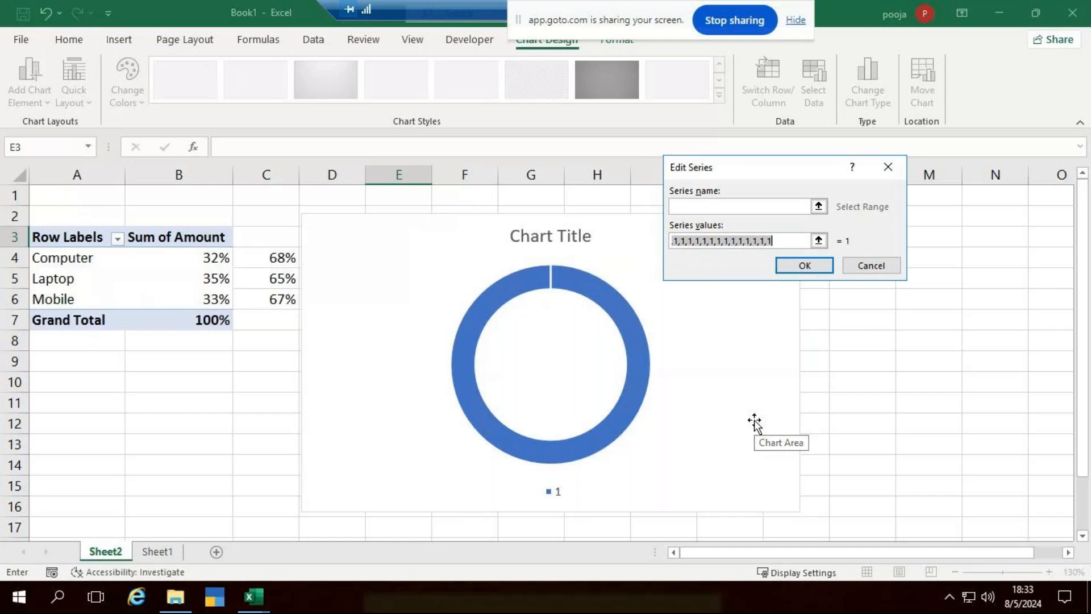
{"action": "key", "text": "ctrl+a"}
{"action": "key", "text": "BackSpace"}
{"action": "type", "text": "="}
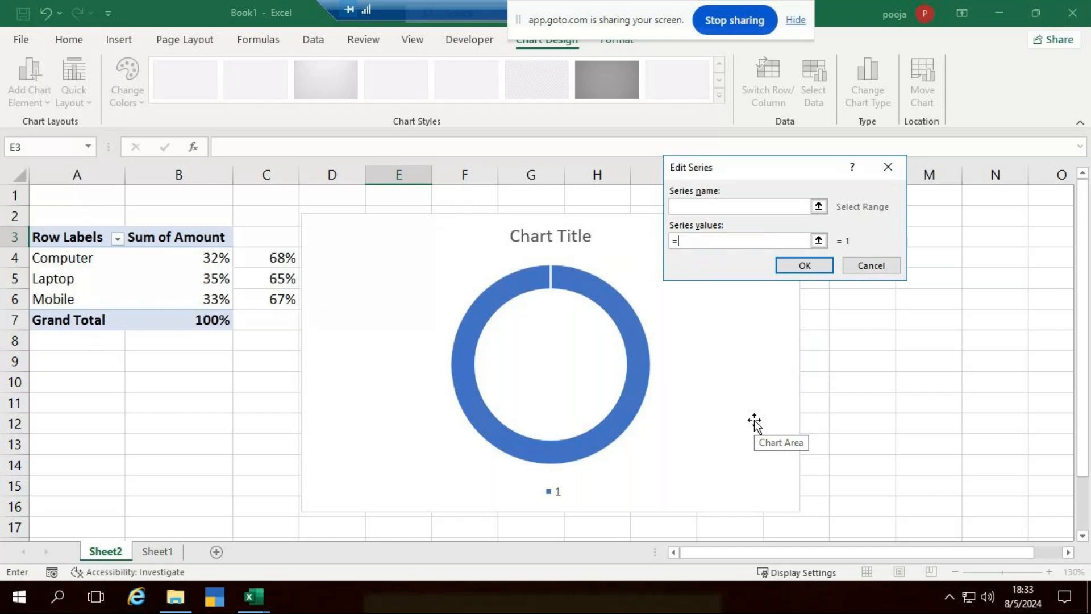
{"action": "type", "text": "1,1,1,1,1,1,1,1,1,1,1,1,1,1,1,1,1,"}
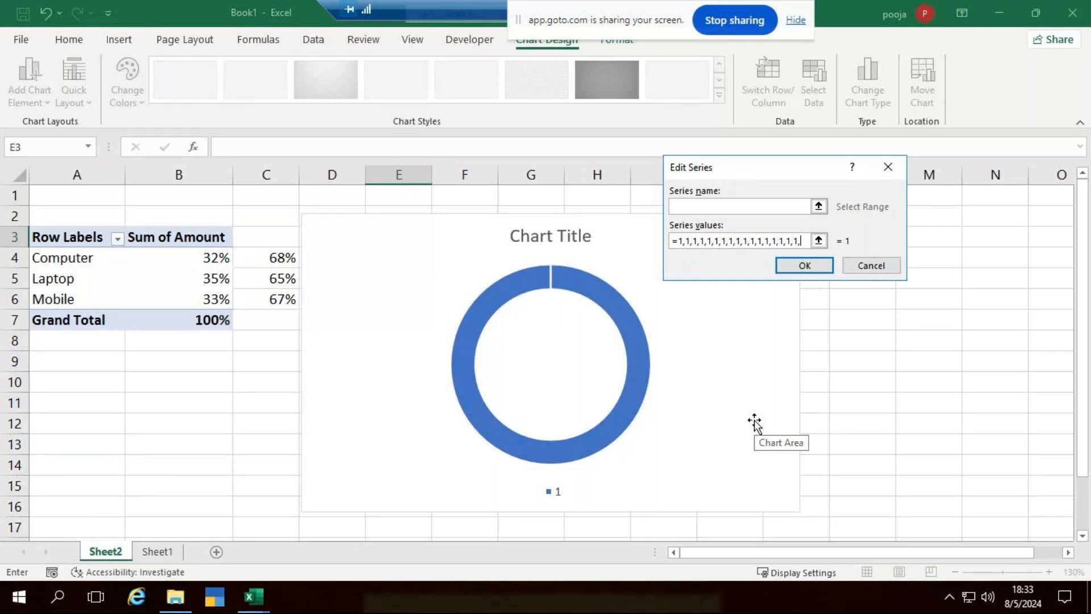
{"action": "type", "text": "1,1,"}
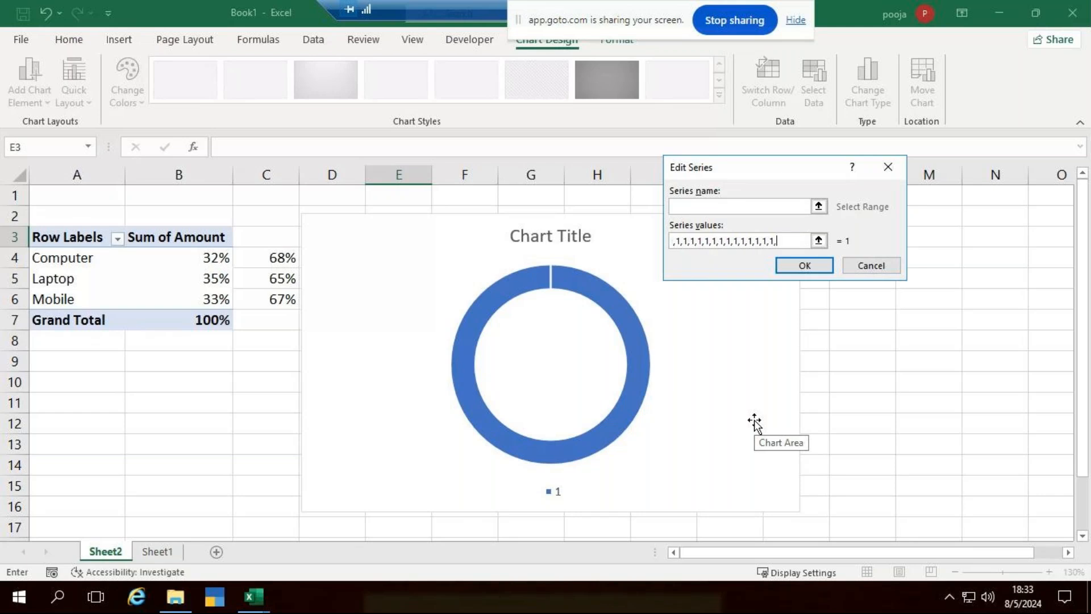
{"action": "type", "text": "1"}
{"action": "left_click", "coordinate": [796, 267]}
{"action": "key", "text": "Return"}
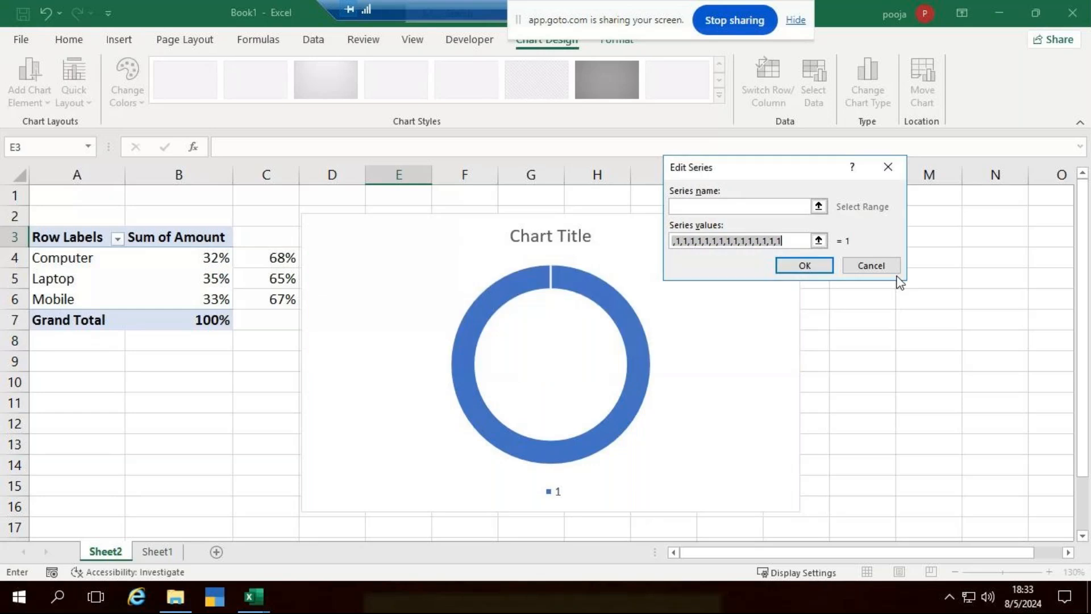
{"action": "left_click", "coordinate": [892, 267]}
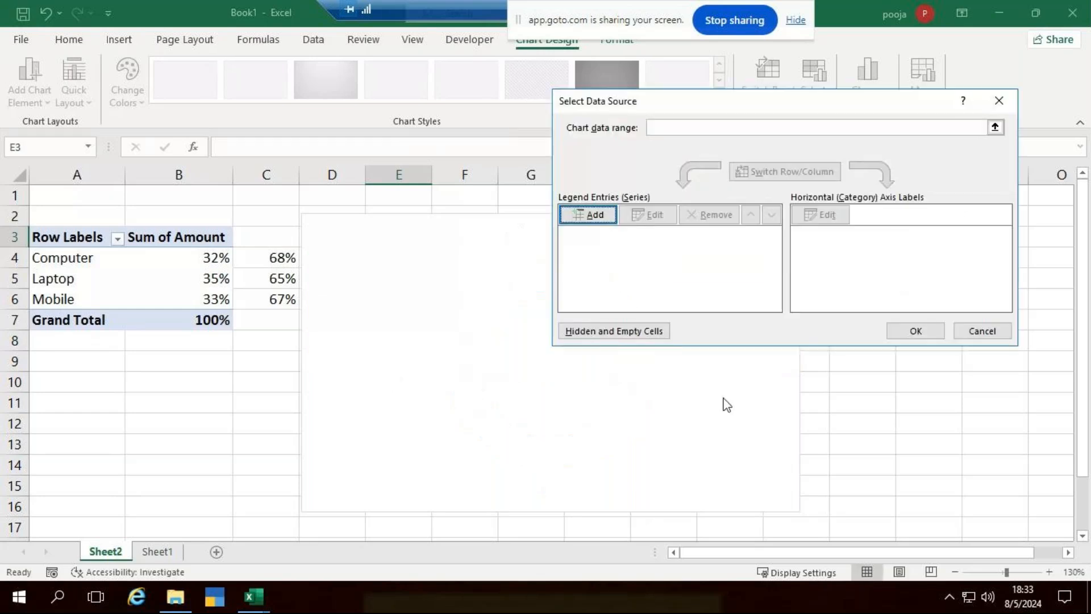
Reopen the chart's Select Data, add a series, and enter twenty 1s without '='.
{"action": "left_click", "coordinate": [982, 333]}
{"action": "left_click", "coordinate": [555, 350]}
{"action": "right_click", "coordinate": [613, 325]}
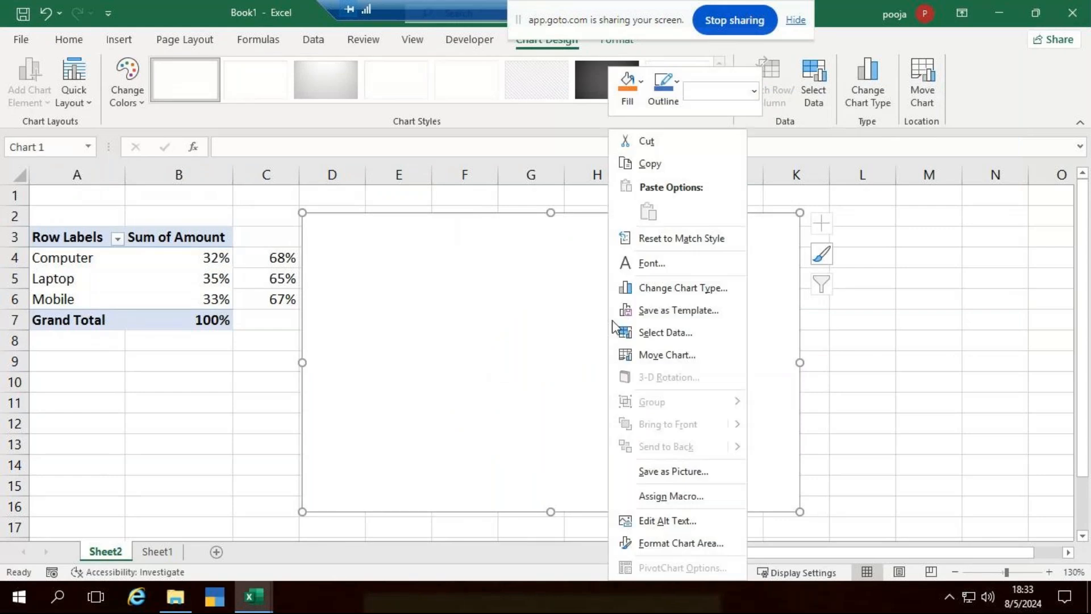
{"action": "left_click", "coordinate": [704, 335]}
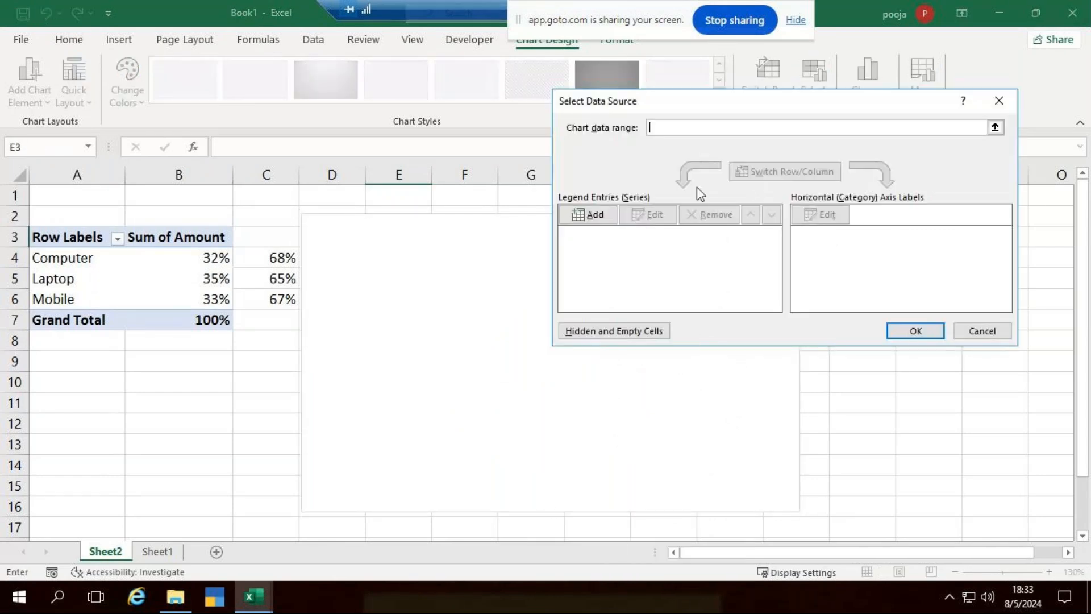
{"action": "left_click", "coordinate": [588, 215]}
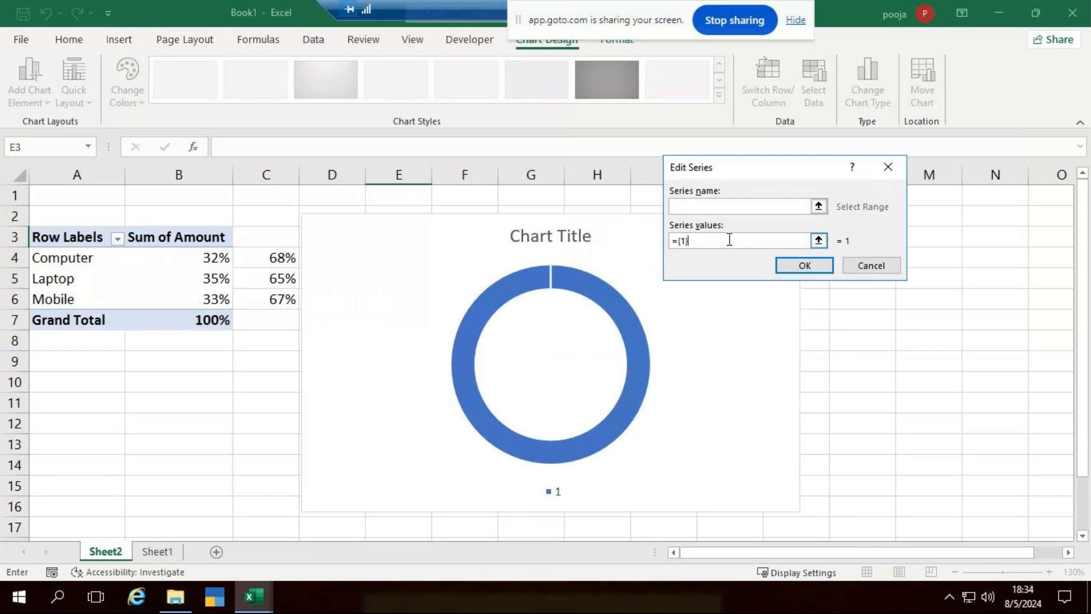
{"action": "key", "text": "BackSpace"}
{"action": "key", "text": "BackSpace"}
{"action": "key", "text": "BackSpace"}
{"action": "type", "text": "1,1,1,1,1,1,1,1,1,1,1,1,1,1,1,1,1,1,1"}
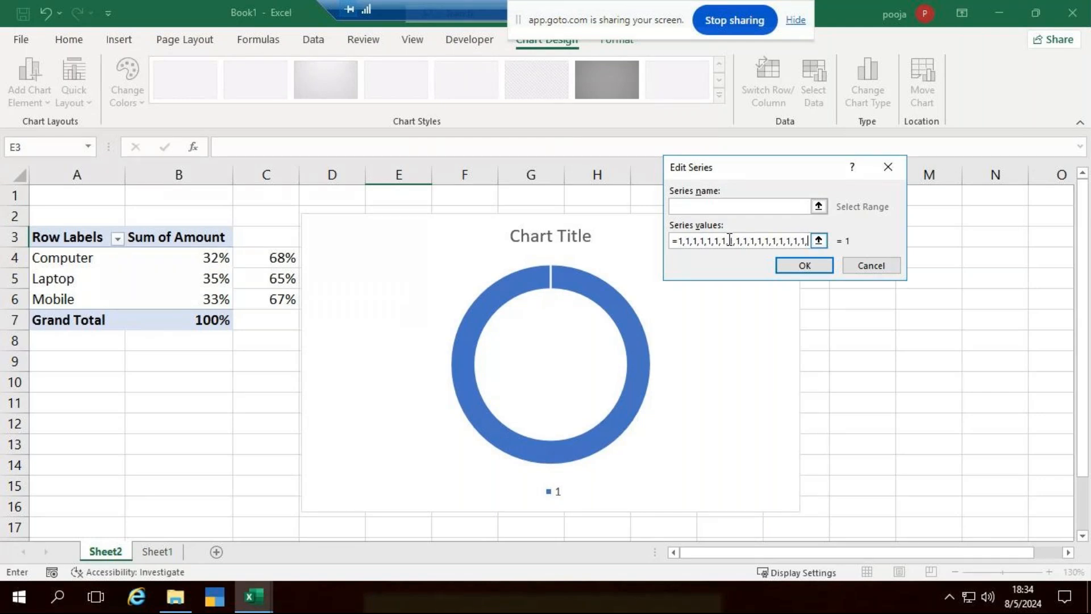
{"action": "type", "text": ",1"}
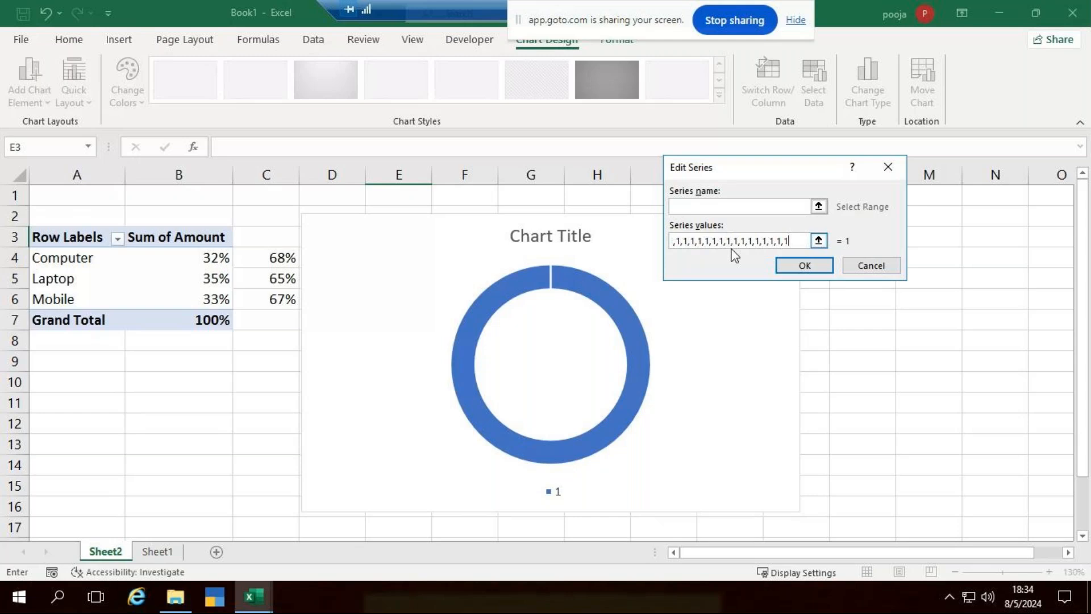
{"action": "left_click", "coordinate": [813, 264]}
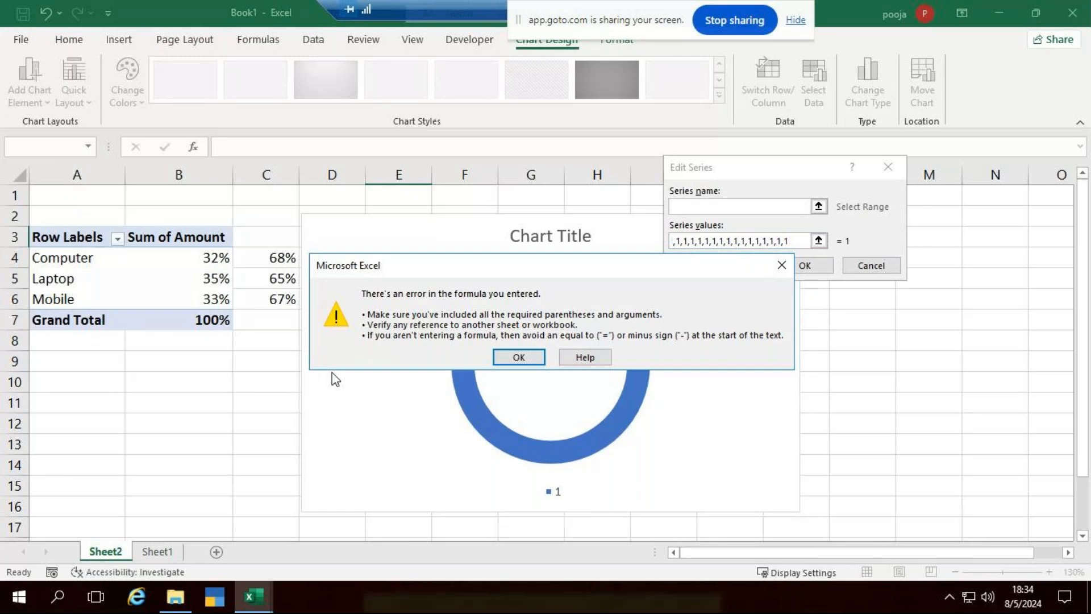
Re-enter the comma-separated 1s, fixing a typo, and apply the equal-value series.
{"action": "left_click", "coordinate": [519, 356]}
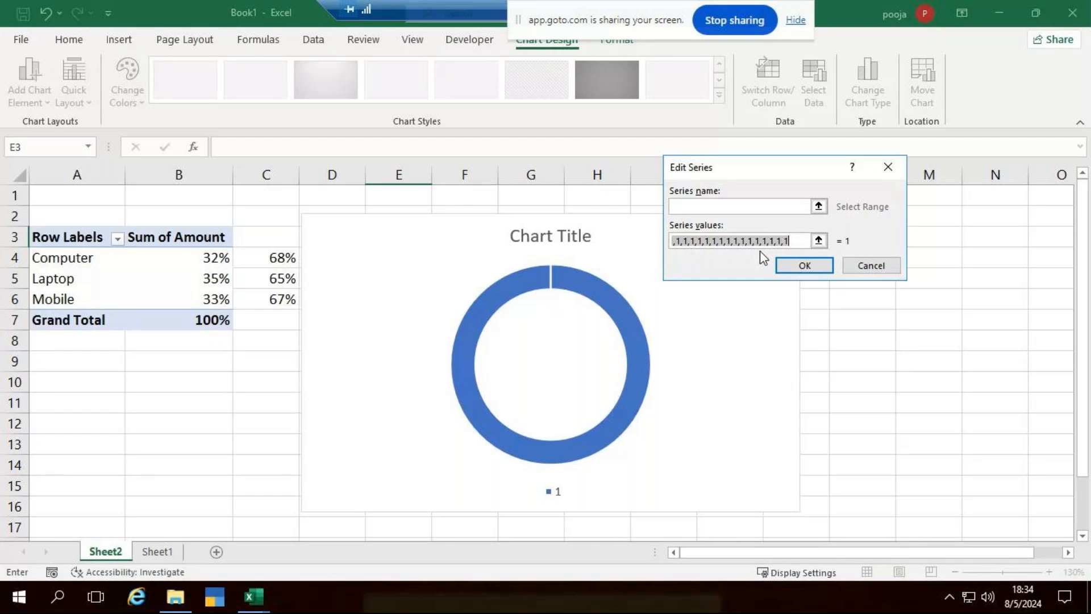
{"action": "key", "text": "BackSpace"}
{"action": "type", "text": "1"}
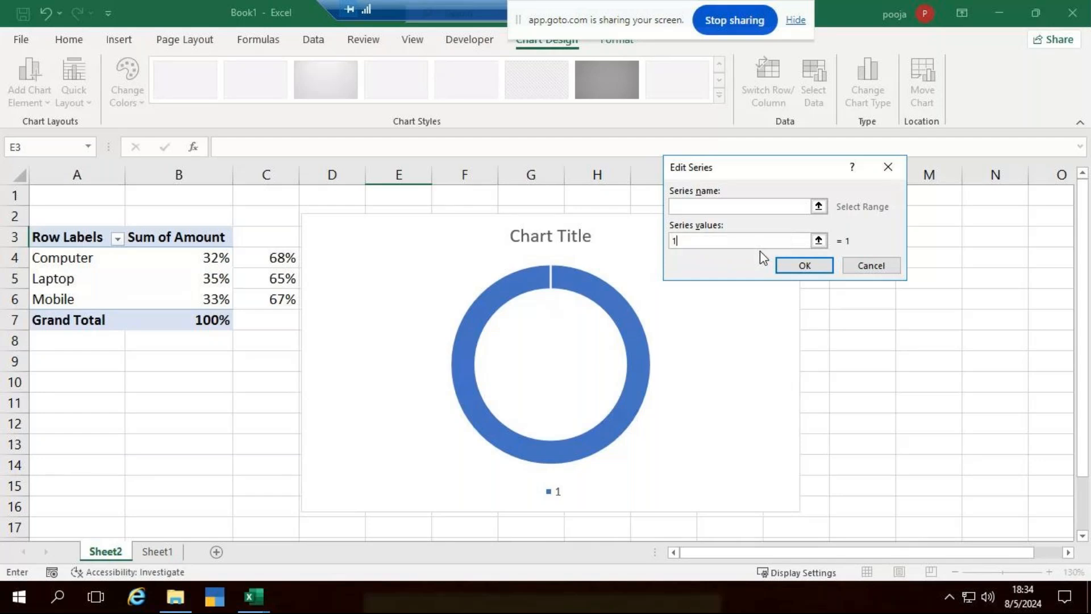
{"action": "type", "text": ",1,1,1,11,1,1,1,1,1,"}
{"action": "key", "text": "BackSpace"}
{"action": "key", "text": "BackSpace"}
{"action": "key", "text": "BackSpace"}
{"action": "key", "text": "BackSpace"}
{"action": "key", "text": "BackSpace"}
{"action": "key", "text": "BackSpace"}
{"action": "key", "text": "BackSpace"}
{"action": "key", "text": "BackSpace"}
{"action": "key", "text": "BackSpace"}
{"action": "key", "text": "BackSpace"}
{"action": "type", "text": ",1,1,1,1,1,1,1,1,1,1,1,1,1,1,1,1"}
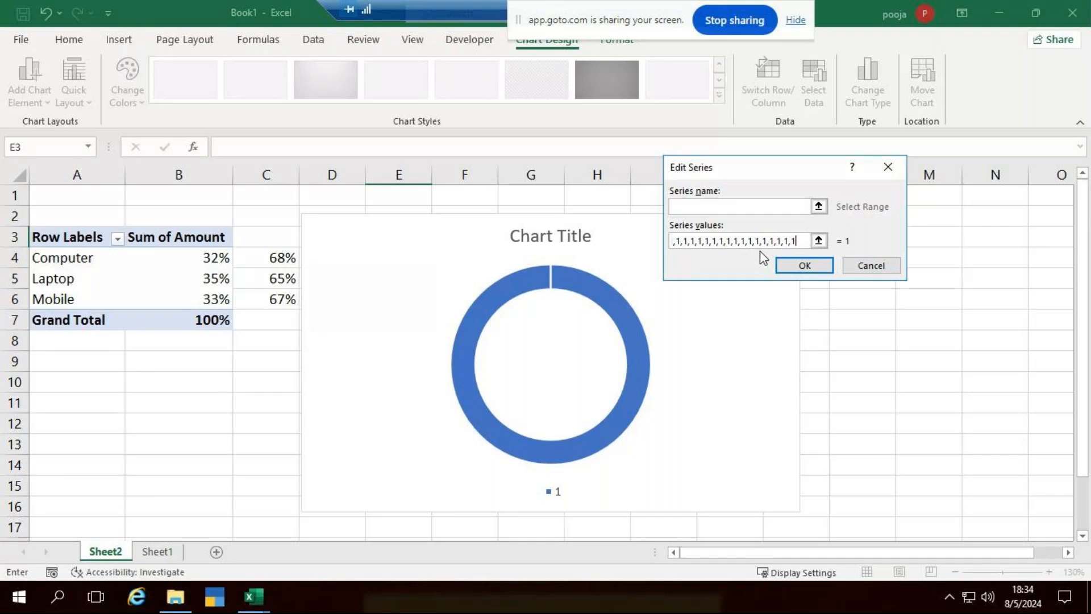
{"action": "left_click", "coordinate": [805, 265]}
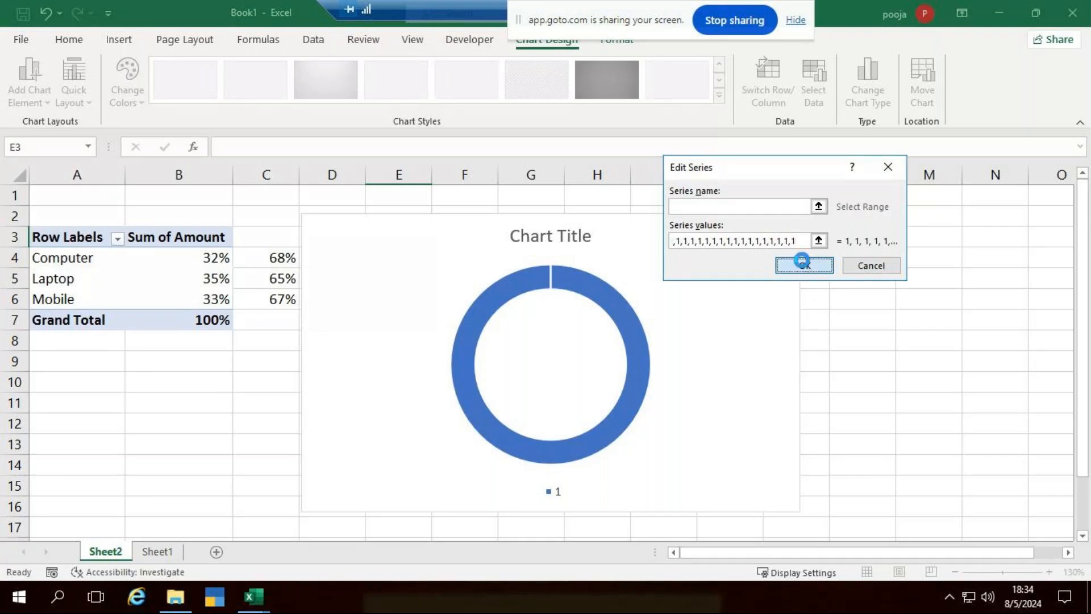
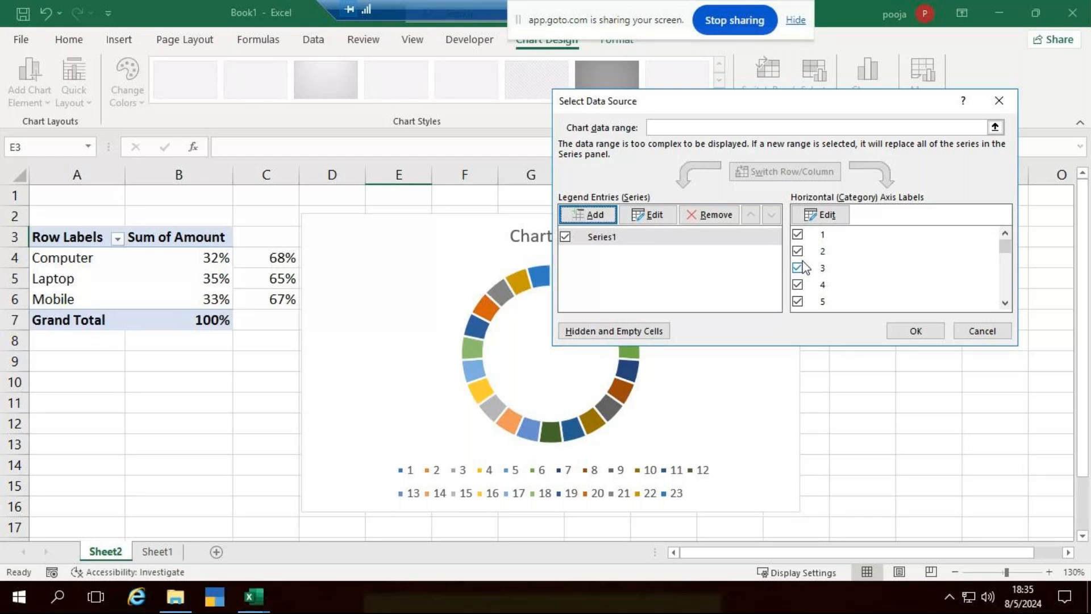
Close Select Data Source and drag the doughnut chart's corner up-left to make it smaller.
{"action": "left_click", "coordinate": [899, 332]}
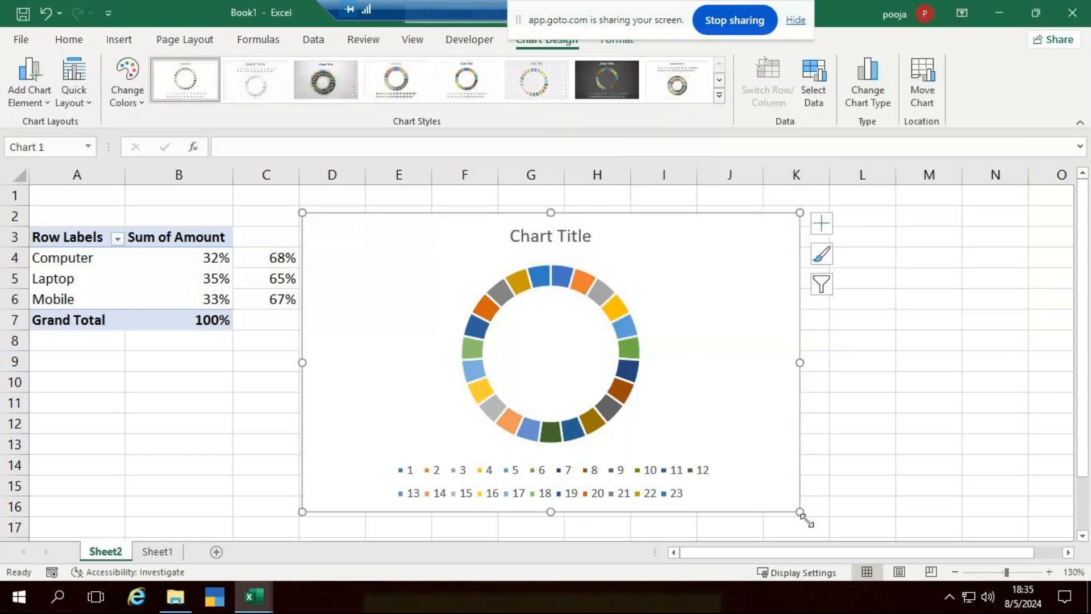
{"action": "left_click_drag", "start_coordinate": [800, 512], "coordinate": [657, 444]}
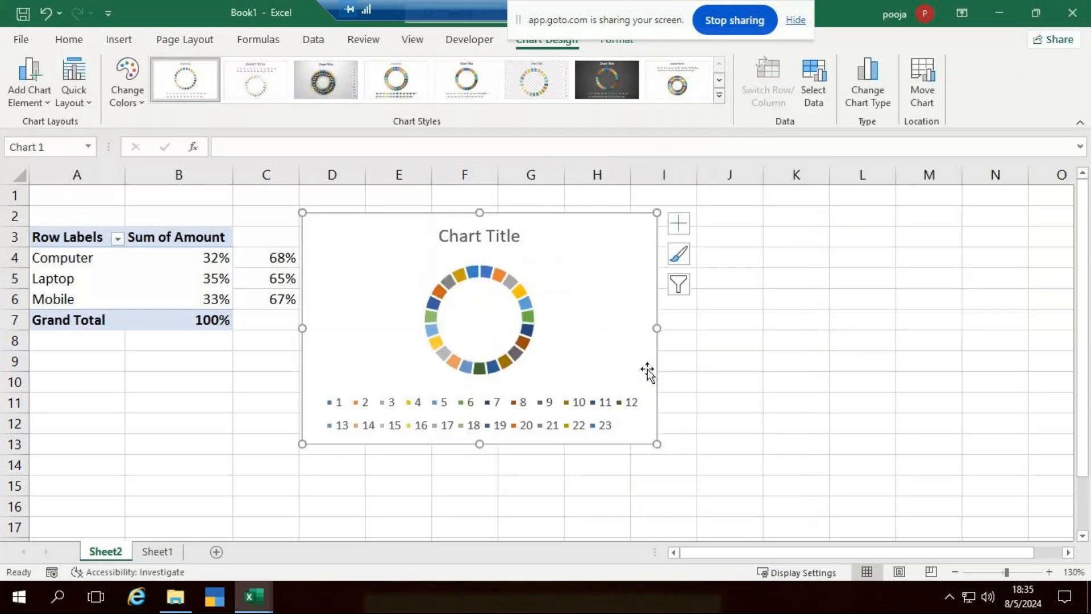
Hide the chart title and legend so only the 23-segment ring remains.
{"action": "left_click", "coordinate": [682, 227]}
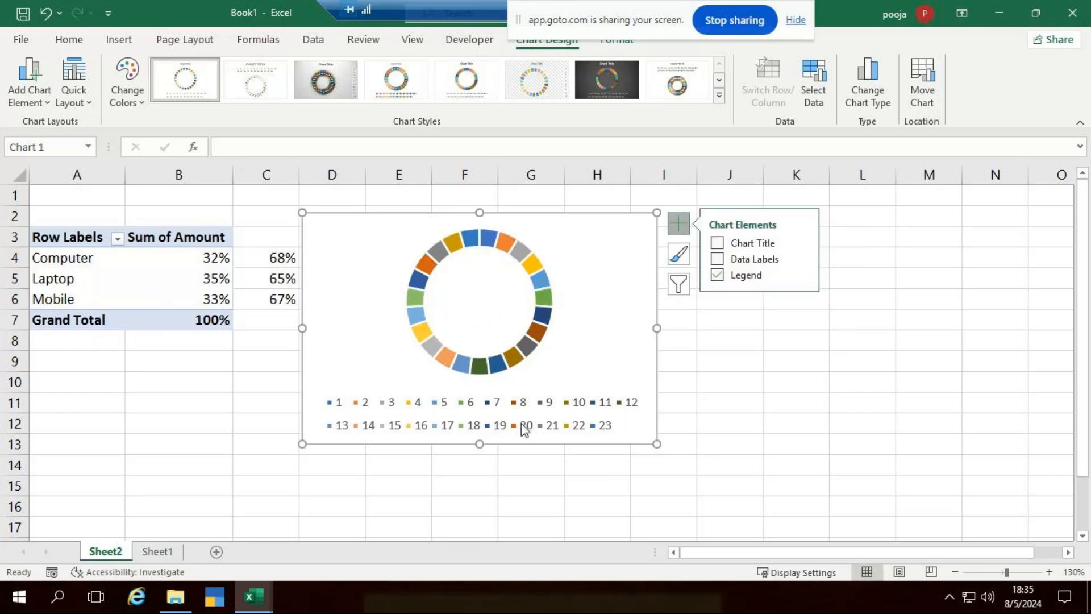
{"action": "left_click", "coordinate": [717, 275]}
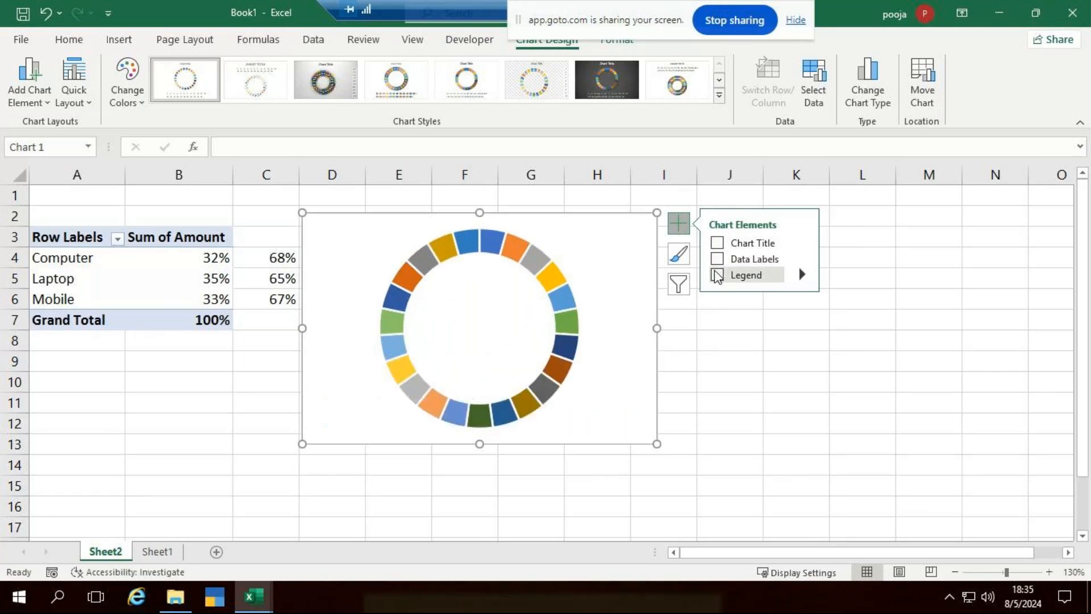
{"action": "right_click", "coordinate": [557, 300]}
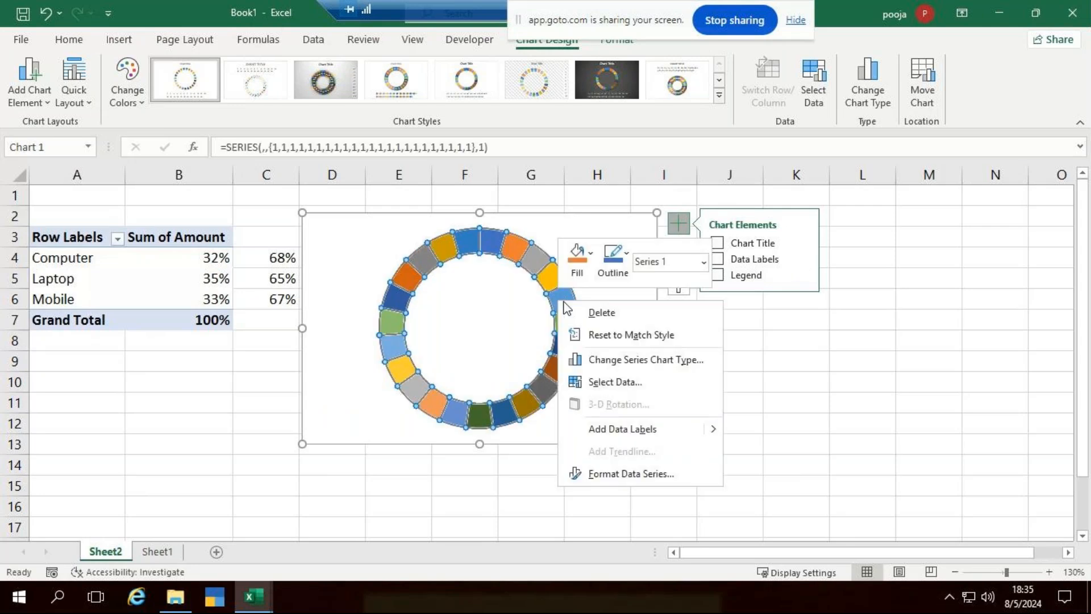
Point Series1's name at cell O3 in Select Data Source.
{"action": "left_click", "coordinate": [653, 383]}
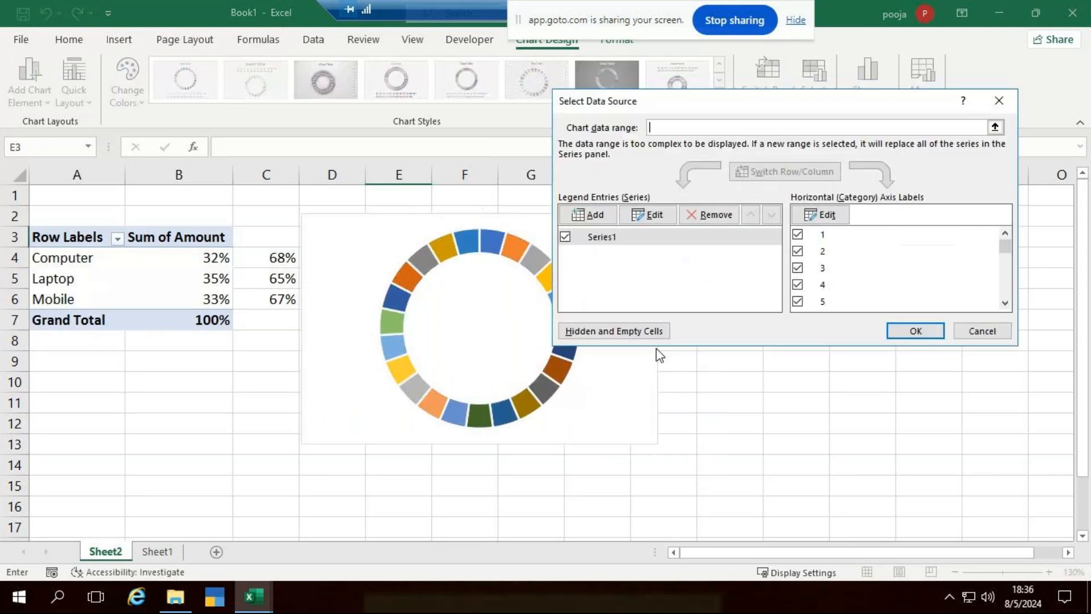
{"action": "left_click", "coordinate": [650, 215]}
{"action": "key", "text": "Right"}
{"action": "key", "text": "Right"}
{"action": "key", "text": "Right"}
{"action": "key", "text": "Right"}
{"action": "key", "text": "Right"}
{"action": "key", "text": "Right"}
{"action": "key", "text": "Right"}
{"action": "key", "text": "Right"}
{"action": "key", "text": "Right"}
{"action": "key", "text": "Right"}
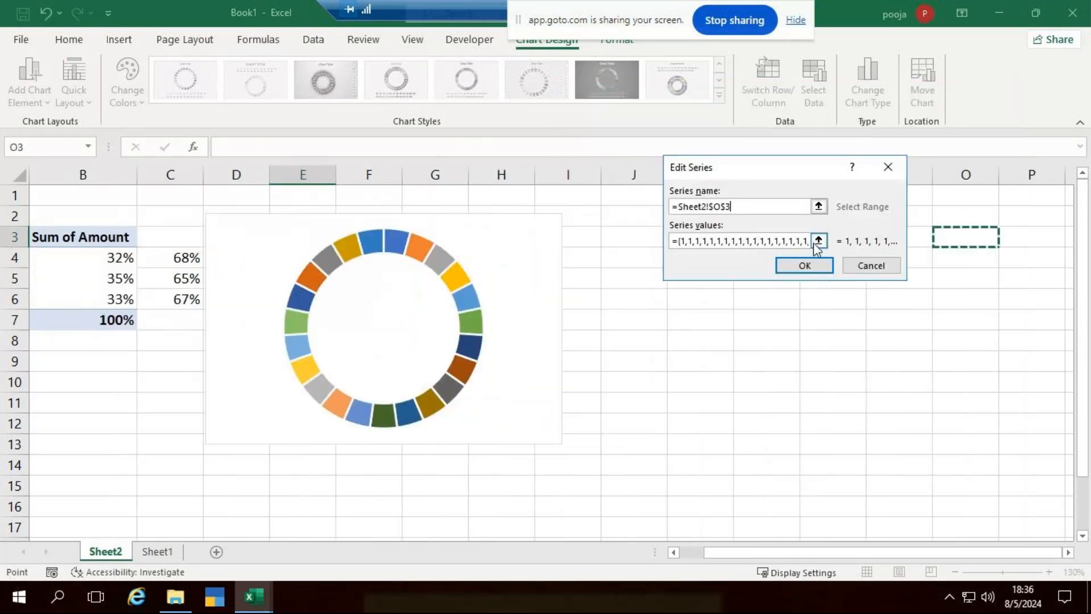
{"action": "left_click", "coordinate": [805, 265]}
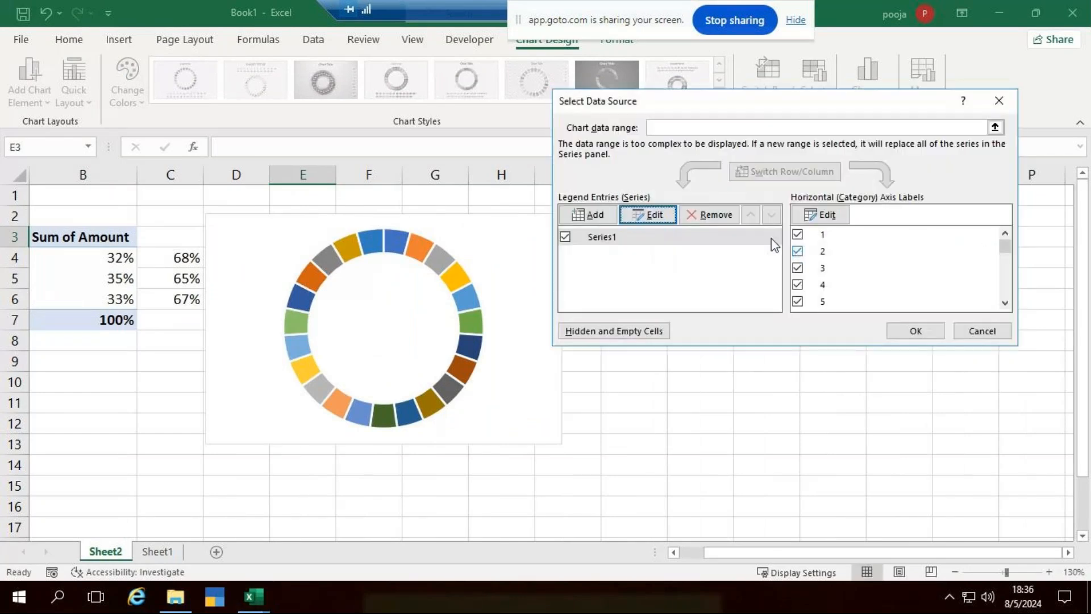
Edit Series1's values array and apply it, dismissing the resulting formula error.
{"action": "left_click", "coordinate": [647, 214]}
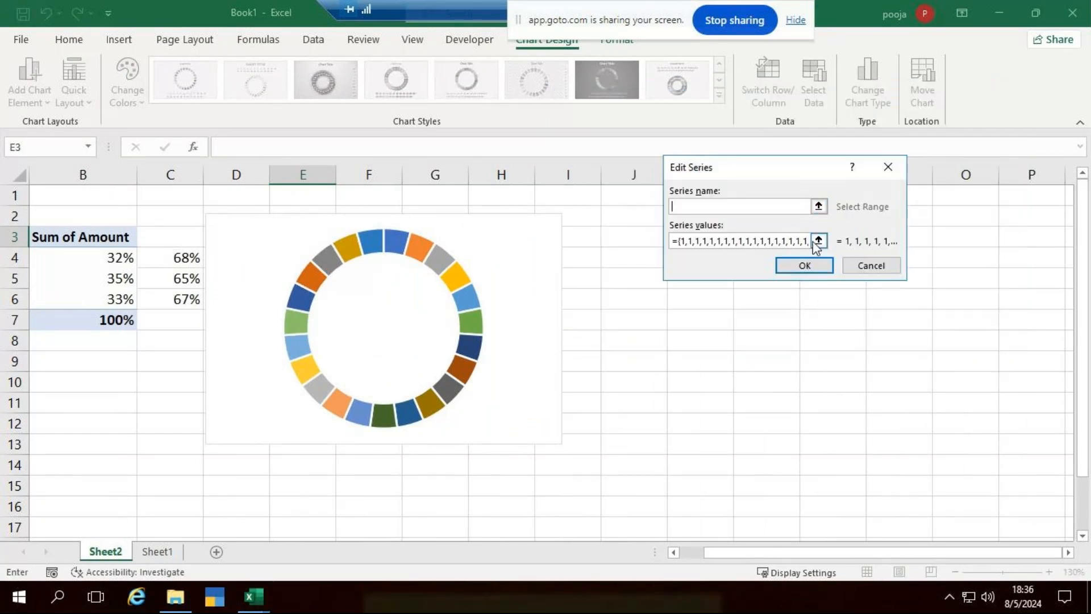
{"action": "left_click", "coordinate": [807, 241]}
{"action": "type", "text": "+"}
{"action": "key", "text": "Right"}
{"action": "key", "text": "Right"}
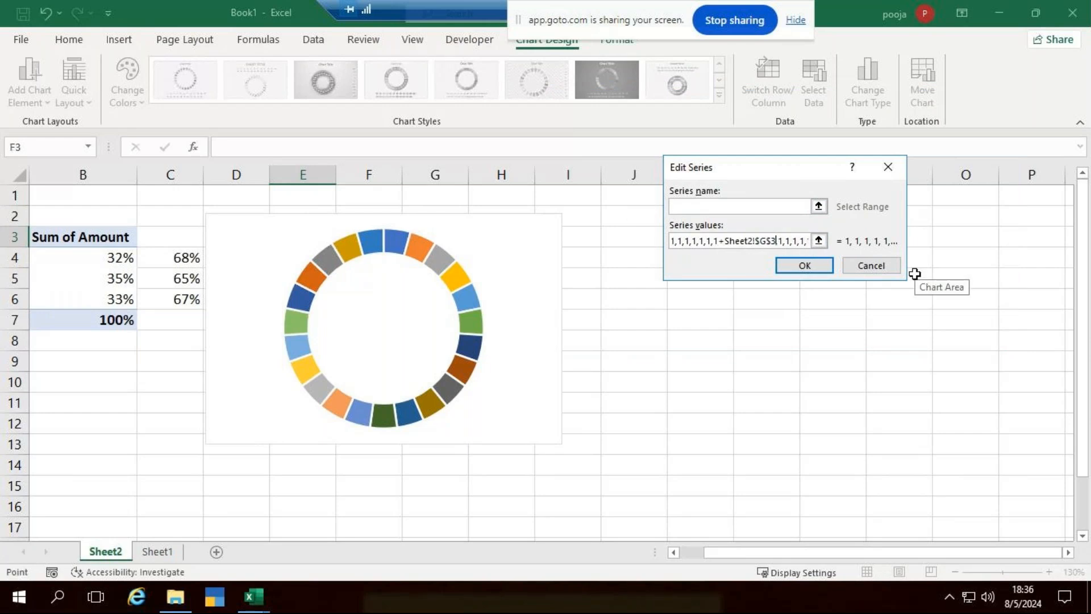
{"action": "key", "text": "BackSpace"}
{"action": "key", "text": "BackSpace"}
{"action": "key", "text": "BackSpace"}
{"action": "key", "text": "BackSpace"}
{"action": "key", "text": "BackSpace"}
{"action": "key", "text": "BackSpace"}
{"action": "key", "text": "BackSpace"}
{"action": "key", "text": "BackSpace"}
{"action": "key", "text": "BackSpace"}
{"action": "key", "text": "BackSpace"}
{"action": "key", "text": "BackSpace"}
{"action": "key", "text": "BackSpace"}
{"action": "key", "text": "BackSpace"}
{"action": "key", "text": "BackSpace"}
{"action": "key", "text": "BackSpace"}
{"action": "key", "text": "BackSpace"}
{"action": "key", "text": "BackSpace"}
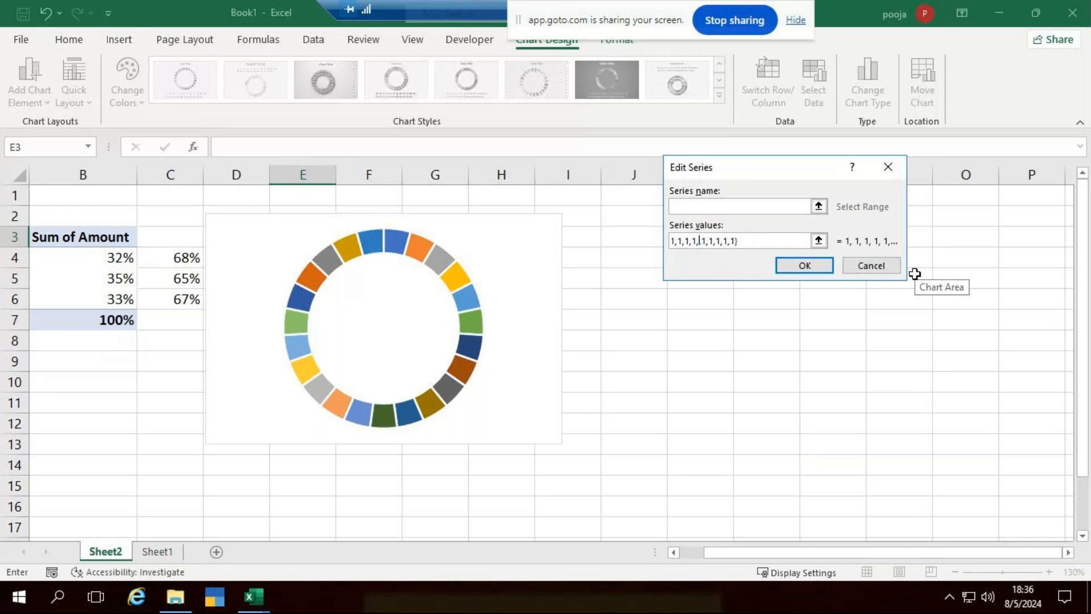
{"action": "key", "text": "Right"}
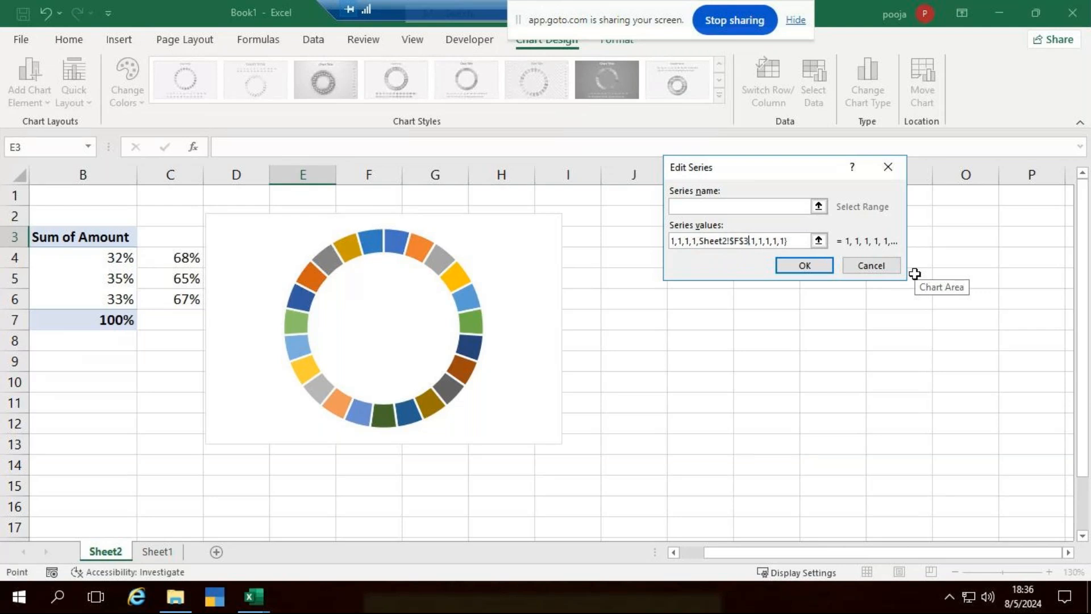
{"action": "key", "text": "BackSpace"}
{"action": "key", "text": "BackSpace"}
{"action": "key", "text": "BackSpace"}
{"action": "key", "text": "BackSpace"}
{"action": "key", "text": "BackSpace"}
{"action": "key", "text": "BackSpace"}
{"action": "key", "text": "BackSpace"}
{"action": "key", "text": "BackSpace"}
{"action": "key", "text": "BackSpace"}
{"action": "key", "text": "BackSpace"}
{"action": "key", "text": "BackSpace"}
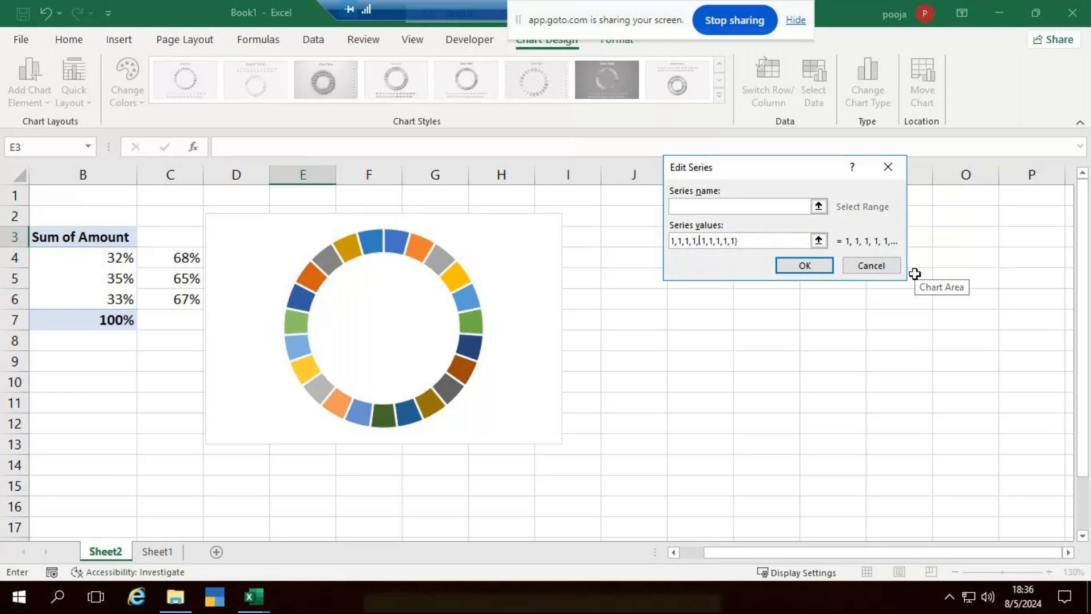
{"action": "left_click", "coordinate": [819, 268]}
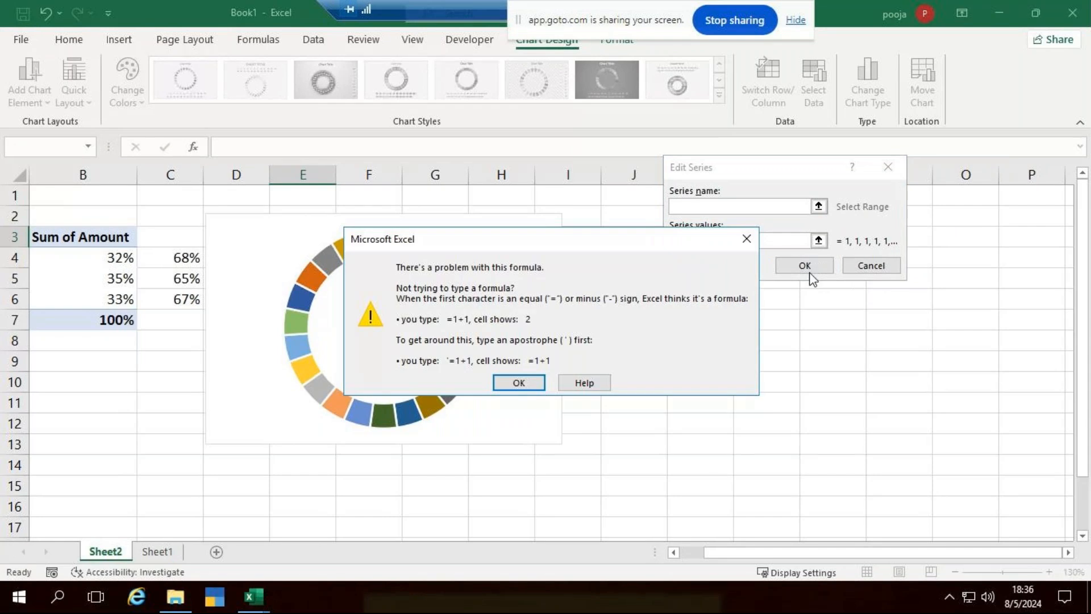
{"action": "left_click", "coordinate": [518, 383]}
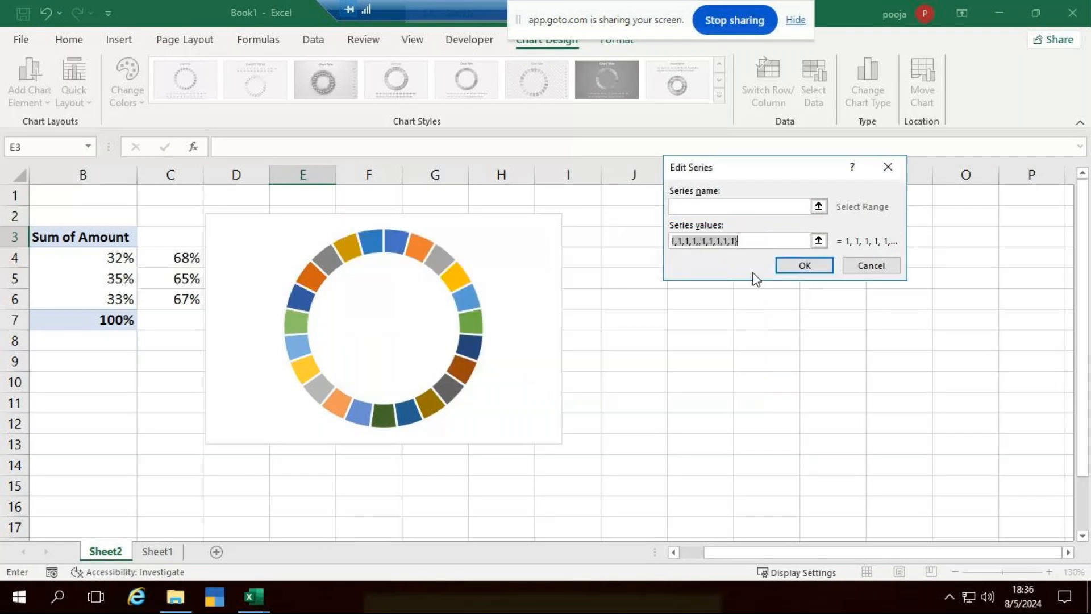
Correct the series values into 20 equal entries and close Select Data Source.
{"action": "left_click", "coordinate": [701, 241]}
{"action": "key", "text": "Right"}
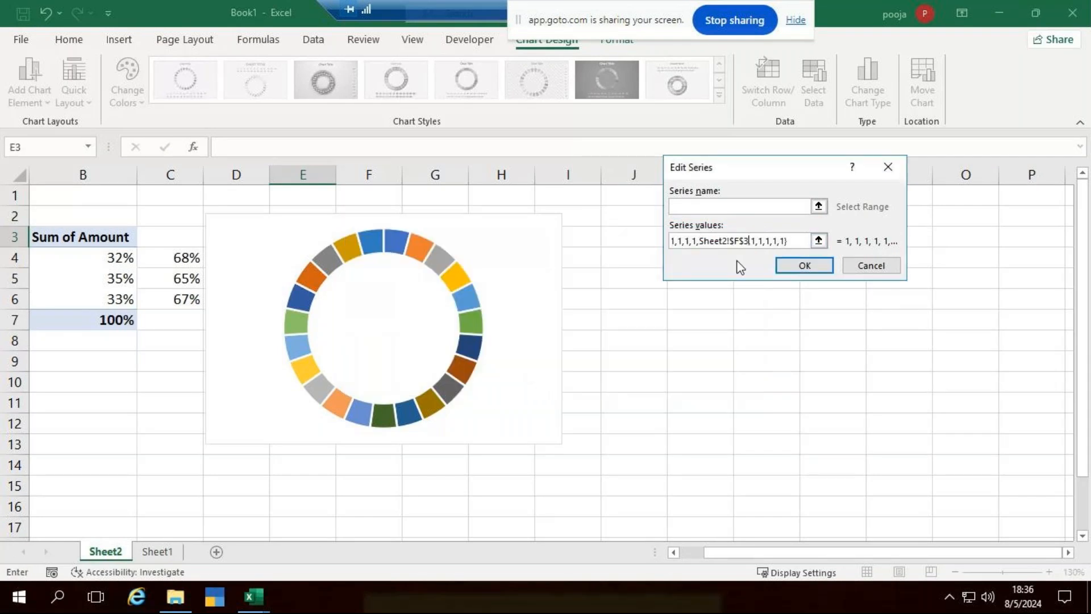
{"action": "key", "text": "BackSpace"}
{"action": "key", "text": "BackSpace"}
{"action": "key", "text": "BackSpace"}
{"action": "key", "text": "BackSpace"}
{"action": "key", "text": "BackSpace"}
{"action": "key", "text": "BackSpace"}
{"action": "key", "text": "BackSpace"}
{"action": "key", "text": "BackSpace"}
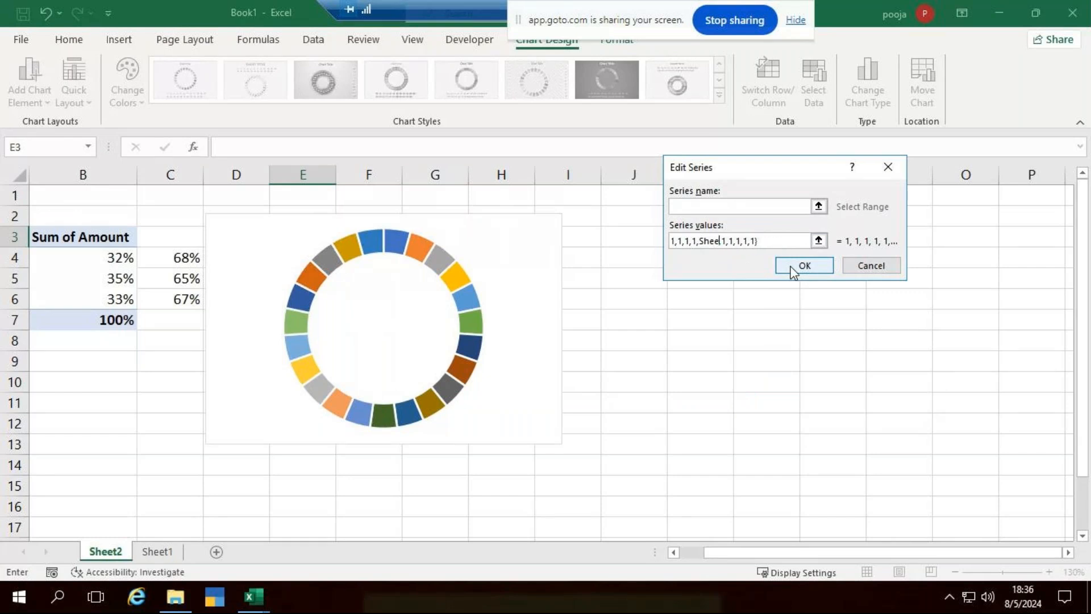
{"action": "key", "text": "BackSpace"}
{"action": "key", "text": "BackSpace"}
{"action": "key", "text": "BackSpace"}
{"action": "key", "text": "Delete"}
{"action": "left_click", "coordinate": [810, 266]}
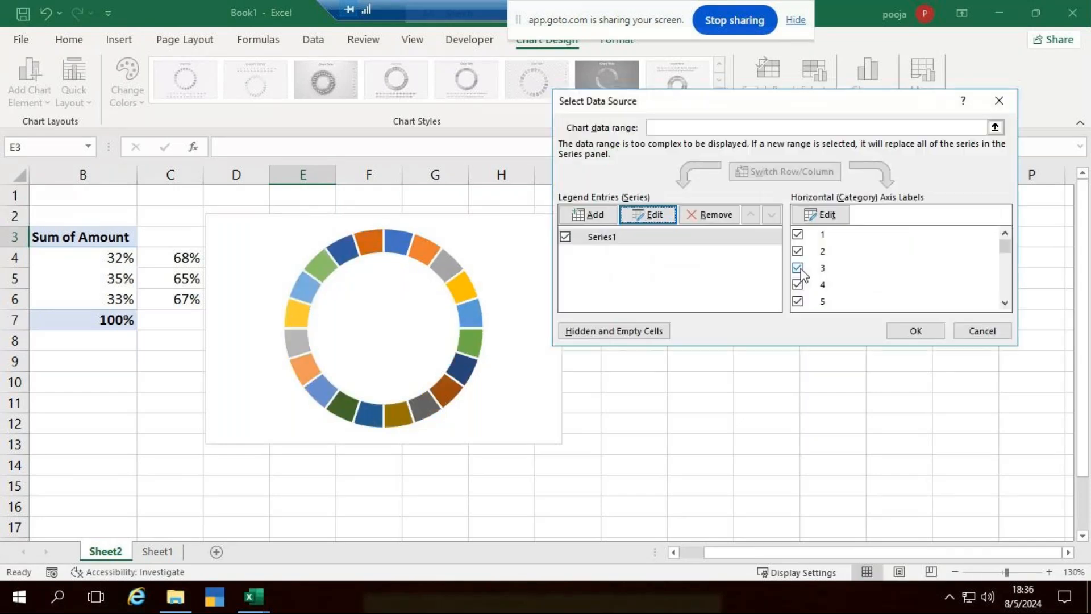
{"action": "left_click", "coordinate": [915, 332]}
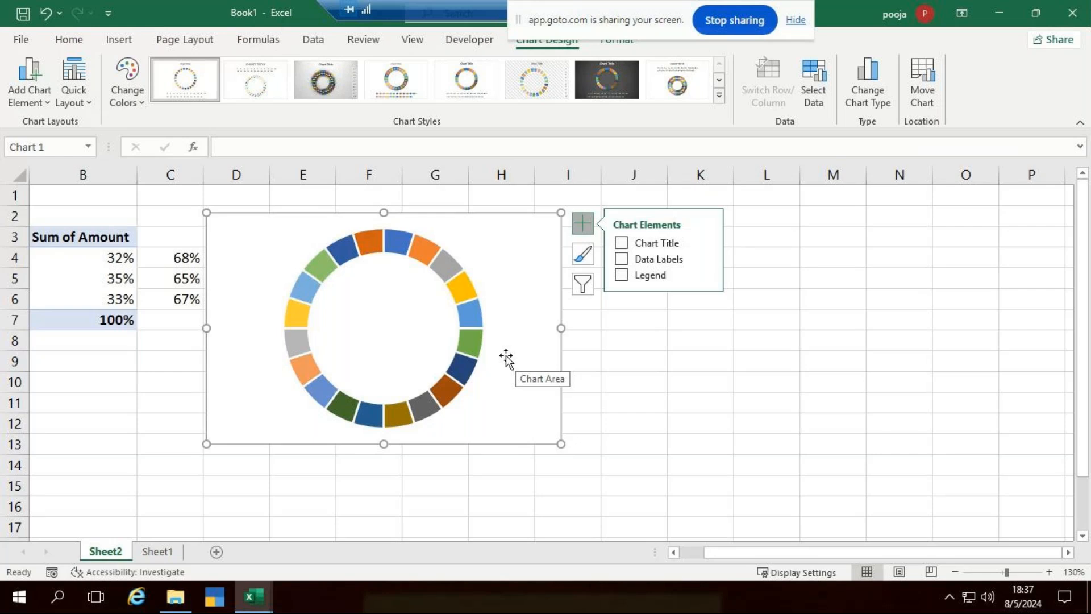
Set the doughnut series' hole size to 65% in Format Data Series.
{"action": "right_click", "coordinate": [453, 285]}
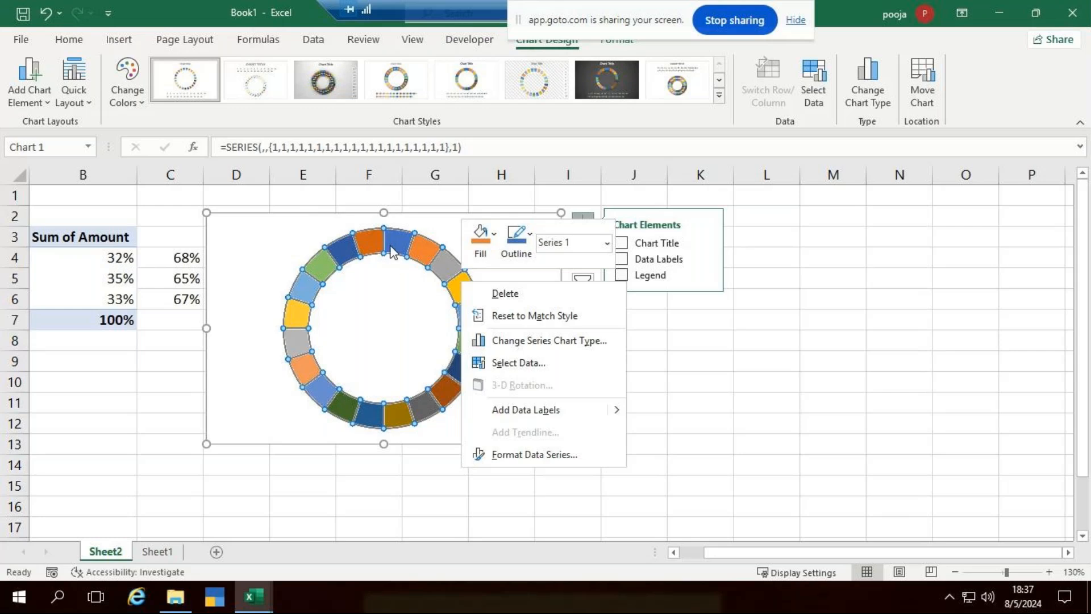
{"action": "left_click", "coordinate": [554, 462]}
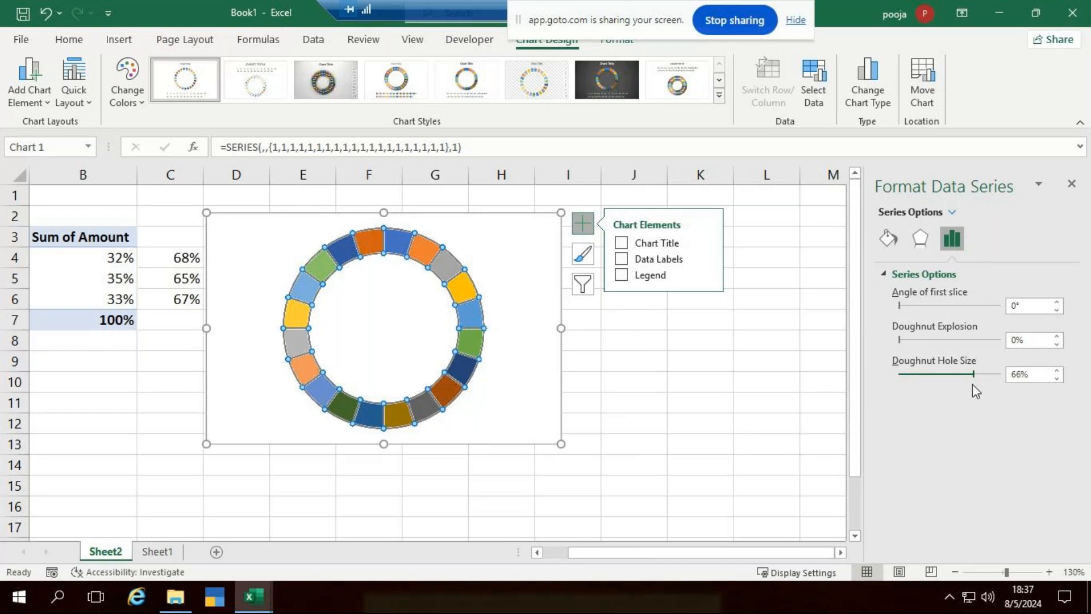
{"action": "left_click_drag", "start_coordinate": [972, 384], "coordinate": [972, 384]}
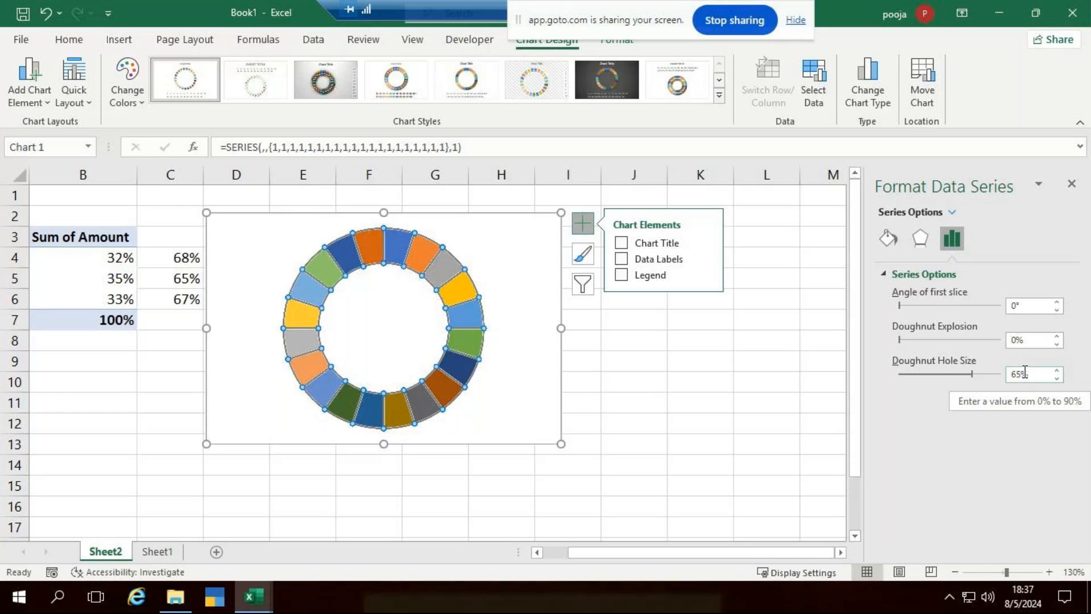
Give all the doughnut slices one solid fill colour in the series fill settings.
{"action": "left_click", "coordinate": [888, 241]}
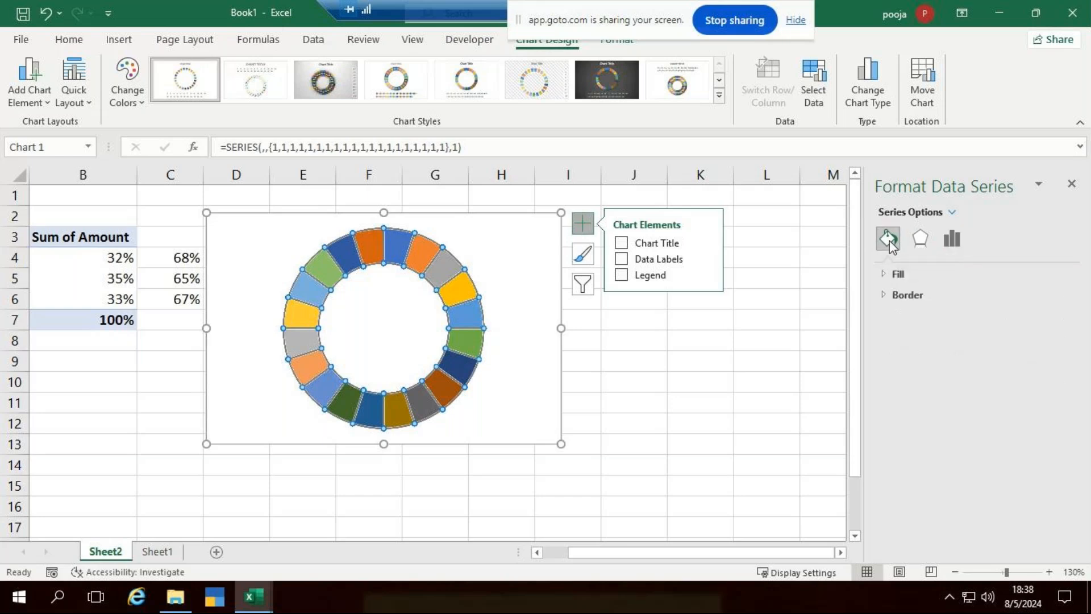
{"action": "left_click", "coordinate": [884, 272]}
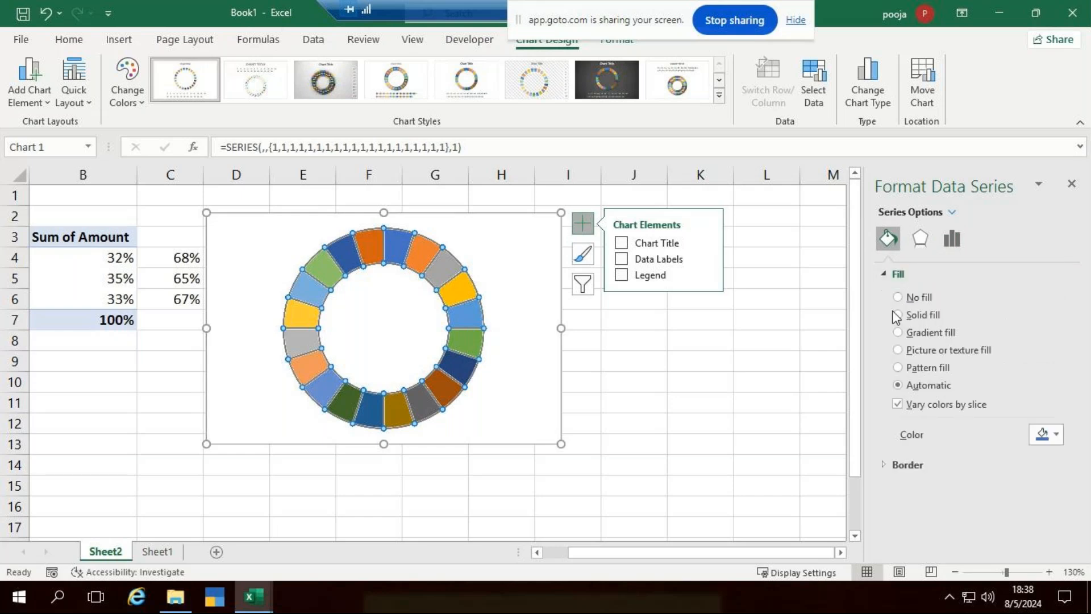
{"action": "left_click", "coordinate": [897, 315]}
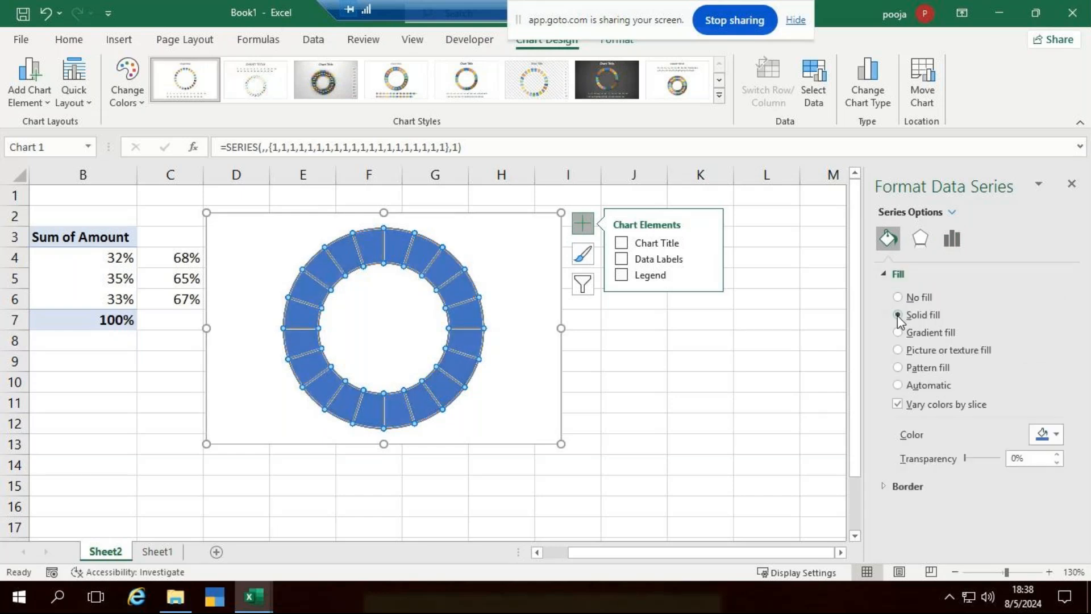
{"action": "left_click", "coordinate": [1058, 437]}
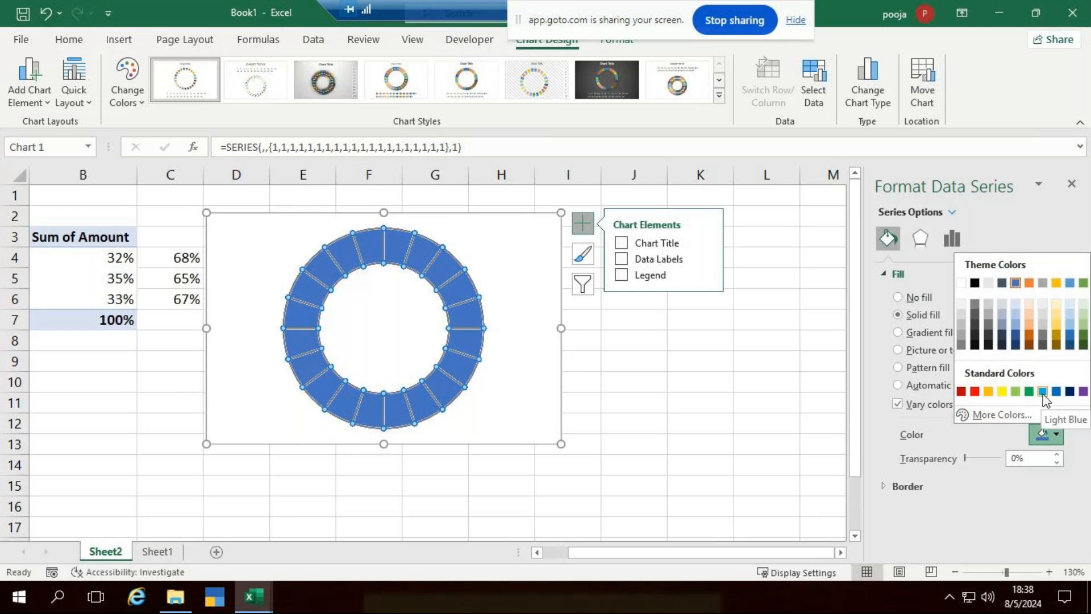
Pick a light bright green from the Standard colour palette for the segments.
{"action": "left_click", "coordinate": [1000, 414]}
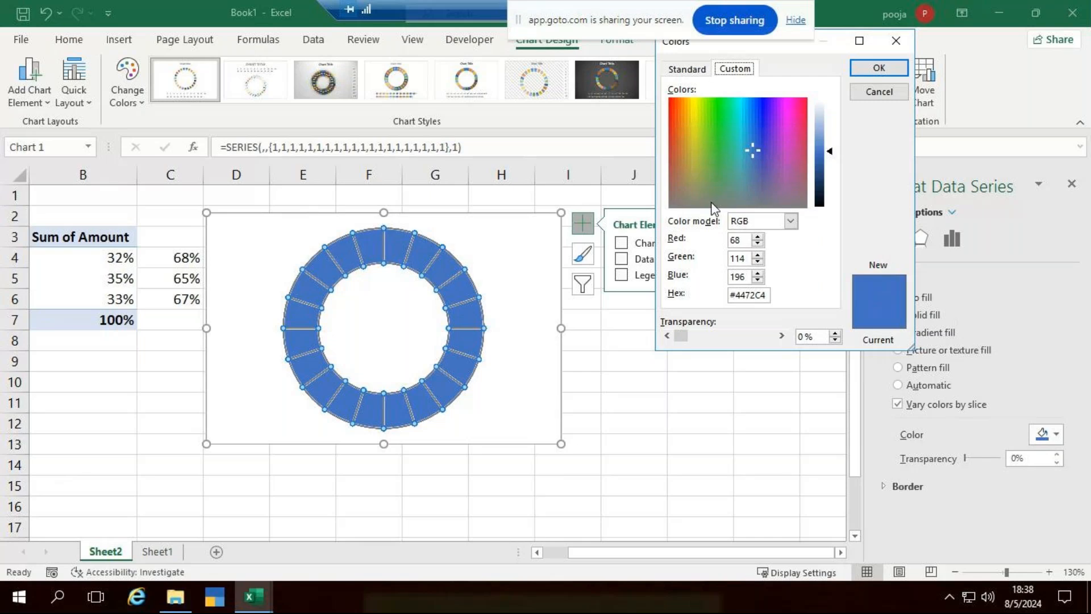
{"action": "left_click", "coordinate": [697, 71]}
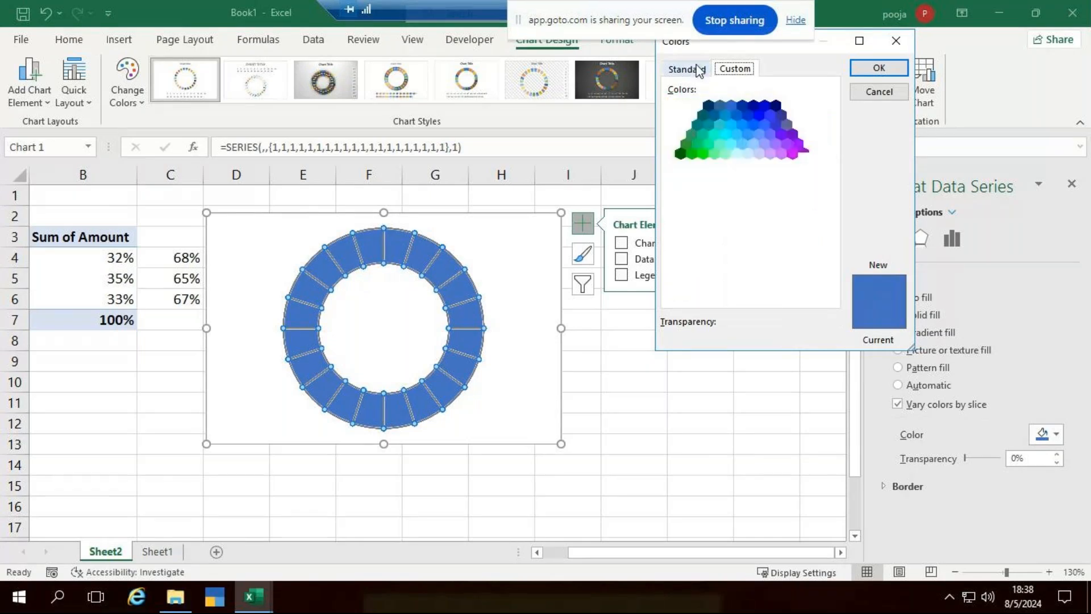
{"action": "left_click", "coordinate": [759, 173]}
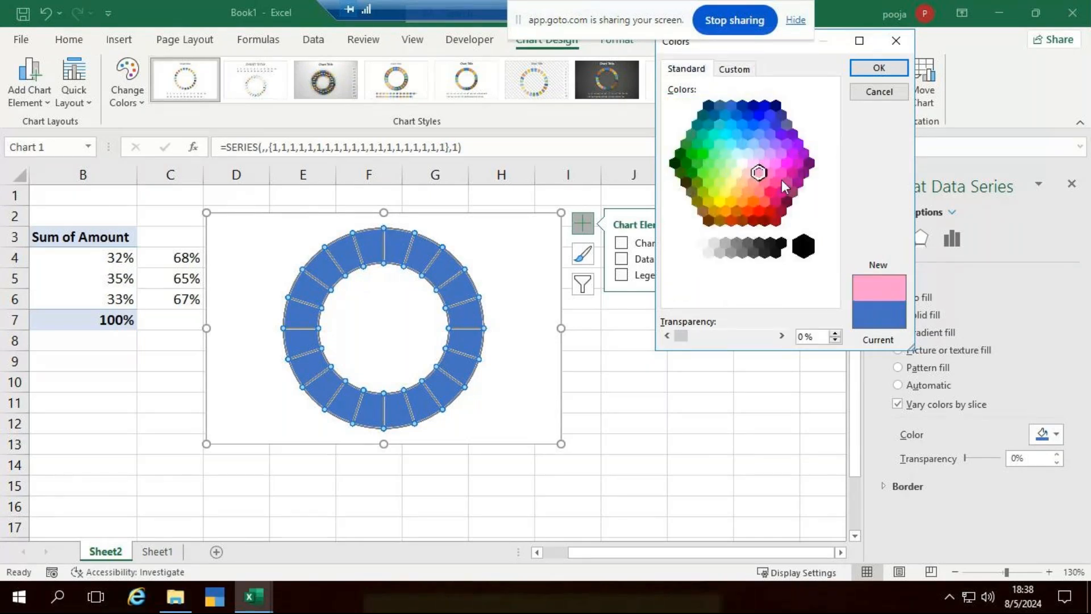
{"action": "left_click", "coordinate": [781, 174]}
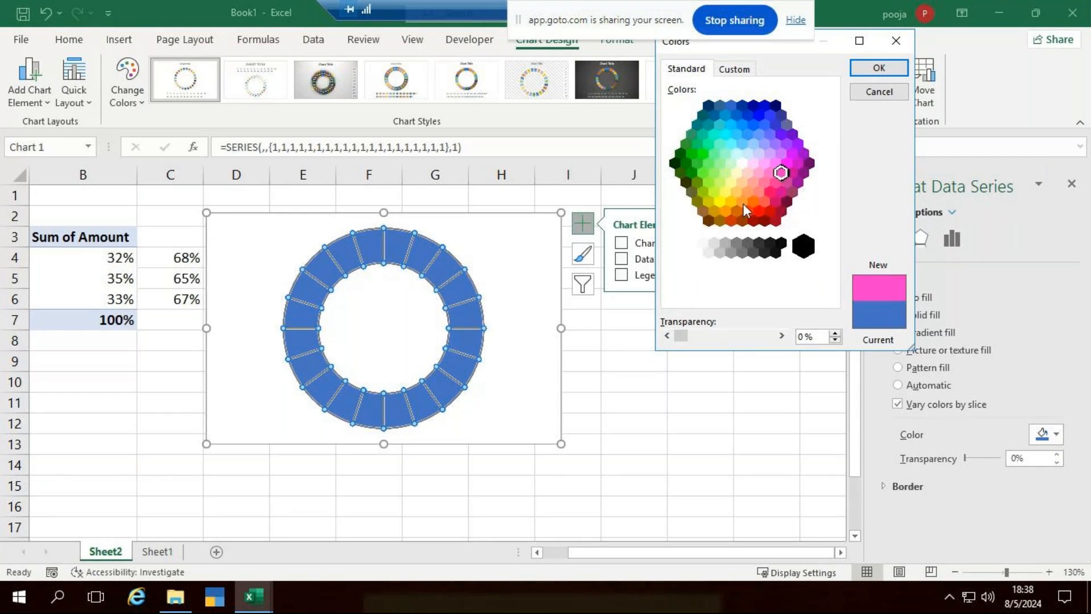
{"action": "left_click", "coordinate": [747, 211]}
{"action": "left_click", "coordinate": [752, 183]}
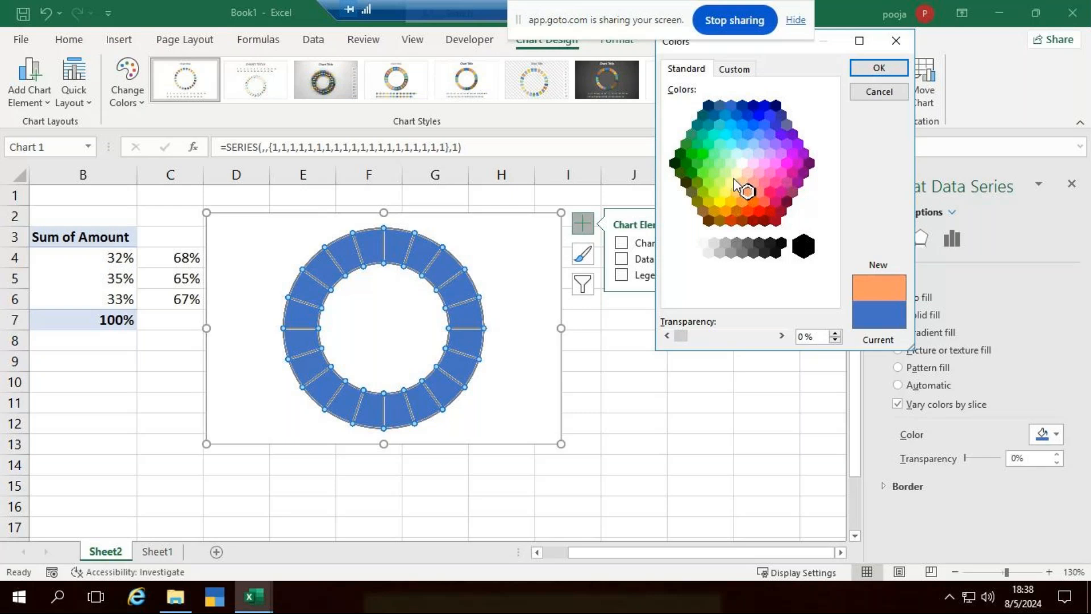
{"action": "left_click", "coordinate": [704, 152]}
{"action": "left_click", "coordinate": [702, 172]}
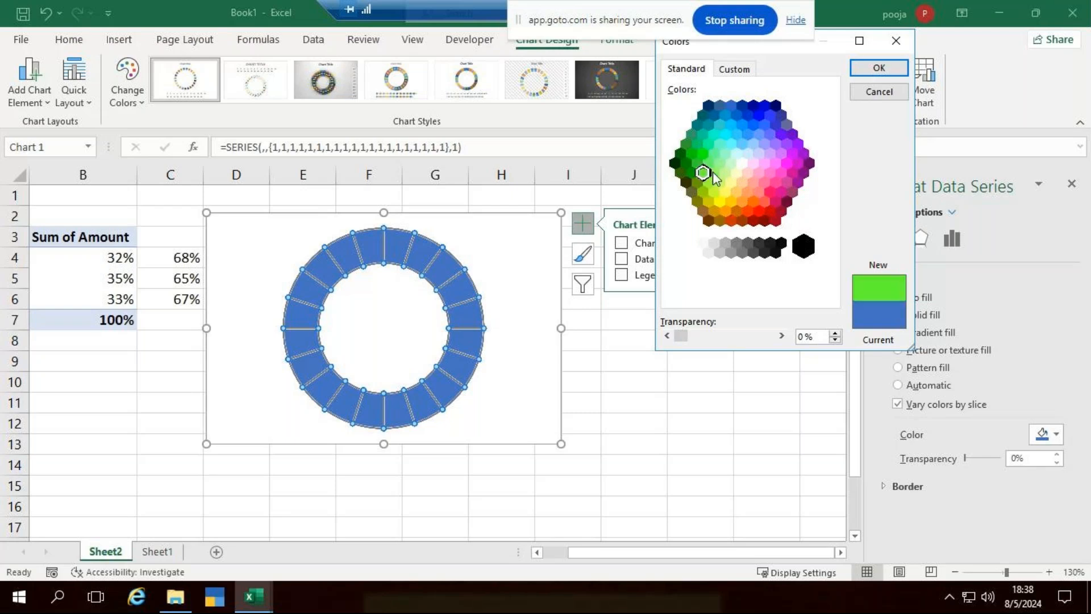
{"action": "left_click", "coordinate": [884, 68]}
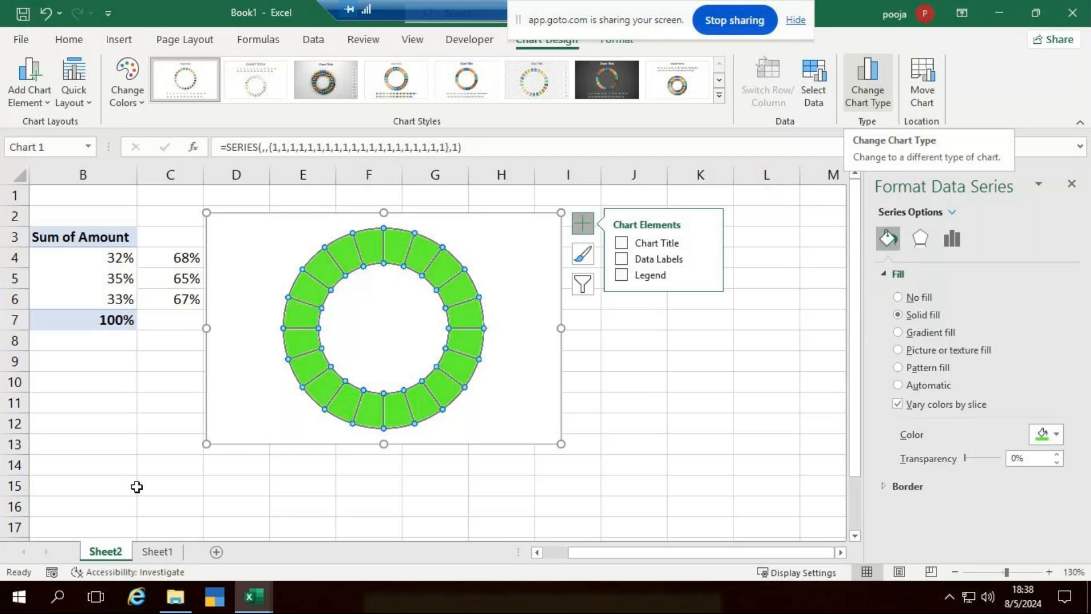
{"action": "left_click", "coordinate": [372, 329]}
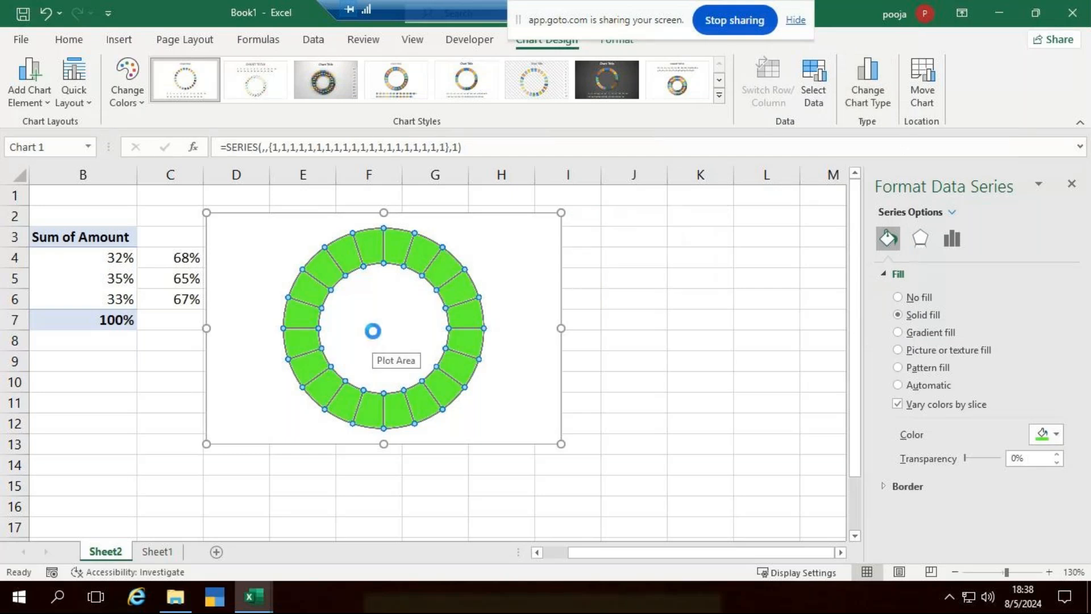
{"action": "scroll", "coordinate": [372, 331], "scroll_direction": "down", "scroll_amount": 2}
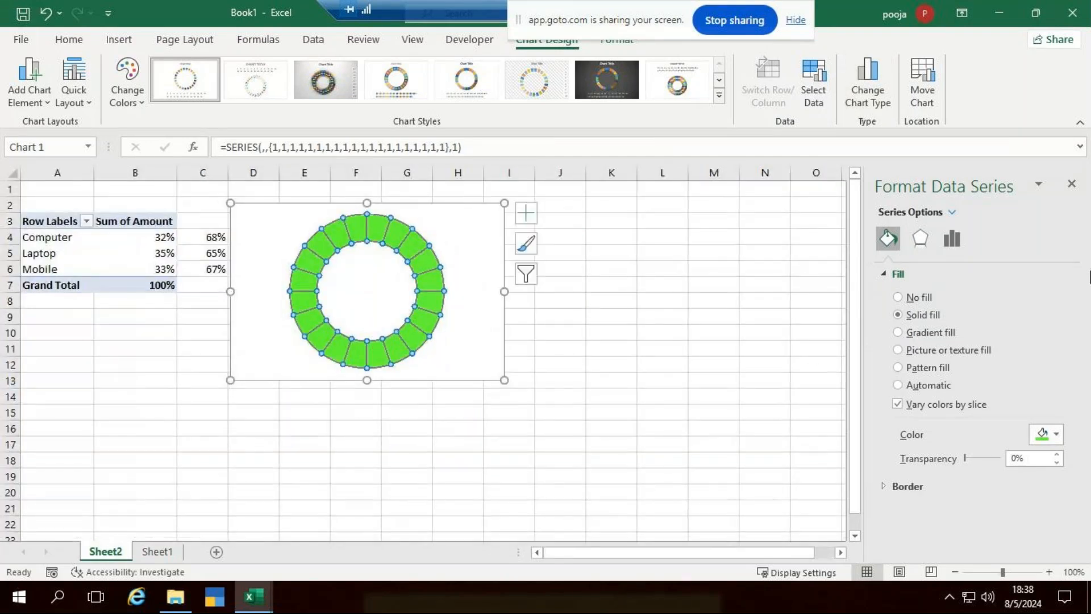
{"action": "left_click", "coordinate": [1072, 184]}
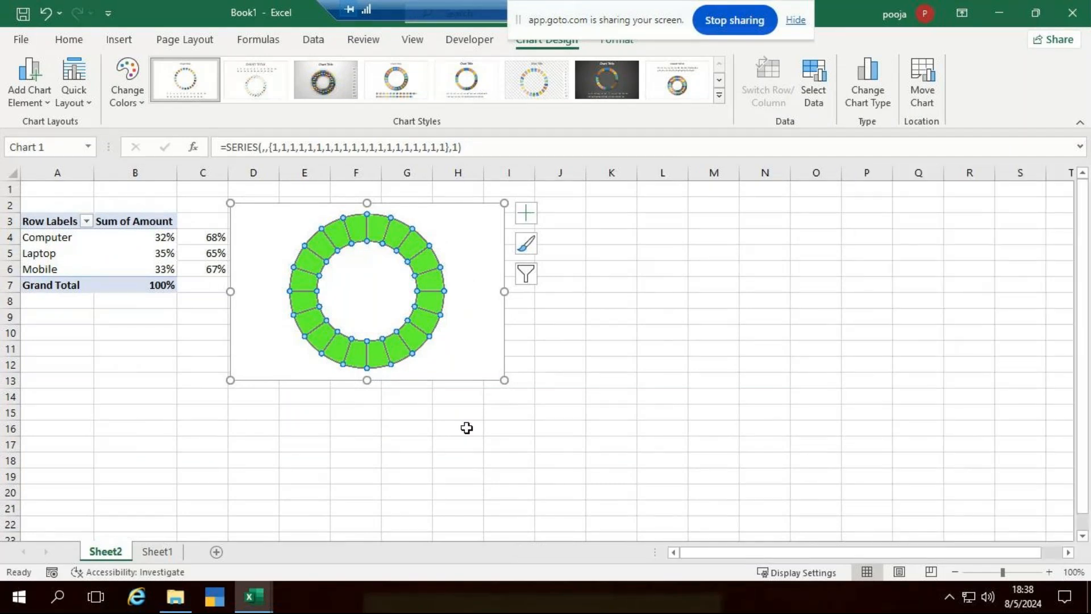
{"action": "left_click", "coordinate": [488, 359]}
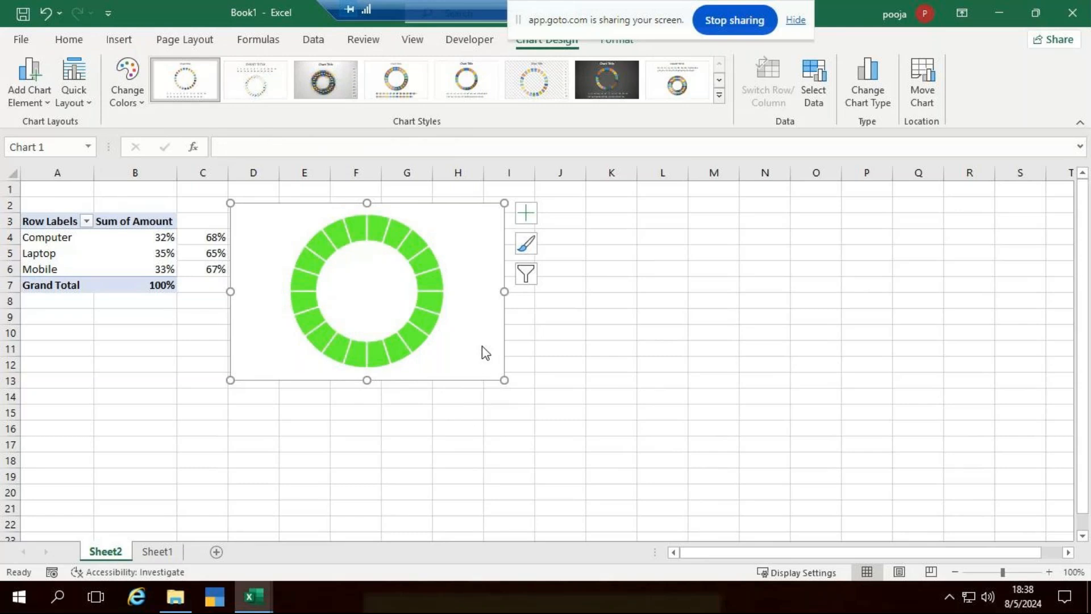
{"action": "right_click", "coordinate": [483, 347]}
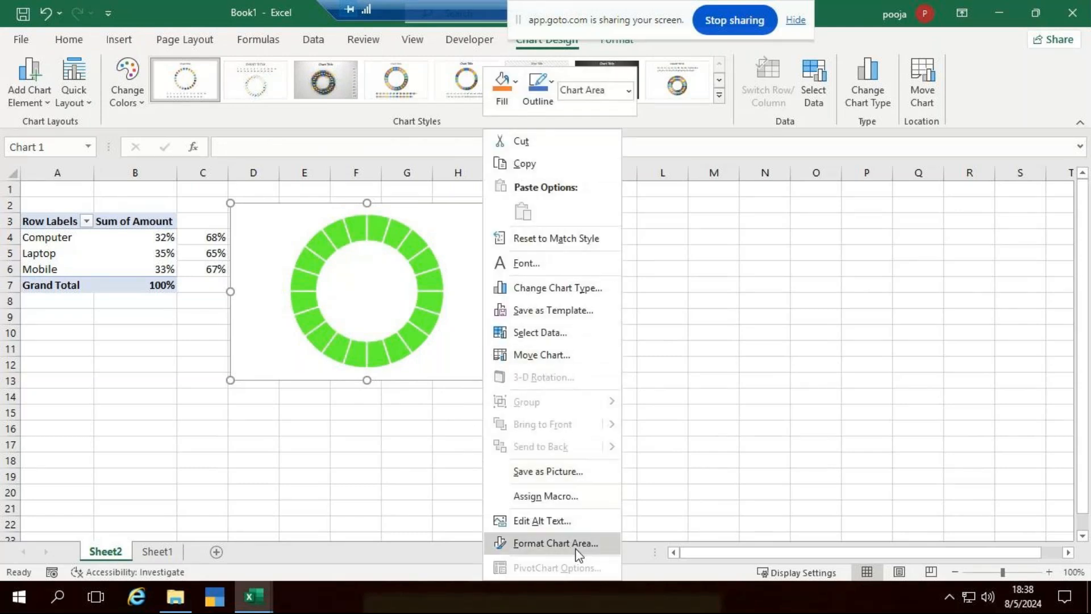
{"action": "left_click", "coordinate": [555, 543]}
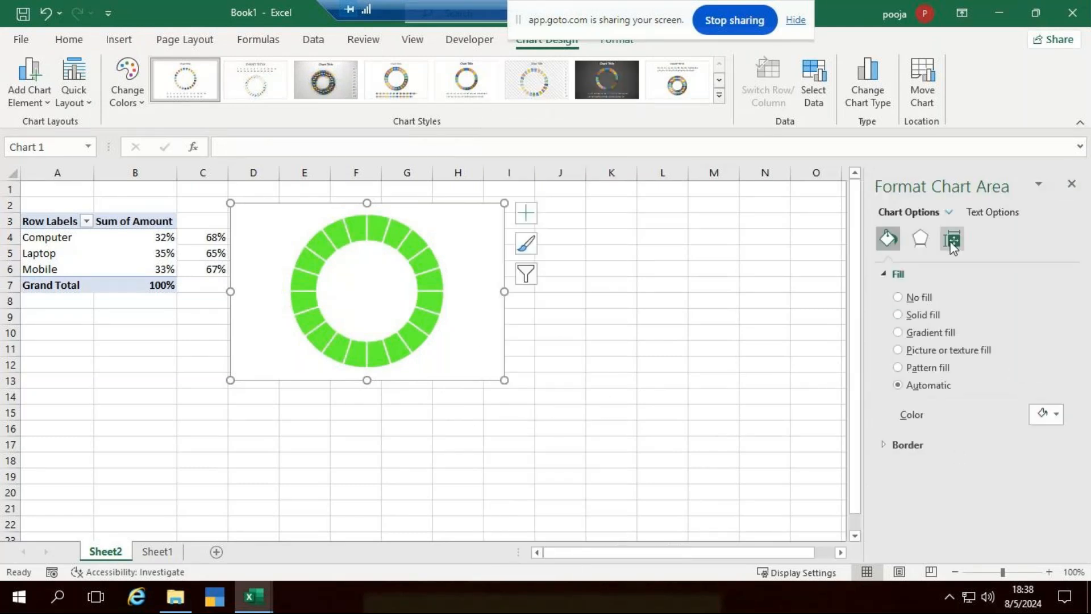
{"action": "left_click", "coordinate": [950, 240]}
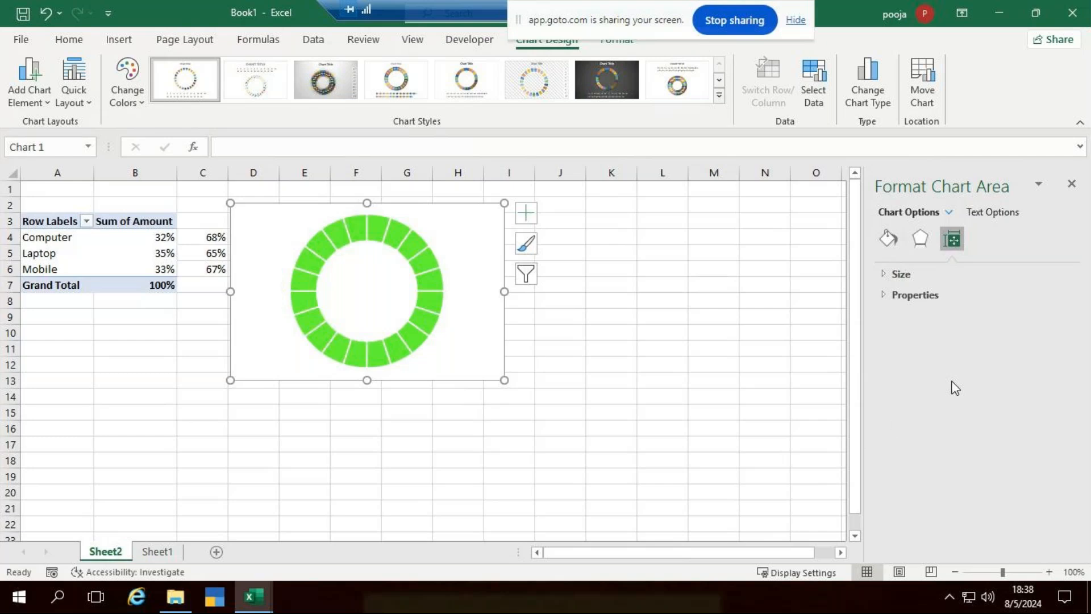
{"action": "left_click", "coordinate": [880, 296]}
{"action": "left_click", "coordinate": [881, 292]}
{"action": "left_click", "coordinate": [885, 274]}
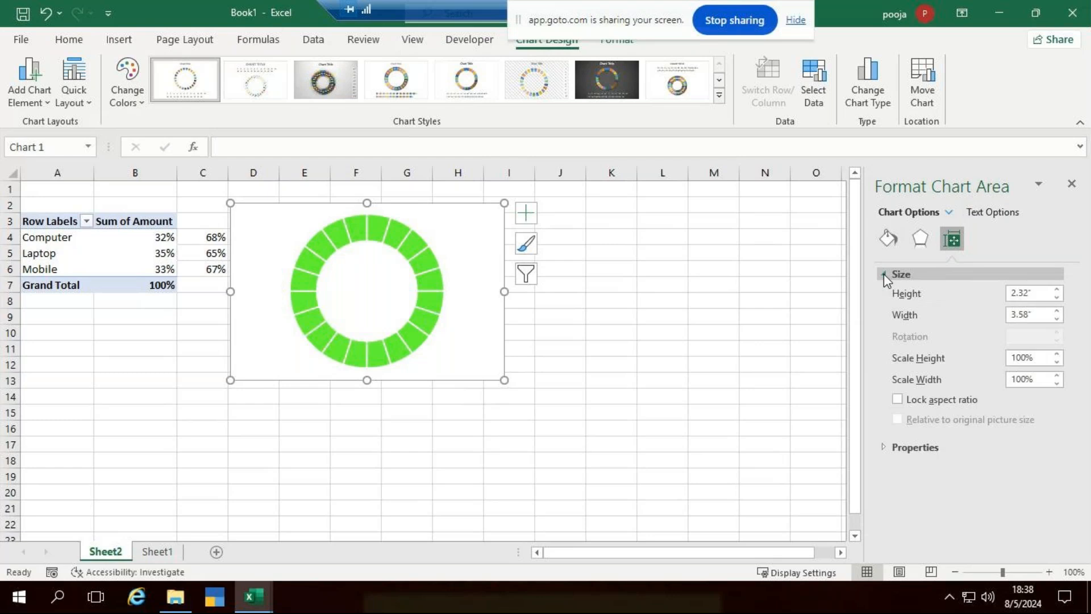
{"action": "left_click", "coordinate": [884, 274]}
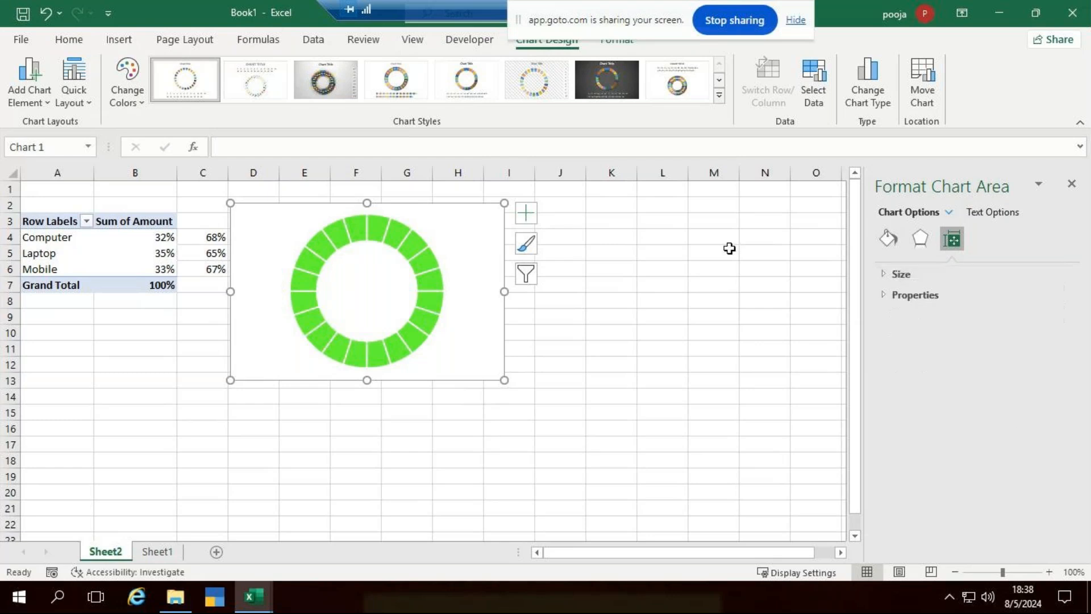
{"action": "left_click", "coordinate": [423, 261]}
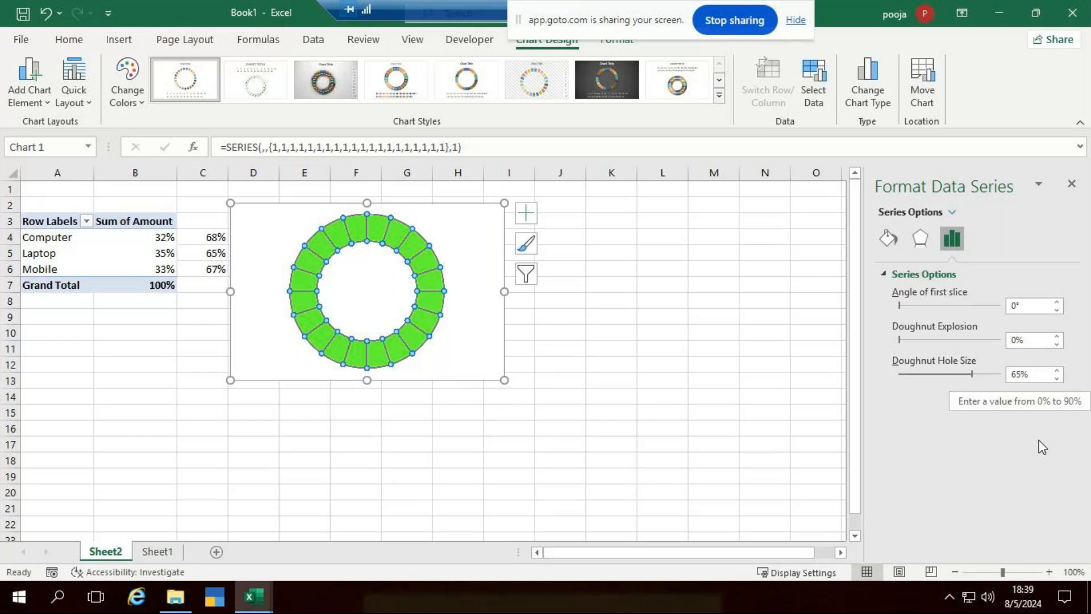
Fill the doughnut segments Dark Blue from Standard Colors, then select the chart area.
{"action": "left_click", "coordinate": [890, 238]}
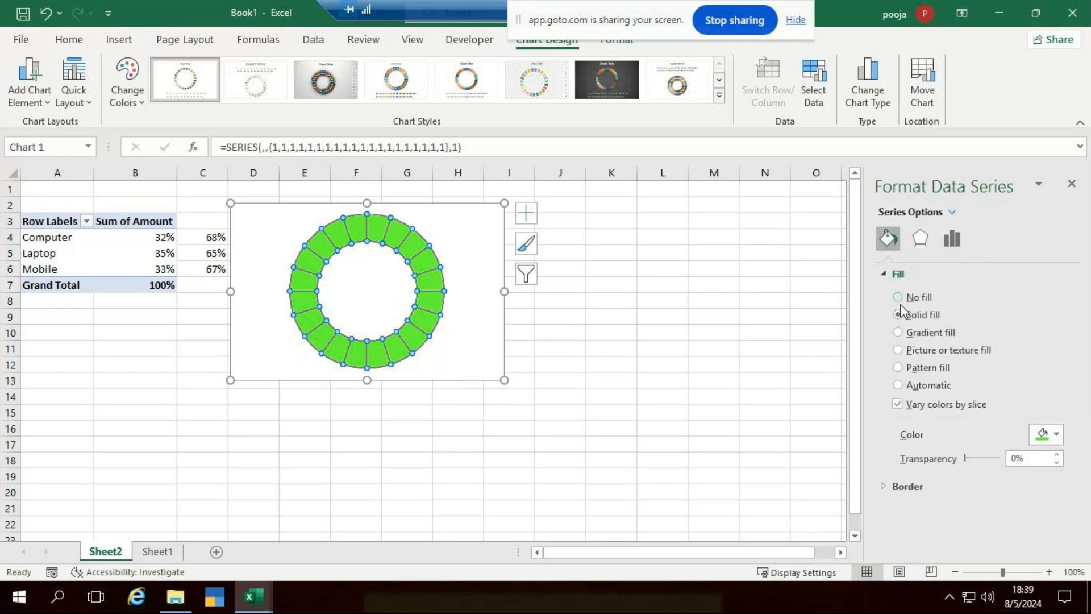
{"action": "left_click", "coordinate": [1059, 438]}
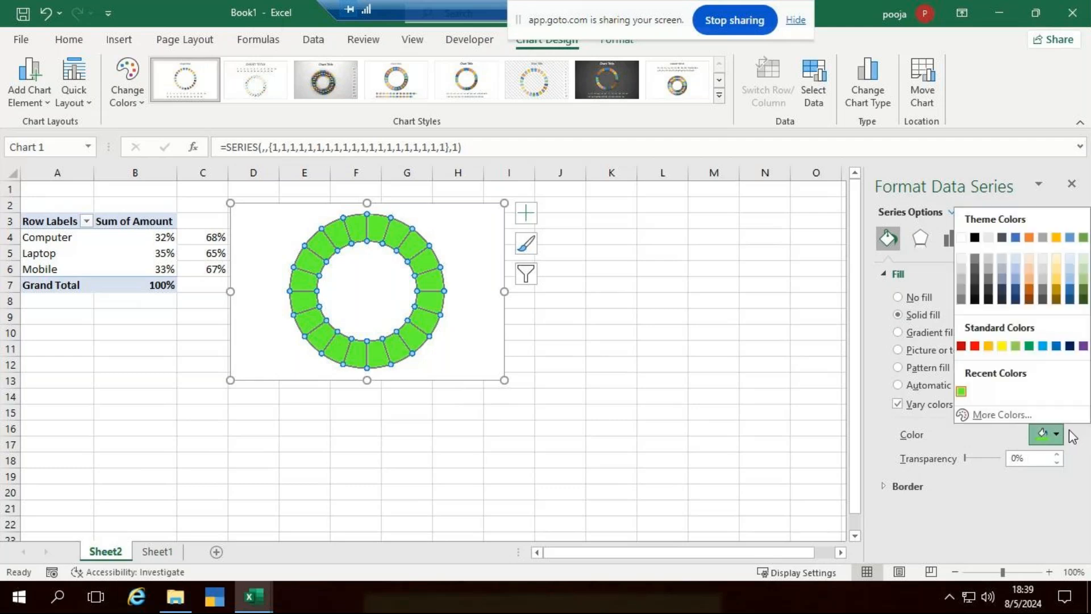
{"action": "left_click", "coordinate": [1073, 348]}
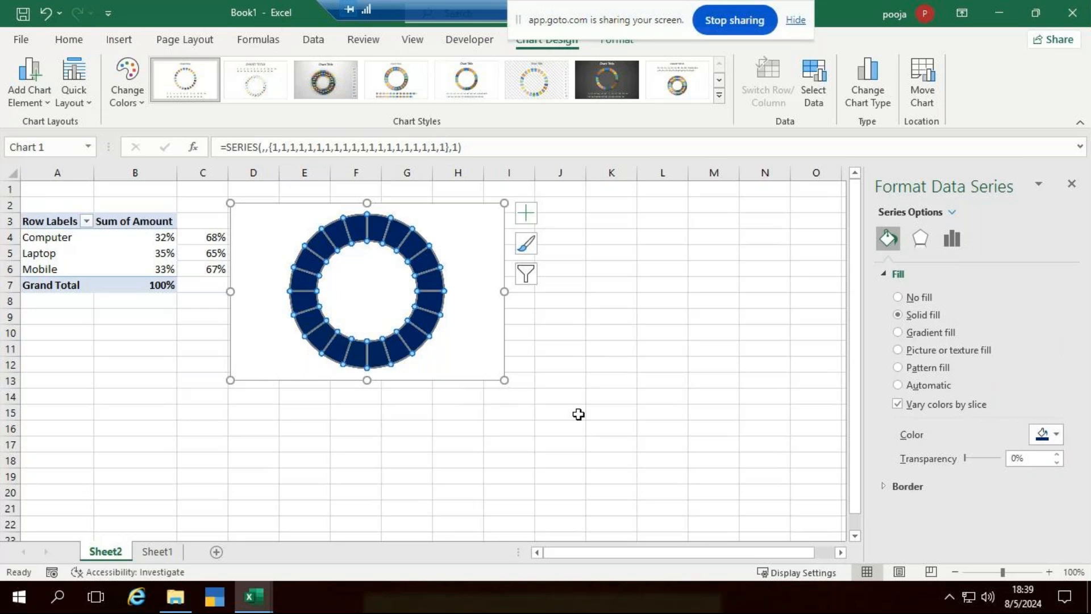
{"action": "left_click", "coordinate": [462, 346]}
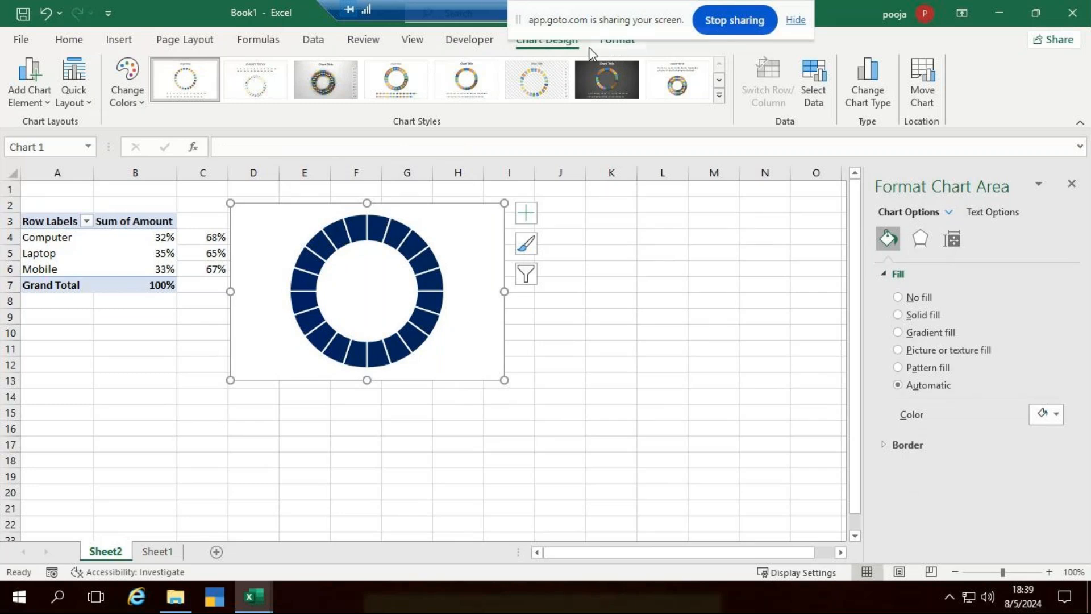
{"action": "left_click", "coordinate": [615, 41]}
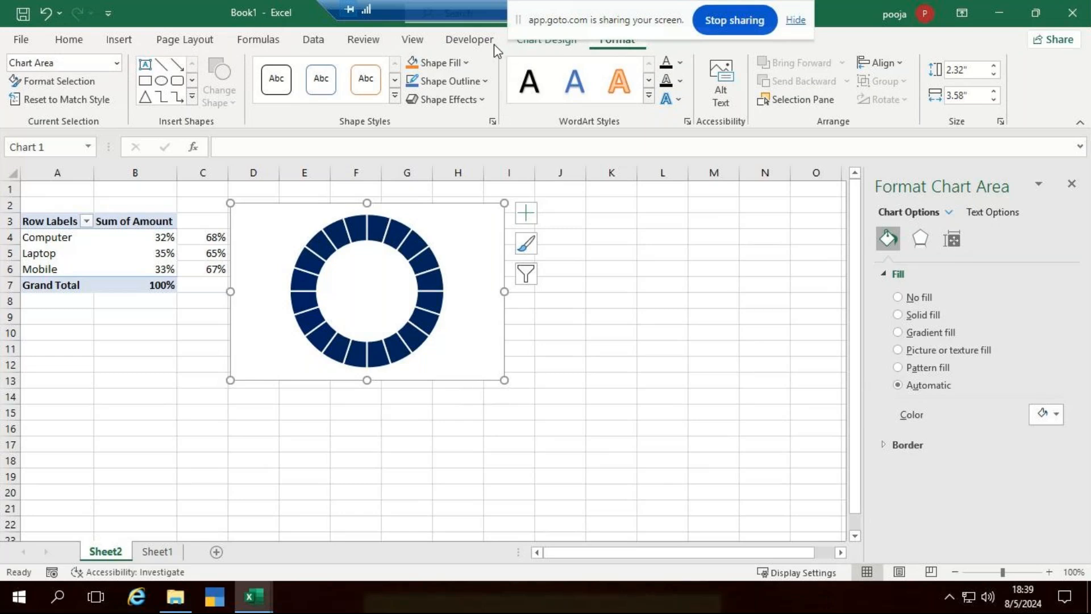
Set the chart area's Shape Fill to No Fill and Shape Outline to No Outline.
{"action": "left_click", "coordinate": [467, 64]}
{"action": "left_click", "coordinate": [441, 304]}
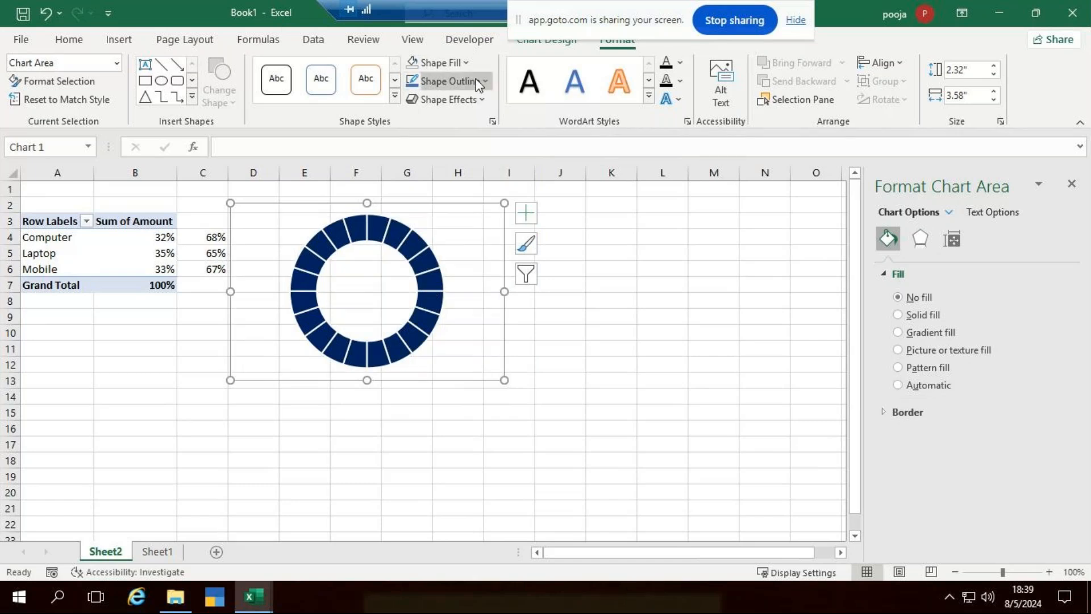
{"action": "left_click", "coordinate": [479, 83]}
{"action": "left_click", "coordinate": [455, 326]}
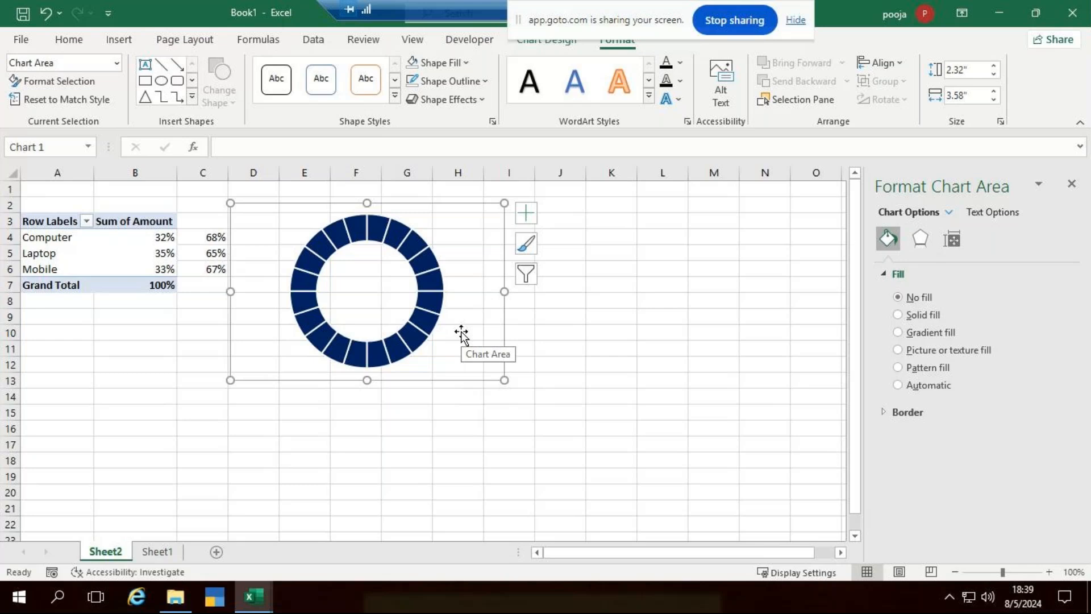
Narrow the chart from 3.58 to 3.05 inches wide.
{"action": "left_click", "coordinate": [1074, 187]}
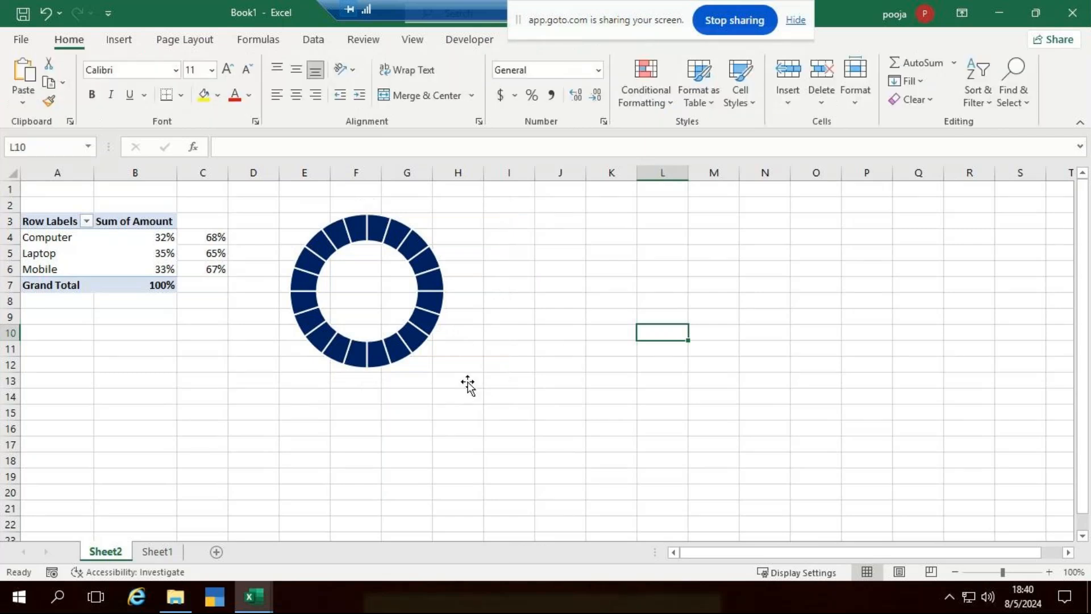
{"action": "left_click", "coordinate": [412, 335]}
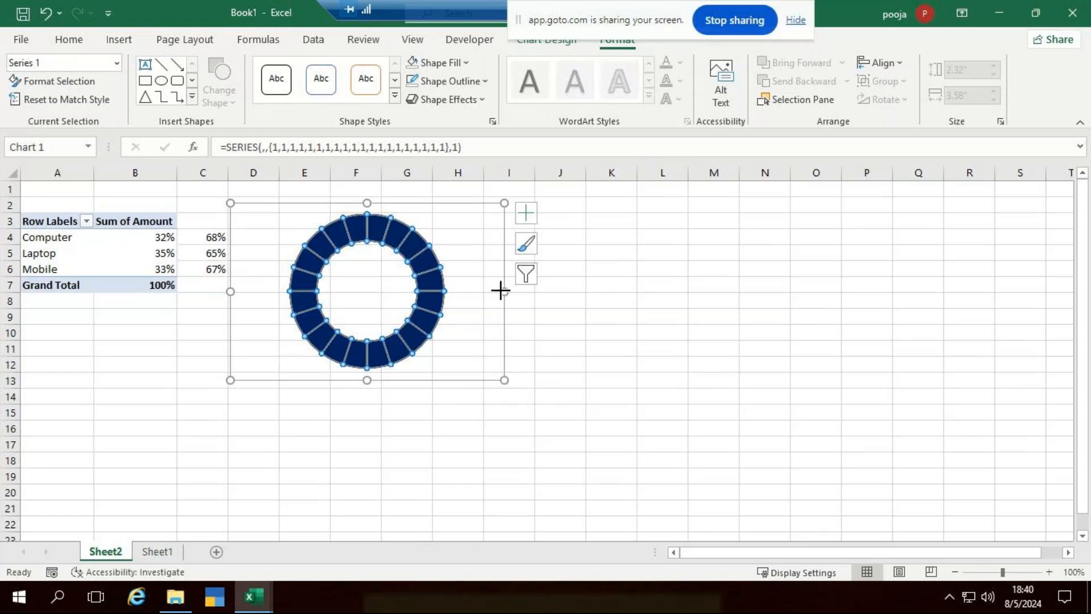
{"action": "left_click", "coordinate": [460, 291]}
{"action": "left_click_drag", "start_coordinate": [461, 292], "coordinate": [463, 292]}
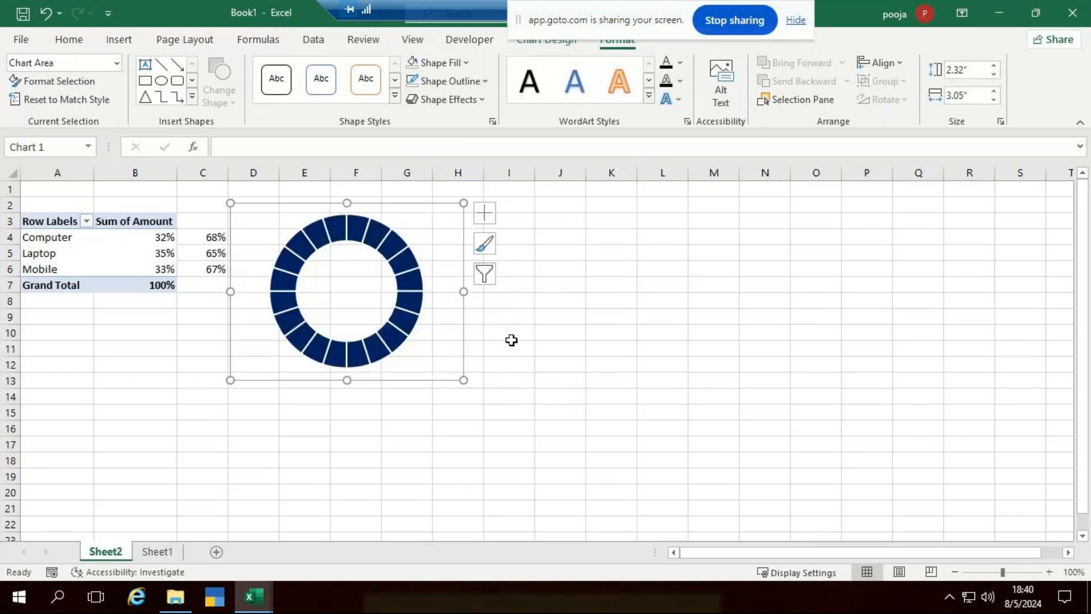
Recheck the chart area's fill and make sure it has no border, then deselect the chart.
{"action": "double_click", "coordinate": [442, 229]}
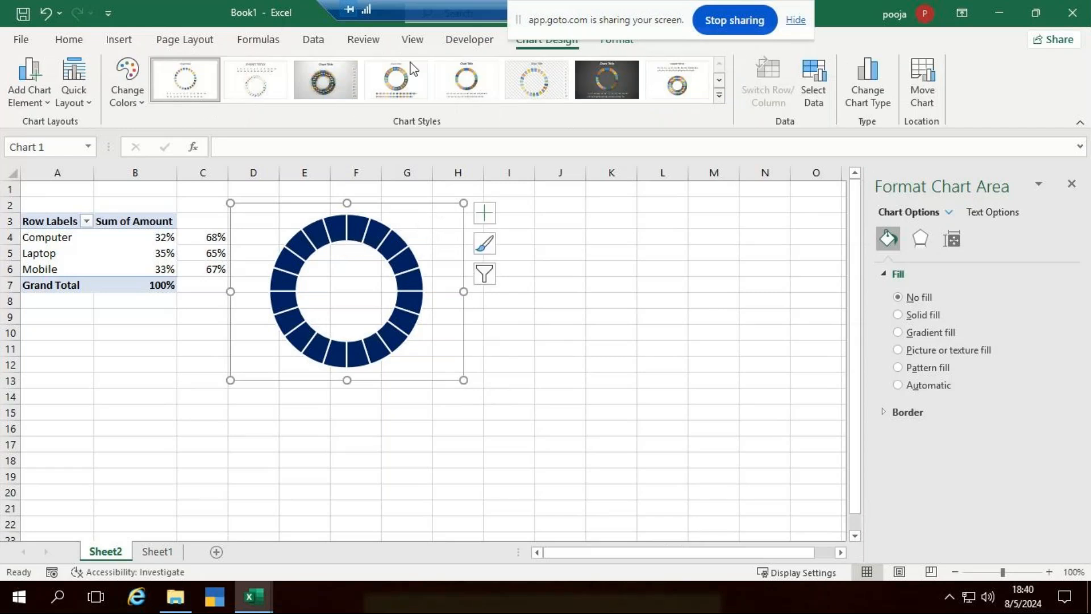
{"action": "left_click", "coordinate": [623, 44]}
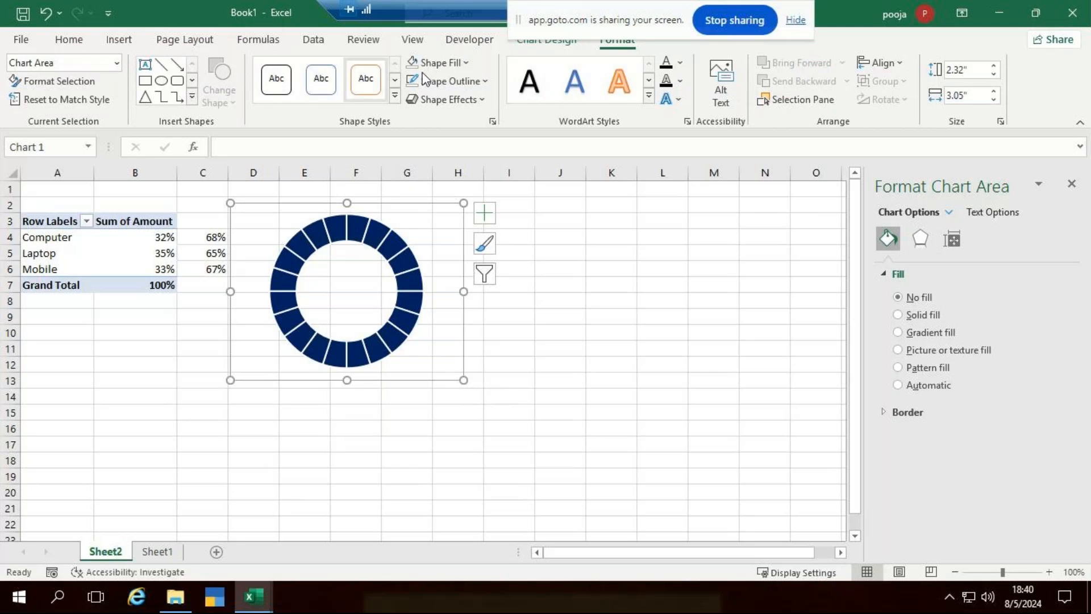
{"action": "left_click", "coordinate": [463, 67]}
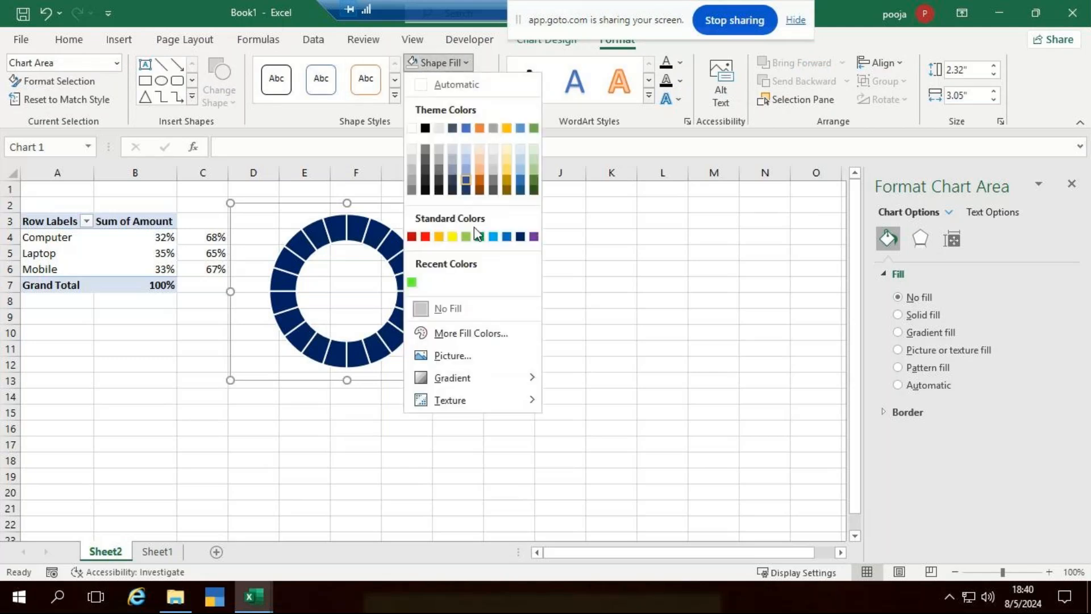
{"action": "left_click", "coordinate": [647, 292]}
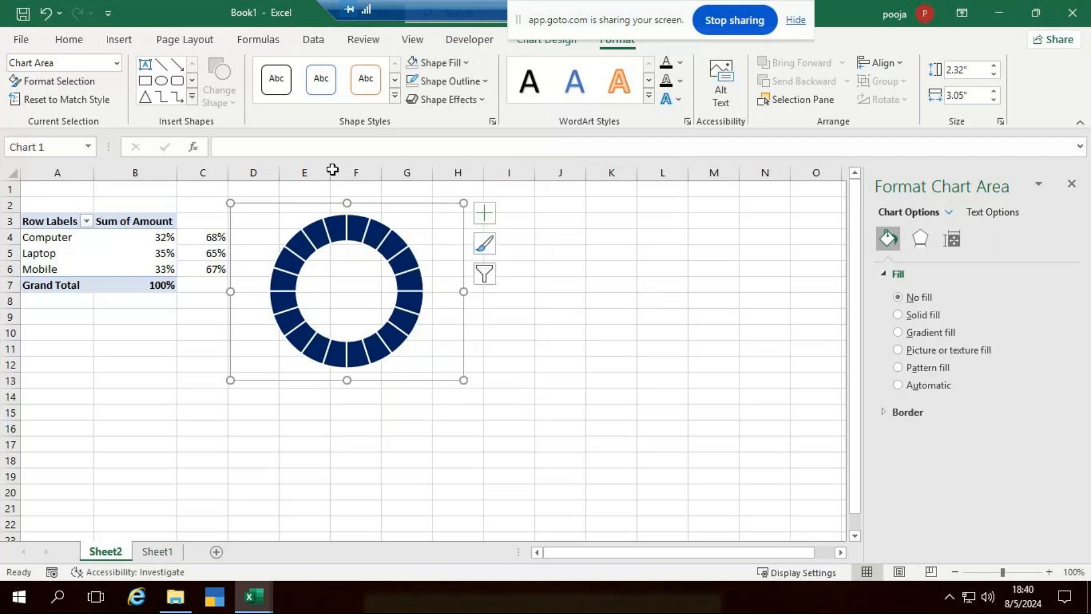
{"action": "left_click", "coordinate": [478, 80]}
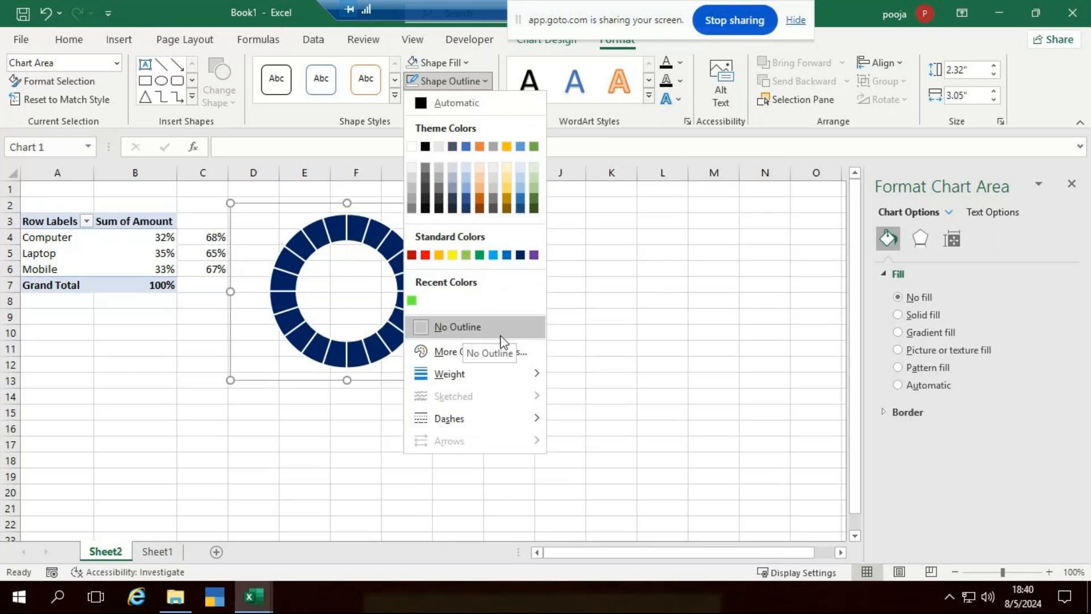
{"action": "left_click", "coordinate": [597, 346]}
{"action": "left_click", "coordinate": [710, 300]}
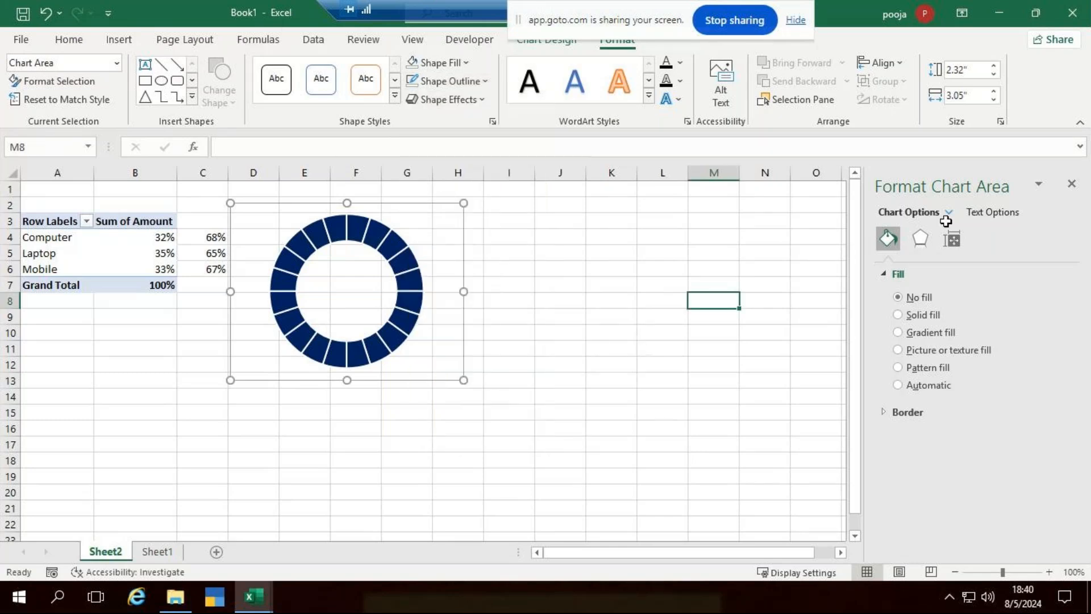
{"action": "left_click", "coordinate": [1068, 186]}
{"action": "left_click", "coordinate": [560, 412]}
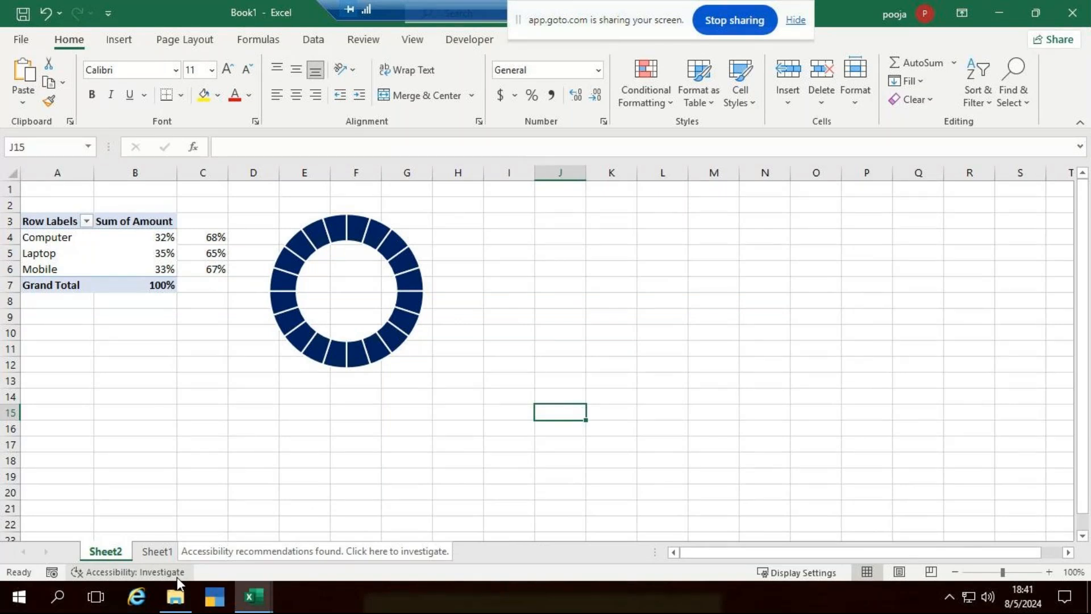
Copy the navy doughnut chart and paste copies at cells J2 and P2.
{"action": "left_click", "coordinate": [408, 340]}
{"action": "left_click", "coordinate": [407, 340]}
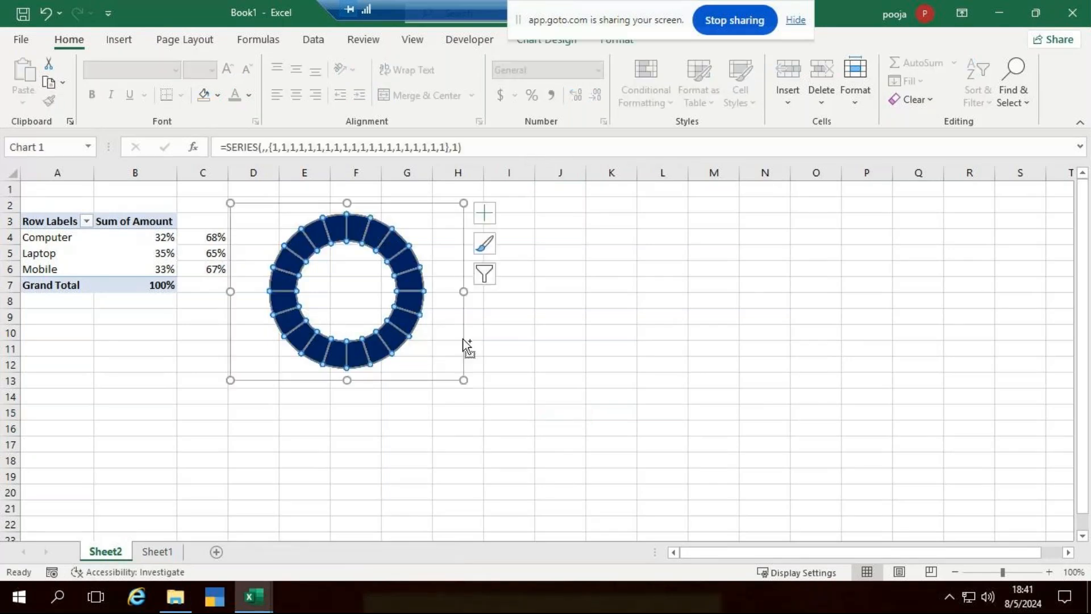
{"action": "key", "text": "ctrl+c"}
{"action": "left_click", "coordinate": [548, 206]}
{"action": "key", "text": "ctrl+v"}
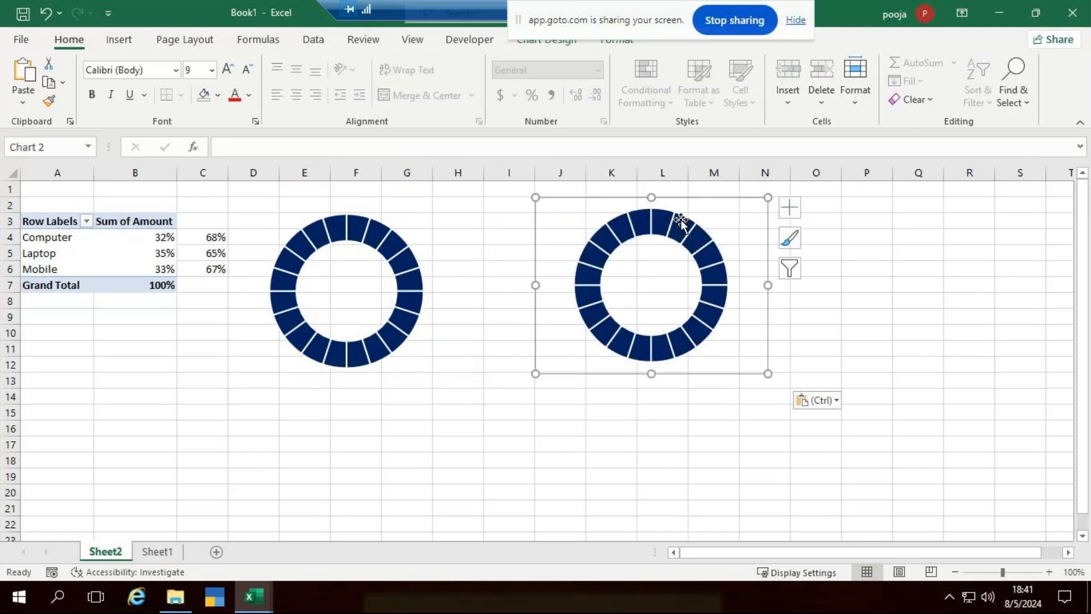
{"action": "left_click", "coordinate": [844, 205]}
{"action": "key", "text": "ctrl+v"}
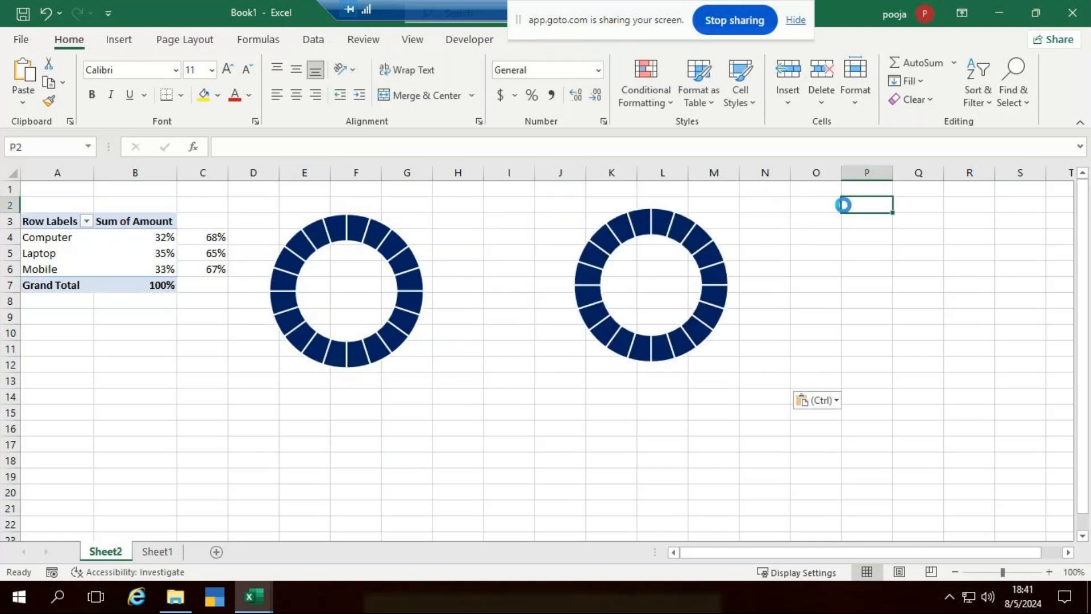
Select the middle chart, undoing an accidental shift of its ring.
{"action": "left_click", "coordinate": [658, 280]}
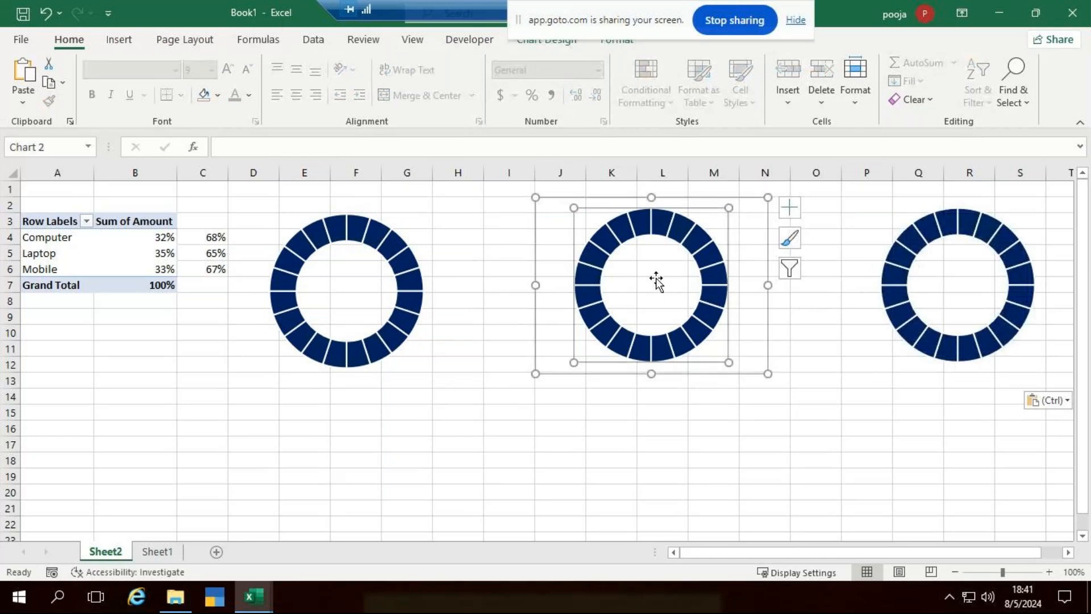
{"action": "left_click", "coordinate": [558, 208]}
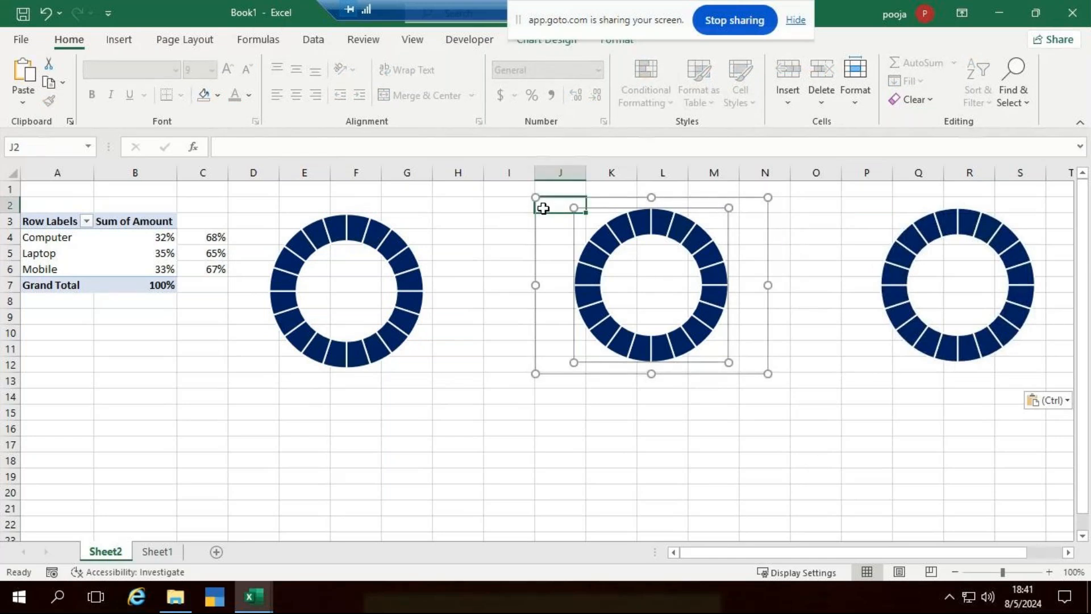
{"action": "left_click", "coordinate": [816, 476]}
{"action": "left_click", "coordinate": [764, 252]}
{"action": "left_click", "coordinate": [679, 205]}
{"action": "left_click", "coordinate": [661, 214]}
{"action": "left_click_drag", "start_coordinate": [593, 211], "coordinate": [576, 219]}
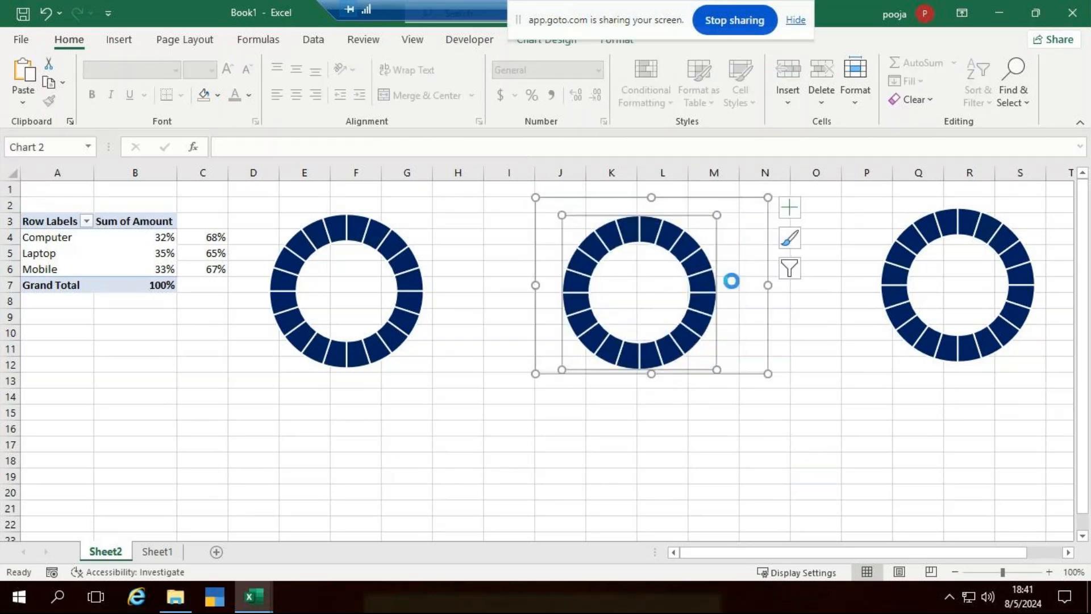
{"action": "key", "text": "ctrl+z"}
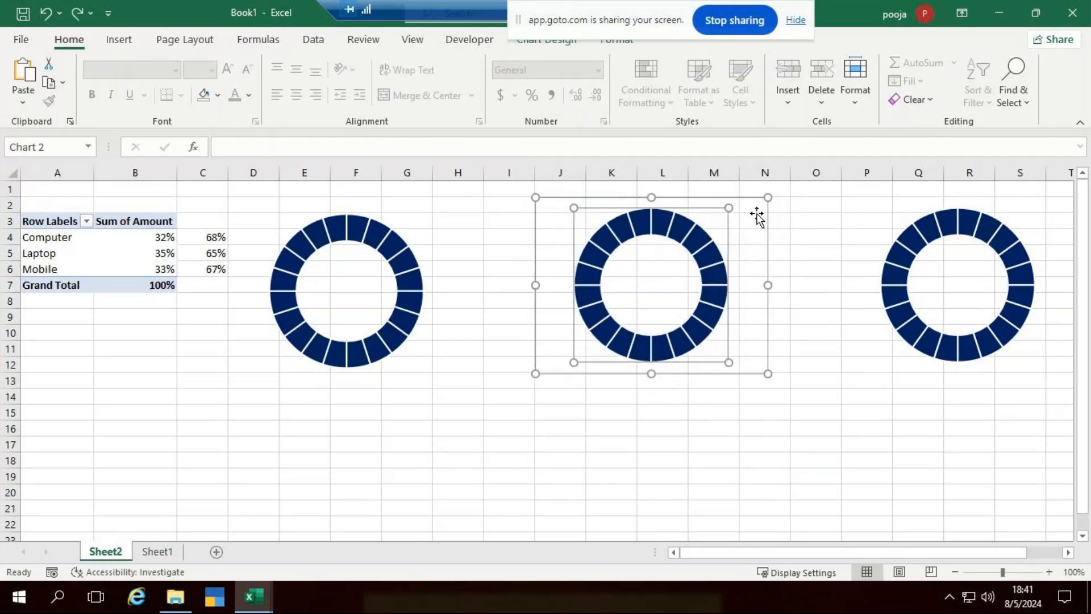
{"action": "left_click", "coordinate": [757, 218]}
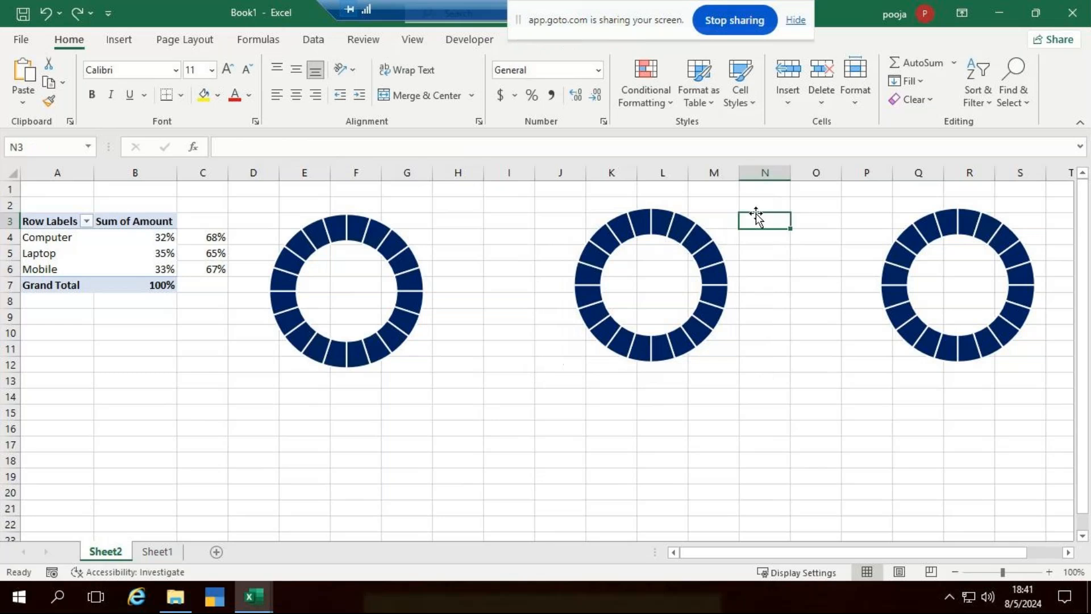
{"action": "left_click", "coordinate": [699, 355]}
{"action": "left_click", "coordinate": [750, 282]}
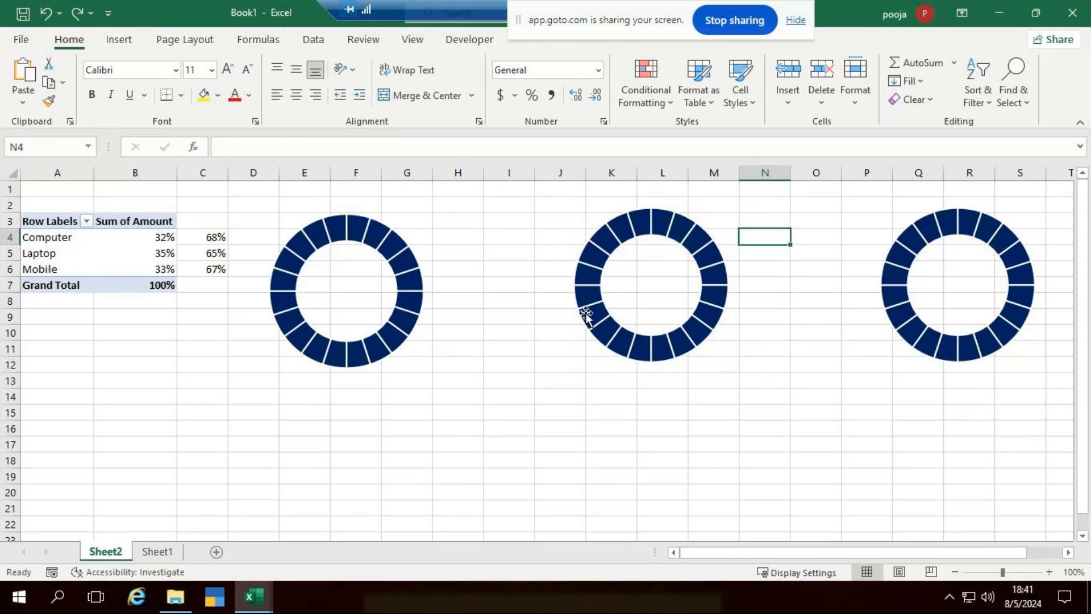
Drag the middle and right charts left so all three sit evenly in a row.
{"action": "left_click", "coordinate": [354, 318]}
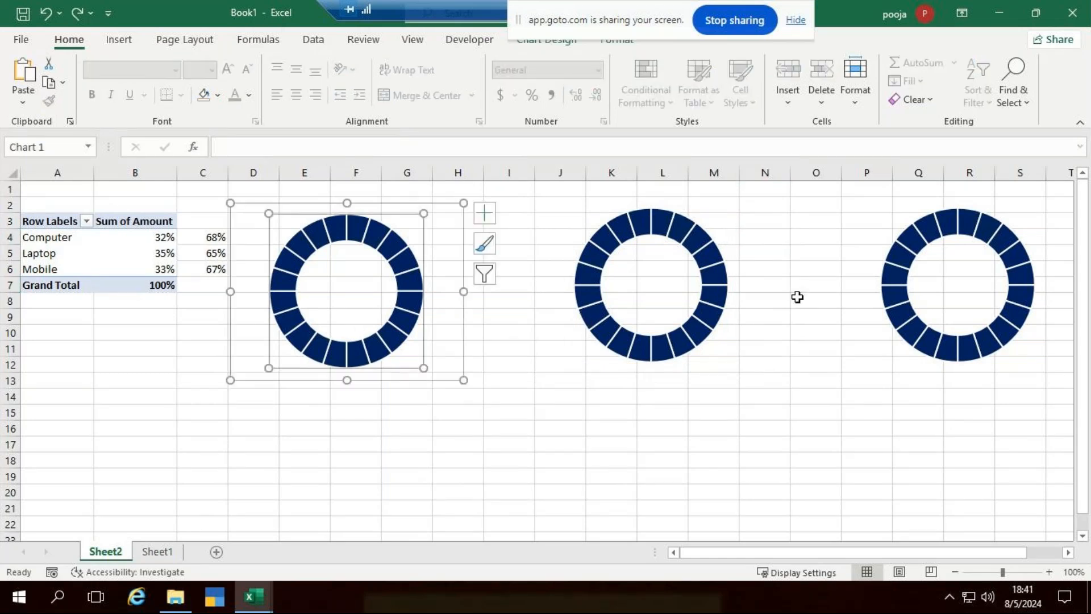
{"action": "left_click", "coordinate": [655, 292]}
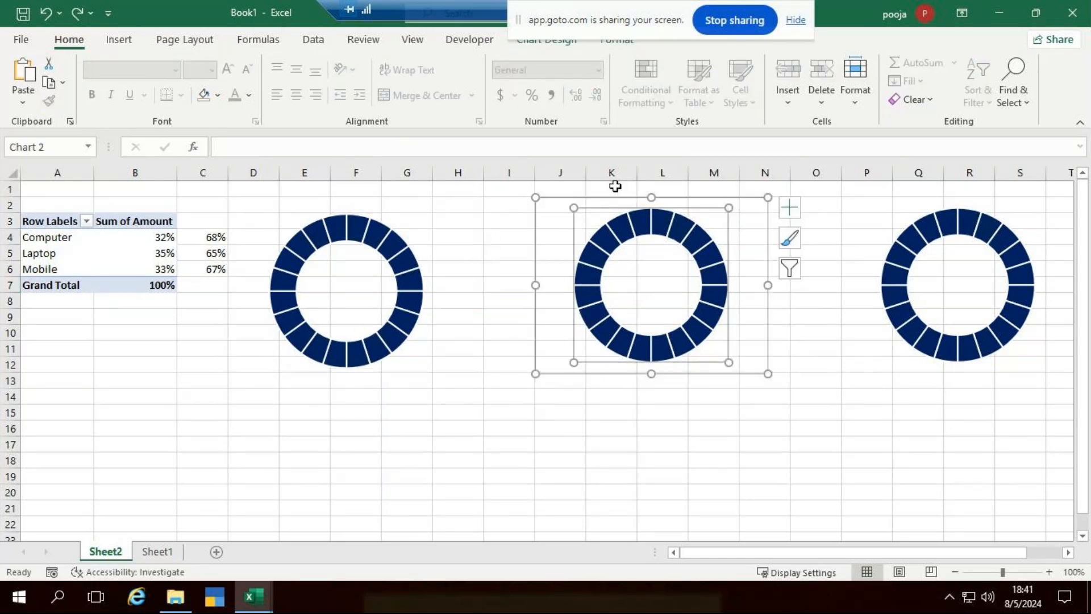
{"action": "left_click", "coordinate": [573, 205]}
{"action": "left_click", "coordinate": [630, 285]}
{"action": "left_click_drag", "start_coordinate": [635, 198], "coordinate": [561, 208]}
{"action": "left_click", "coordinate": [945, 292]}
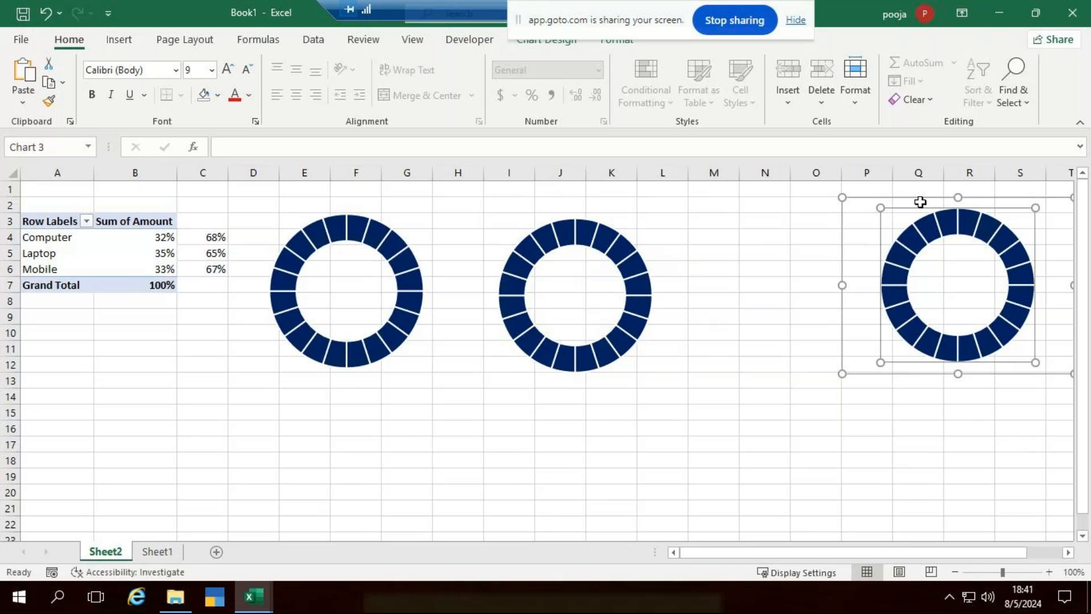
{"action": "left_click_drag", "start_coordinate": [911, 197], "coordinate": [748, 214]}
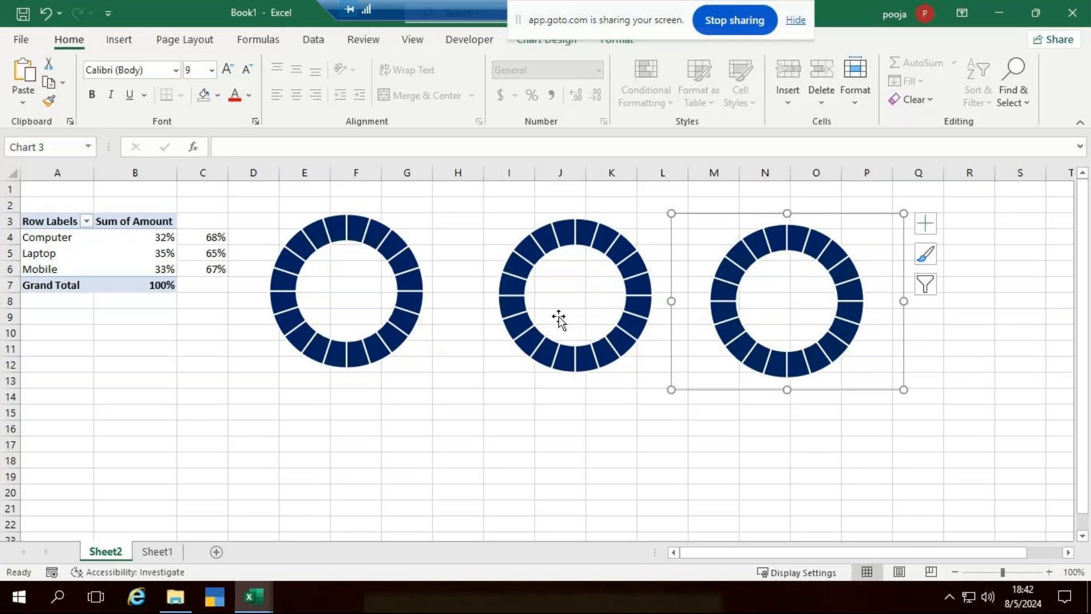
Fill the middle doughnut's segments green via Format Data Series, then select the right doughnut.
{"action": "left_click", "coordinate": [611, 254]}
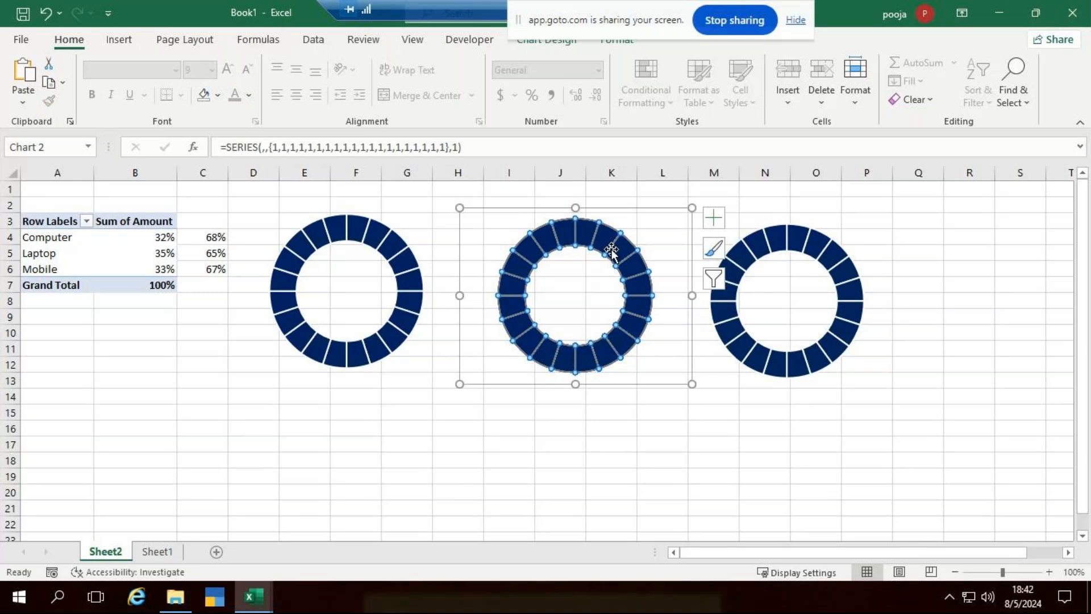
{"action": "right_click", "coordinate": [604, 240]}
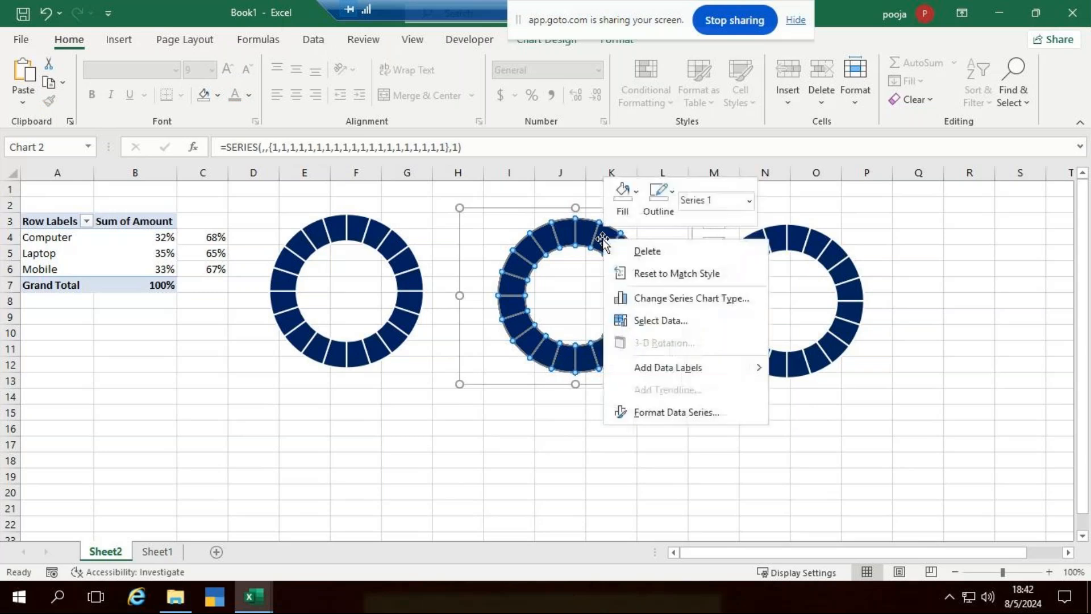
{"action": "left_click", "coordinate": [697, 409]}
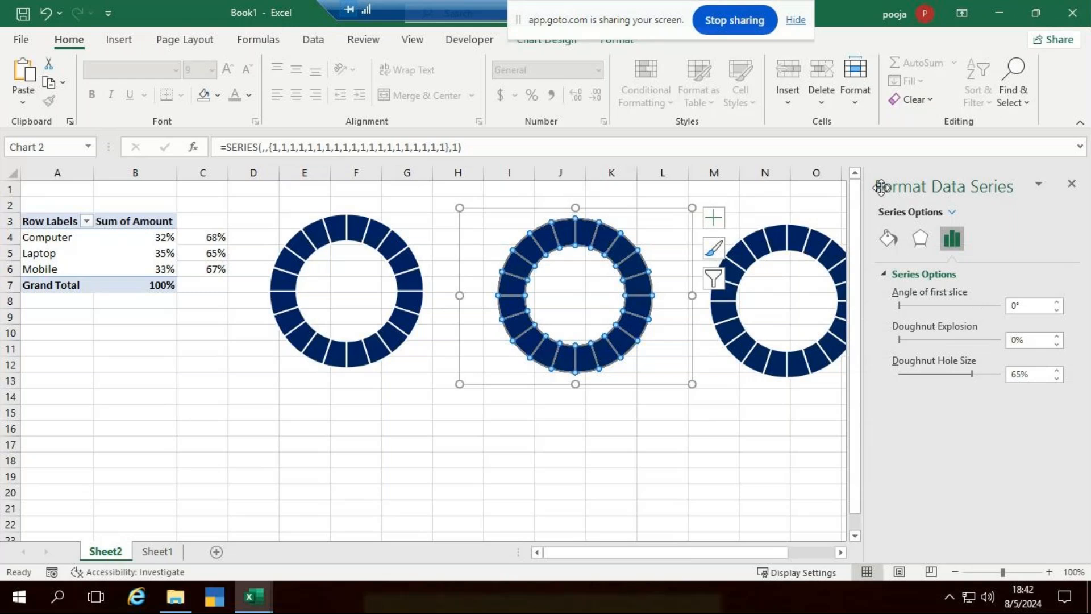
{"action": "left_click", "coordinate": [888, 238]}
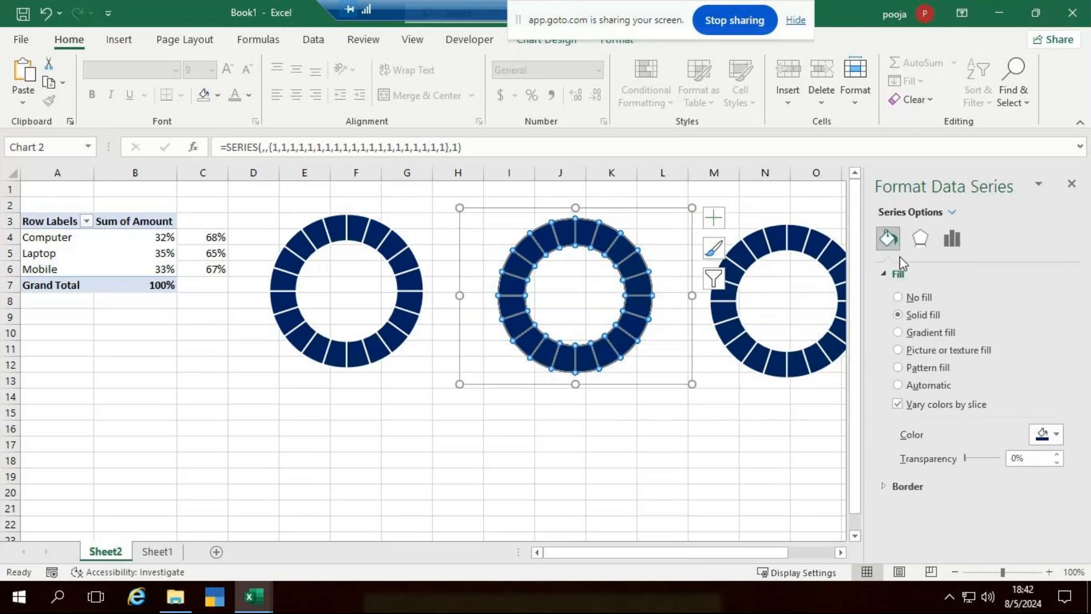
{"action": "left_click", "coordinate": [1057, 435]}
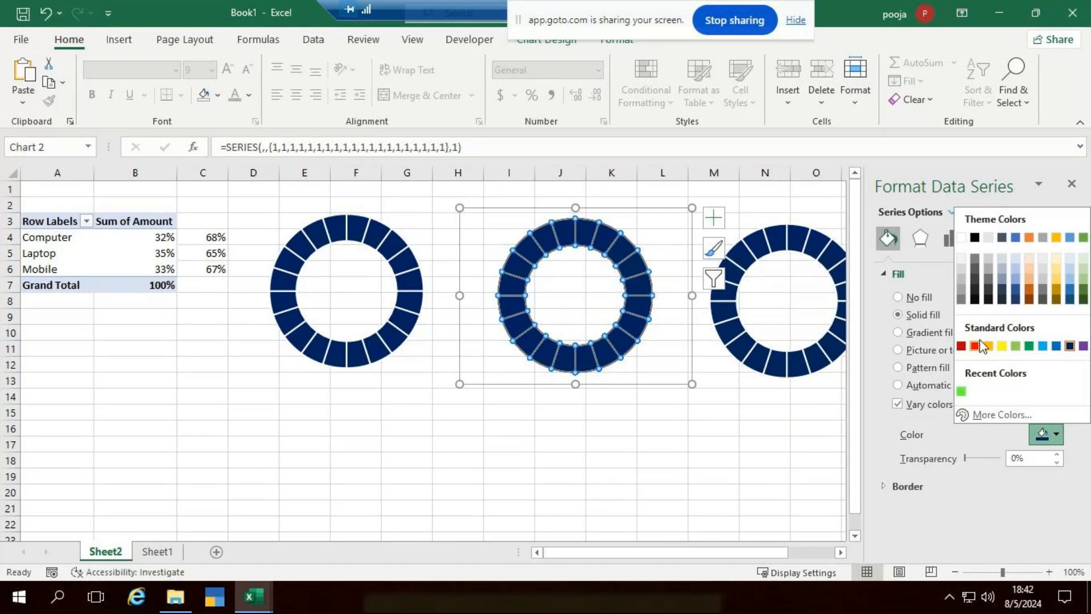
{"action": "left_click", "coordinate": [1028, 346]}
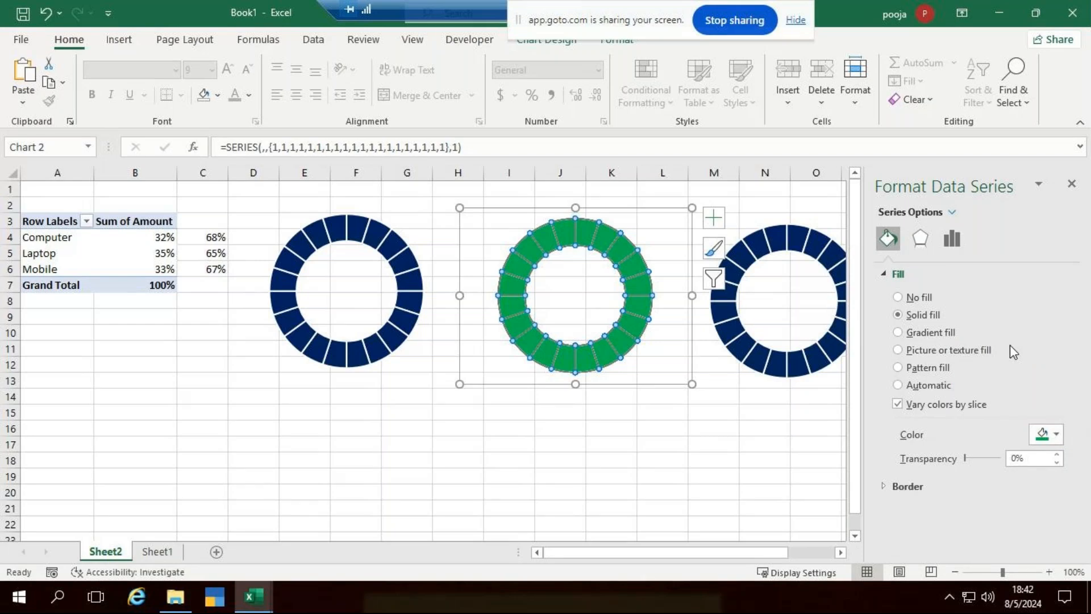
{"action": "left_click", "coordinate": [791, 233]}
{"action": "left_click", "coordinate": [790, 233]}
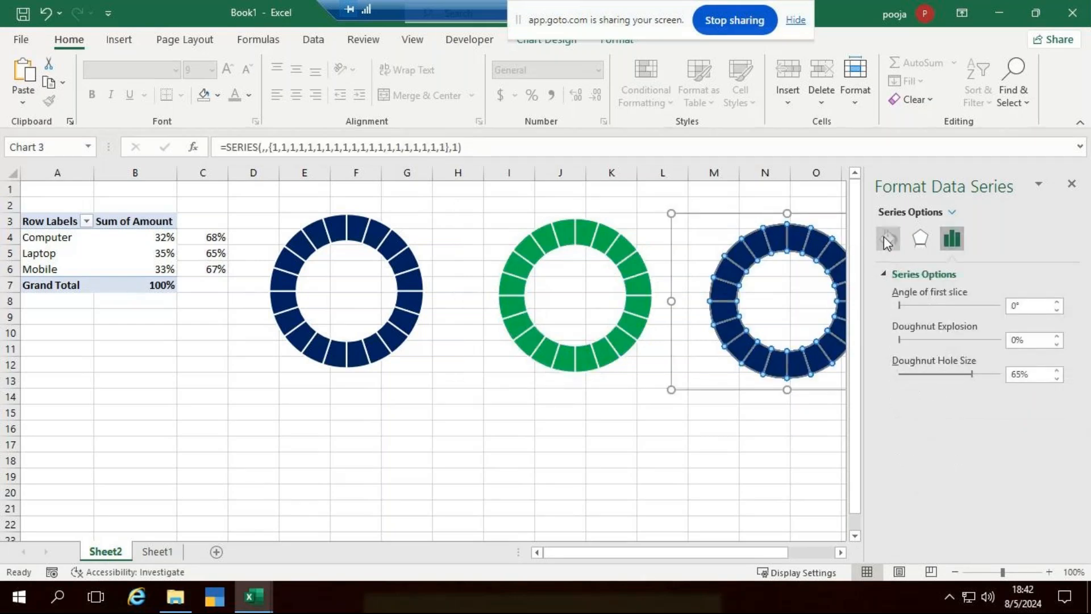
Fill the right-hand doughnut's segments standard red, after trying orange first.
{"action": "left_click", "coordinate": [887, 238]}
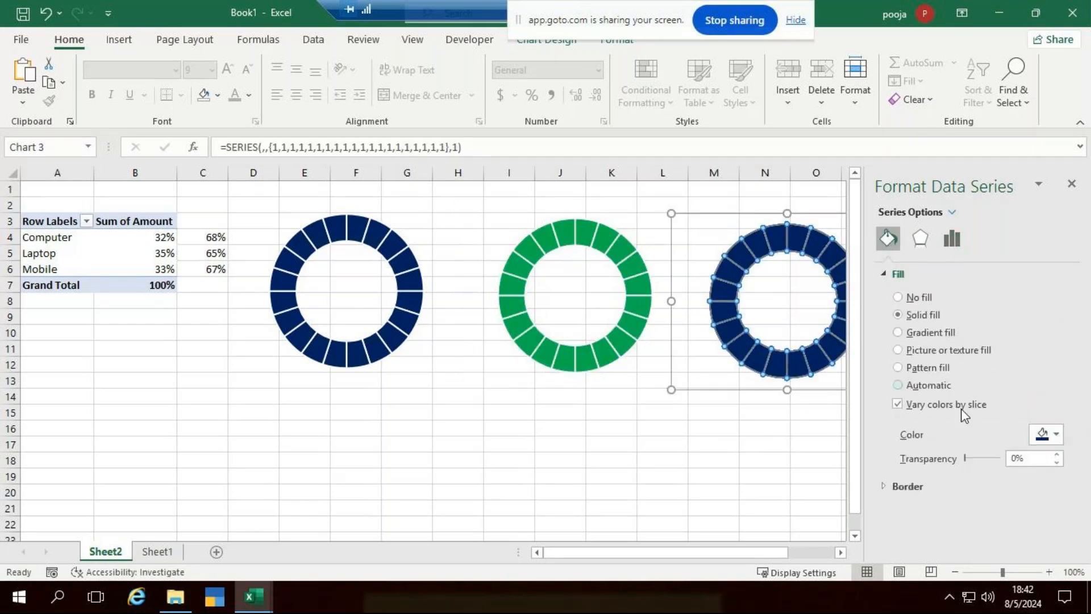
{"action": "left_click", "coordinate": [1049, 435]}
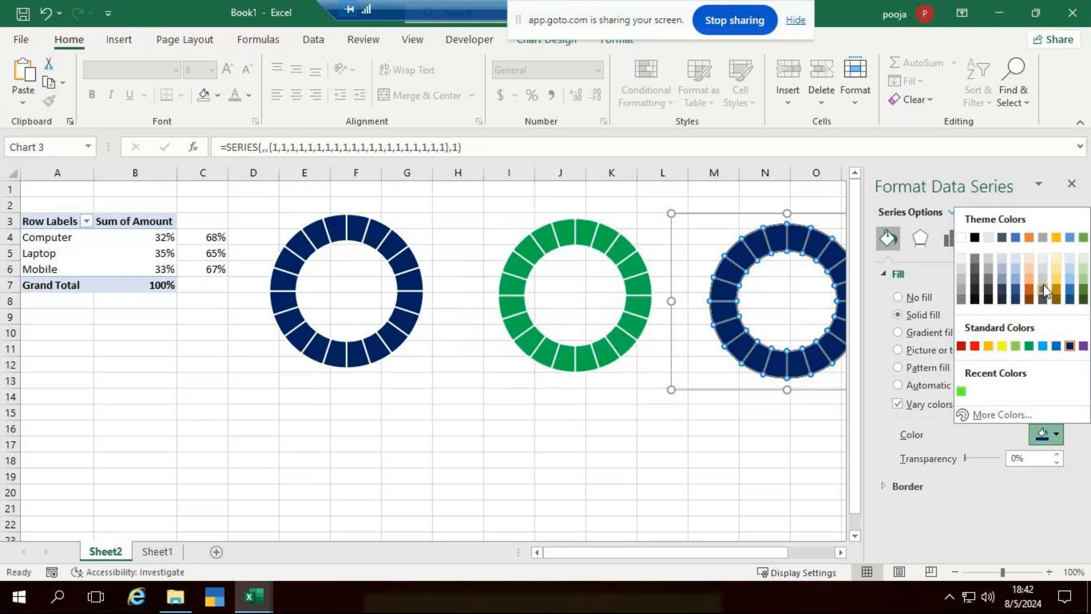
{"action": "left_click", "coordinate": [1027, 280]}
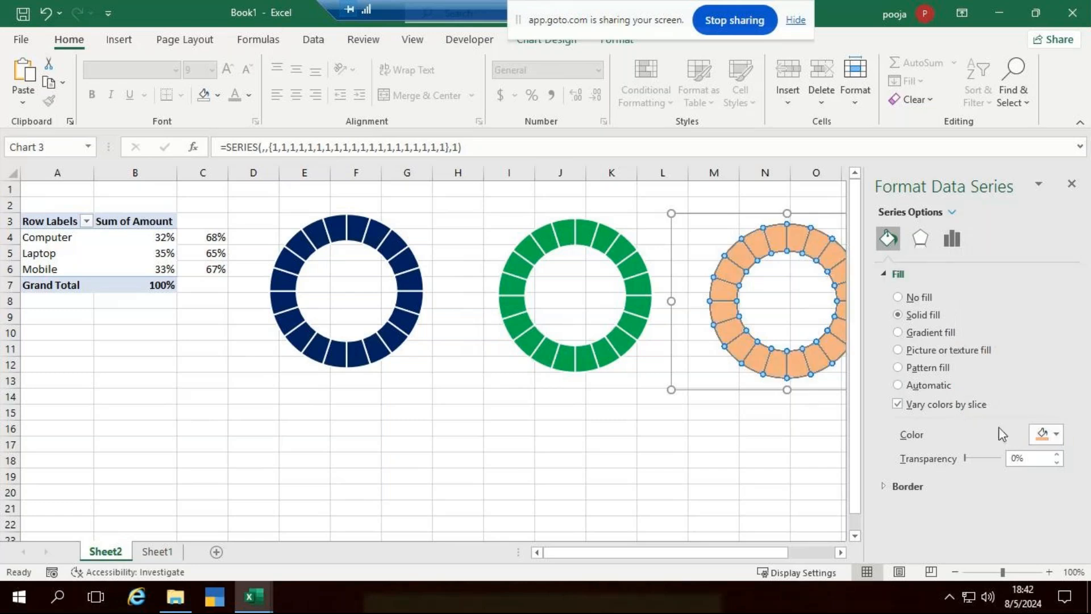
{"action": "left_click", "coordinate": [1044, 432]}
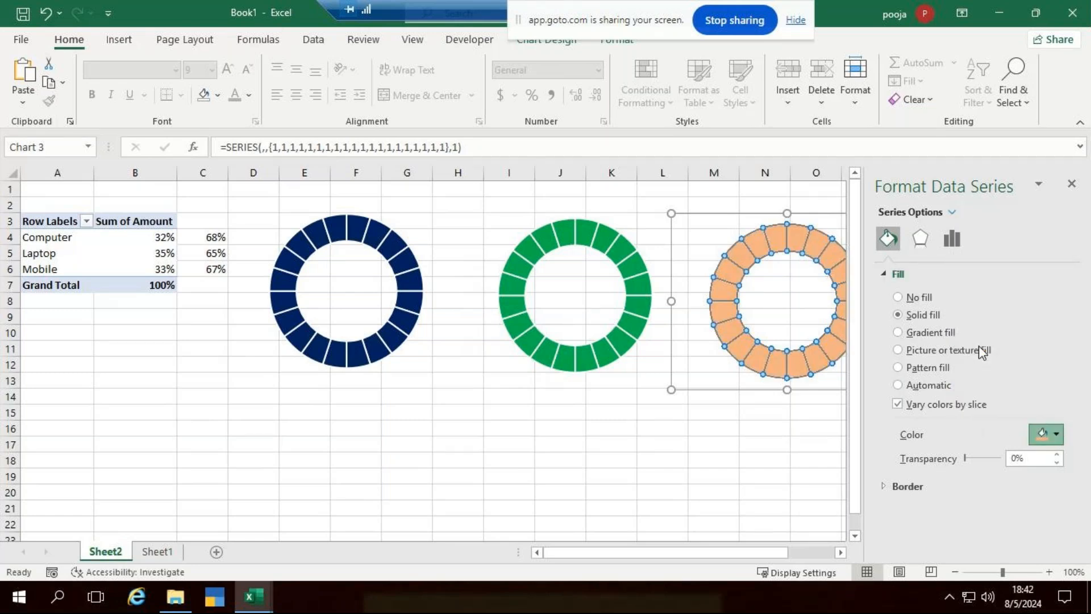
{"action": "left_click", "coordinate": [982, 350]}
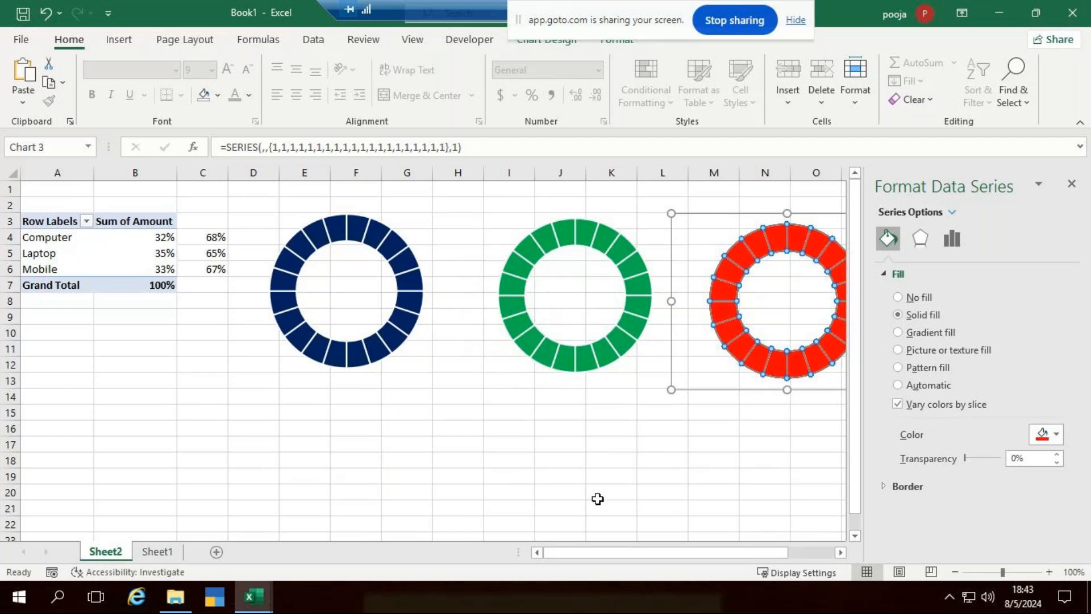
{"action": "left_click", "coordinate": [625, 449]}
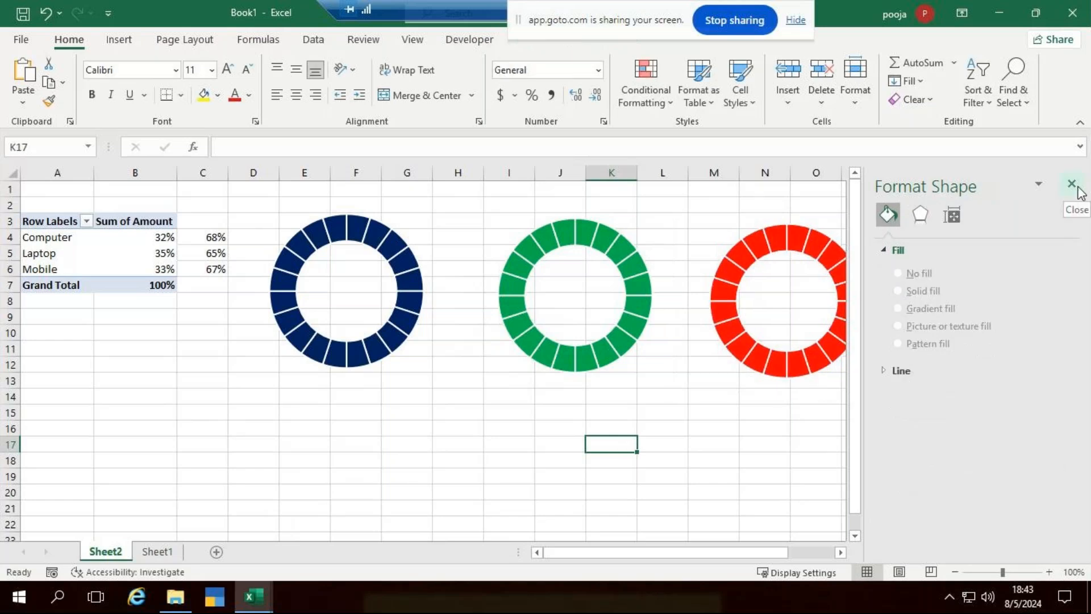
Close the Format pane and bring up the context menu for the navy doughnut's series.
{"action": "left_click", "coordinate": [457, 442]}
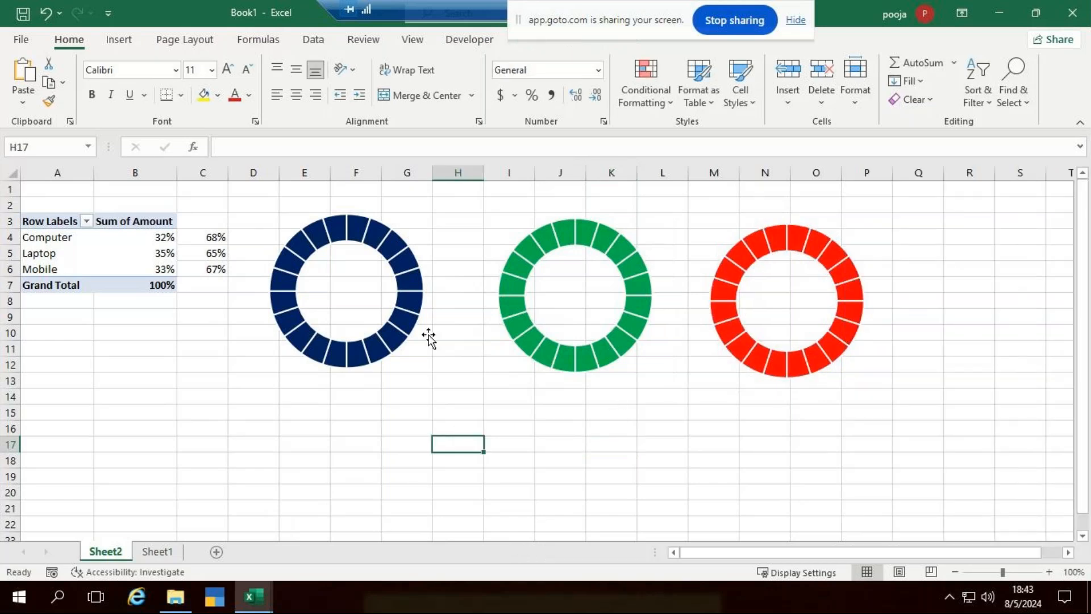
{"action": "left_click", "coordinate": [356, 233]}
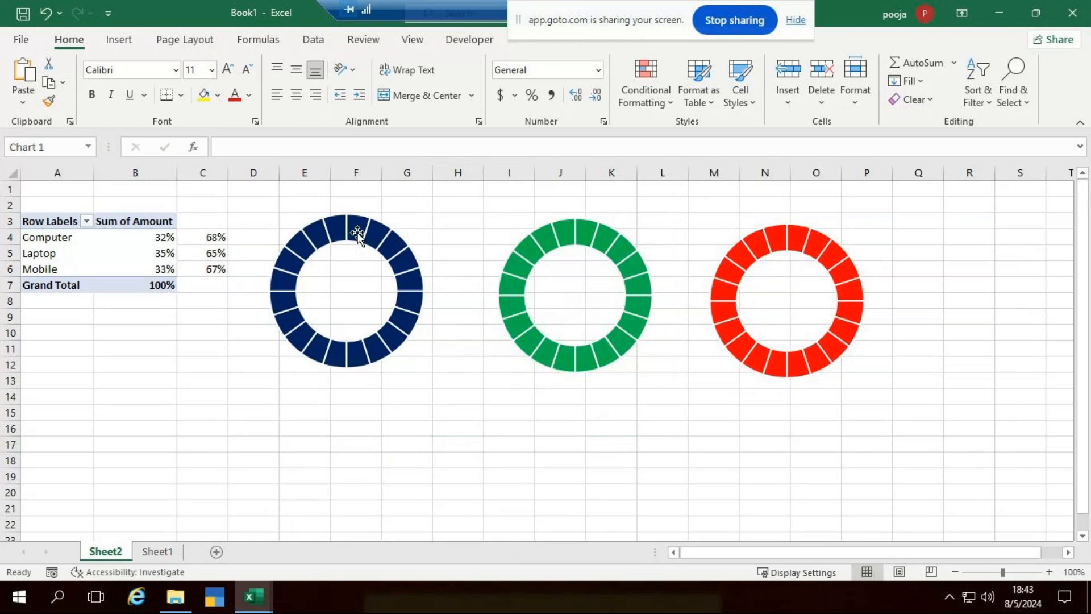
{"action": "right_click", "coordinate": [384, 234]}
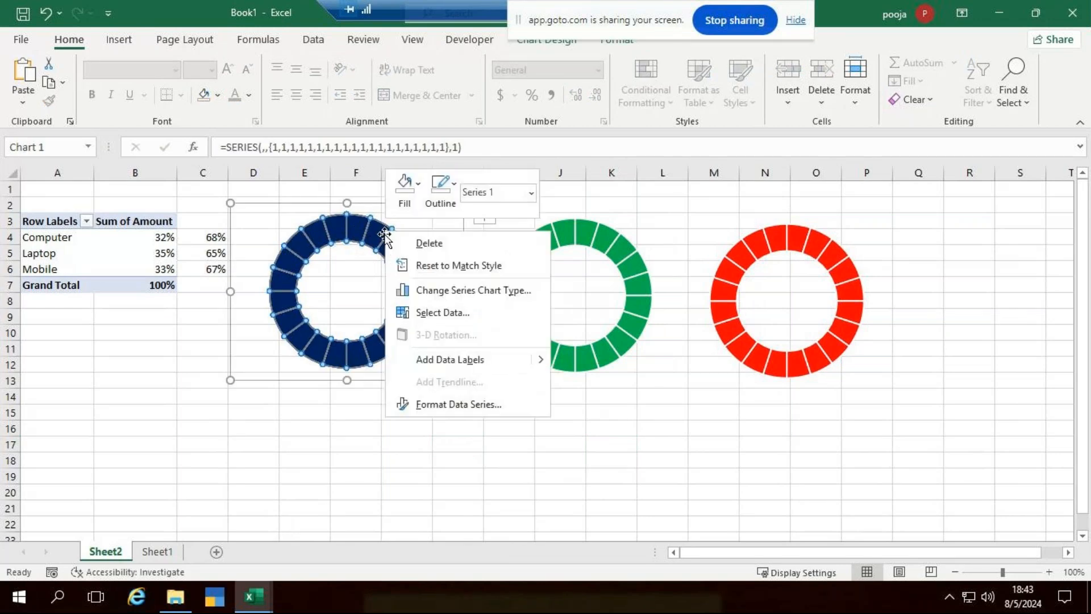
Add a series named from A4 (Computer) with values B4:C4 to the navy doughnut.
{"action": "left_click", "coordinate": [441, 314]}
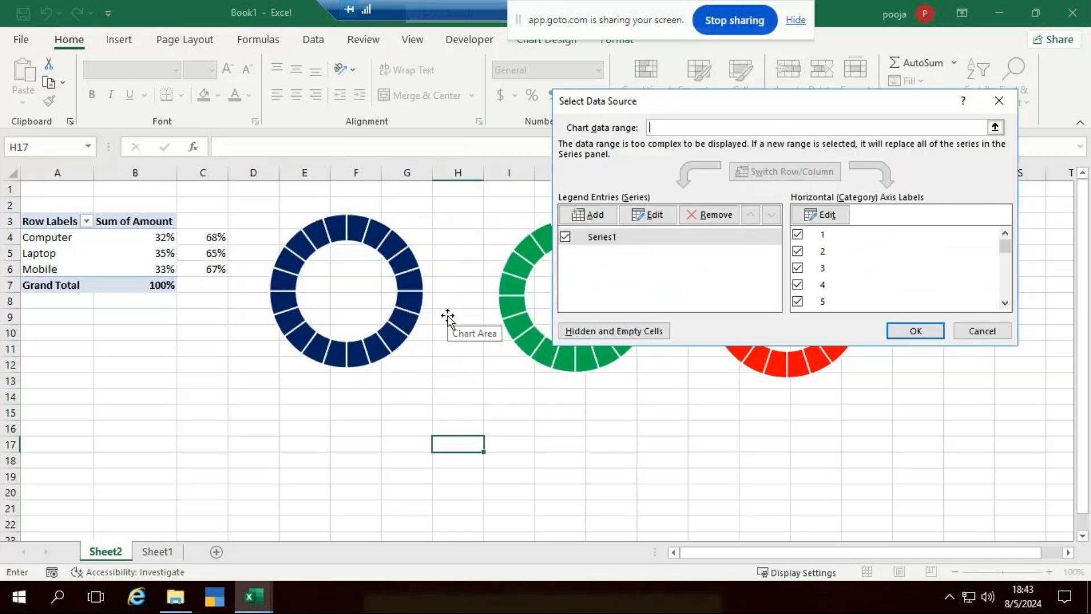
{"action": "left_click", "coordinate": [593, 219]}
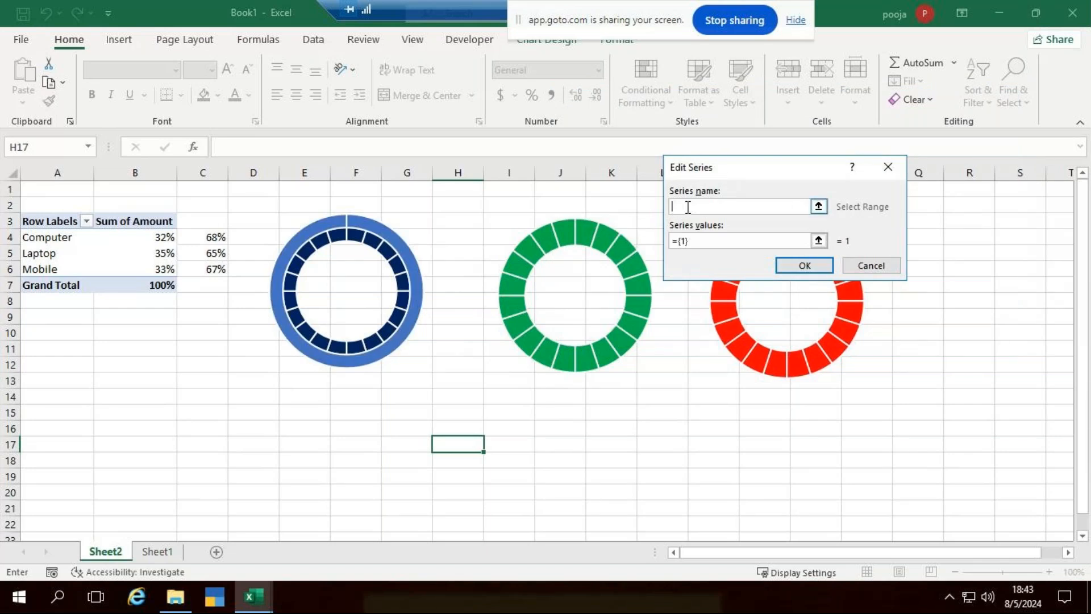
{"action": "left_click", "coordinate": [37, 239]}
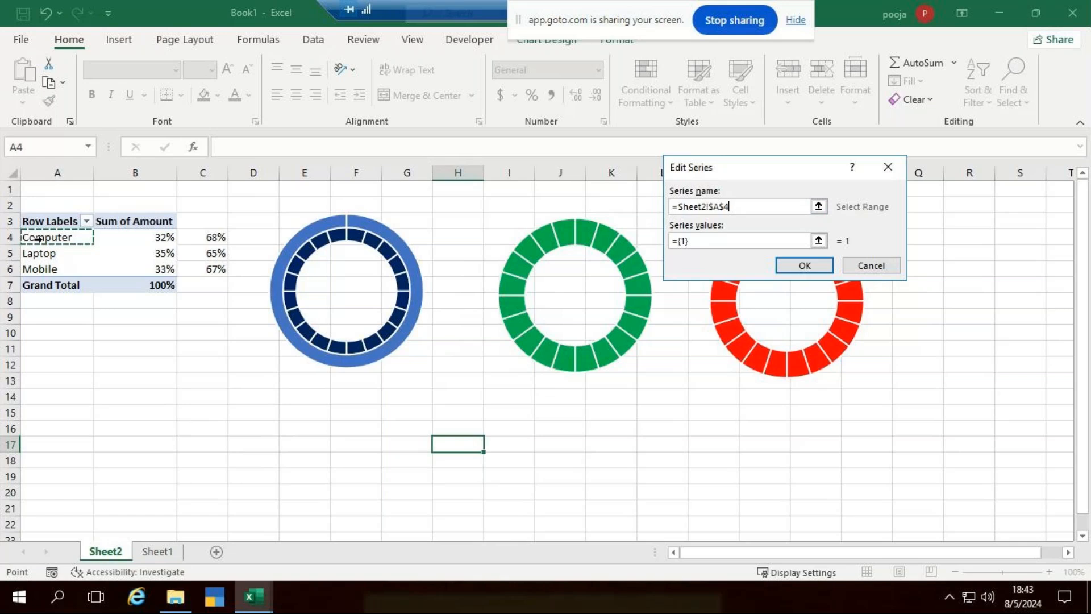
{"action": "left_click", "coordinate": [724, 241]}
{"action": "key", "text": "BackSpace"}
{"action": "key", "text": "BackSpace"}
{"action": "key", "text": "BackSpace"}
{"action": "key", "text": "BackSpace"}
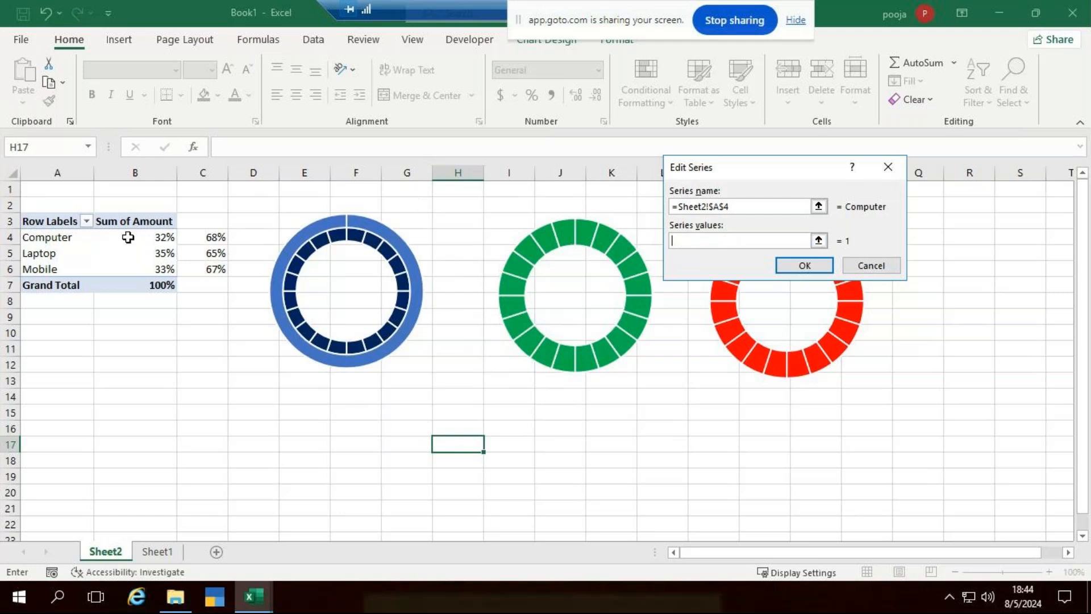
{"action": "left_click_drag", "start_coordinate": [128, 237], "coordinate": [194, 237]}
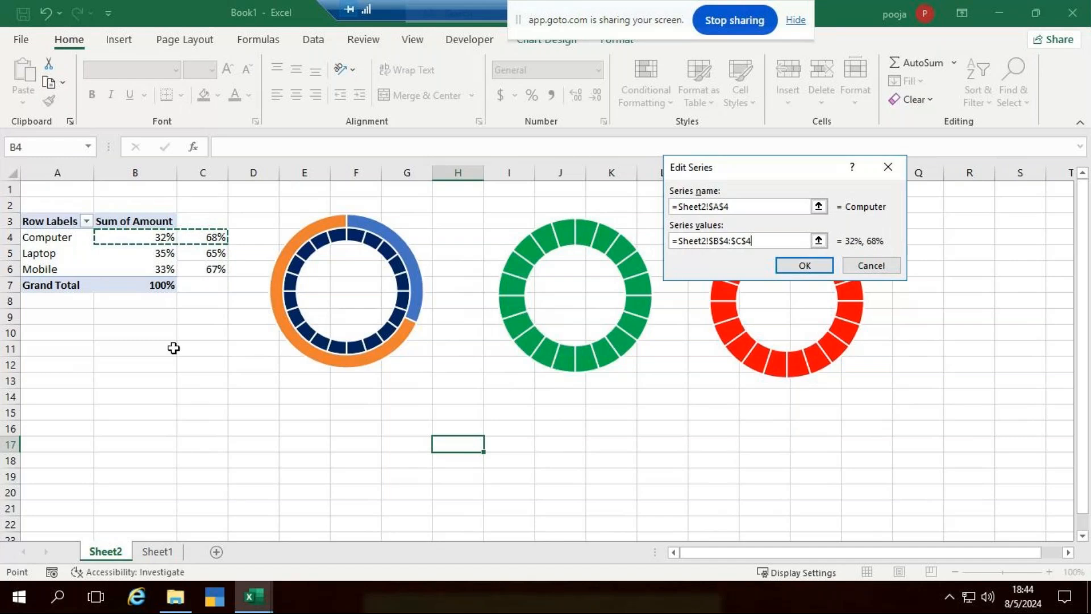
{"action": "left_click", "coordinate": [796, 270]}
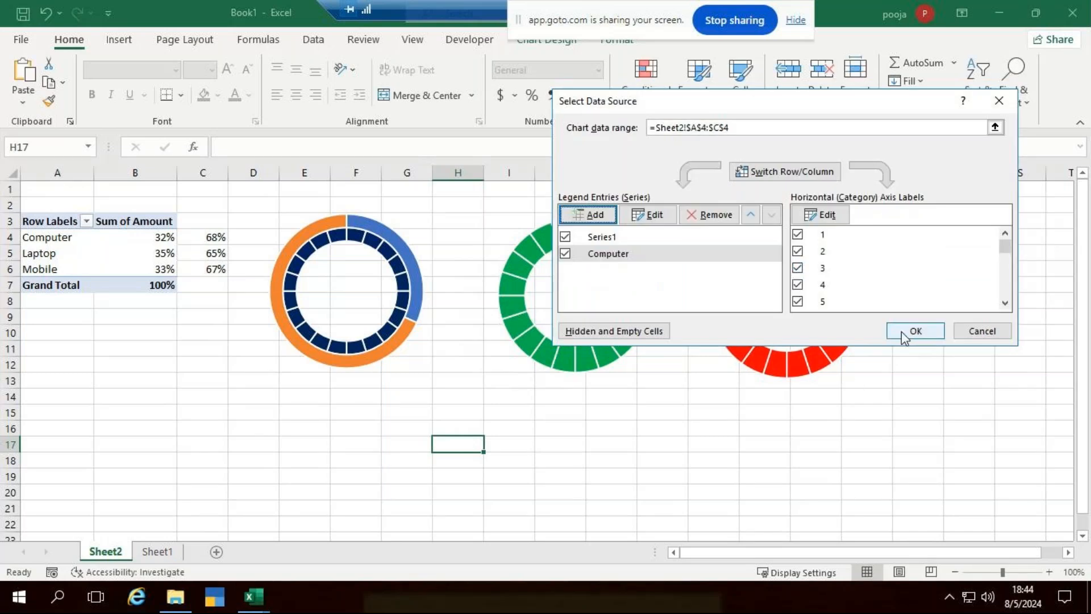
{"action": "left_click", "coordinate": [921, 332]}
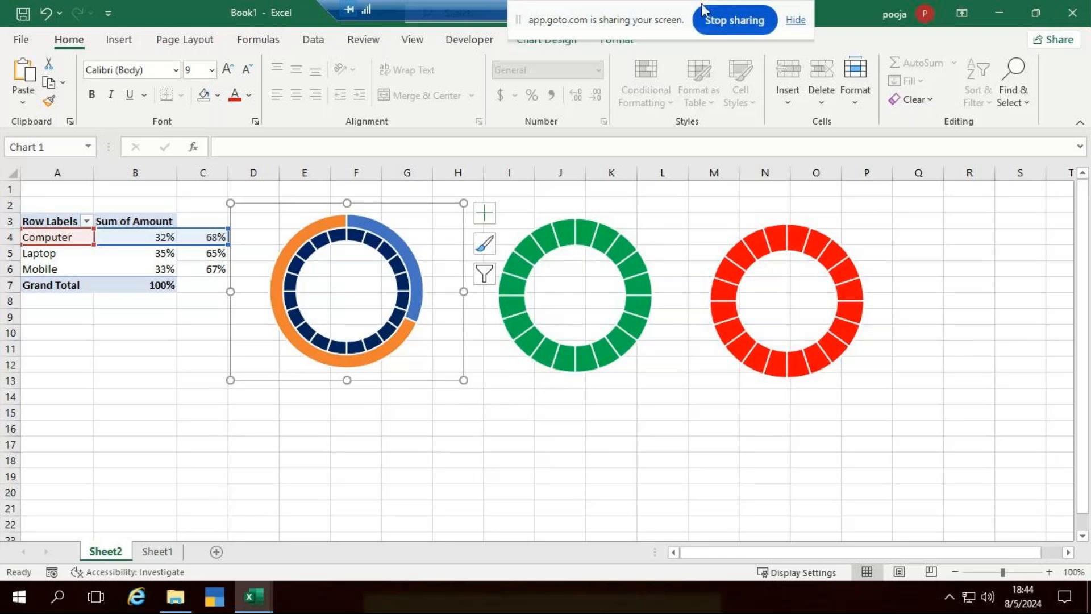
Adjust the Excel window and deselect the first chart.
{"action": "left_click_drag", "start_coordinate": [649, 6], "coordinate": [515, 18]}
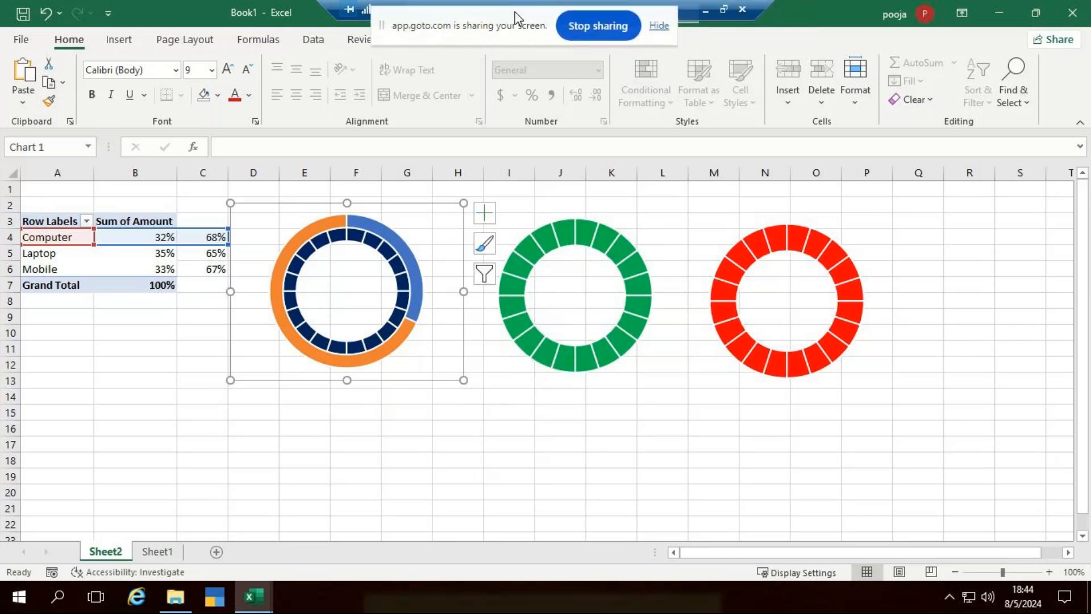
{"action": "left_click", "coordinate": [708, 12]}
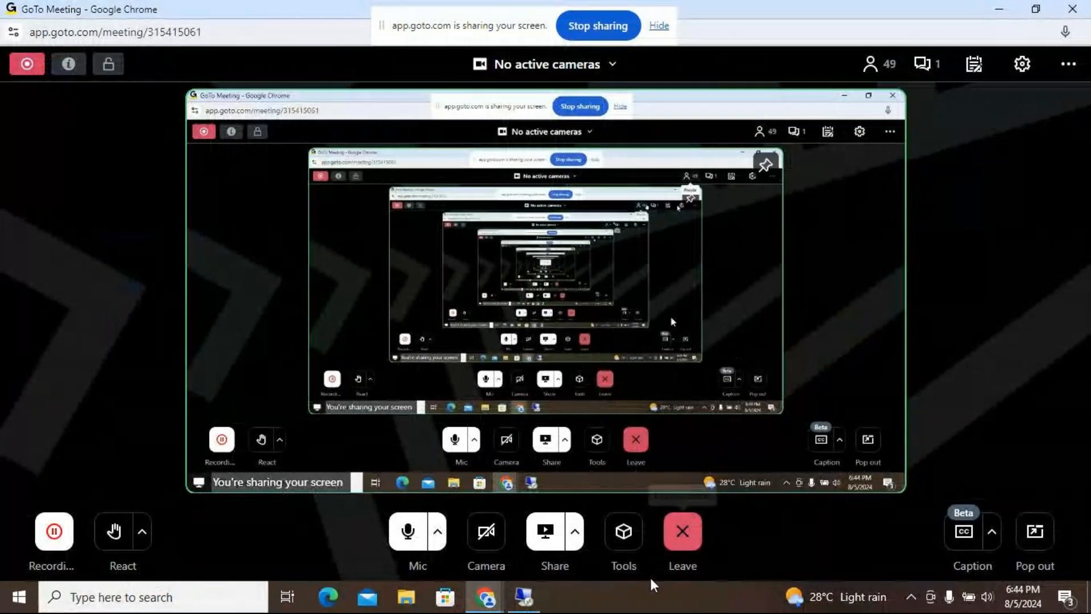
{"action": "left_click", "coordinate": [528, 597]}
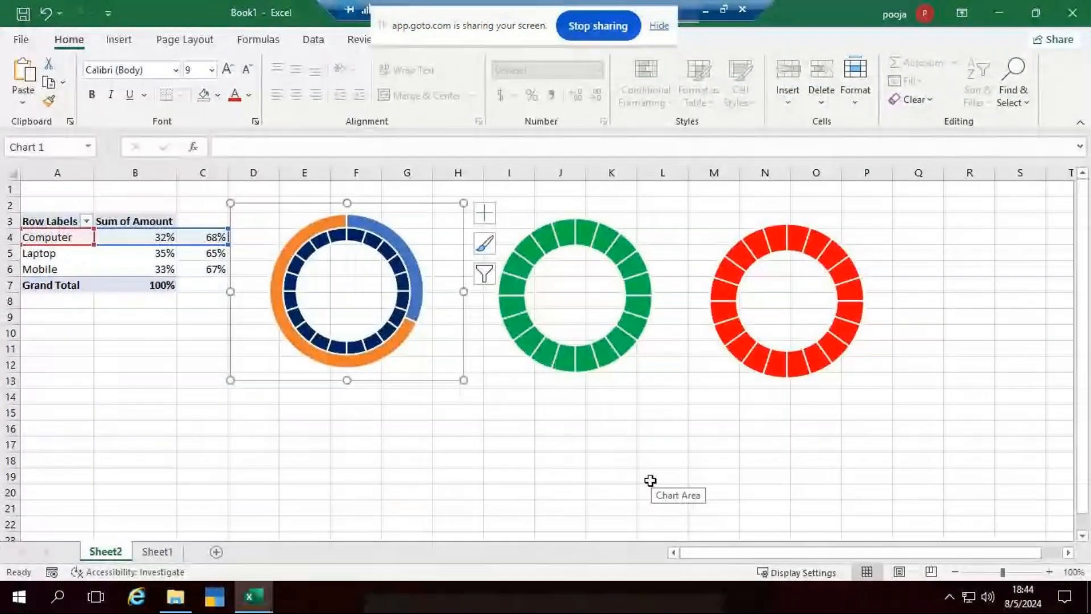
{"action": "left_click", "coordinate": [583, 429]}
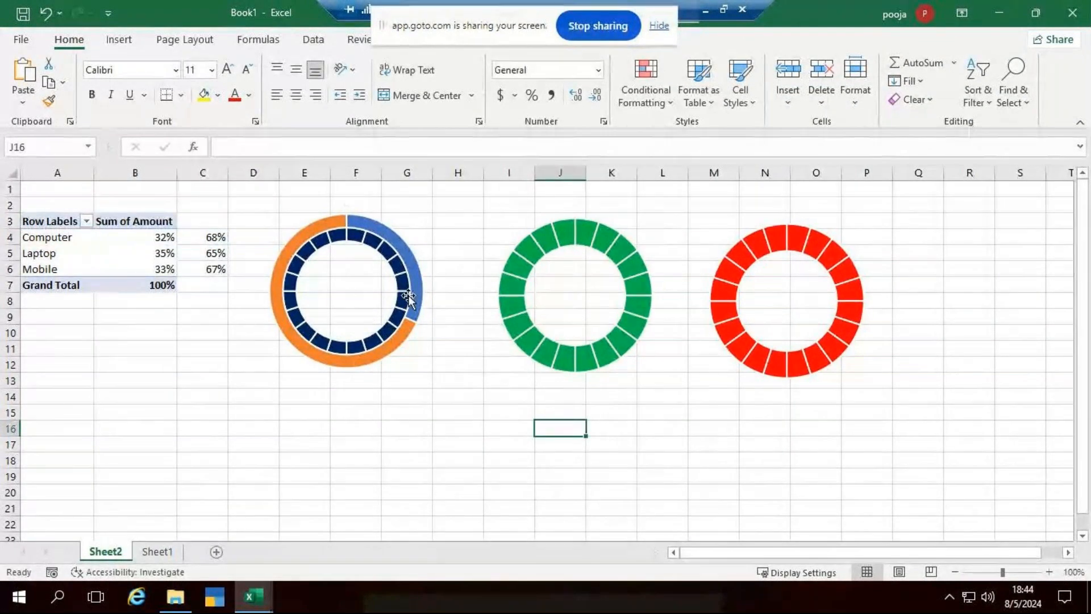
{"action": "mouse_move", "coordinate": [418, 271]}
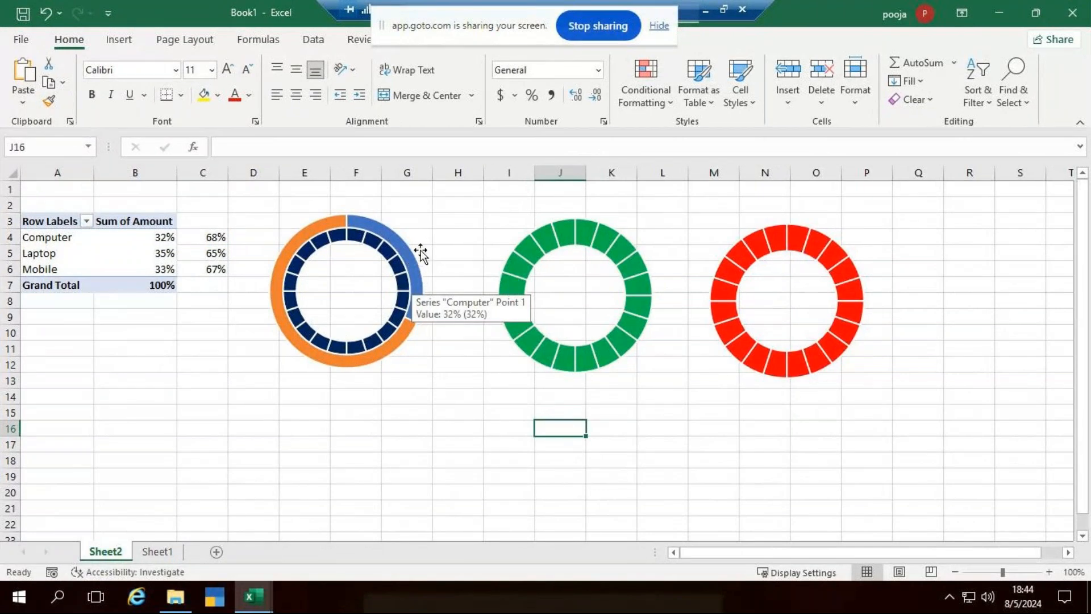
Put the Computer series on the secondary axis, undoing an accidental slice pull-out.
{"action": "right_click", "coordinate": [413, 260]}
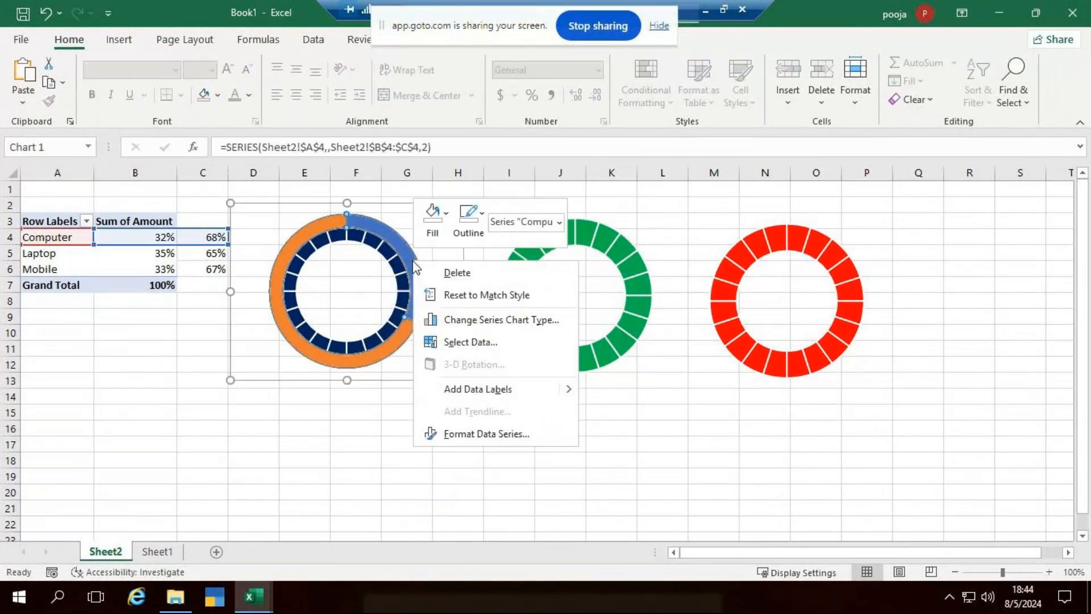
{"action": "left_click", "coordinate": [471, 324]}
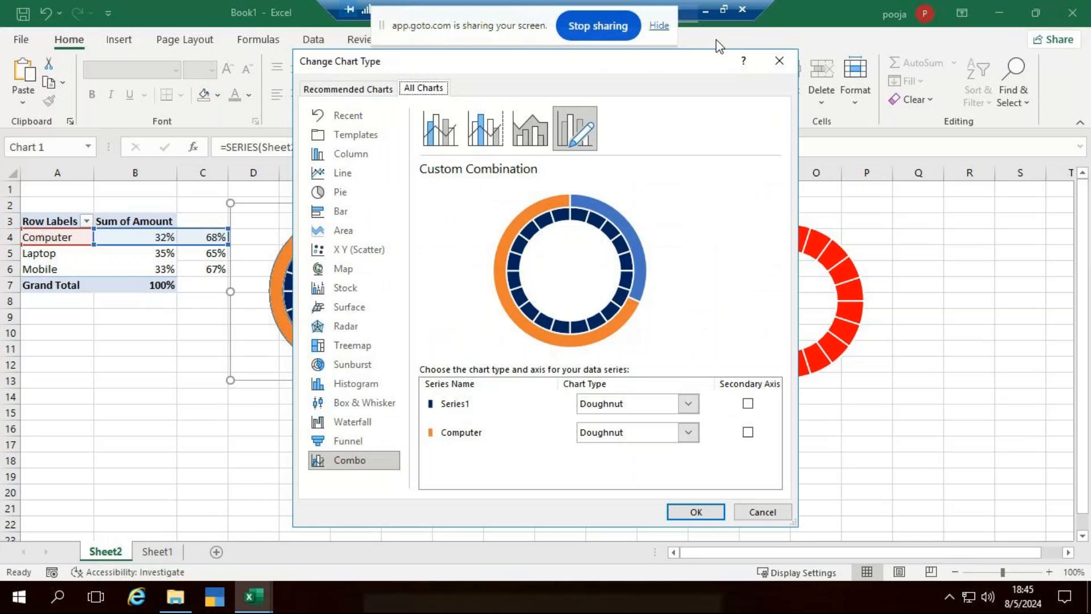
{"action": "left_click_drag", "start_coordinate": [726, 61], "coordinate": [834, 41]}
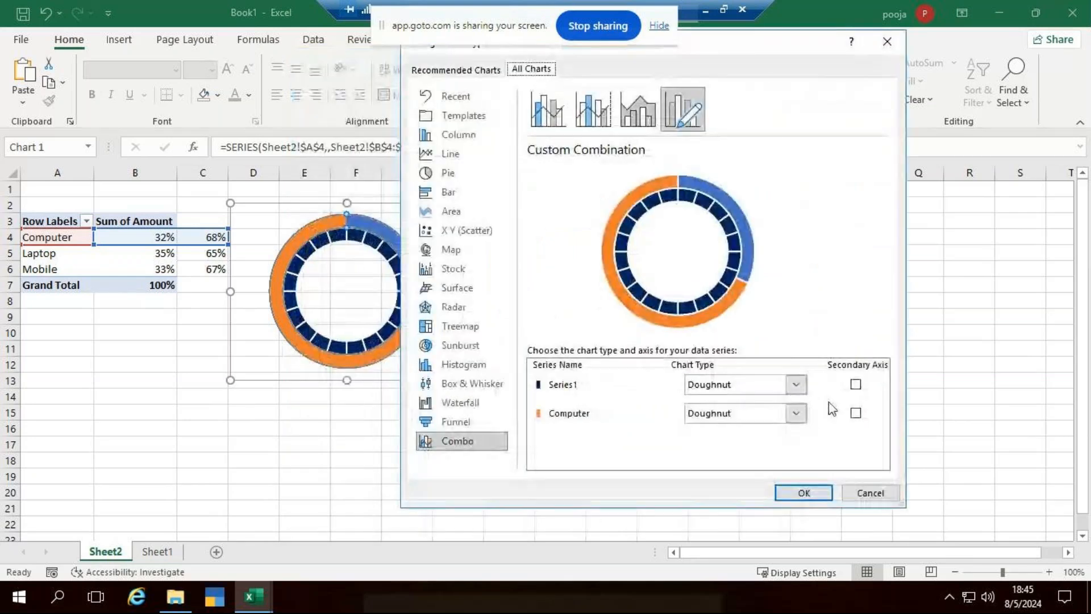
{"action": "left_click", "coordinate": [856, 413]}
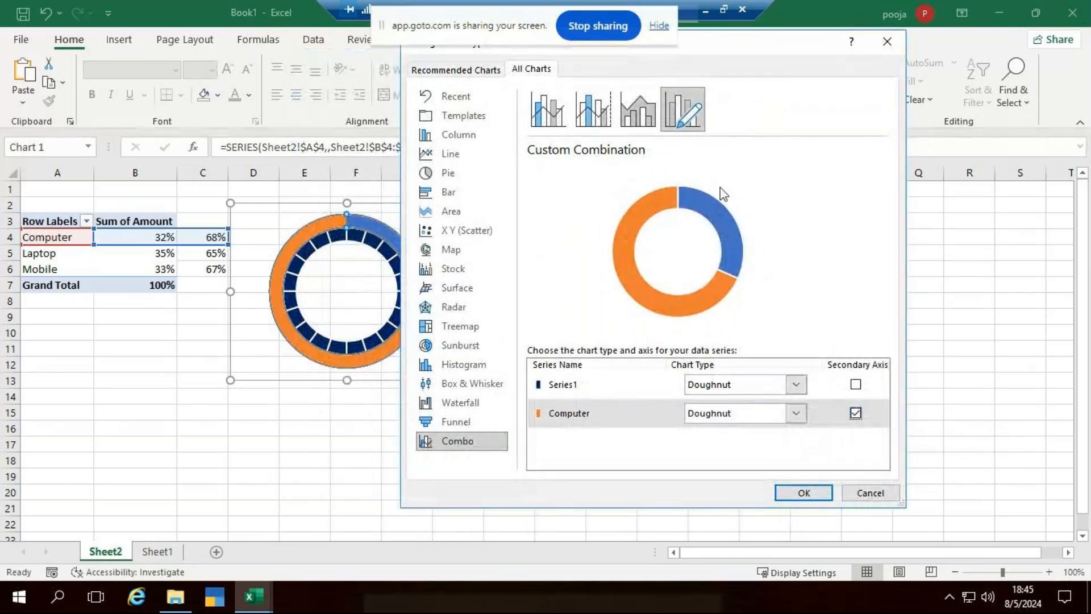
{"action": "left_click", "coordinate": [855, 413]}
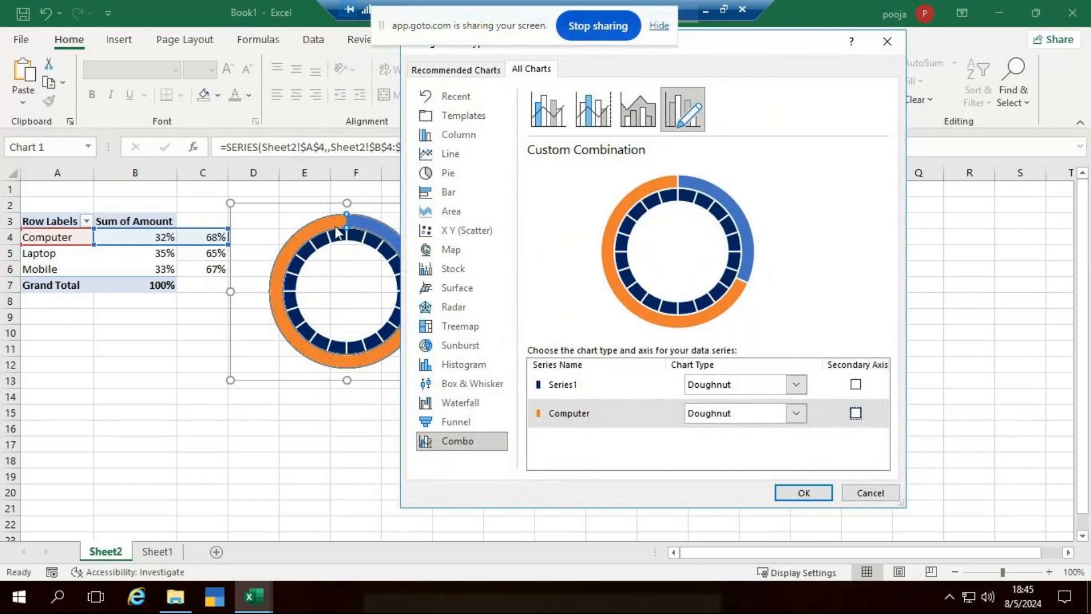
{"action": "left_click", "coordinate": [855, 413]}
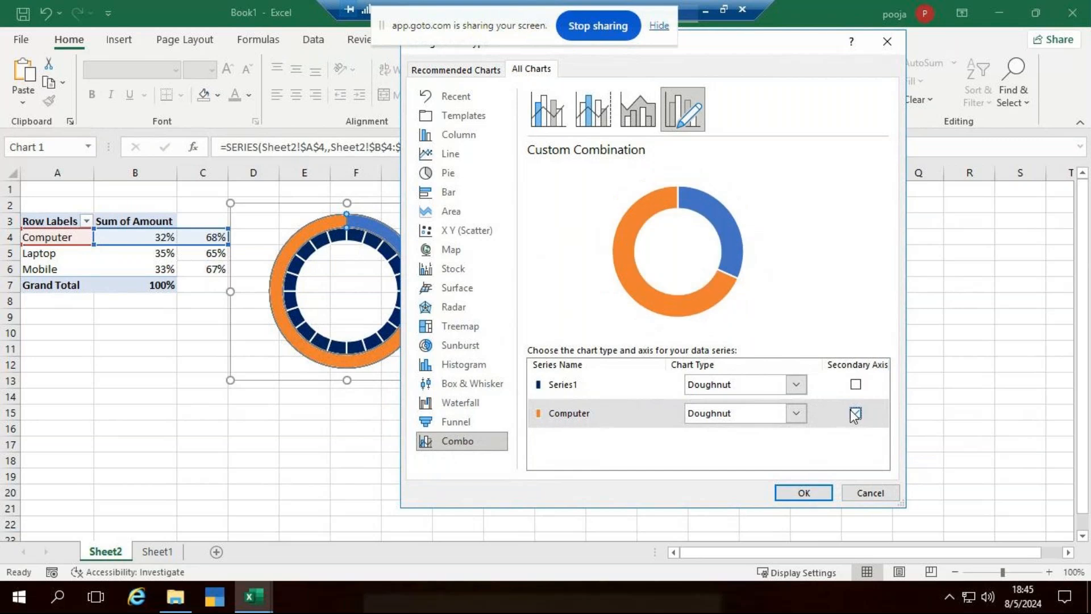
{"action": "left_click", "coordinate": [804, 493]}
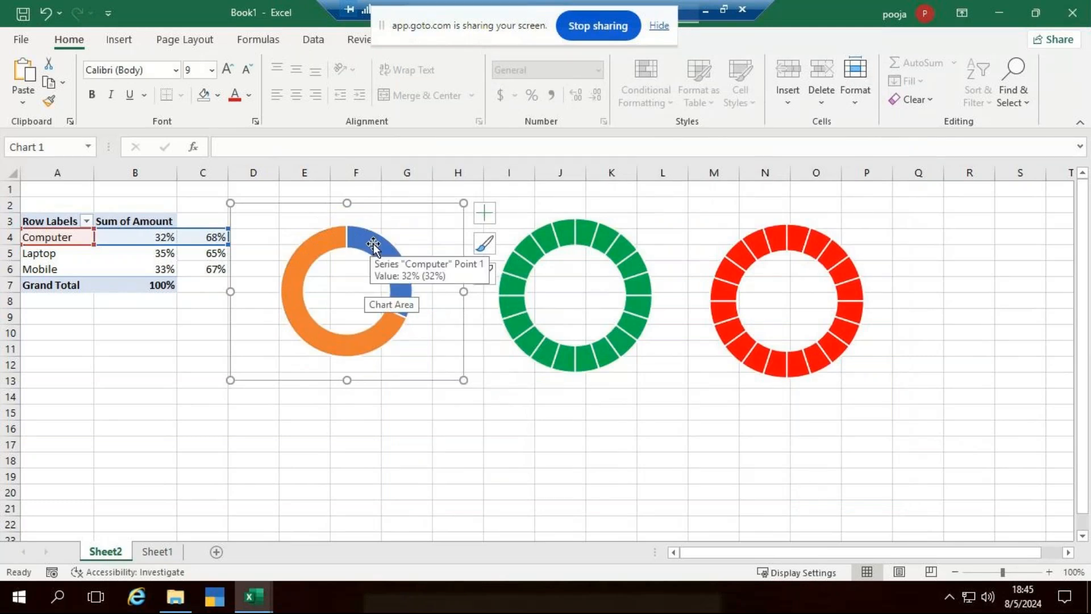
{"action": "left_click_drag", "start_coordinate": [373, 244], "coordinate": [406, 256]}
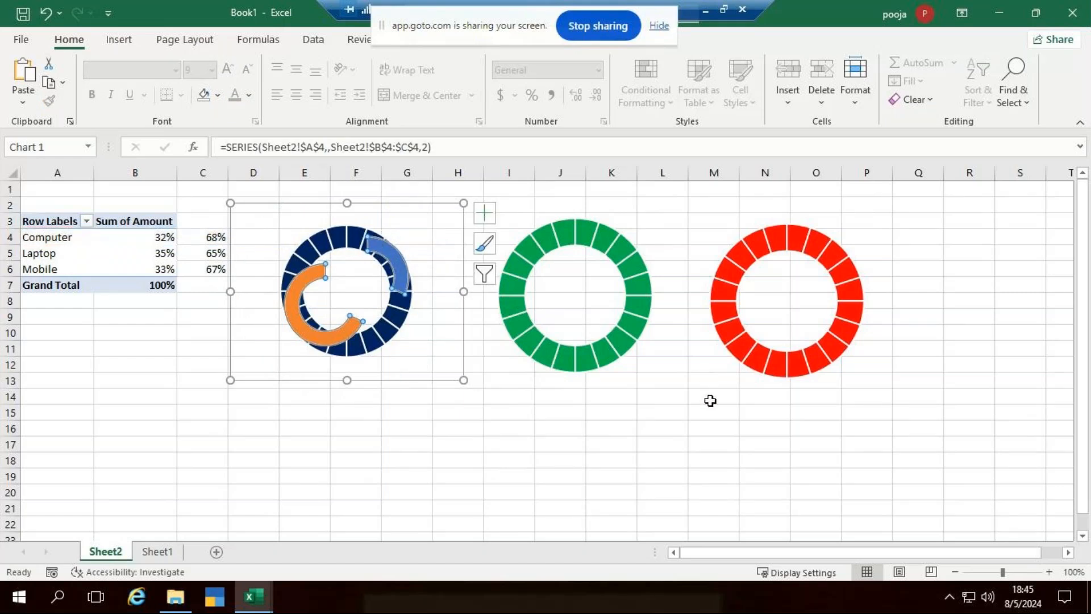
{"action": "key", "text": "ctrl+z"}
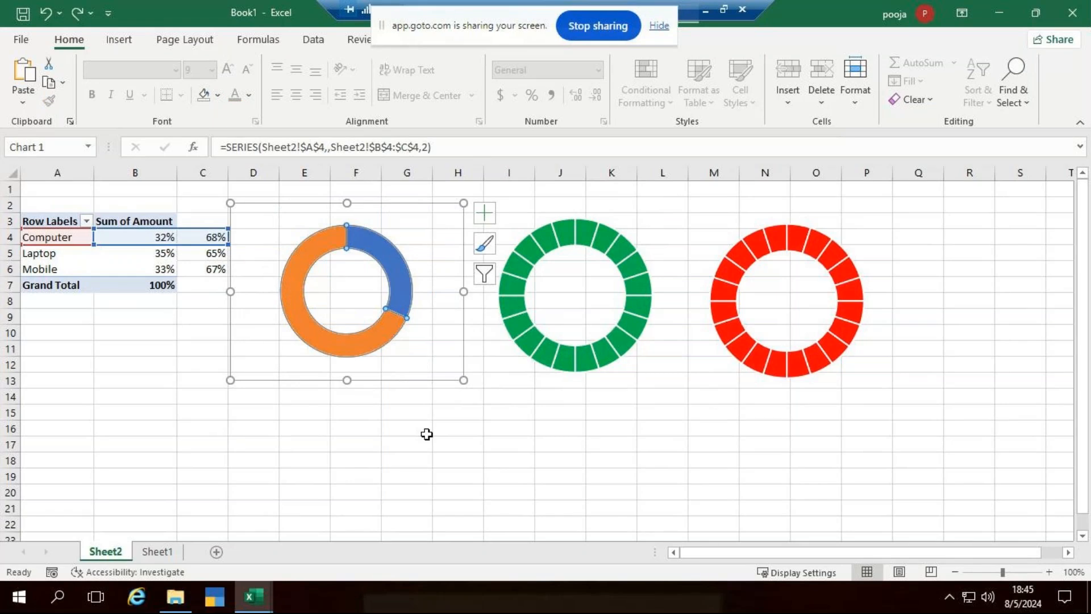
{"action": "left_click", "coordinate": [537, 395]}
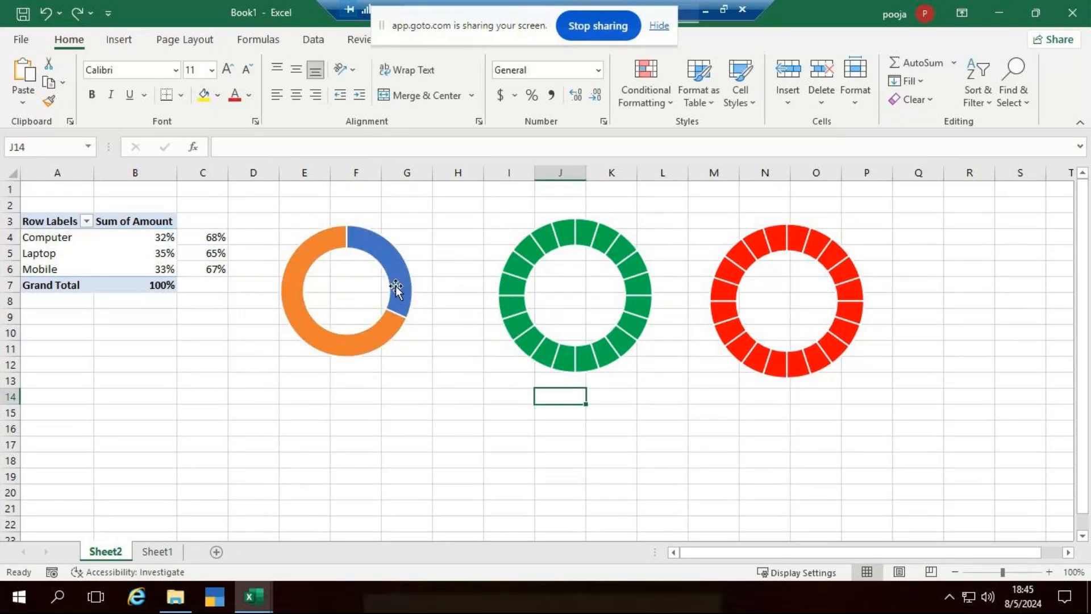
{"action": "left_click", "coordinate": [586, 235]}
Add a Laptop series named from A5 with values B5:C5 to the green doughnut.
{"action": "right_click", "coordinate": [588, 238]}
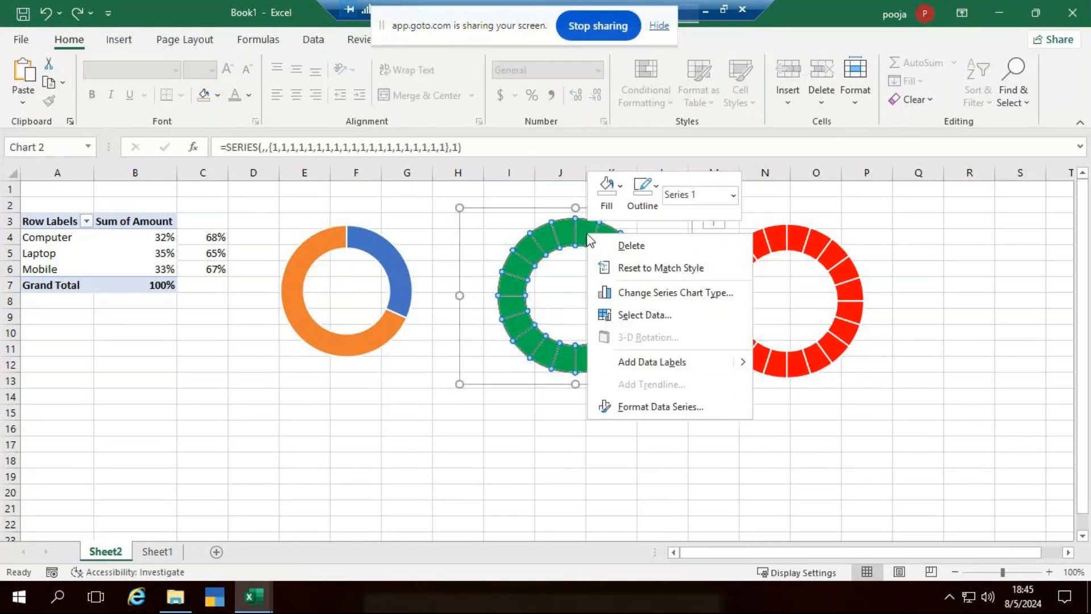
{"action": "left_click", "coordinate": [657, 318]}
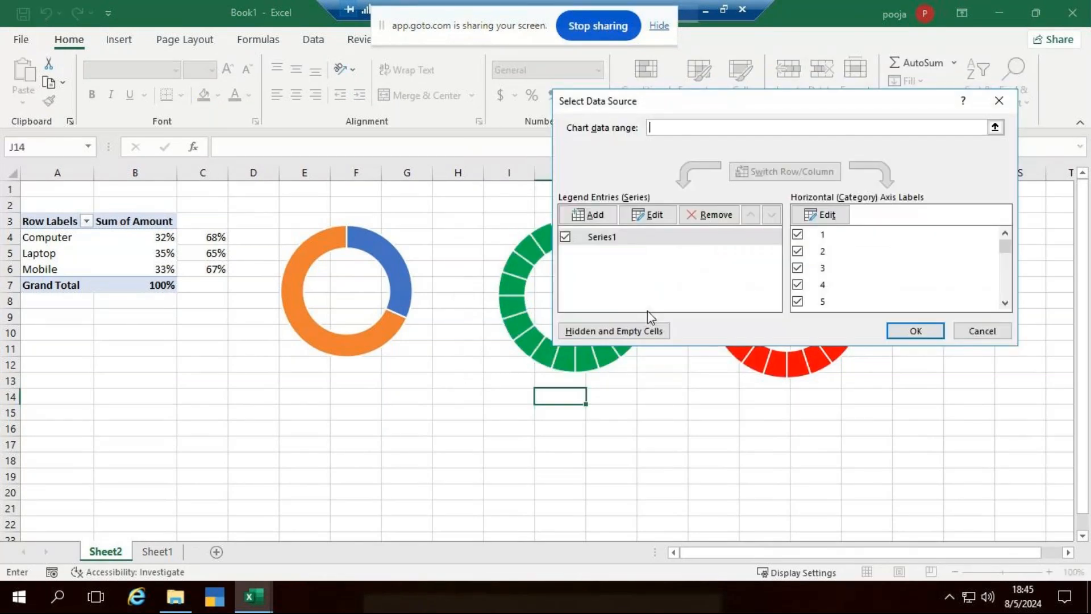
{"action": "left_click", "coordinate": [597, 216]}
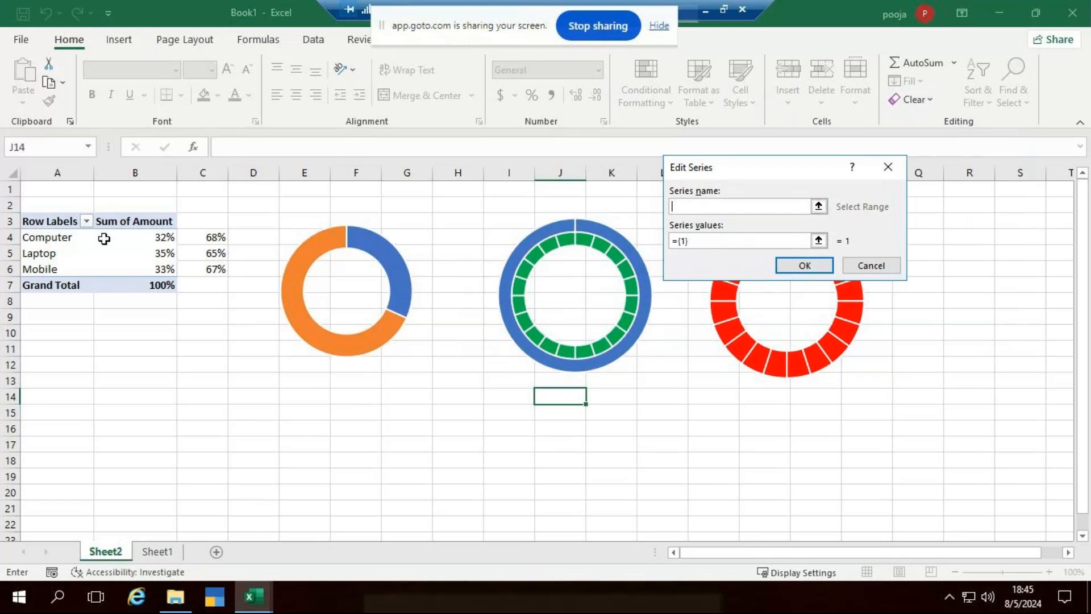
{"action": "left_click", "coordinate": [32, 253]}
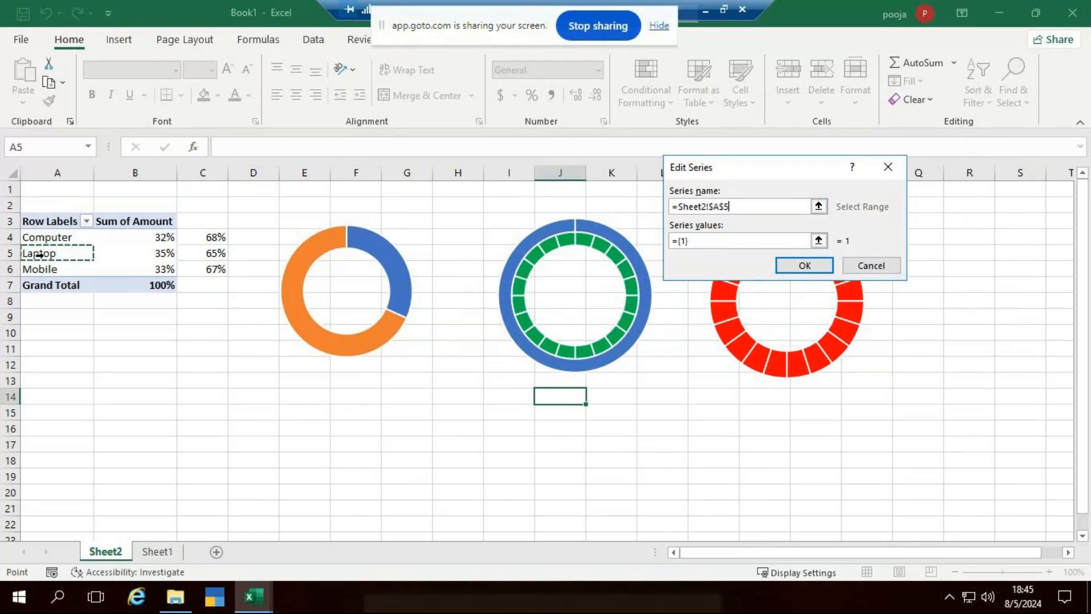
{"action": "left_click", "coordinate": [705, 239]}
{"action": "key", "text": "BackSpace"}
{"action": "key", "text": "BackSpace"}
{"action": "key", "text": "BackSpace"}
{"action": "key", "text": "BackSpace"}
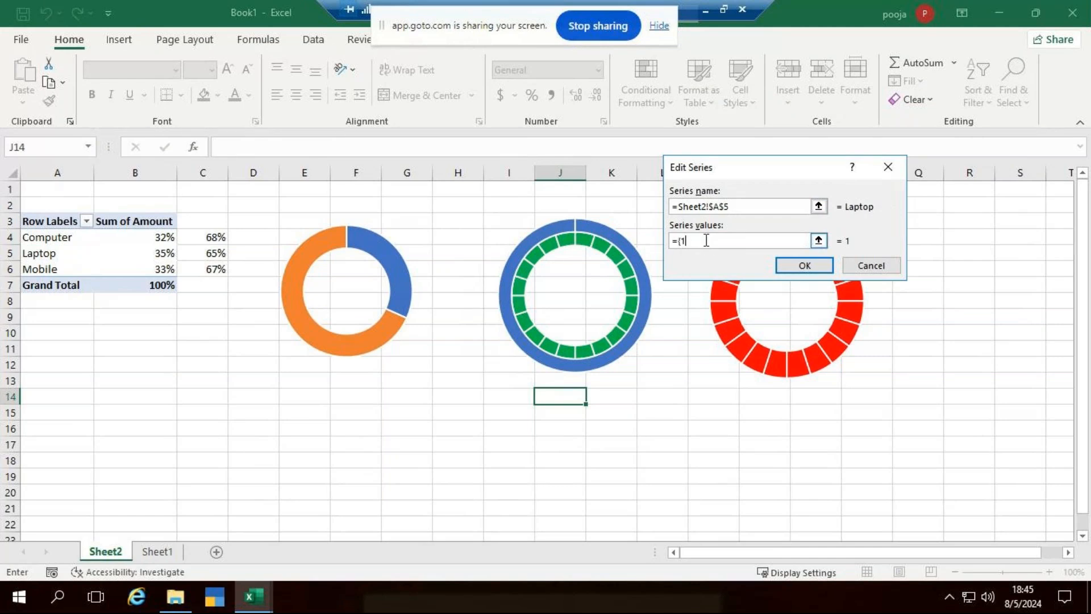
{"action": "left_click_drag", "start_coordinate": [168, 253], "coordinate": [214, 253]}
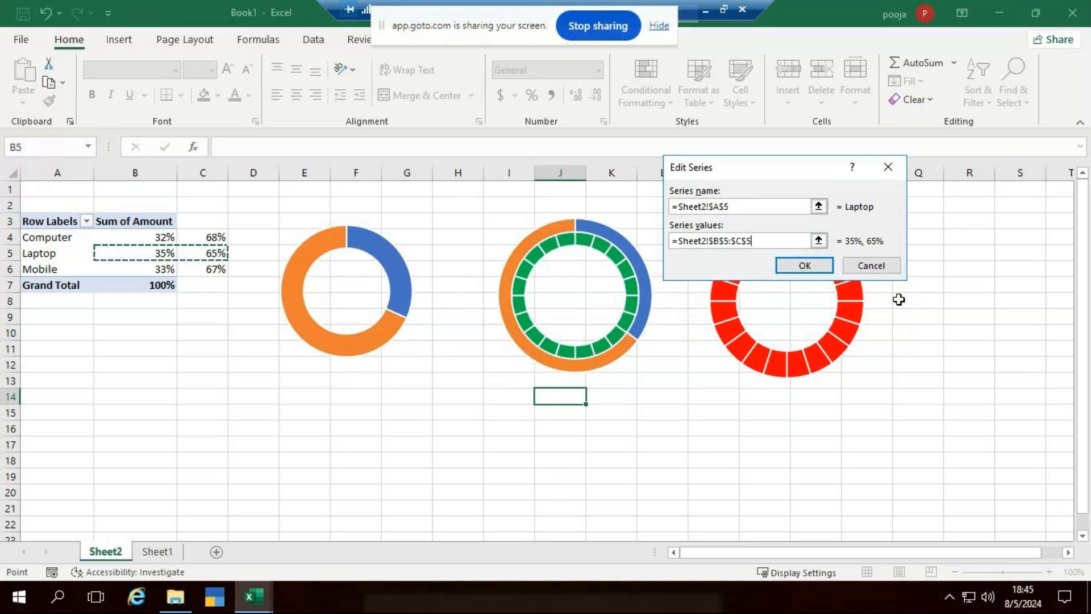
{"action": "left_click", "coordinate": [824, 265]}
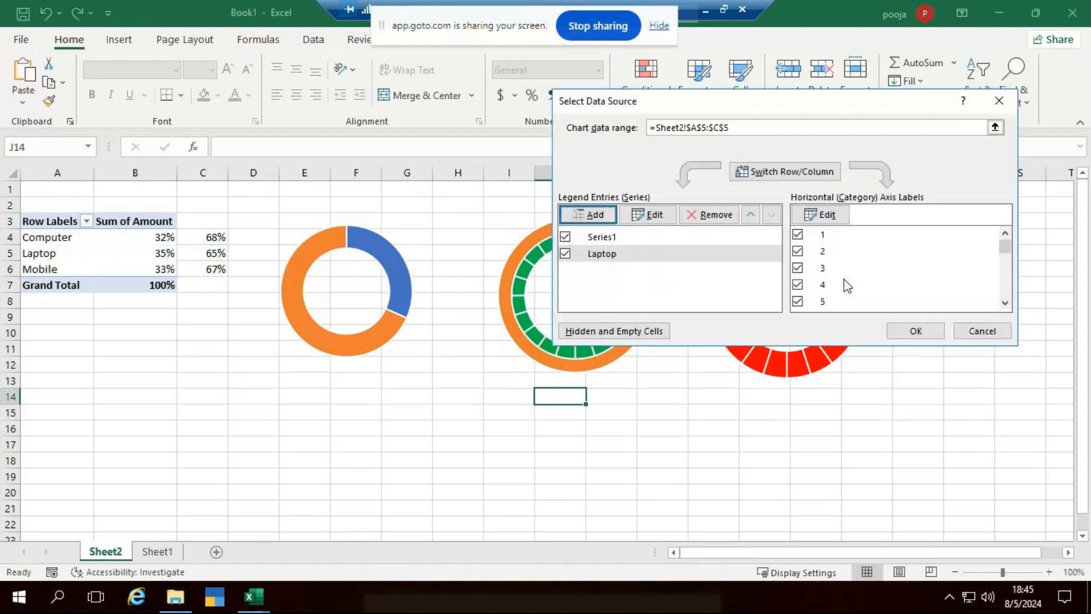
{"action": "left_click", "coordinate": [907, 328]}
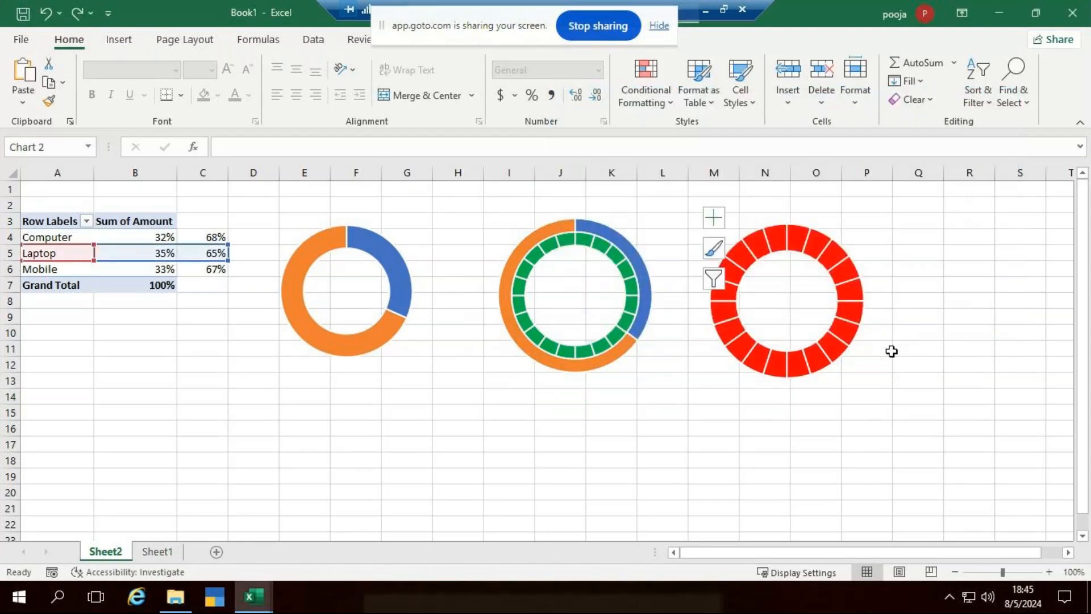
Move the Laptop series onto the secondary axis.
{"action": "right_click", "coordinate": [625, 248]}
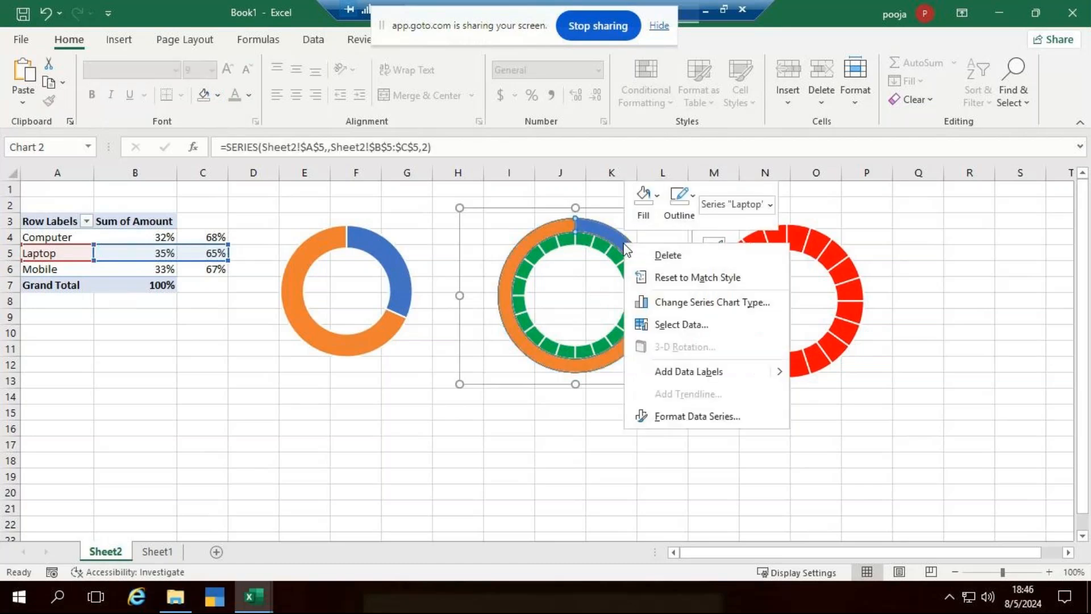
{"action": "left_click", "coordinate": [676, 307]}
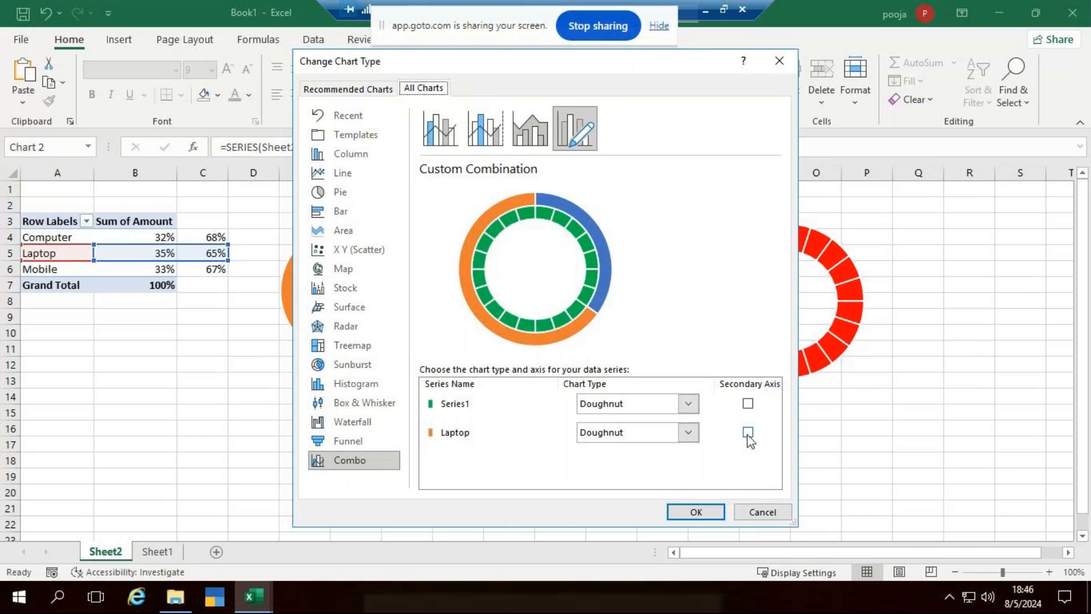
{"action": "left_click", "coordinate": [748, 433]}
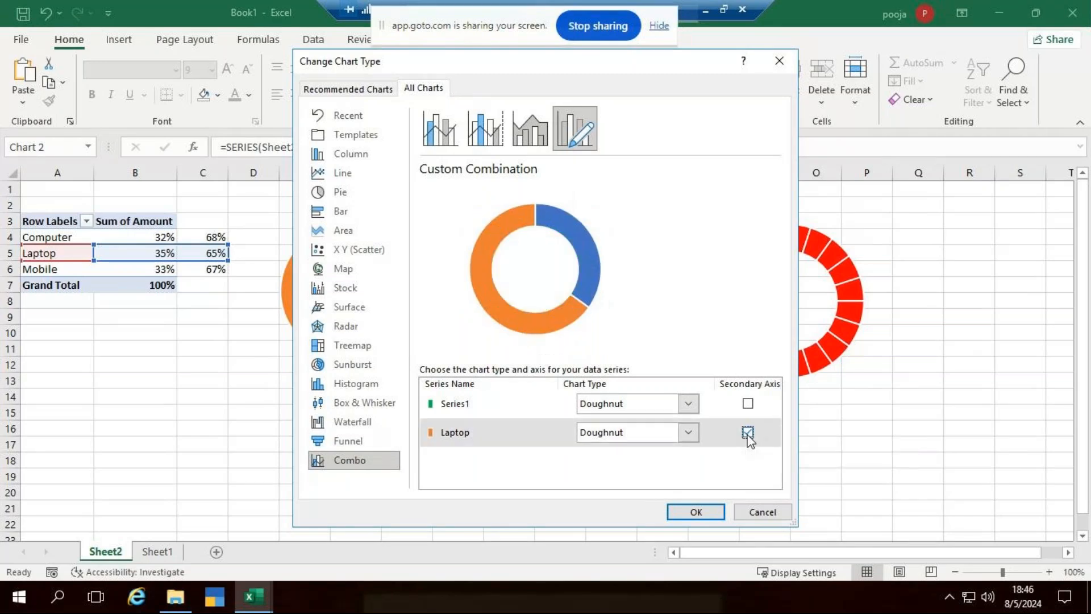
{"action": "left_click", "coordinate": [690, 511]}
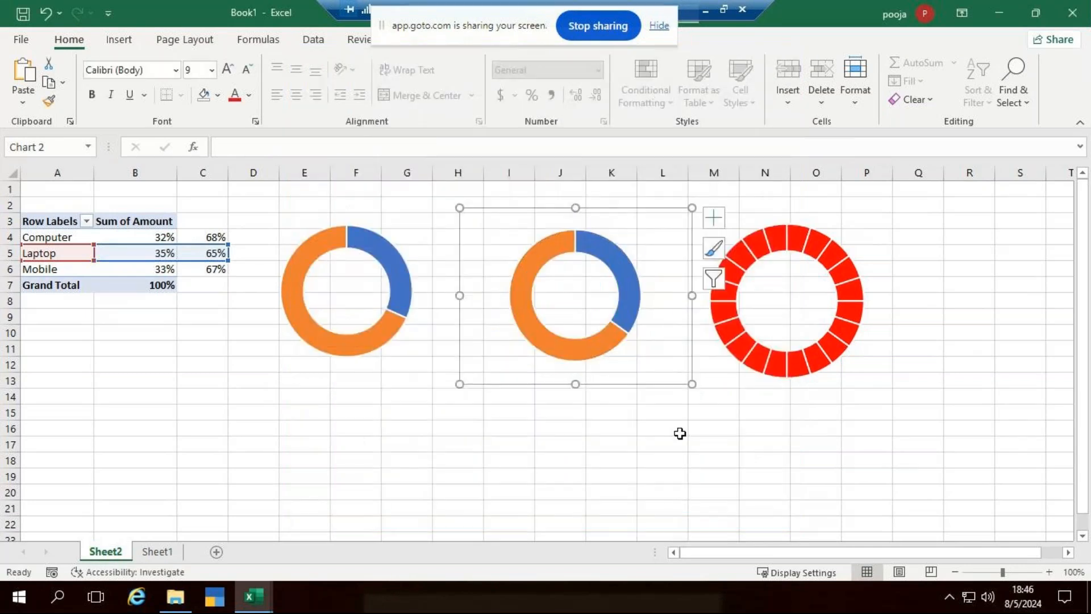
{"action": "left_click", "coordinate": [796, 233]}
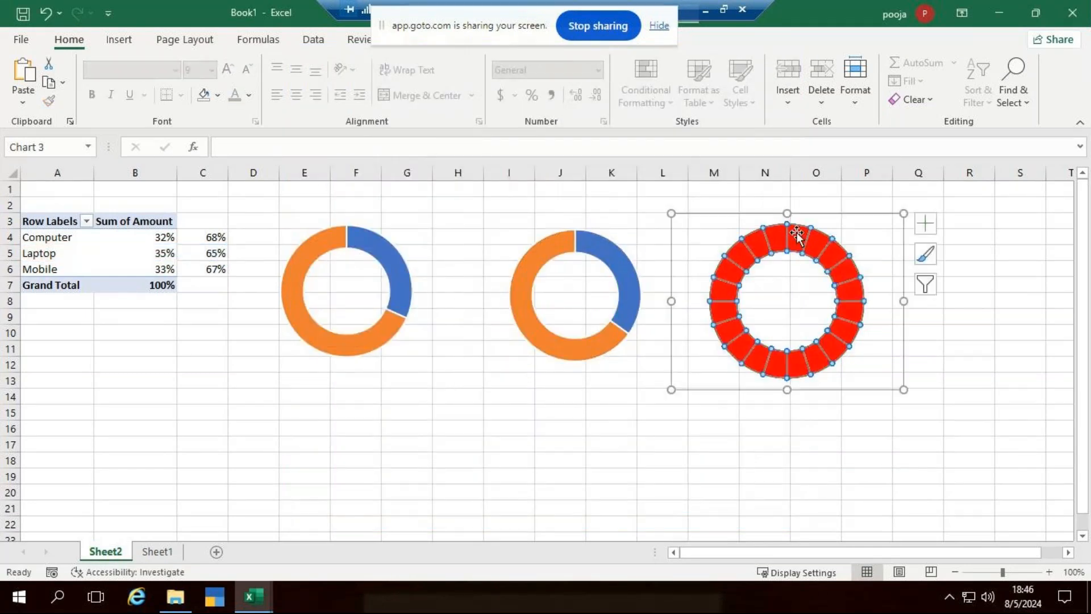
Add a Mobile series named from A6 with values B6:C6 to the red doughnut.
{"action": "right_click", "coordinate": [796, 233]}
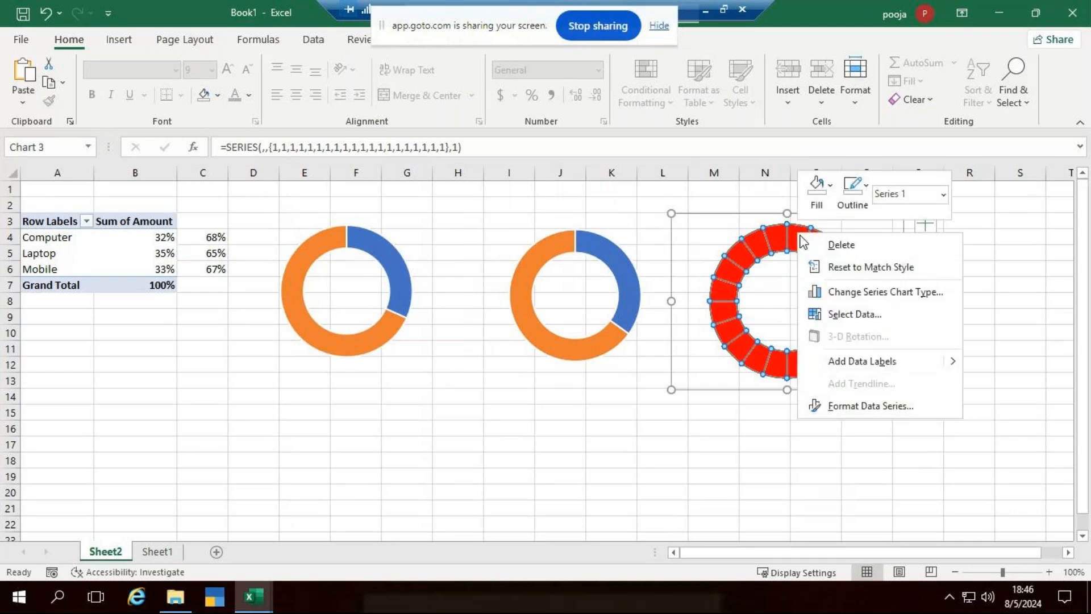
{"action": "left_click", "coordinate": [853, 316]}
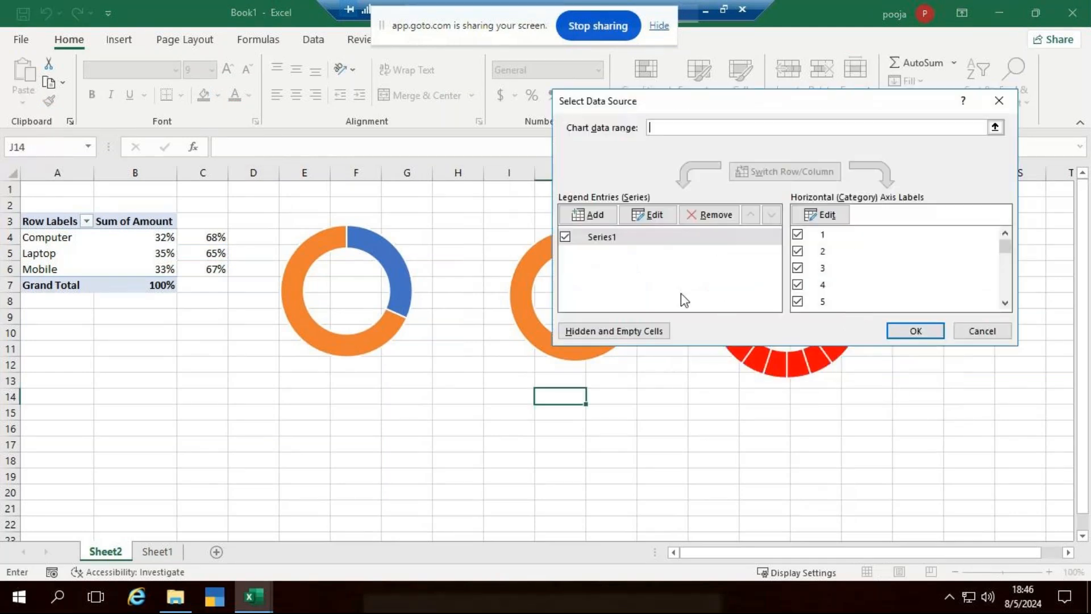
{"action": "left_click", "coordinate": [602, 216]}
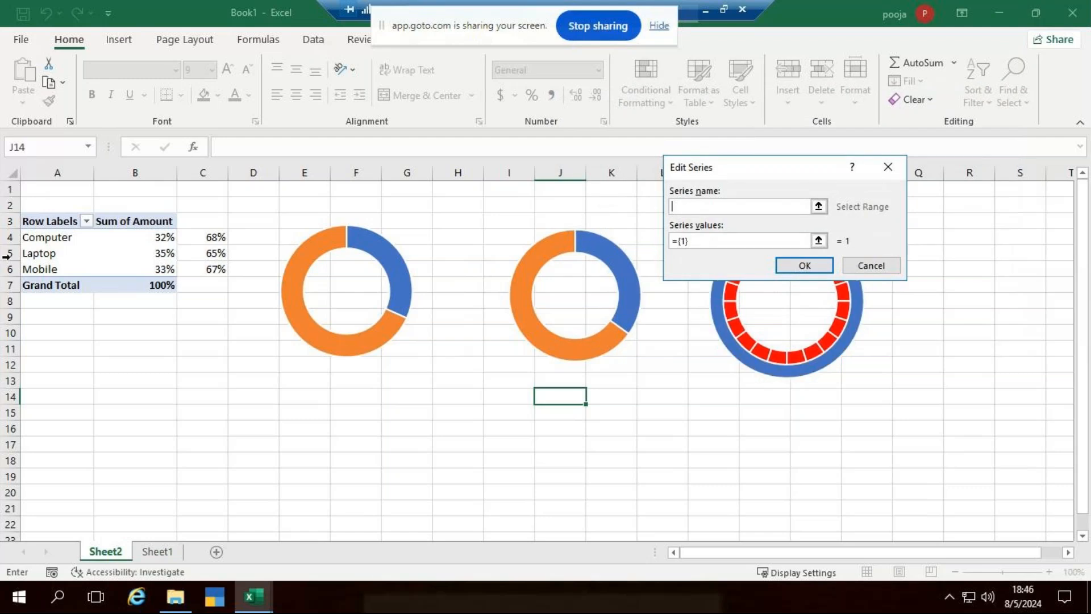
{"action": "left_click", "coordinate": [28, 270]}
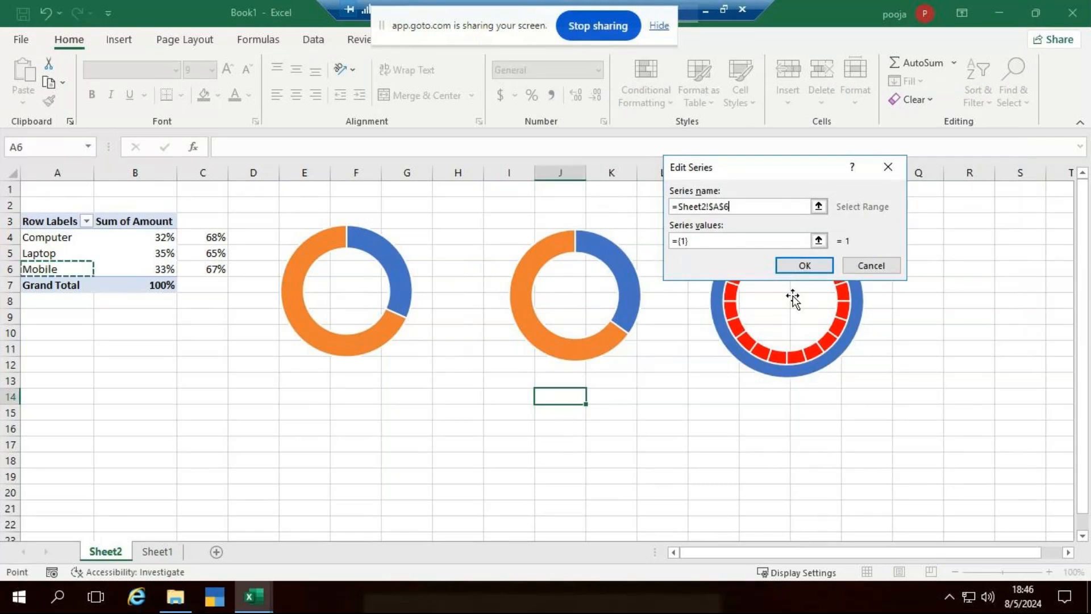
{"action": "left_click", "coordinate": [732, 241]}
{"action": "key", "text": "BackSpace"}
{"action": "key", "text": "BackSpace"}
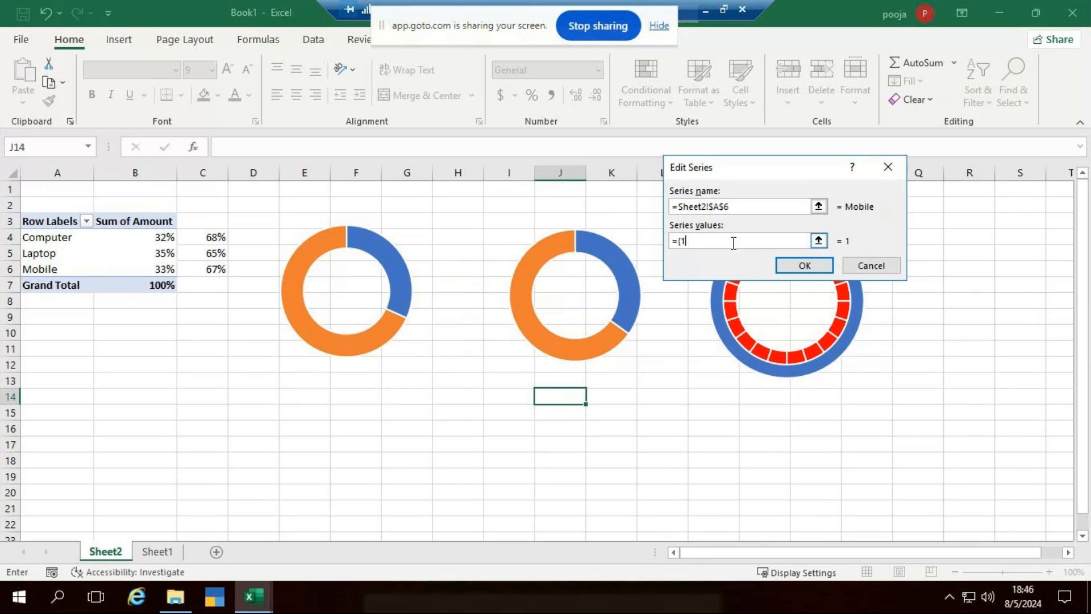
{"action": "key", "text": "BackSpace"}
{"action": "left_click", "coordinate": [159, 270]}
{"action": "left_click_drag", "start_coordinate": [159, 270], "coordinate": [210, 272]}
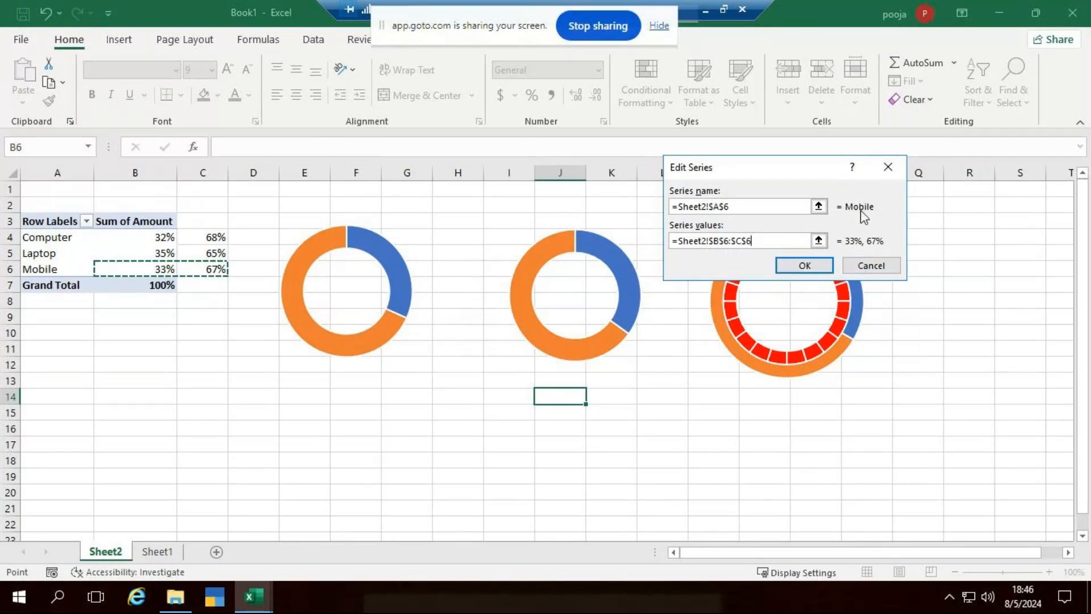
{"action": "left_click", "coordinate": [805, 267]}
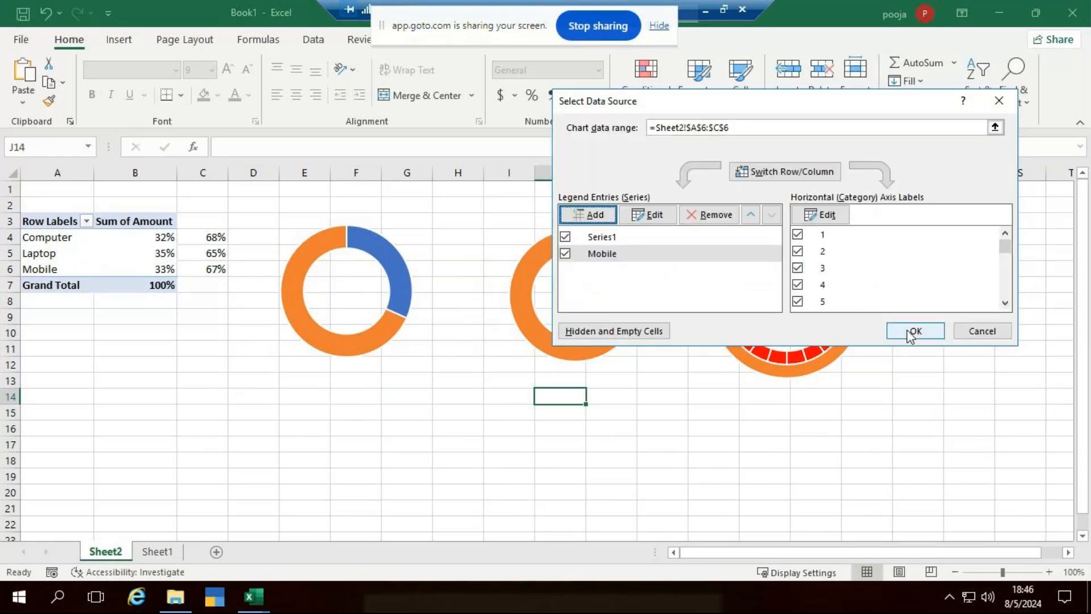
{"action": "left_click", "coordinate": [908, 331]}
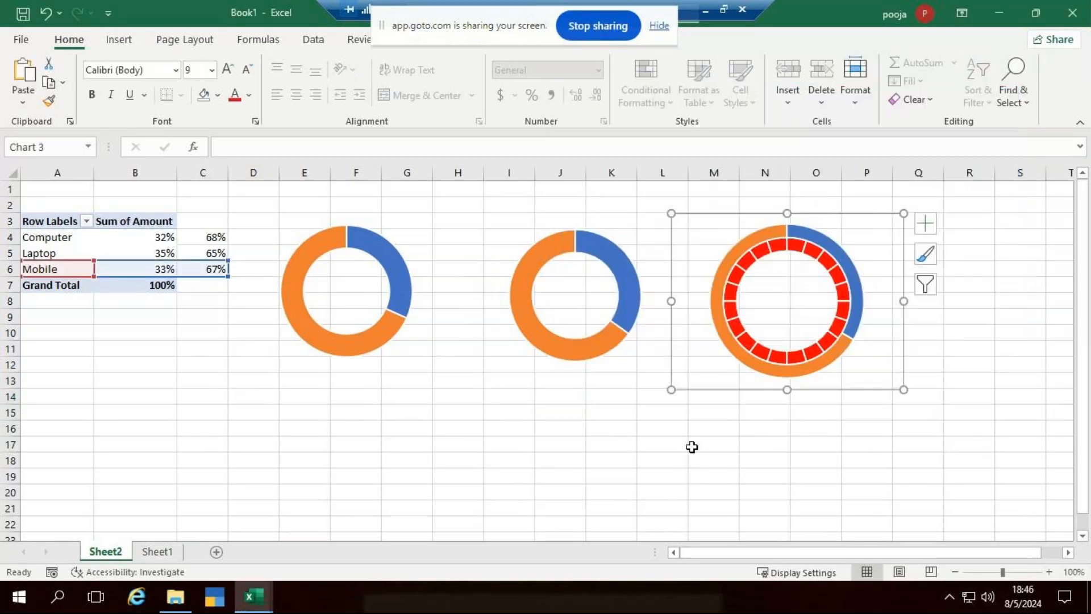
Move the Mobile series onto the secondary axis.
{"action": "right_click", "coordinate": [863, 291]}
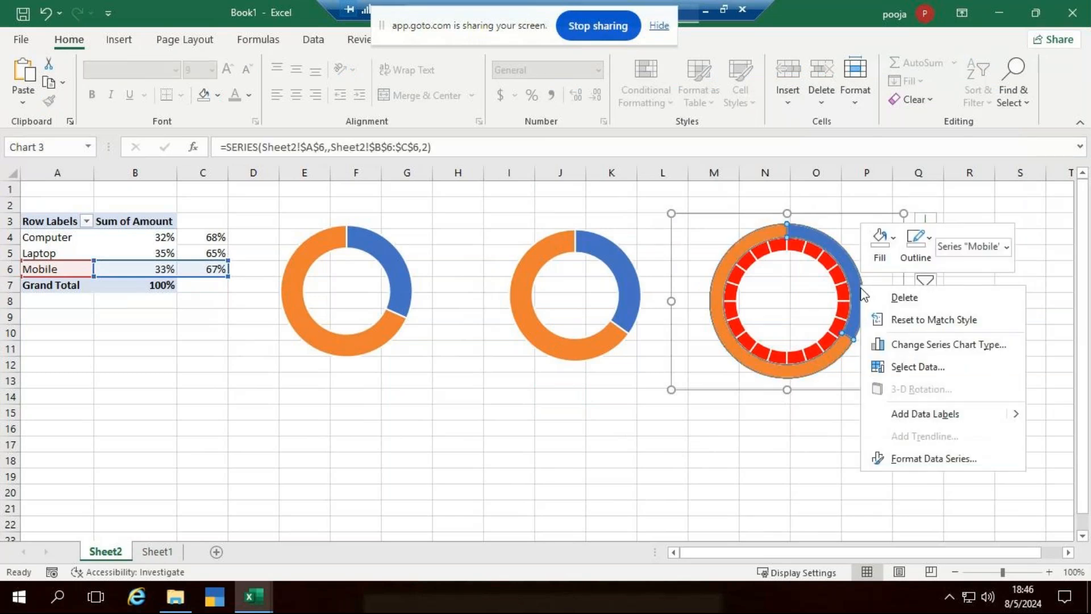
{"action": "left_click", "coordinate": [904, 344]}
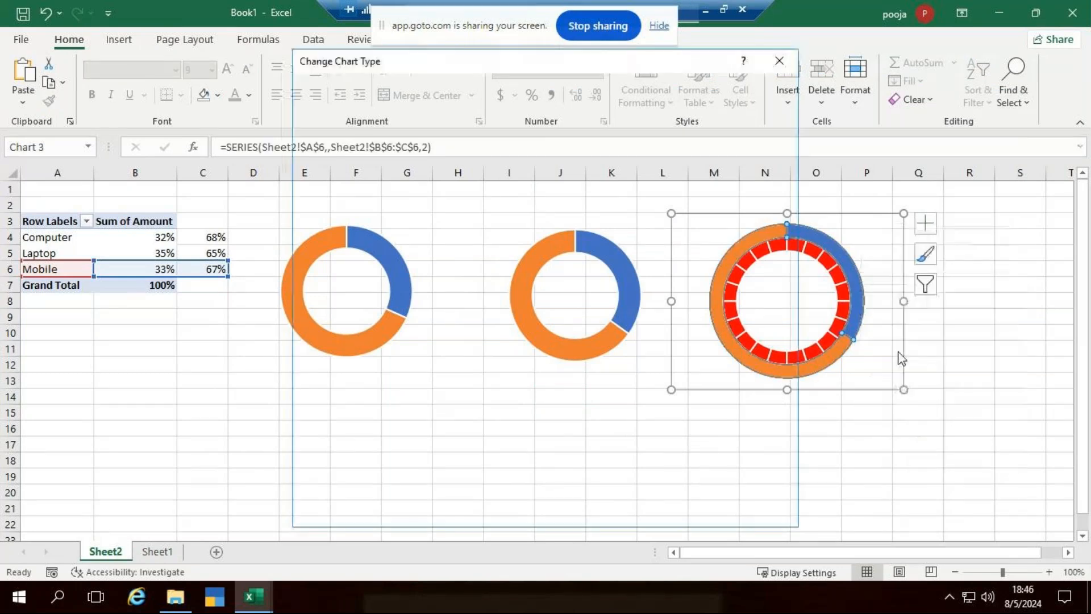
{"action": "left_click", "coordinate": [748, 433]}
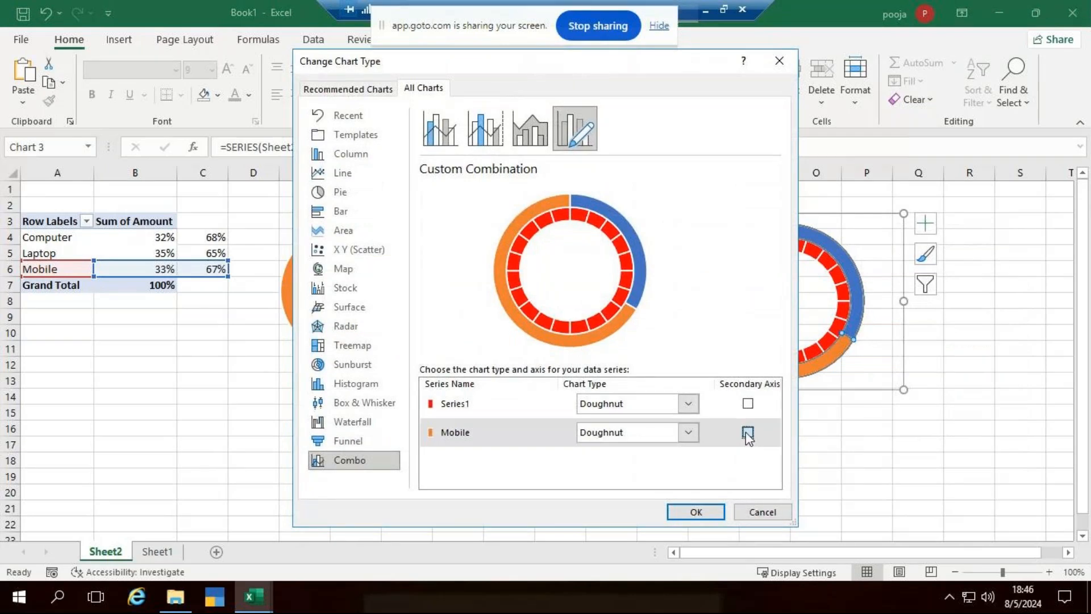
{"action": "left_click", "coordinate": [680, 509]}
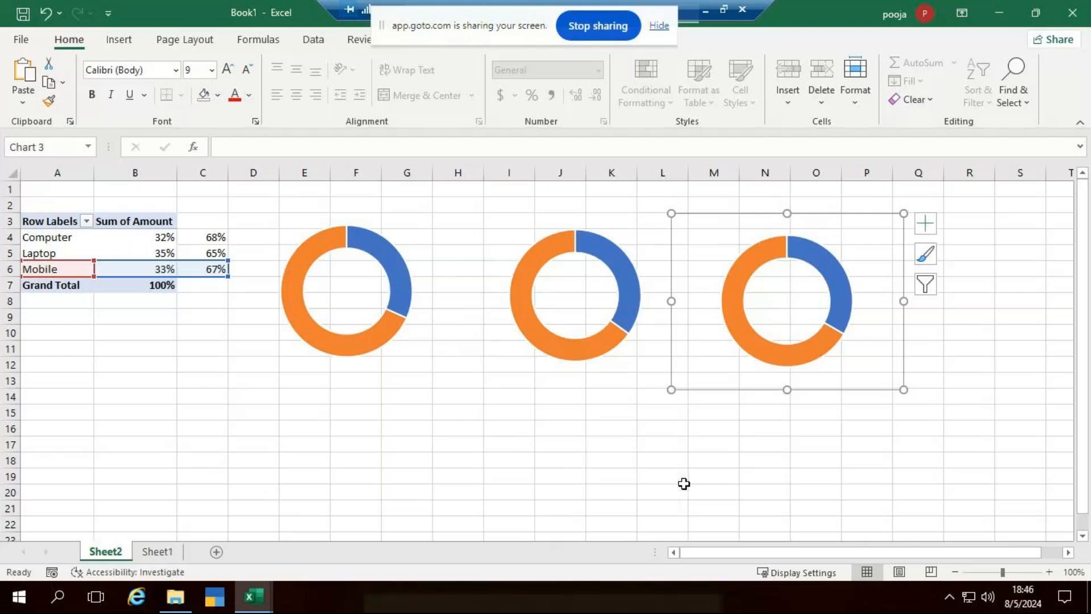
{"action": "left_click", "coordinate": [690, 465]}
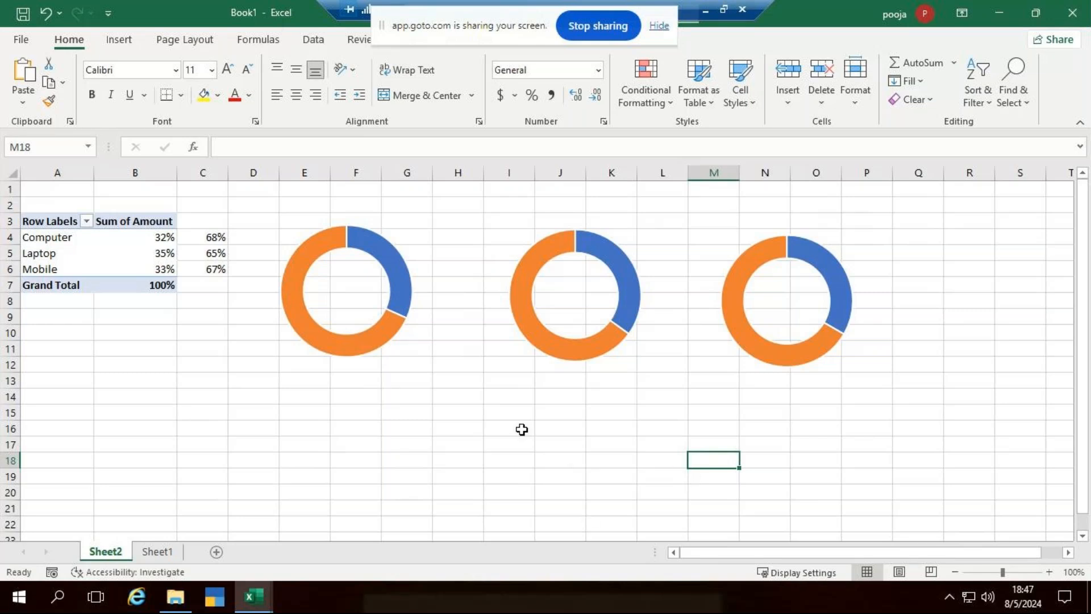
Set the Computer chart's blue 32% slice to No fill, revealing the navy segments.
{"action": "left_click", "coordinate": [405, 278]}
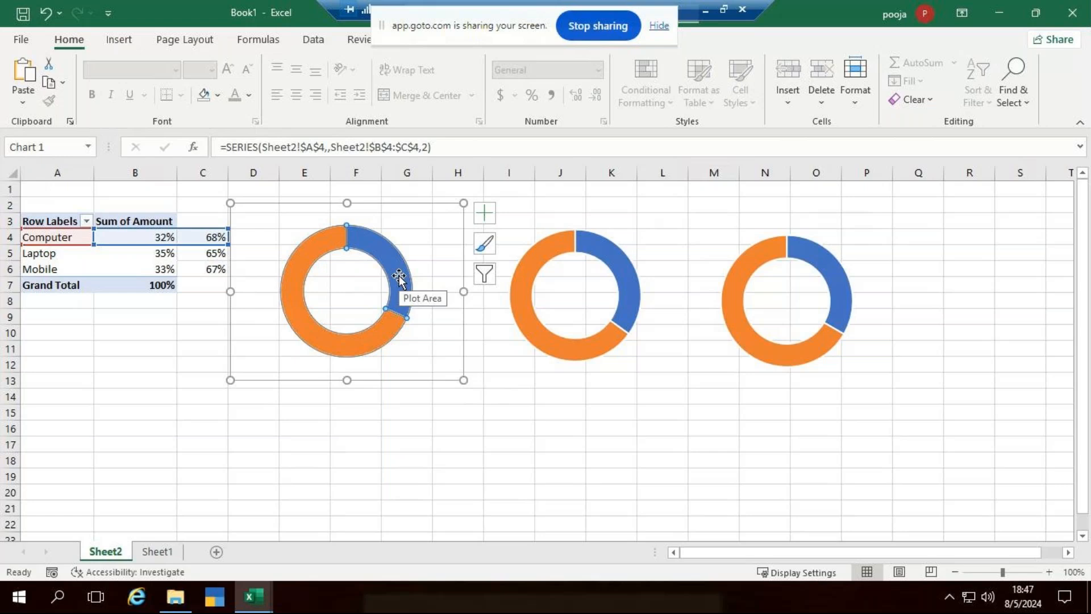
{"action": "mouse_move", "coordinate": [399, 276]}
{"action": "double_click", "coordinate": [398, 274]}
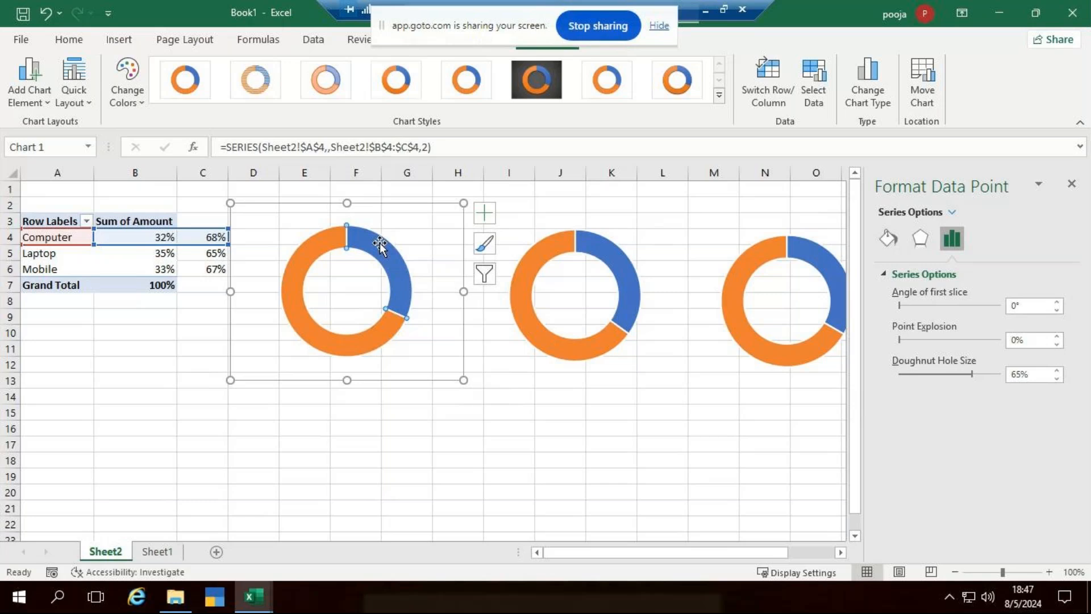
{"action": "mouse_move", "coordinate": [381, 246]}
{"action": "left_click", "coordinate": [888, 241]}
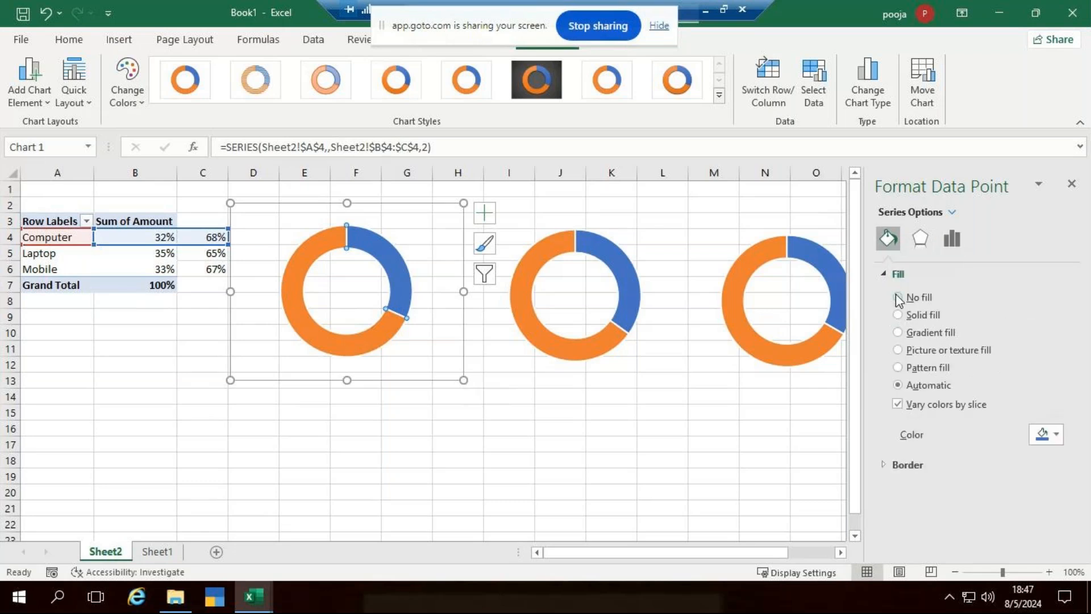
{"action": "left_click", "coordinate": [899, 298]}
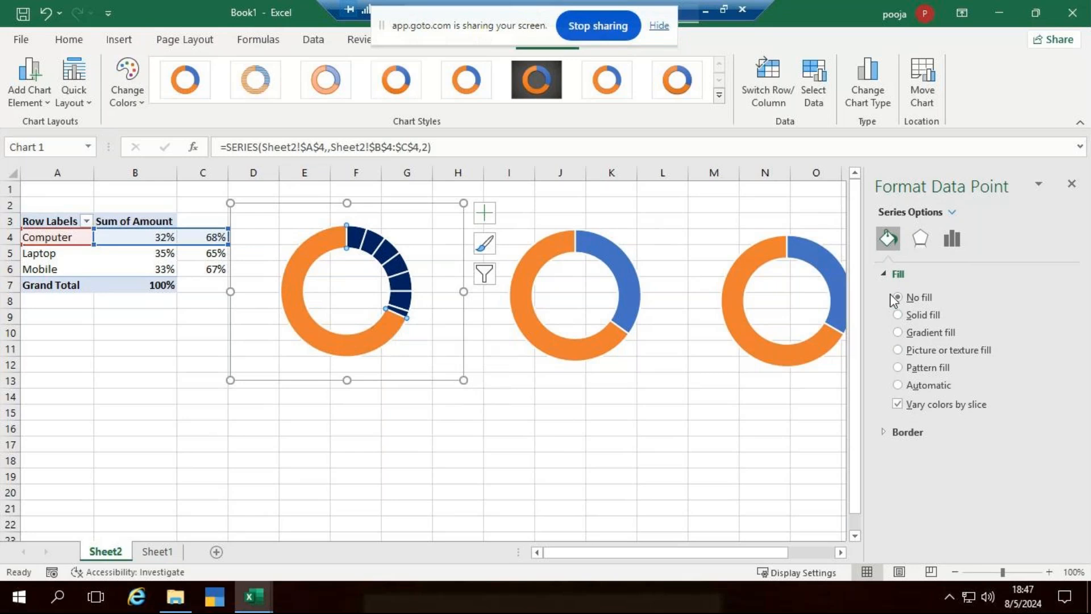
Fill the orange 68% slice light grey with 18% transparency.
{"action": "left_click", "coordinate": [350, 342]}
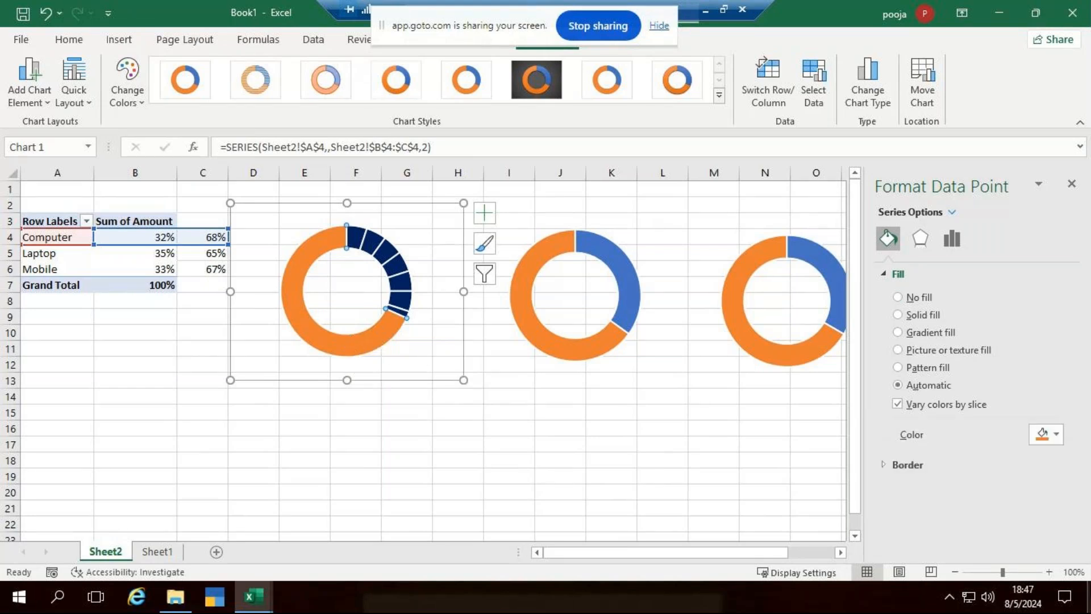
{"action": "left_click", "coordinate": [1048, 435]}
{"action": "left_click", "coordinate": [964, 277]}
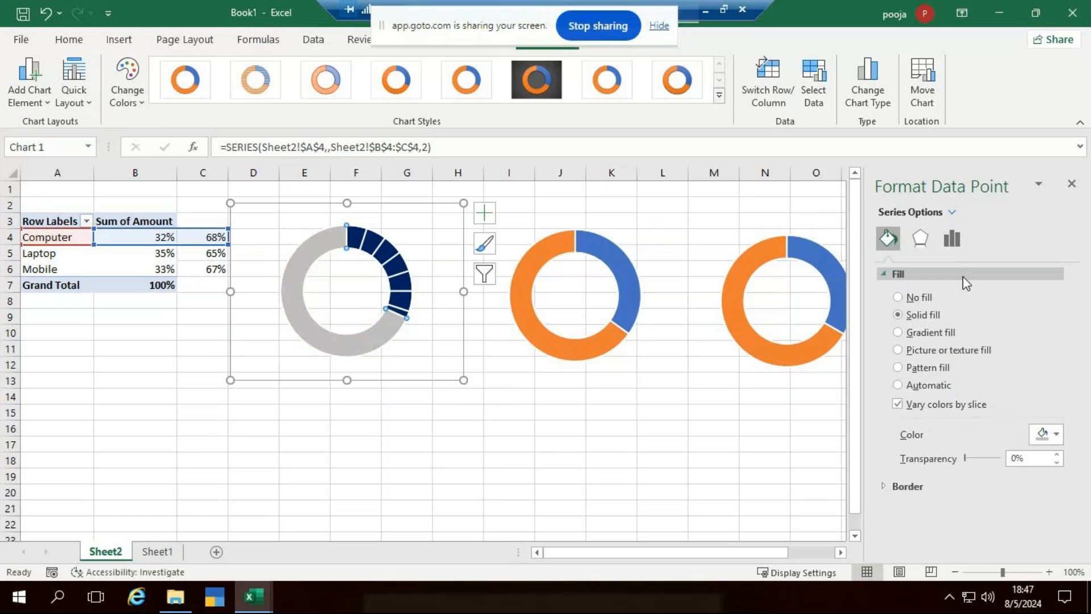
{"action": "left_click", "coordinate": [1020, 458]}
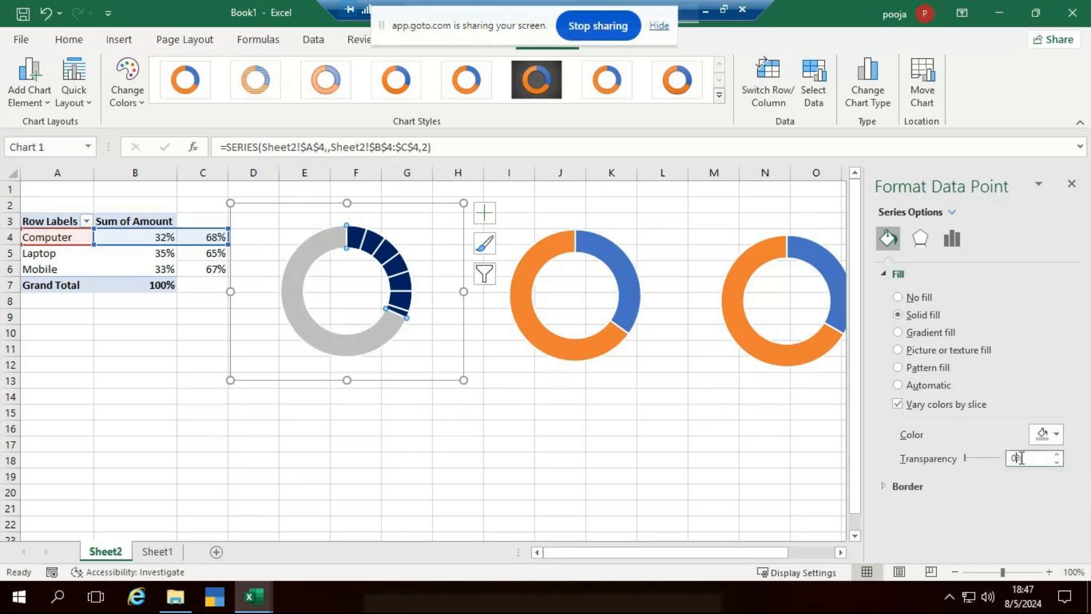
{"action": "key", "text": "BackSpace"}
{"action": "type", "text": "15"}
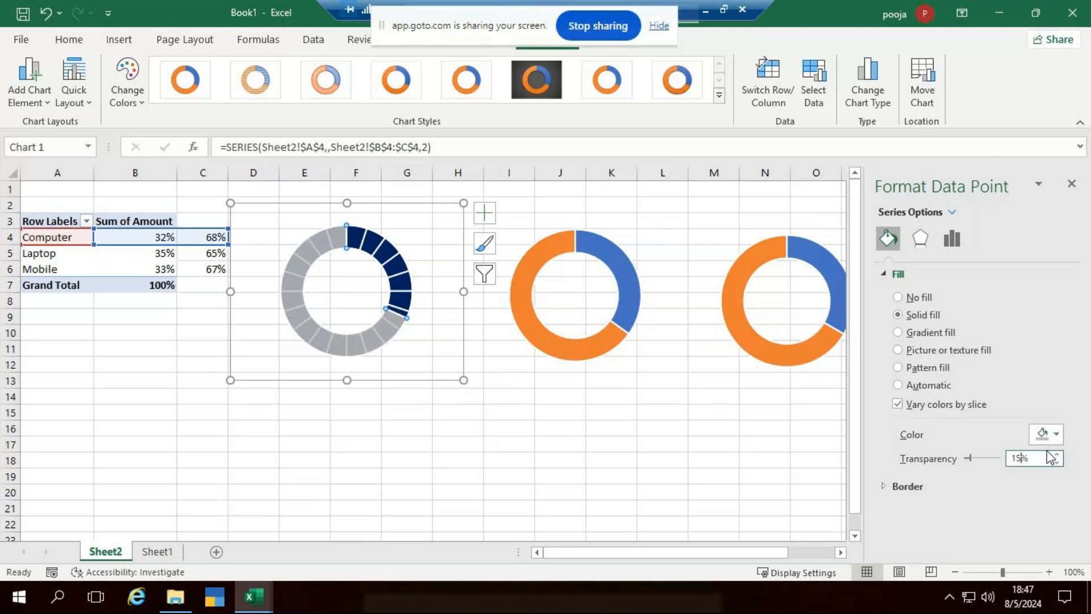
{"action": "key", "text": "BackSpace"}
{"action": "type", "text": "8"}
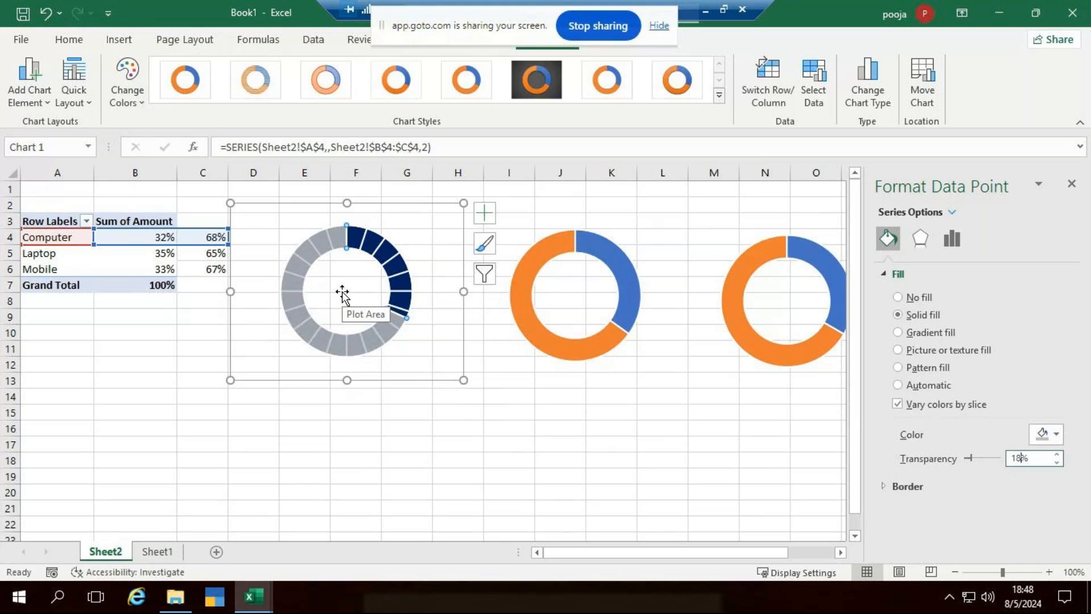
{"action": "left_click", "coordinate": [562, 395]}
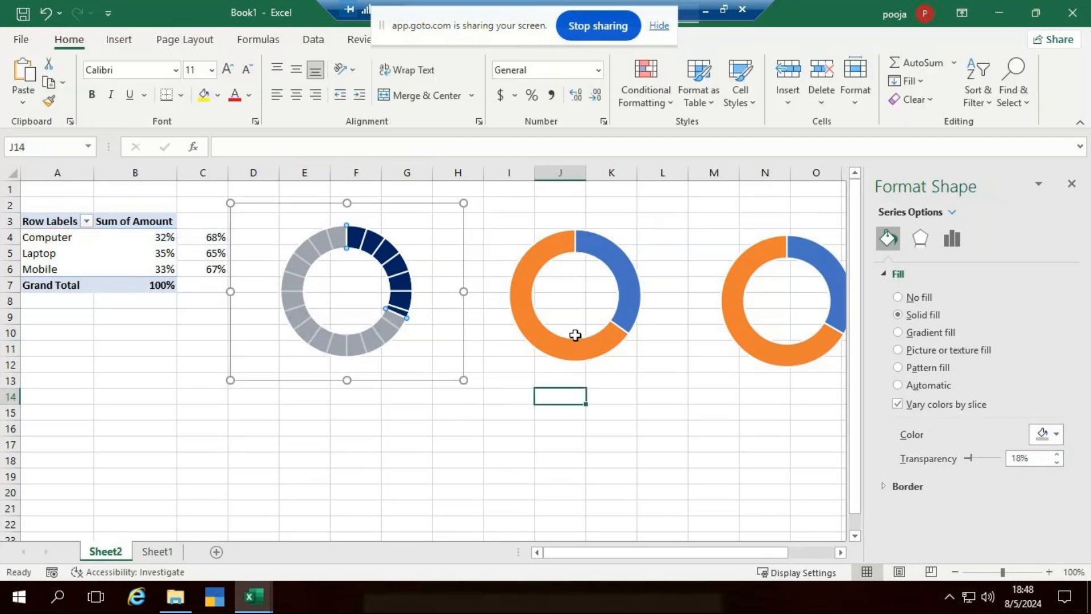
Remove the fill from the Laptop chart's blue 35% slice.
{"action": "left_click", "coordinate": [625, 281]}
{"action": "left_click", "coordinate": [627, 277]}
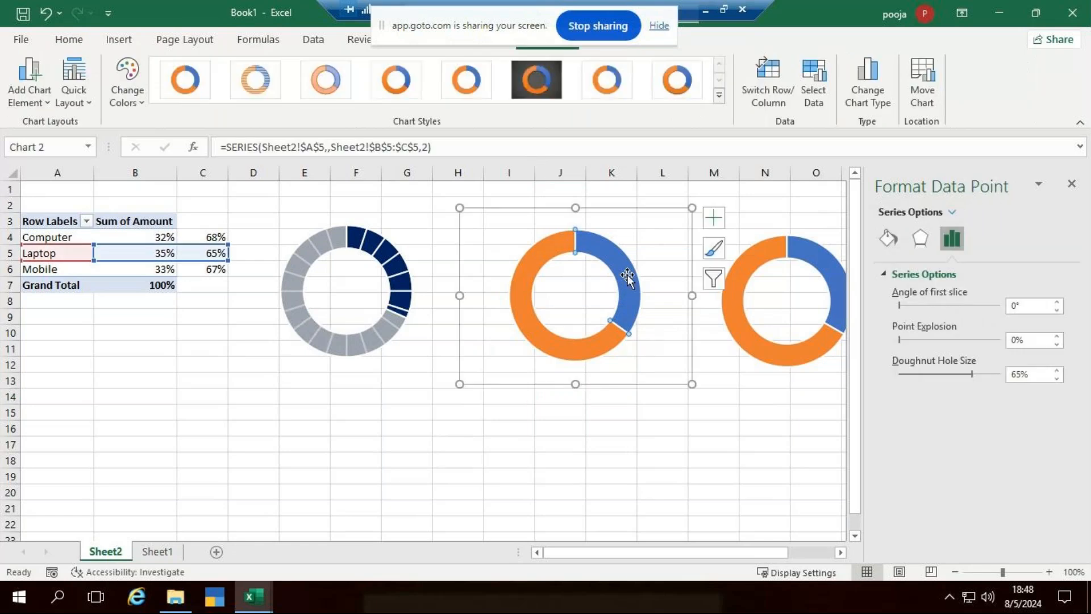
{"action": "left_click", "coordinate": [892, 238]}
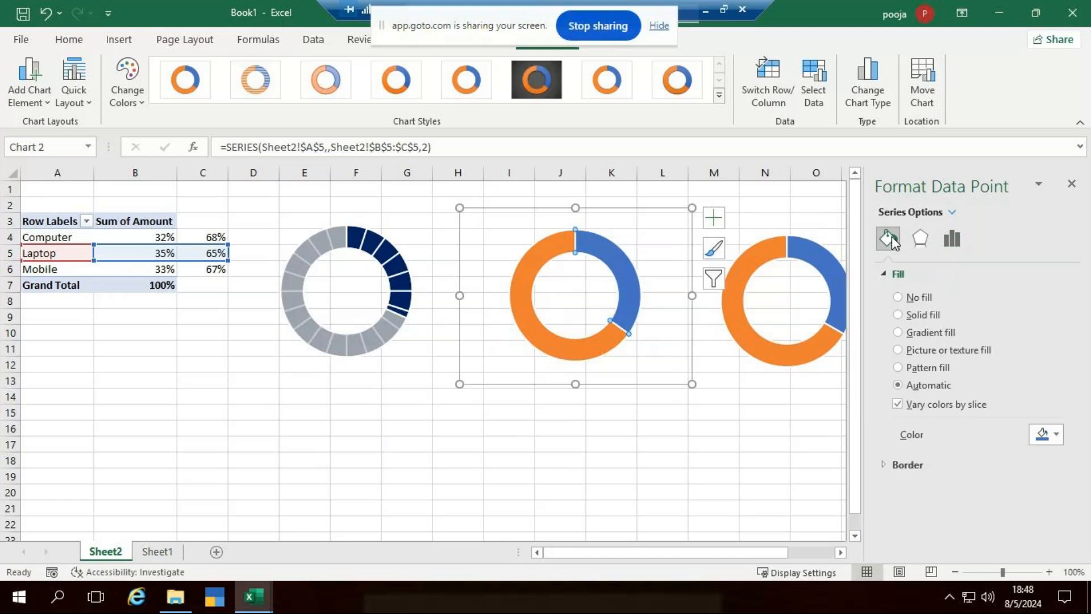
{"action": "left_click", "coordinate": [898, 296]}
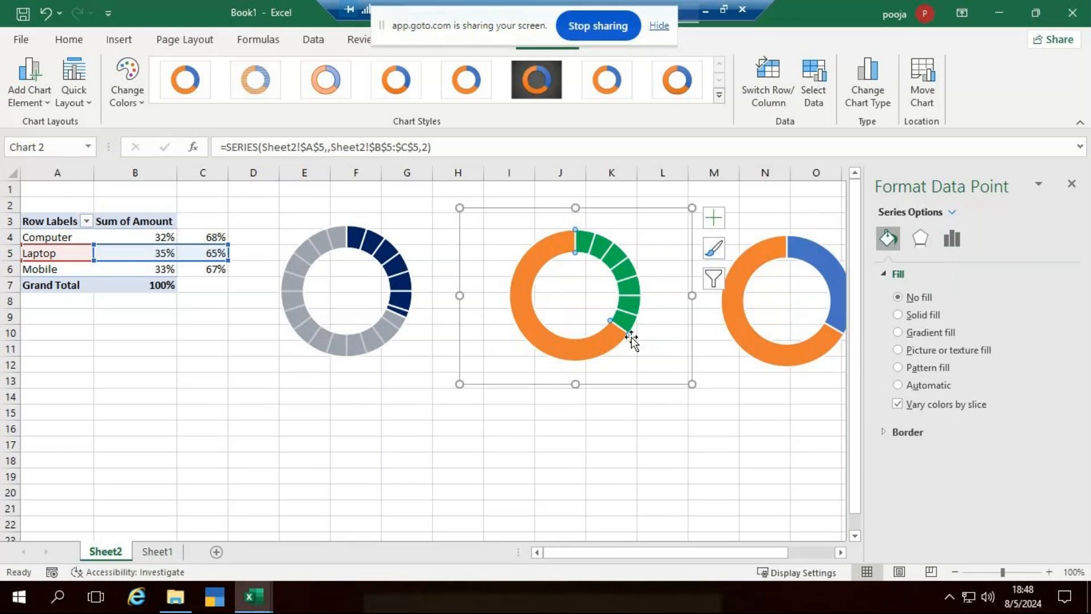
Give the Laptop chart's orange remainder 18% transparency.
{"action": "key", "text": "ctrl+z"}
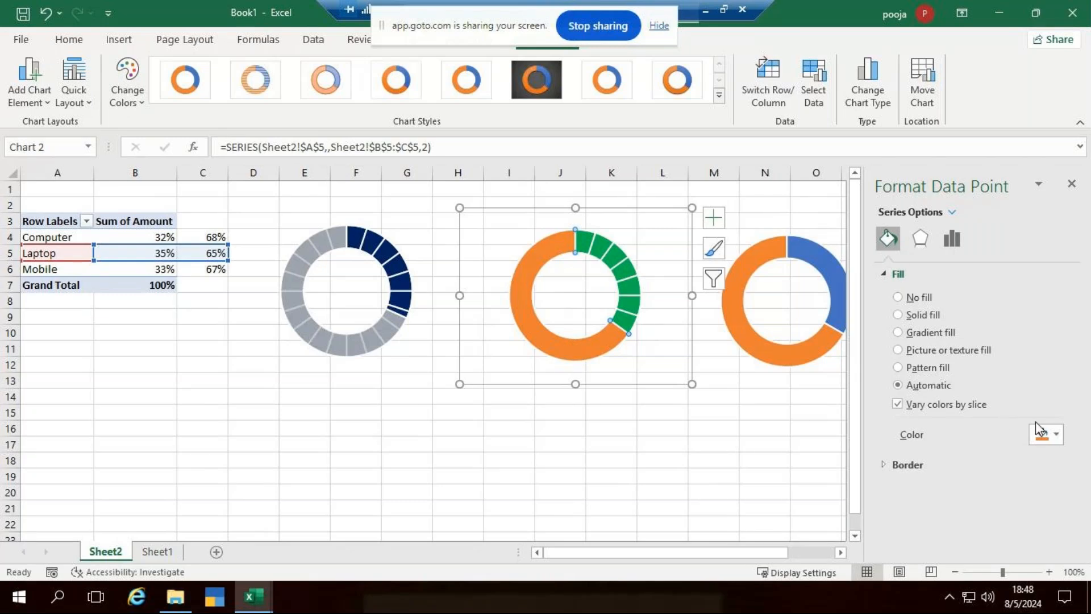
{"action": "left_click", "coordinate": [1059, 431]}
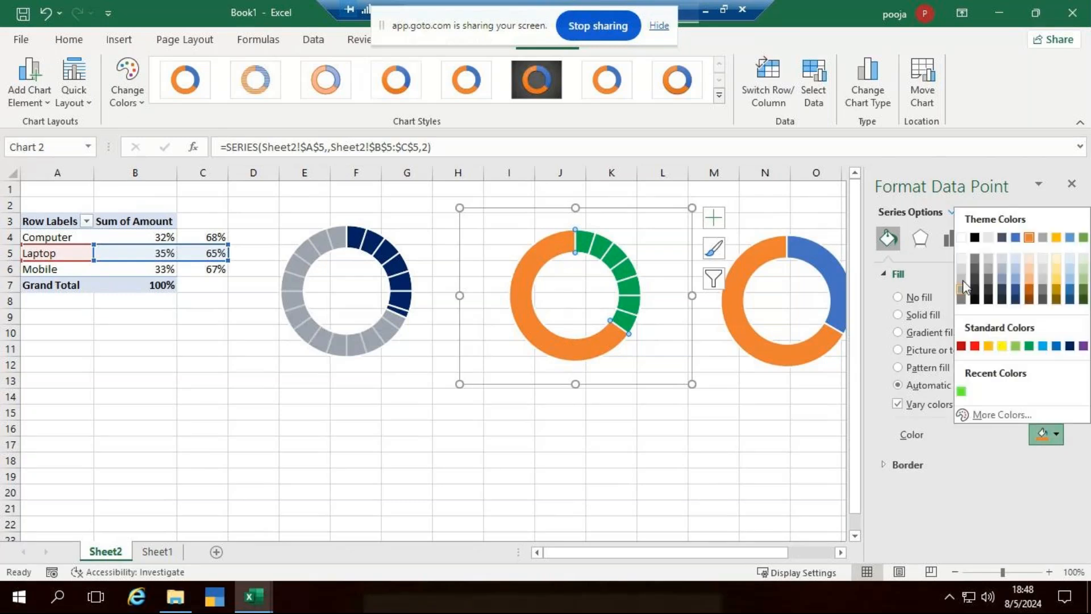
{"action": "key", "text": "Escape"}
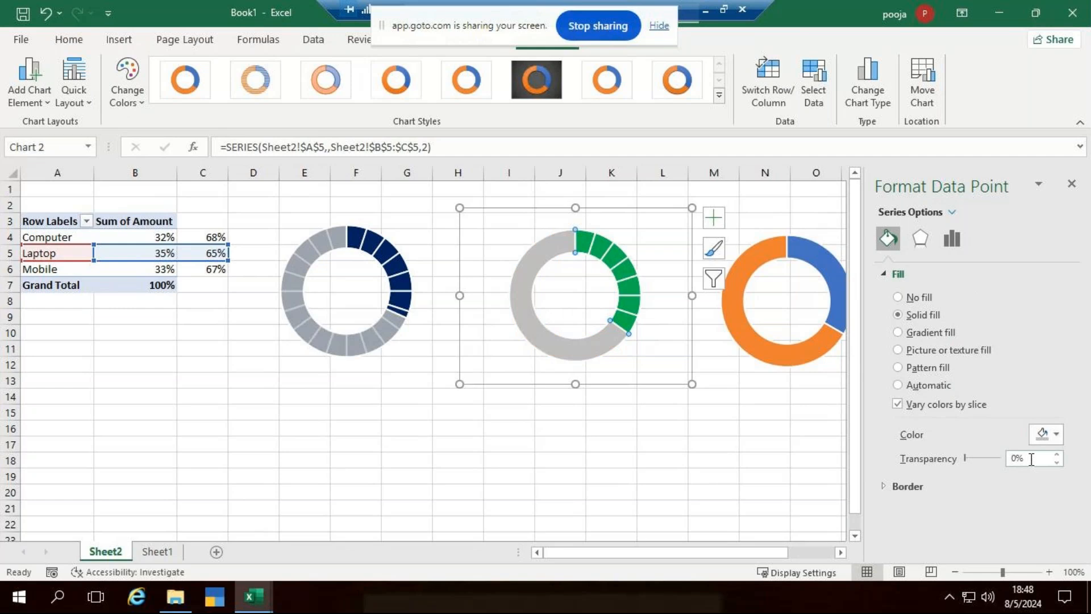
{"action": "left_click", "coordinate": [1035, 459]}
{"action": "type", "text": "18"}
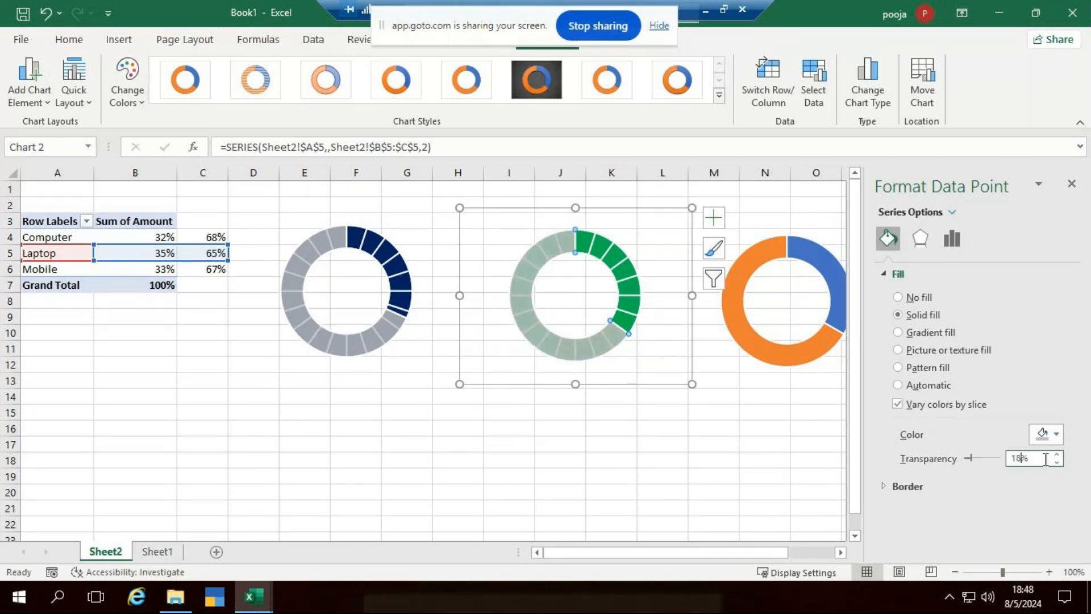
{"action": "left_click", "coordinate": [814, 248]}
Set the Mobile chart's blue 33% slice to No fill, revealing the red segments.
{"action": "left_click", "coordinate": [814, 248]}
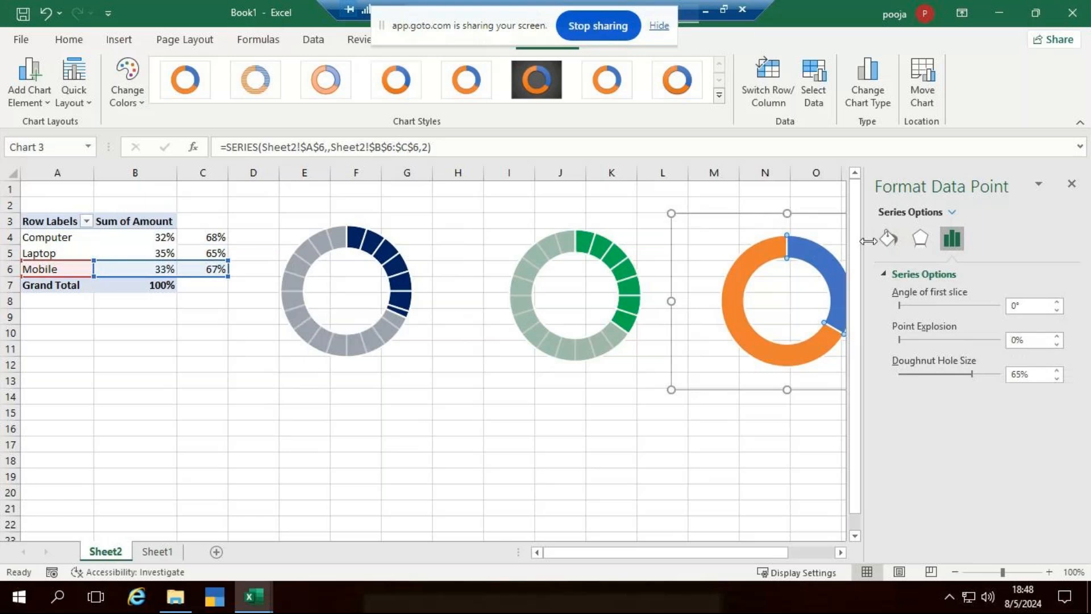
{"action": "left_click", "coordinate": [881, 238]}
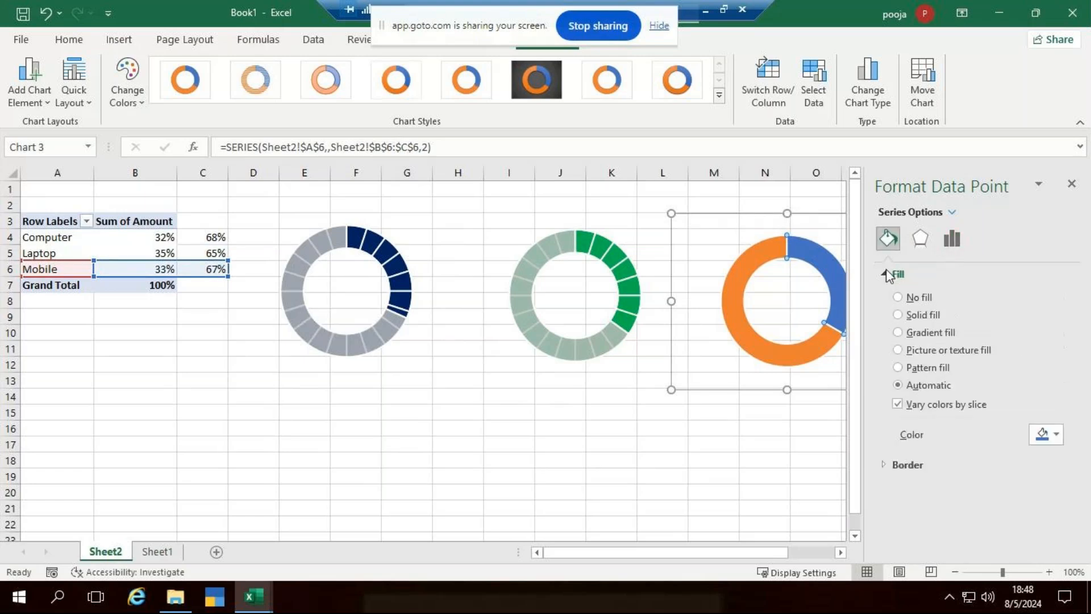
{"action": "left_click", "coordinate": [896, 296]}
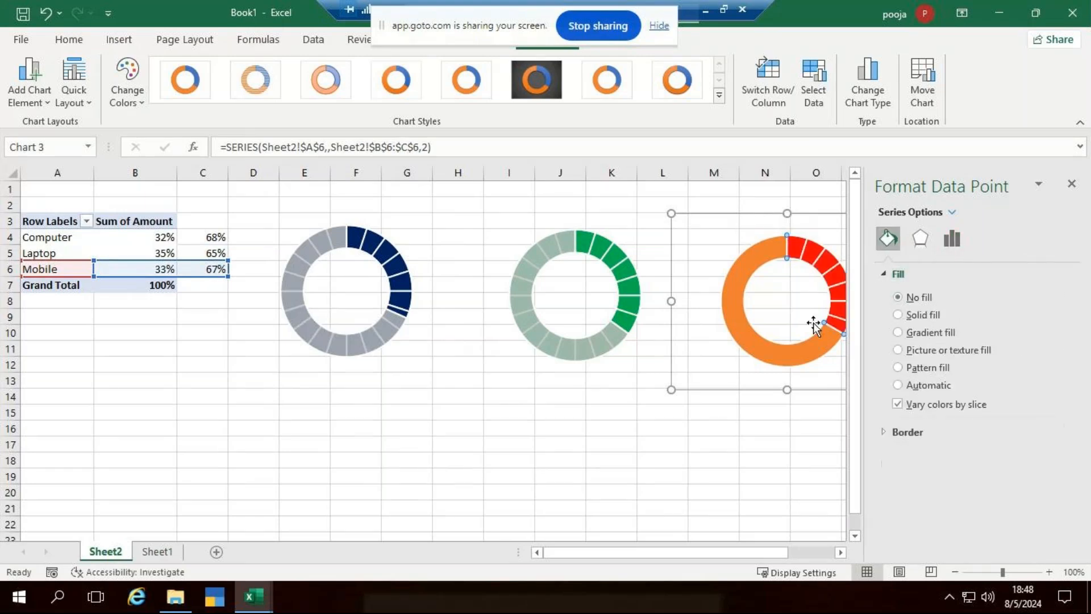
Colour the Mobile chart's orange 67% remainder light grey at 18% transparency.
{"action": "left_click", "coordinate": [769, 355]}
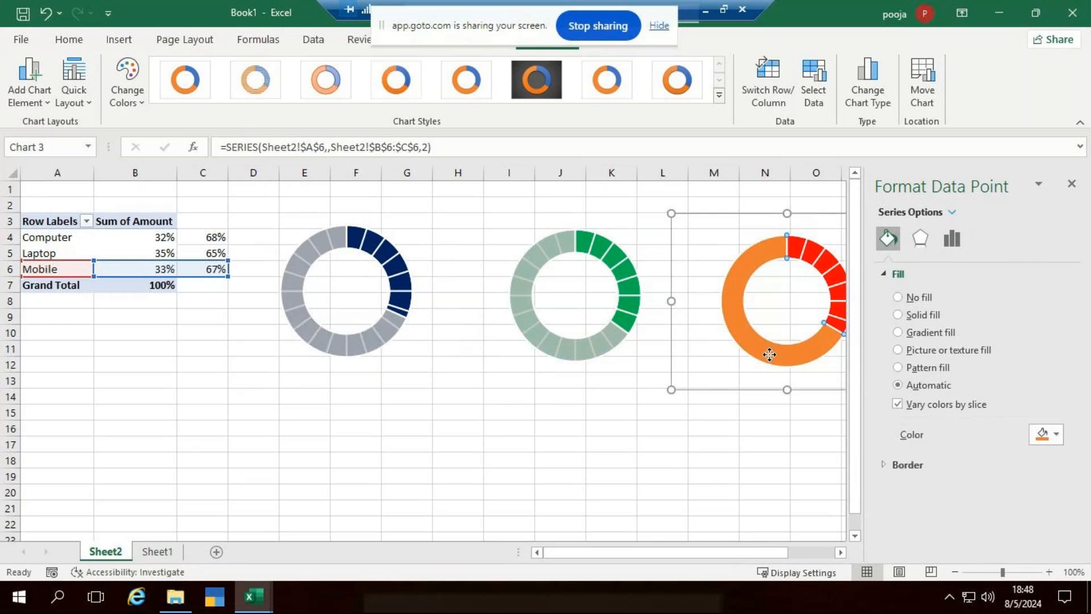
{"action": "left_click", "coordinate": [1055, 434]}
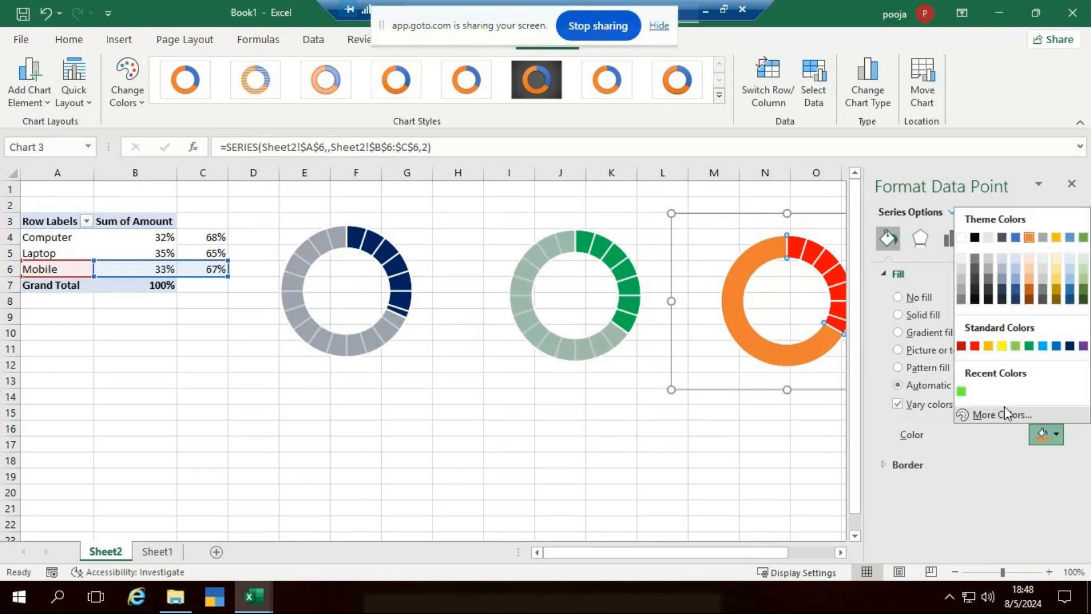
{"action": "left_click", "coordinate": [960, 273]}
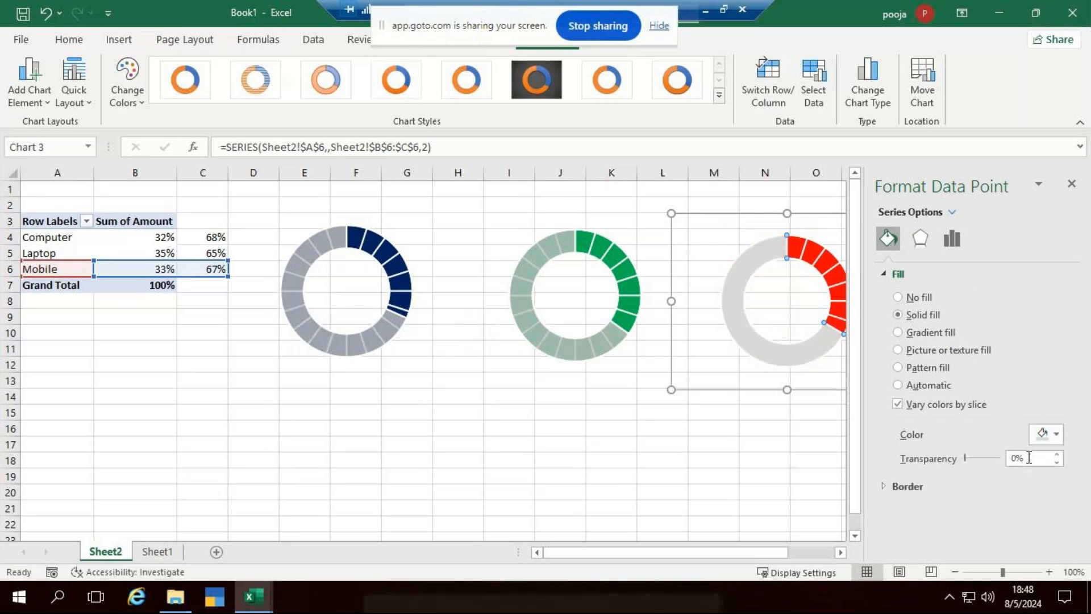
{"action": "left_click", "coordinate": [1018, 457]}
{"action": "key", "text": "BackSpace"}
{"action": "type", "text": "18"}
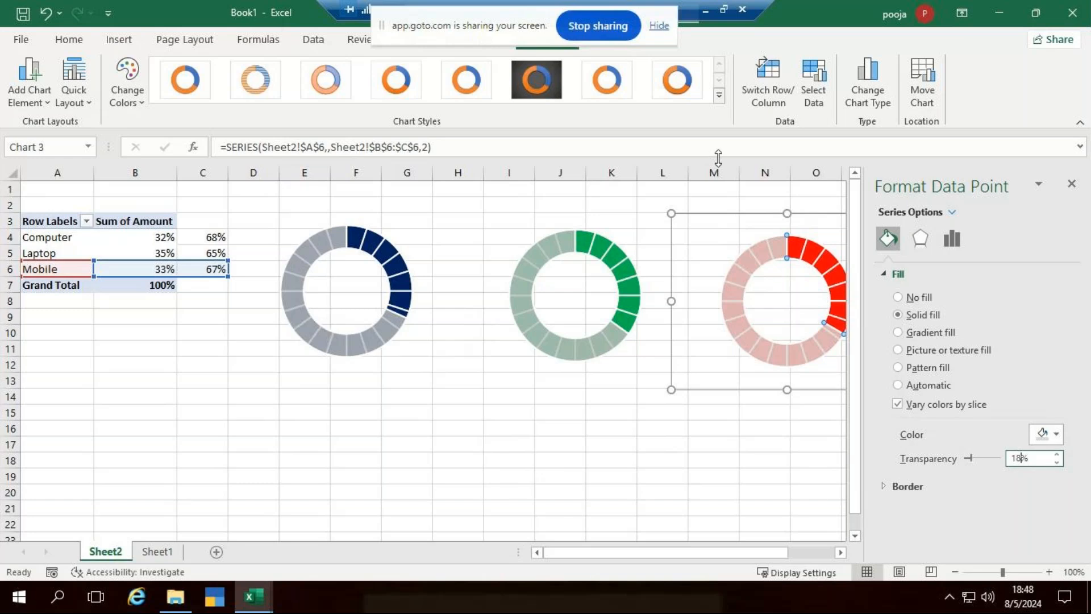
{"action": "left_click", "coordinate": [719, 460]}
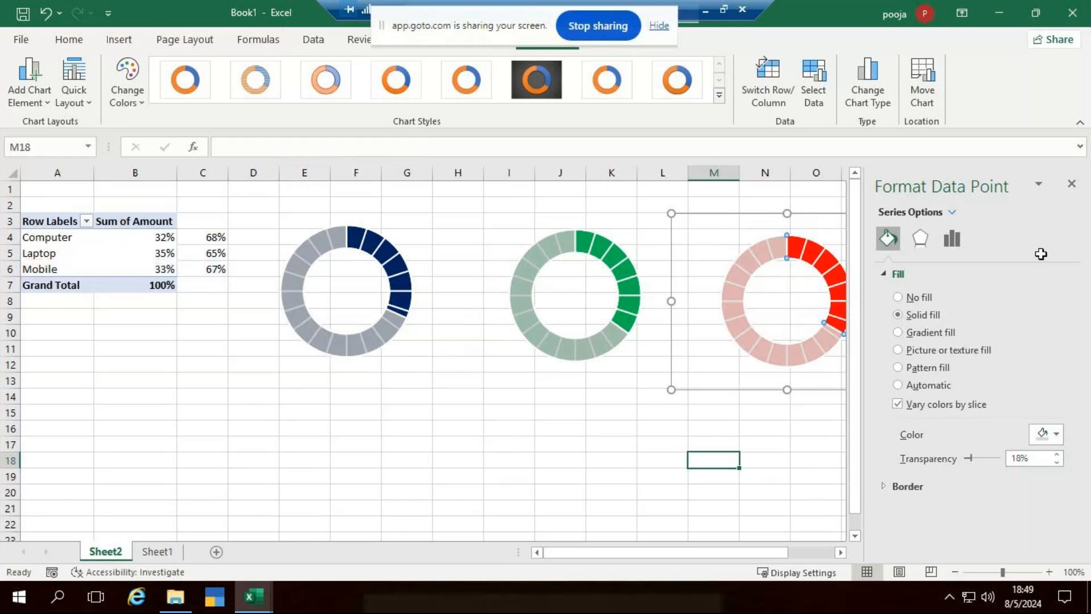
Close the Format pane, leaving the navy, green and red doughnuts in view.
{"action": "left_click", "coordinate": [1072, 183]}
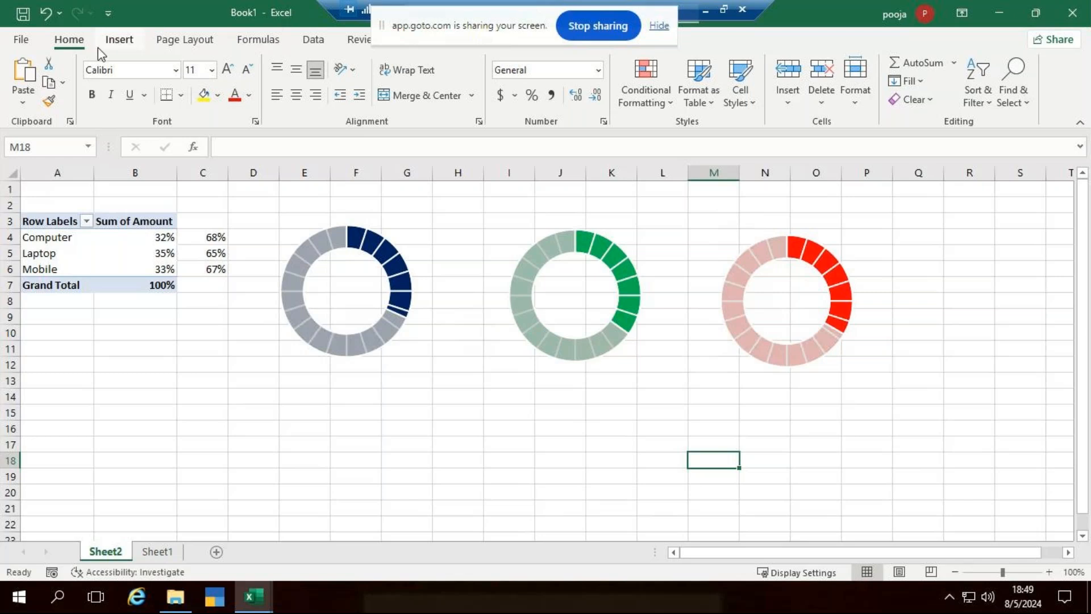
Draw a text box under the Computer doughnut and link it to =B4 so it shows 32%.
{"action": "left_click", "coordinate": [120, 45]}
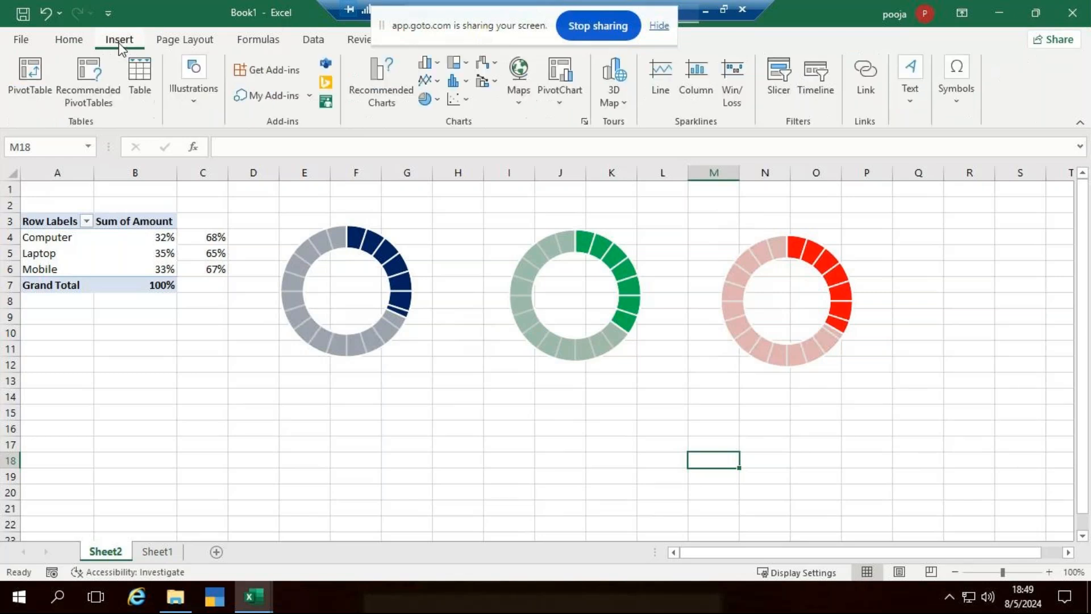
{"action": "left_click", "coordinate": [908, 102]}
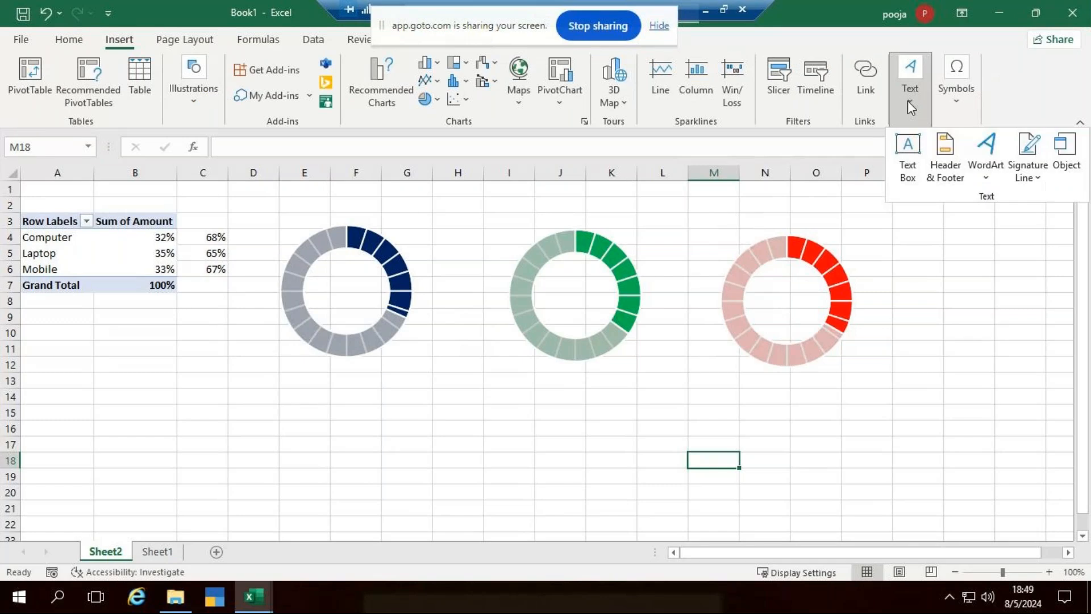
{"action": "left_click", "coordinate": [908, 152]}
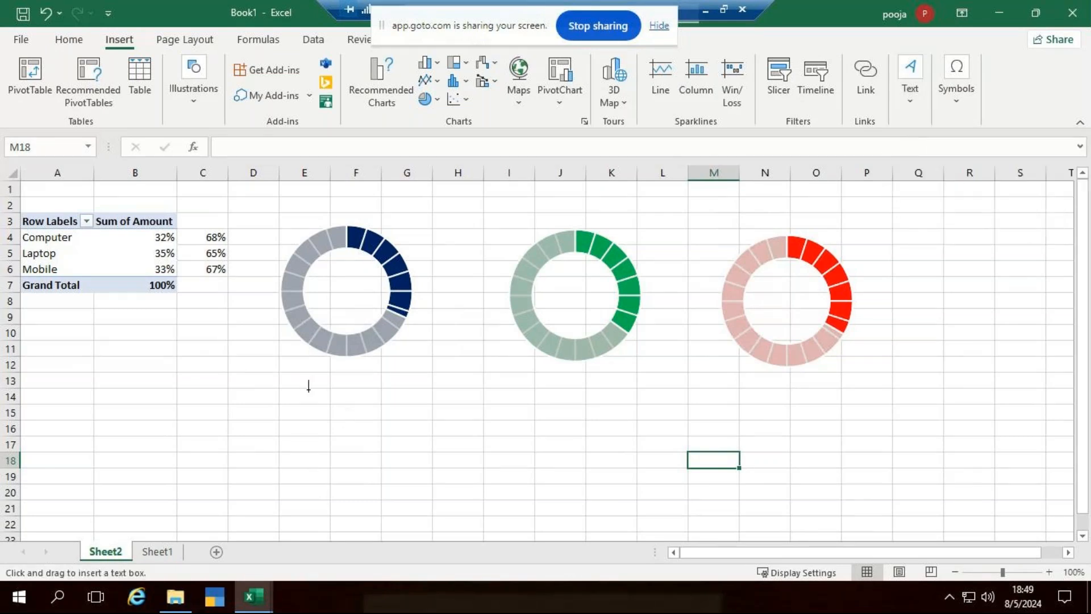
{"action": "left_click_drag", "start_coordinate": [308, 388], "coordinate": [371, 429]}
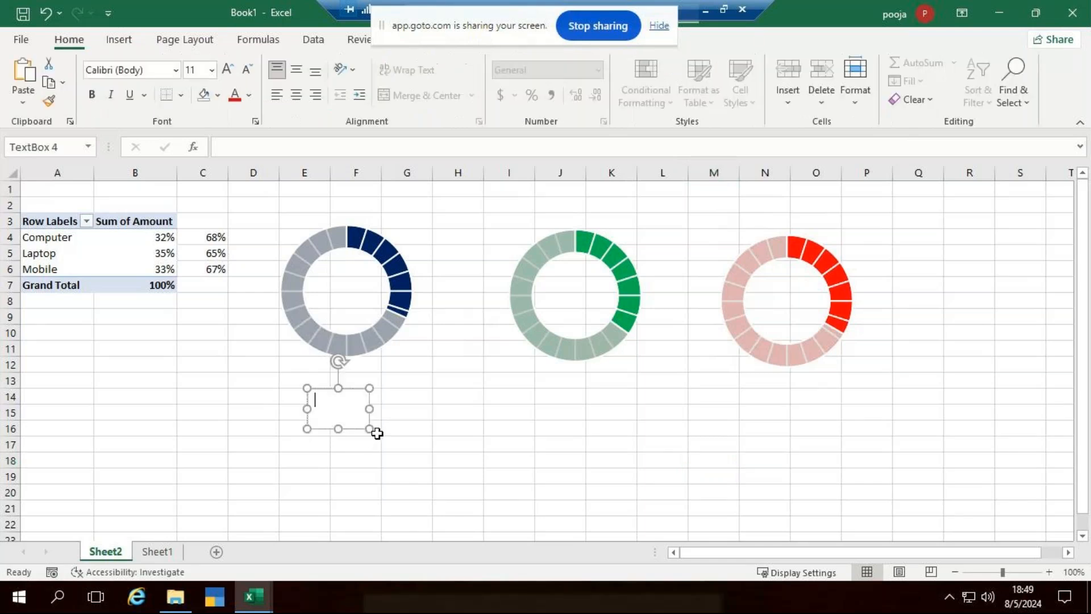
{"action": "left_click", "coordinate": [266, 145]}
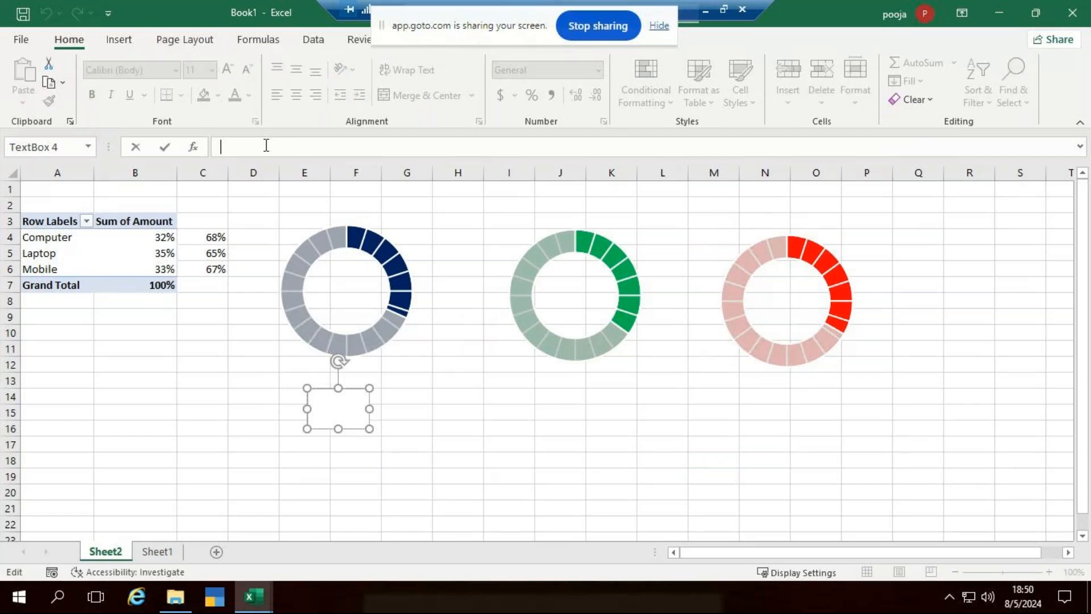
{"action": "type", "text": "="}
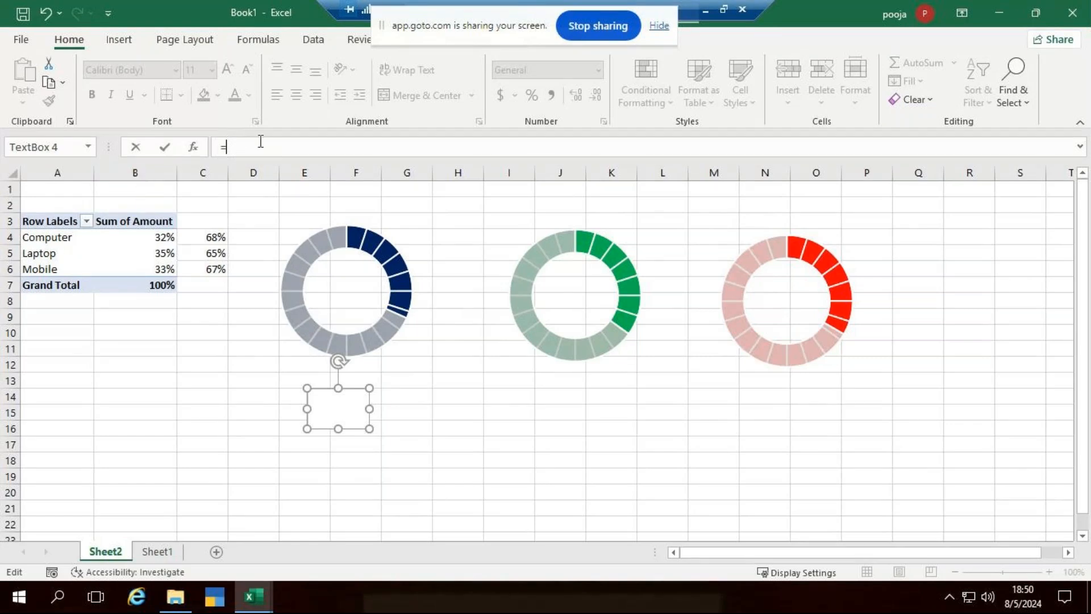
{"action": "type", "text": "b4"}
{"action": "key", "text": "Return"}
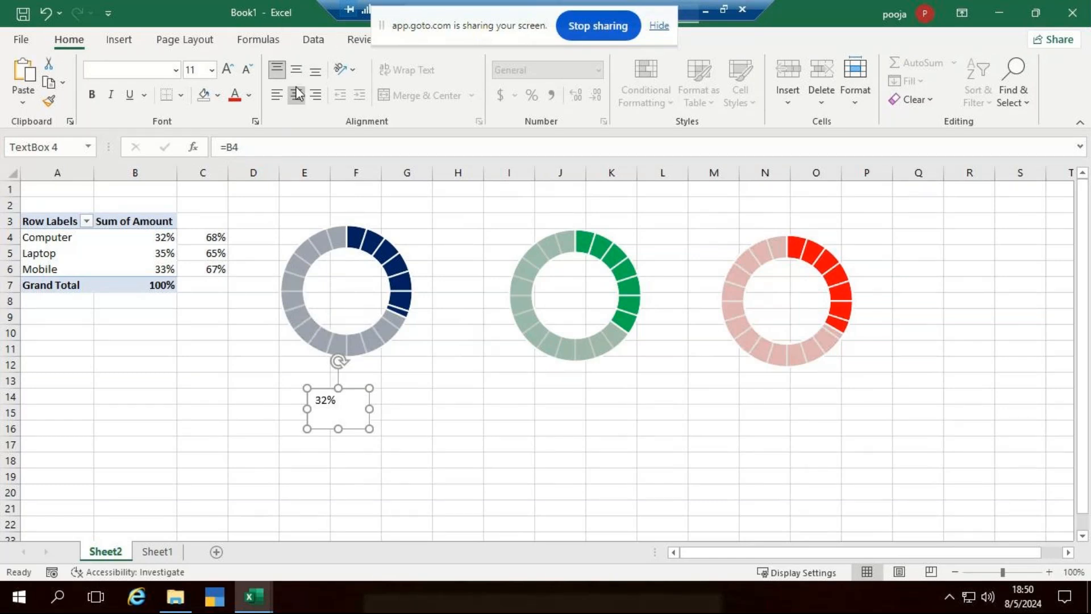
Format the 32% as bold, dark blue, 16-pt Times New Roman, centred in the box.
{"action": "left_click", "coordinate": [299, 68]}
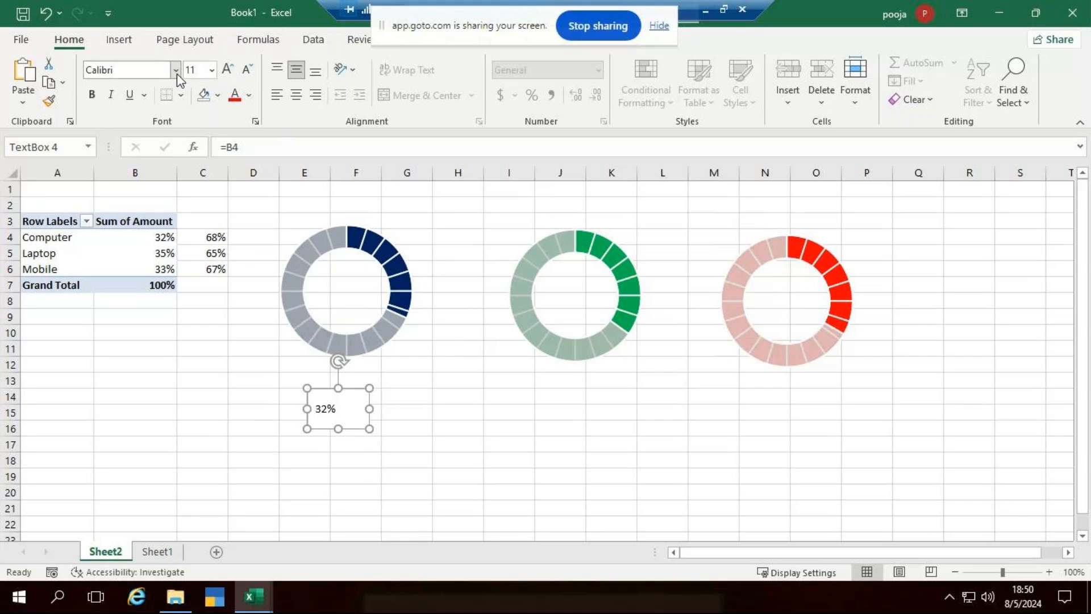
{"action": "type", "text": "Times New Roman"}
{"action": "key", "text": "Return"}
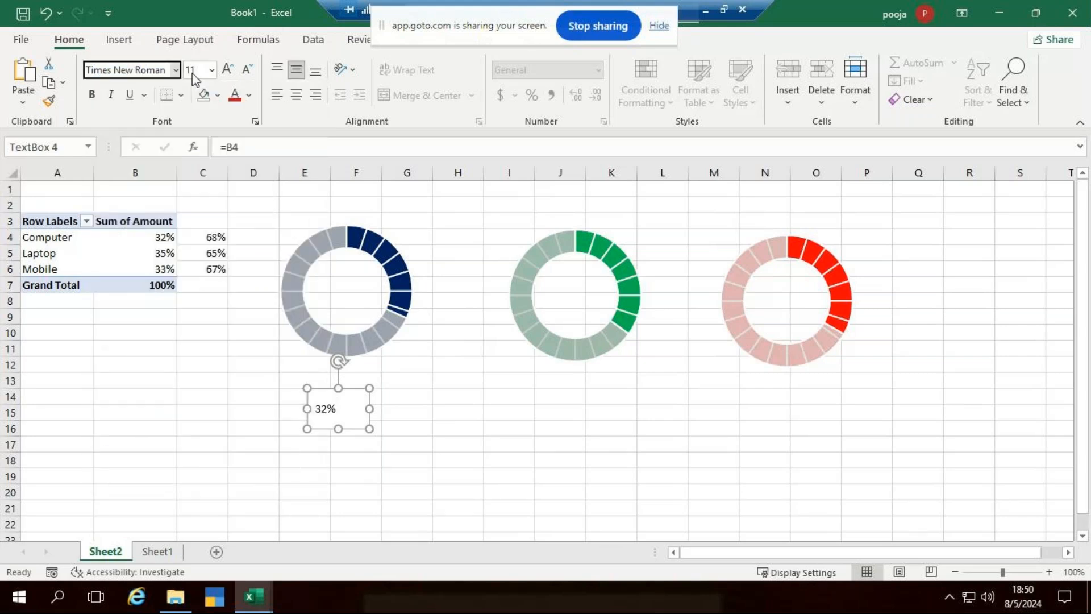
{"action": "left_click", "coordinate": [91, 94]}
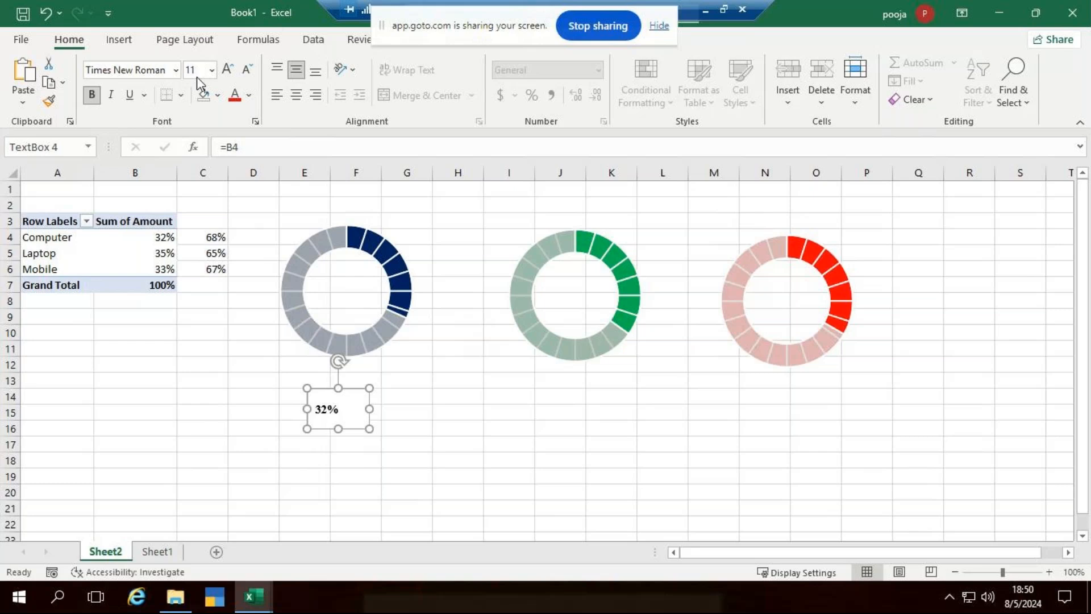
{"action": "left_click", "coordinate": [227, 69]}
{"action": "left_click", "coordinate": [227, 69]}
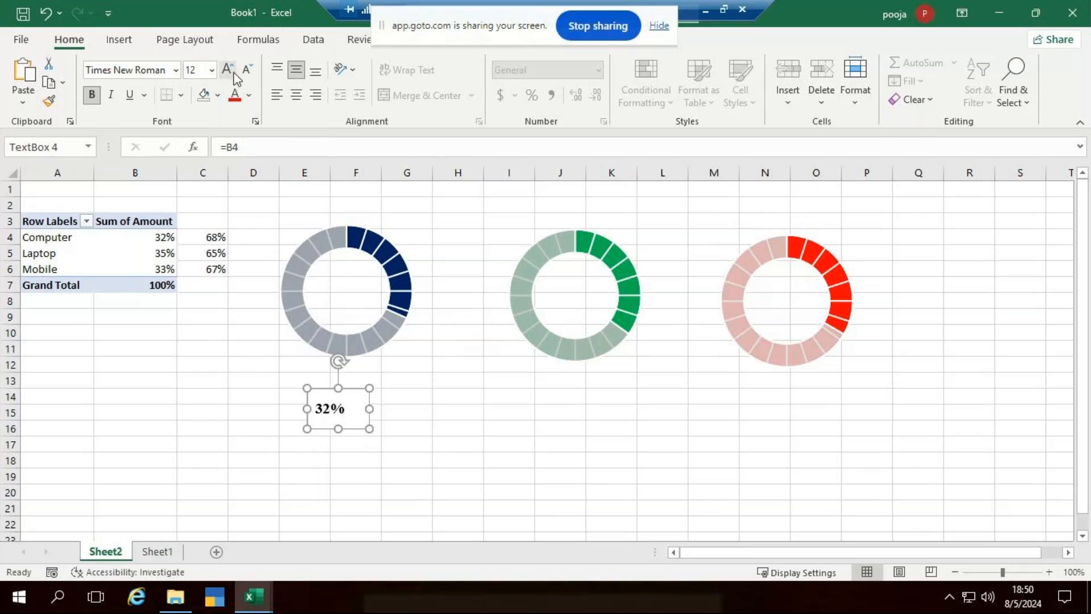
{"action": "left_click", "coordinate": [303, 96]}
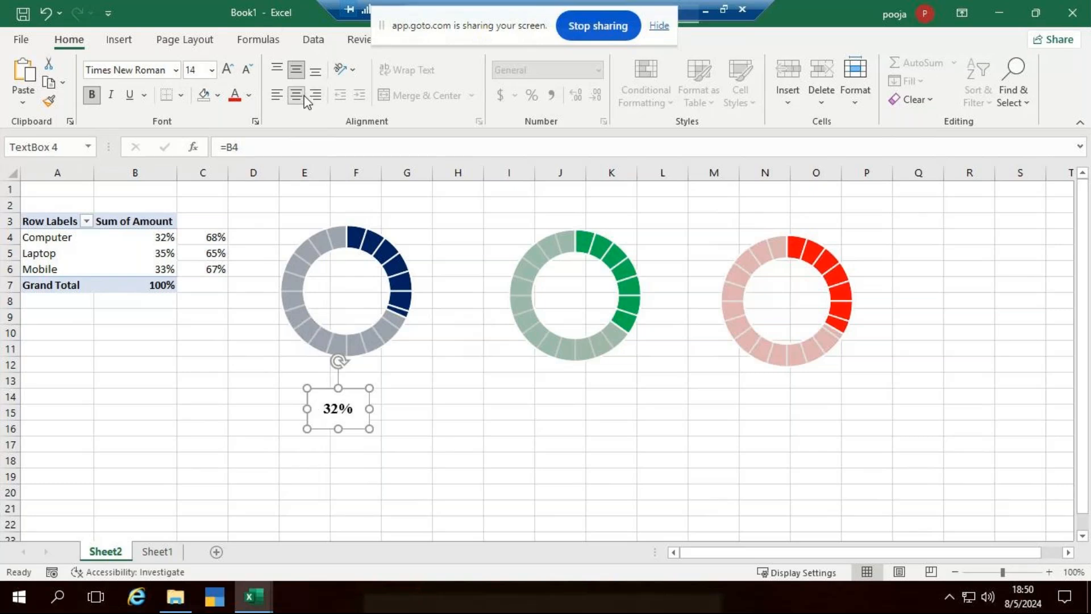
{"action": "left_click", "coordinate": [249, 95]}
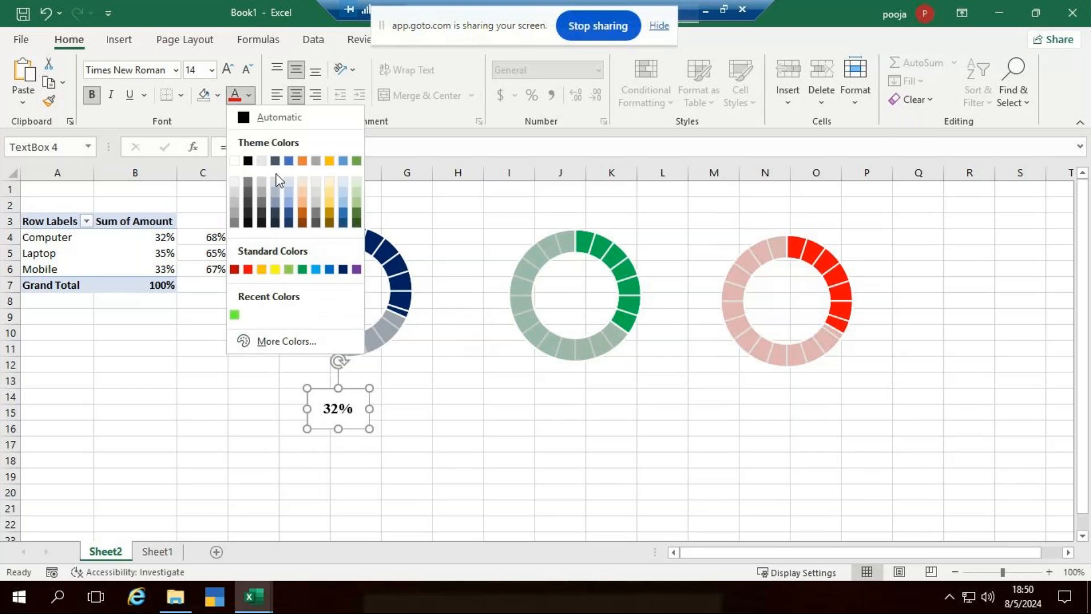
{"action": "left_click", "coordinate": [288, 213]}
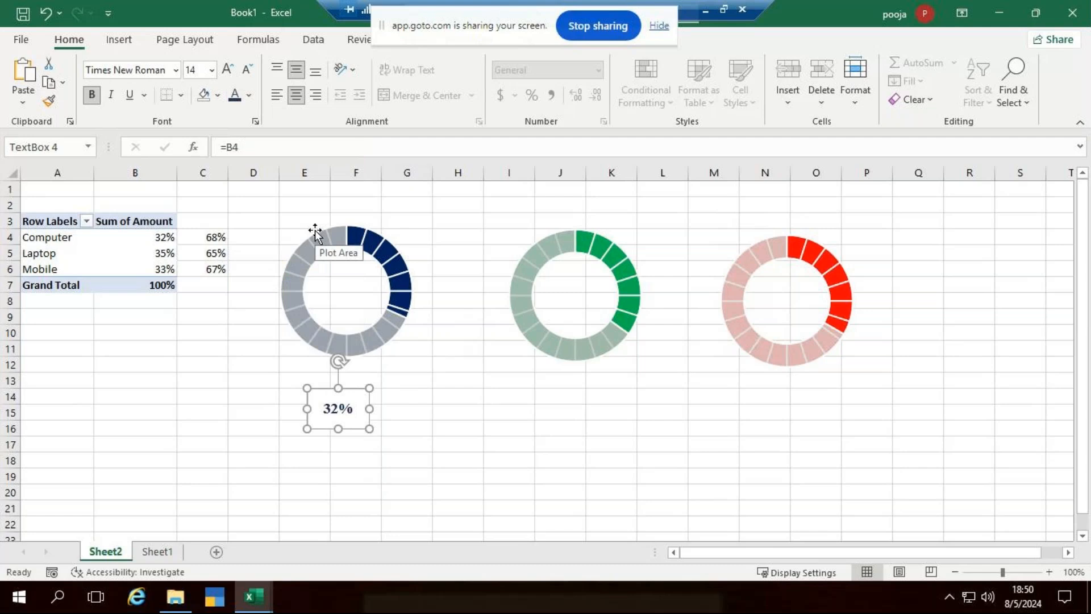
{"action": "left_click", "coordinate": [227, 70]}
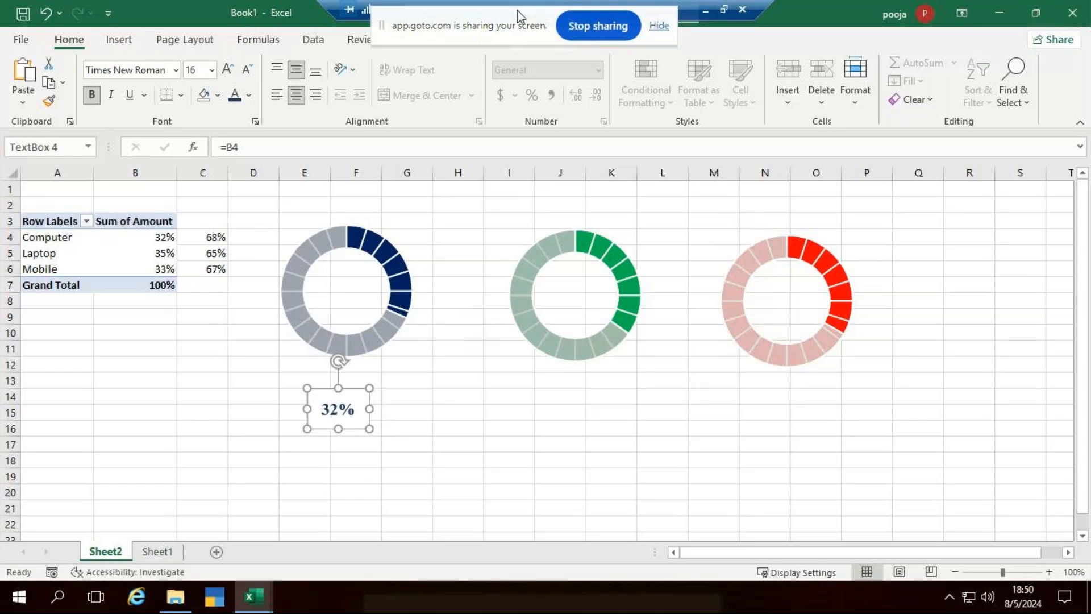
Remove the text box's fill and outline, and paste a copy under the green chart.
{"action": "mouse_move", "coordinate": [489, 31]}
{"action": "left_mouse_down"}
{"action": "mouse_move", "coordinate": [738, 8]}
{"action": "mouse_move", "coordinate": [656, 14]}
{"action": "mouse_move", "coordinate": [674, 23]}
{"action": "left_mouse_up"}
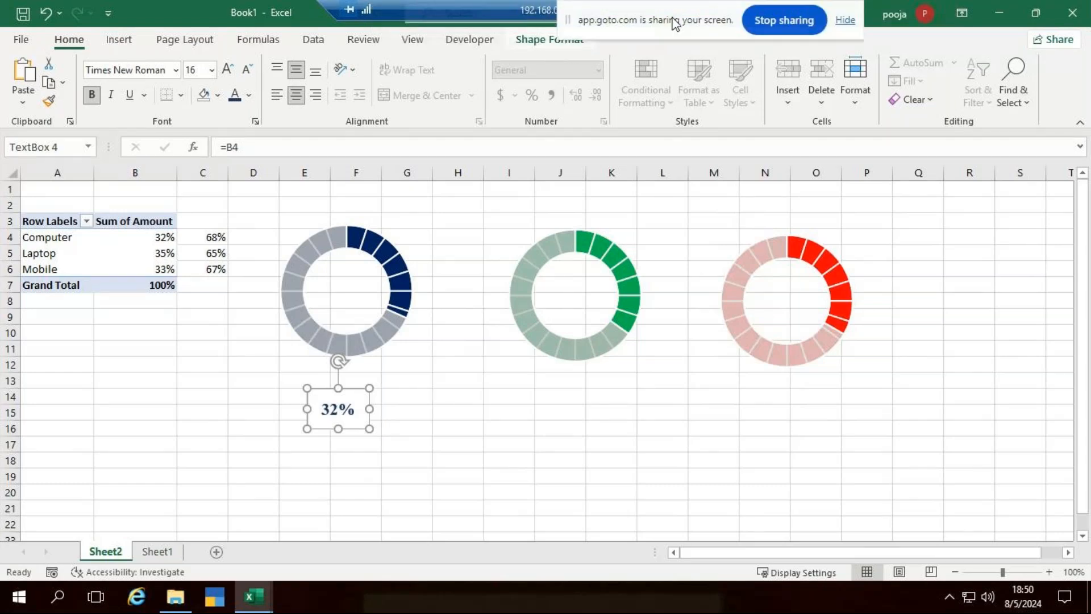
{"action": "left_click", "coordinate": [534, 41]}
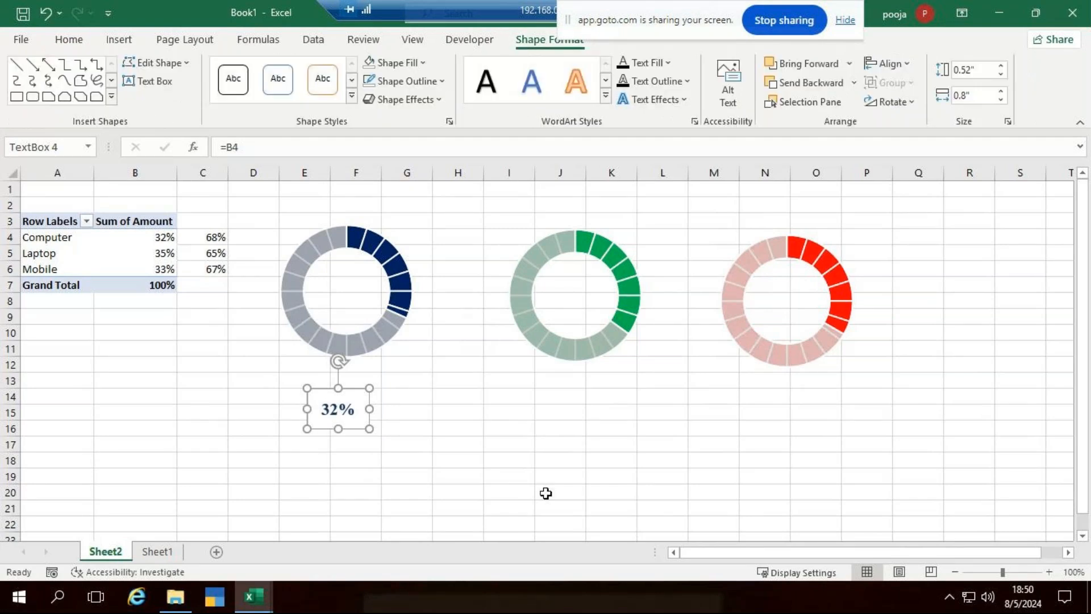
{"action": "left_click", "coordinate": [414, 62]}
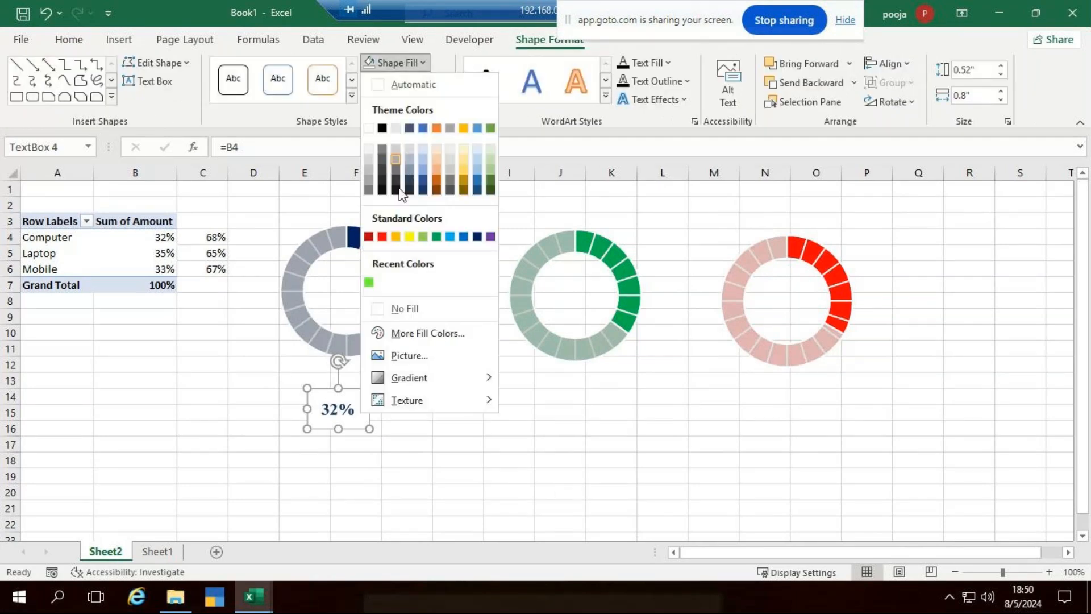
{"action": "left_click", "coordinate": [411, 313]}
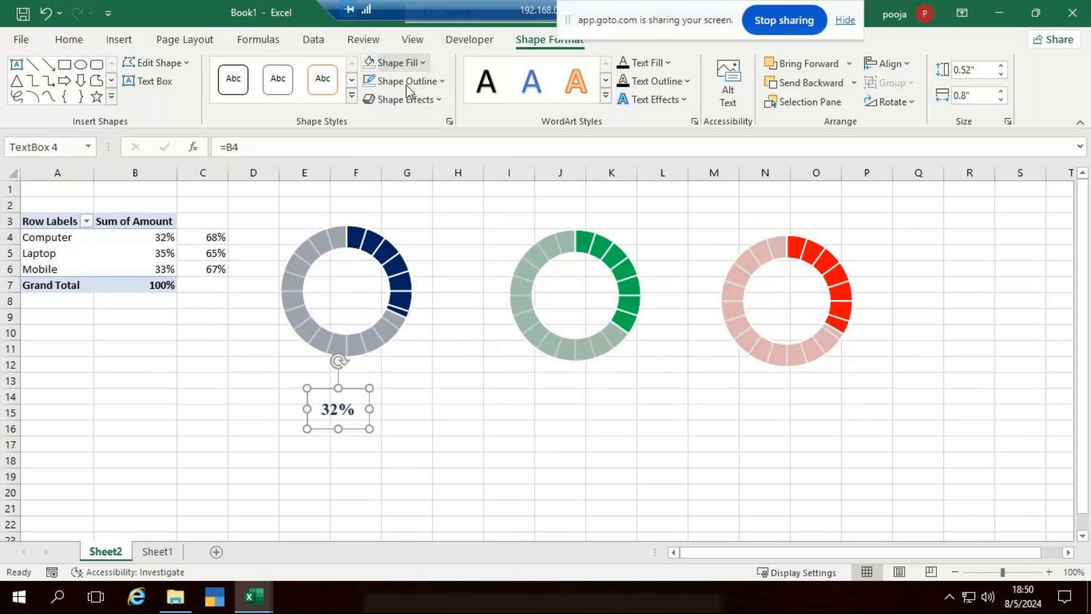
{"action": "left_click", "coordinate": [406, 80]}
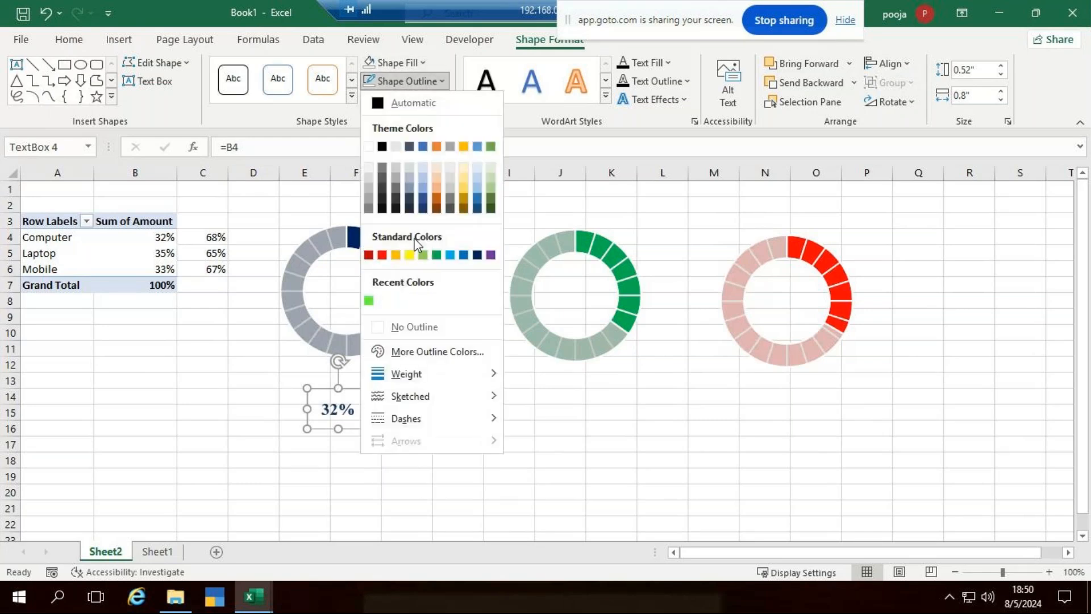
{"action": "left_click", "coordinate": [406, 328]}
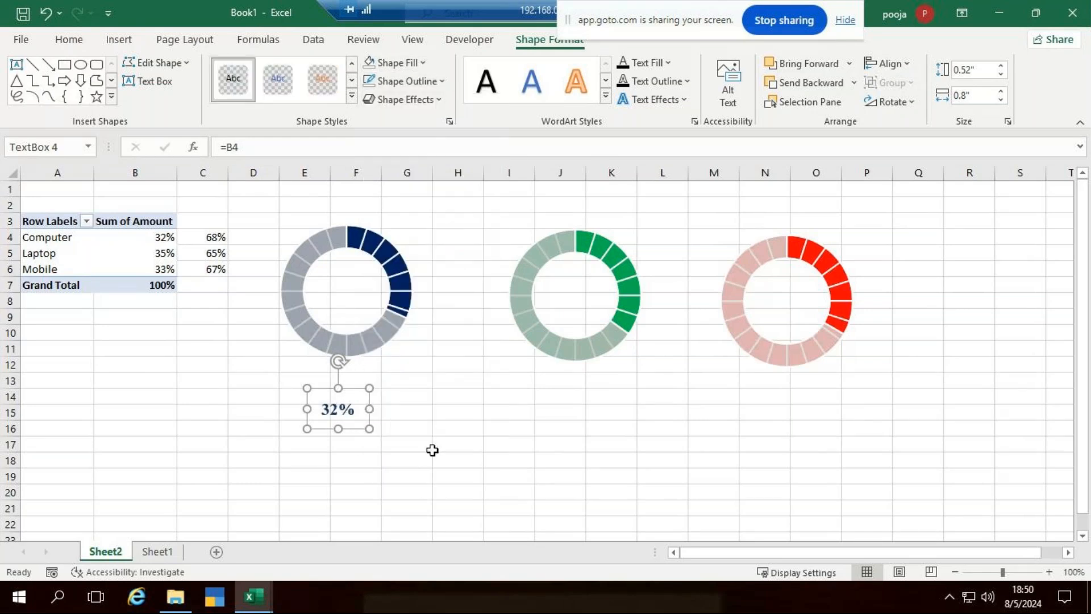
{"action": "left_click", "coordinate": [548, 396]}
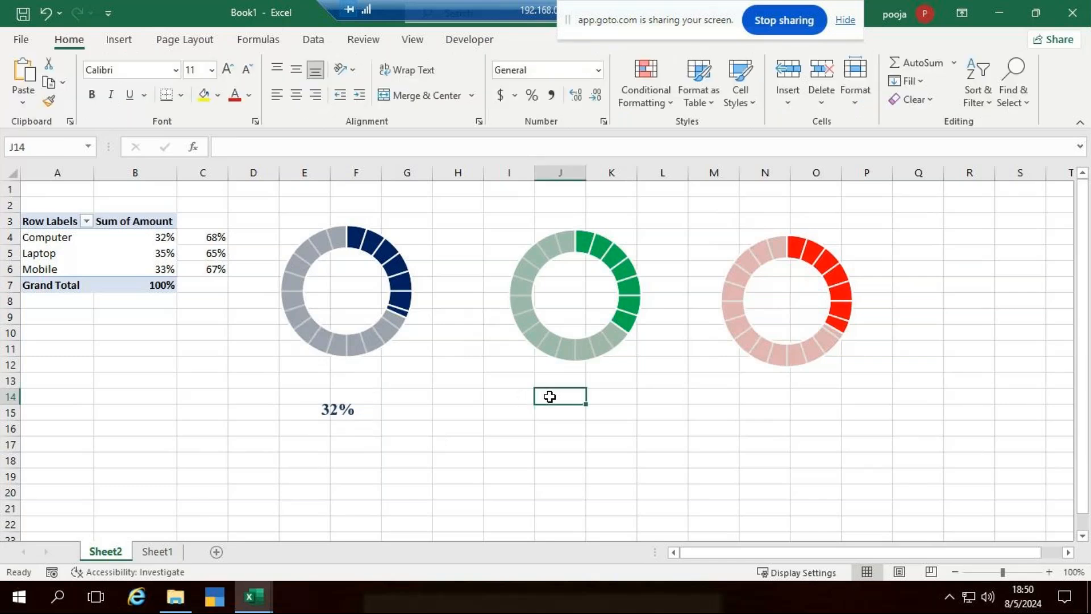
{"action": "key", "text": "ctrl+v"}
Copy the pasted percentage label and paste a third one under the red chart.
{"action": "left_click", "coordinate": [777, 396]}
{"action": "key", "text": "ctrl"}
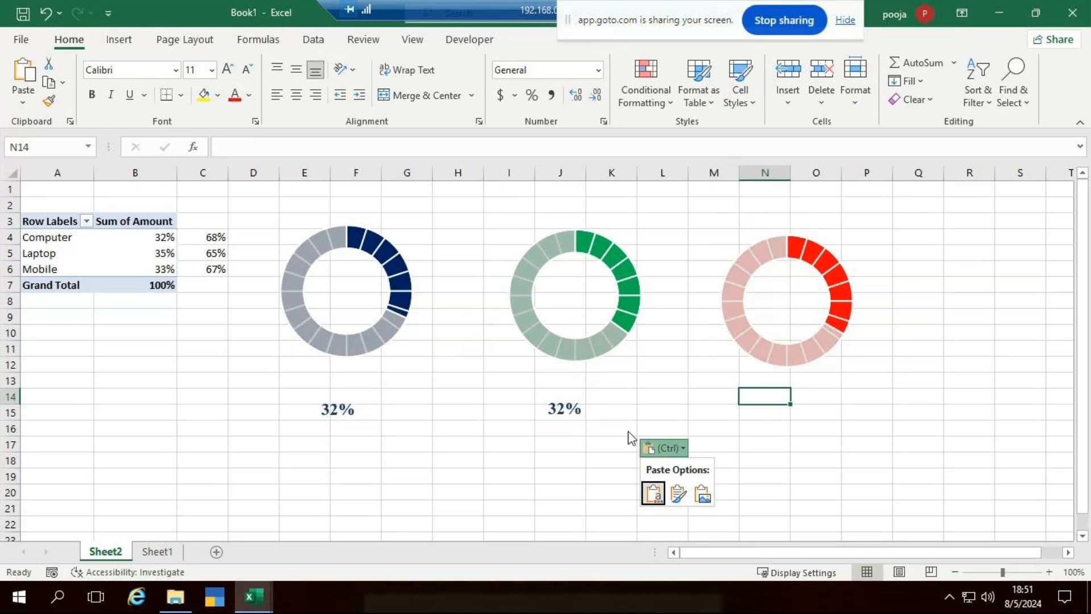
{"action": "left_click", "coordinate": [567, 416]}
{"action": "key", "text": "ctrl+c"}
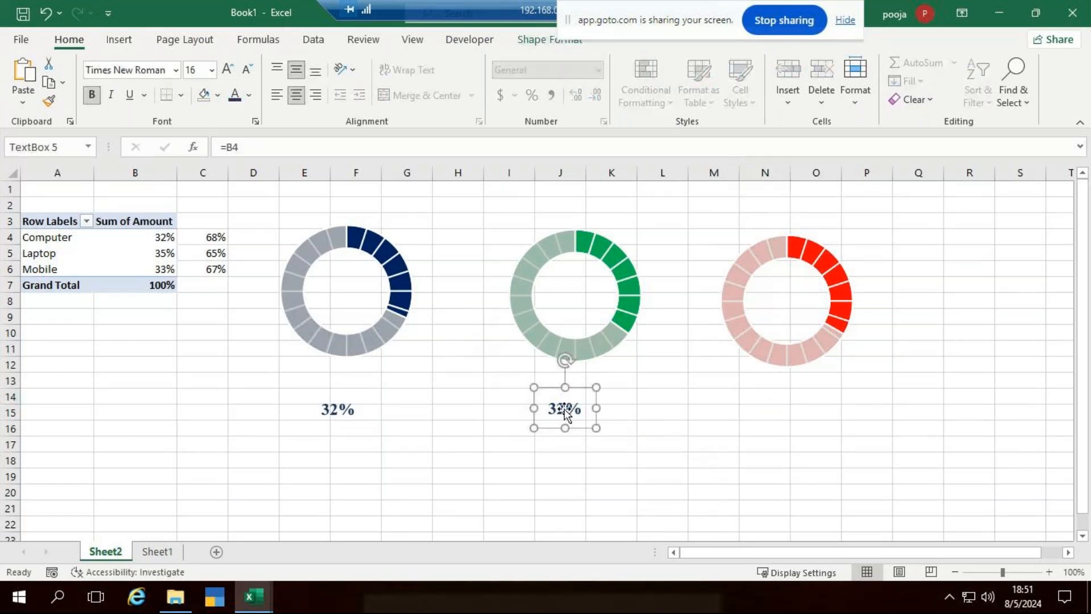
{"action": "left_click", "coordinate": [771, 398]}
{"action": "key", "text": "ctrl+v"}
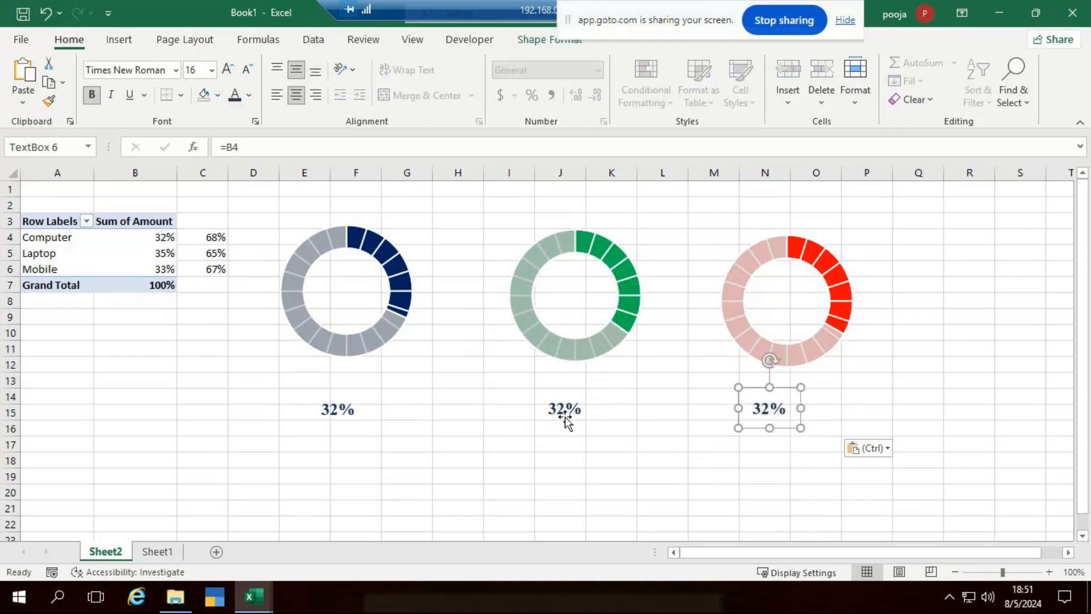
Relink the green chart's label to B5 and the red chart's label to B6.
{"action": "left_click", "coordinate": [265, 150]}
{"action": "key", "text": "BackSpace"}
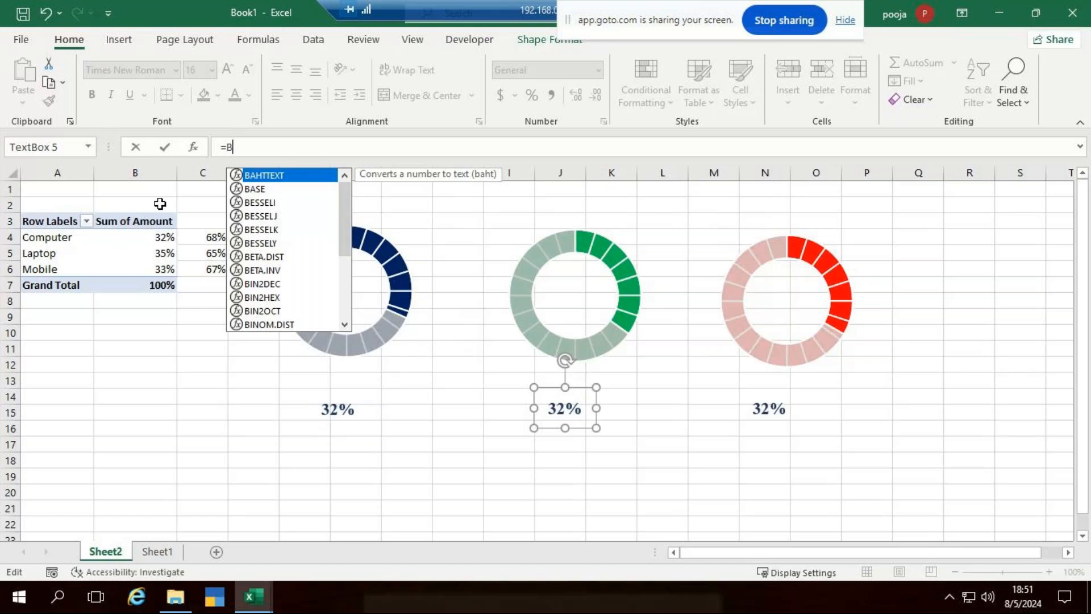
{"action": "left_click", "coordinate": [162, 251]}
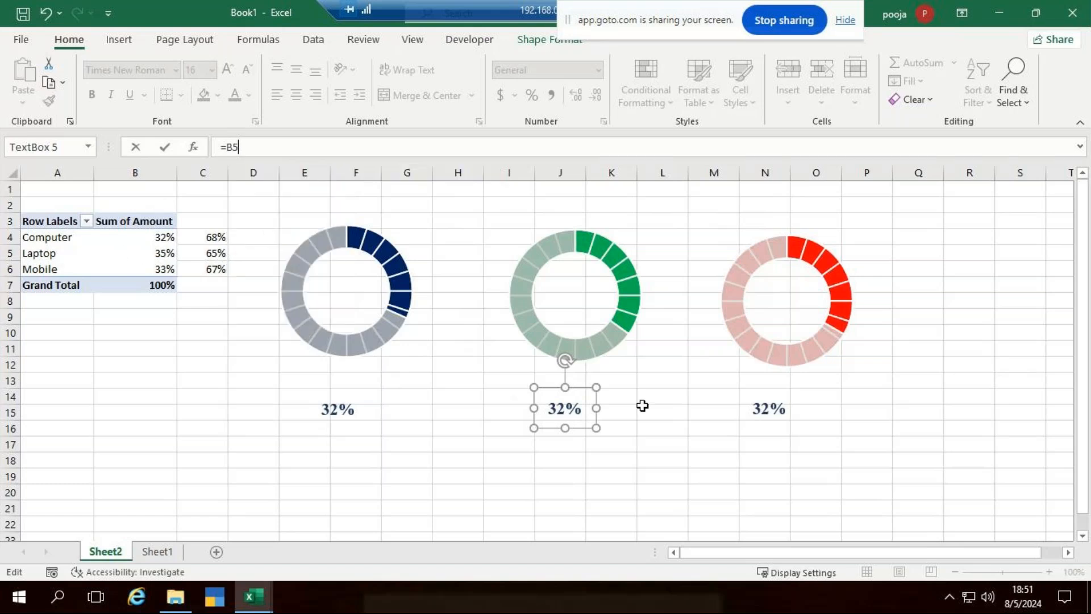
{"action": "left_click", "coordinate": [764, 418]}
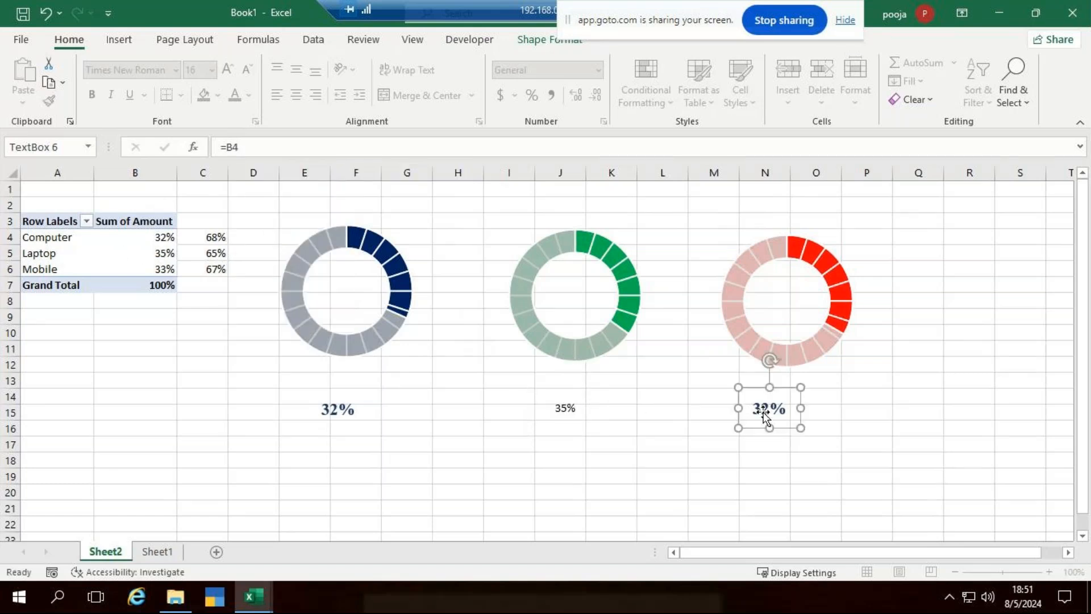
{"action": "left_click", "coordinate": [250, 147]}
{"action": "key", "text": "BackSpace"}
{"action": "type", "text": "6"}
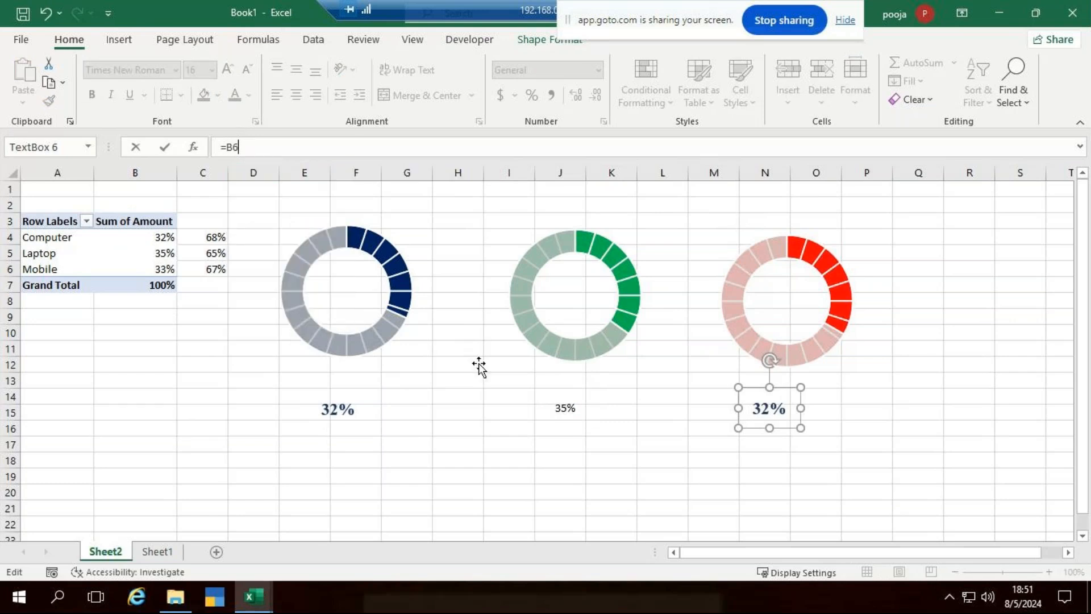
{"action": "left_click", "coordinate": [609, 442]}
Apply the 32% label's bold formatting to the 35% and 33% labels with Format Painter.
{"action": "left_click", "coordinate": [335, 408]}
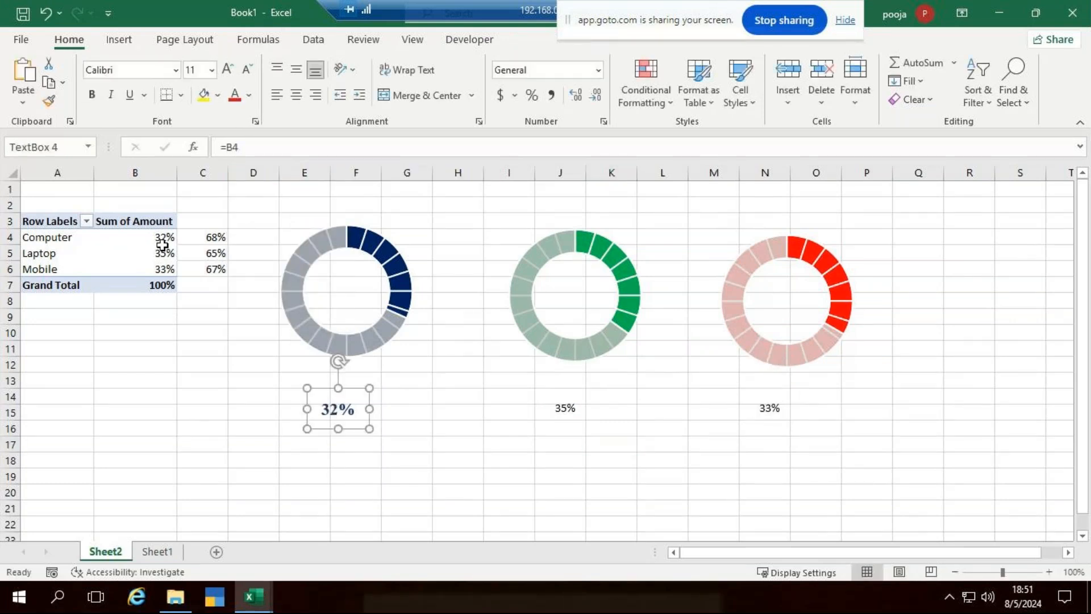
{"action": "left_click", "coordinate": [581, 405]}
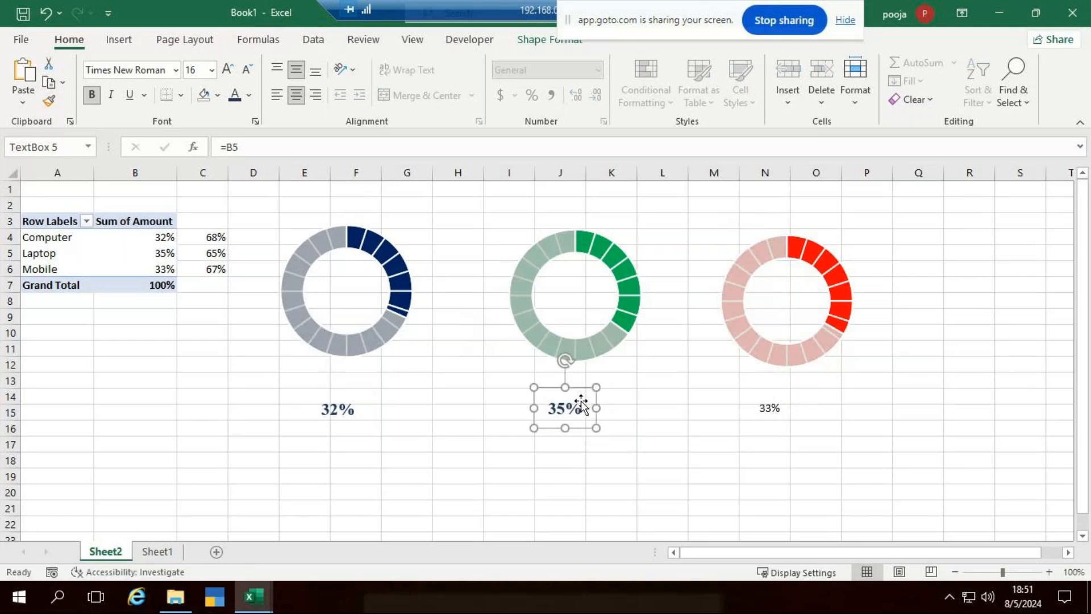
{"action": "left_click", "coordinate": [48, 100]}
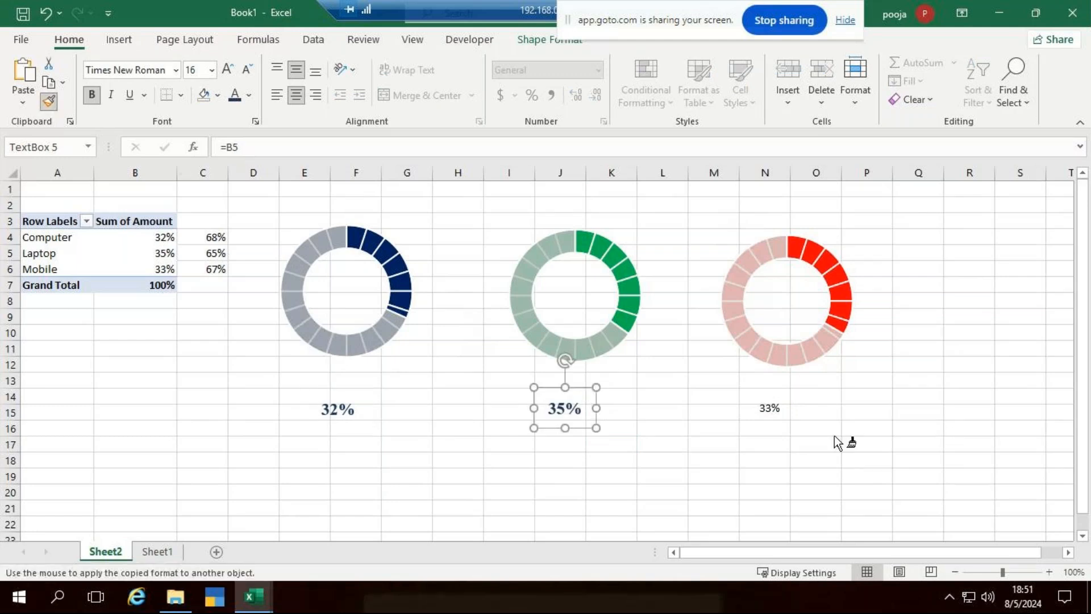
{"action": "left_click", "coordinate": [752, 407]}
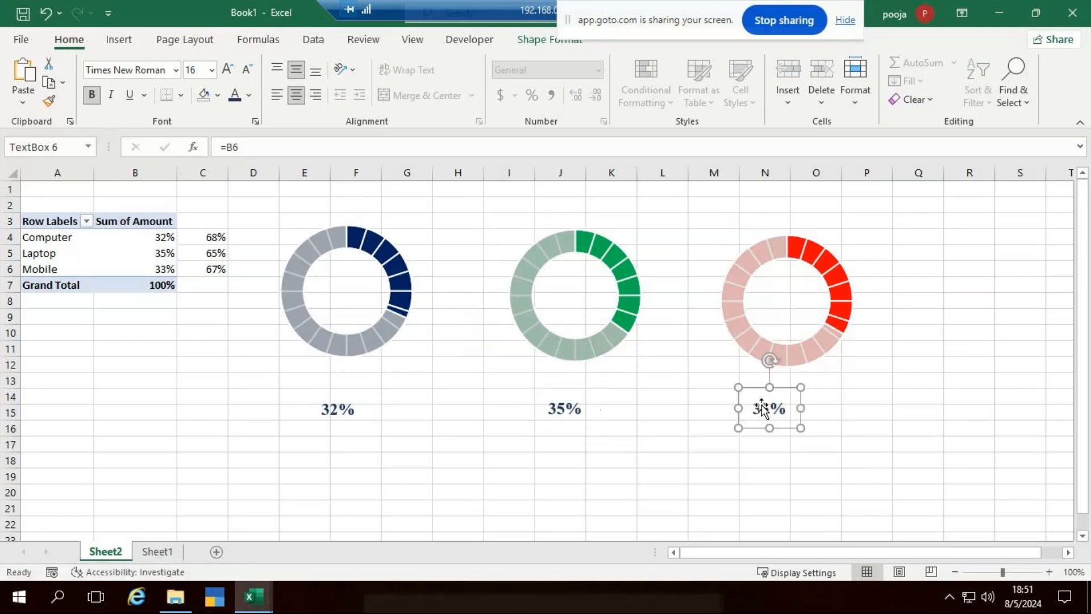
{"action": "left_click", "coordinate": [969, 460]}
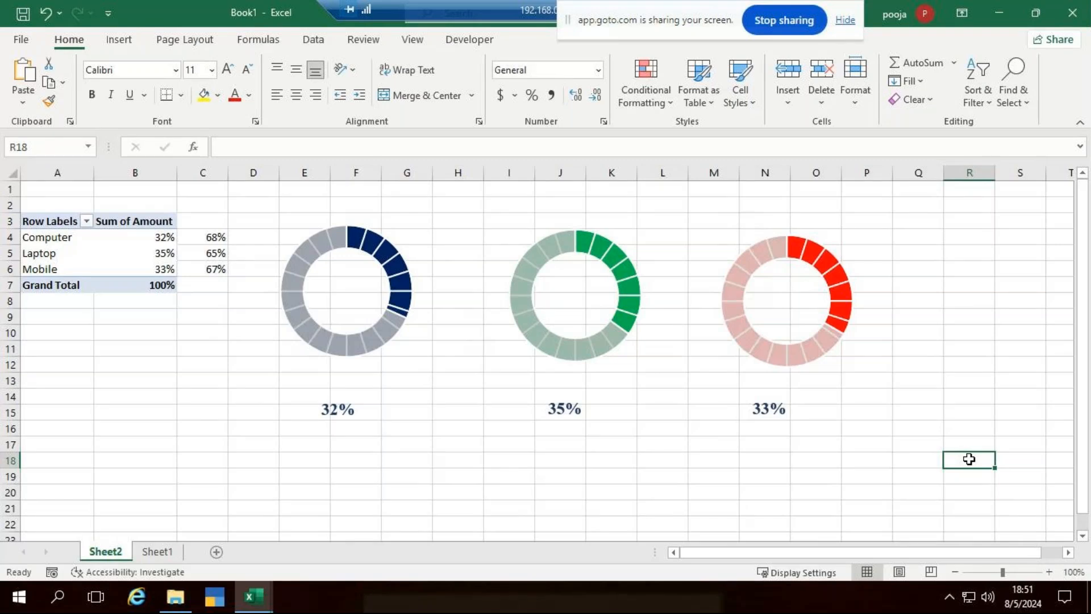
Select the 32%, 35% and 33% labels together and drag them into the doughnut holes.
{"action": "left_click", "coordinate": [336, 415]}
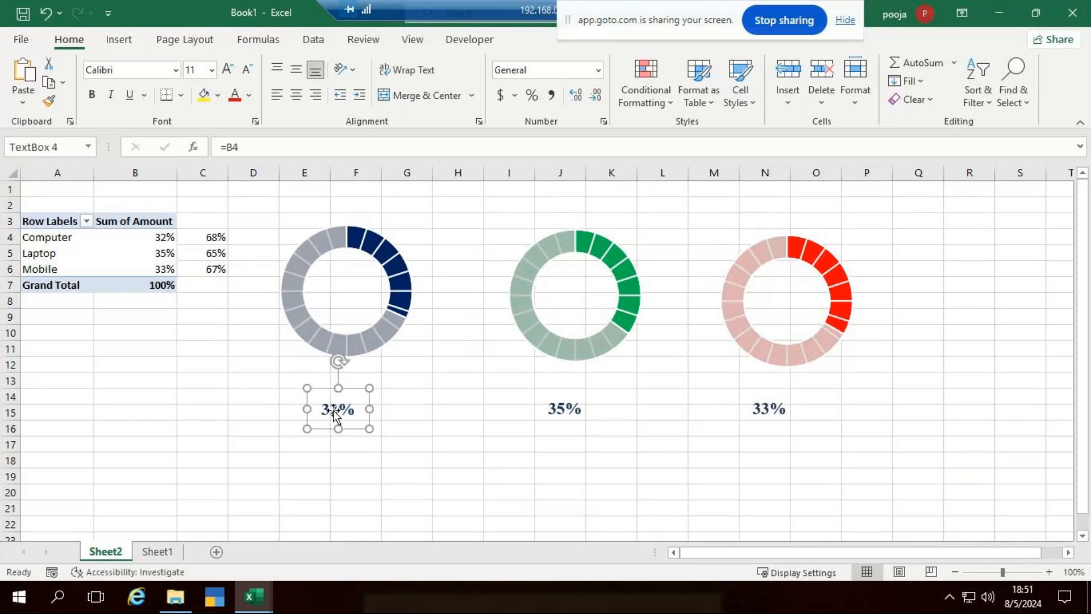
{"action": "left_click", "coordinate": [566, 406], "text": "ctrl"}
{"action": "left_click", "coordinate": [768, 408], "text": "ctrl"}
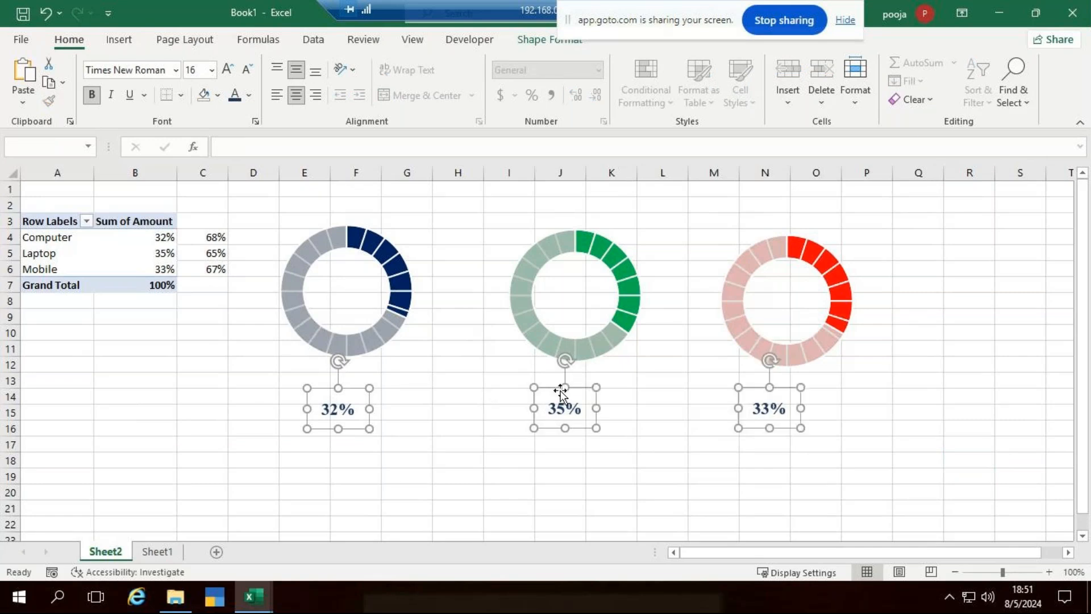
{"action": "left_click_drag", "start_coordinate": [550, 386], "coordinate": [561, 277]}
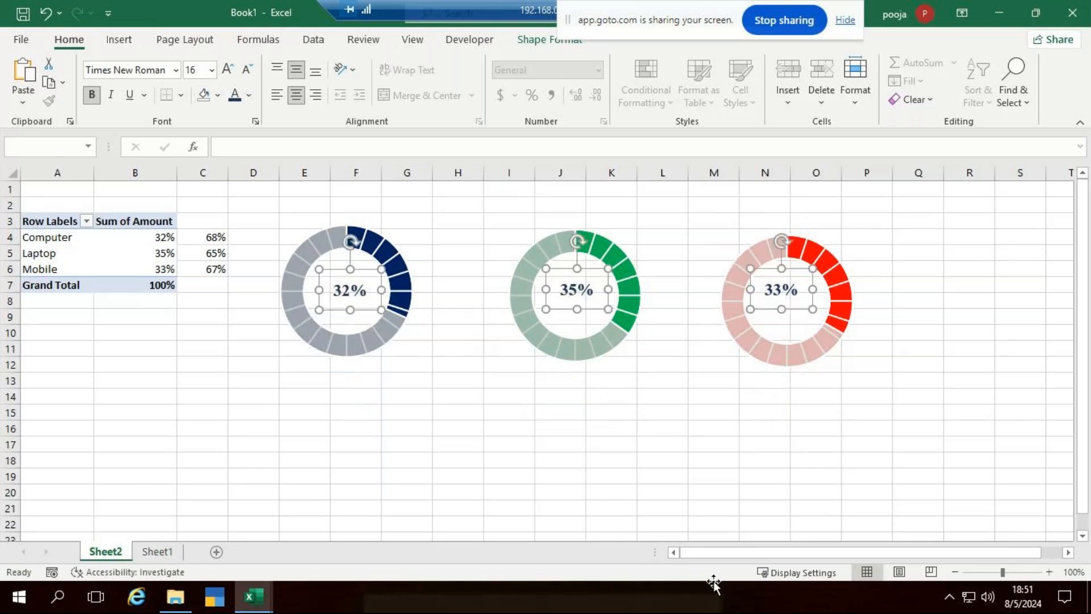
{"action": "left_click", "coordinate": [738, 462]}
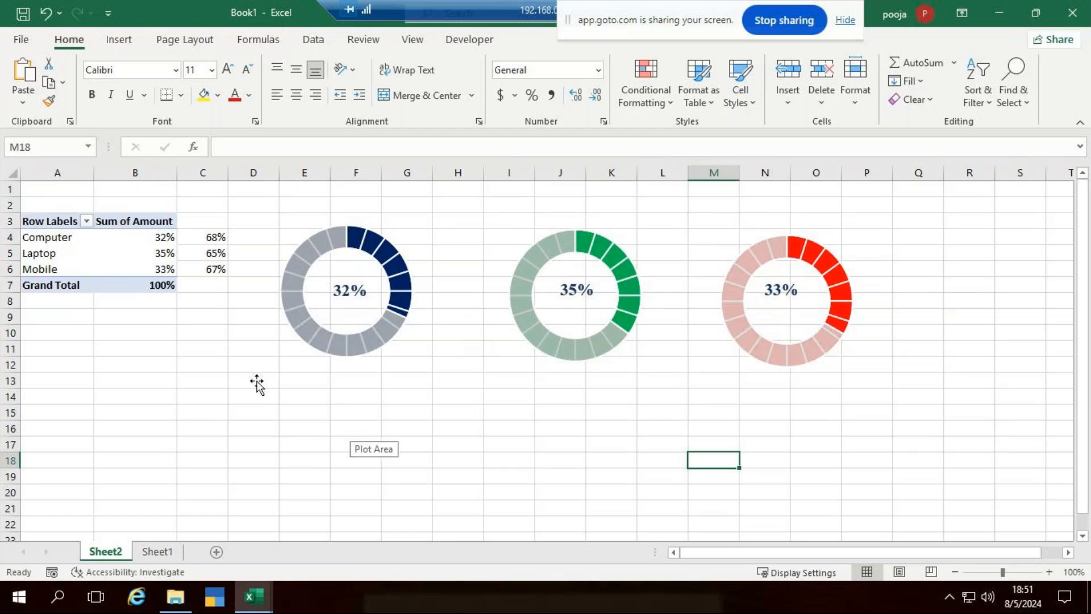
Draw a text box under the first doughnut and link it to =A4 so it shows Computer.
{"action": "left_click", "coordinate": [125, 44]}
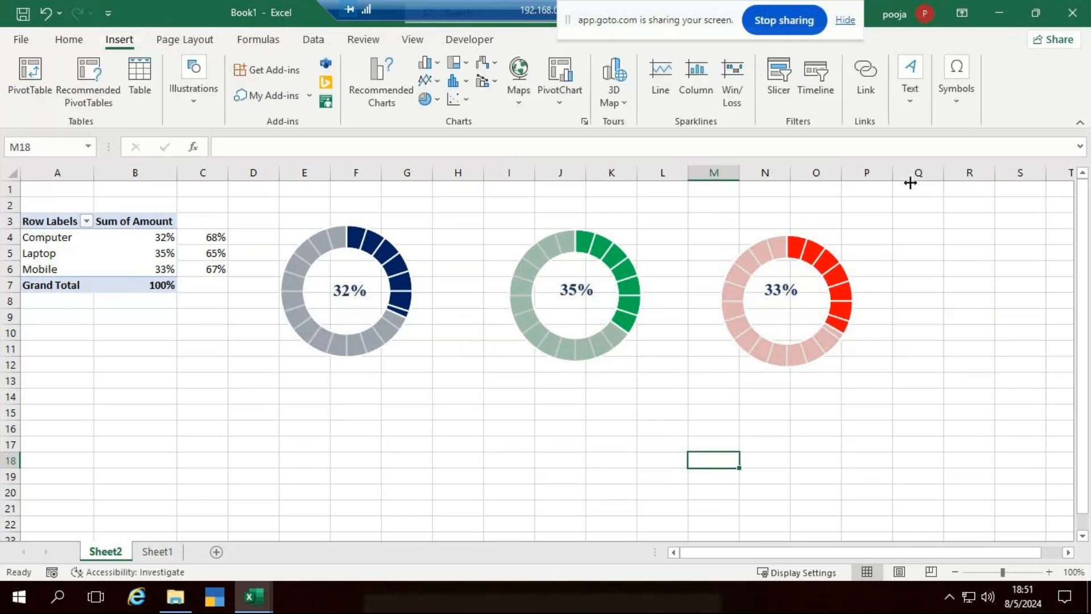
{"action": "left_click", "coordinate": [910, 102]}
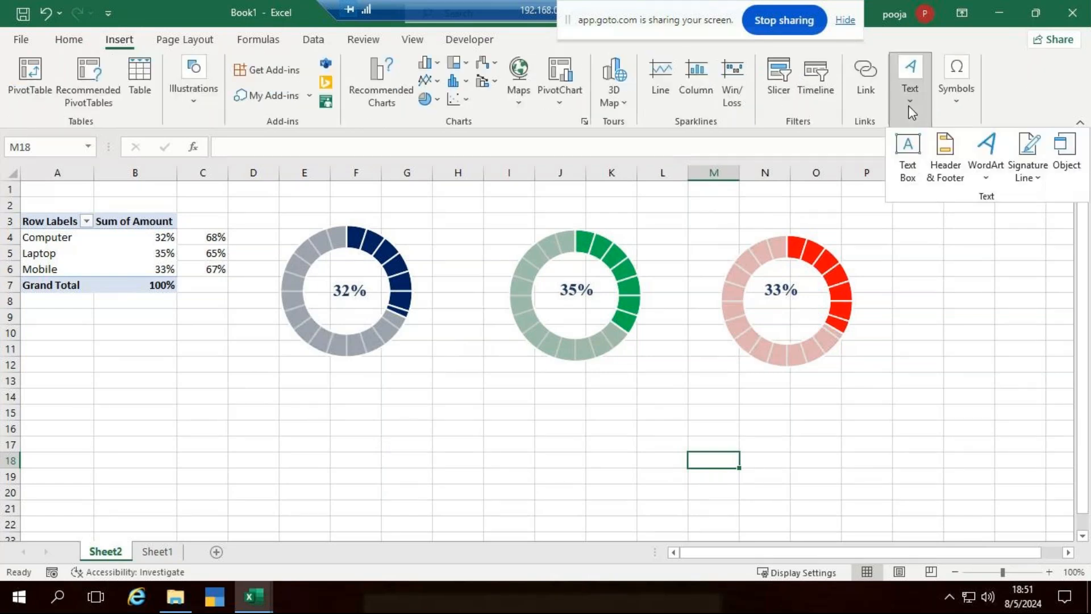
{"action": "left_click", "coordinate": [913, 168]}
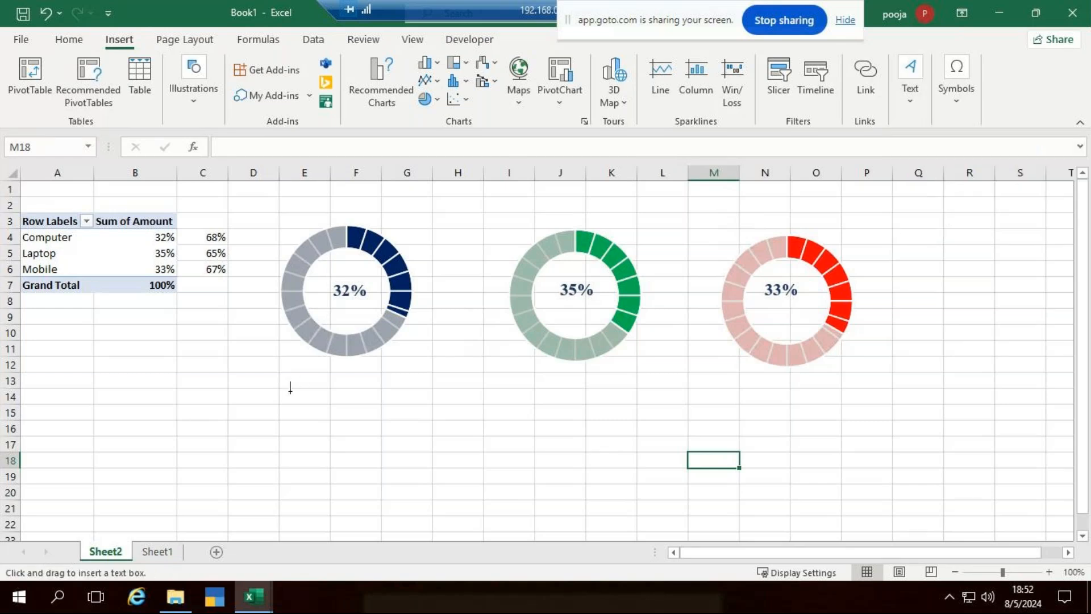
{"action": "left_click_drag", "start_coordinate": [290, 380], "coordinate": [396, 425]}
{"action": "left_click", "coordinate": [254, 143]}
{"action": "type", "text": "="}
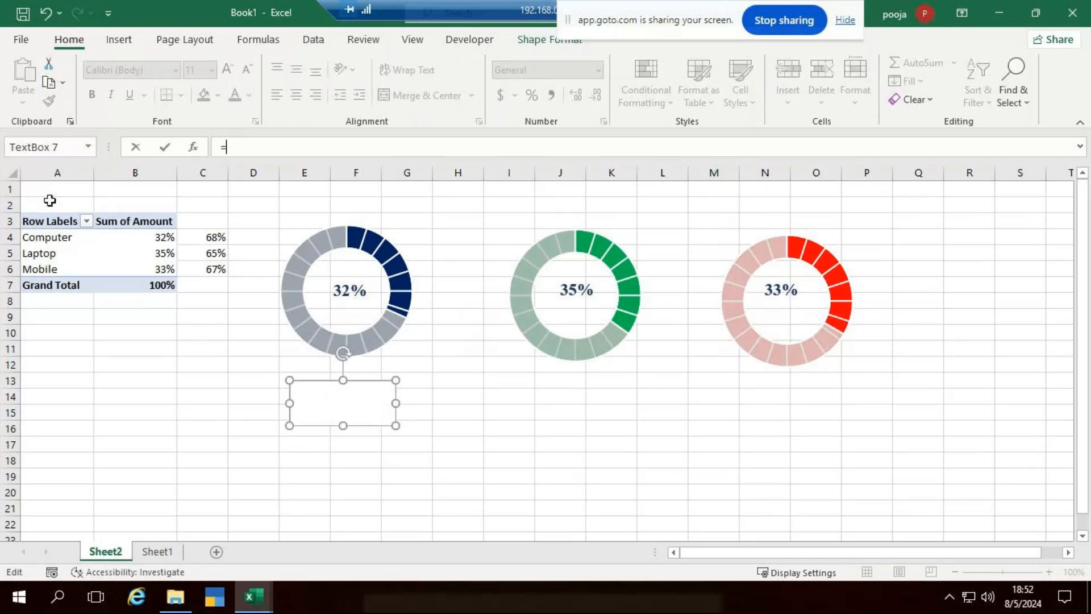
{"action": "type", "text": "a4"}
{"action": "key", "text": "Return"}
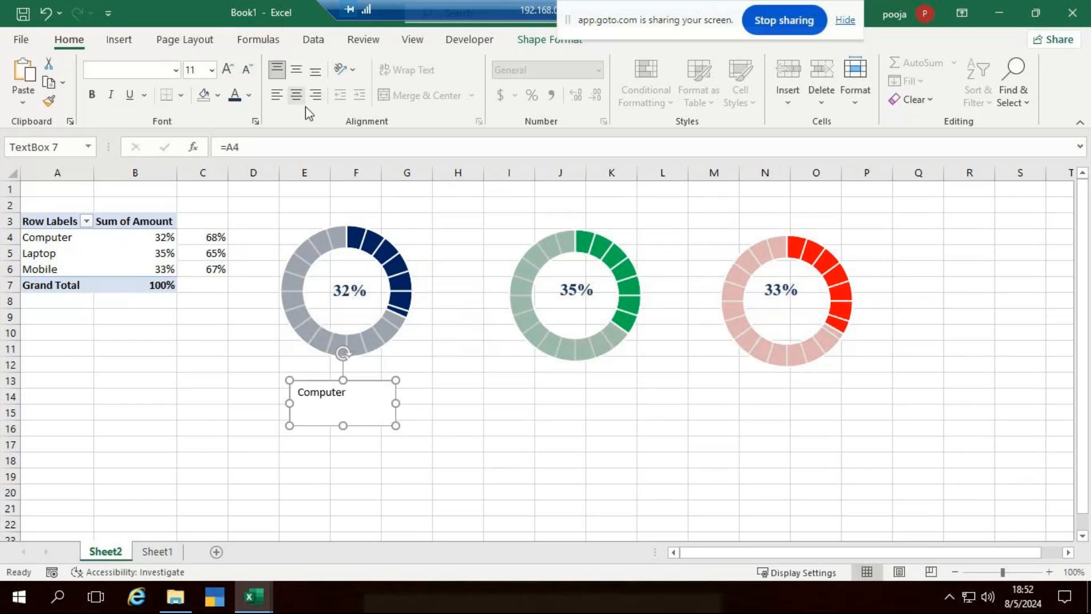
Style the Computer text as centred, bold, navy 18-pt Times New Roman.
{"action": "left_click", "coordinate": [509, 469]}
{"action": "left_click", "coordinate": [364, 419]}
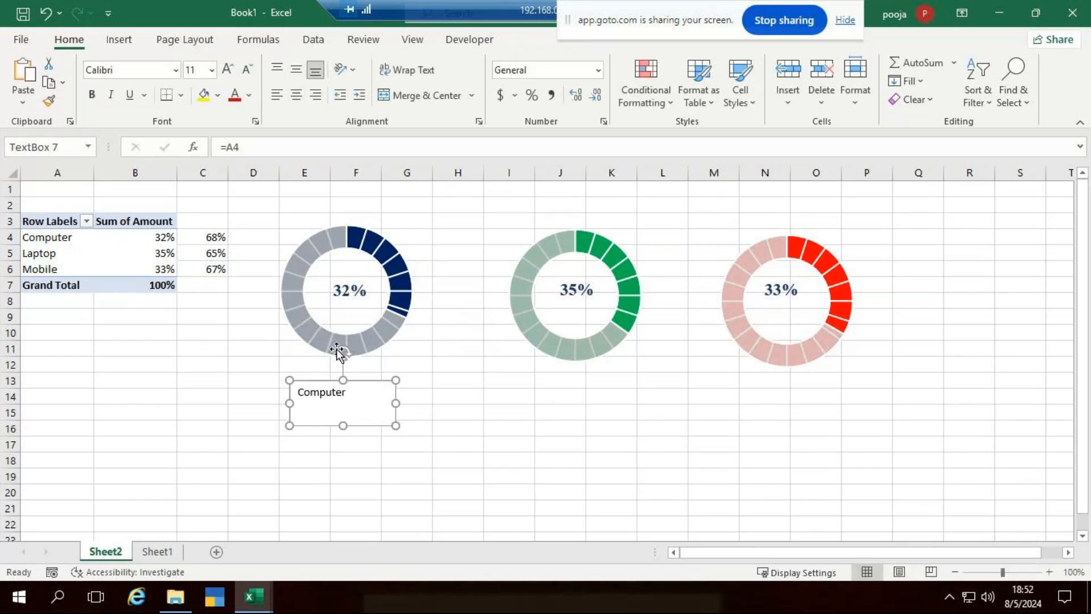
{"action": "left_click", "coordinate": [292, 94]}
{"action": "left_click", "coordinate": [295, 70]}
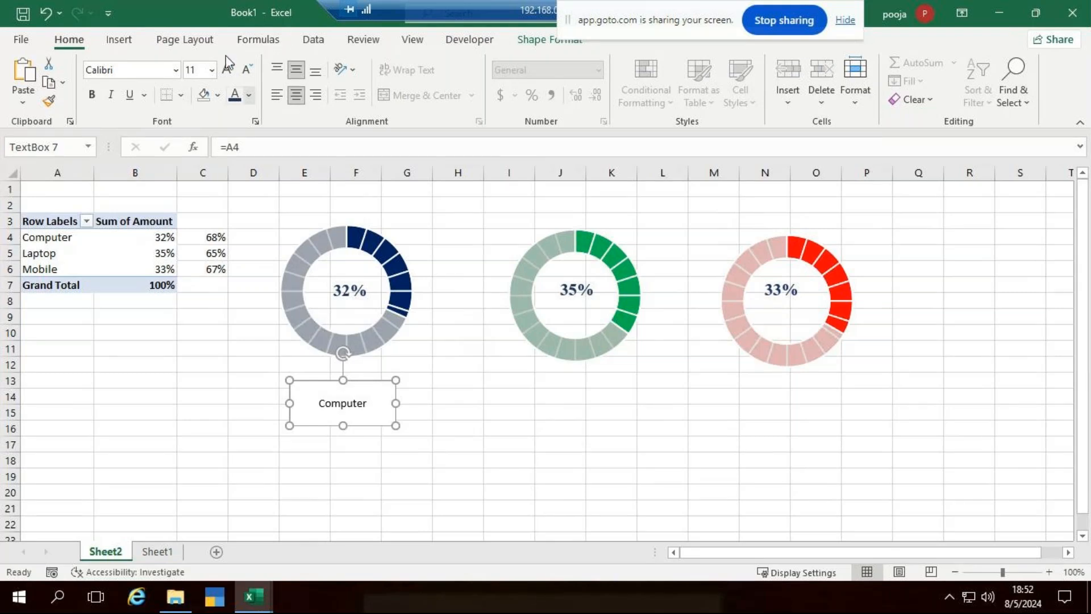
{"action": "left_click", "coordinate": [93, 94]}
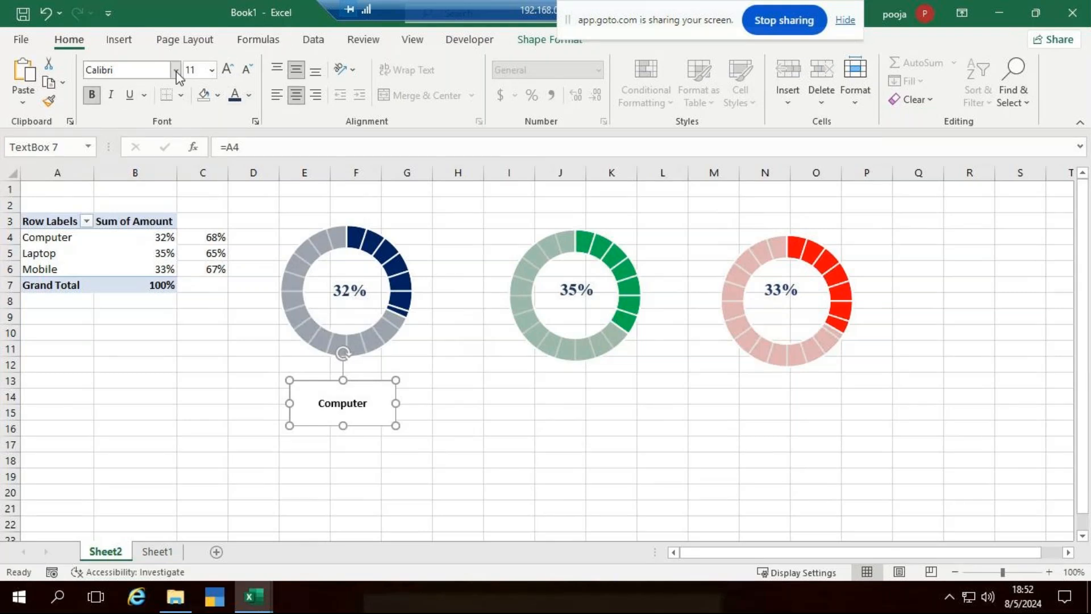
{"action": "left_click", "coordinate": [176, 70]}
{"action": "type", "text": "Times New Roman"}
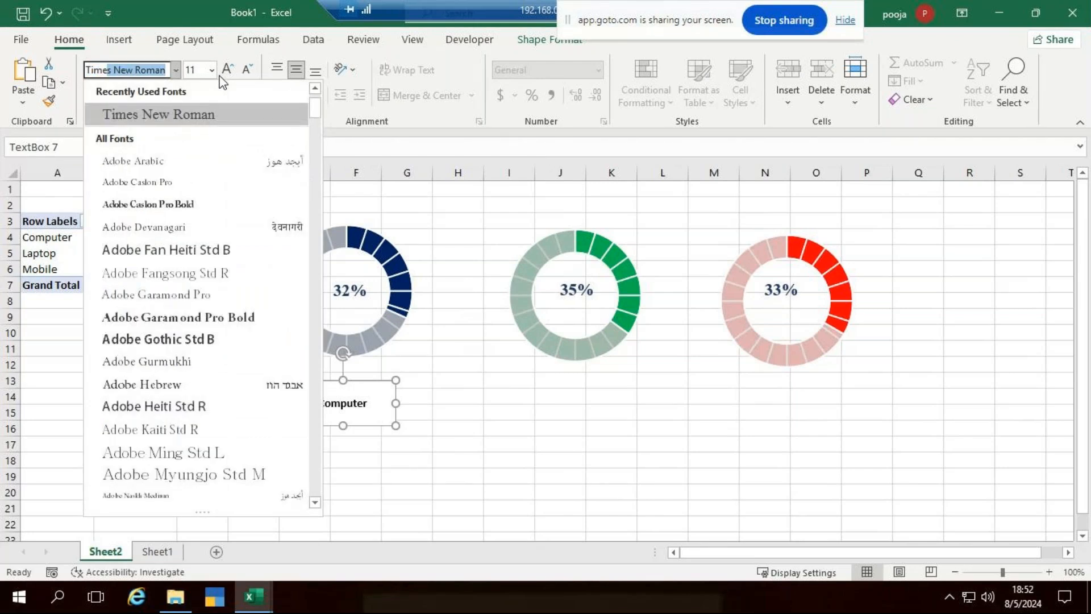
{"action": "key", "text": "Return"}
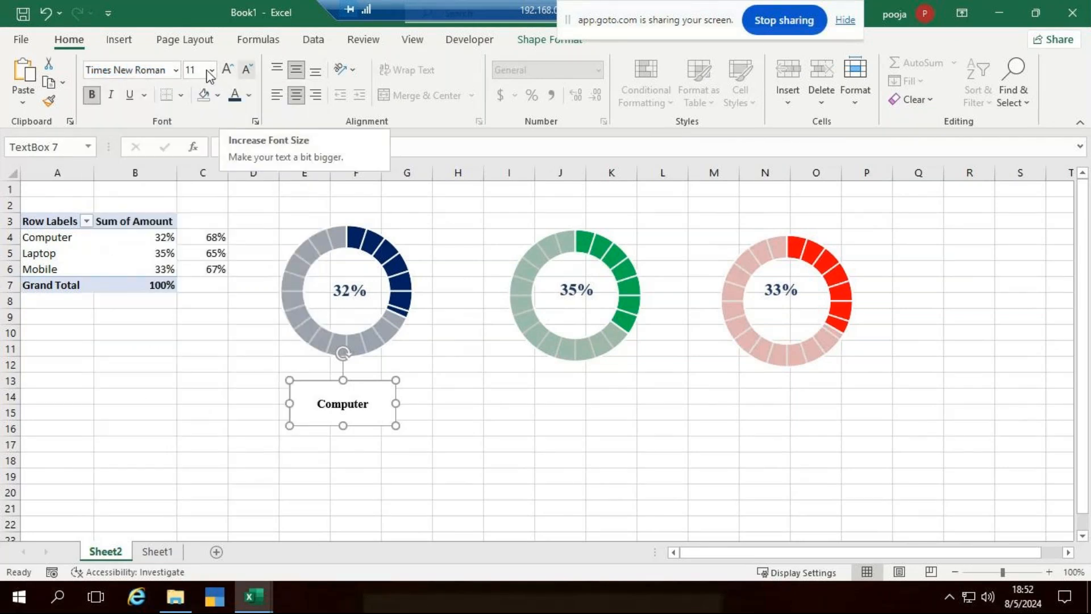
{"action": "left_click", "coordinate": [209, 72]}
{"action": "left_click", "coordinate": [198, 238]}
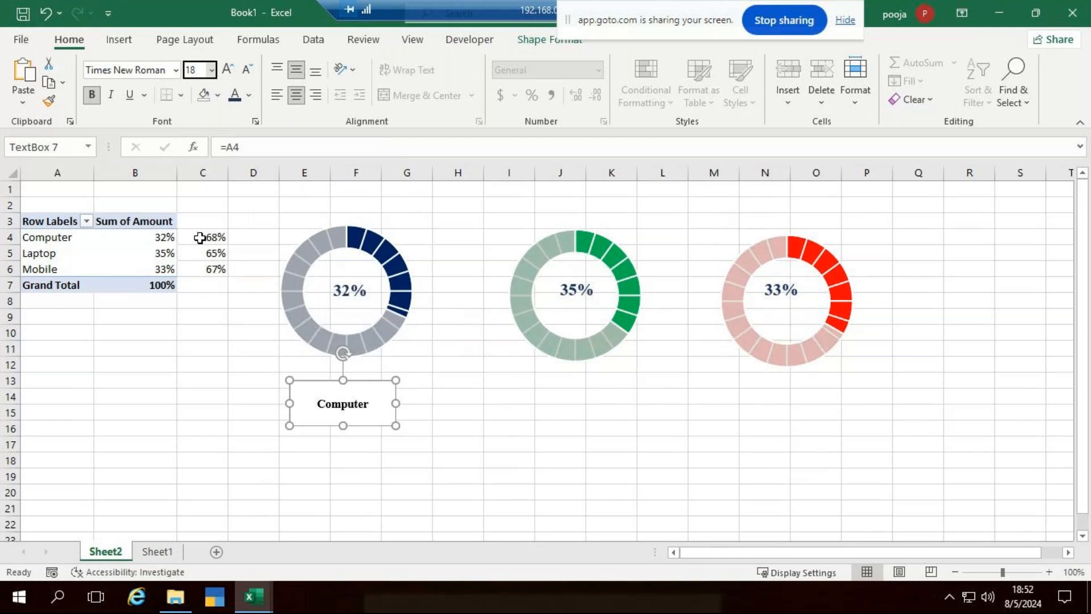
{"action": "left_click", "coordinate": [236, 96]}
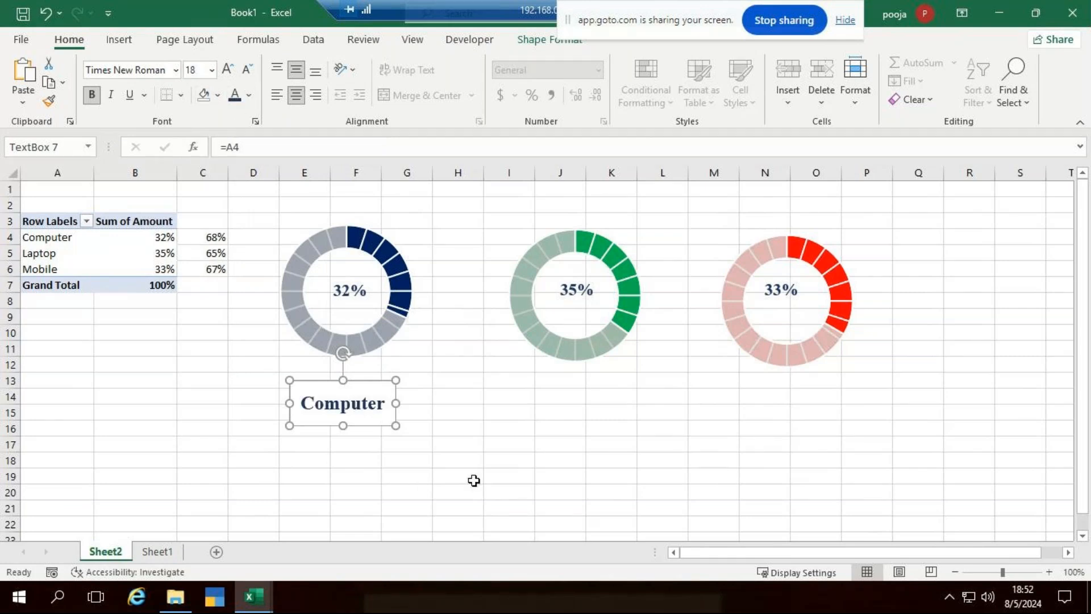
{"action": "left_click", "coordinate": [457, 508]}
Set the Computer label's text box to No Fill and No Outline.
{"action": "left_click", "coordinate": [396, 398]}
{"action": "left_click", "coordinate": [534, 43]}
{"action": "left_click", "coordinate": [398, 62]}
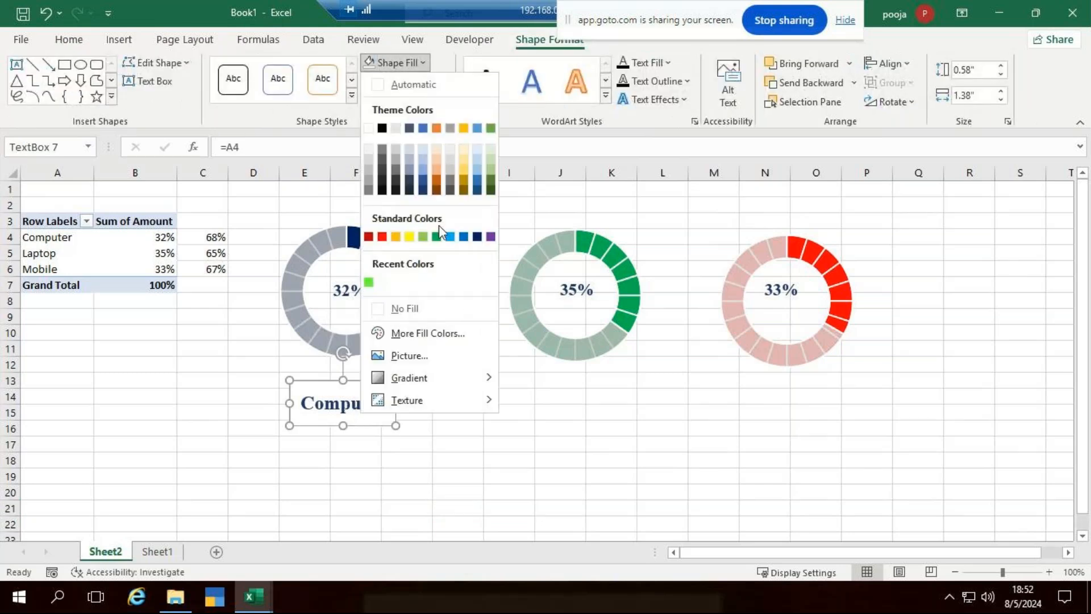
{"action": "left_click", "coordinate": [435, 309]}
{"action": "left_click", "coordinate": [431, 82]}
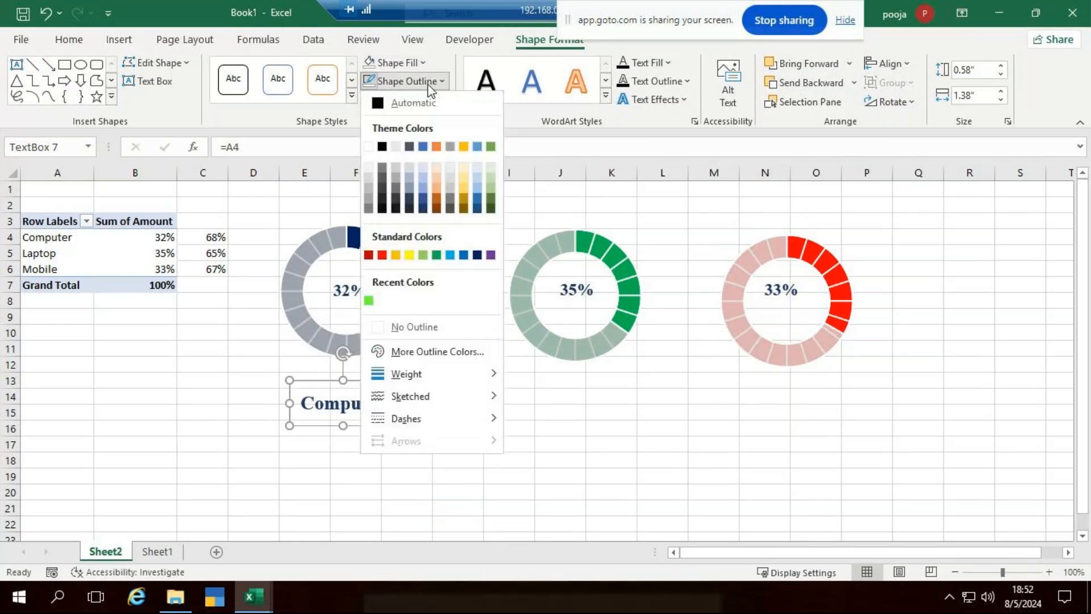
{"action": "left_click", "coordinate": [438, 325]}
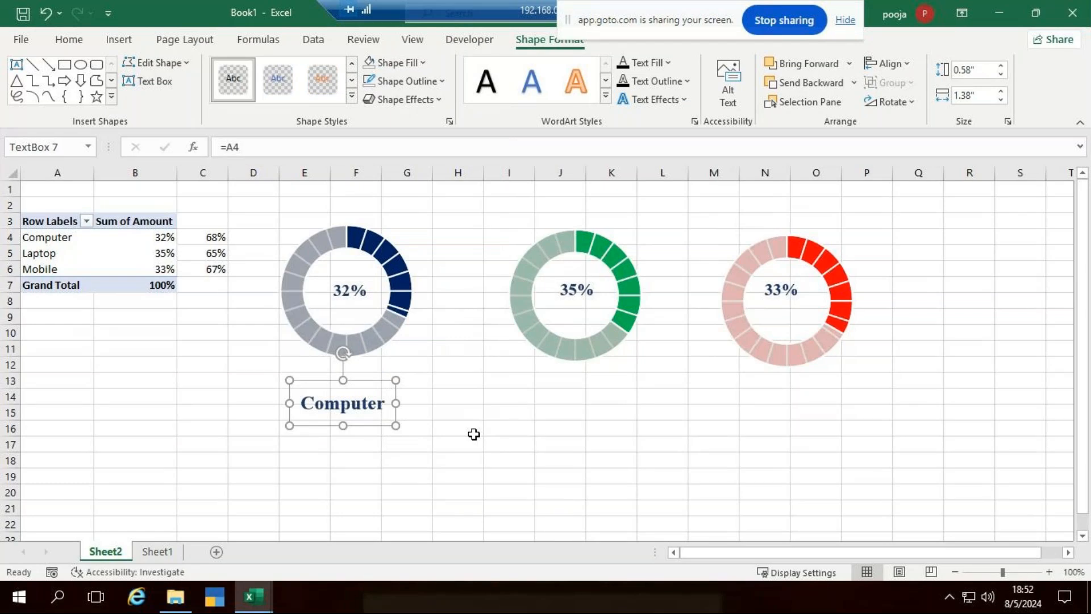
{"action": "left_click", "coordinate": [552, 381]}
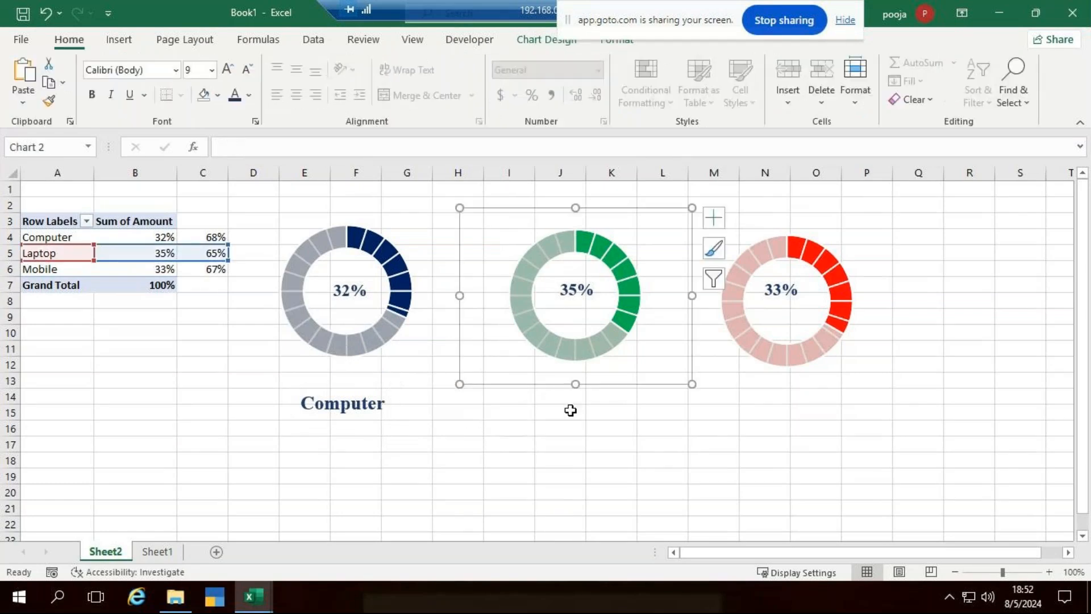
Paste two copies of the Computer label under the green and red doughnuts.
{"action": "left_click", "coordinate": [557, 404]}
{"action": "key", "text": "ctrl+v"}
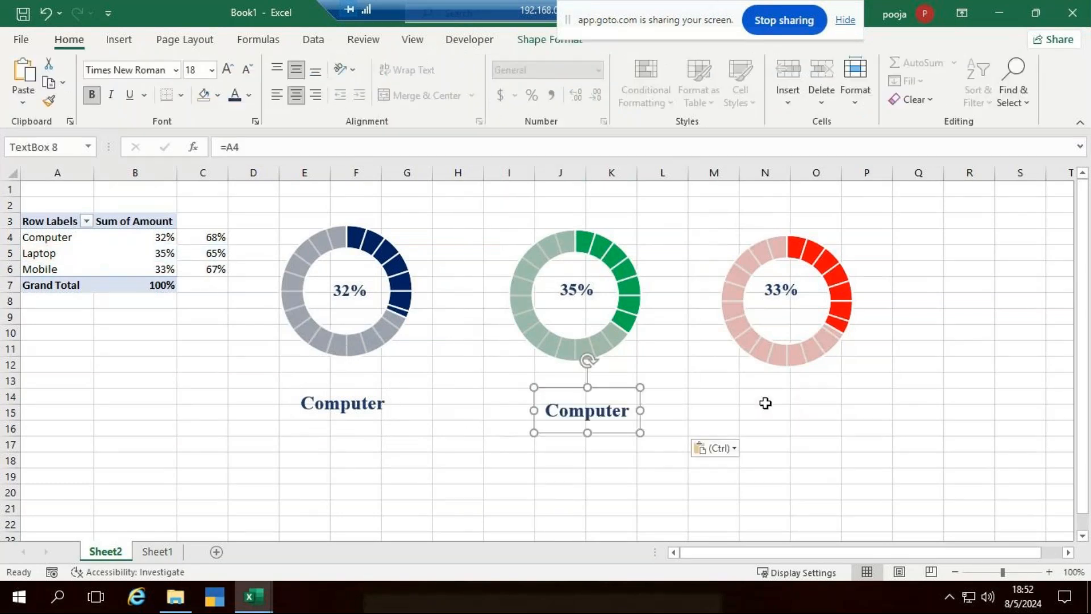
{"action": "left_click", "coordinate": [765, 403]}
{"action": "key", "text": "ctrl+v"}
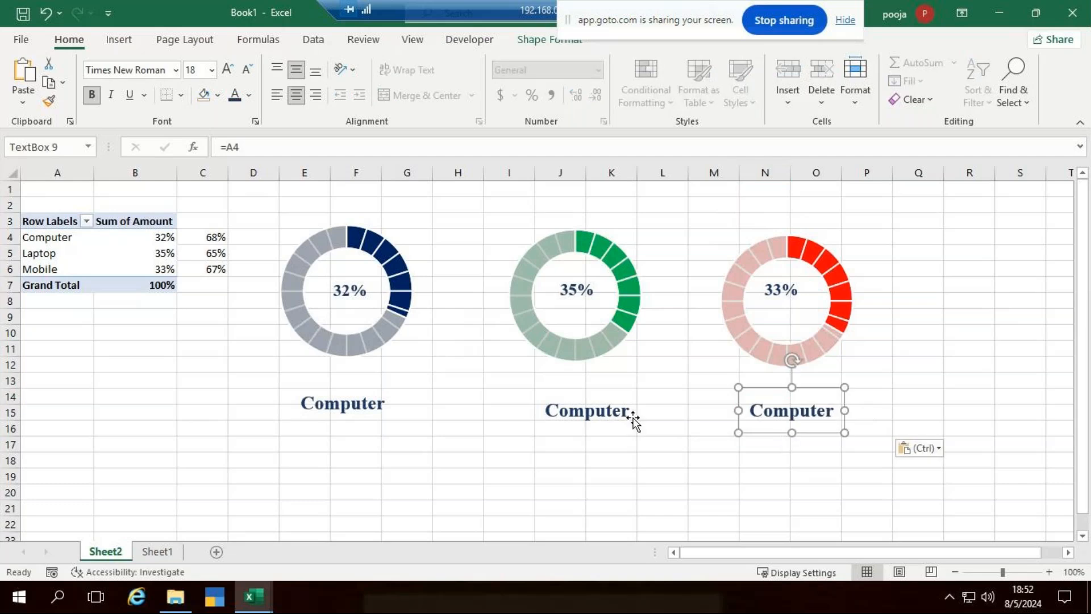
Relink the copies to A5 and A6 so they show Laptop and Mobile.
{"action": "left_click", "coordinate": [614, 412]}
{"action": "left_click", "coordinate": [253, 149]}
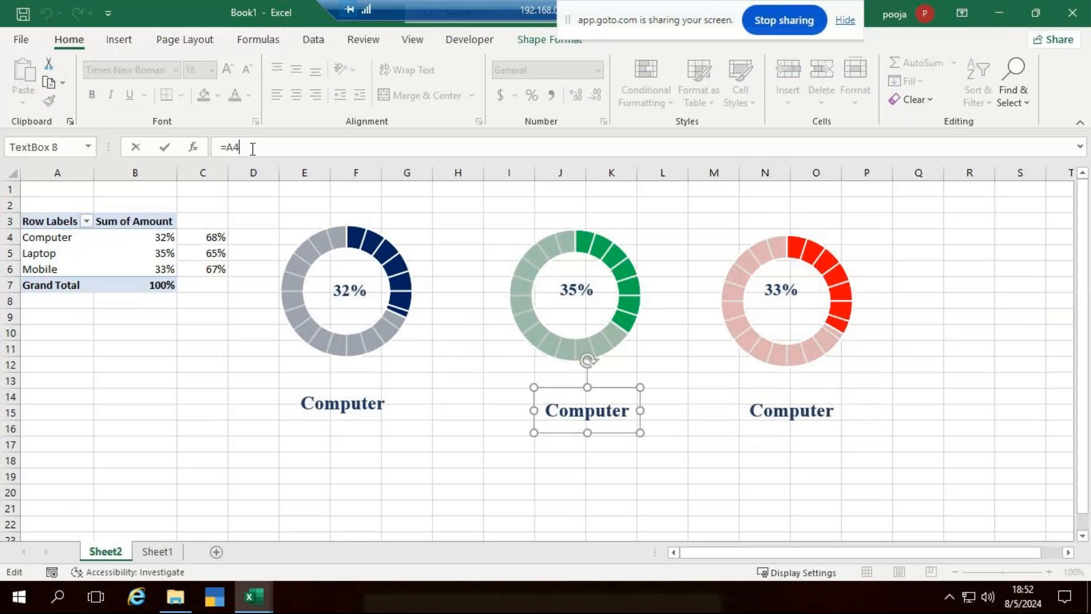
{"action": "key", "text": "BackSpace"}
{"action": "type", "text": "5"}
{"action": "left_click", "coordinate": [767, 414]}
{"action": "left_click", "coordinate": [250, 147]}
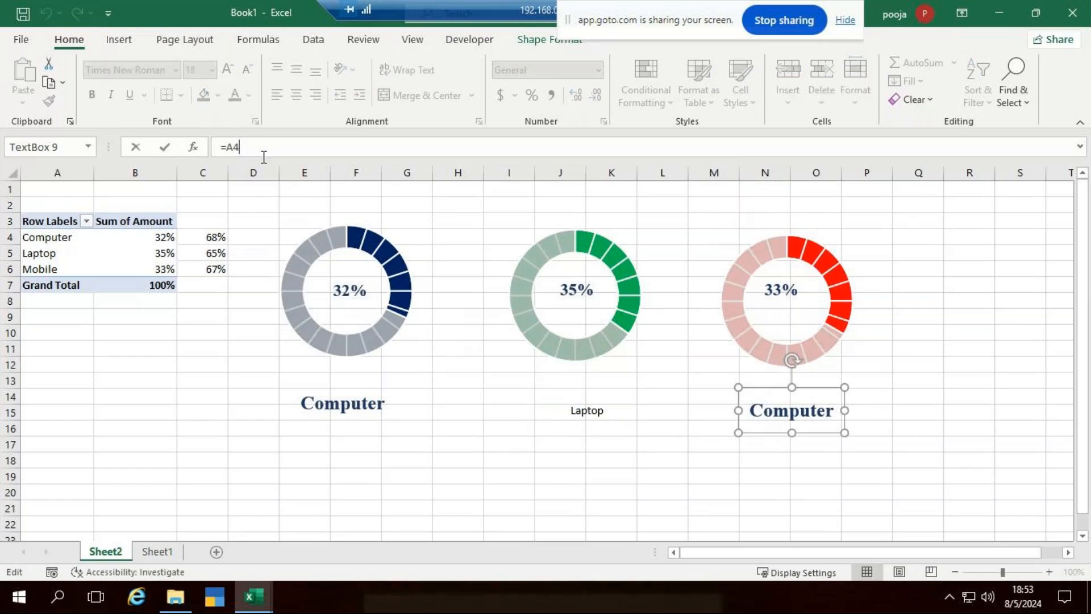
{"action": "key", "text": "BackSpace"}
{"action": "type", "text": "6"}
{"action": "key", "text": "Return"}
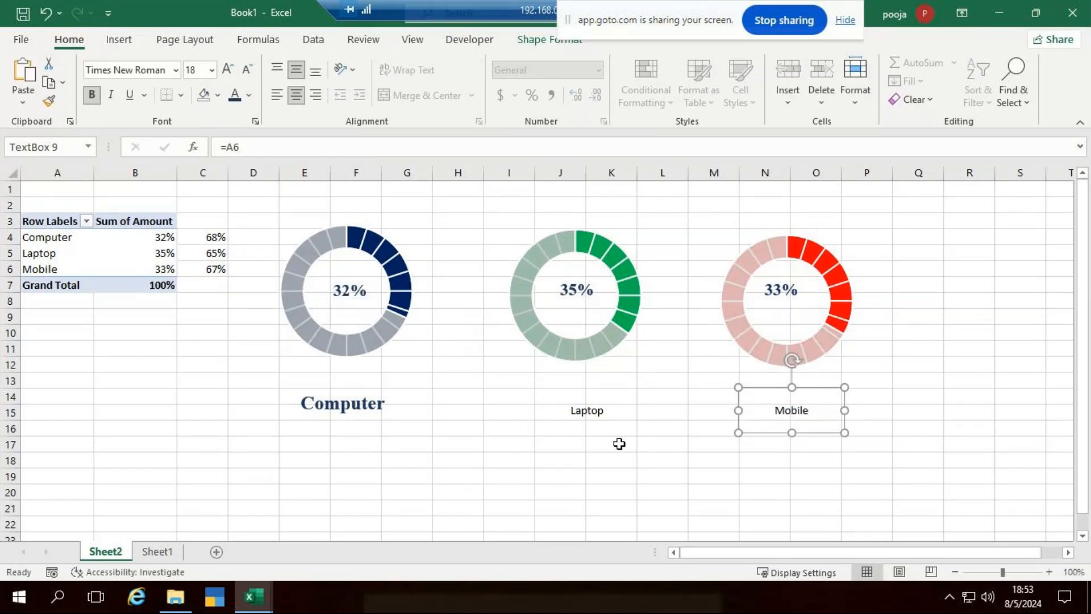
{"action": "left_click", "coordinate": [619, 444]}
Copy the Computer label's bold style onto the Laptop and Mobile labels with Format Painter.
{"action": "left_click", "coordinate": [344, 408]}
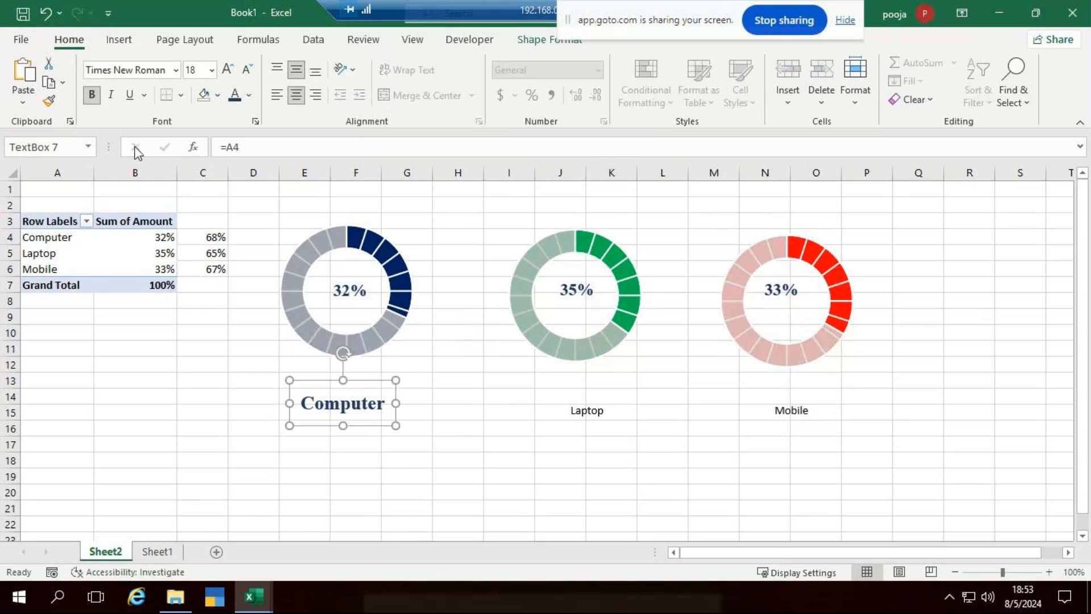
{"action": "left_click", "coordinate": [49, 101]}
{"action": "left_click", "coordinate": [585, 408]}
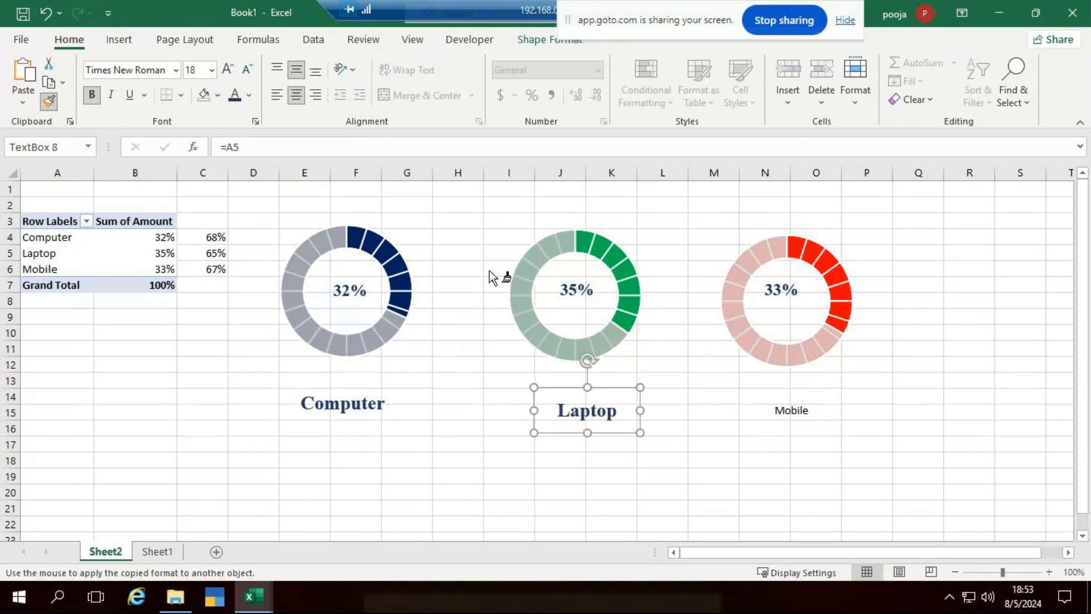
{"action": "left_click", "coordinate": [767, 409]}
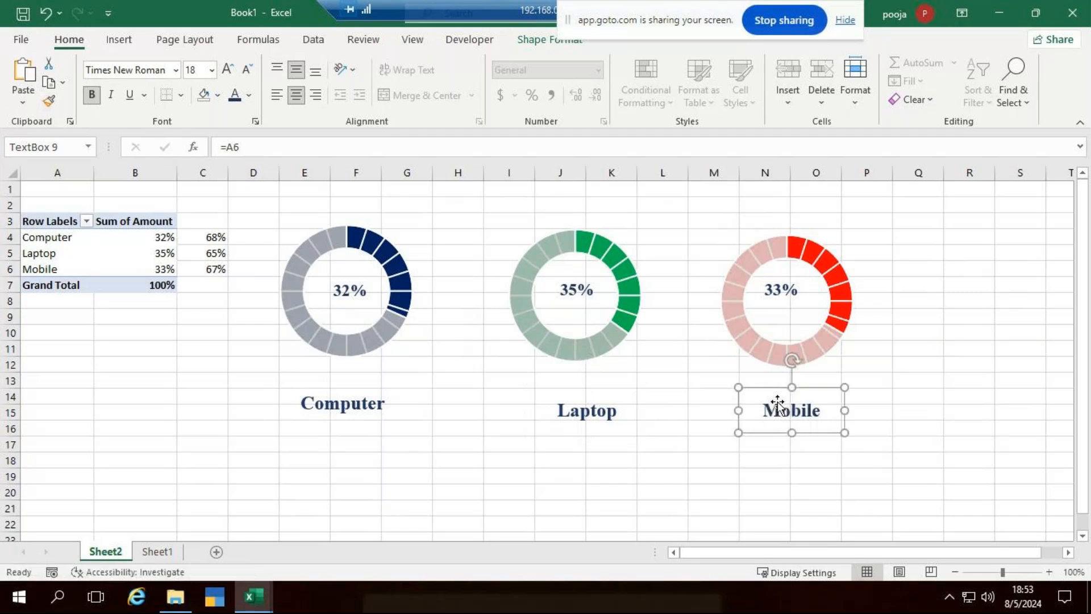
{"action": "left_click", "coordinate": [919, 439]}
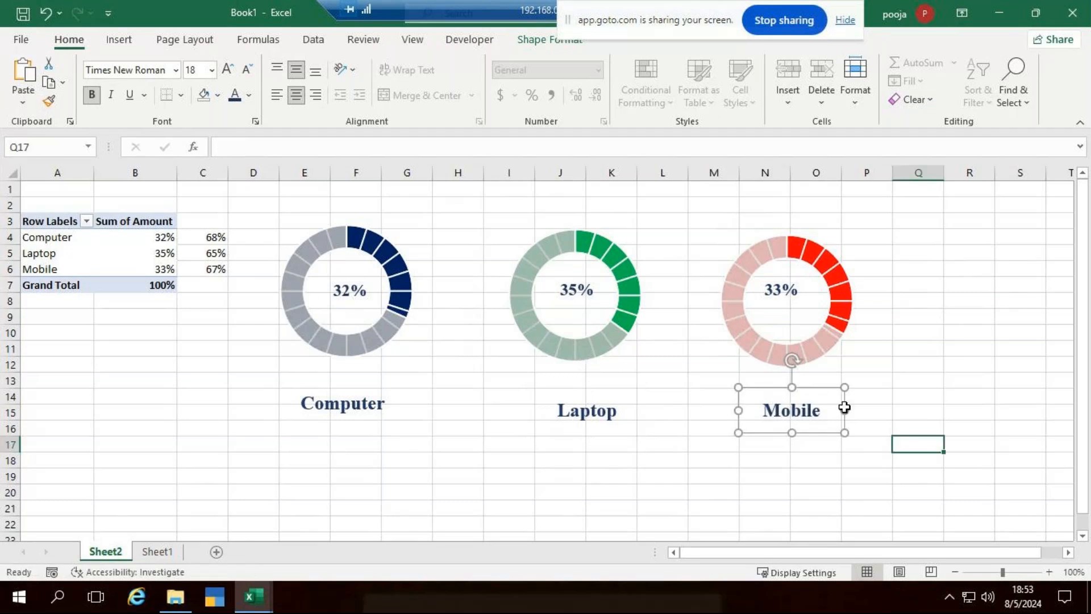
{"action": "left_click", "coordinate": [568, 291]}
Colour the 35% and Laptop text standard green.
{"action": "left_click", "coordinate": [596, 417], "text": "shift"}
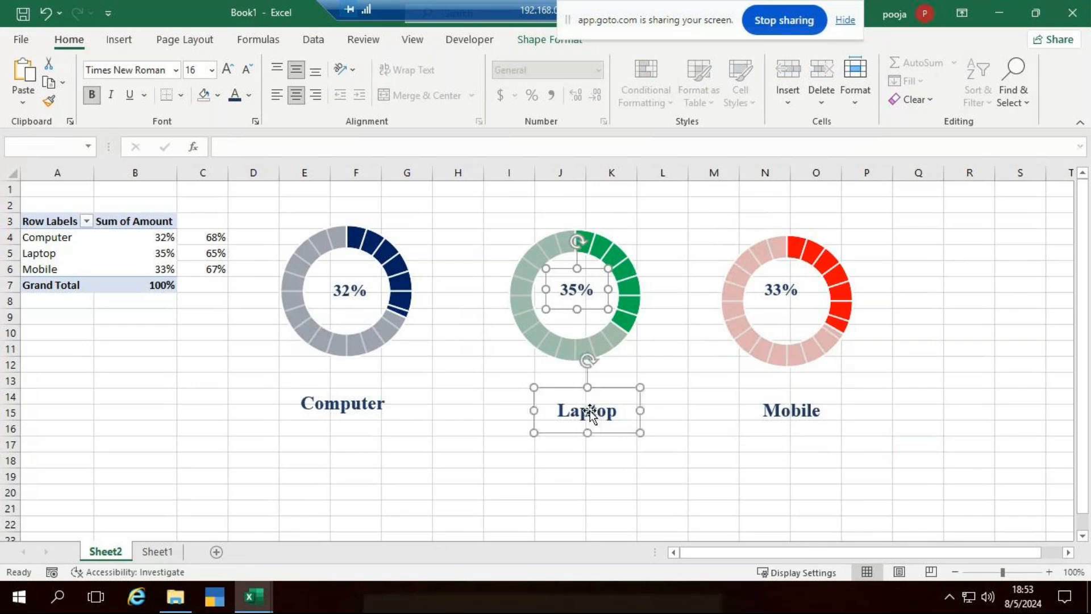
{"action": "left_click", "coordinate": [250, 97]}
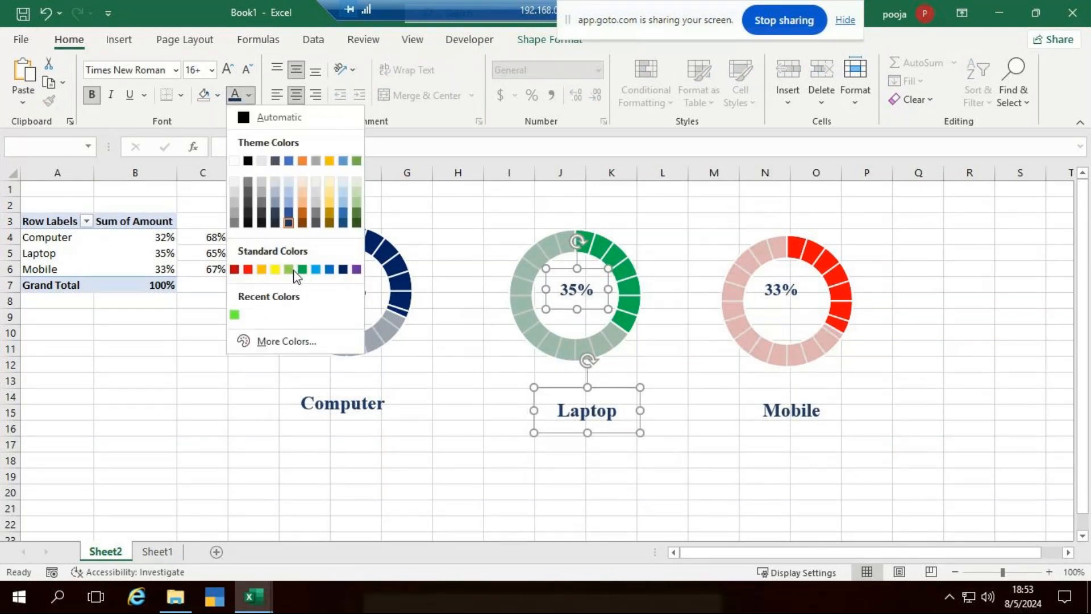
{"action": "left_click", "coordinate": [234, 315]}
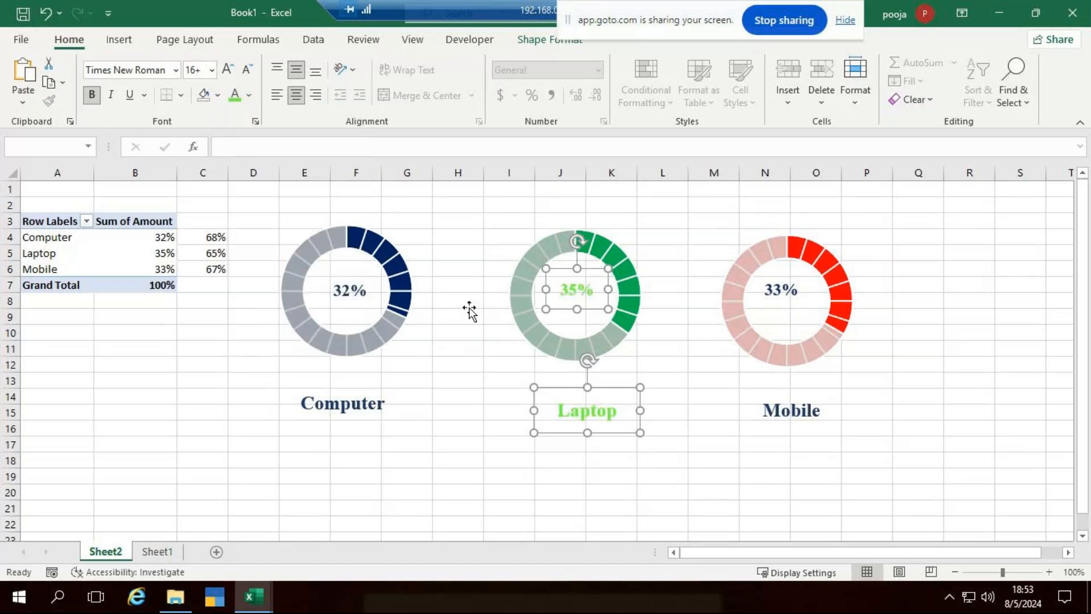
{"action": "left_click", "coordinate": [249, 96]}
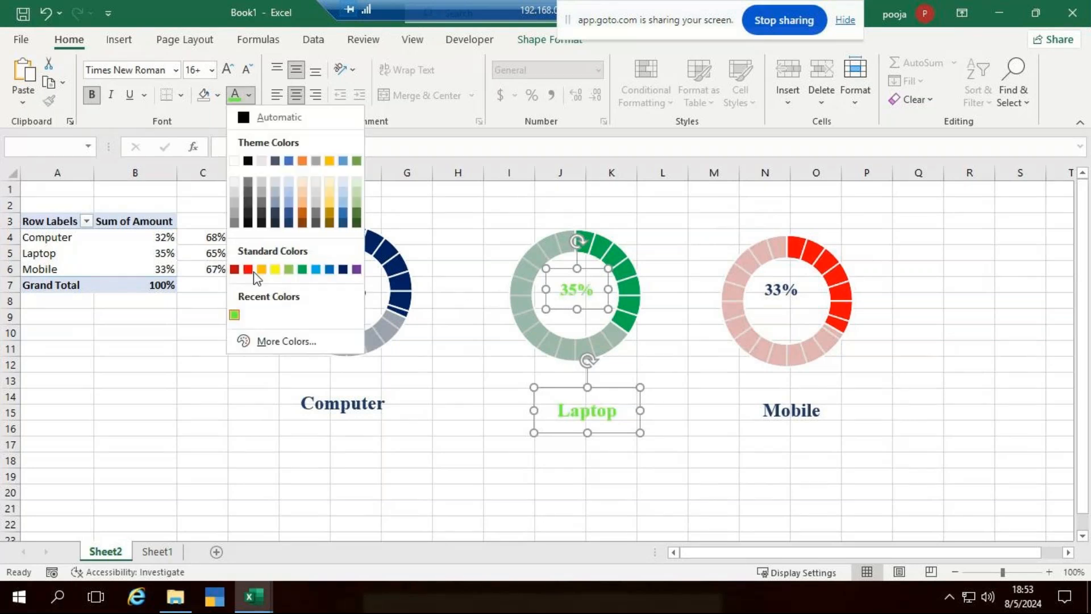
{"action": "left_click", "coordinate": [302, 268]}
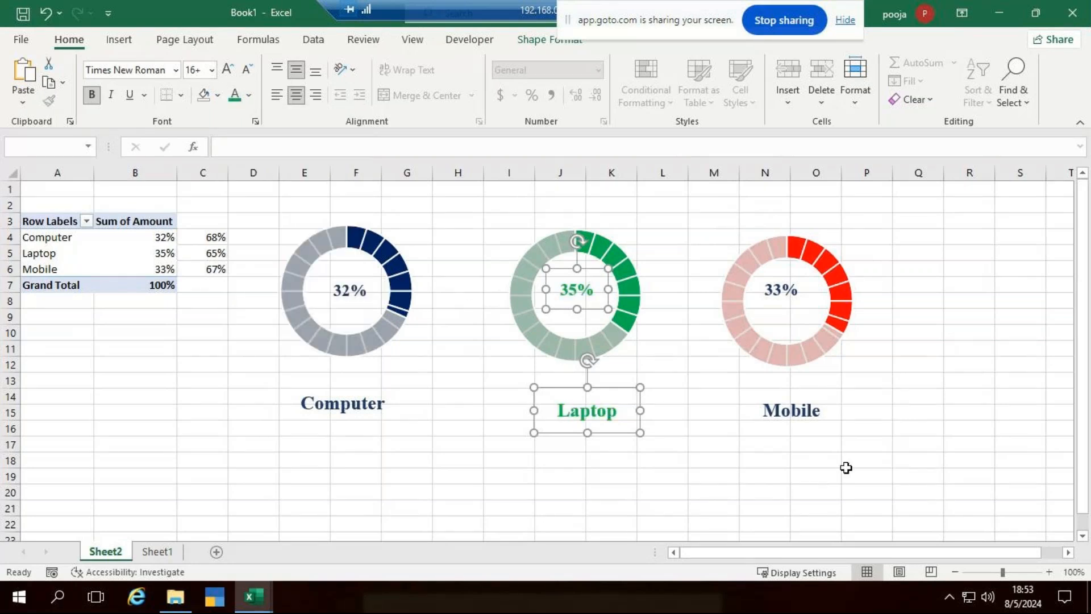
Colour the 33% and Mobile text red.
{"action": "left_click", "coordinate": [780, 291]}
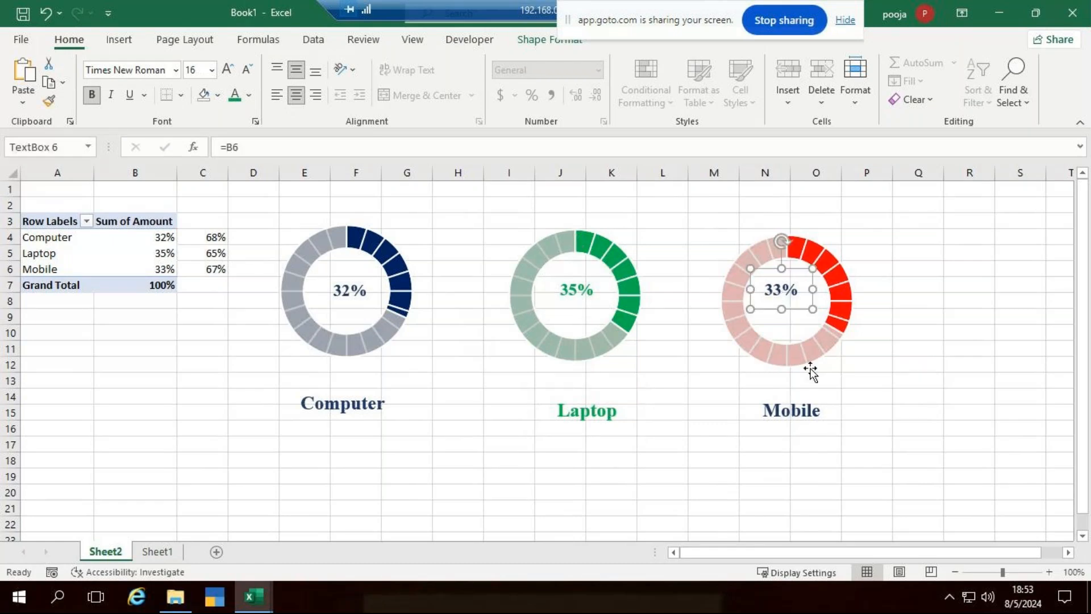
{"action": "left_click", "coordinate": [825, 408], "text": "shift"}
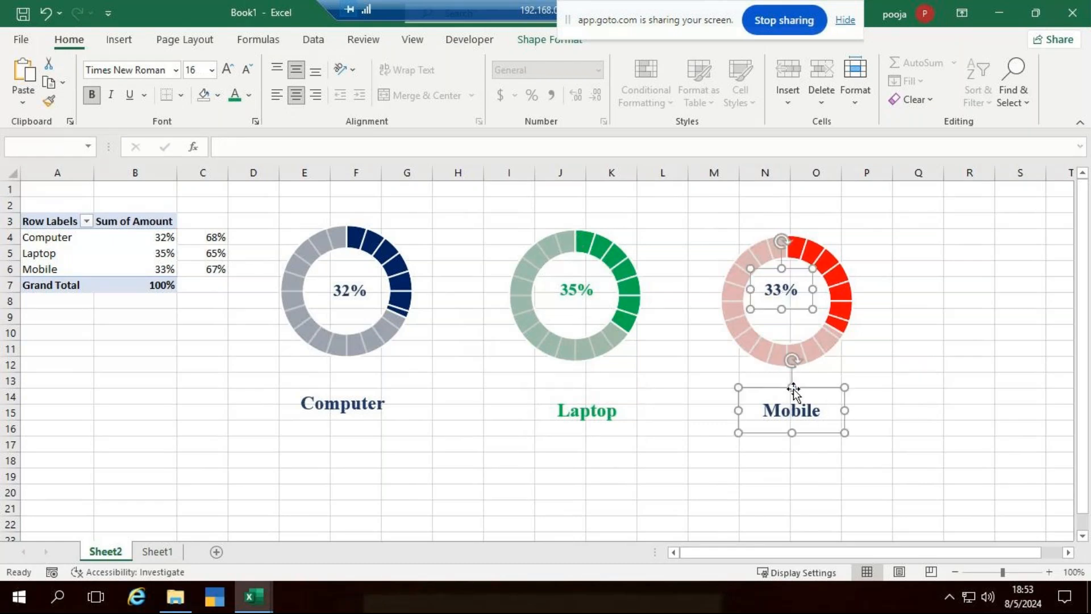
{"action": "left_click", "coordinate": [249, 96]}
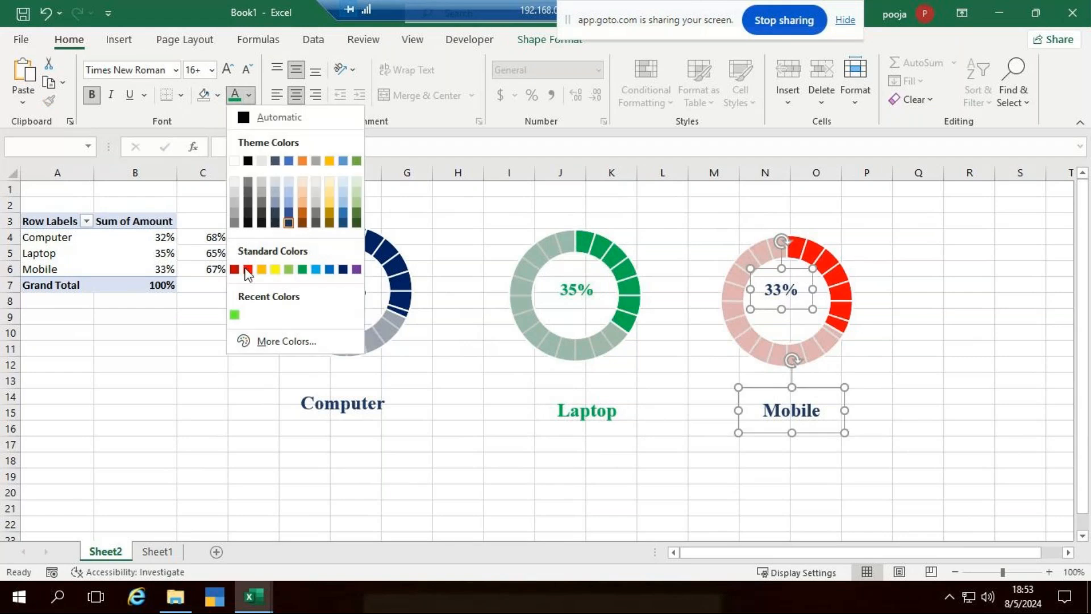
{"action": "left_click", "coordinate": [249, 268]}
{"action": "left_click", "coordinate": [992, 380]}
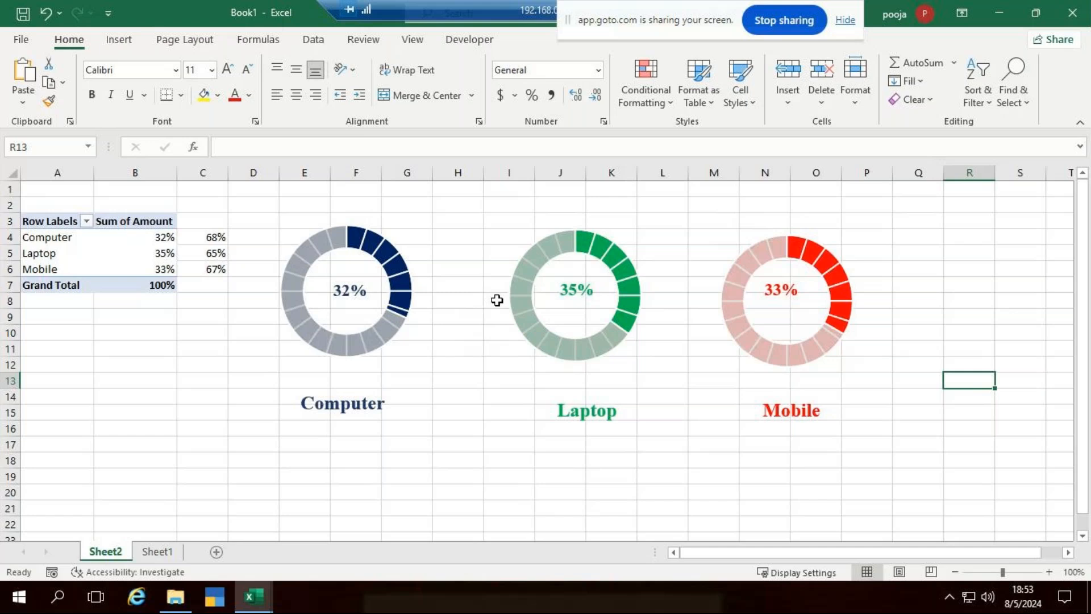
{"action": "left_click", "coordinate": [470, 238]}
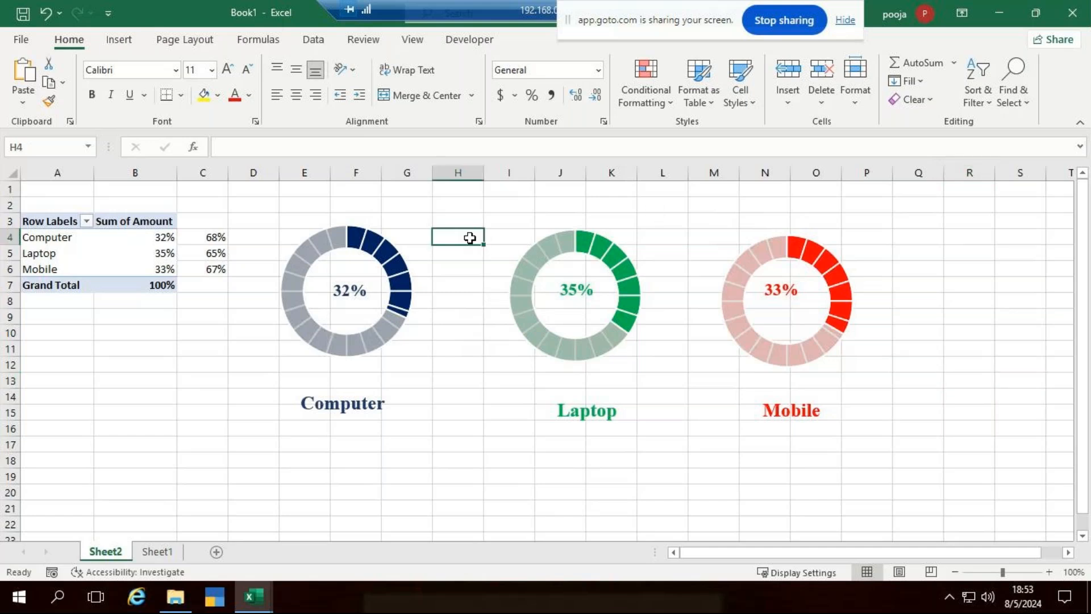
{"action": "left_click", "coordinate": [398, 267]}
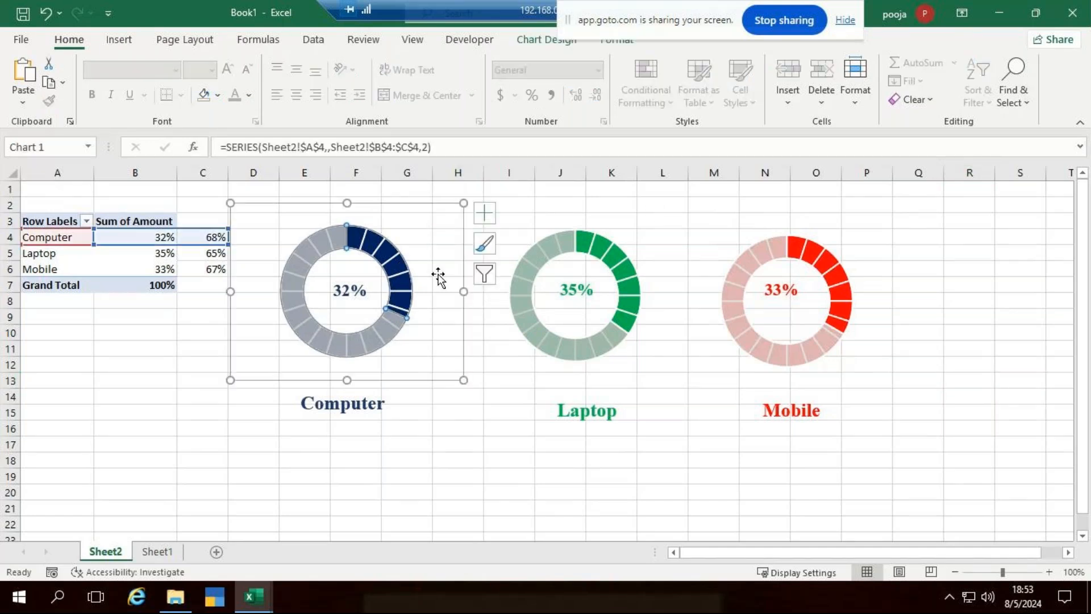
{"action": "left_click", "coordinate": [609, 220]}
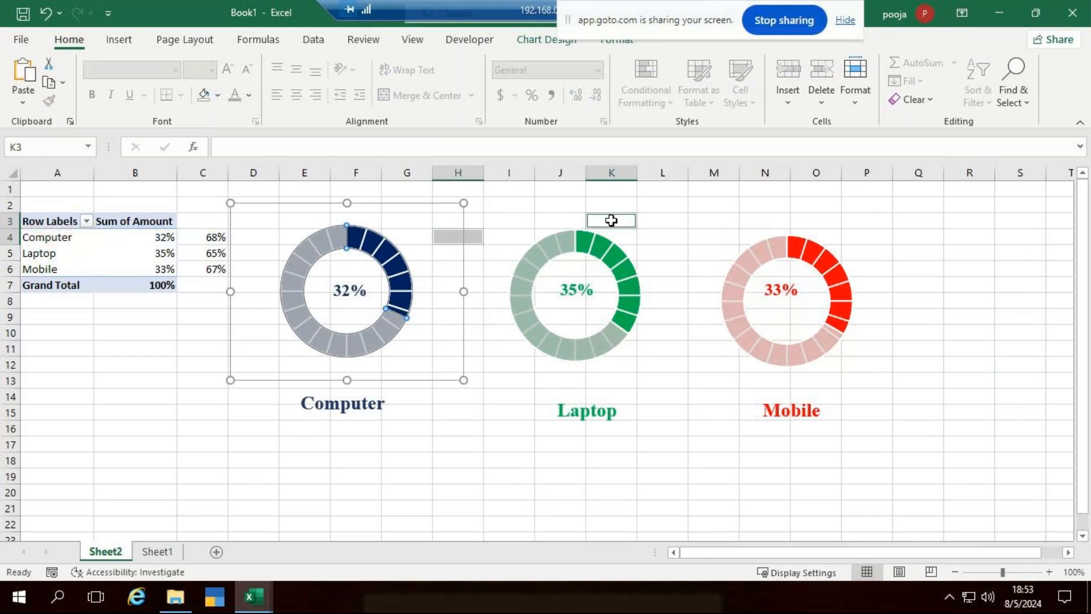
{"action": "left_click", "coordinate": [352, 289]}
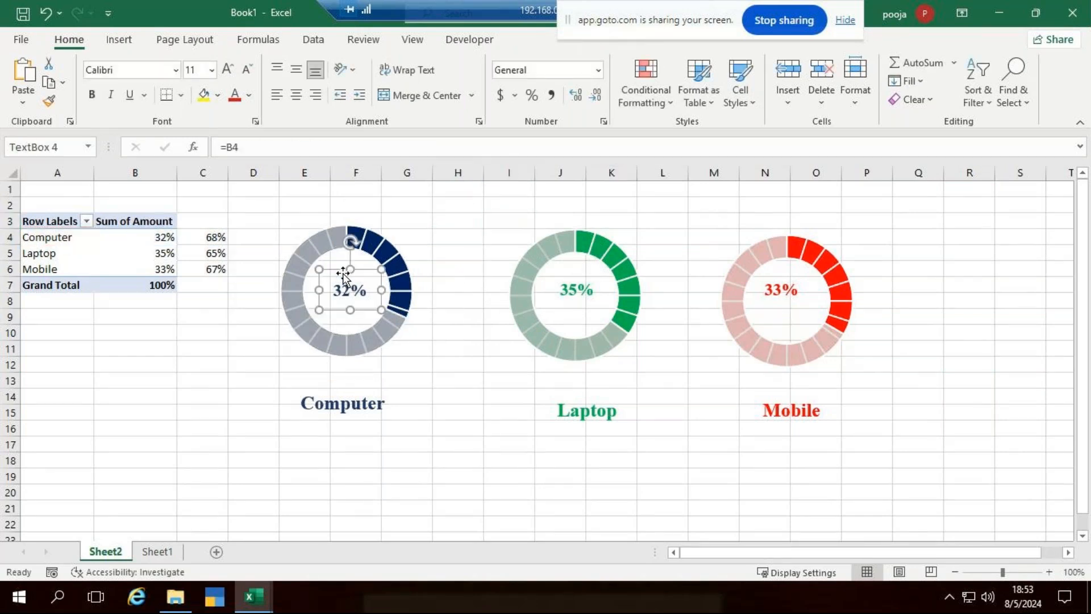
{"action": "left_click", "coordinate": [458, 411]}
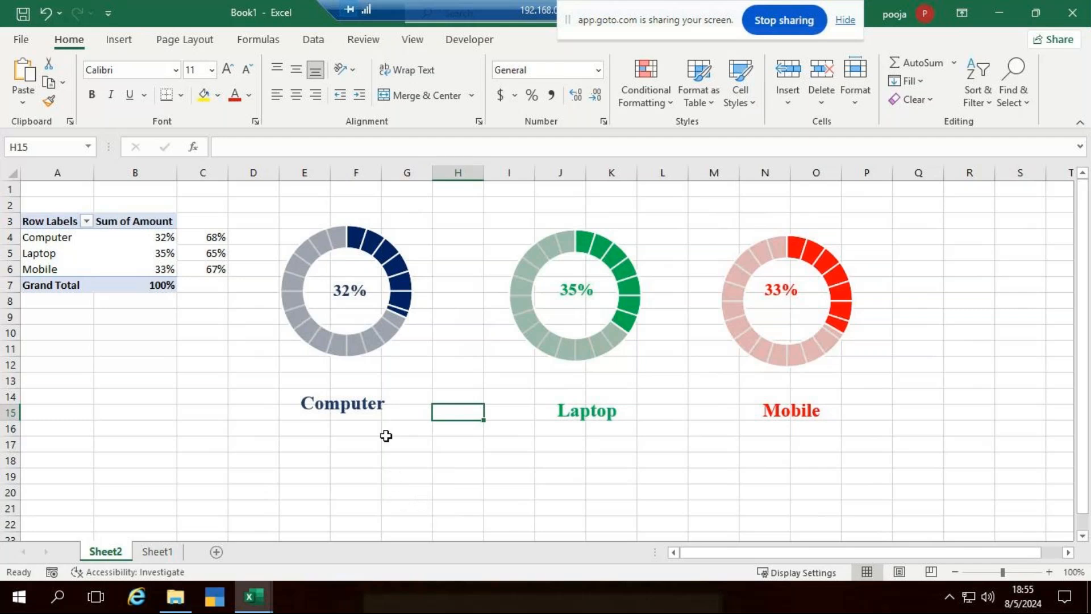
Select the Computer donut chart, then add the Laptop and Mobile charts to the selection.
{"action": "mouse_move", "coordinate": [405, 290]}
{"action": "left_click", "coordinate": [355, 274]}
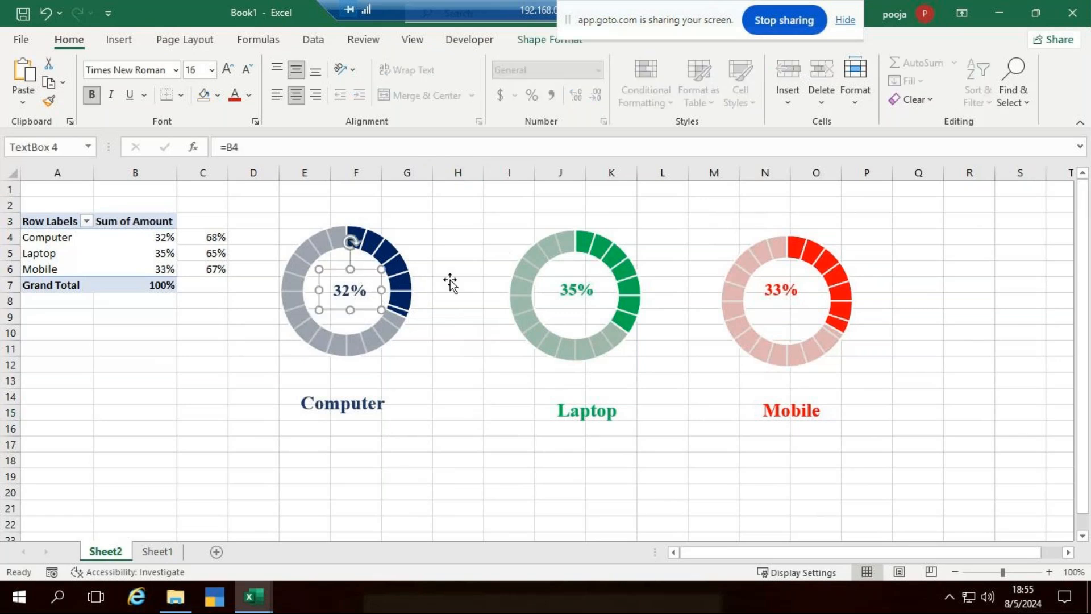
{"action": "left_click", "coordinate": [360, 324]}
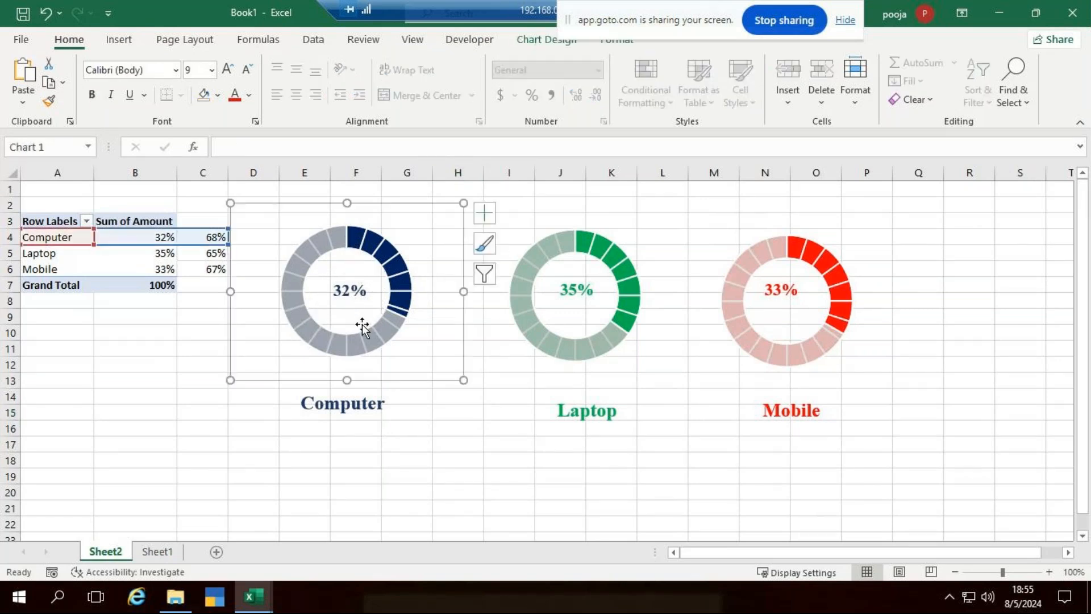
{"action": "left_click", "coordinate": [529, 208]}
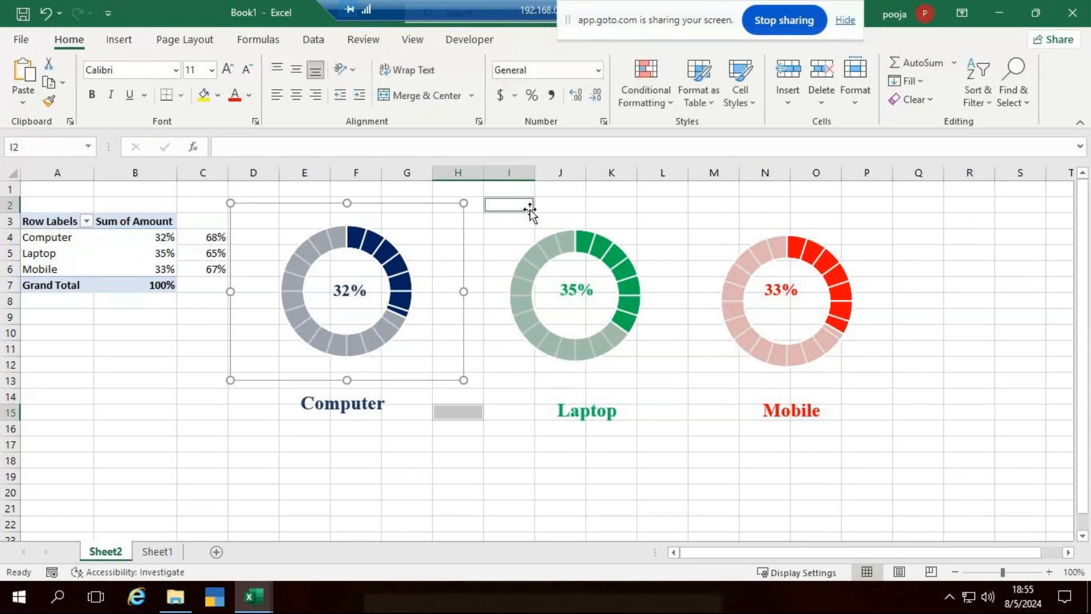
{"action": "left_click", "coordinate": [420, 267]}
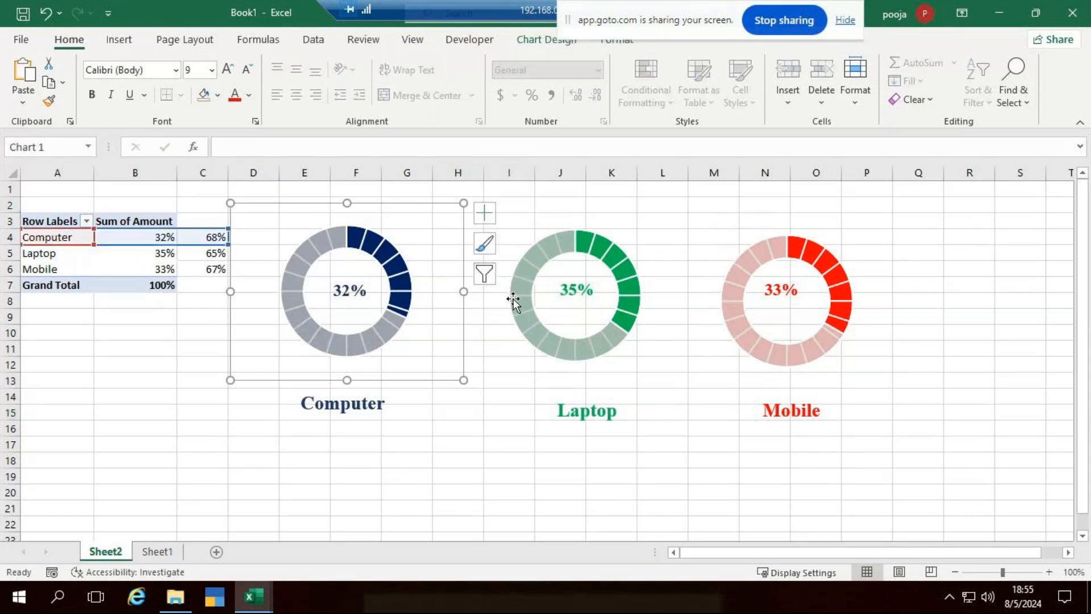
{"action": "left_click", "coordinate": [592, 322], "text": "ctrl"}
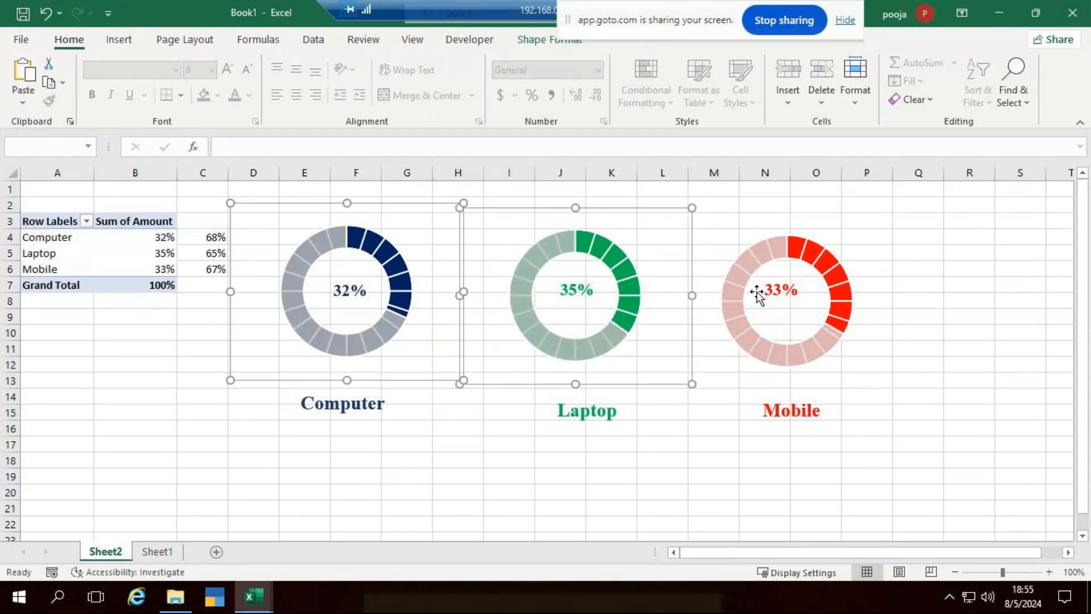
{"action": "left_click", "coordinate": [767, 317], "text": "ctrl"}
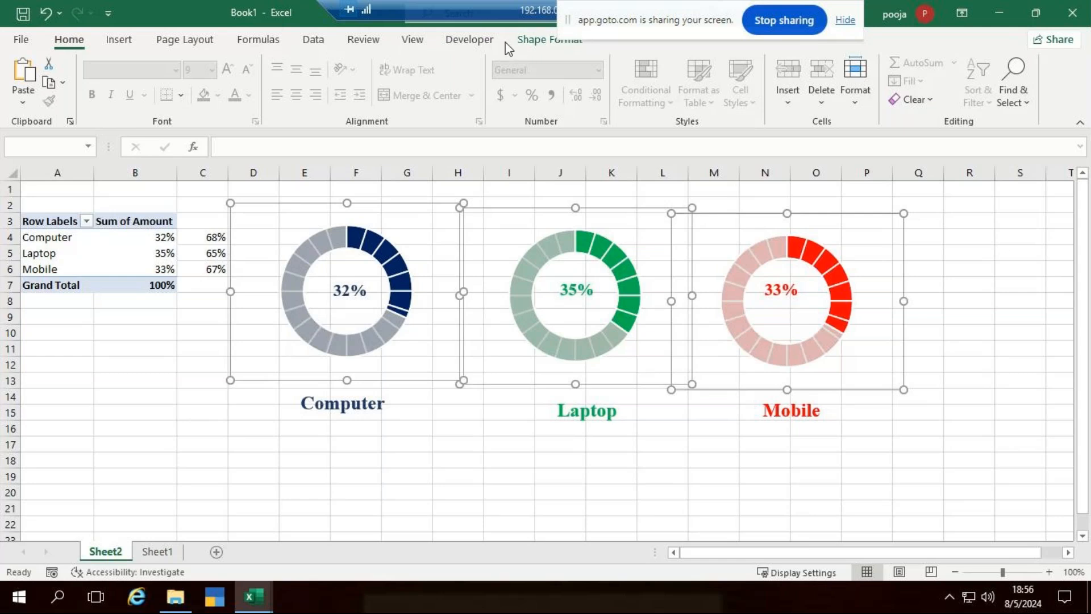
Distribute the three donut charts horizontally and align their middles in one row.
{"action": "left_click", "coordinate": [545, 41]}
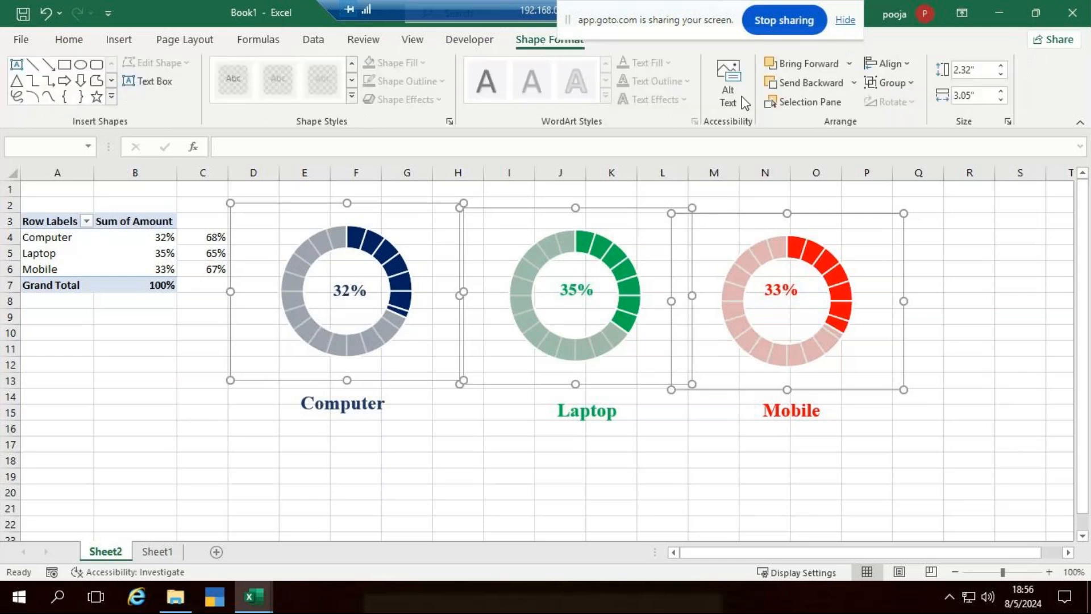
{"action": "left_click", "coordinate": [907, 63]}
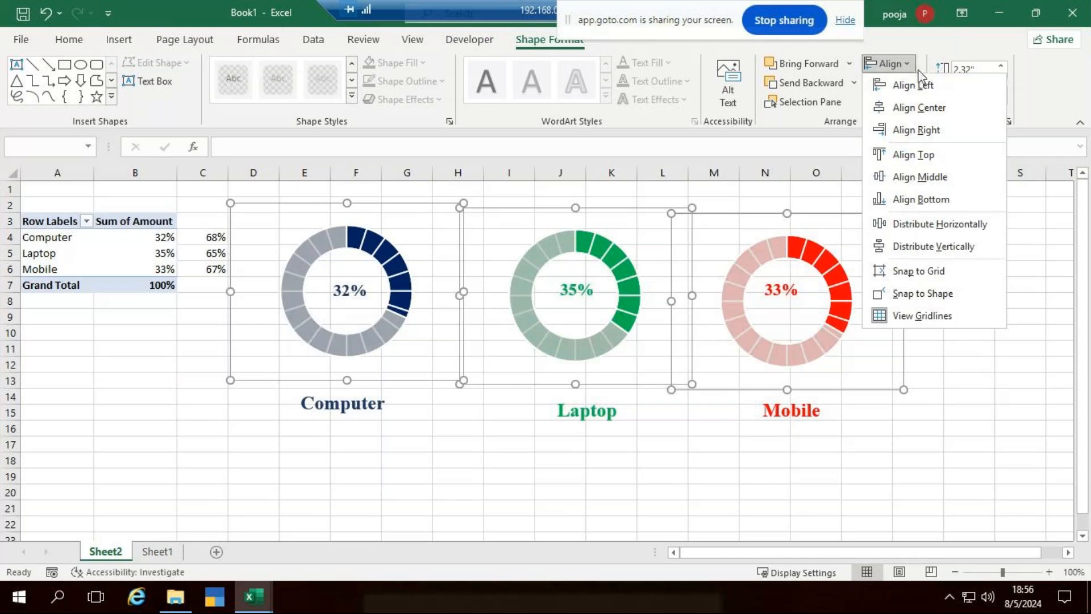
{"action": "left_click", "coordinate": [964, 231]}
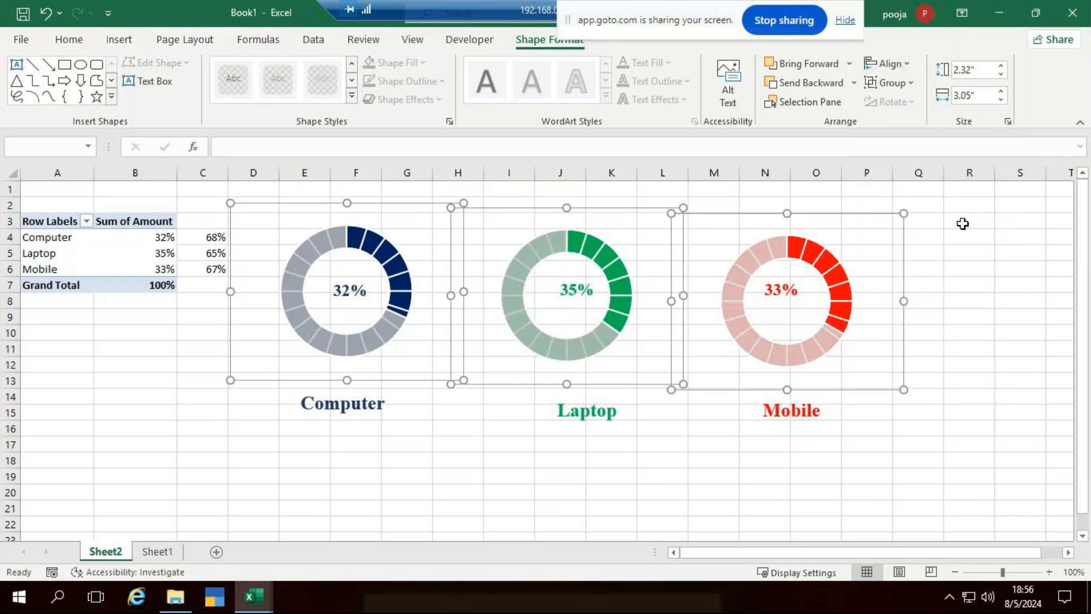
{"action": "left_click", "coordinate": [887, 63]}
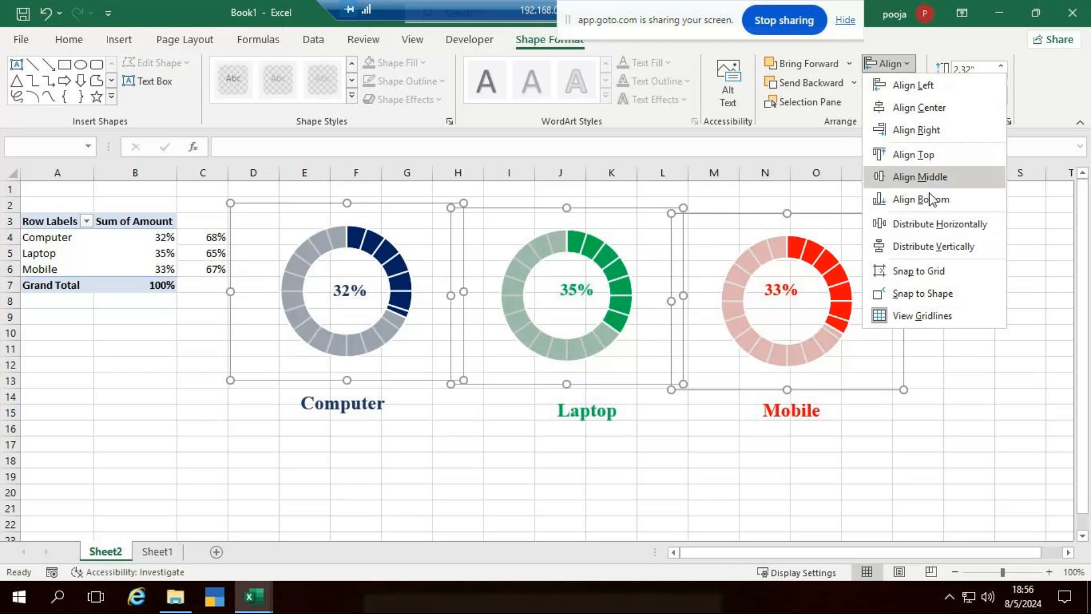
{"action": "left_click", "coordinate": [925, 172]}
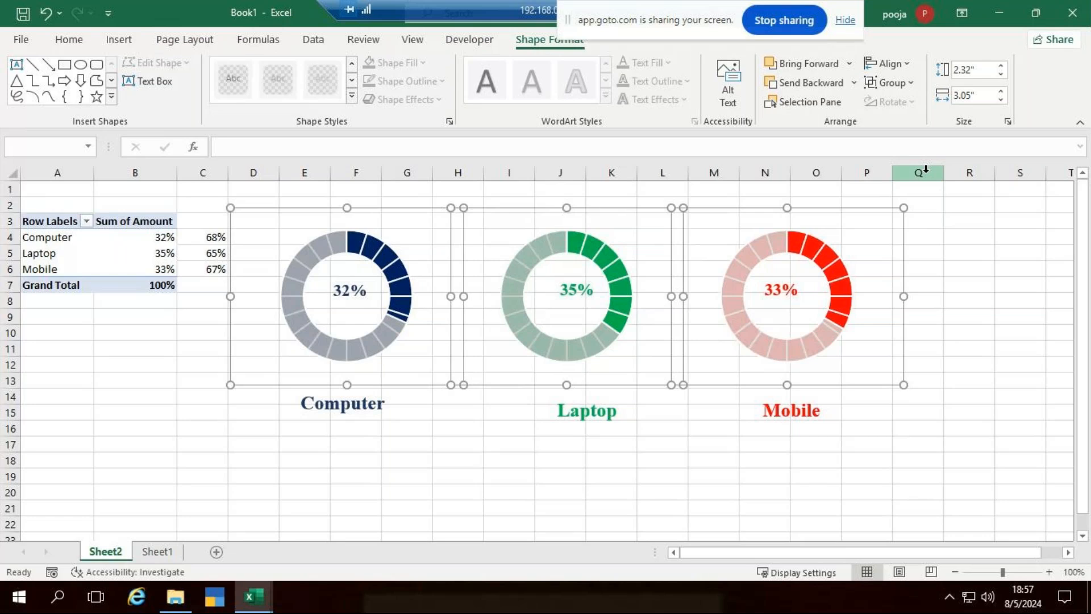
Align the 32%, 35% and 33% labels middle and distribute them horizontally.
{"action": "left_click", "coordinate": [1006, 347]}
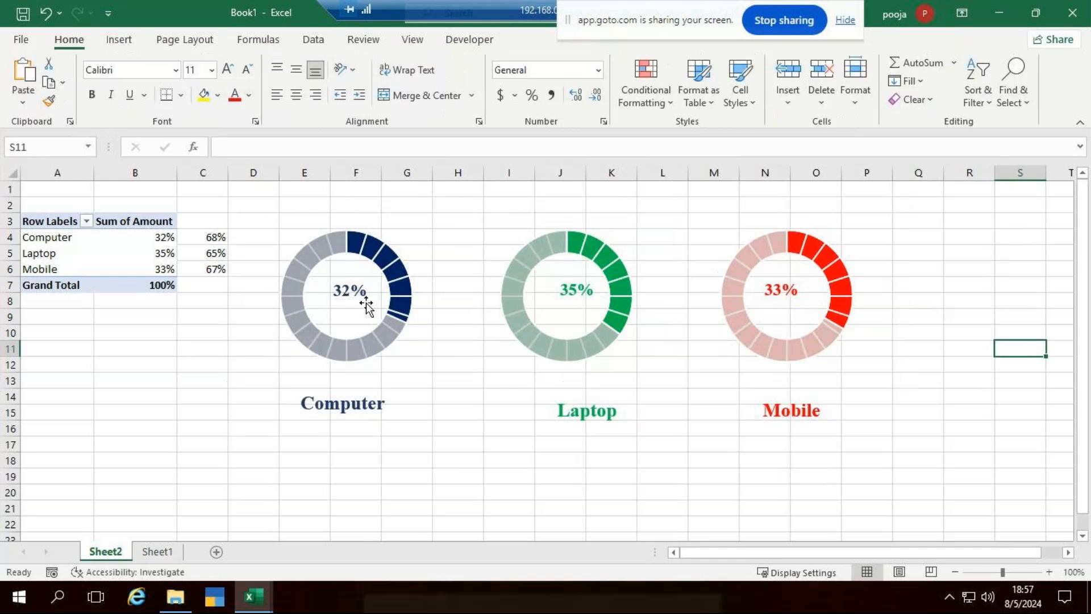
{"action": "left_click", "coordinate": [362, 292]}
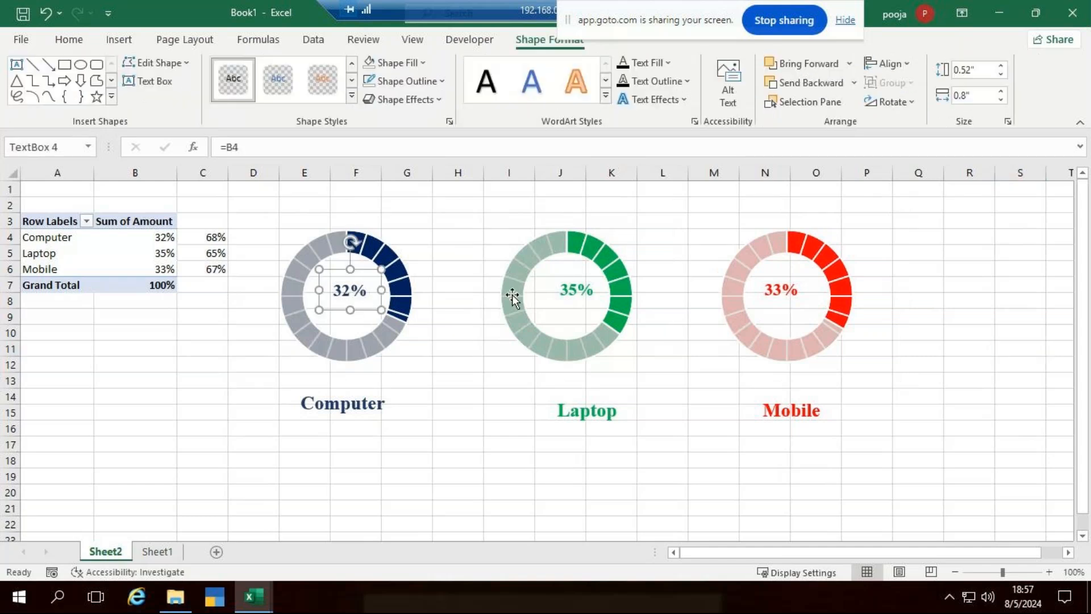
{"action": "left_click", "coordinate": [568, 292], "text": "ctrl"}
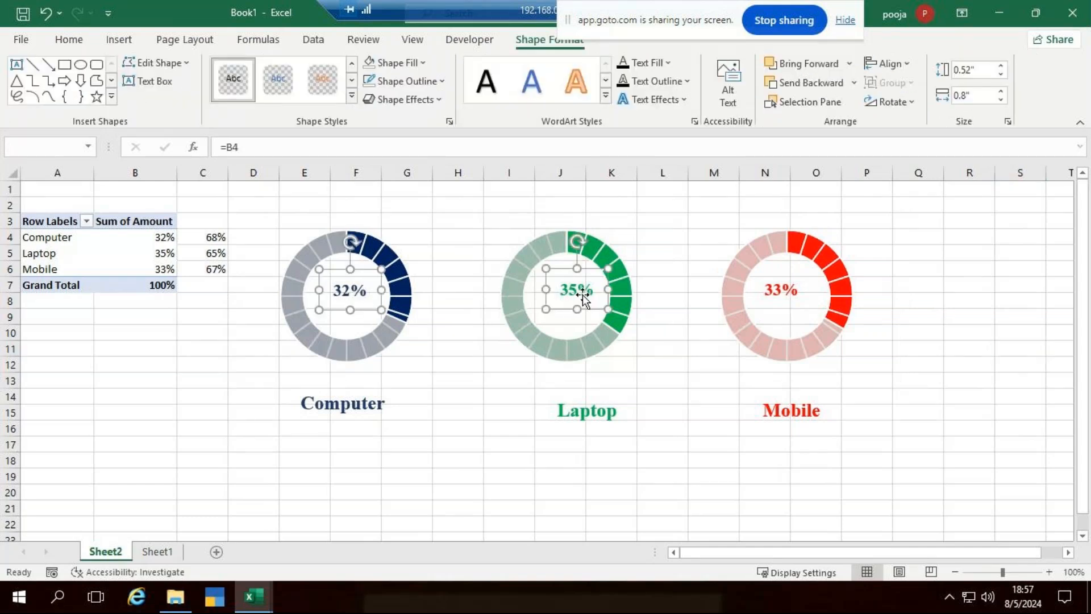
{"action": "left_click", "coordinate": [765, 298], "text": "ctrl"}
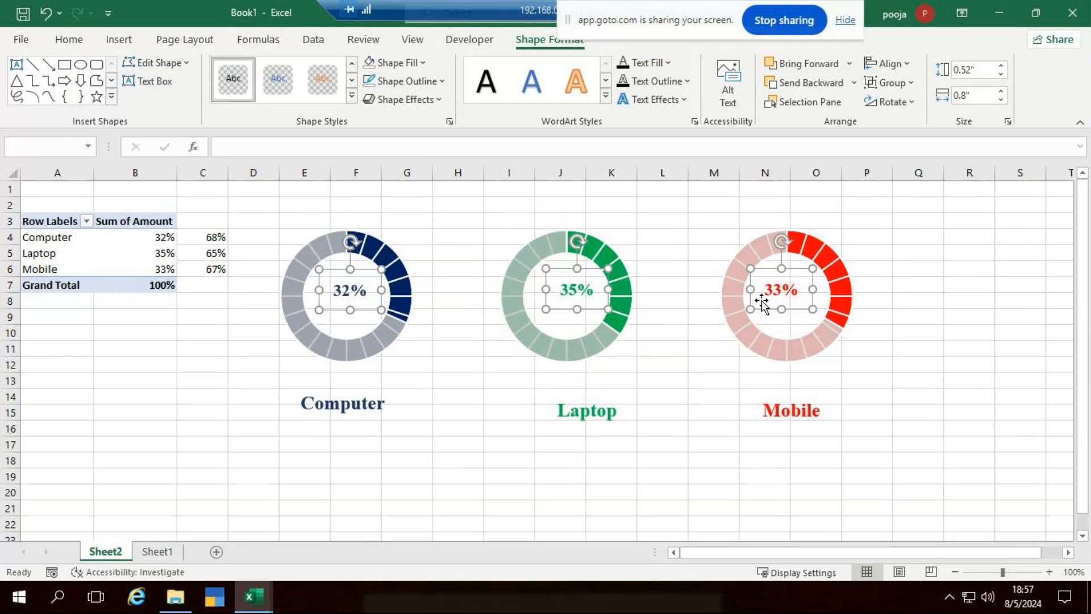
{"action": "left_click", "coordinate": [902, 63]}
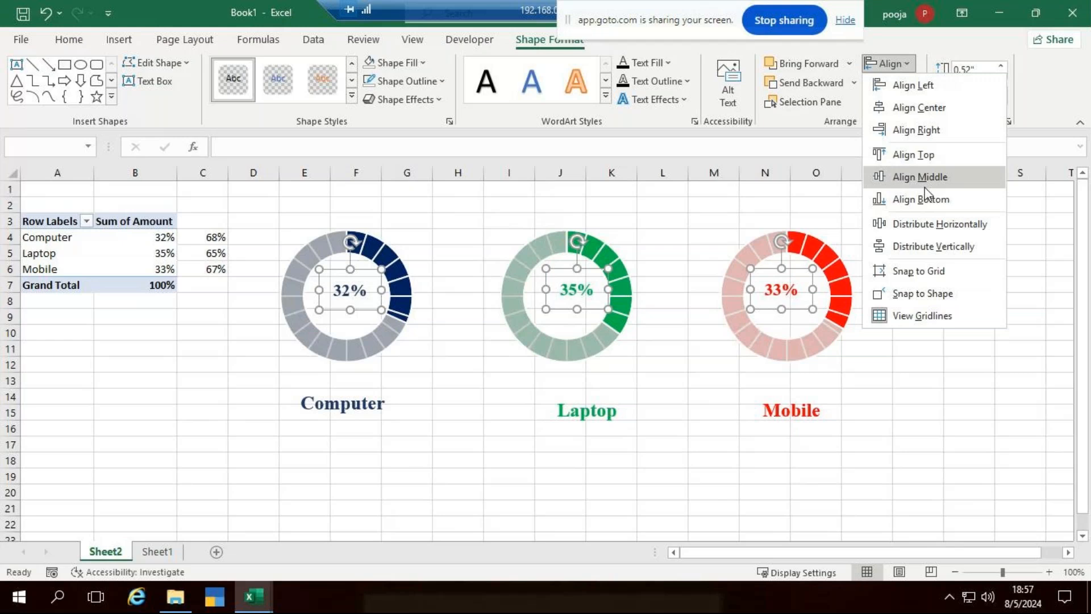
{"action": "left_click", "coordinate": [925, 183]}
{"action": "left_click", "coordinate": [901, 64]}
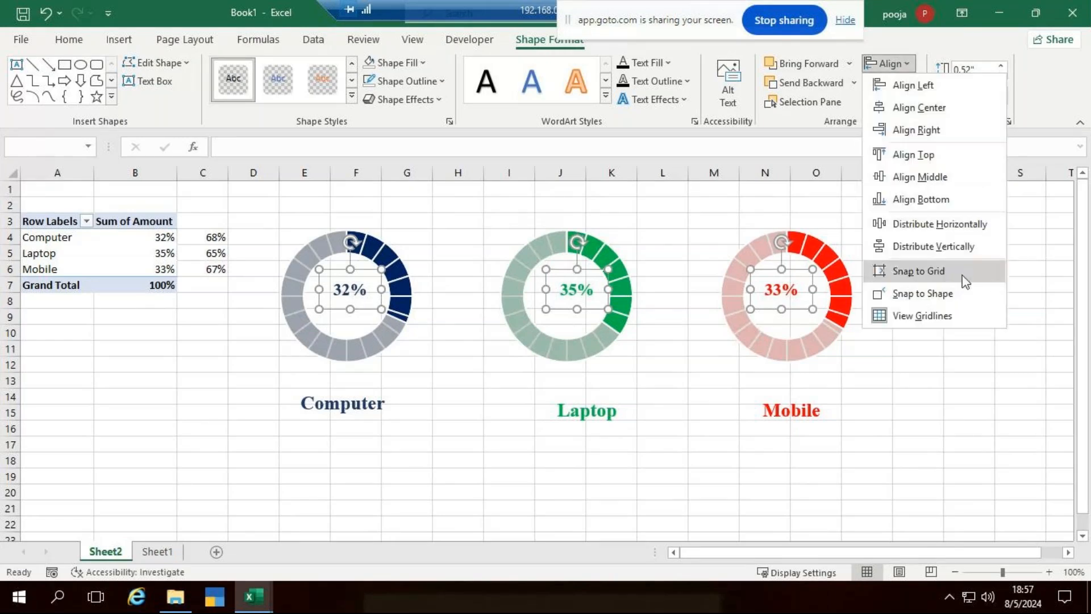
{"action": "left_click", "coordinate": [955, 225]}
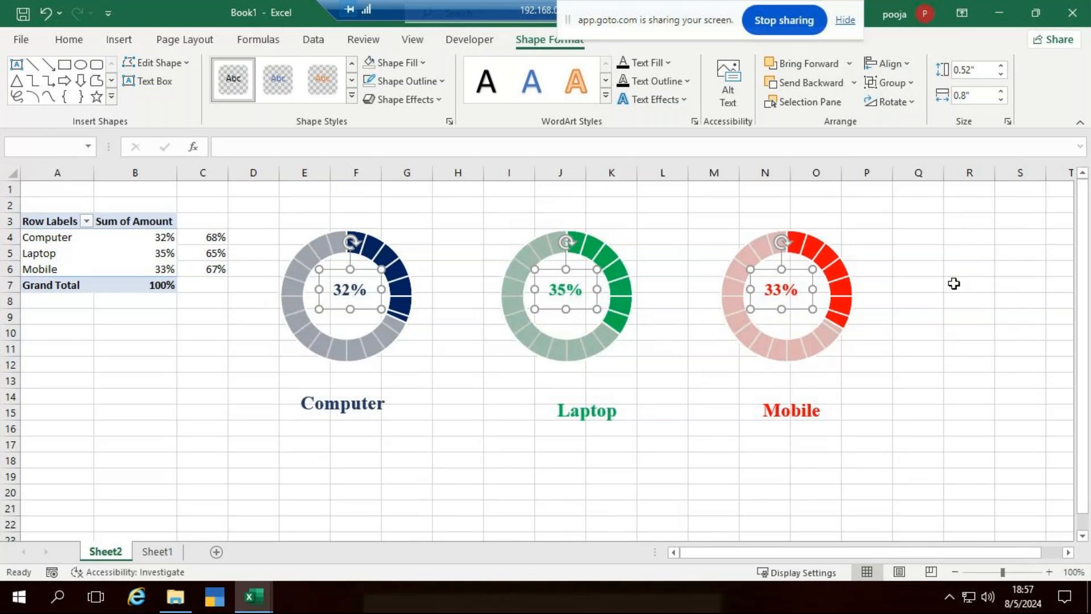
{"action": "left_click", "coordinate": [932, 284]}
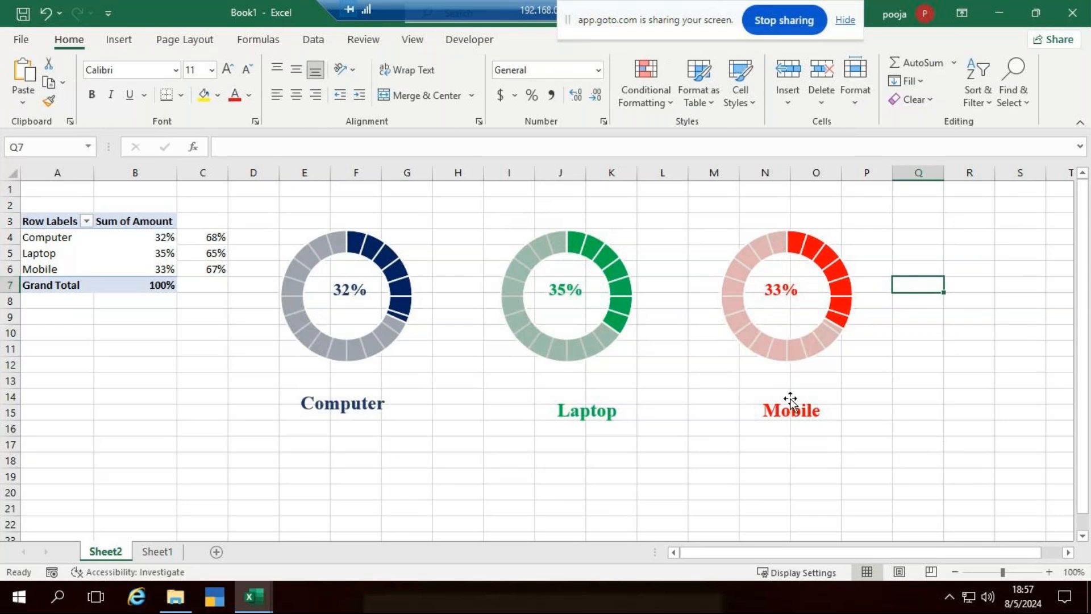
Align the Computer, Laptop and Mobile name labels middle and distribute them horizontally.
{"action": "left_click", "coordinate": [330, 410]}
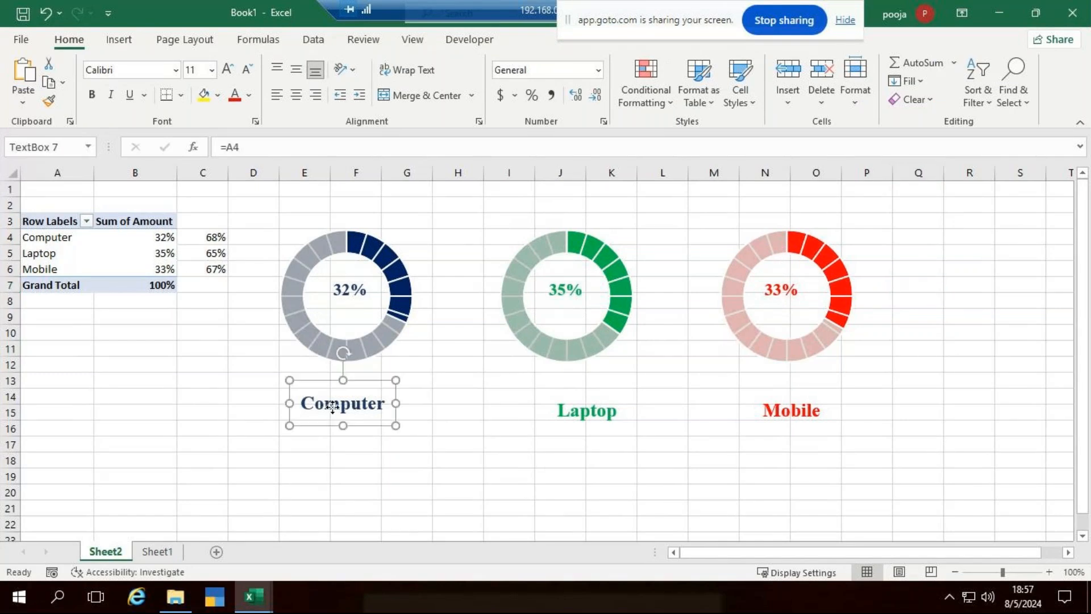
{"action": "left_click", "coordinate": [581, 417], "text": "ctrl"}
{"action": "left_click", "coordinate": [792, 413], "text": "ctrl"}
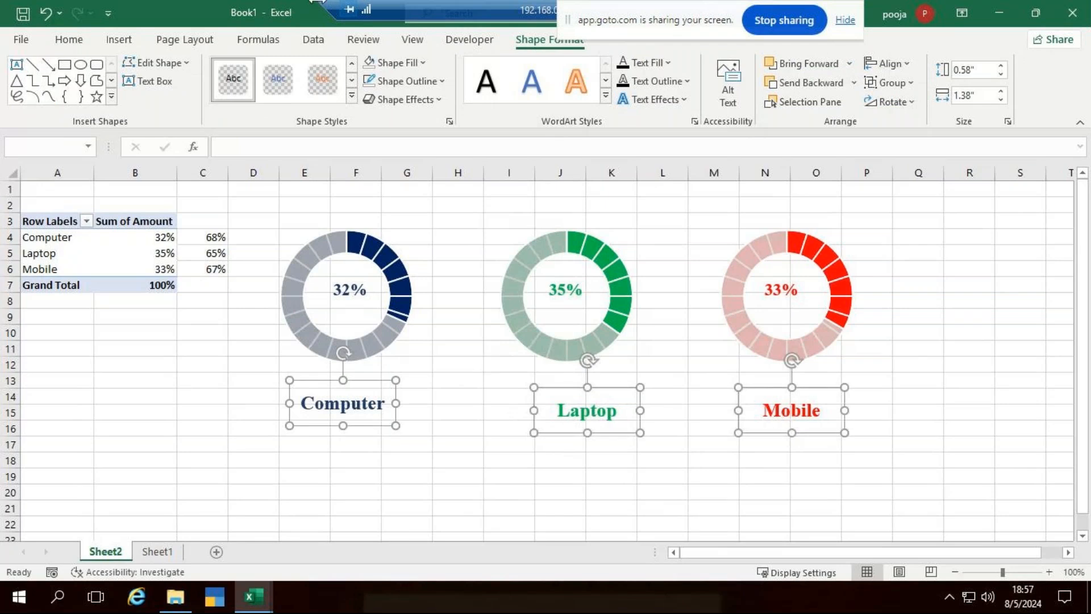
{"action": "left_click", "coordinate": [896, 66]}
{"action": "left_click", "coordinate": [918, 177]}
{"action": "left_click", "coordinate": [889, 63]}
{"action": "left_click", "coordinate": [947, 235]}
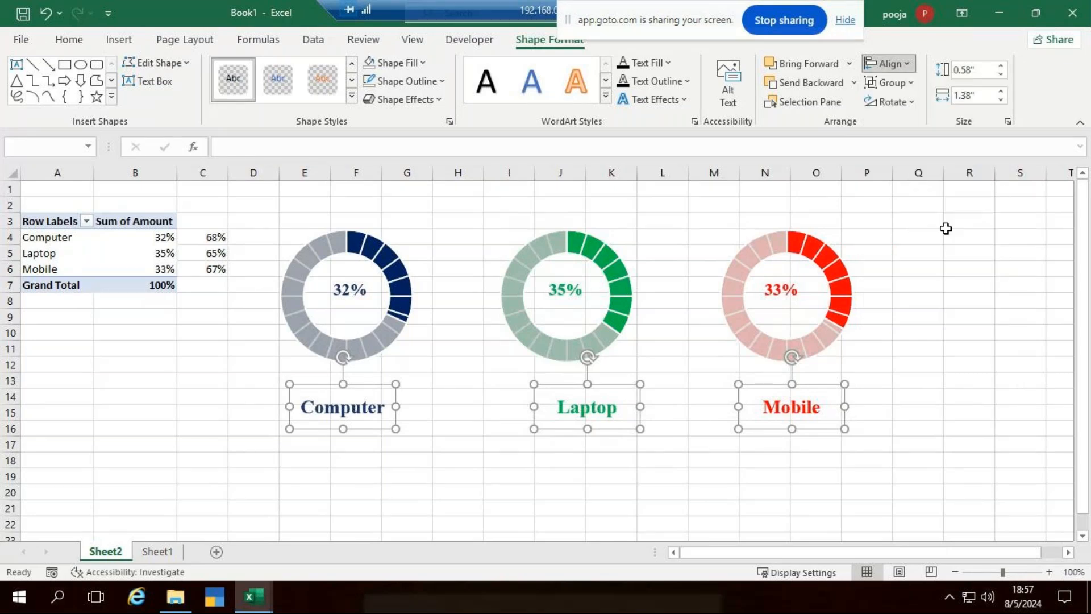
{"action": "left_click", "coordinate": [897, 466]}
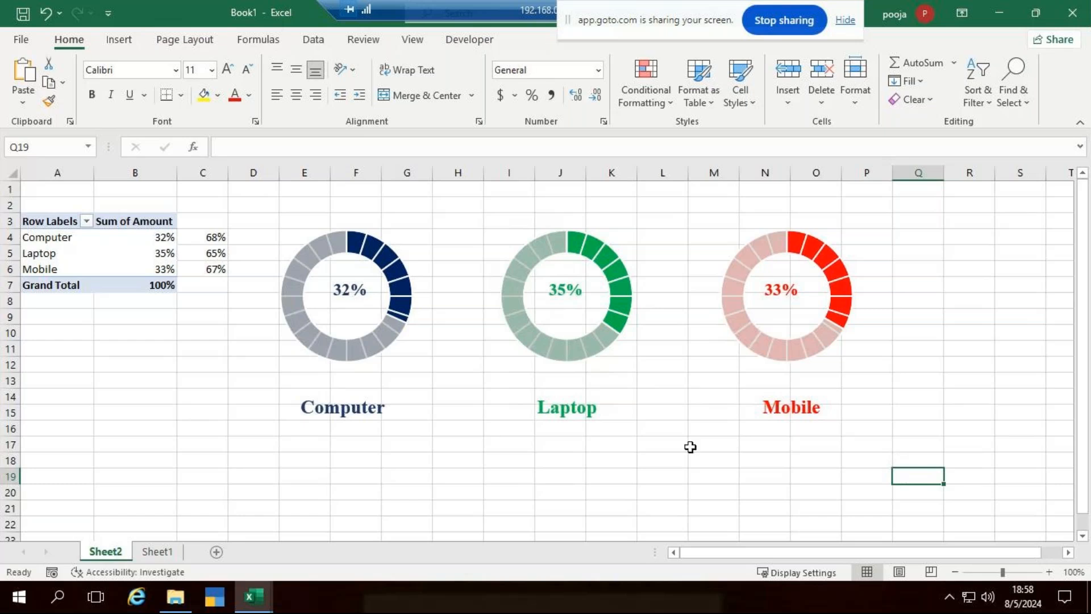
Insert two blank rows above the pivot table and show its PivotTable Fields pane.
{"action": "left_click", "coordinate": [9, 188]}
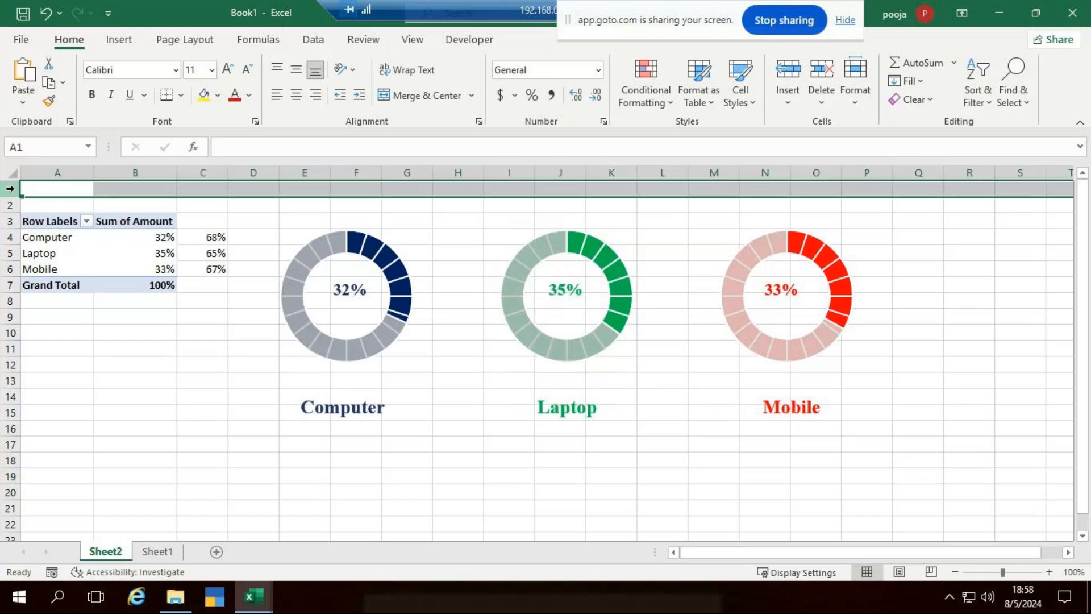
{"action": "key", "text": "ctrl+shift+plus"}
{"action": "key", "text": "ctrl+shift+plus"}
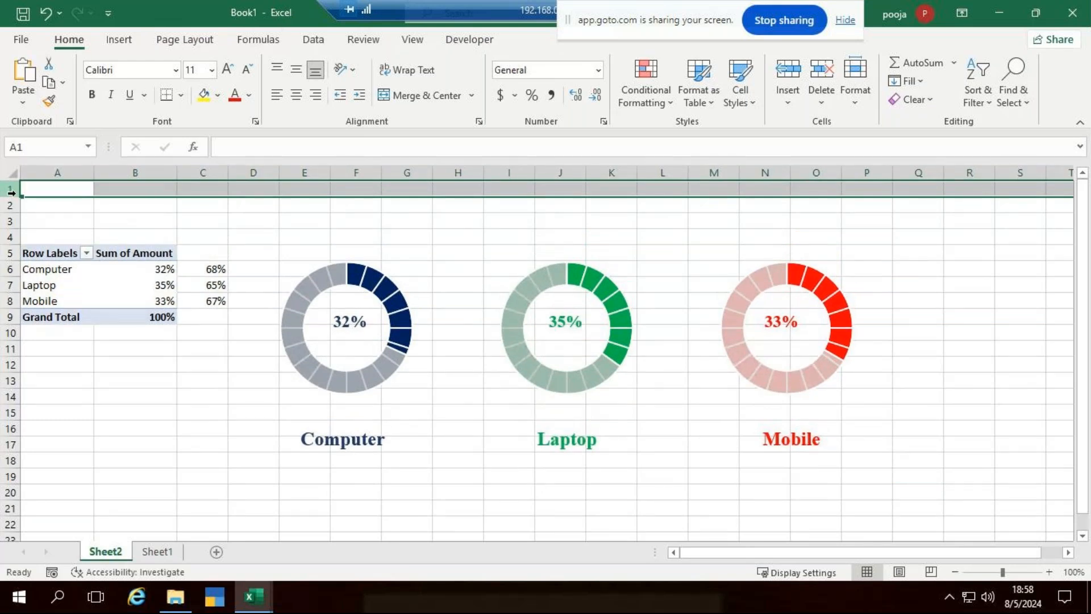
{"action": "left_click", "coordinate": [86, 220]}
{"action": "left_click", "coordinate": [134, 278]}
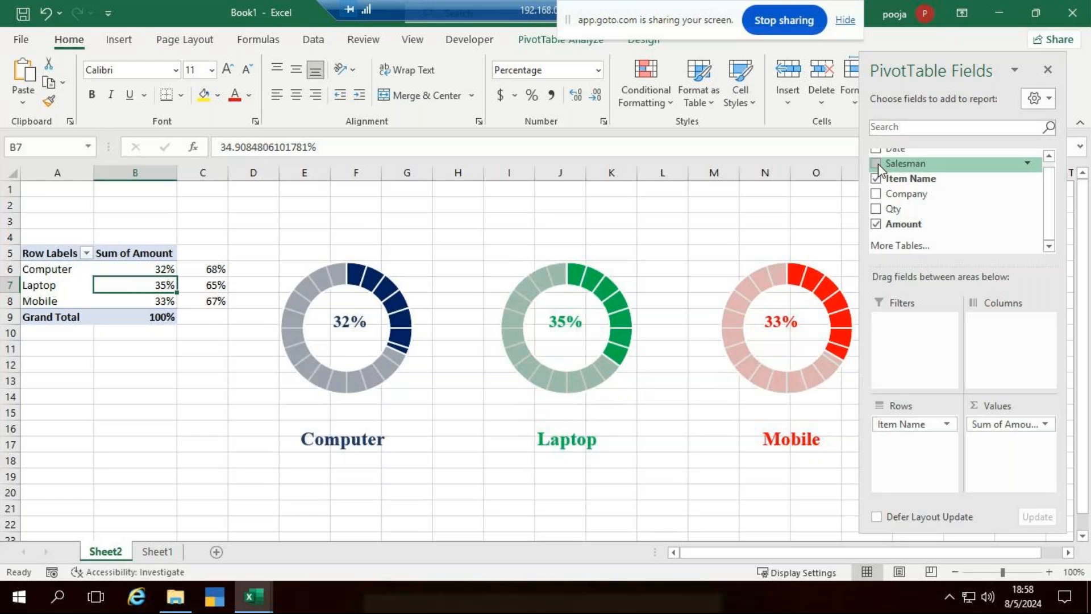
Drag Salesman into the pivot Filters area and close the field list.
{"action": "left_click_drag", "start_coordinate": [879, 163], "coordinate": [917, 334]}
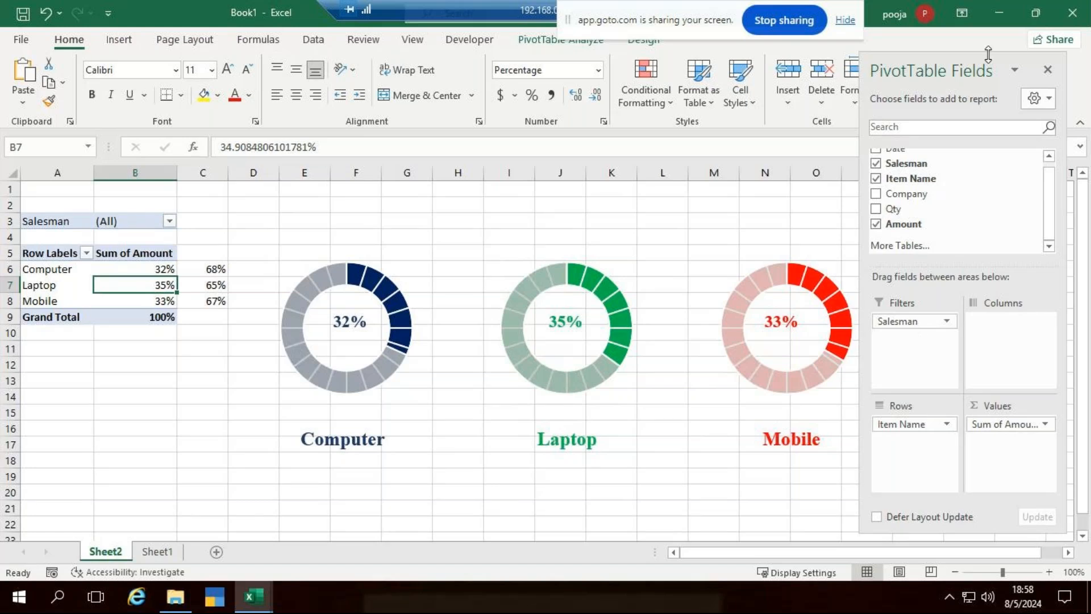
{"action": "left_click", "coordinate": [1049, 70]}
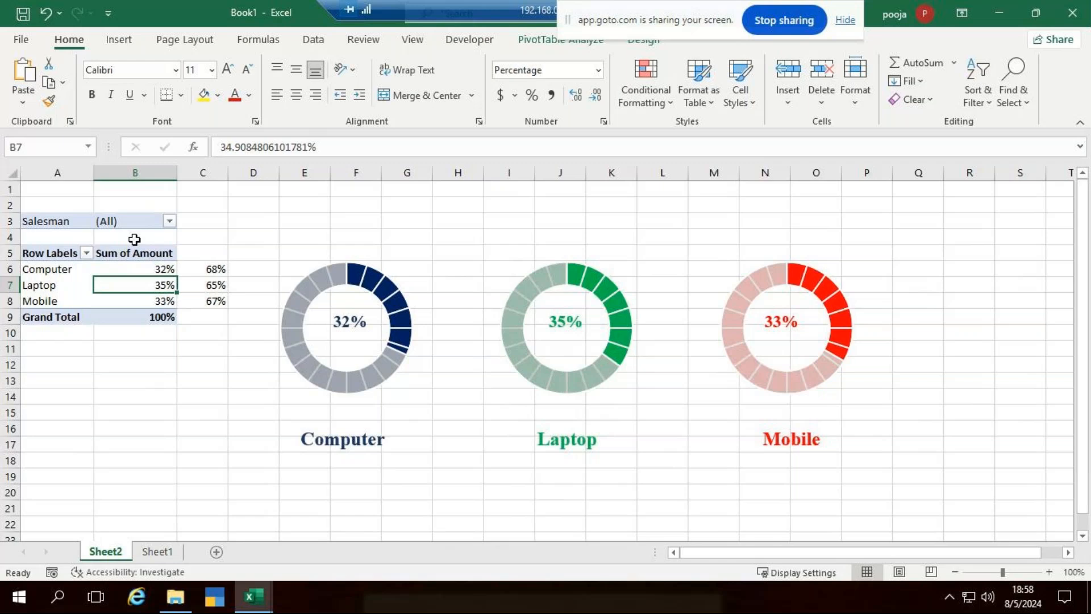
Filter the pivot to one salesperson, then switch to a different salesperson.
{"action": "left_click", "coordinate": [169, 221]}
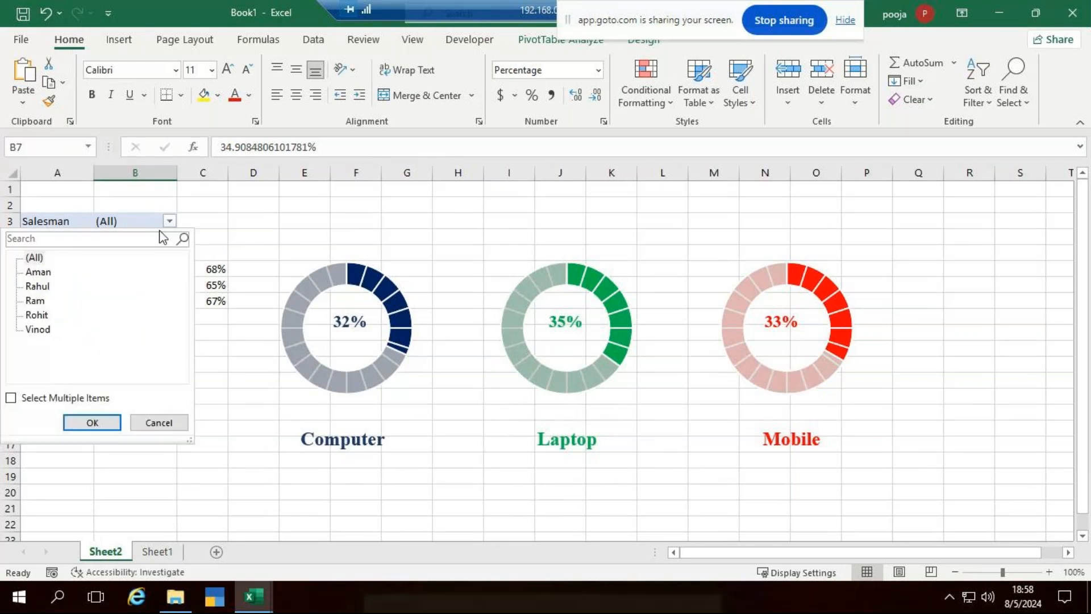
{"action": "left_click", "coordinate": [33, 302]}
{"action": "left_click", "coordinate": [91, 421]}
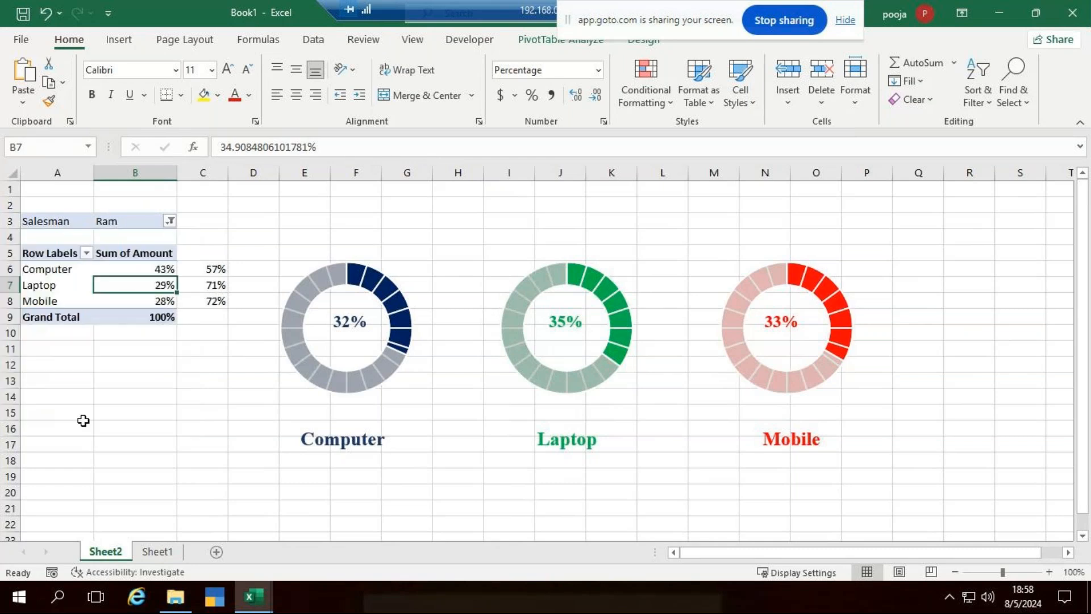
{"action": "left_click", "coordinate": [170, 221]}
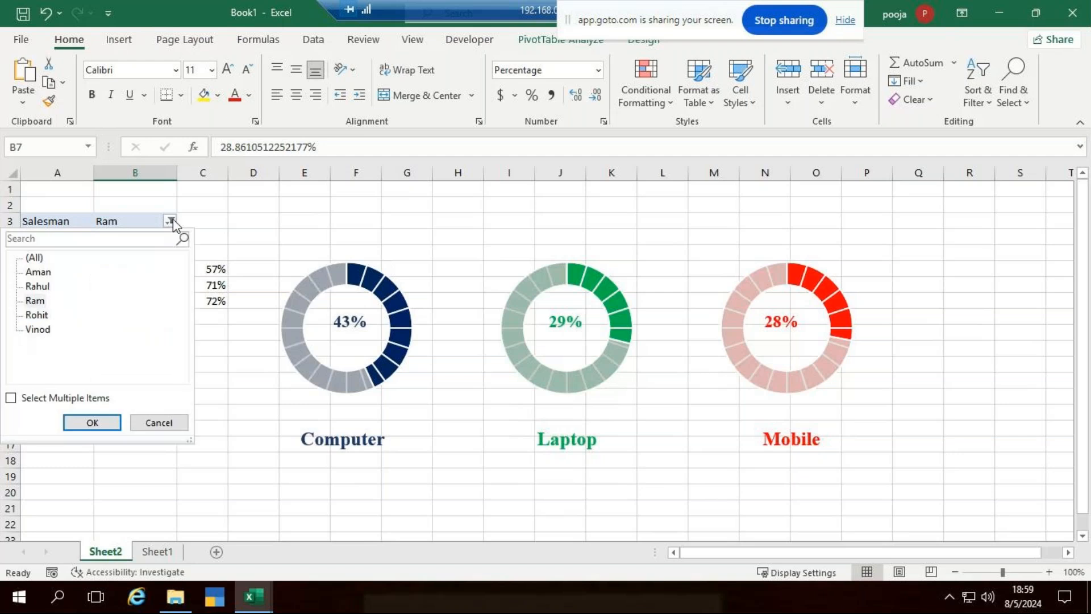
{"action": "left_click", "coordinate": [40, 329]}
{"action": "left_click", "coordinate": [93, 423]}
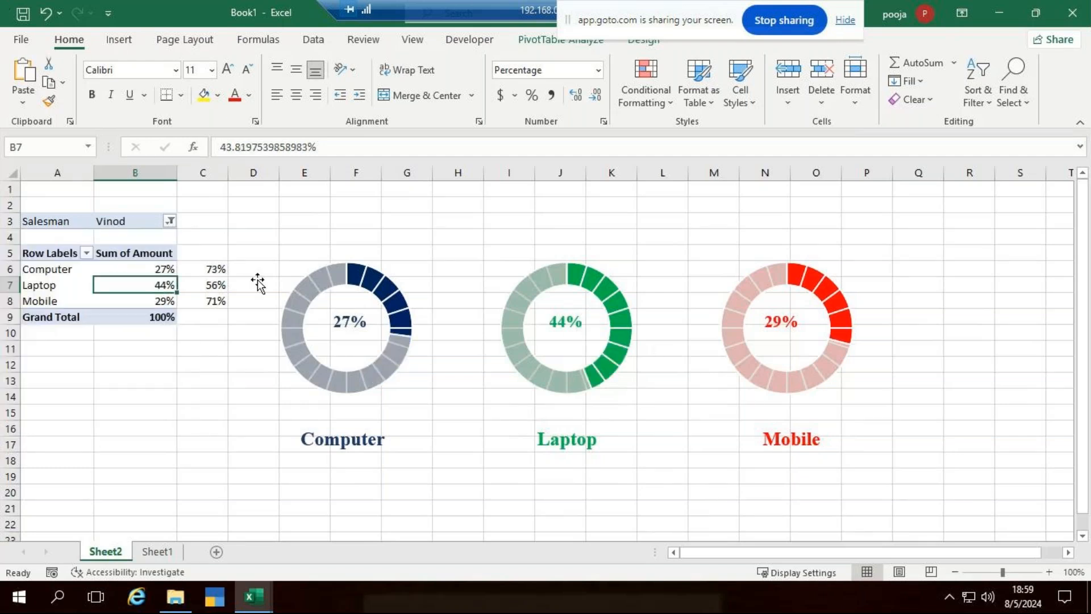
Enable Select Multiple Items and adjust ticks until one salesman remains, giving 43%, 29%, 28%.
{"action": "left_click", "coordinate": [171, 221]}
{"action": "left_click", "coordinate": [10, 398]}
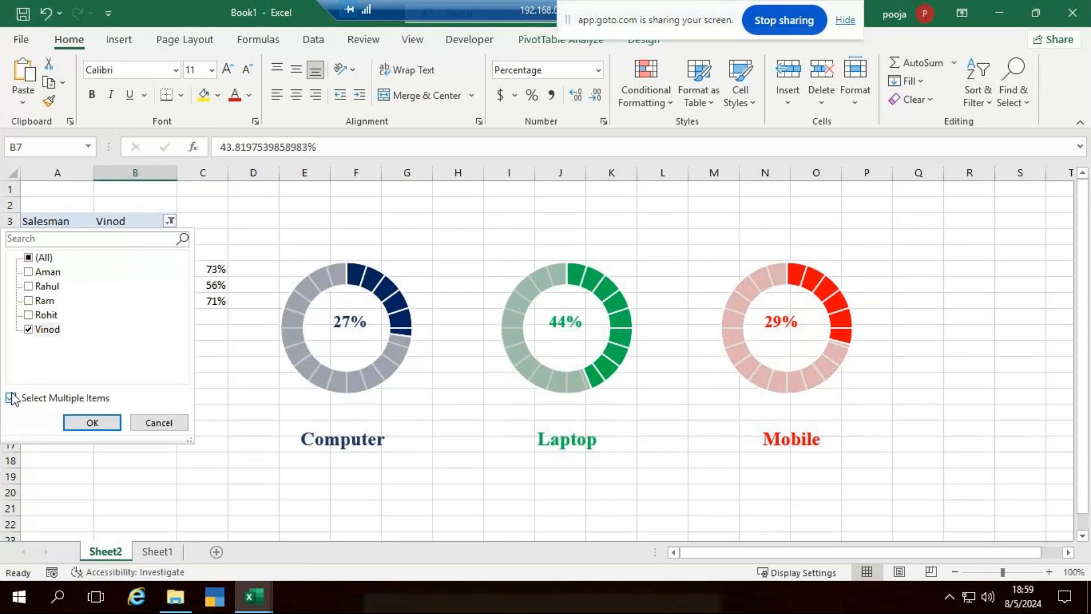
{"action": "left_click", "coordinate": [28, 286]}
{"action": "left_click", "coordinate": [30, 300]}
{"action": "left_click", "coordinate": [28, 329]}
{"action": "left_click", "coordinate": [91, 422]}
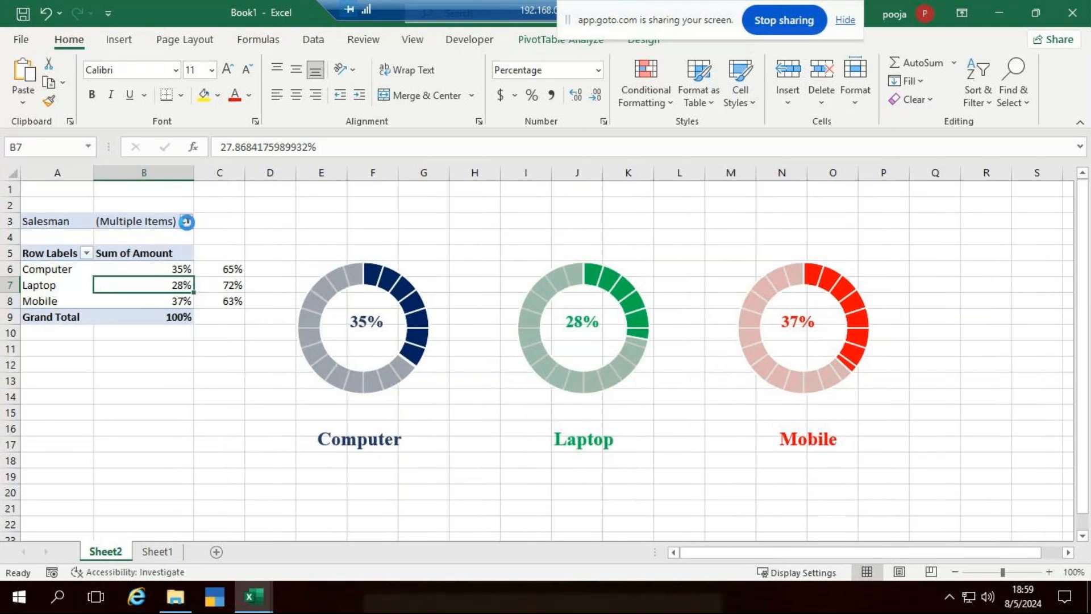
{"action": "left_click", "coordinate": [186, 221]}
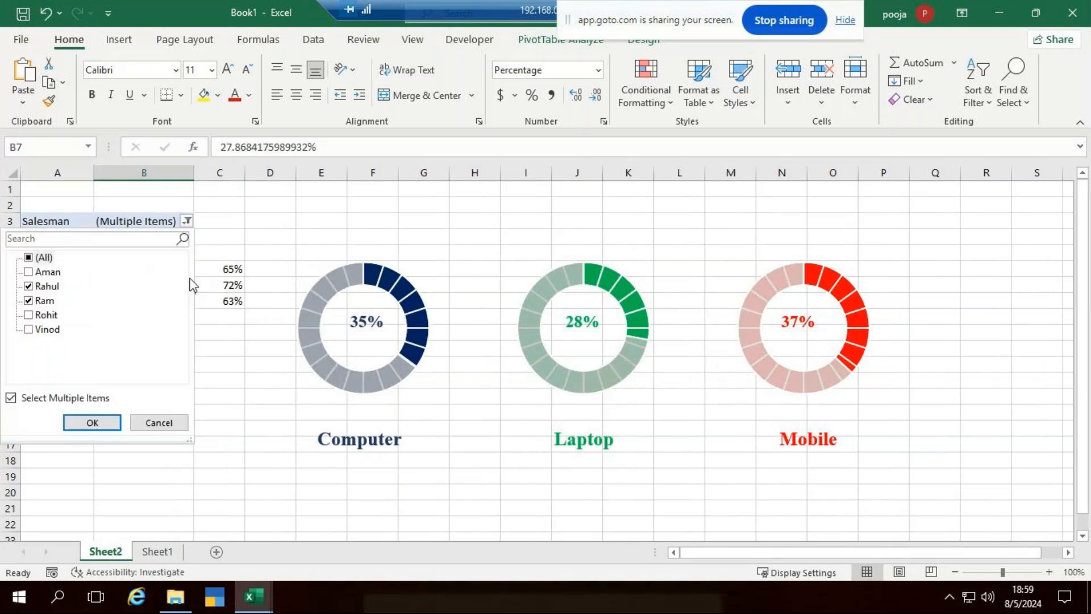
{"action": "left_click", "coordinate": [28, 286]}
{"action": "left_click", "coordinate": [92, 423]}
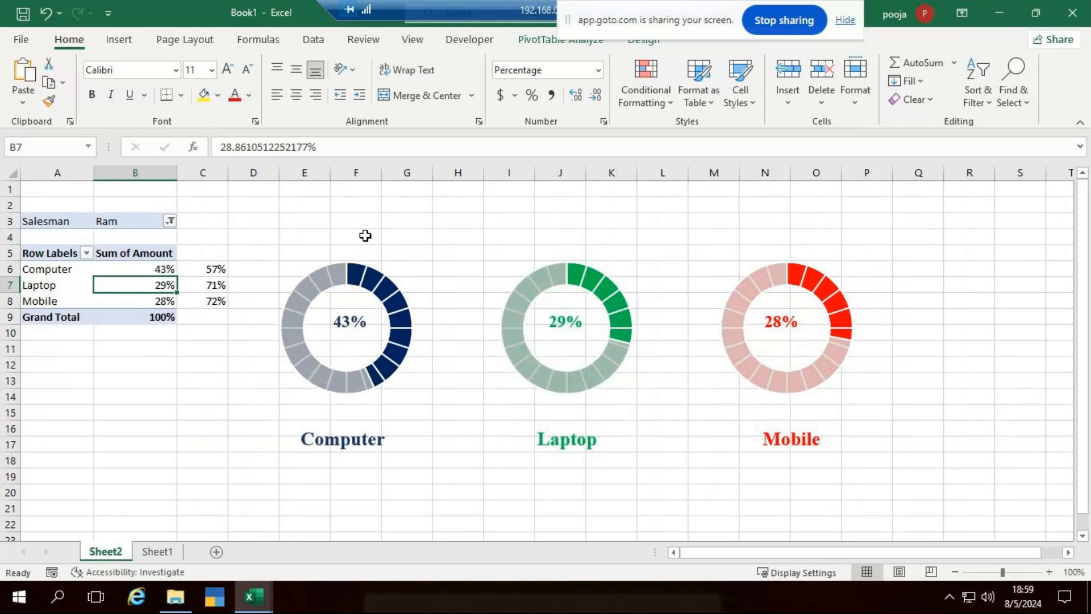
Draw an empty text box across the area above the three doughnut charts.
{"action": "left_click", "coordinate": [119, 40]}
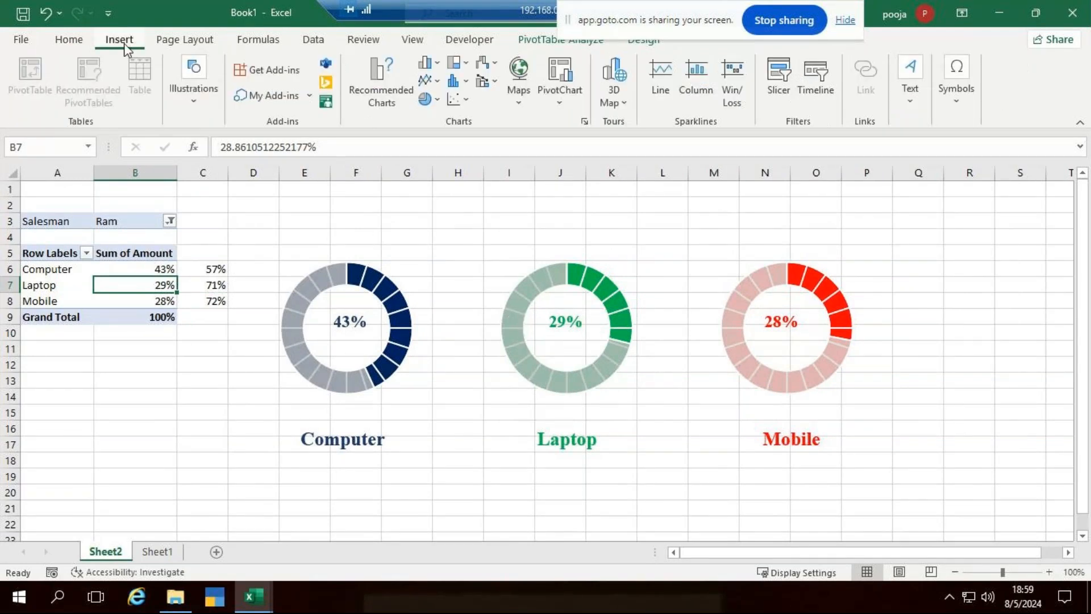
{"action": "left_click", "coordinate": [322, 204]}
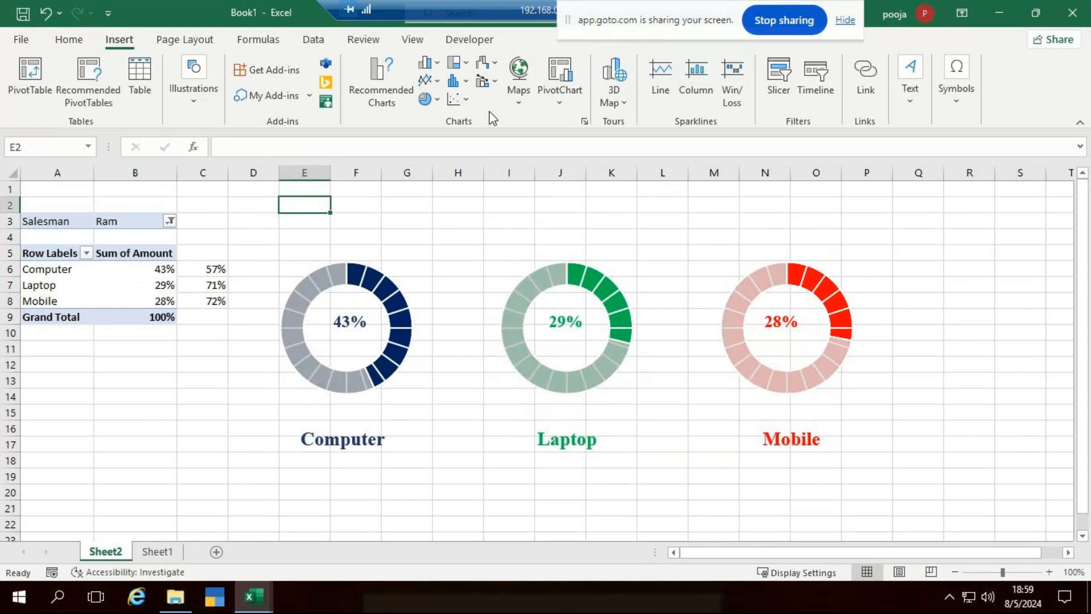
{"action": "left_click", "coordinate": [910, 106]}
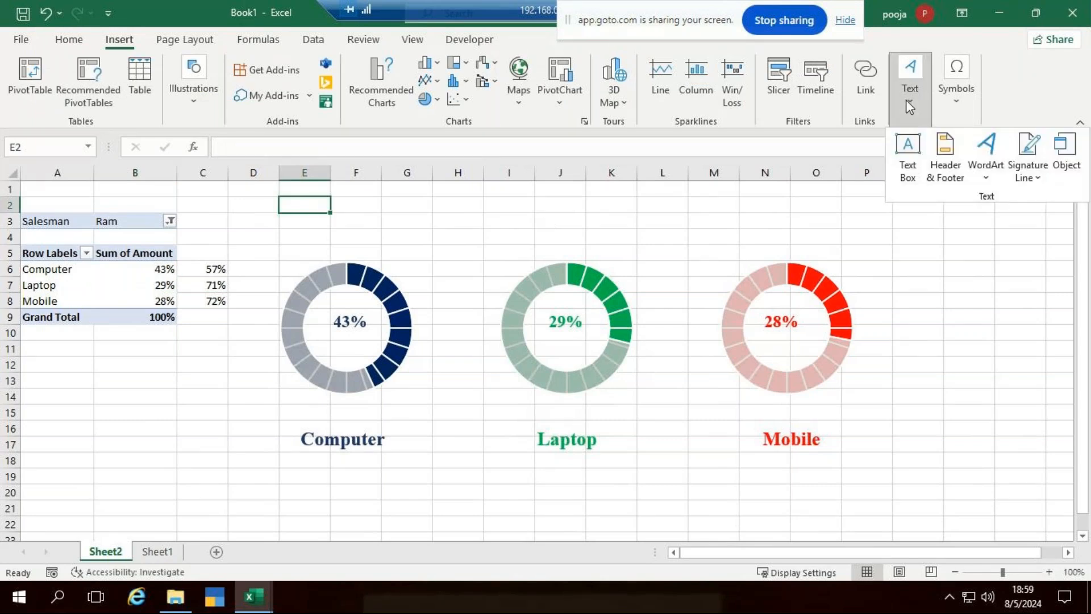
{"action": "left_click", "coordinate": [908, 162]}
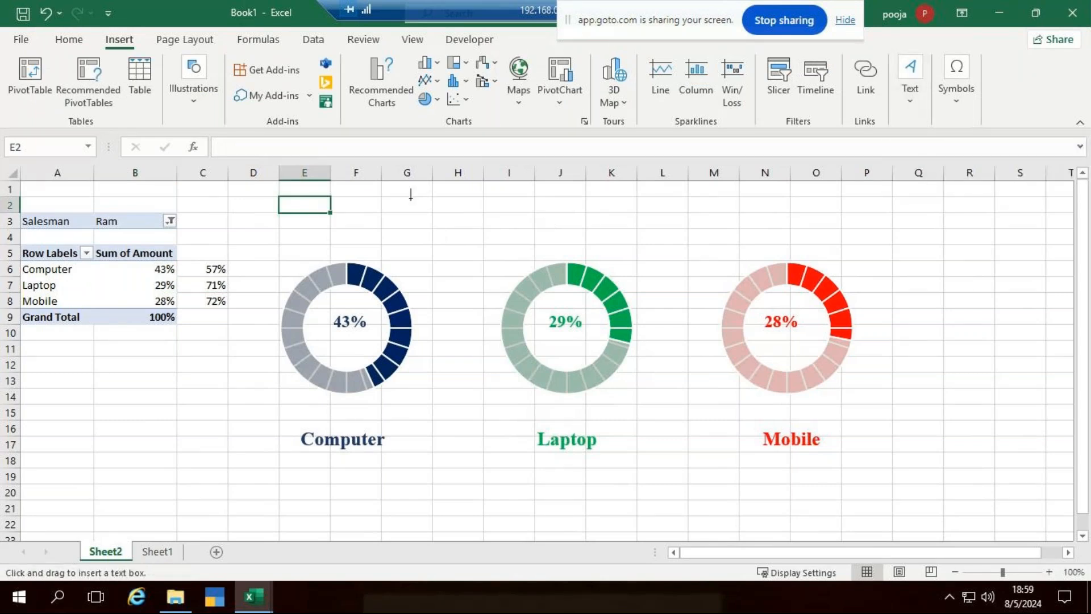
{"action": "left_click_drag", "start_coordinate": [411, 198], "coordinate": [799, 247]}
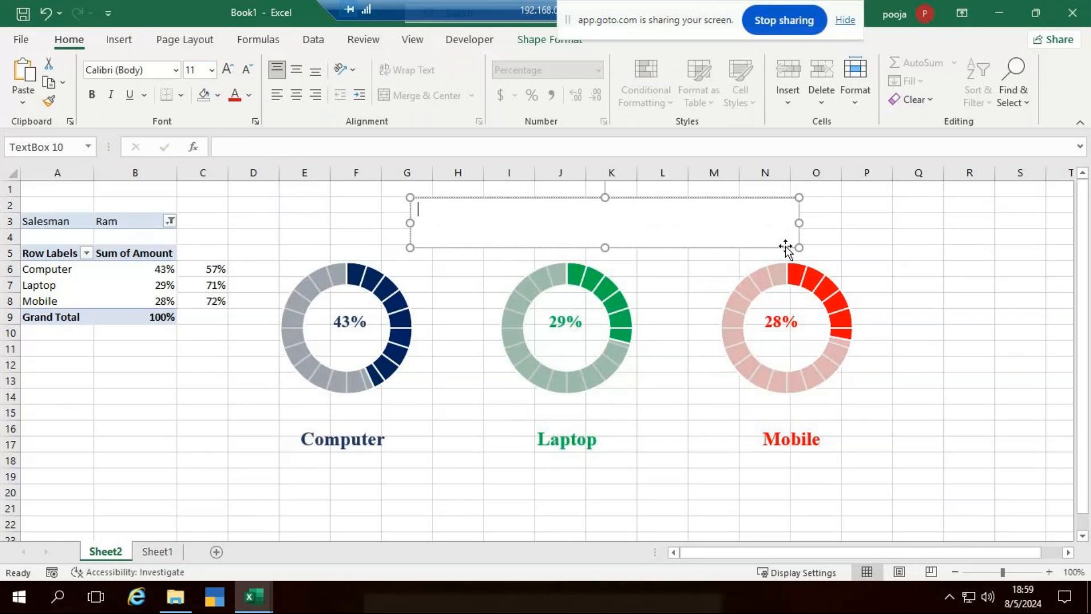
{"action": "left_click", "coordinate": [214, 226]}
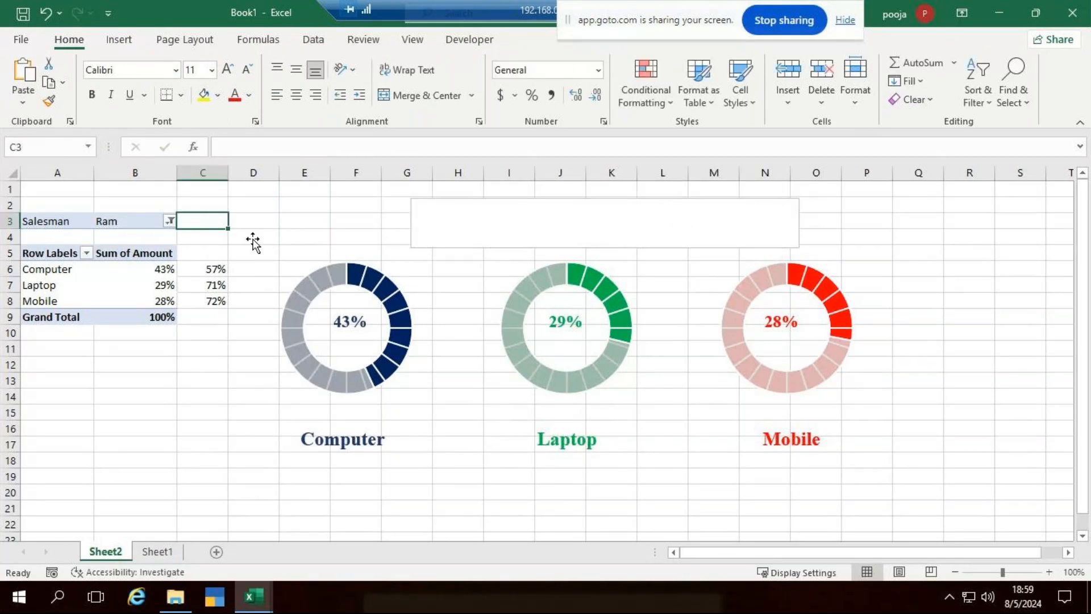
Widen column C slightly and enter the formula ="Sale of "&B3 in C3.
{"action": "left_click_drag", "start_coordinate": [228, 173], "coordinate": [243, 174]}
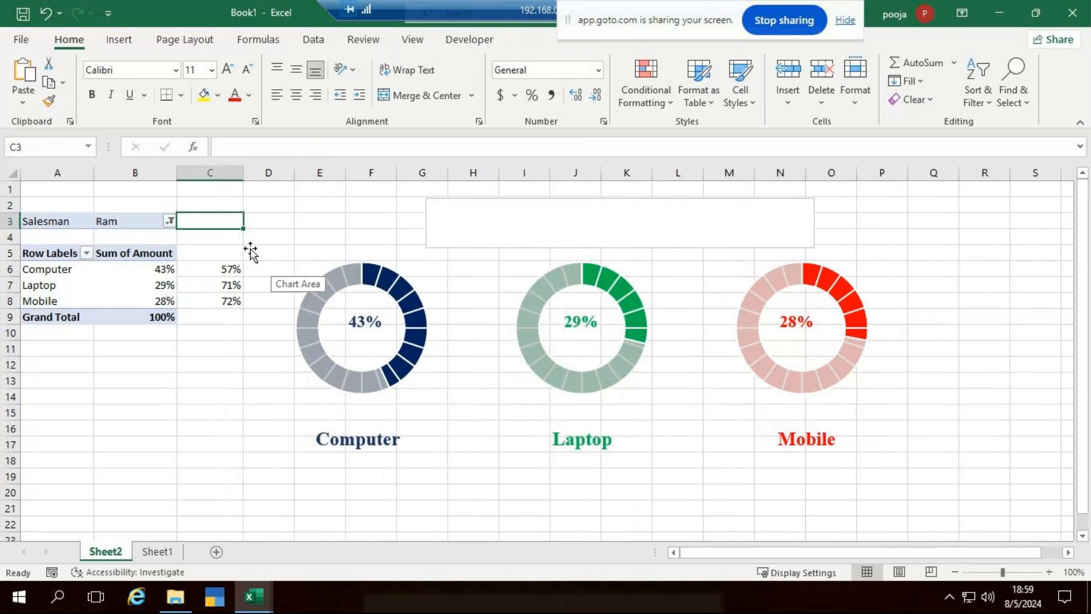
{"action": "type", "text": "="}
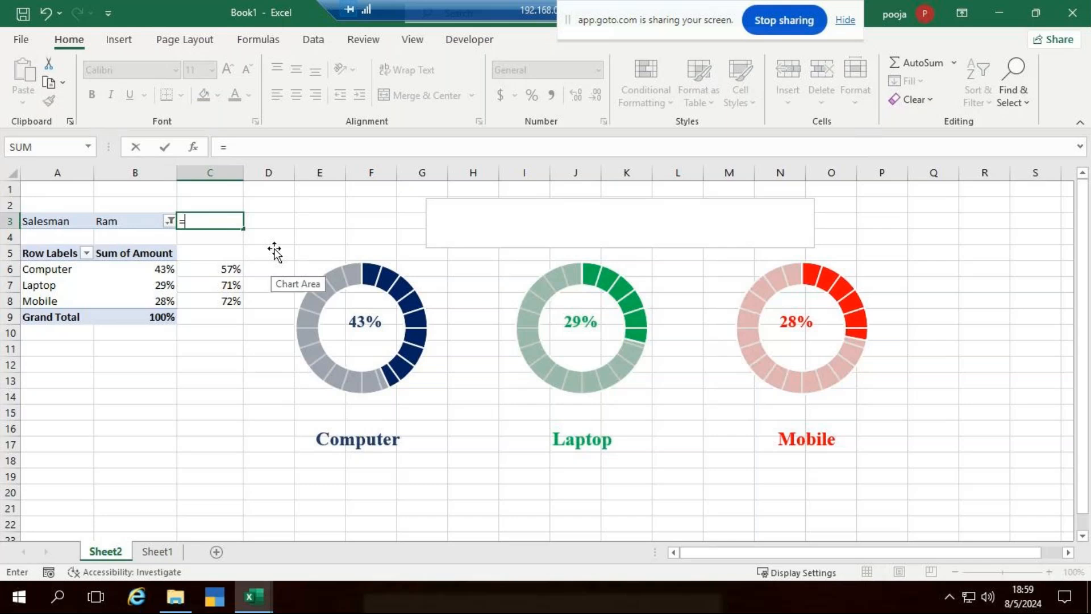
{"action": "type", "text": "\""}
{"action": "type", "text": "s"}
{"action": "key", "text": "BackSpace"}
{"action": "type", "text": "Salem"}
{"action": "key", "text": "BackSpace"}
{"action": "type", "text": "of"}
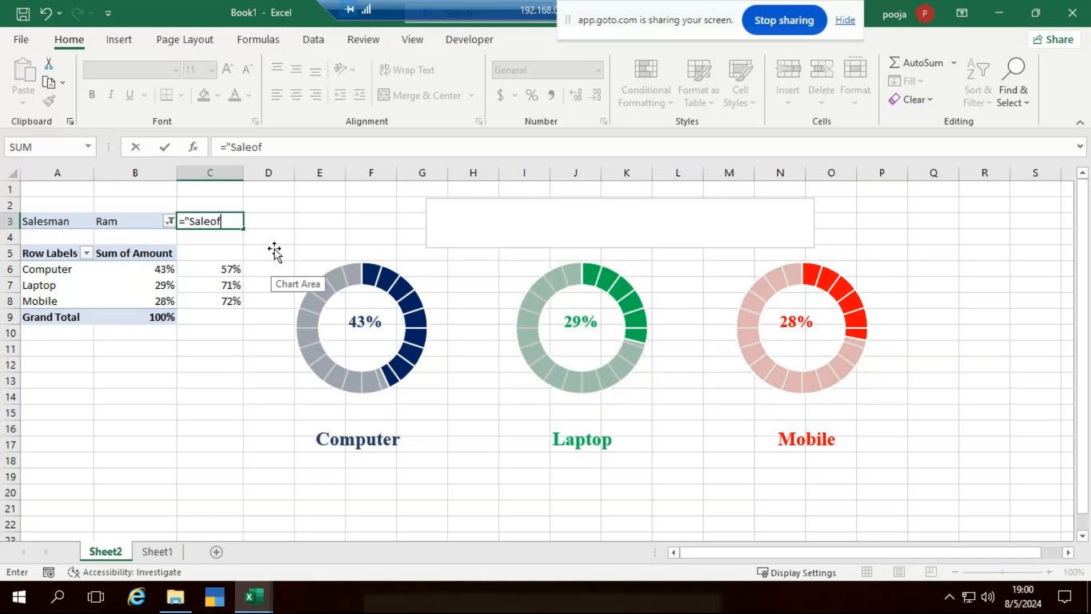
{"action": "key", "text": "BackSpace"}
{"action": "key", "text": "BackSpace"}
{"action": "type", "text": "of \""}
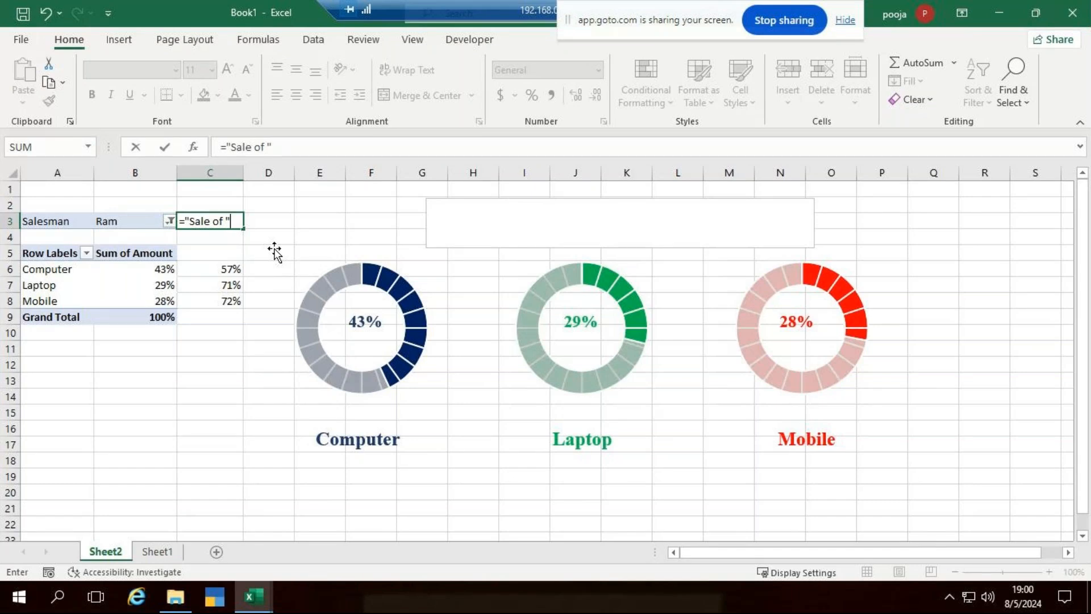
{"action": "type", "text": "&"}
{"action": "type", "text": "b"}
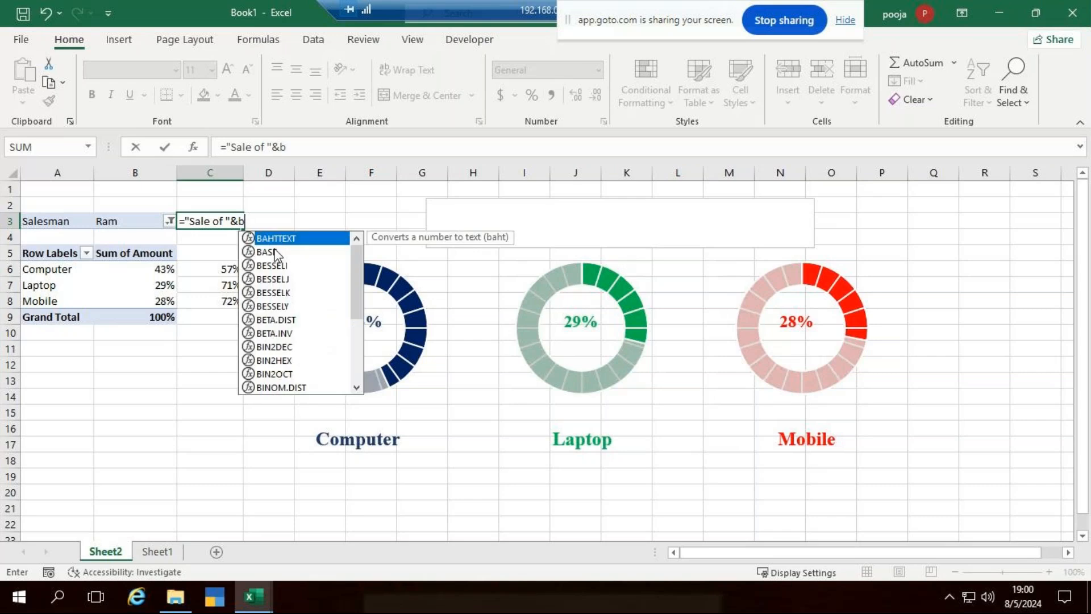
{"action": "type", "text": "3"}
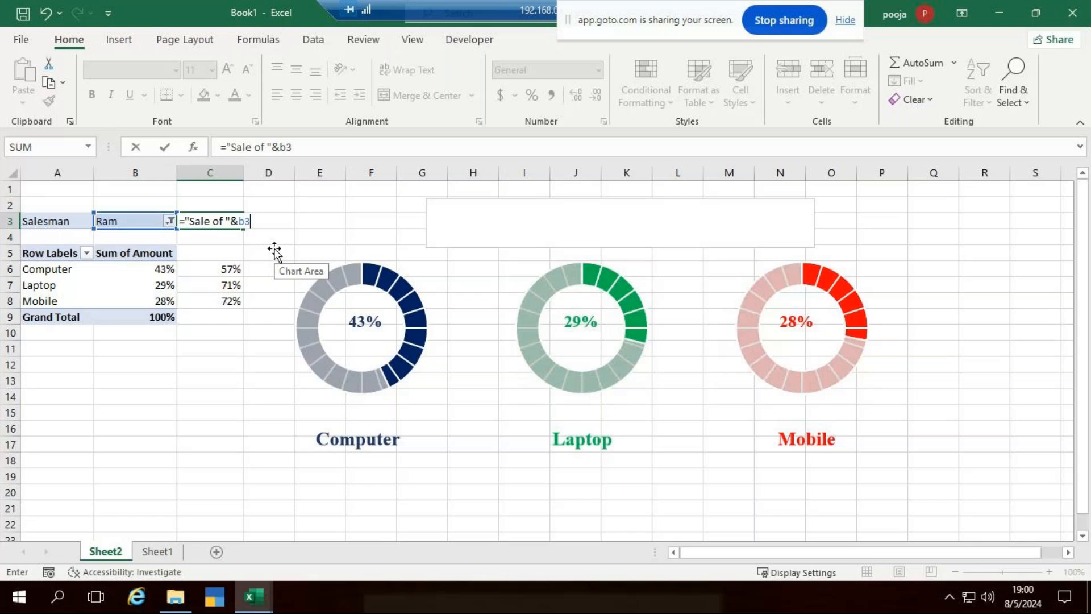
{"action": "key", "text": "Return"}
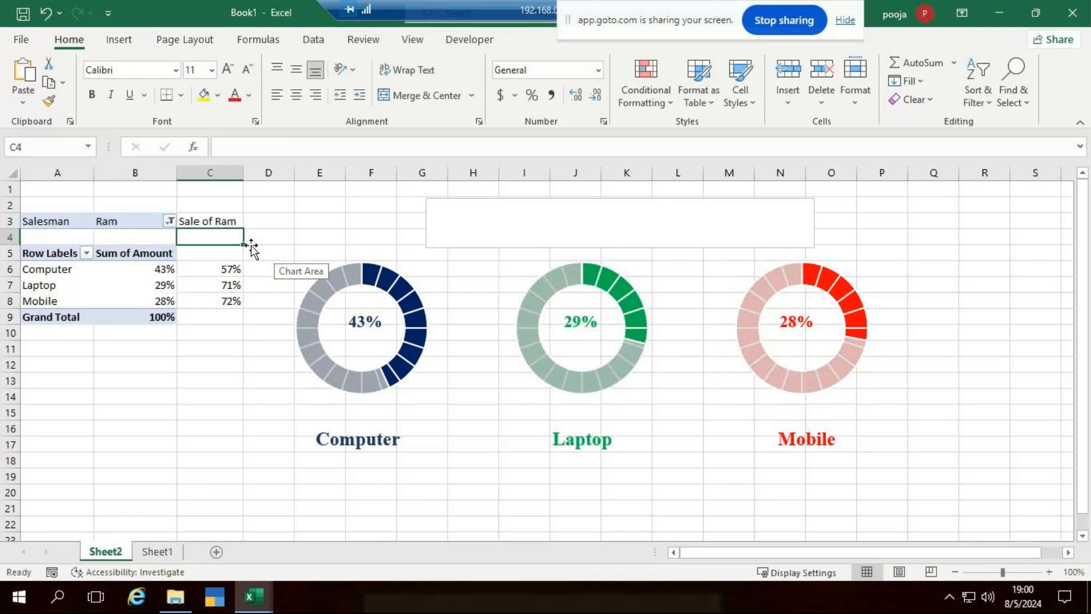
Link the text box to cell C3 with the formula =C3.
{"action": "left_click", "coordinate": [462, 223]}
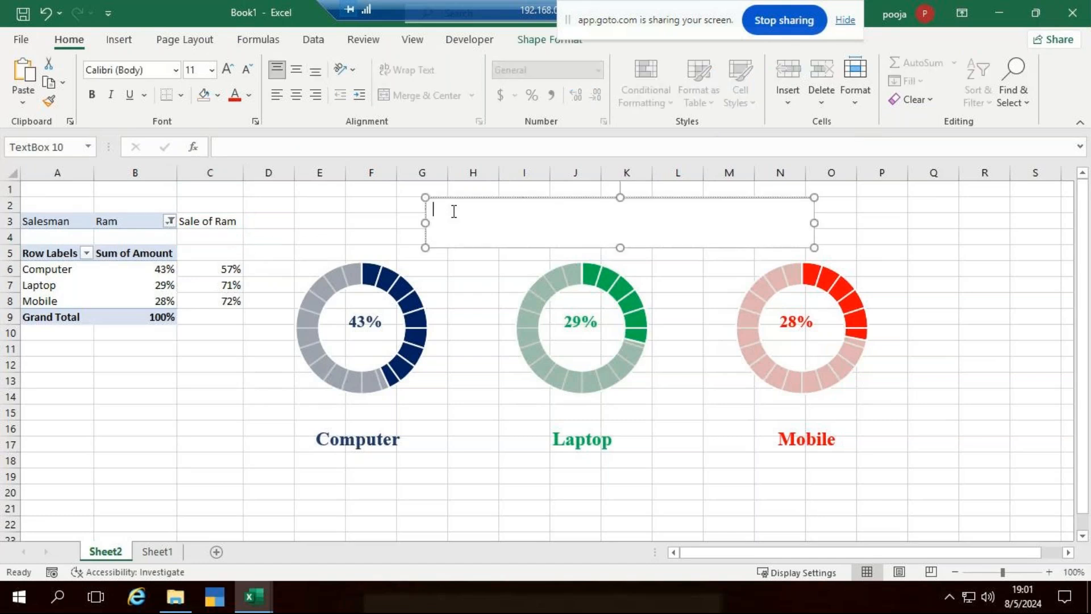
{"action": "left_click", "coordinate": [241, 144]}
{"action": "type", "text": "="}
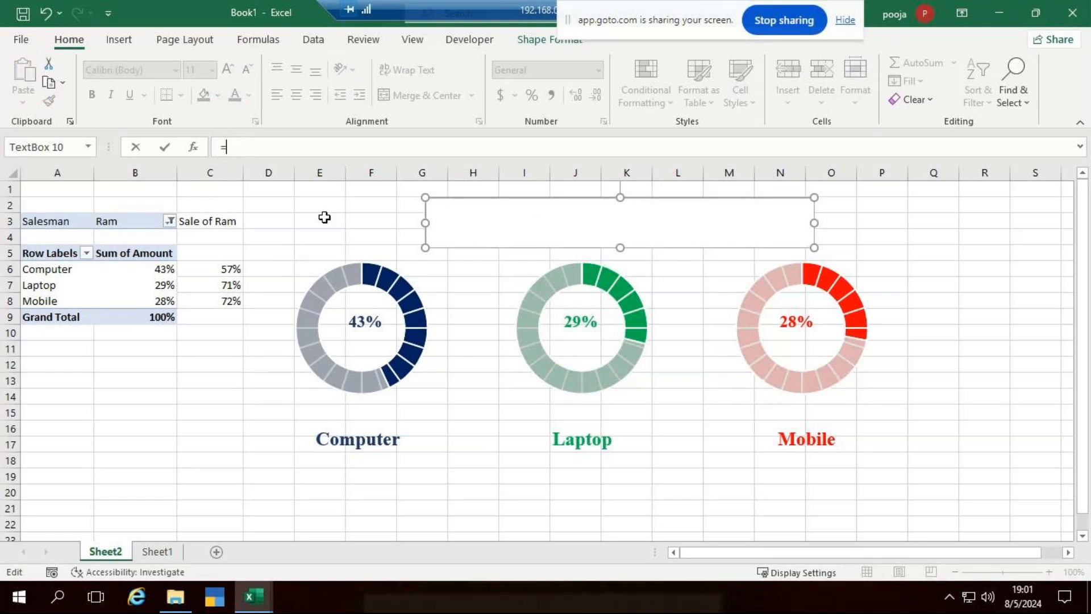
{"action": "type", "text": "c"}
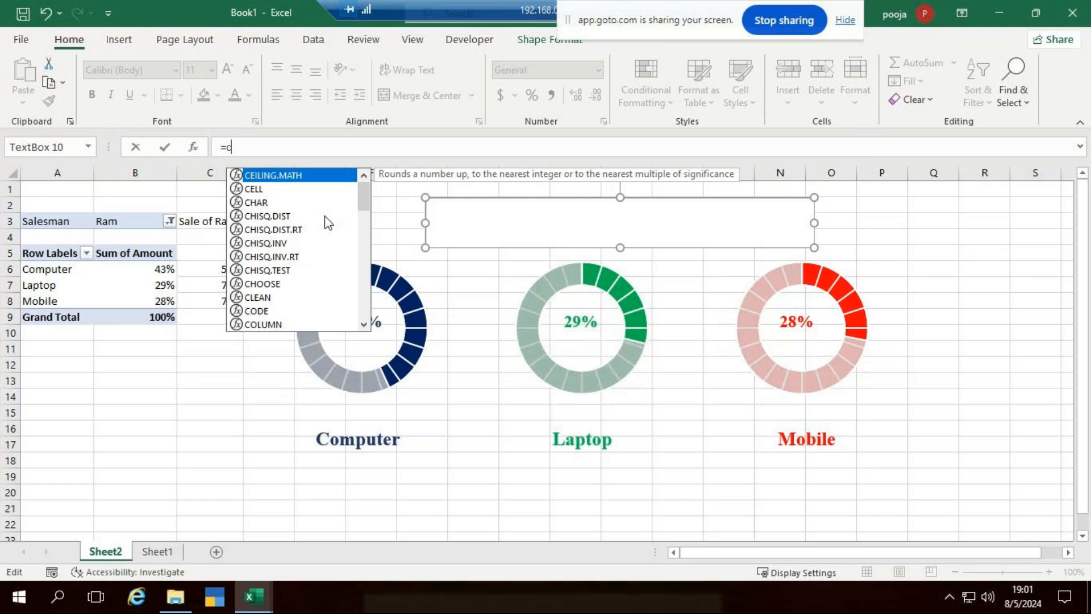
{"action": "type", "text": "3"}
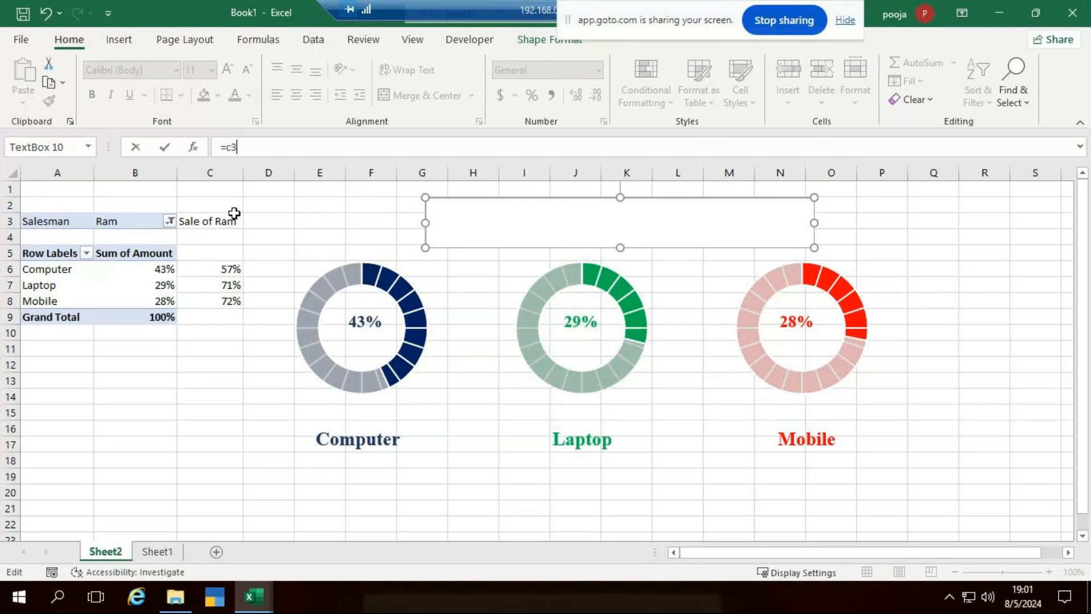
{"action": "key", "text": "Return"}
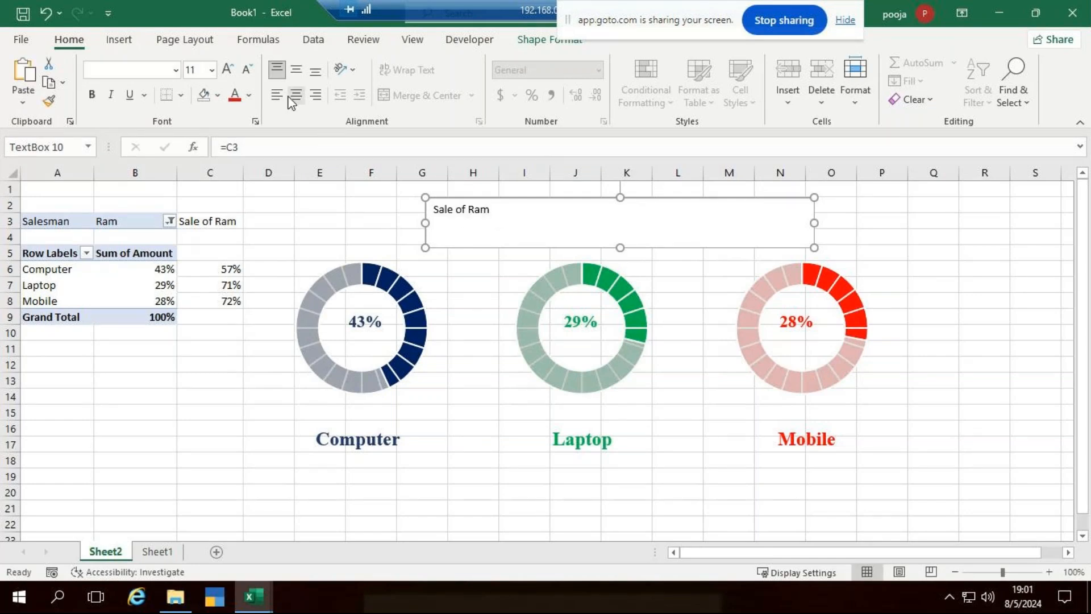
Centre the title text and make it bold 32-point Times New Roman.
{"action": "left_click", "coordinate": [297, 73]}
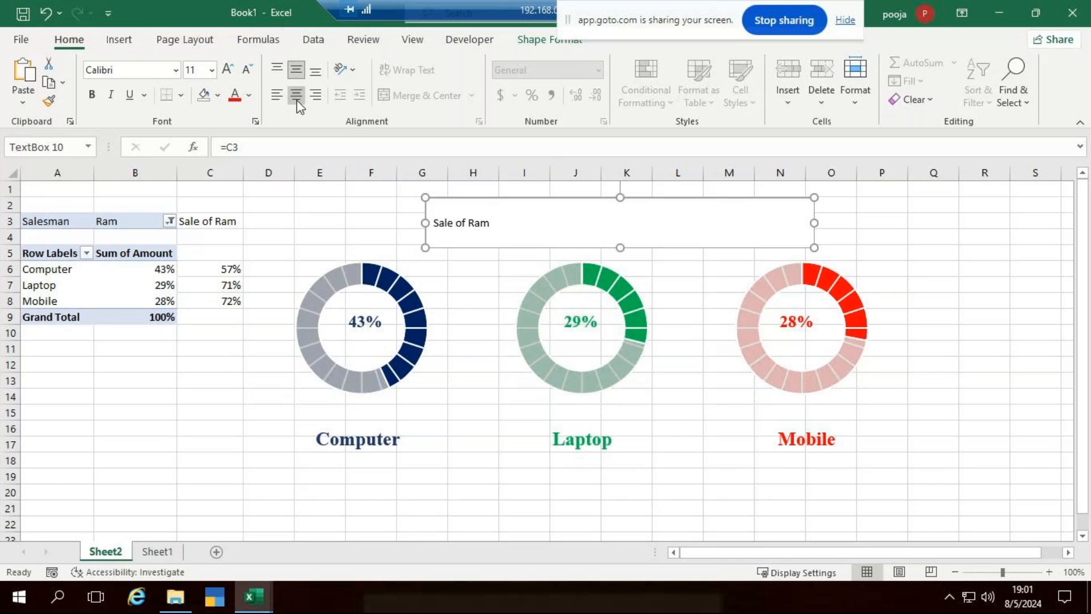
{"action": "left_click", "coordinate": [297, 100]}
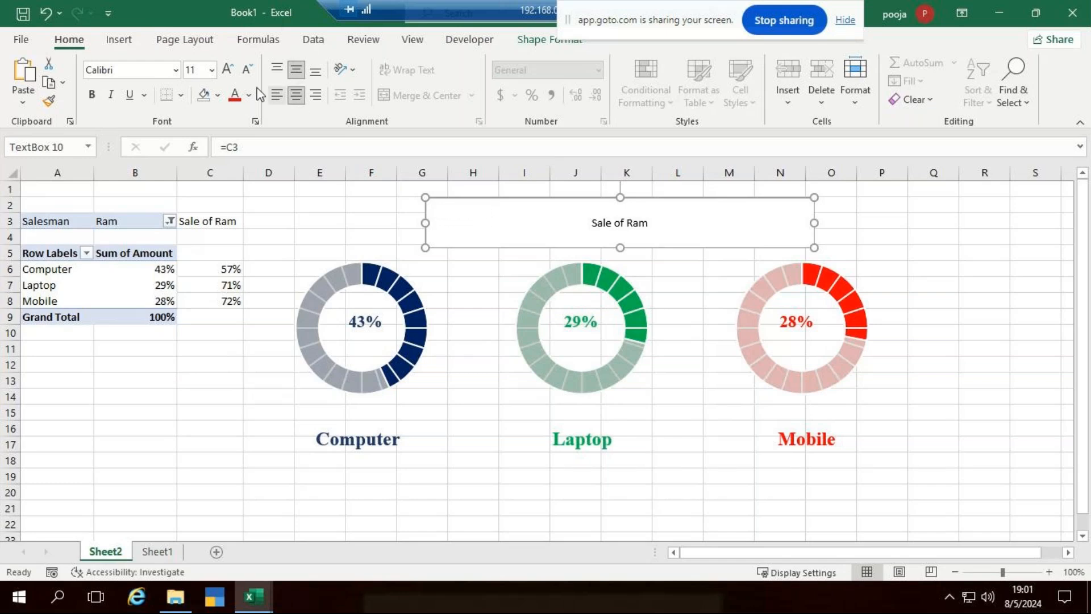
{"action": "left_click", "coordinate": [211, 70]}
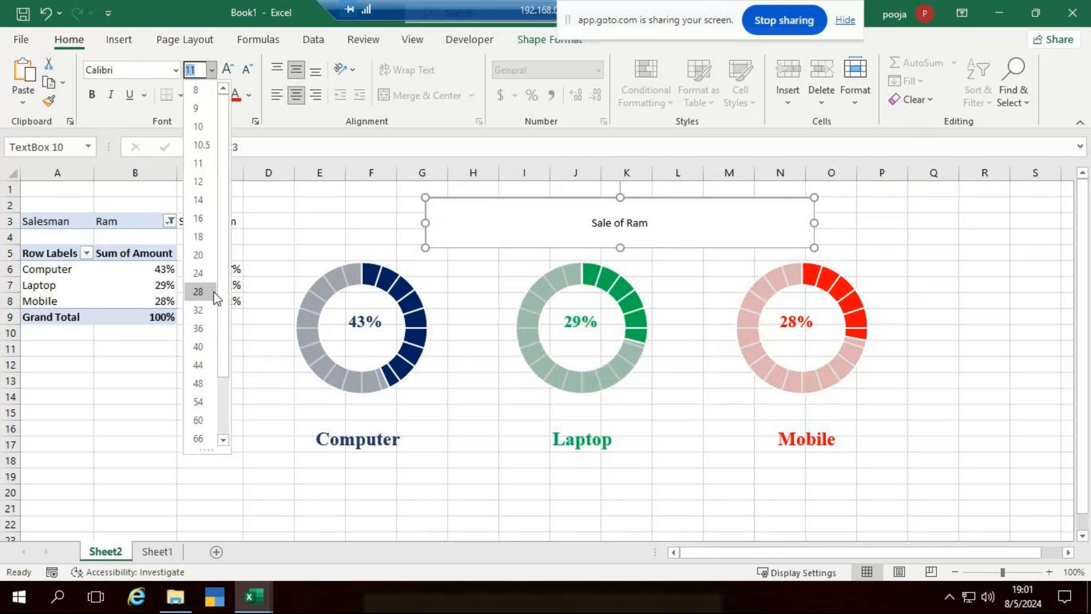
{"action": "left_click", "coordinate": [207, 306]}
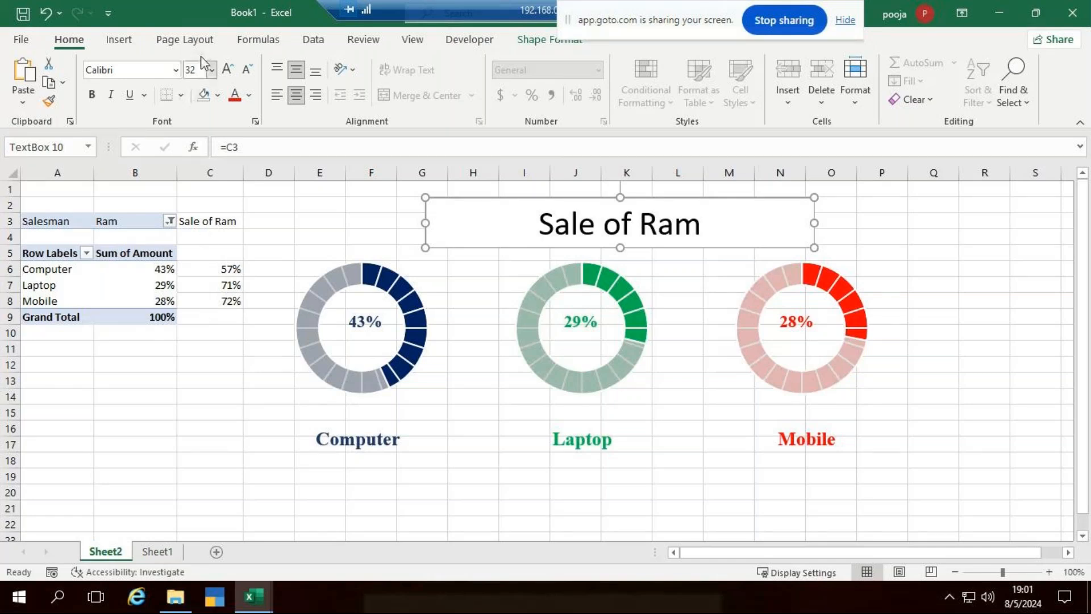
{"action": "left_click", "coordinate": [175, 70]}
{"action": "type", "text": "Times"}
{"action": "left_click", "coordinate": [176, 71]}
{"action": "key", "text": "Return"}
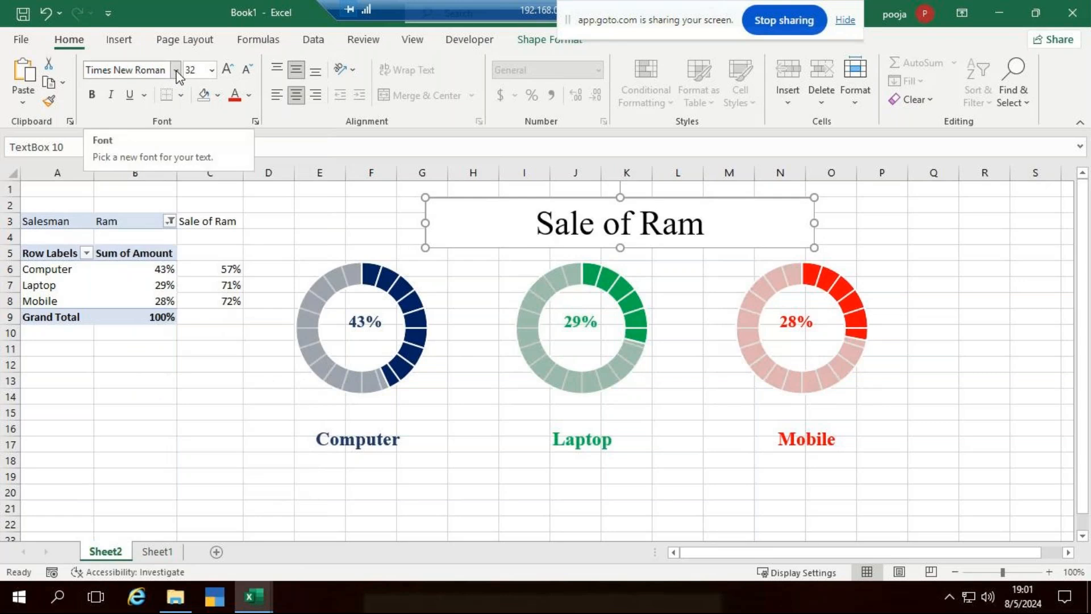
{"action": "left_click", "coordinate": [90, 94]}
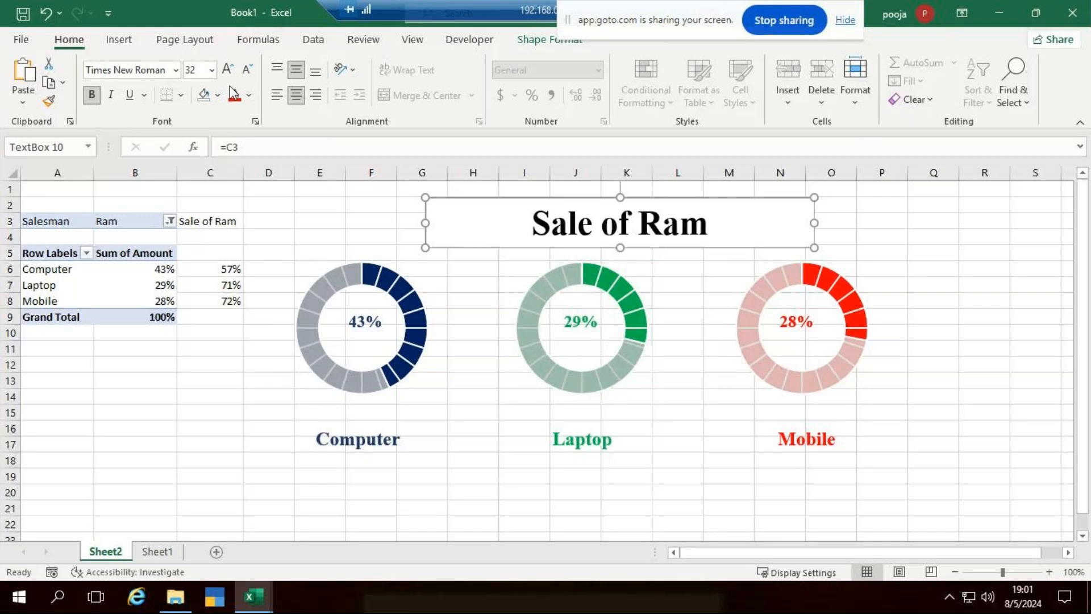
{"action": "left_click", "coordinate": [984, 347]}
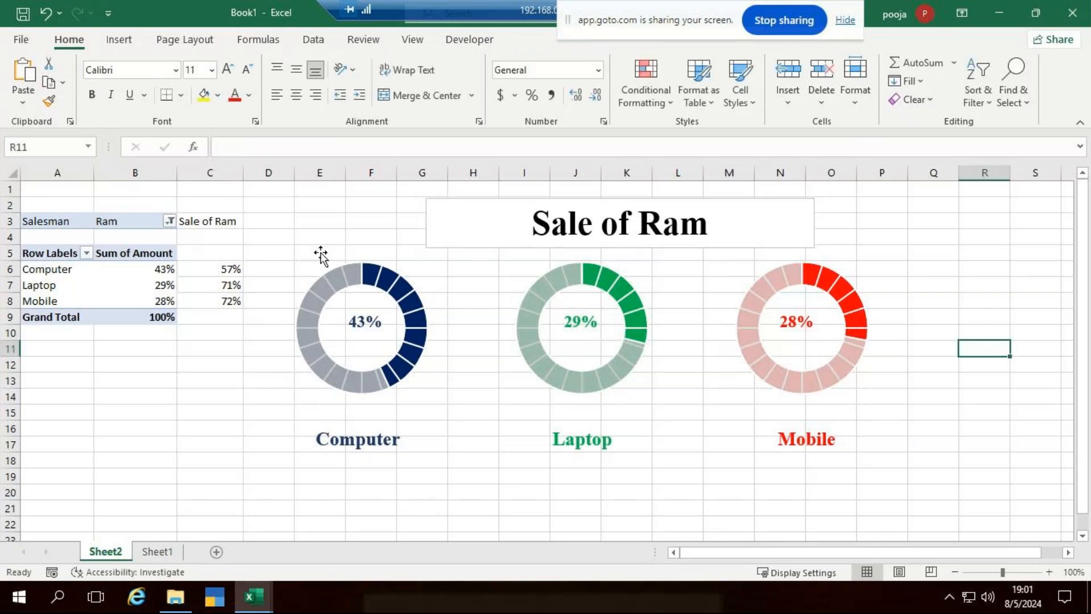
{"action": "left_click", "coordinate": [218, 228]}
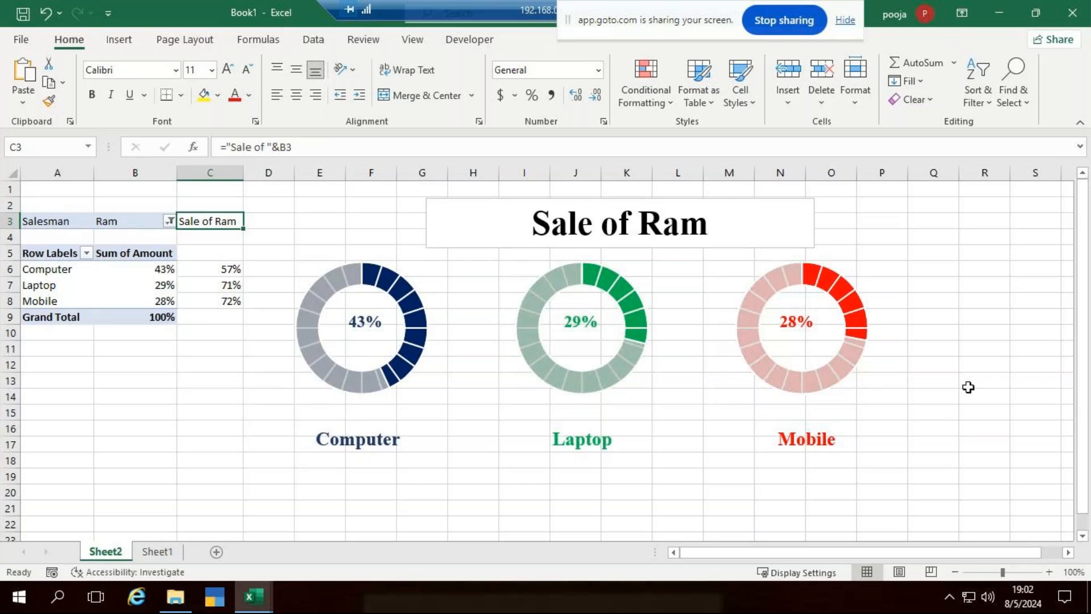
Color the Sale of Ram title text light pink using More Colors.
{"action": "left_click", "coordinate": [983, 396]}
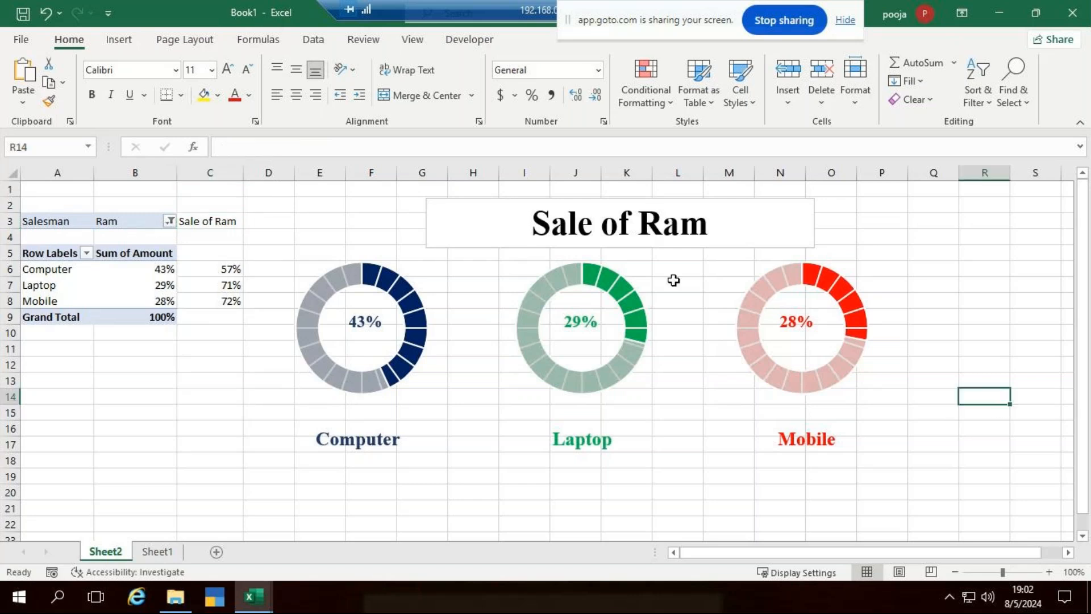
{"action": "left_click", "coordinate": [723, 226]}
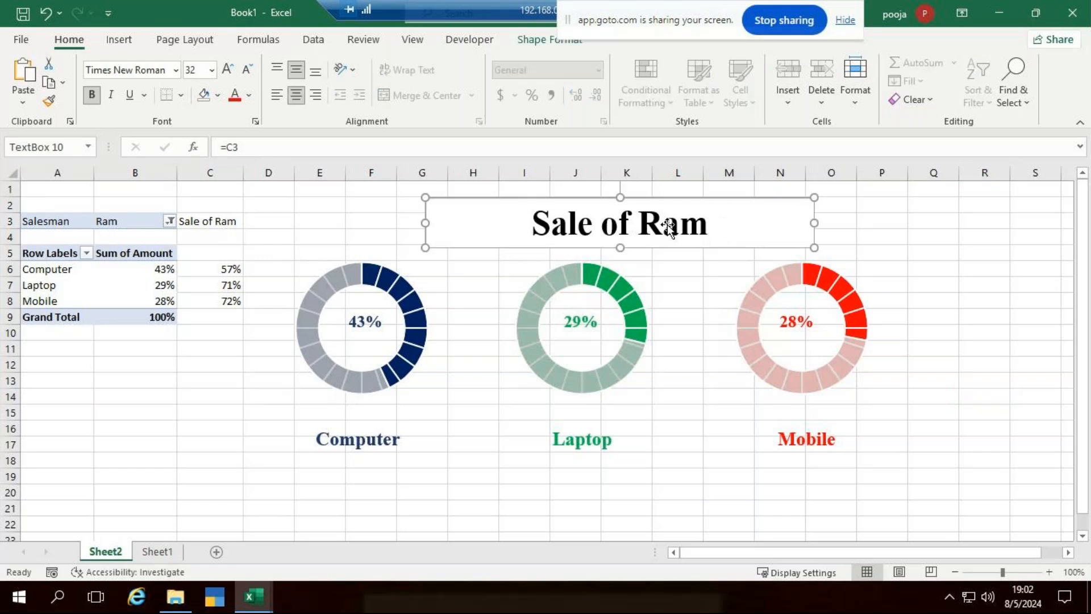
{"action": "left_click", "coordinate": [549, 45]}
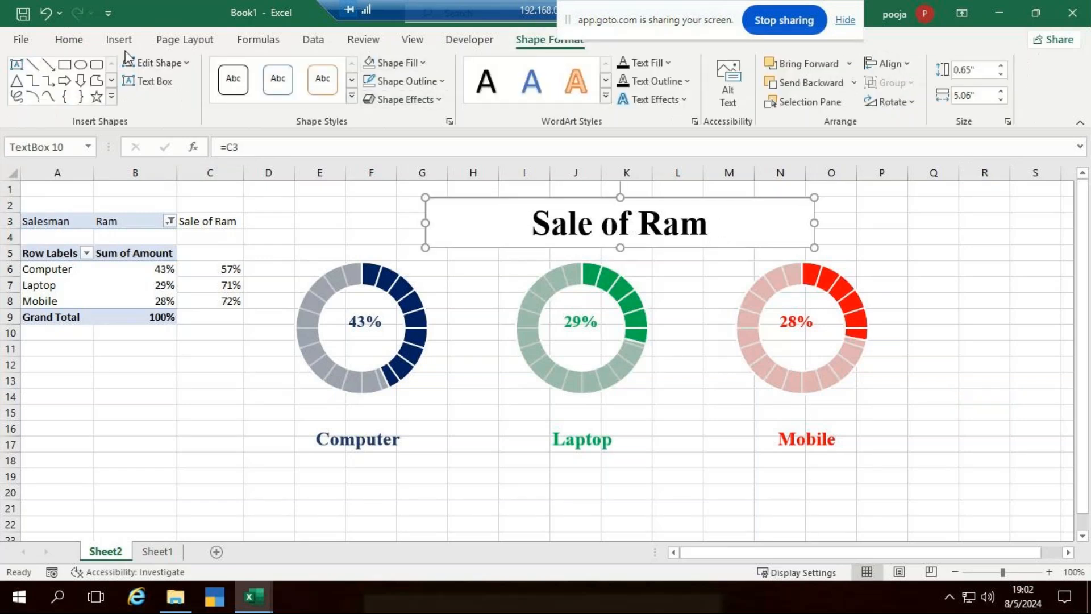
{"action": "left_click", "coordinate": [68, 39]}
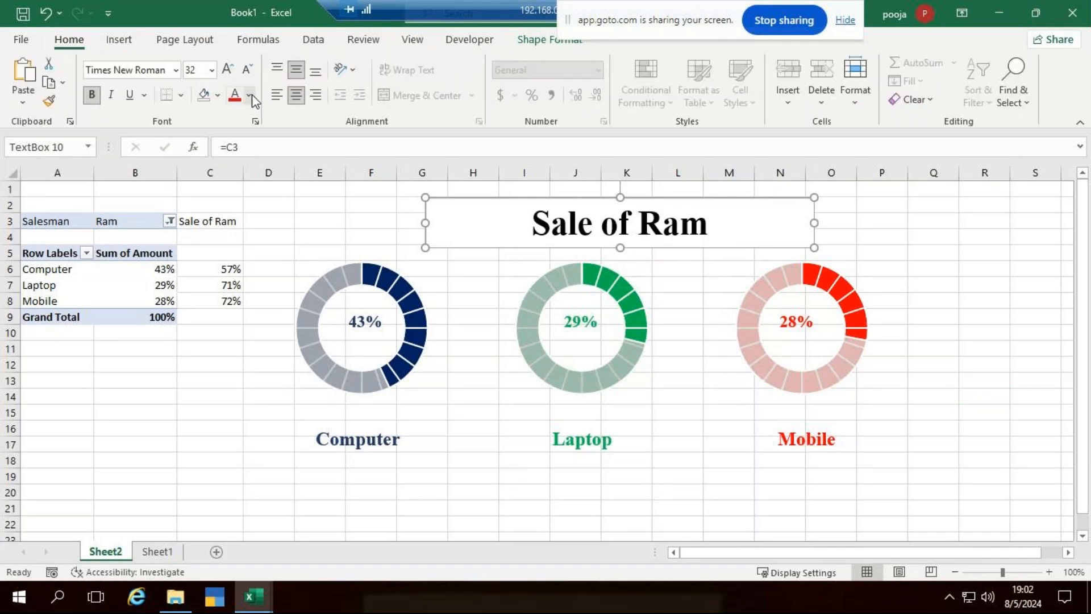
{"action": "left_click", "coordinate": [250, 95]}
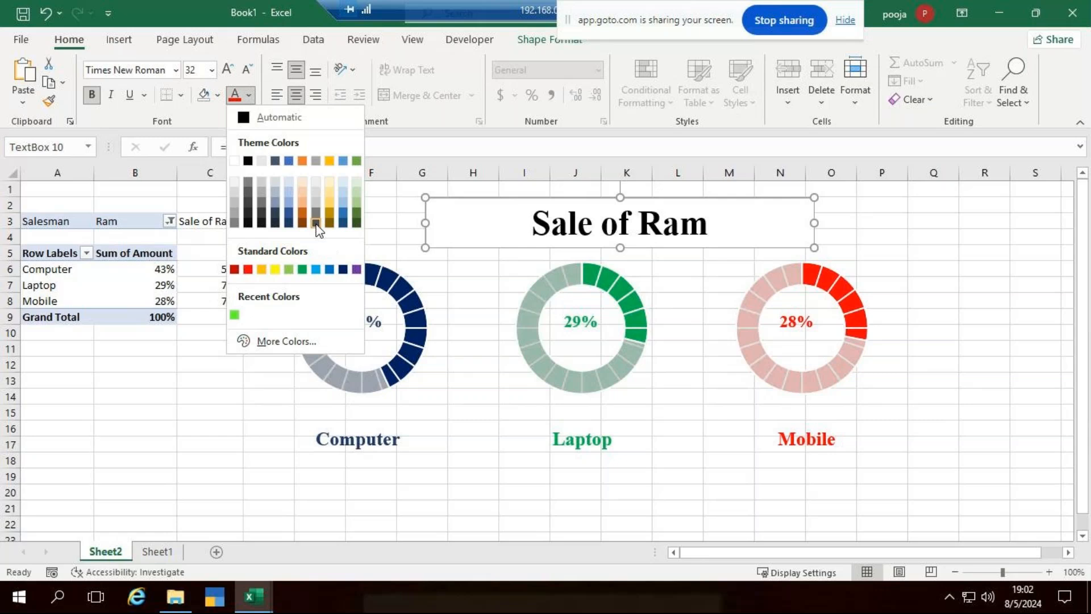
{"action": "left_click", "coordinate": [271, 341]}
{"action": "left_click", "coordinate": [753, 180]}
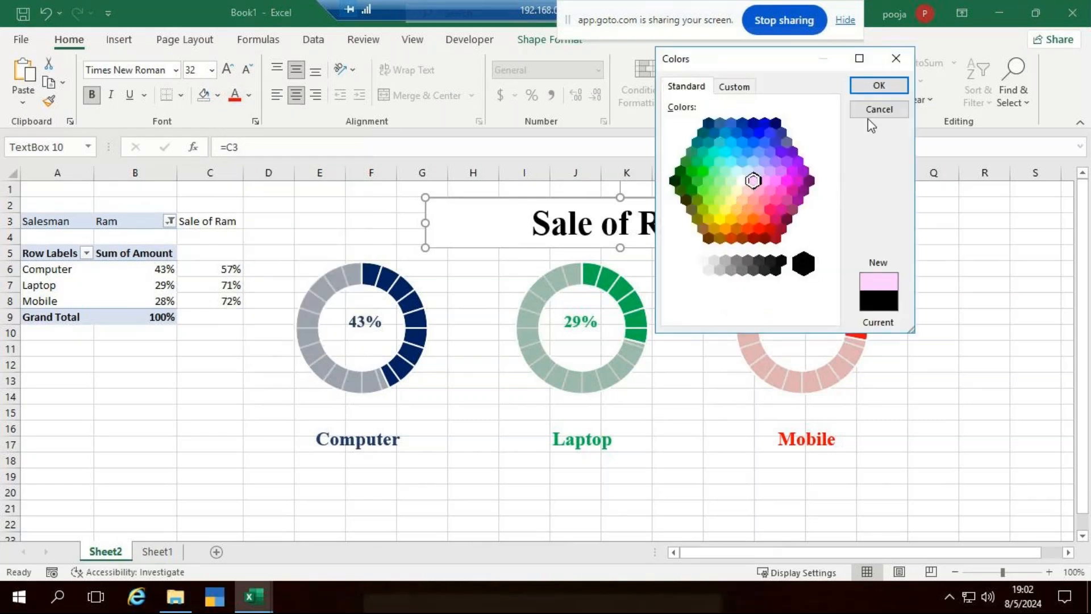
{"action": "key", "text": "Return"}
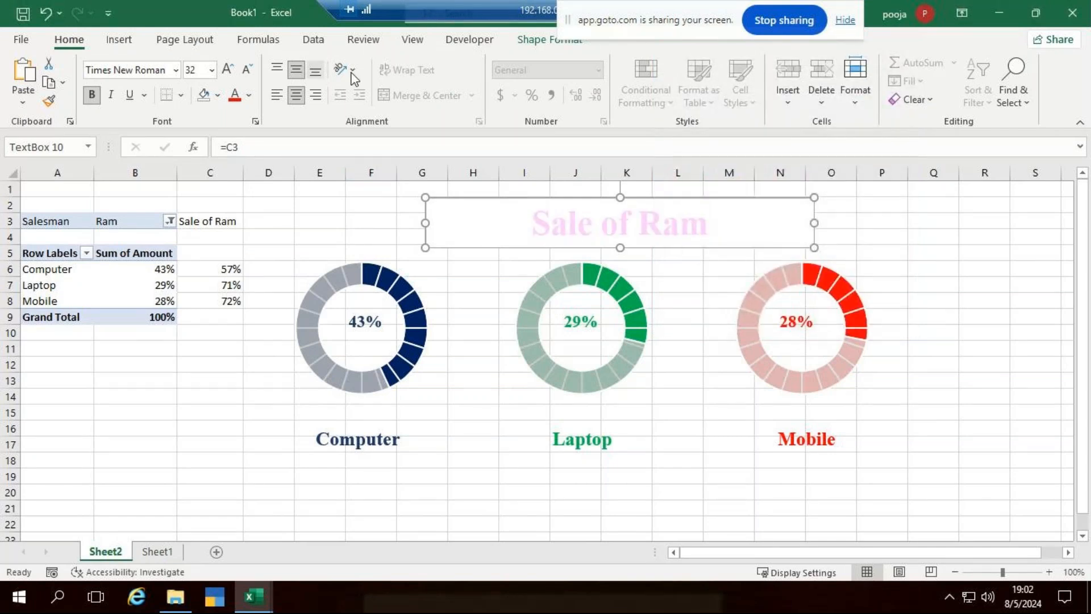
Give the title box a dark green fill and no outline.
{"action": "left_click", "coordinate": [543, 40]}
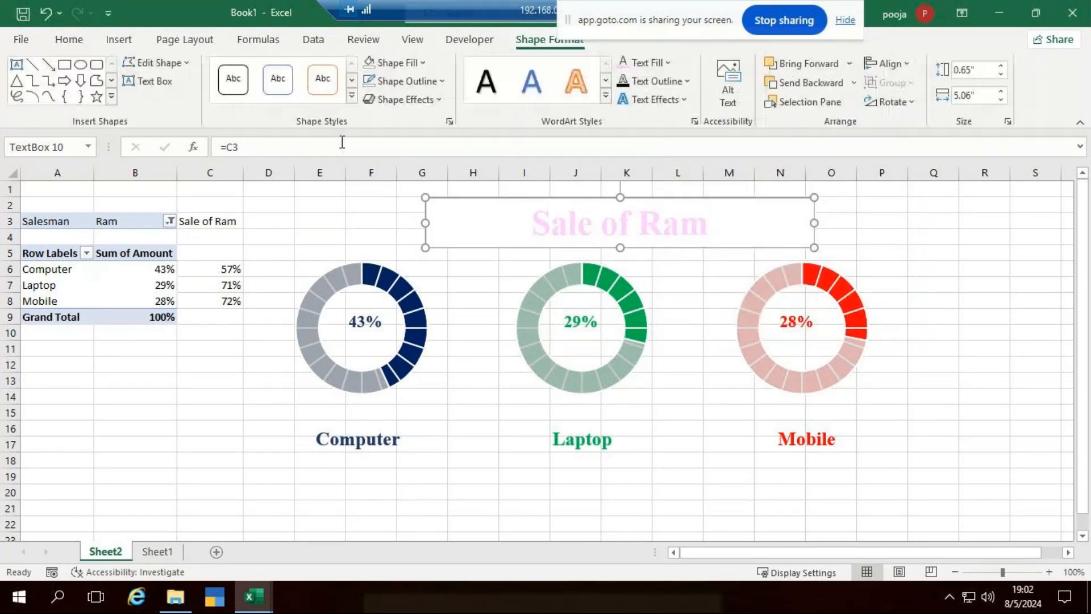
{"action": "left_click", "coordinate": [405, 63]}
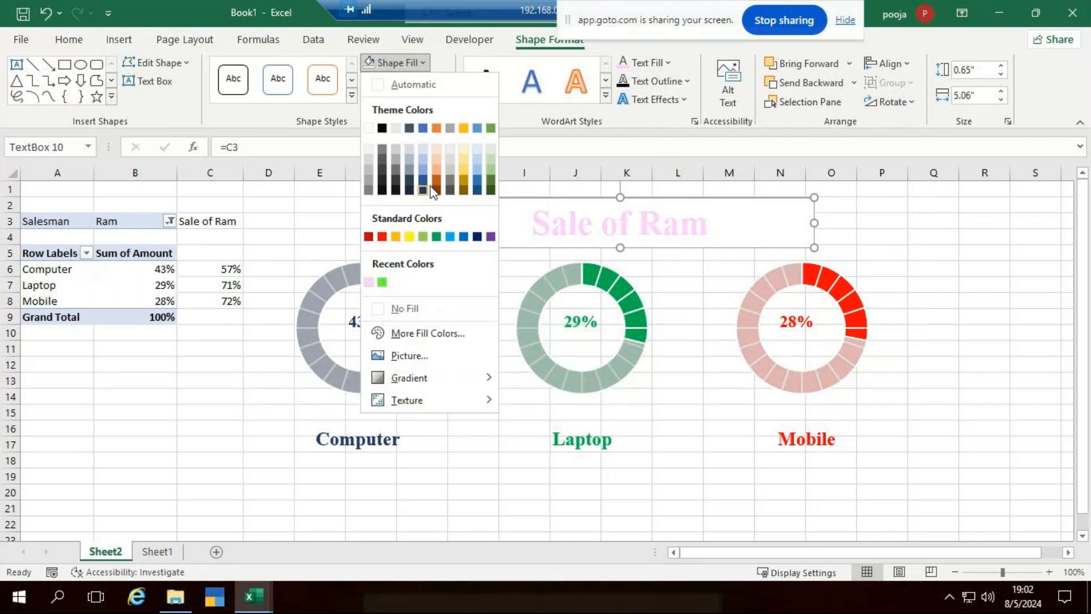
{"action": "left_click", "coordinate": [490, 181]}
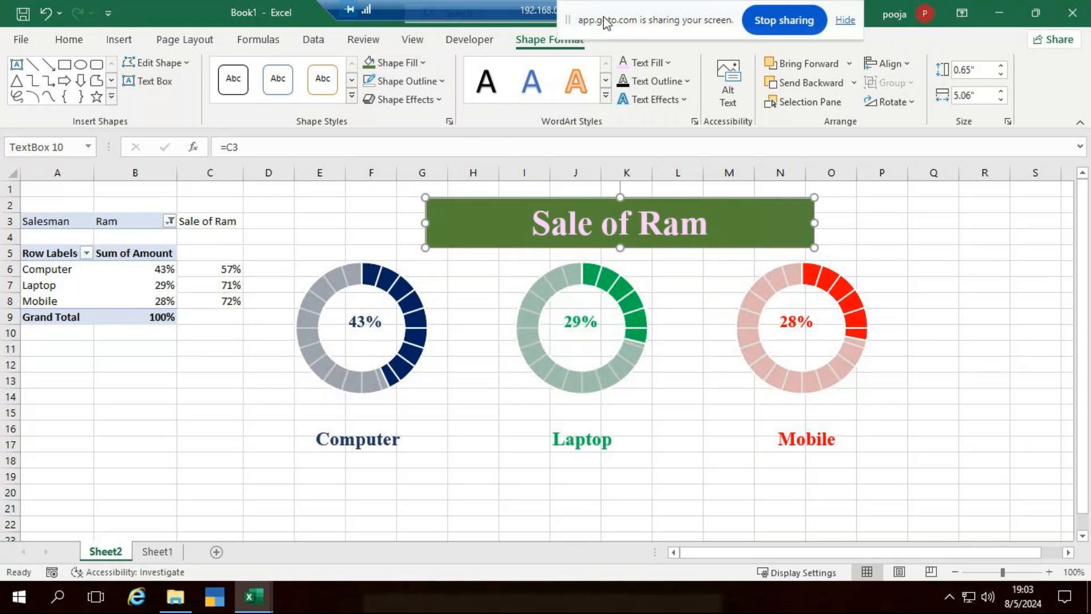
{"action": "left_click", "coordinate": [432, 81]}
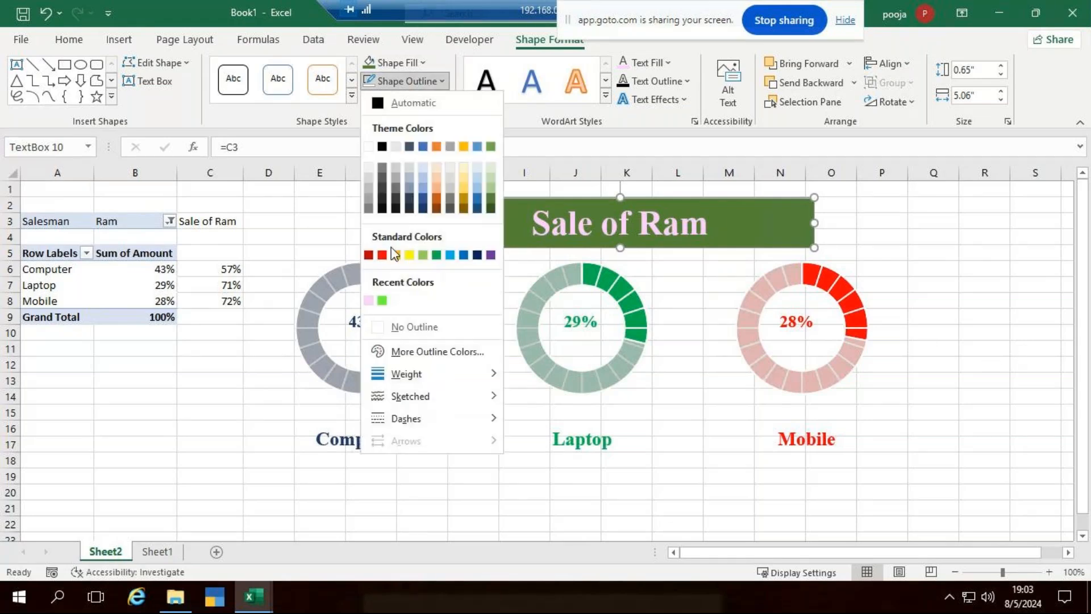
{"action": "left_click", "coordinate": [399, 327]}
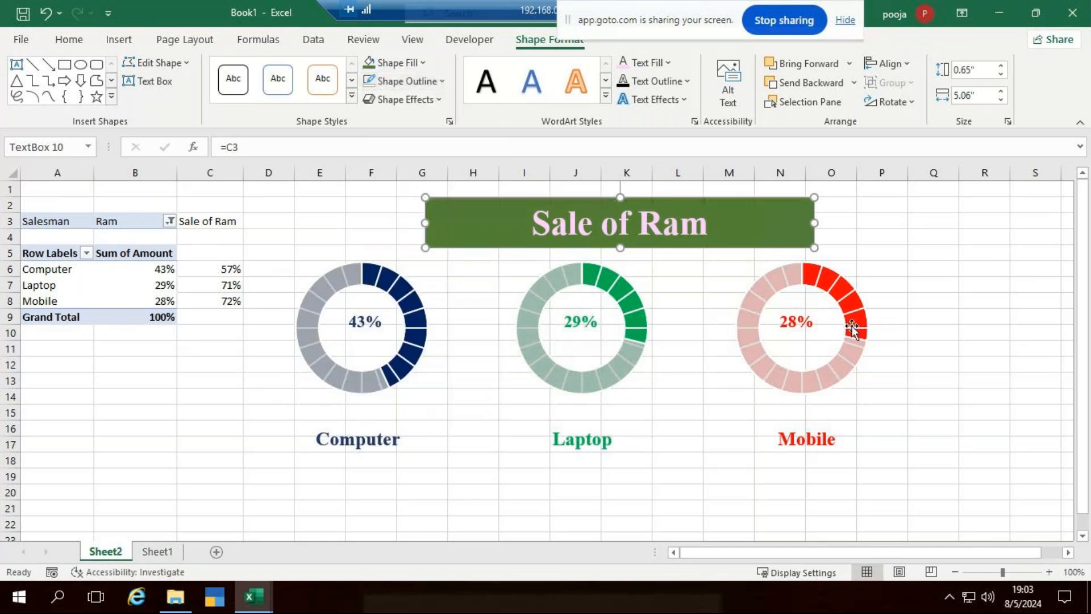
{"action": "left_click", "coordinate": [990, 377]}
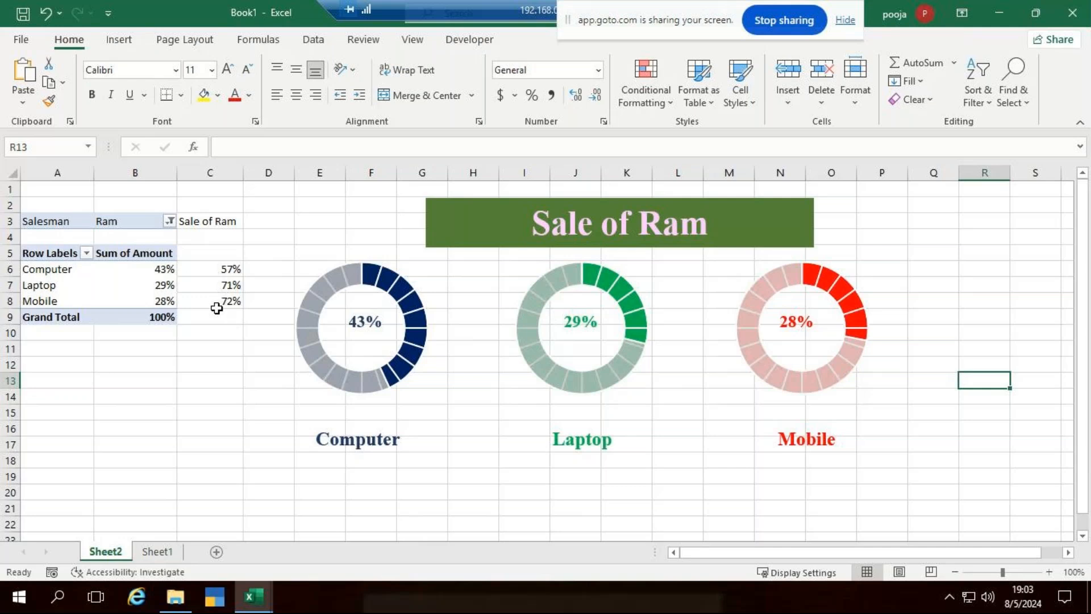
Filter the pivot table's Salesman field to Rahul only, then select the Sale of Rahul title box.
{"action": "left_click", "coordinate": [169, 221]}
{"action": "left_click", "coordinate": [28, 315]}
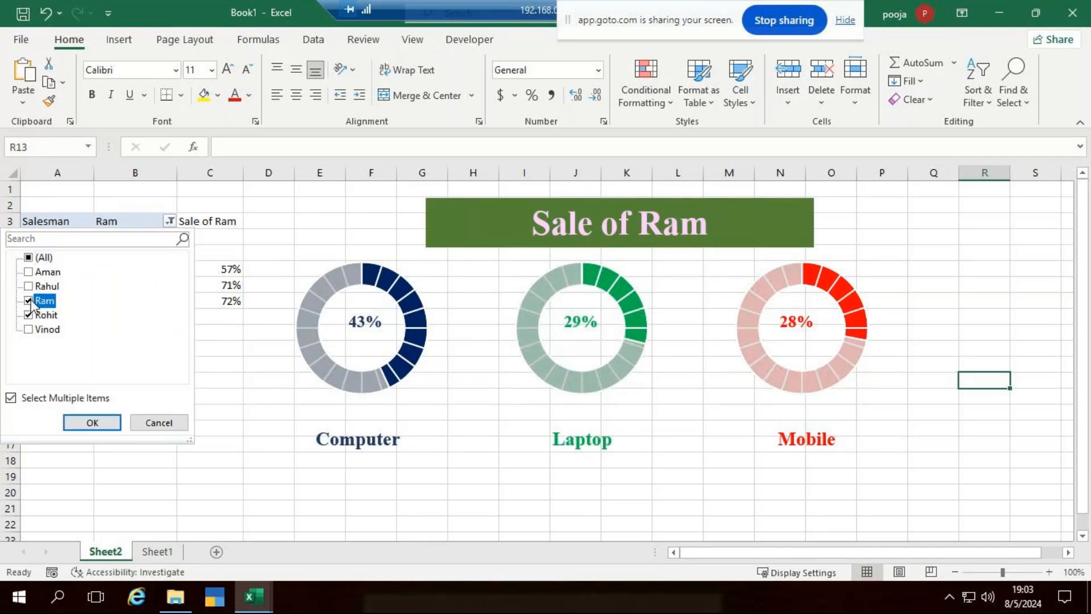
{"action": "left_click", "coordinate": [10, 398]}
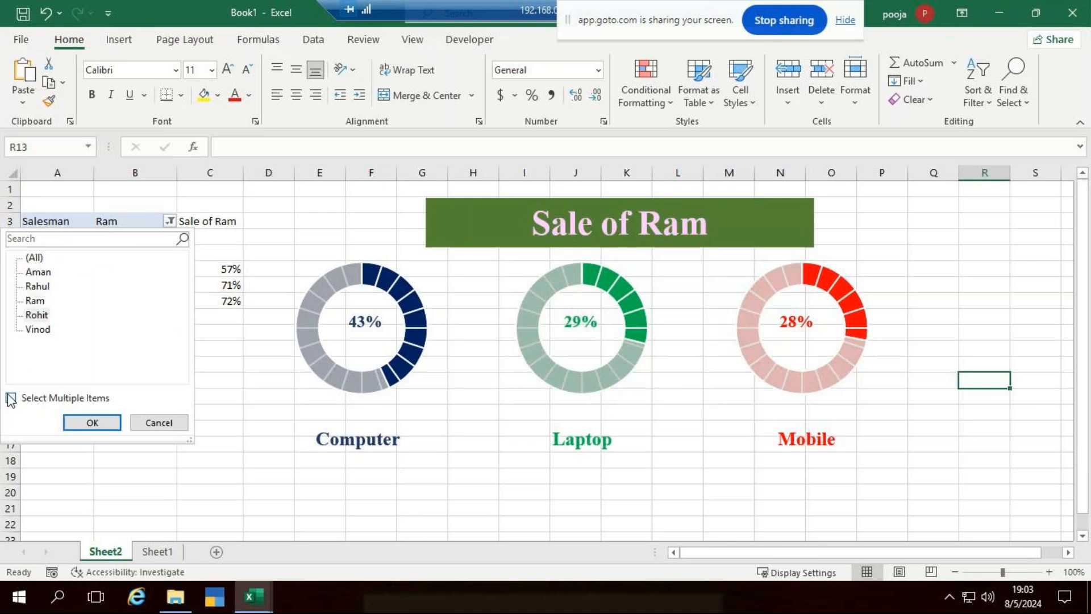
{"action": "left_click", "coordinate": [34, 287]}
{"action": "left_click", "coordinate": [93, 423]}
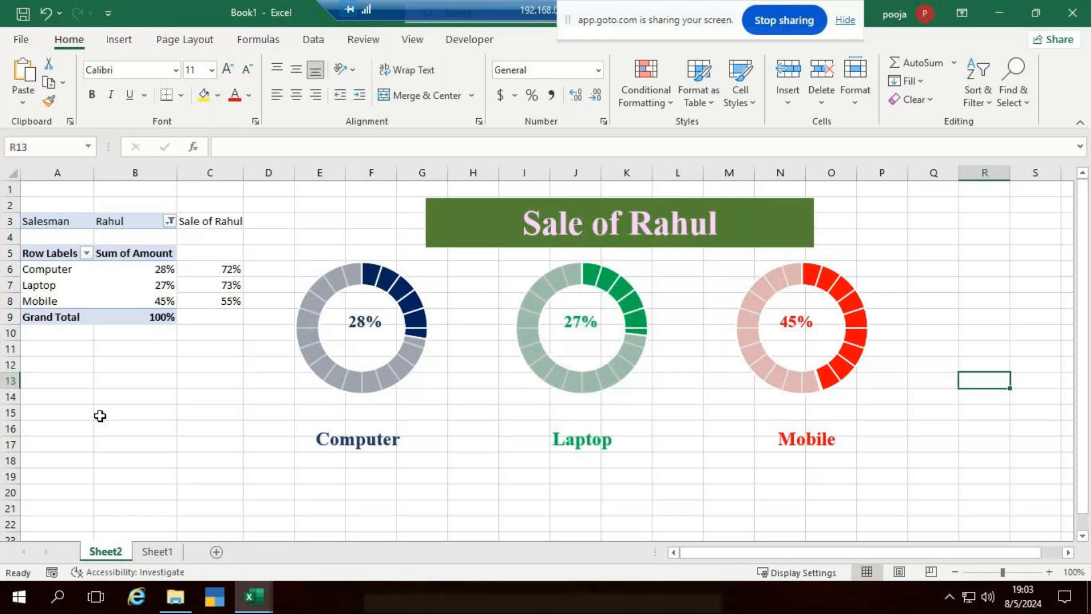
{"action": "left_click", "coordinate": [468, 240]}
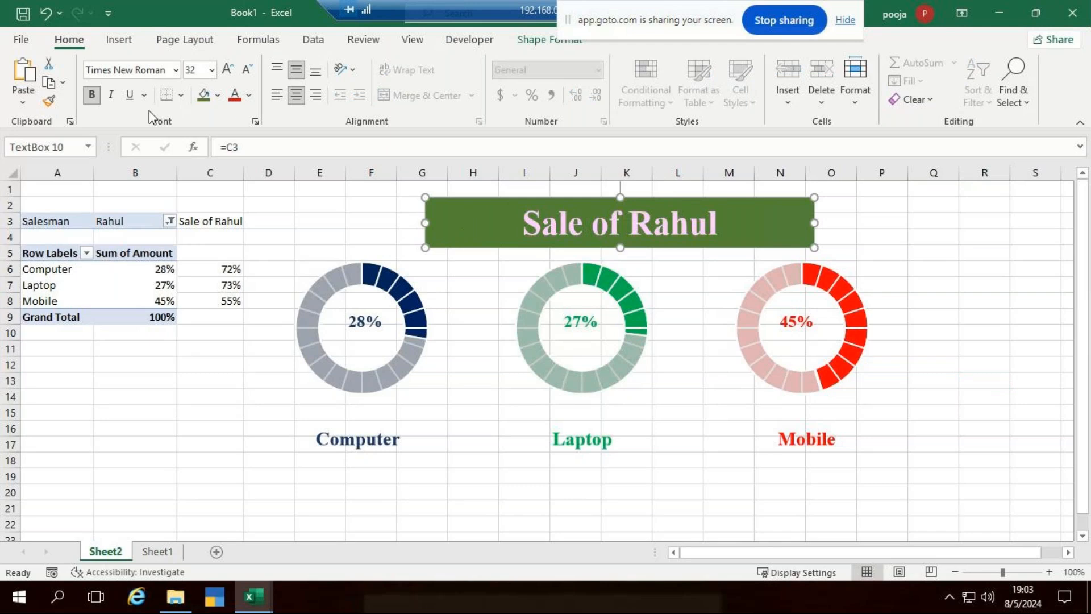
{"action": "left_click", "coordinate": [121, 40]}
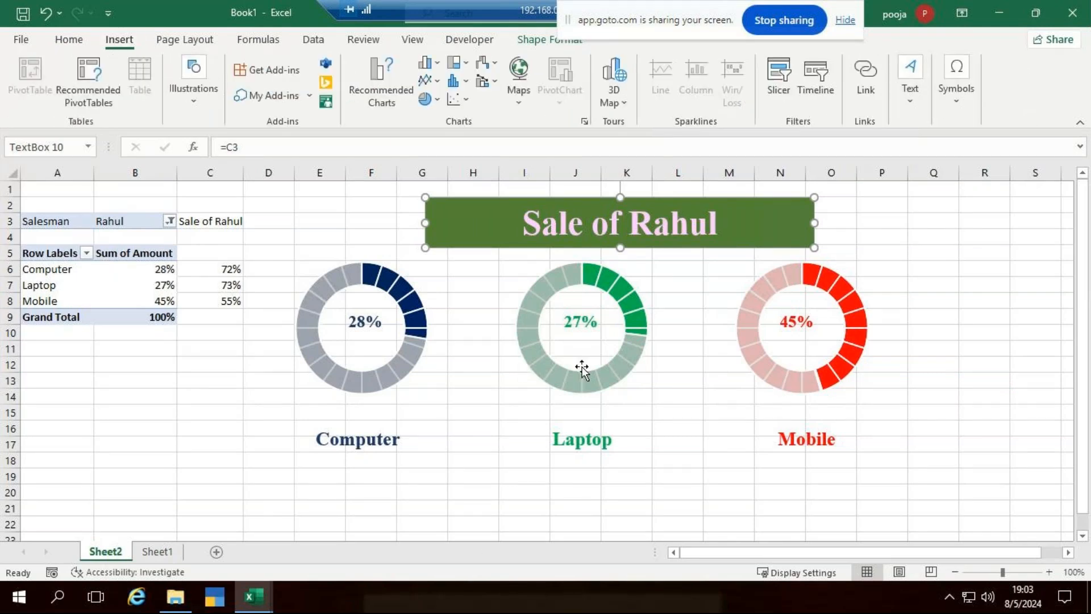
{"action": "scroll", "coordinate": [889, 336], "scroll_direction": "down", "scroll_amount": 4}
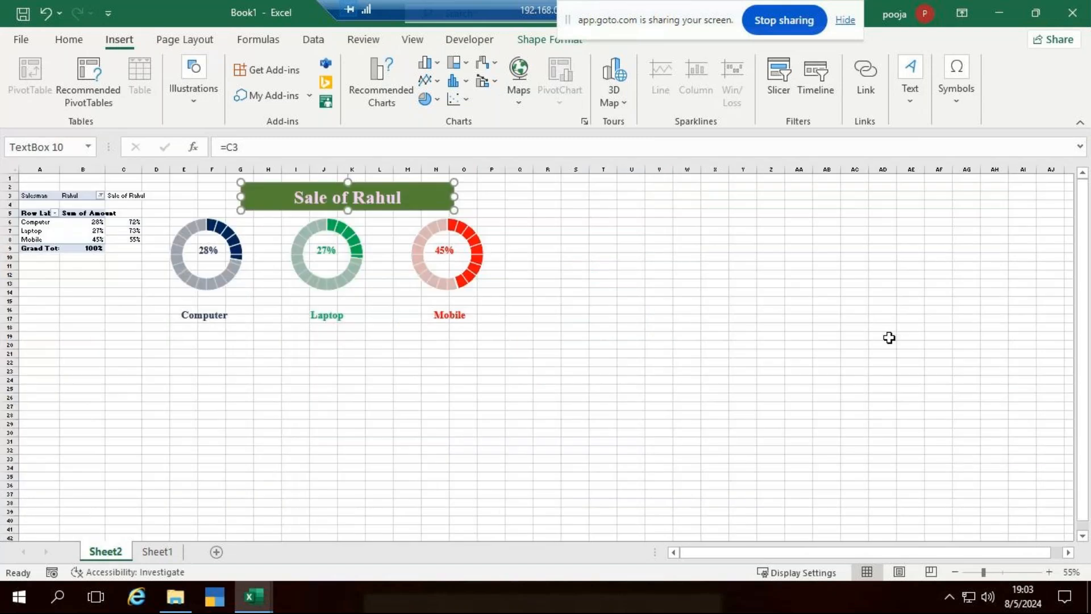
{"action": "scroll", "coordinate": [631, 319], "scroll_direction": "up", "scroll_amount": 3}
{"action": "left_click", "coordinate": [919, 293]}
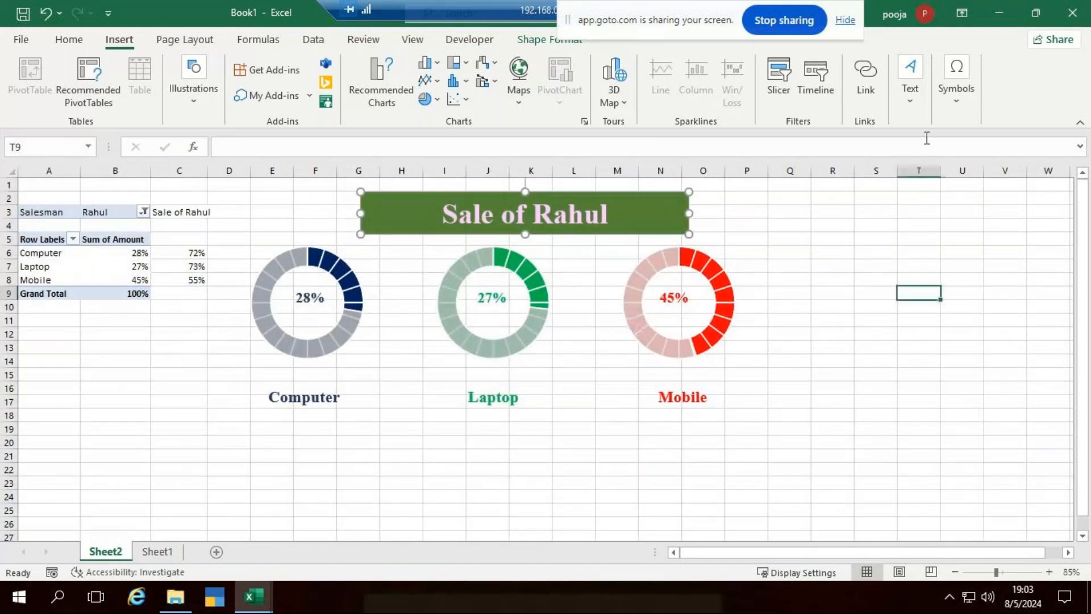
{"action": "left_click", "coordinate": [910, 96]}
{"action": "left_click", "coordinate": [899, 156]}
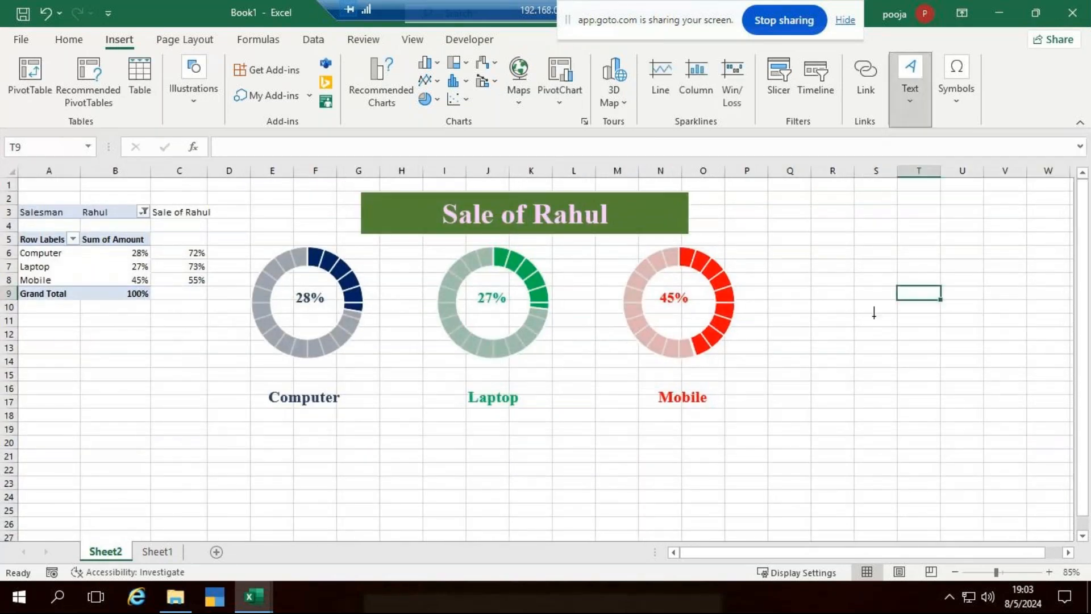
{"action": "left_click_drag", "start_coordinate": [870, 240], "coordinate": [989, 274]}
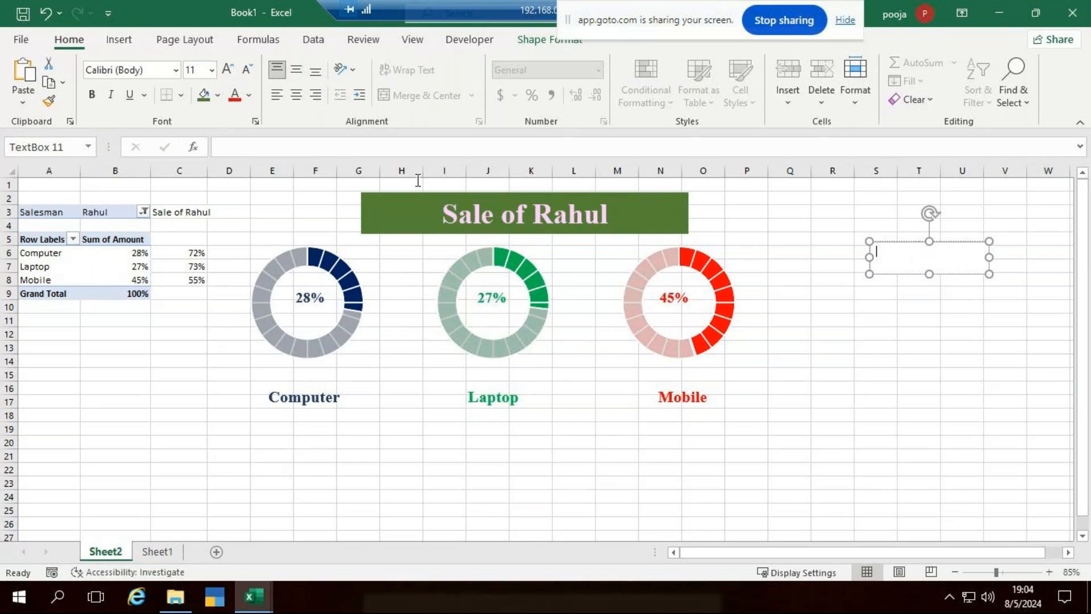
{"action": "left_click", "coordinate": [236, 147]}
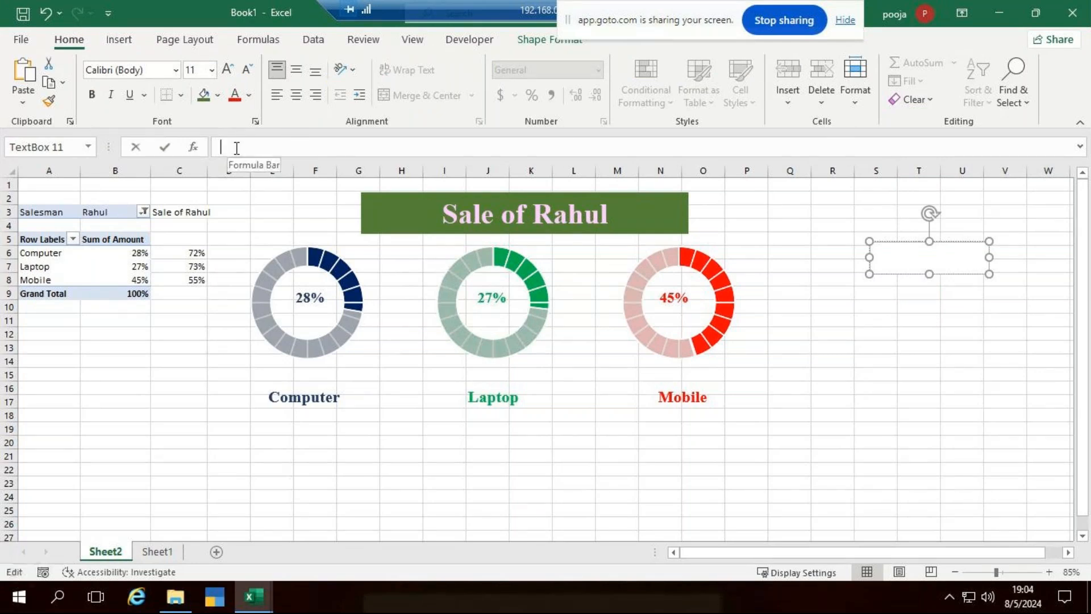
{"action": "type", "text": "="}
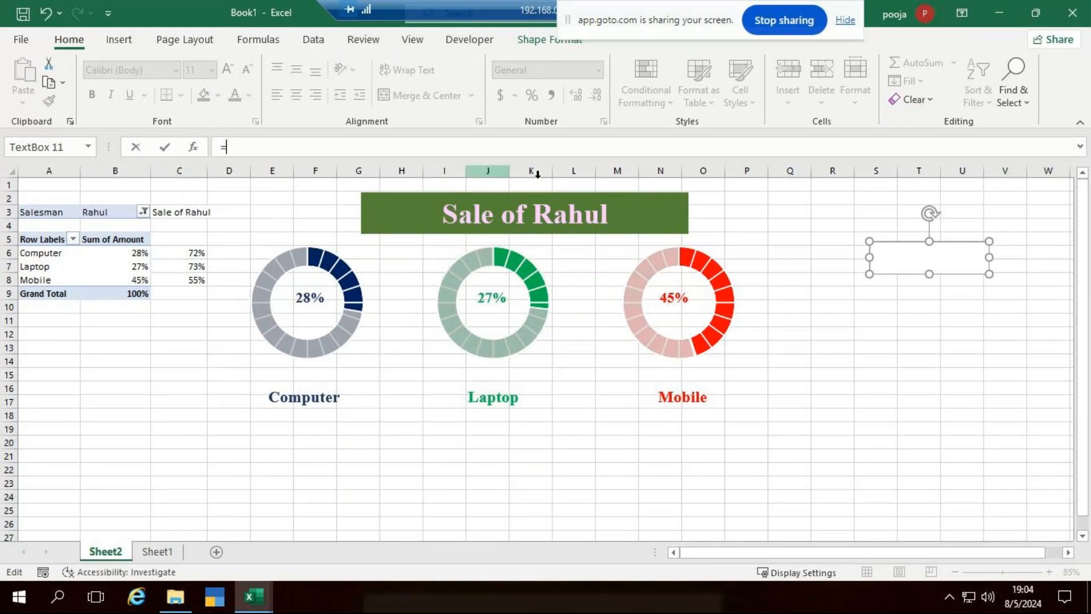
{"action": "type", "text": "c4"}
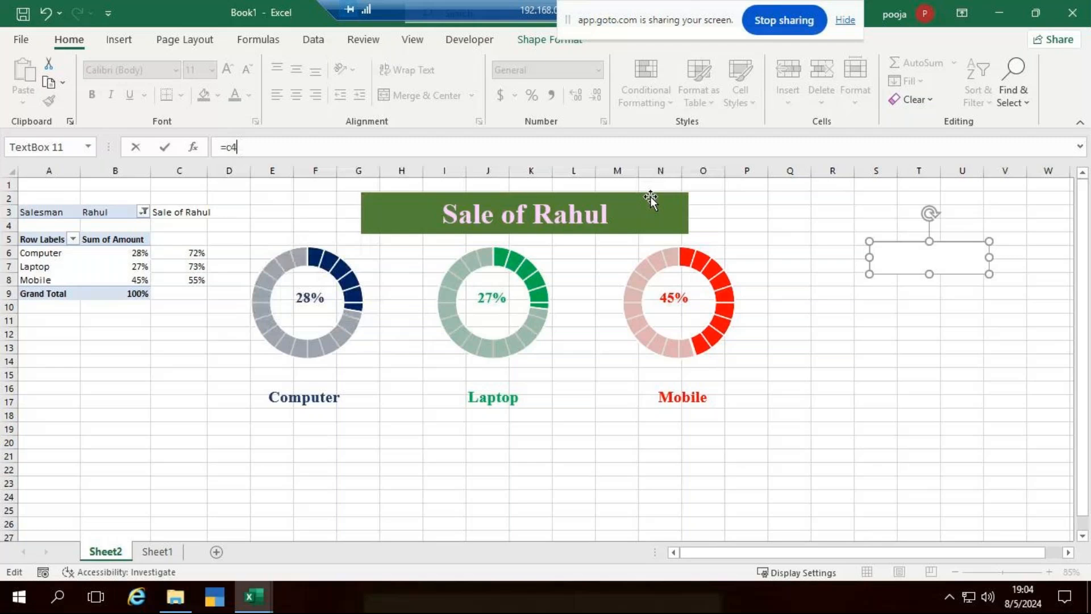
{"action": "key", "text": "BackSpace"}
{"action": "type", "text": "3"}
{"action": "key", "text": "Return"}
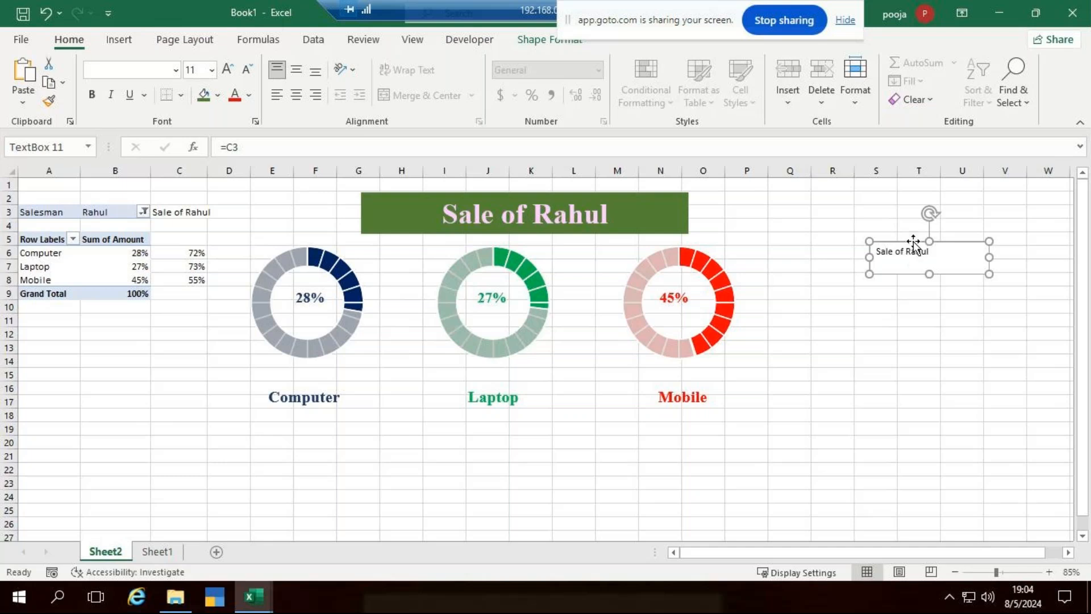
{"action": "key", "text": "Delete"}
{"action": "left_click", "coordinate": [876, 386]}
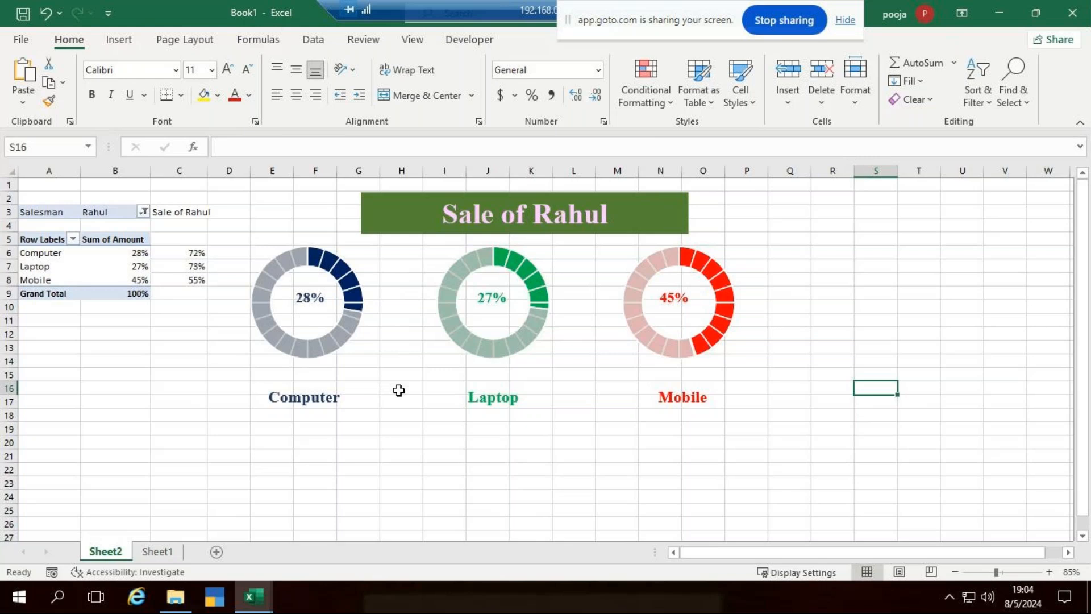
Select the title, the Computer, Laptop and Mobile doughnuts, their percentage labels and captions.
{"action": "left_click", "coordinate": [636, 223]}
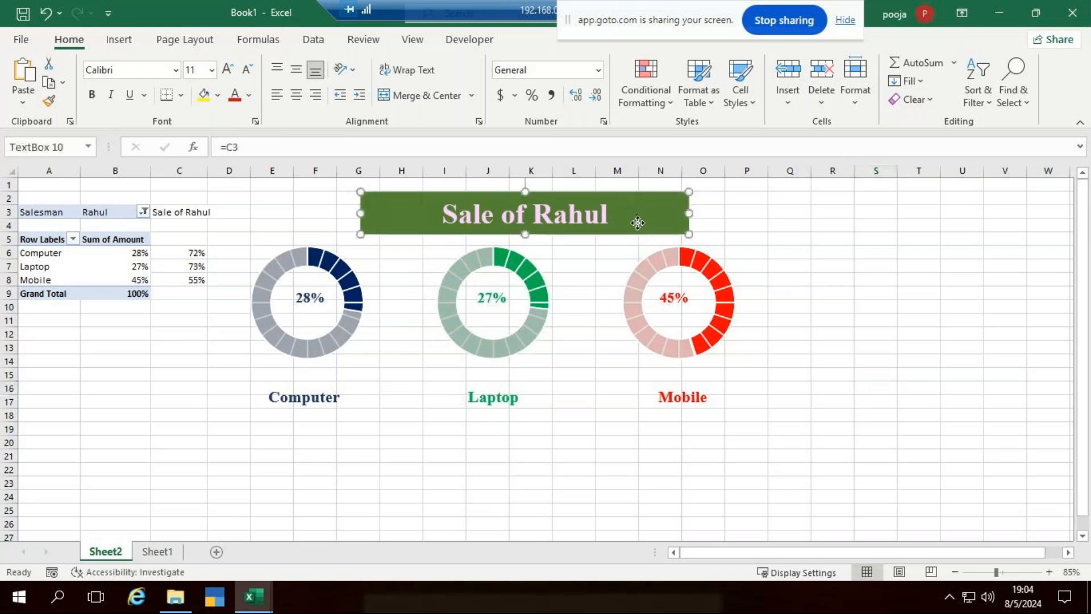
{"action": "left_click", "coordinate": [306, 298], "text": "ctrl"}
{"action": "left_click", "coordinate": [304, 298], "text": "ctrl"}
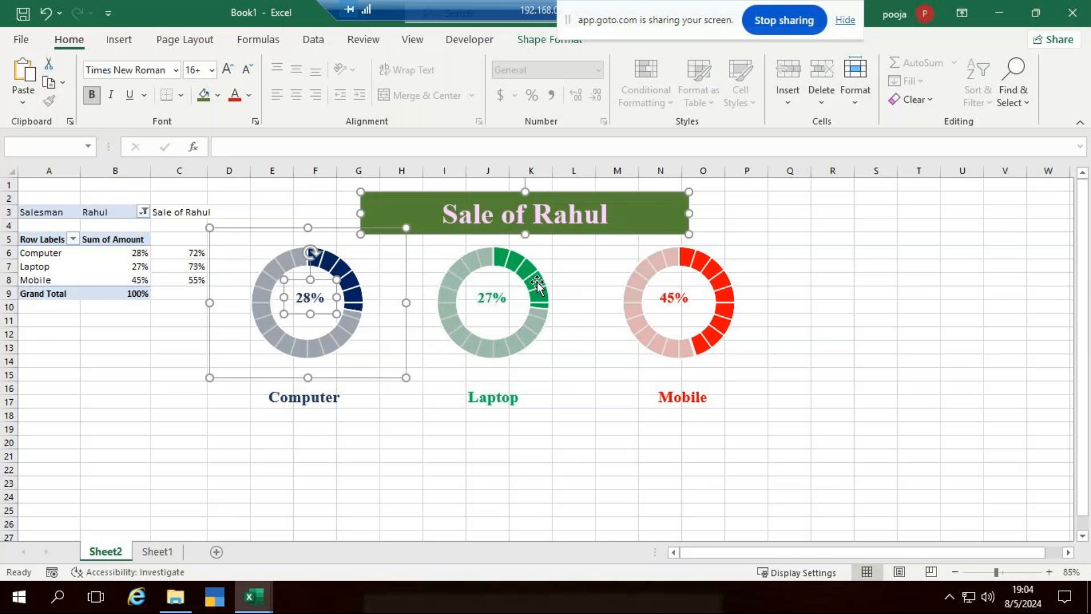
{"action": "left_click", "coordinate": [530, 281], "text": "ctrl"}
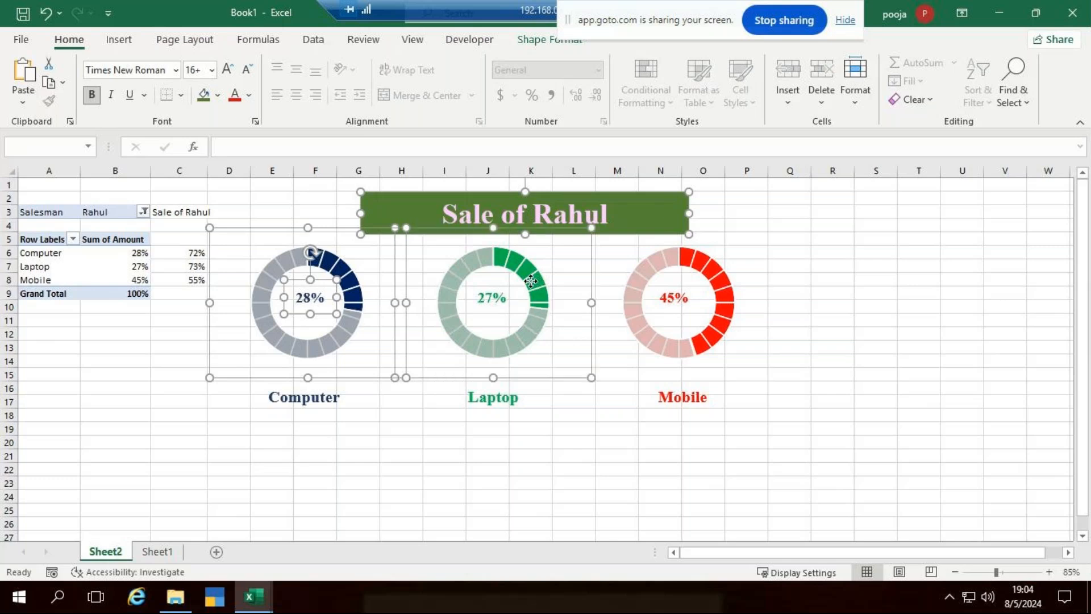
{"action": "left_click", "coordinate": [491, 296], "text": "ctrl"}
{"action": "left_click", "coordinate": [714, 269], "text": "ctrl"}
{"action": "left_click", "coordinate": [674, 297], "text": "ctrl"}
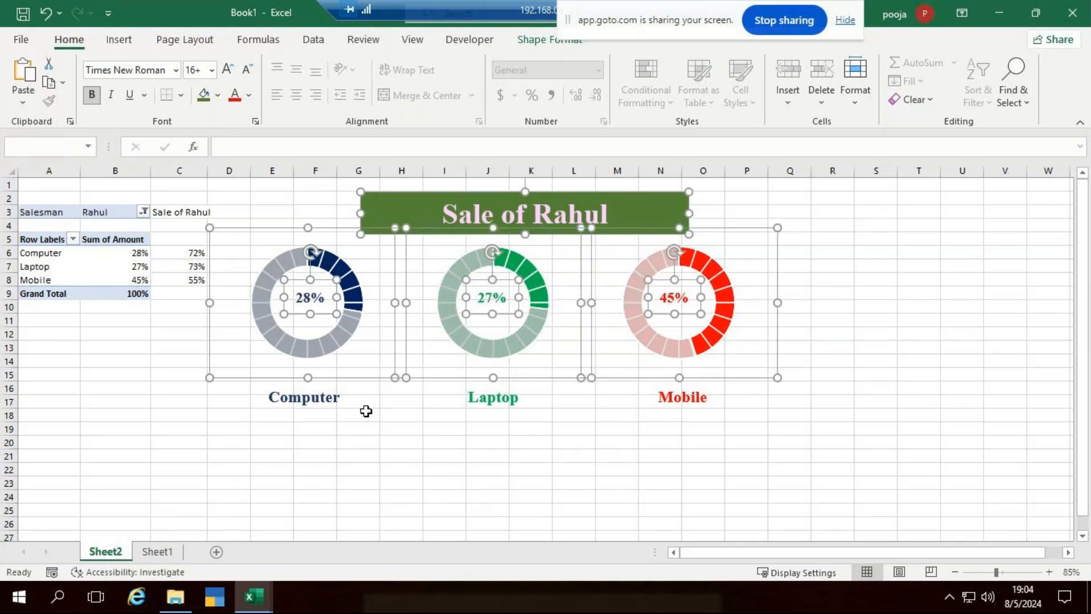
{"action": "left_click", "coordinate": [326, 401], "text": "ctrl"}
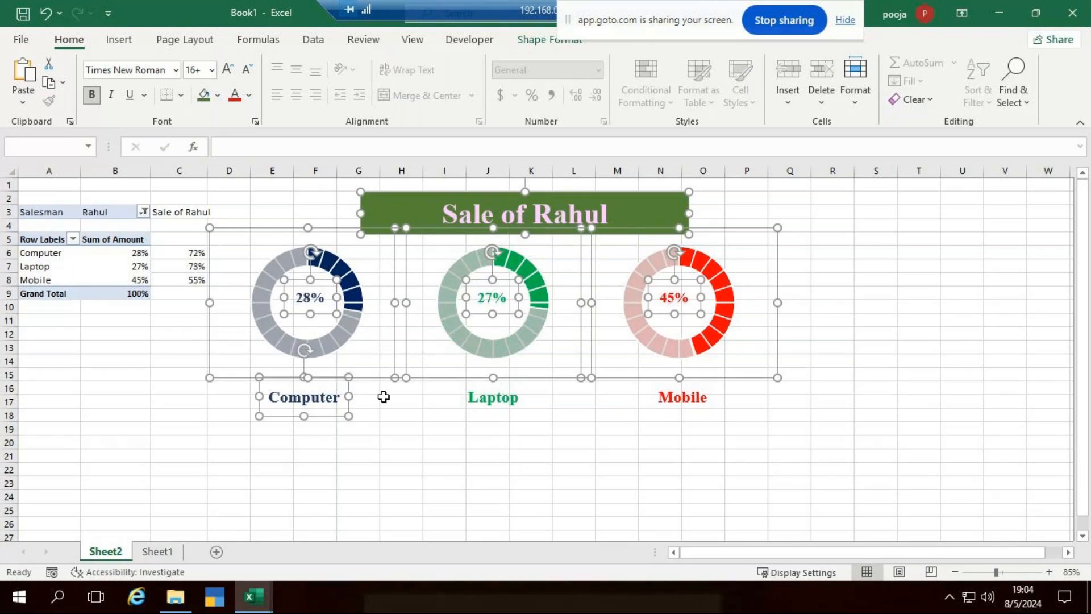
{"action": "left_click", "coordinate": [463, 398], "text": "ctrl"}
{"action": "left_click", "coordinate": [683, 398], "text": "ctrl"}
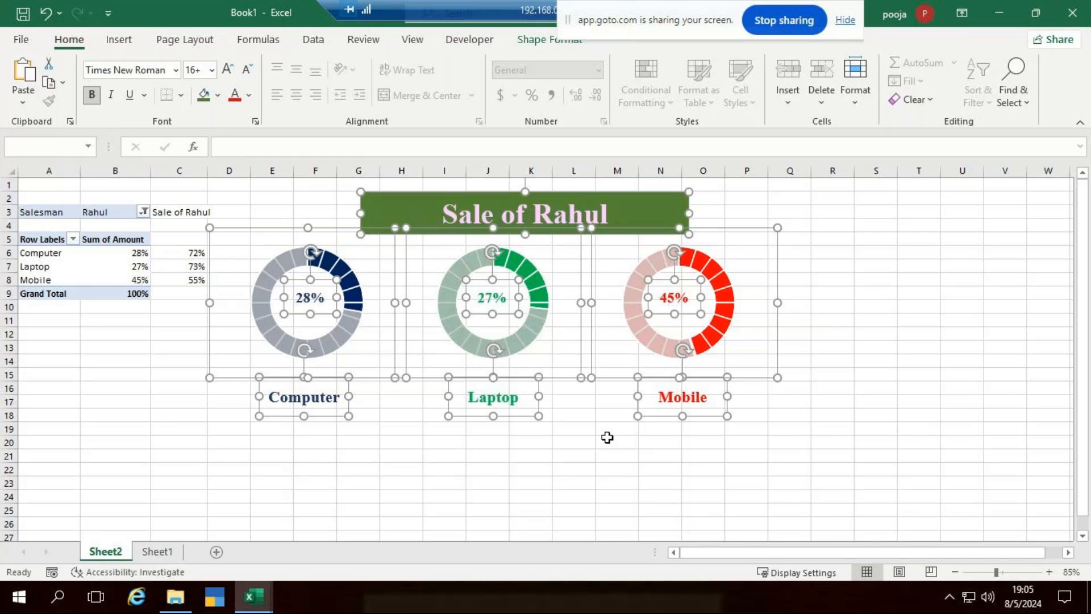
Group the selected objects and nudge the group slightly right and down.
{"action": "left_click", "coordinate": [545, 42]}
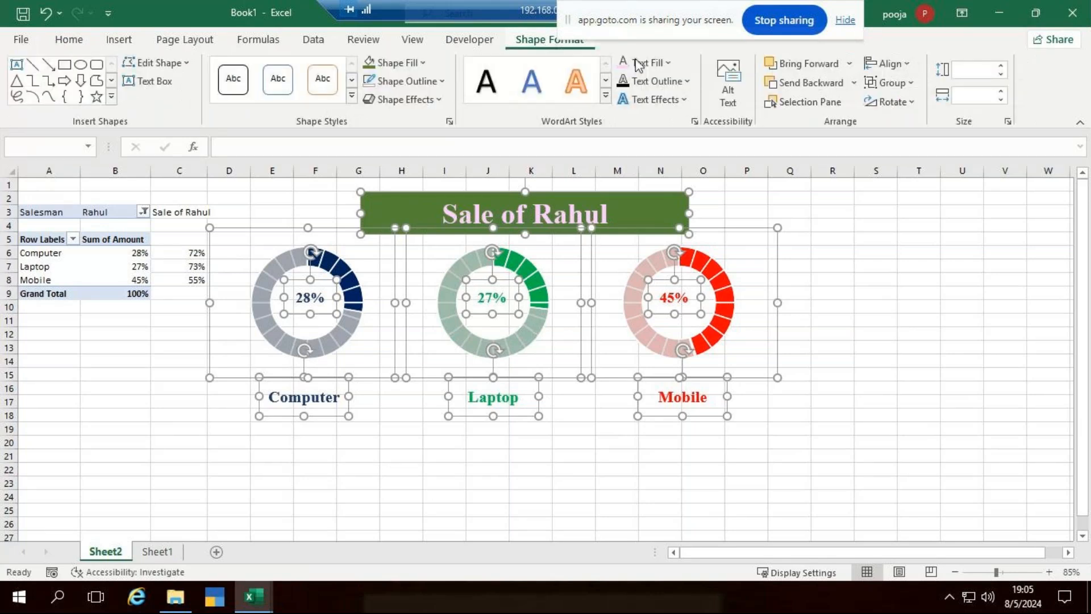
{"action": "left_click", "coordinate": [909, 83]}
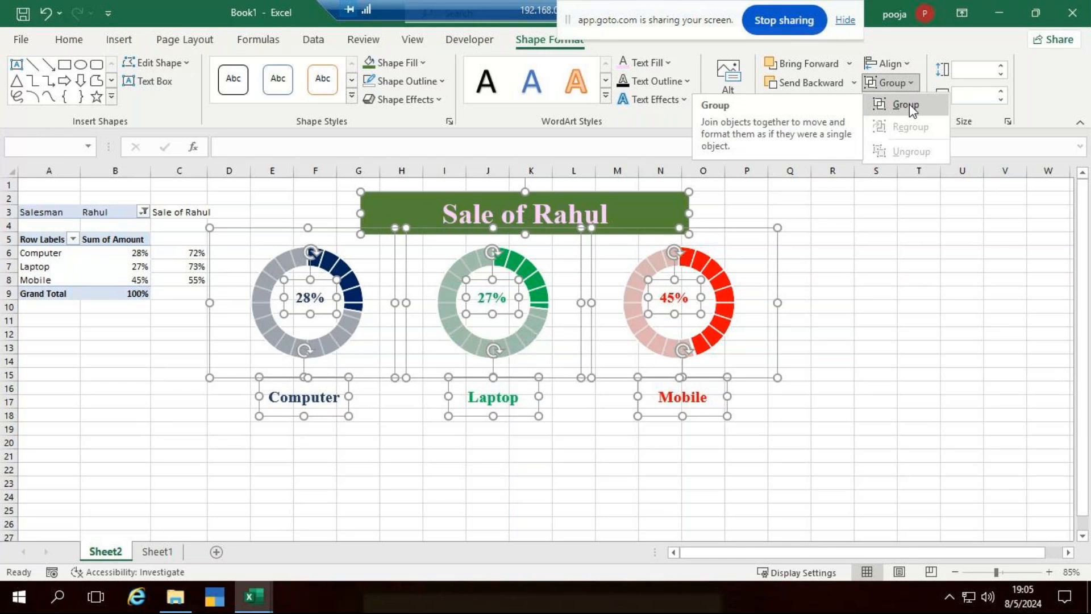
{"action": "left_click", "coordinate": [909, 104]}
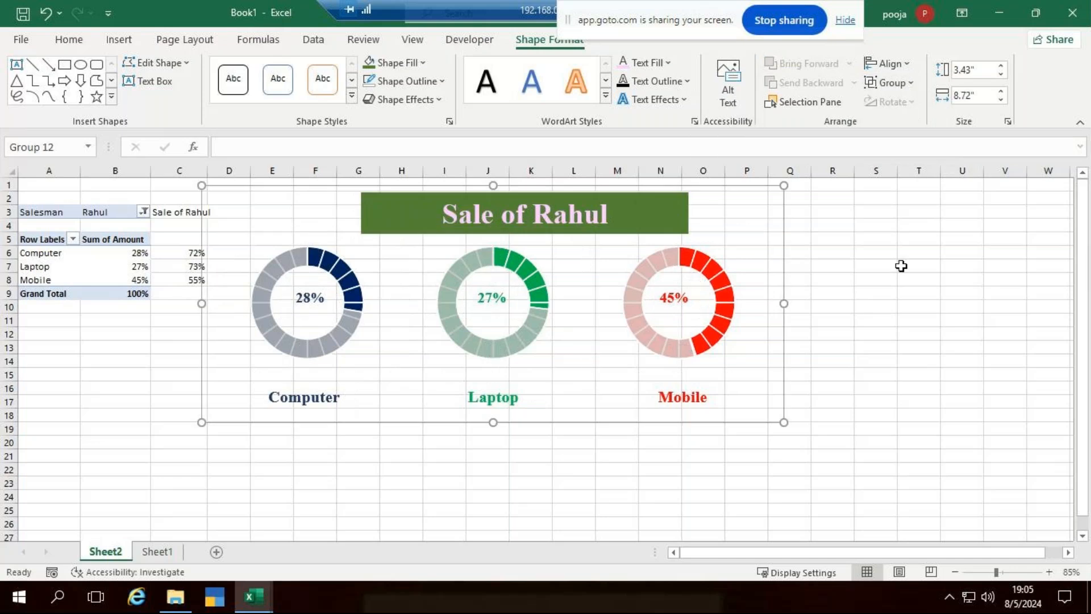
{"action": "left_click_drag", "start_coordinate": [446, 182], "coordinate": [509, 189]}
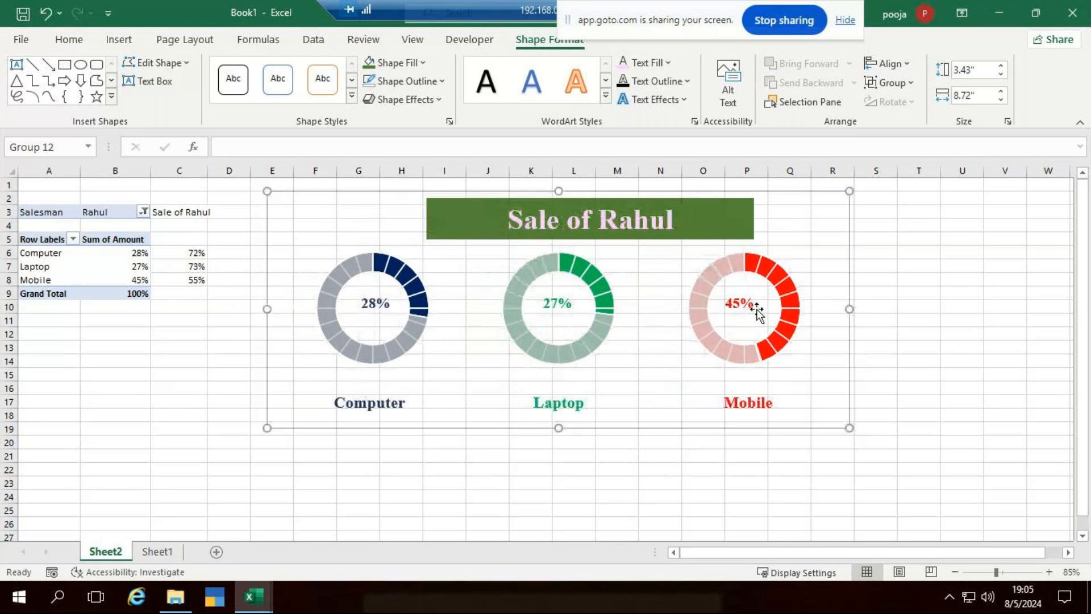
{"action": "left_click", "coordinate": [945, 416]}
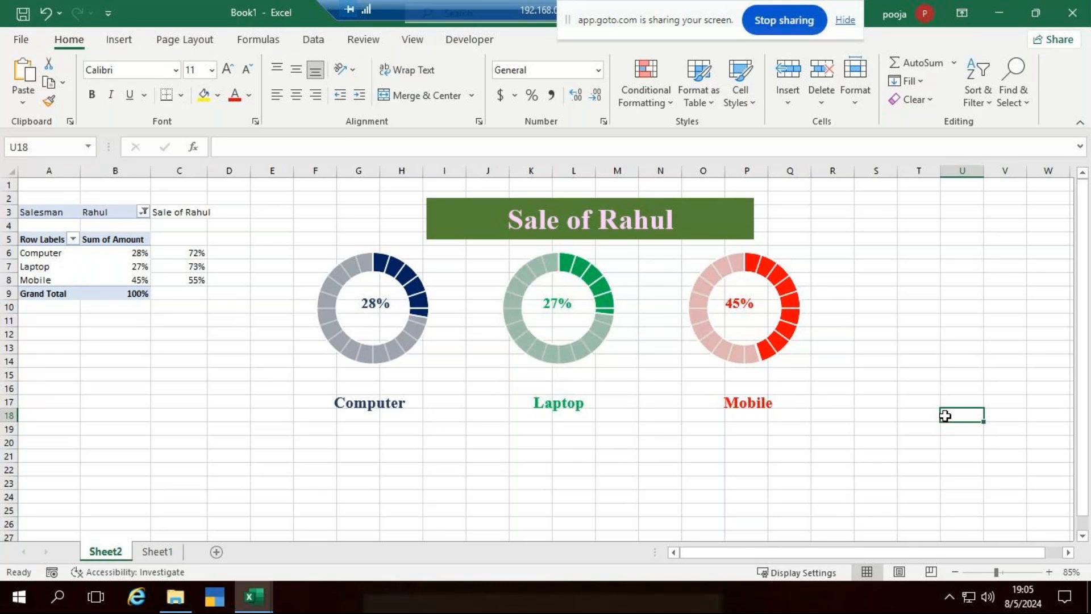
{"action": "left_click", "coordinate": [461, 318]}
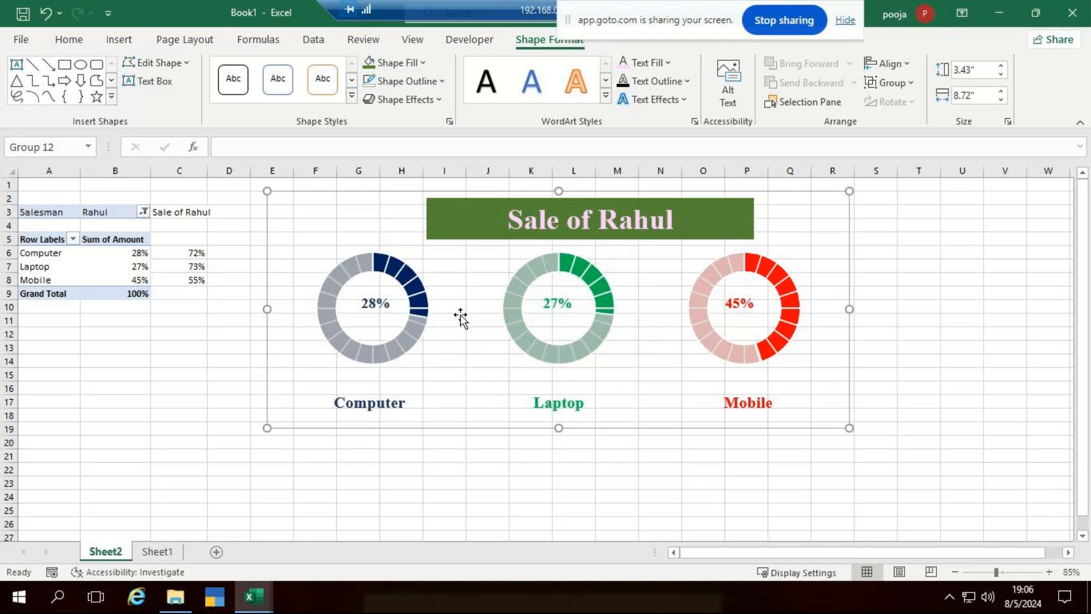
{"action": "left_click", "coordinate": [919, 278]}
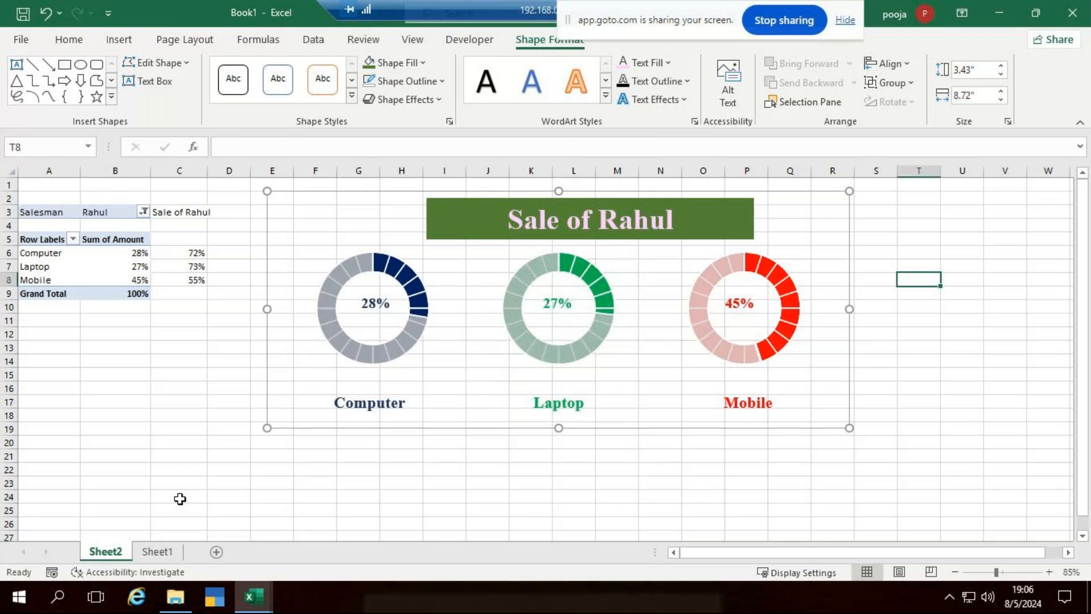
{"action": "mouse_move", "coordinate": [576, 350]}
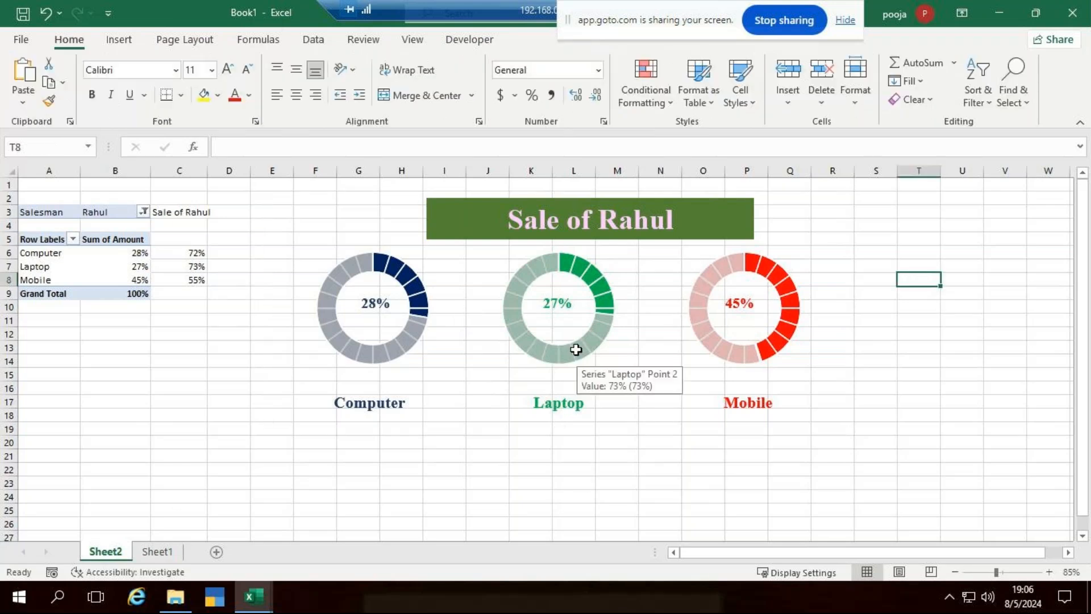
{"action": "scroll", "coordinate": [576, 350], "scroll_direction": "down", "scroll_amount": 1, "text": "ctrl"}
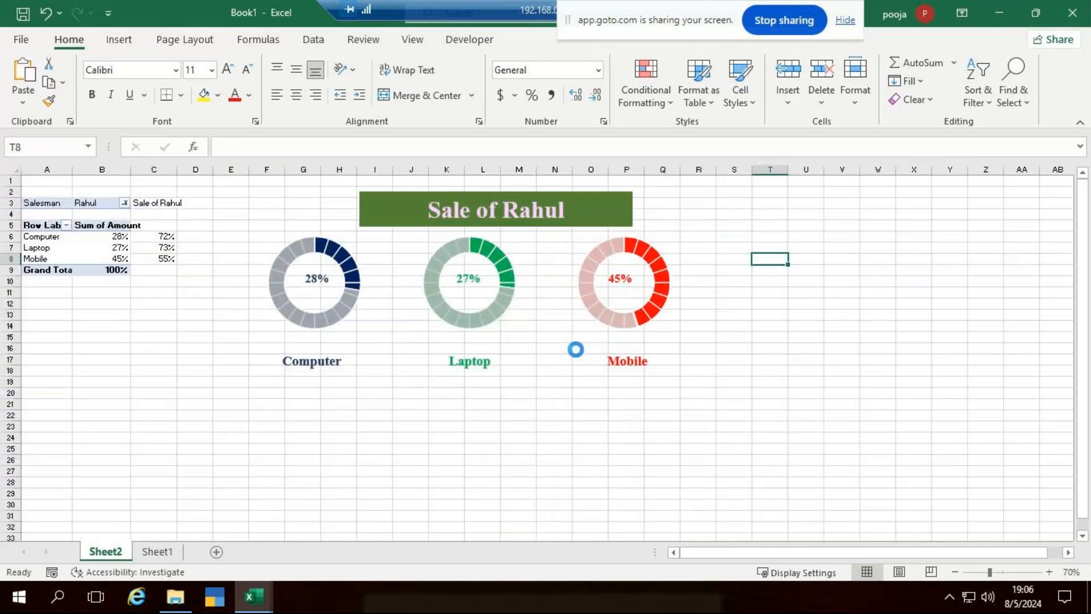
{"action": "scroll", "coordinate": [576, 349], "scroll_direction": "up", "scroll_amount": 1, "text": "ctrl"}
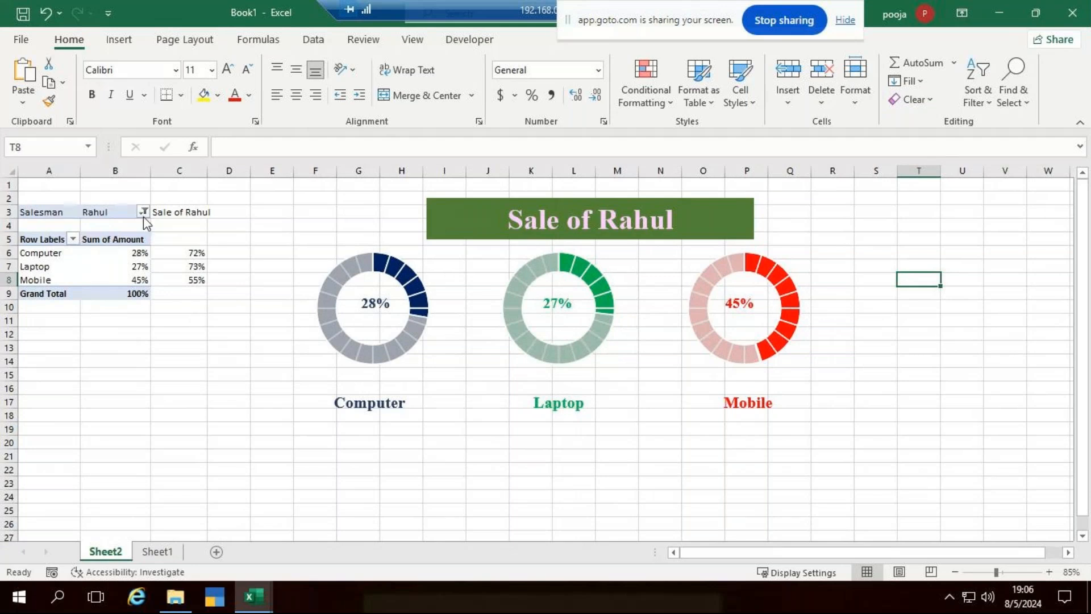
Insert a slicer on the Salesman field from PivotTable Analyze.
{"action": "left_click", "coordinate": [94, 264]}
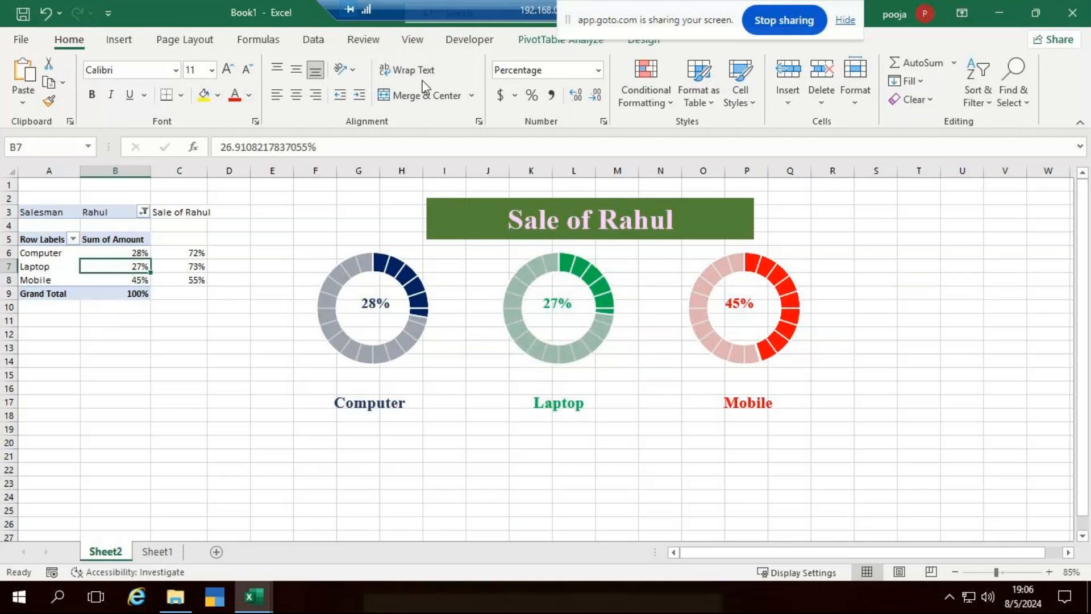
{"action": "left_click", "coordinate": [538, 41]}
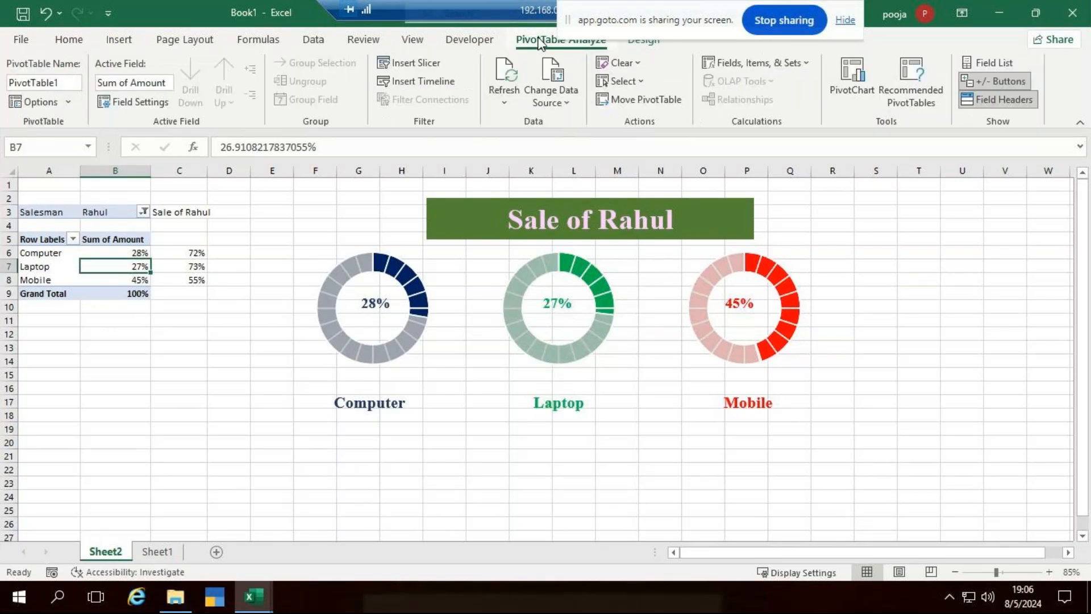
{"action": "left_click", "coordinate": [409, 63]}
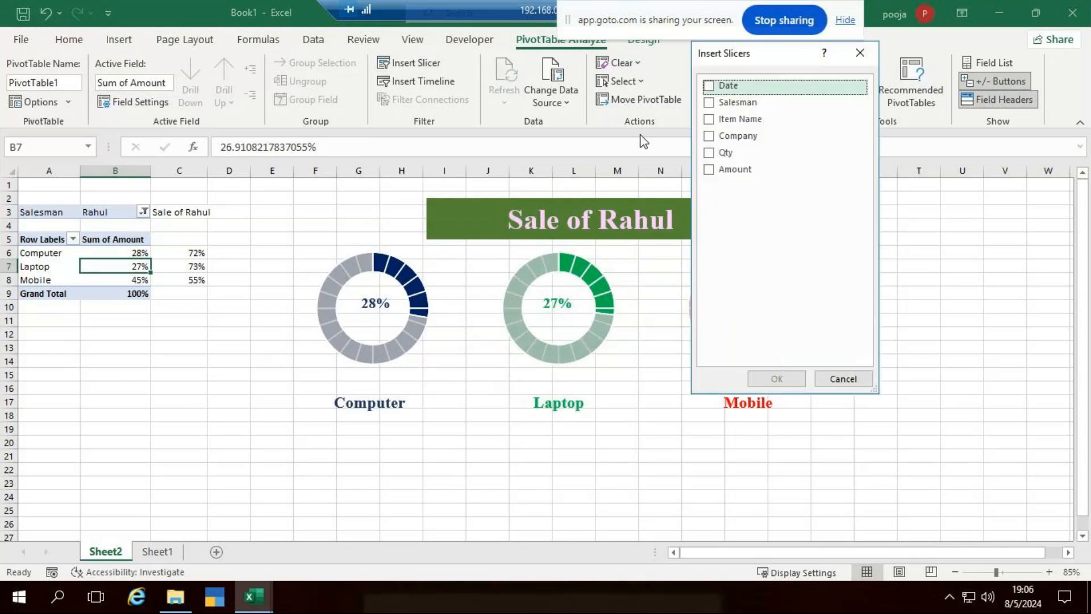
{"action": "left_click", "coordinate": [709, 103]}
{"action": "left_click", "coordinate": [760, 380]}
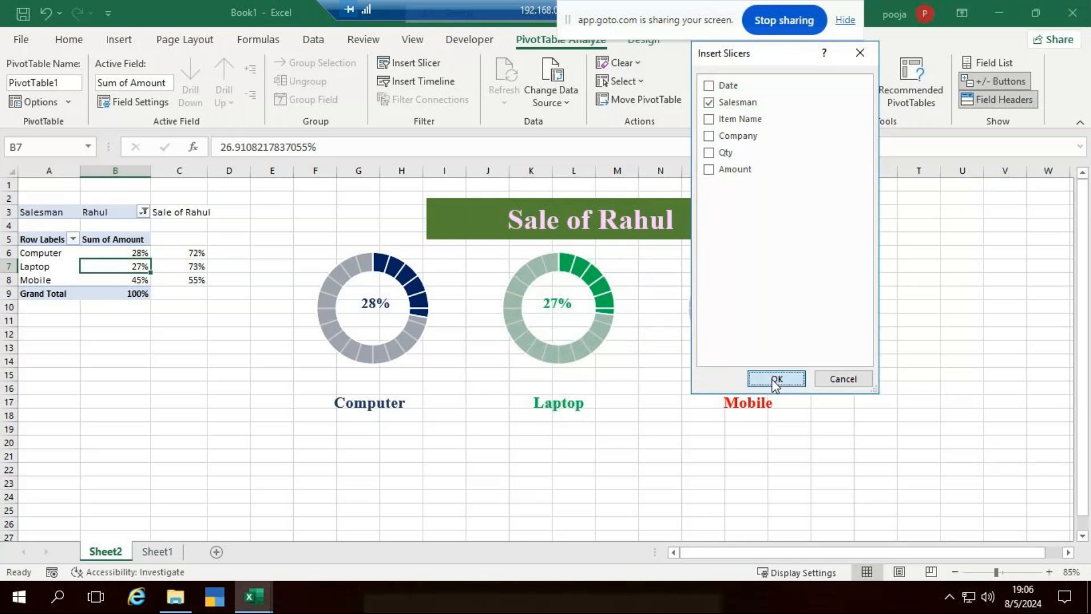
Drag the Salesman slicer below the pivot table, dismissing the Move Here menus.
{"action": "left_click_drag", "start_coordinate": [529, 284], "coordinate": [167, 336]}
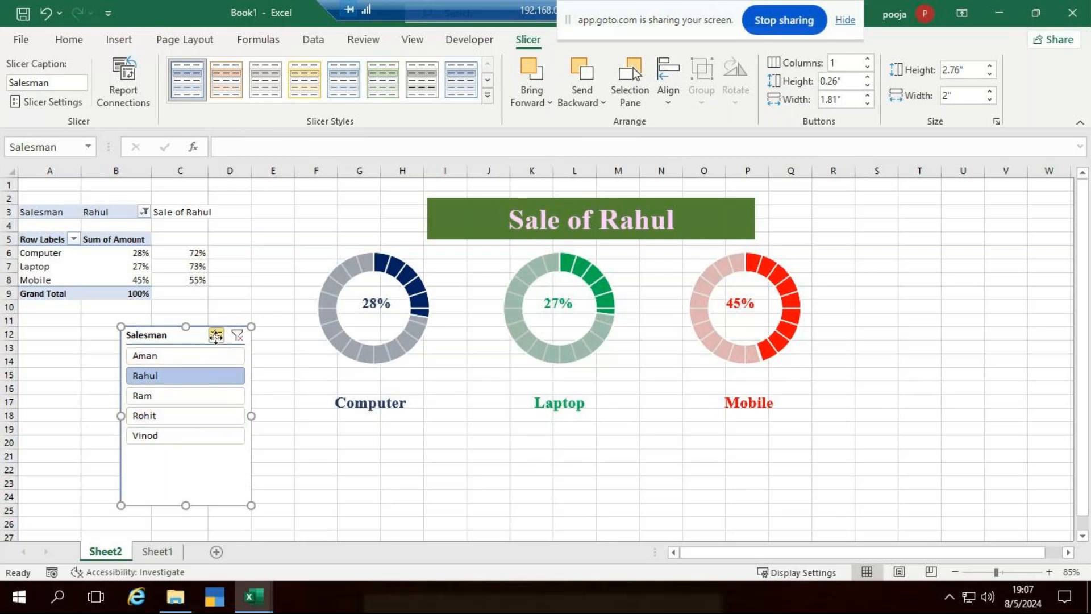
{"action": "right_click", "coordinate": [216, 336]}
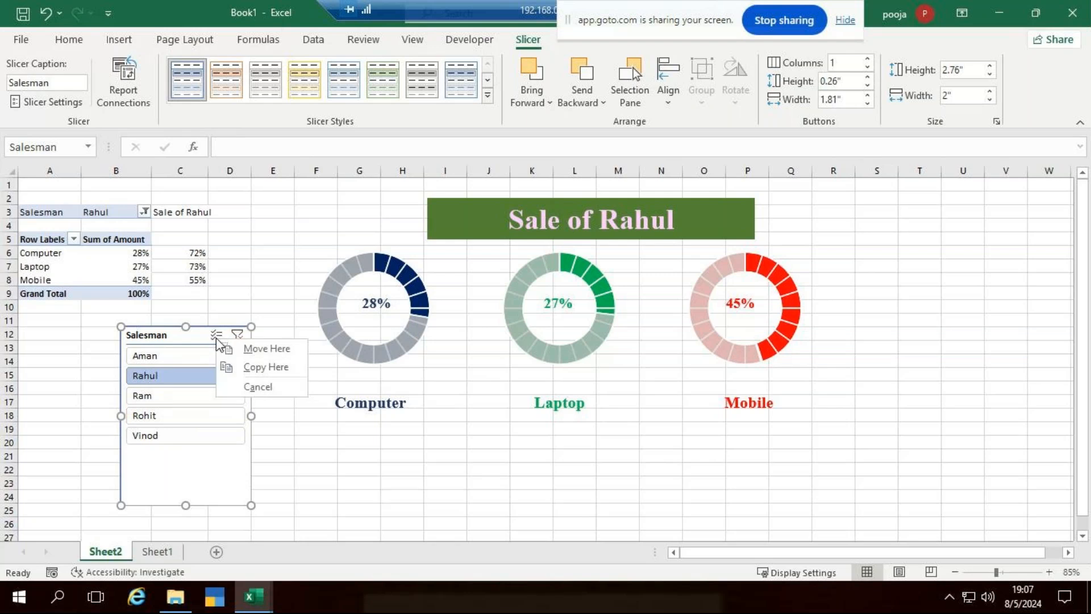
{"action": "left_click", "coordinate": [217, 491]}
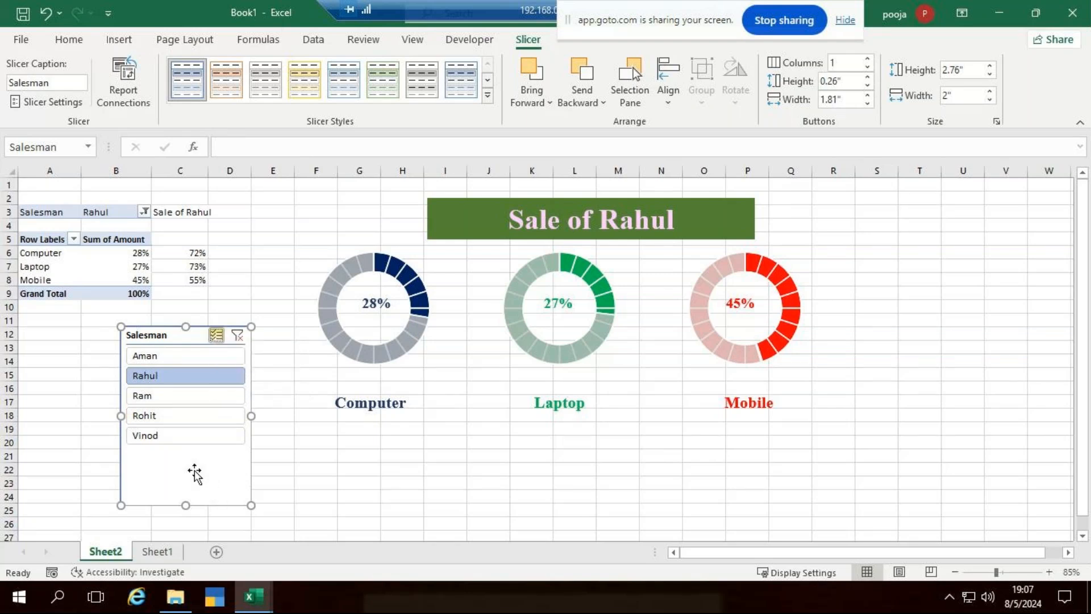
{"action": "right_click", "coordinate": [194, 473]}
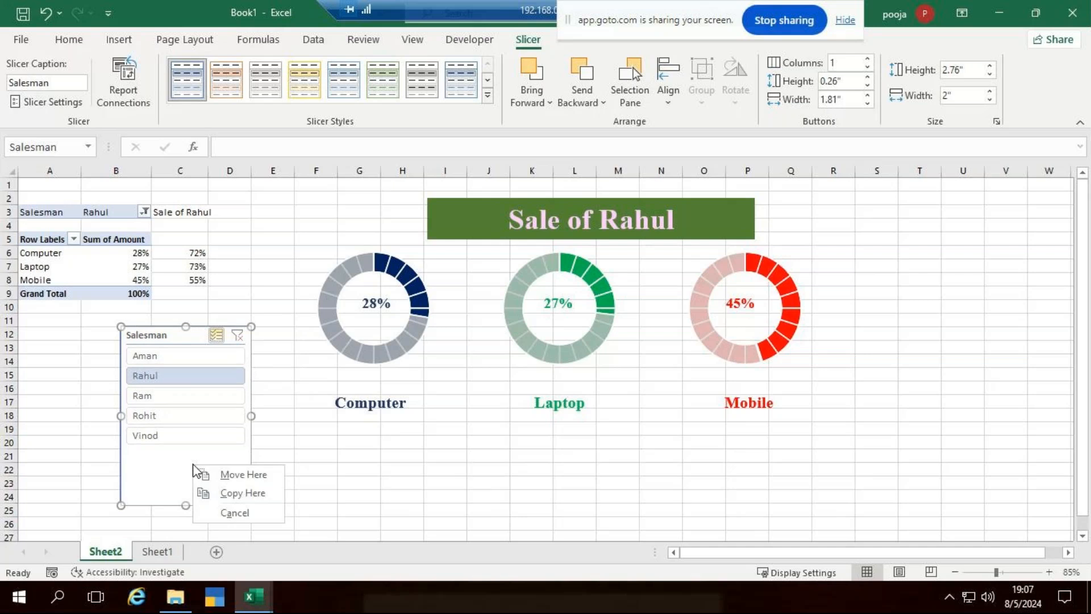
{"action": "left_click", "coordinate": [326, 467]}
{"action": "left_click", "coordinate": [197, 470]}
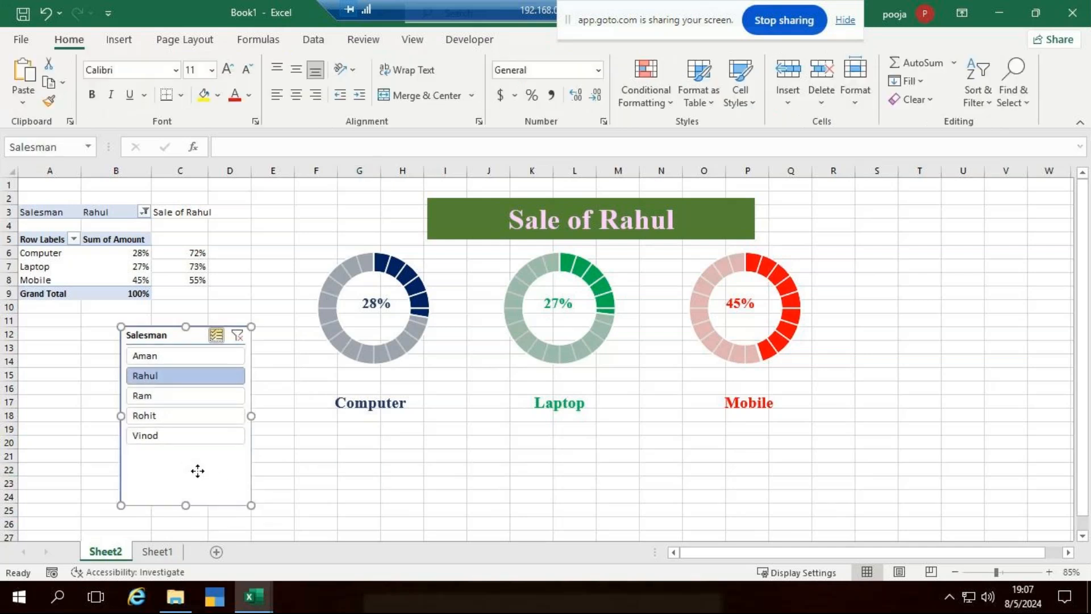
{"action": "right_click", "coordinate": [197, 470]}
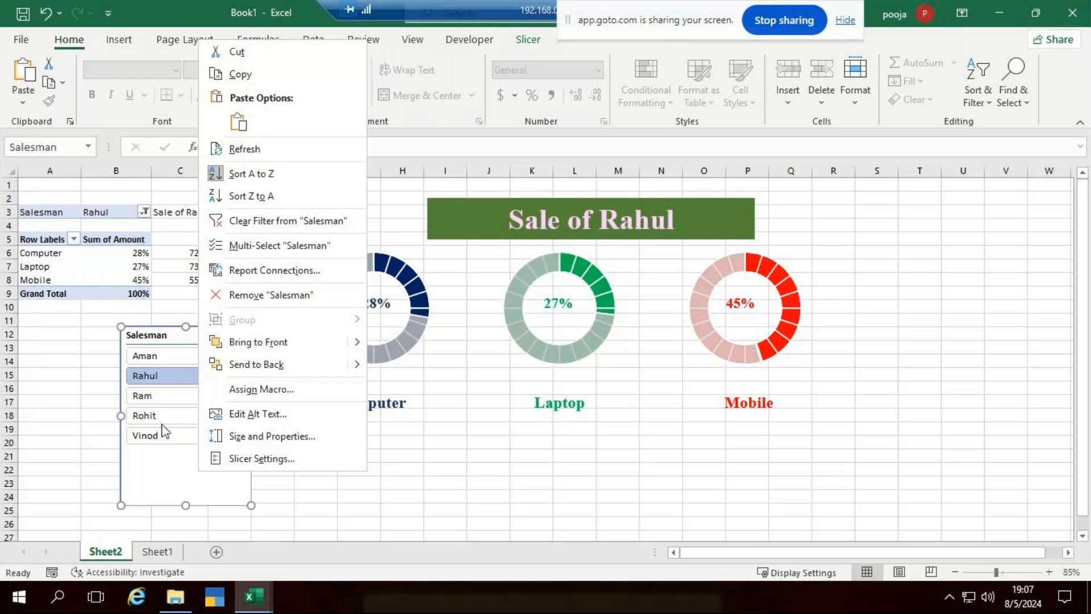
Set the Salesman slicer to 3 columns under Size and Properties' Position and Layout.
{"action": "left_click", "coordinate": [298, 435]}
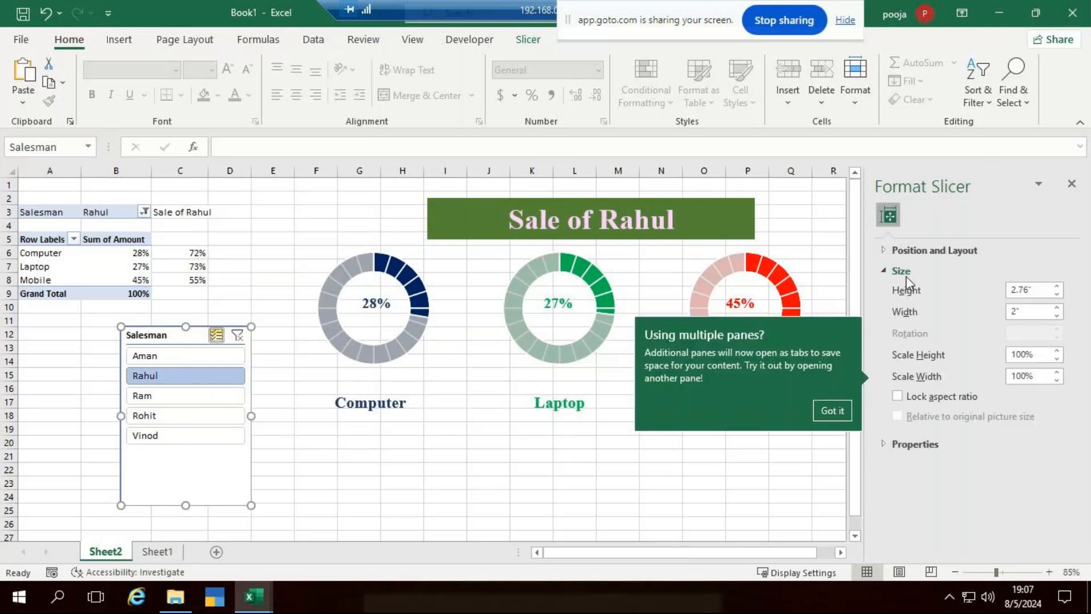
{"action": "left_click", "coordinate": [886, 251]}
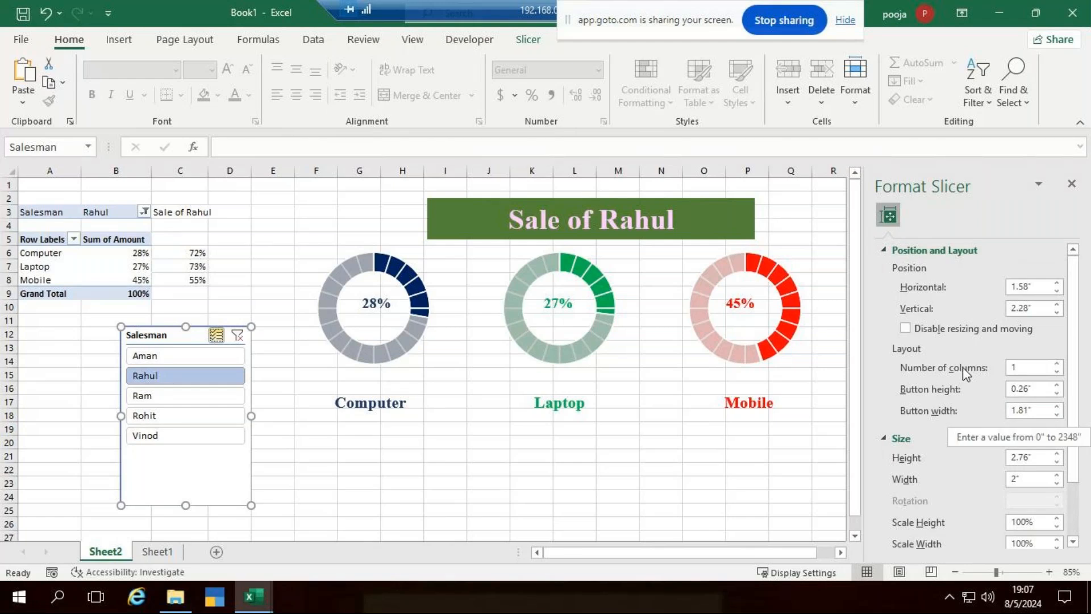
{"action": "left_click", "coordinate": [1057, 364]}
{"action": "left_click", "coordinate": [1057, 365]}
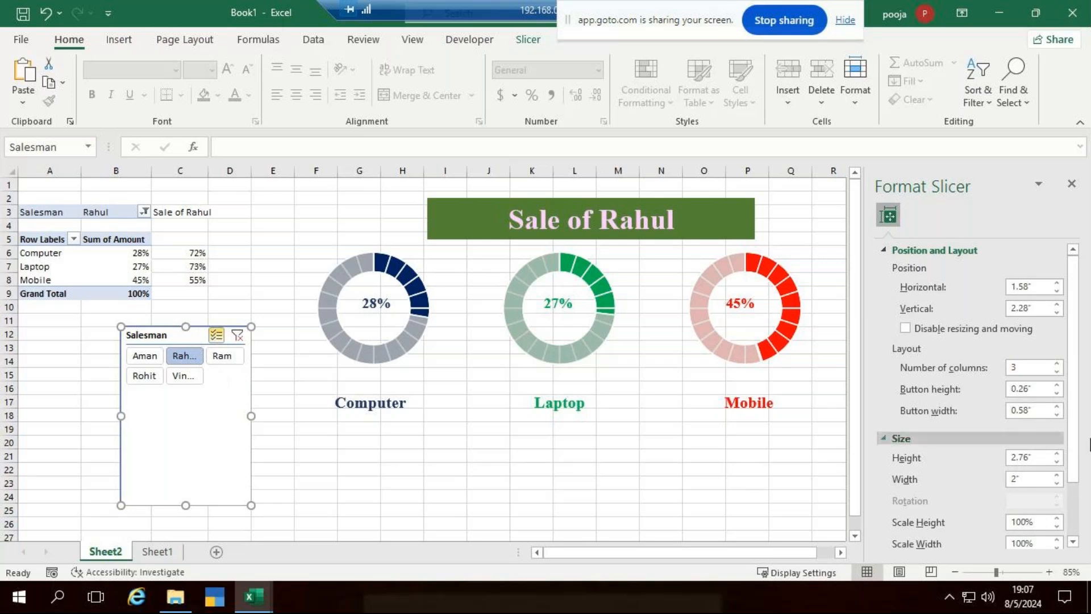
{"action": "left_click", "coordinate": [1057, 371]}
{"action": "left_click", "coordinate": [1057, 371]}
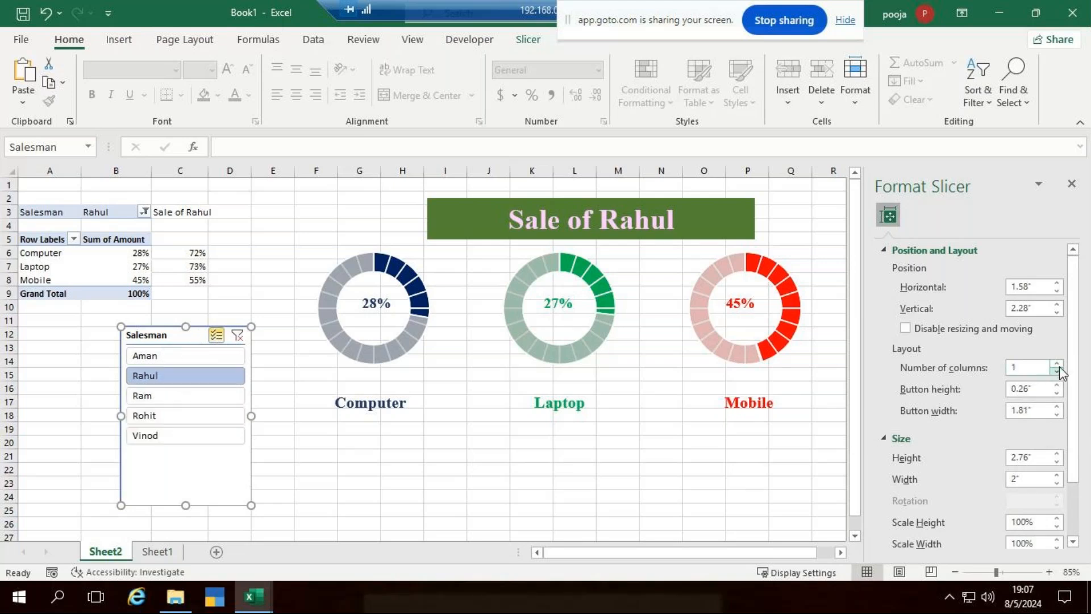
{"action": "left_click", "coordinate": [1058, 365]}
{"action": "left_click", "coordinate": [1058, 364]}
{"action": "left_click", "coordinate": [1071, 187]}
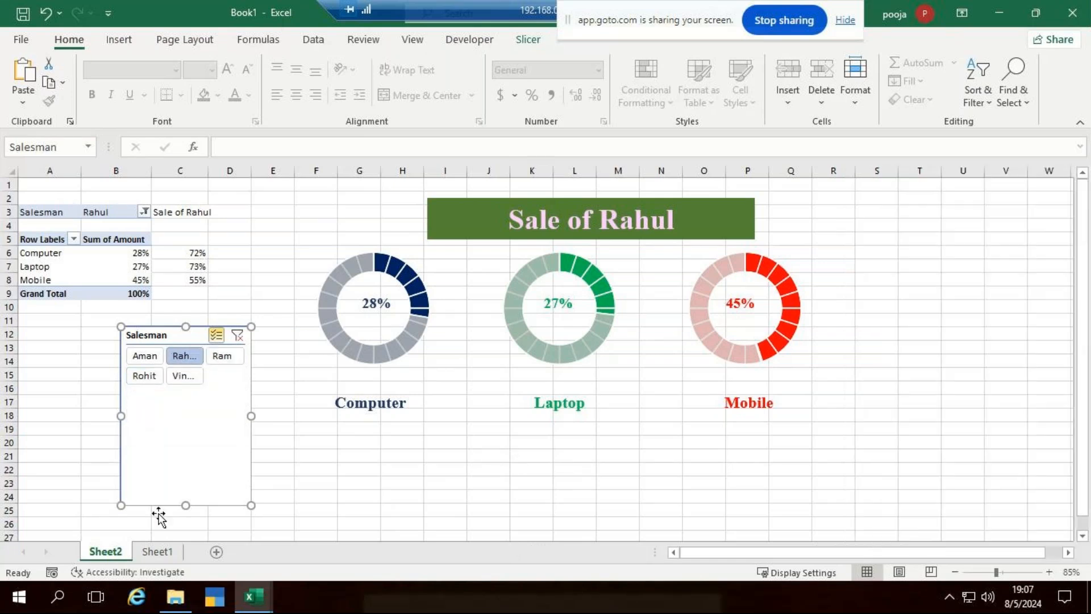
Shorten the slicer, move it under the Computer chart, and widen both sides.
{"action": "left_click_drag", "start_coordinate": [182, 504], "coordinate": [202, 405]}
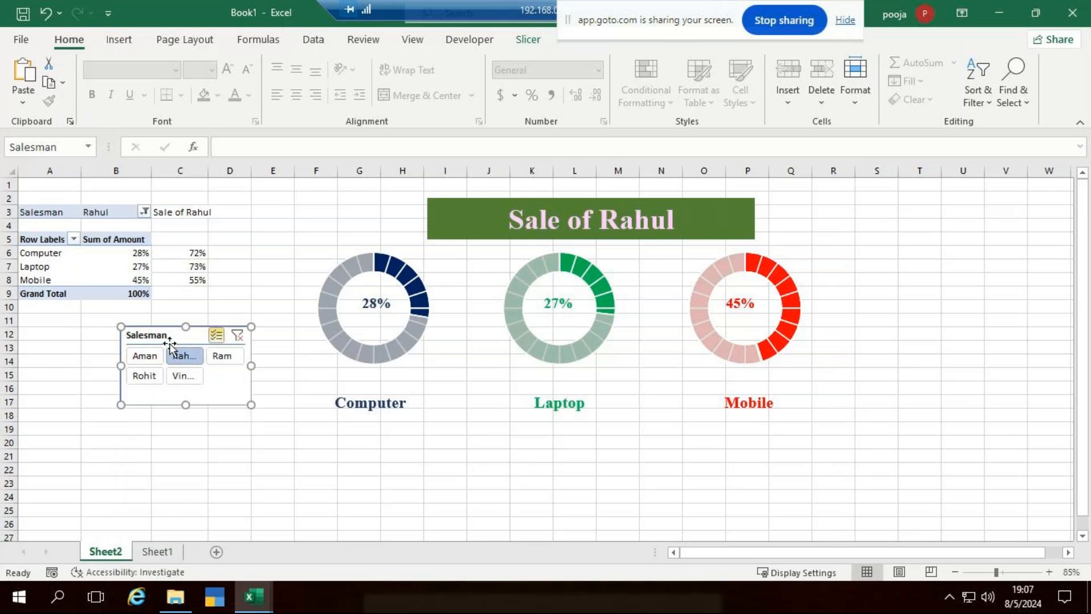
{"action": "left_click_drag", "start_coordinate": [169, 344], "coordinate": [388, 464]}
{"action": "left_click_drag", "start_coordinate": [336, 490], "coordinate": [307, 490]}
{"action": "left_click_drag", "start_coordinate": [471, 484], "coordinate": [518, 486]}
{"action": "left_click_drag", "start_coordinate": [411, 519], "coordinate": [406, 470]}
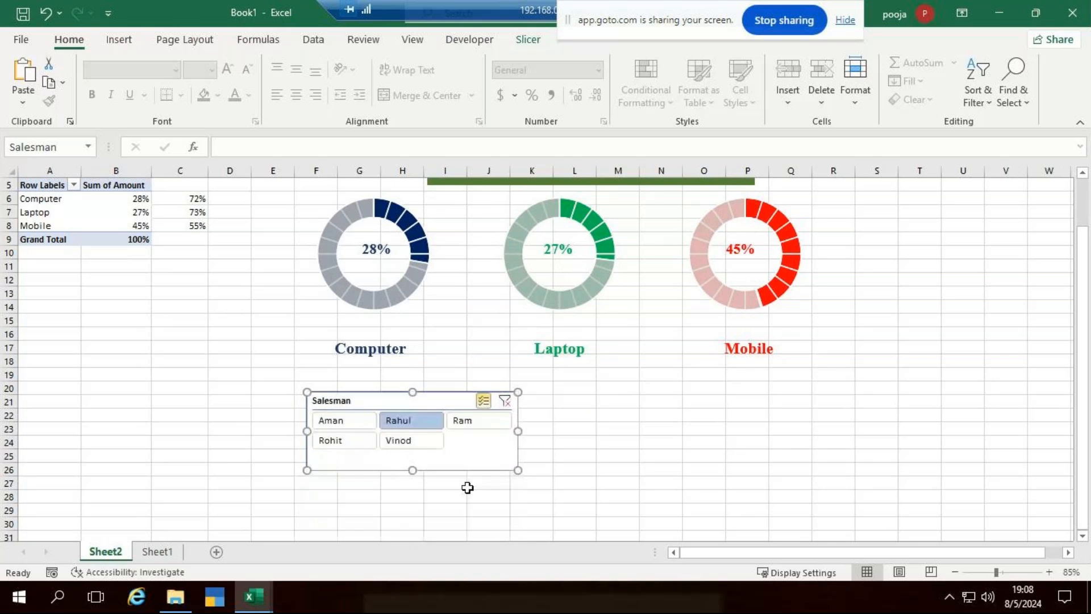
{"action": "left_click_drag", "start_coordinate": [1072, 372], "coordinate": [1072, 328]}
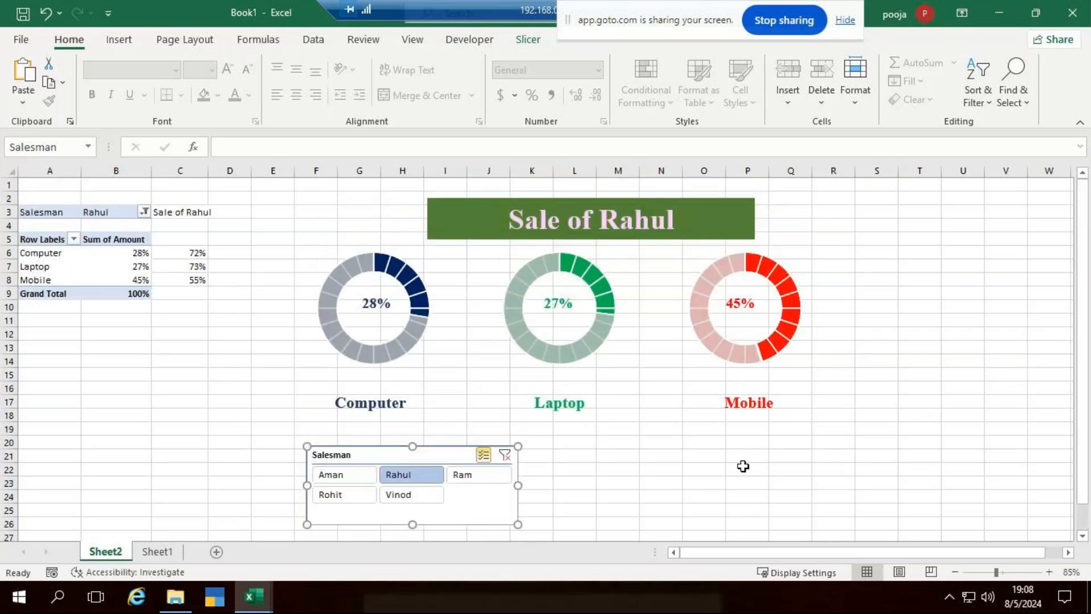
Try filtering to Vinod via slicer and pivot filter, add Rohit, then clear the Salesman filter.
{"action": "left_click", "coordinate": [791, 533]}
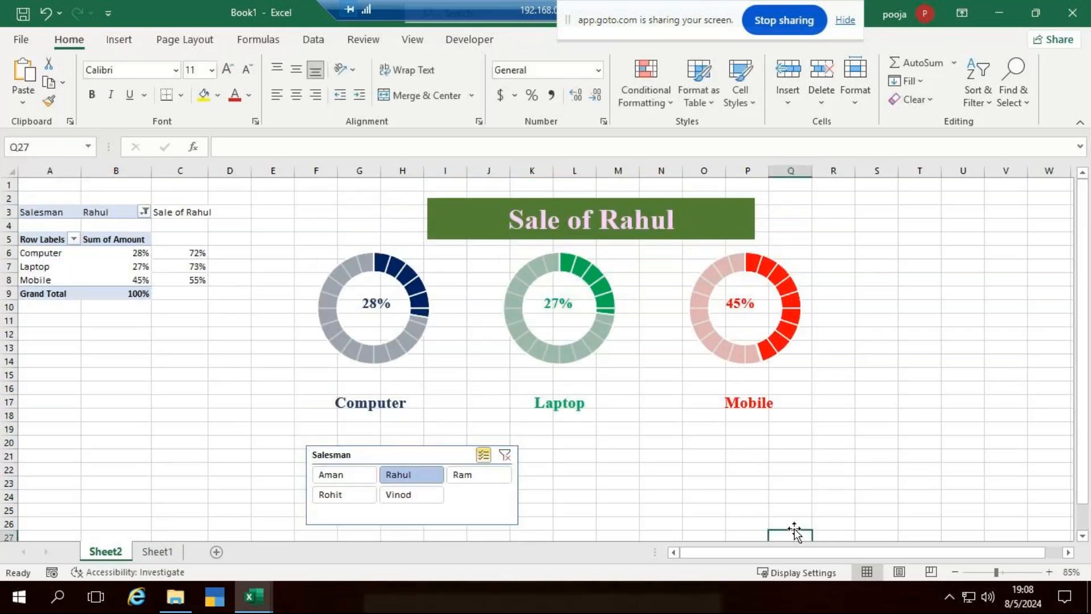
{"action": "left_click", "coordinate": [412, 496]}
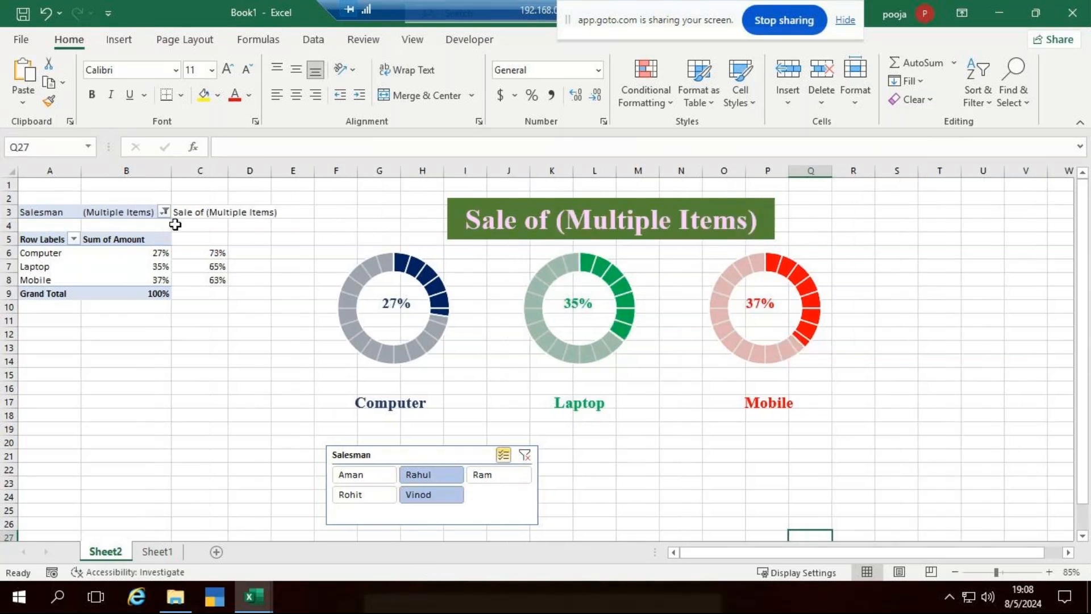
{"action": "left_click", "coordinate": [164, 211]}
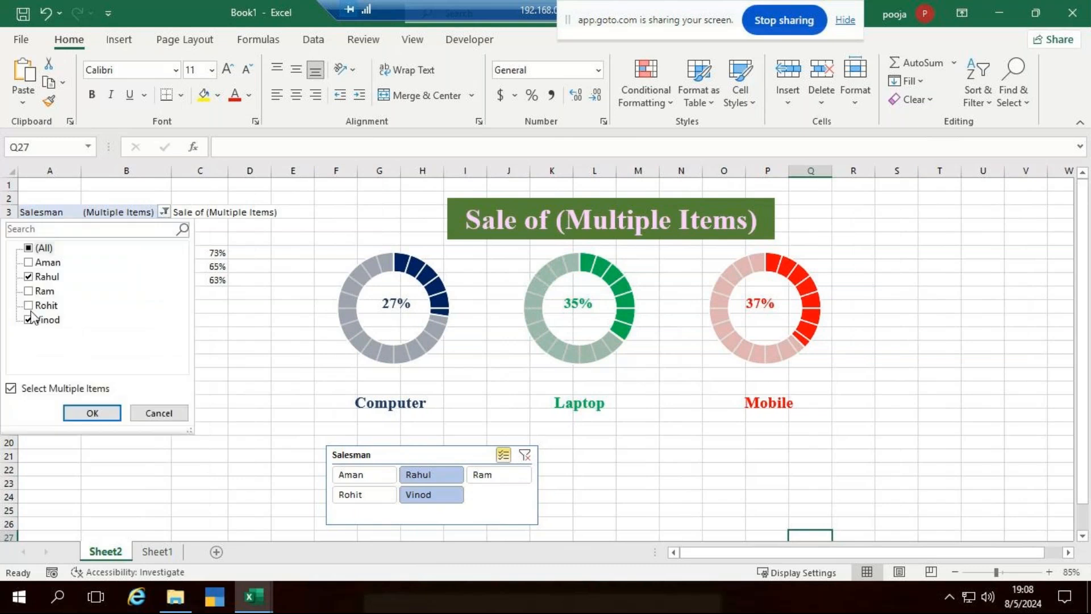
{"action": "left_click", "coordinate": [11, 389]}
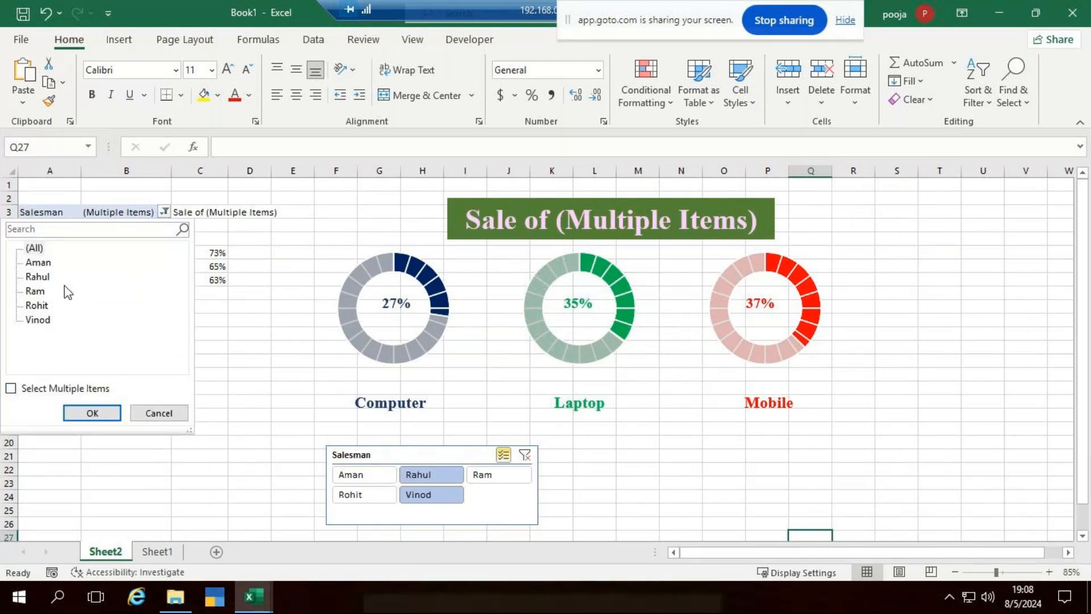
{"action": "left_click", "coordinate": [39, 319]}
{"action": "left_click", "coordinate": [92, 413]}
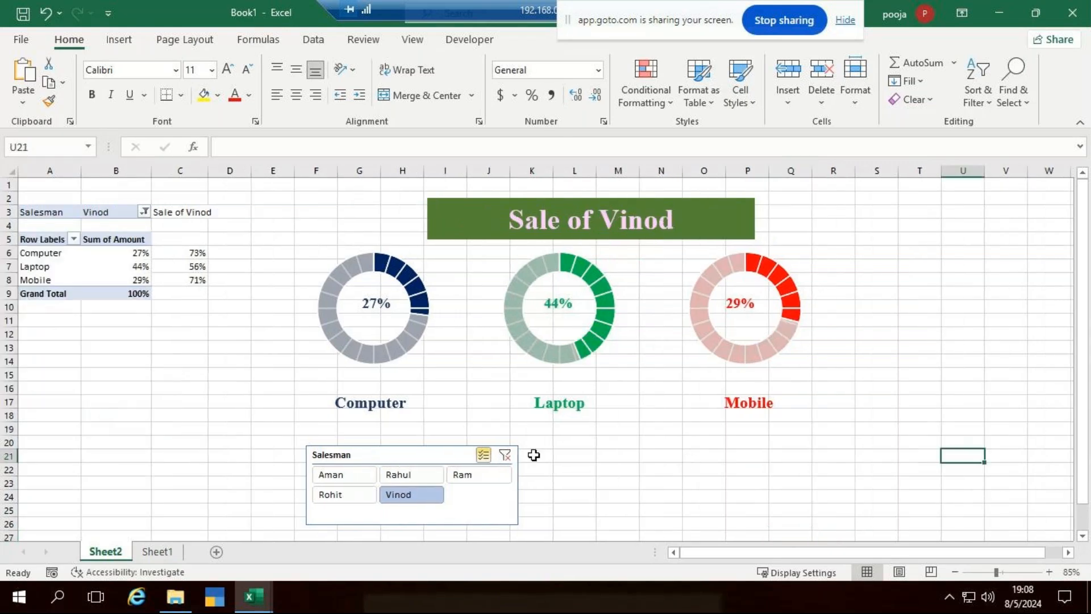
{"action": "left_click", "coordinate": [324, 494]}
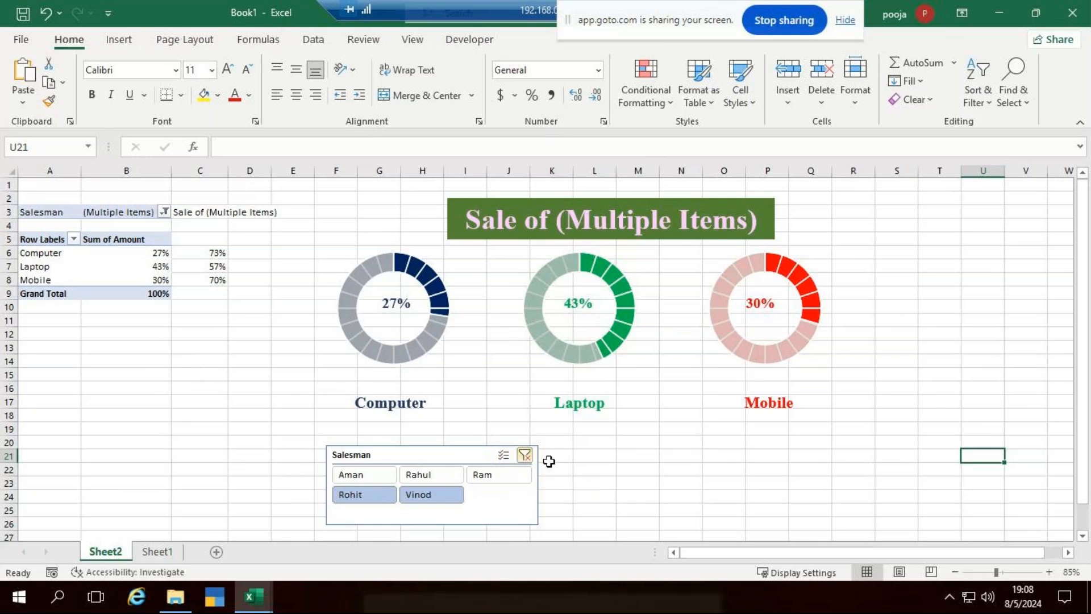
{"action": "left_click", "coordinate": [525, 455]}
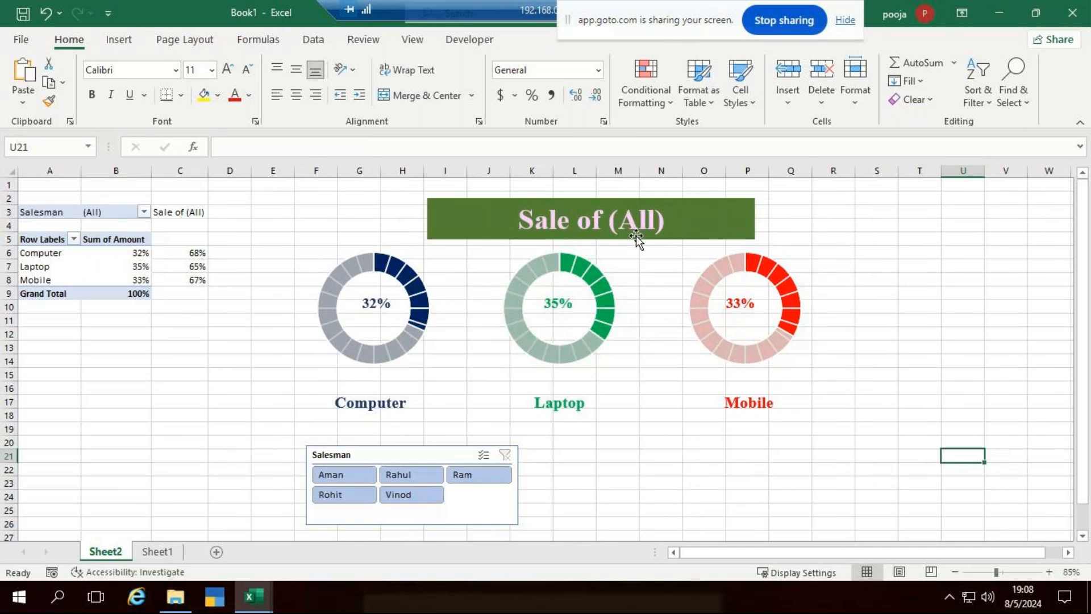
Cycle the slicer through Aman, Ram, Rohit and Rahul, end on Vinod, and open Sheet1.
{"action": "left_click", "coordinate": [414, 497]}
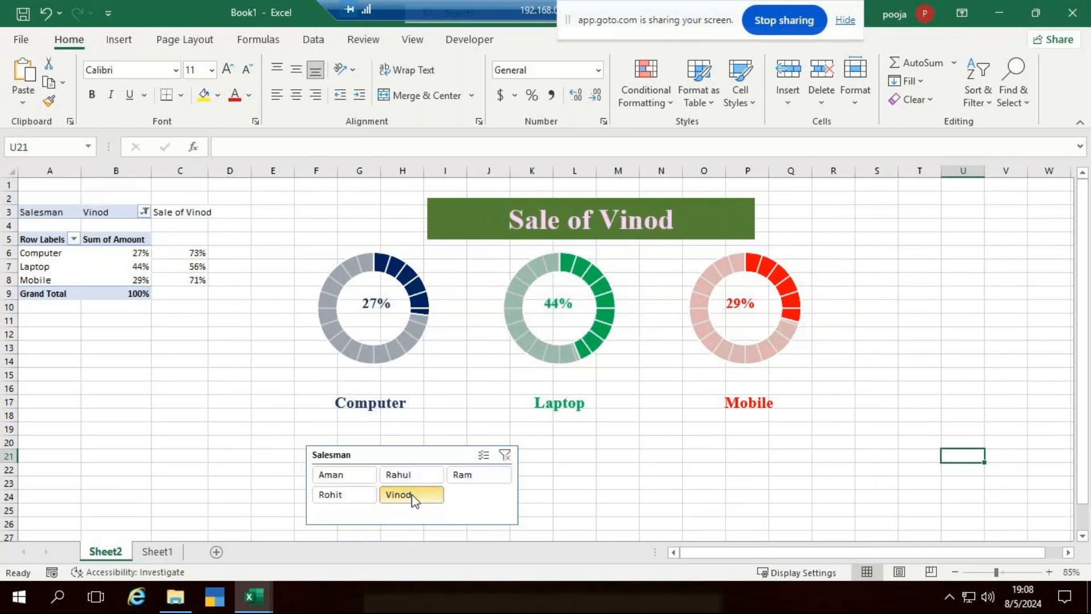
{"action": "left_click", "coordinate": [344, 473]}
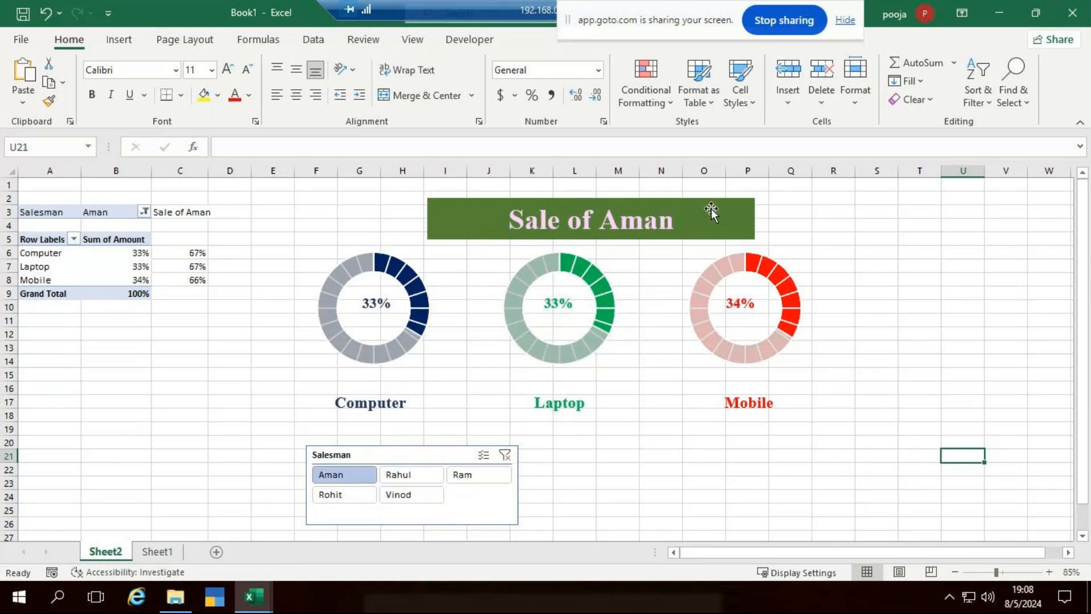
{"action": "left_click", "coordinate": [459, 474]}
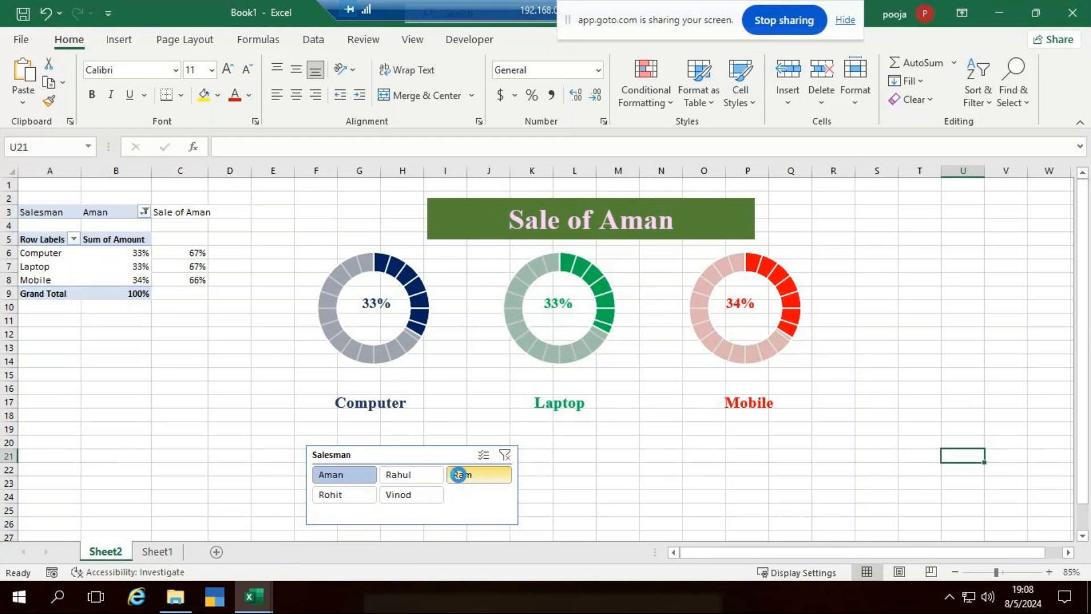
{"action": "left_click", "coordinate": [344, 494]}
{"action": "left_click", "coordinate": [411, 474]}
{"action": "left_click", "coordinate": [411, 494]}
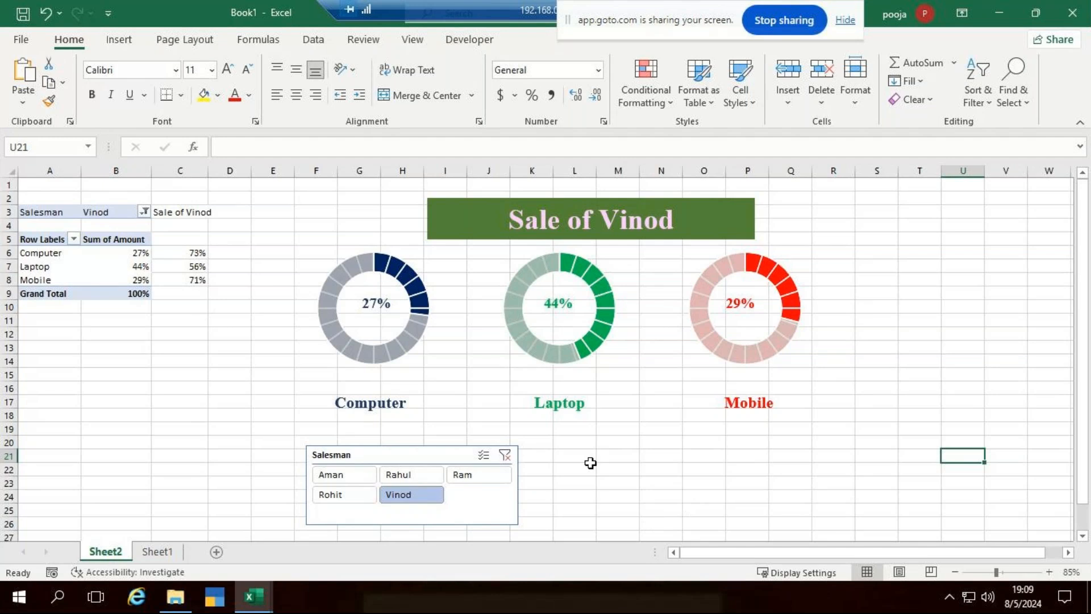
{"action": "left_click", "coordinate": [155, 551]}
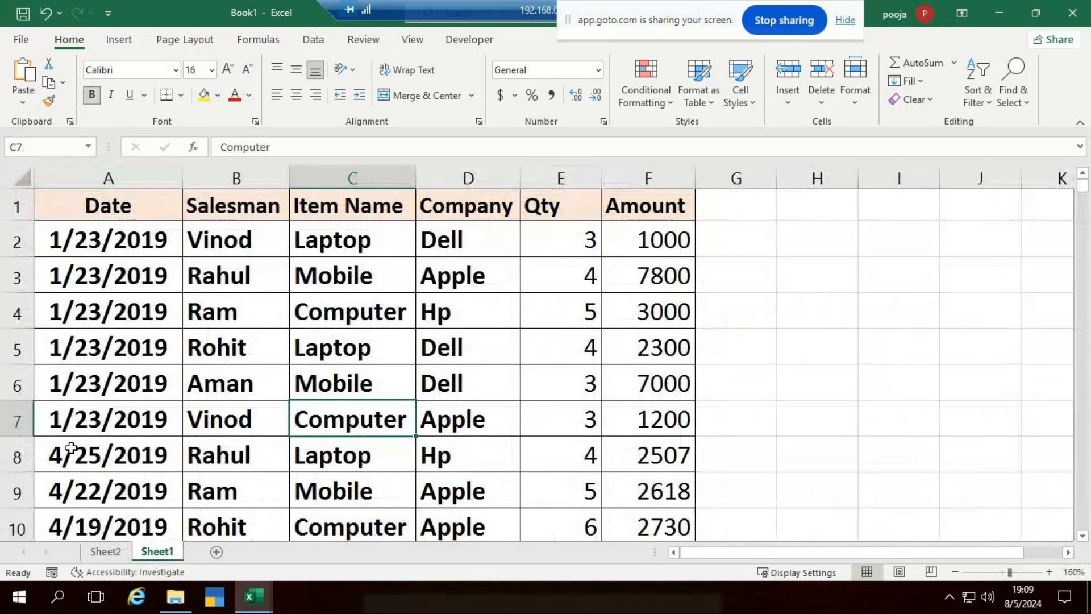
Insert a Date timeline from Sheet2's pivot table and drag it below the Laptop chart.
{"action": "left_click", "coordinate": [108, 551]}
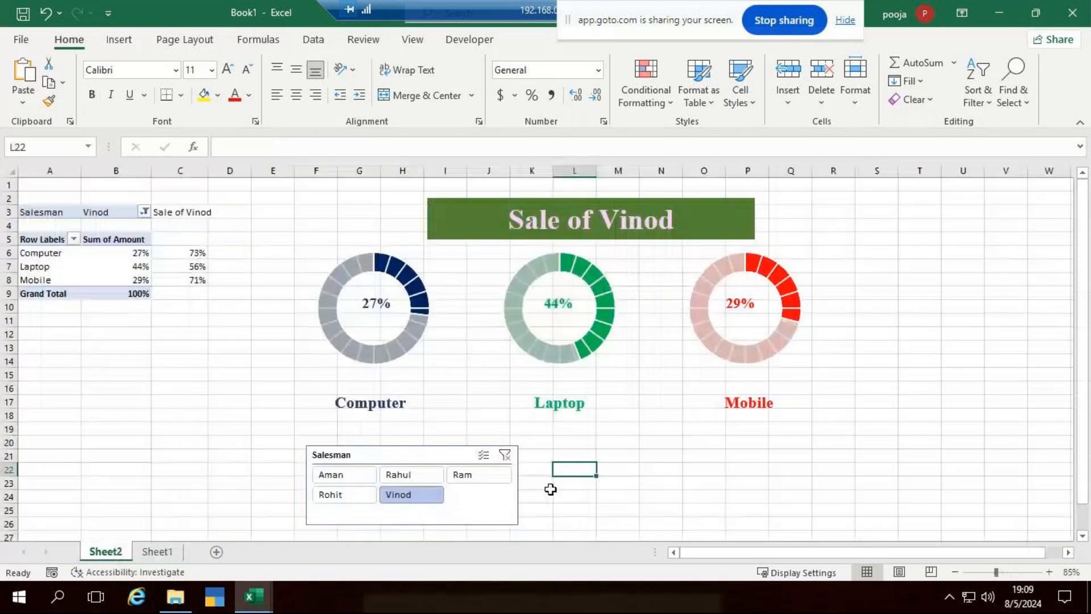
{"action": "left_click", "coordinate": [584, 456]}
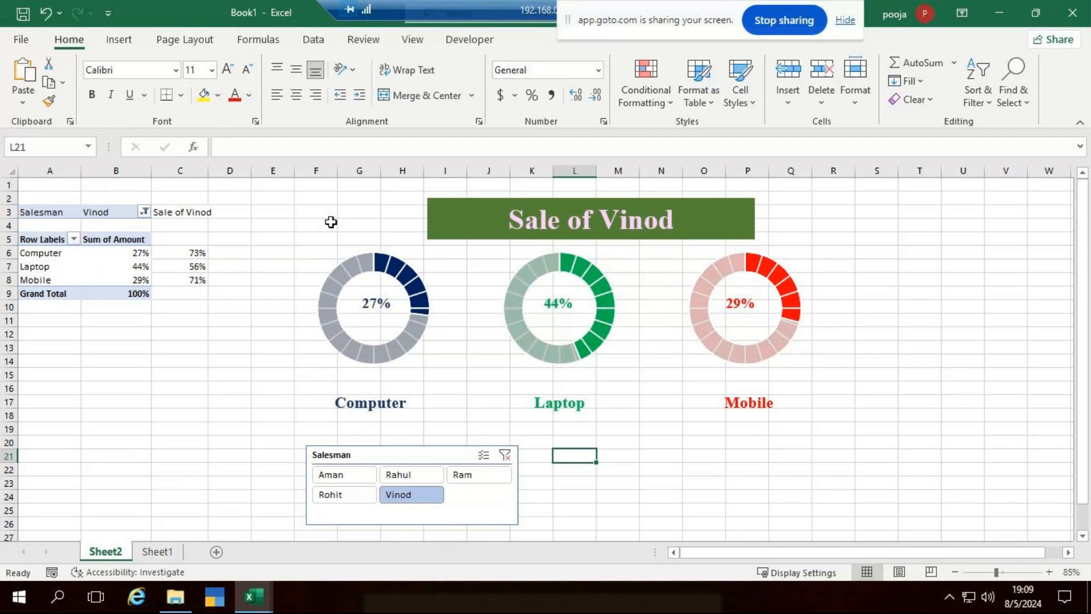
{"action": "left_click", "coordinate": [135, 267]}
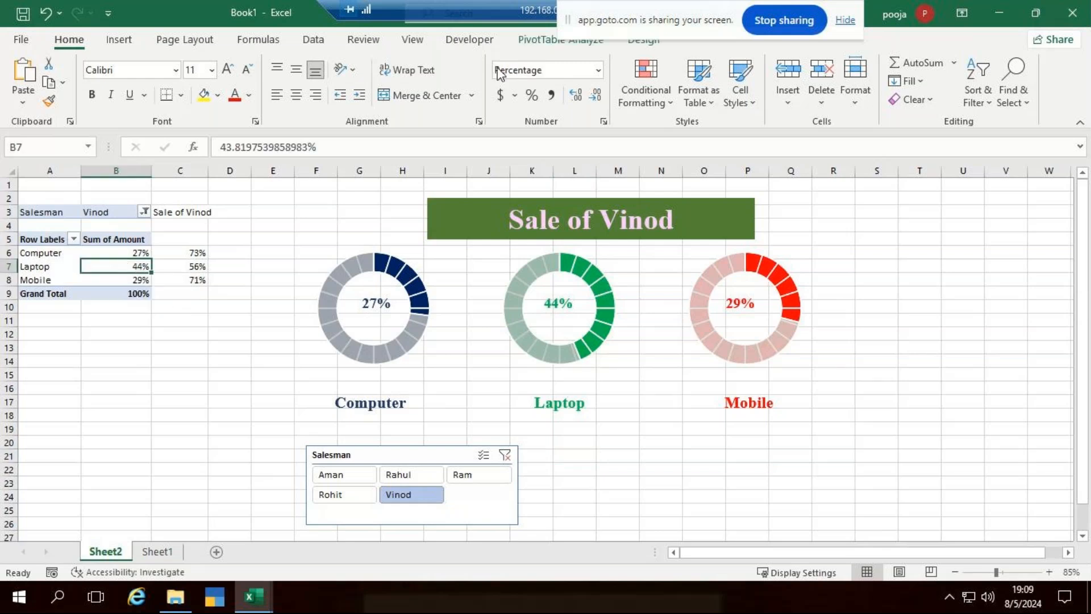
{"action": "left_click", "coordinate": [527, 44]}
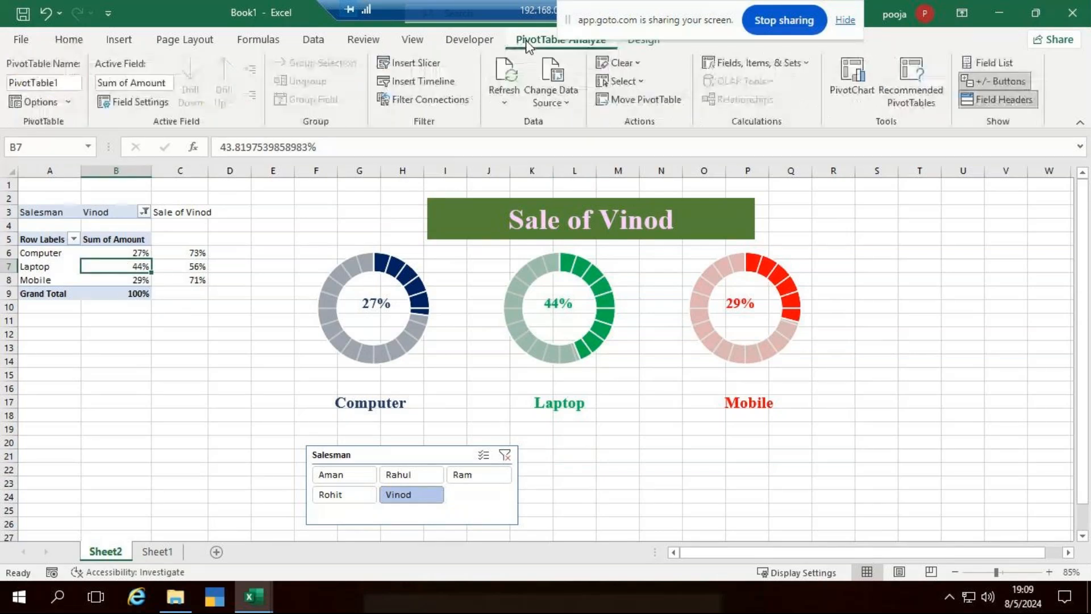
{"action": "left_click", "coordinate": [403, 84]}
{"action": "left_click", "coordinate": [708, 145]}
{"action": "left_click", "coordinate": [777, 319]}
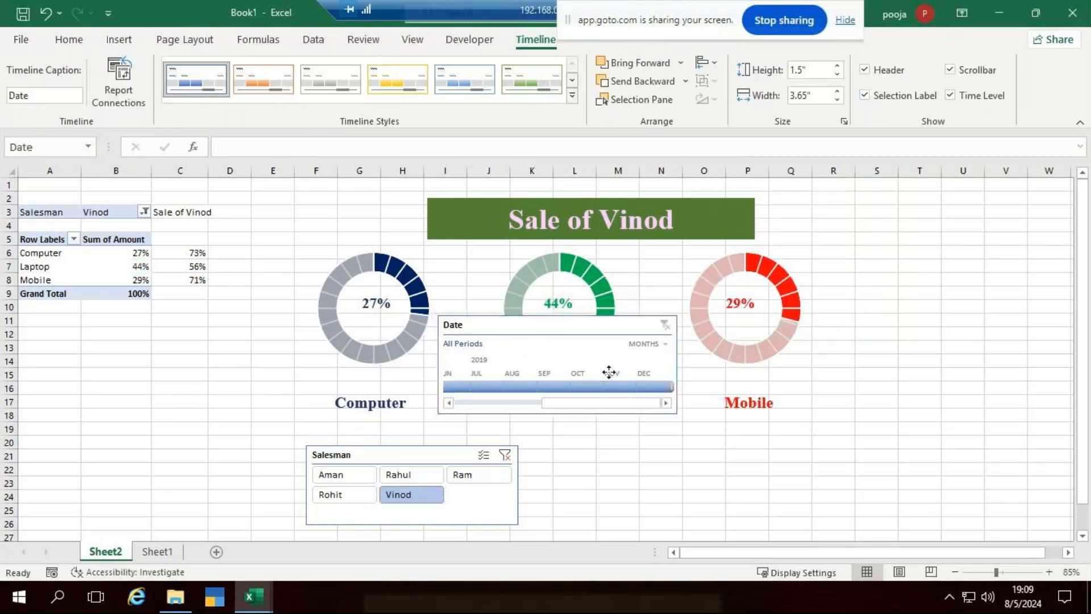
{"action": "left_click_drag", "start_coordinate": [609, 371], "coordinate": [628, 441]}
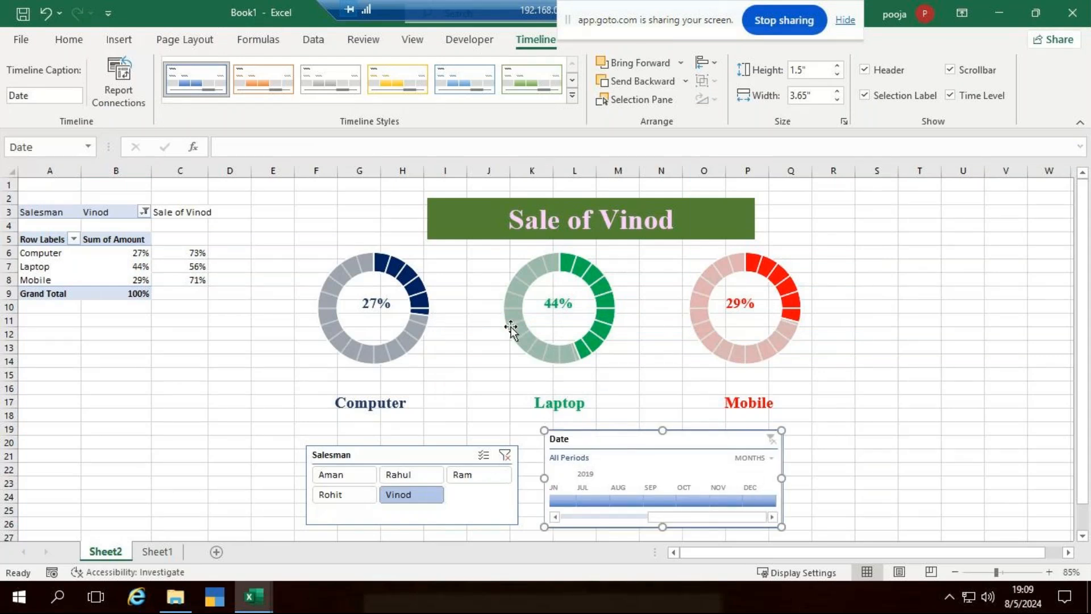
Try monthly timeline filters, July, October, December, then January through April 2019.
{"action": "left_click", "coordinate": [593, 500]}
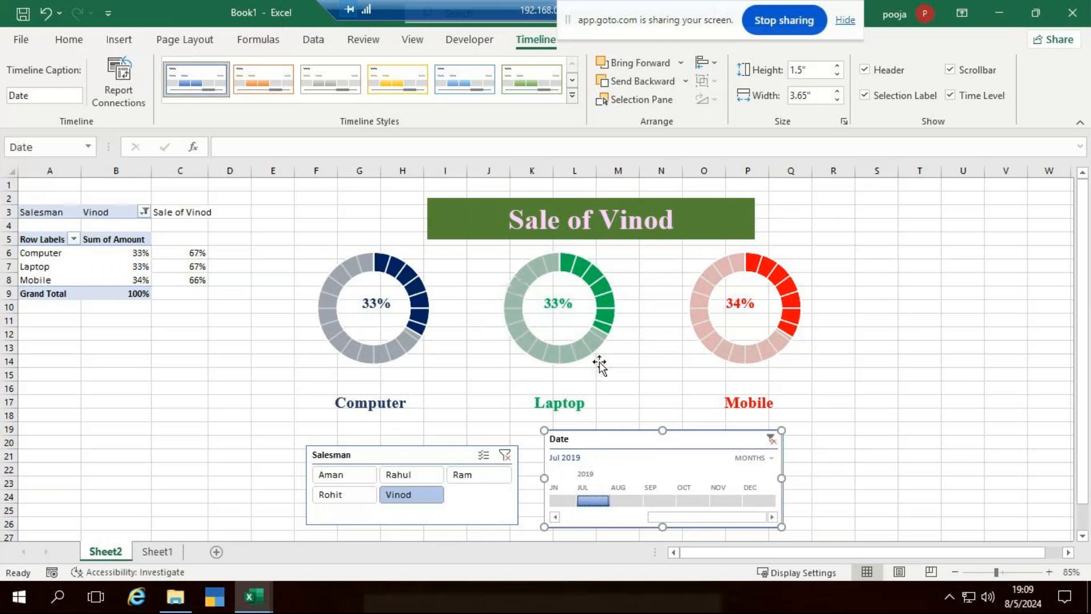
{"action": "left_click", "coordinate": [702, 501]}
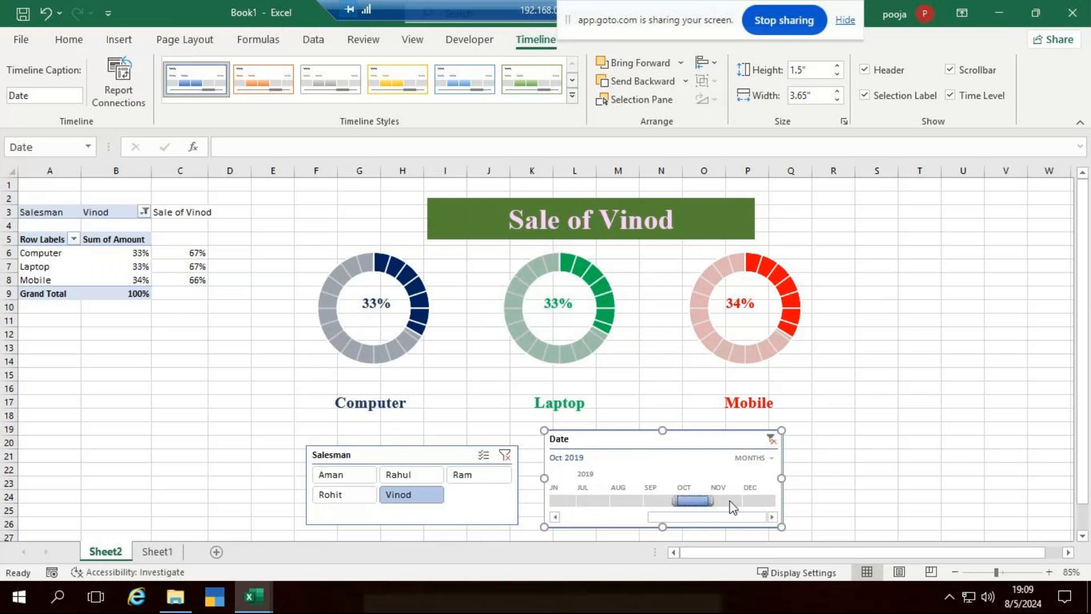
{"action": "left_click", "coordinate": [753, 502]}
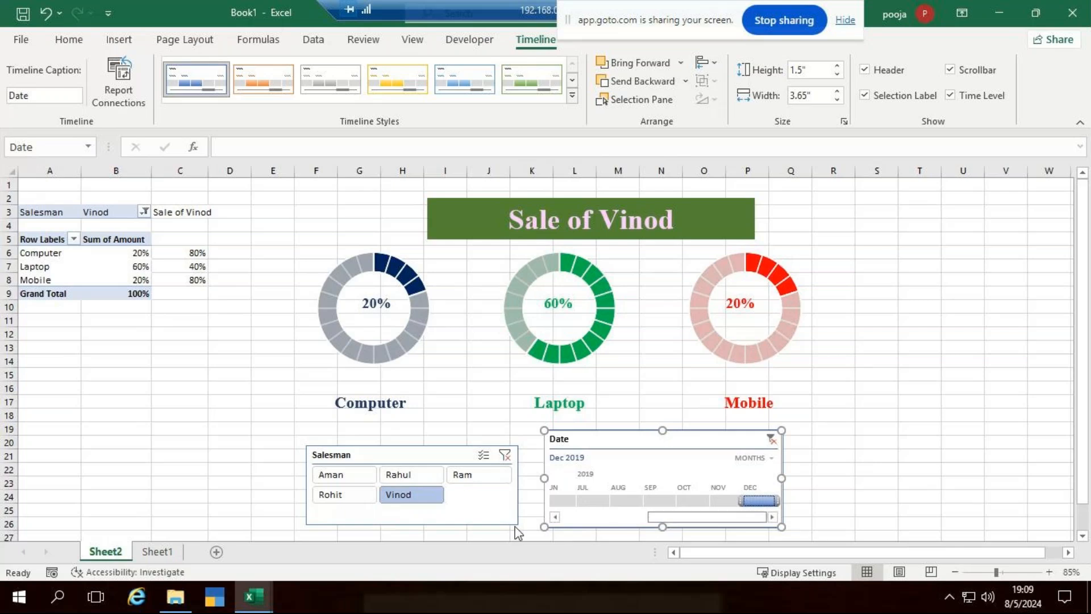
{"action": "left_click_drag", "start_coordinate": [664, 518], "coordinate": [519, 529]}
{"action": "left_click", "coordinate": [566, 501]}
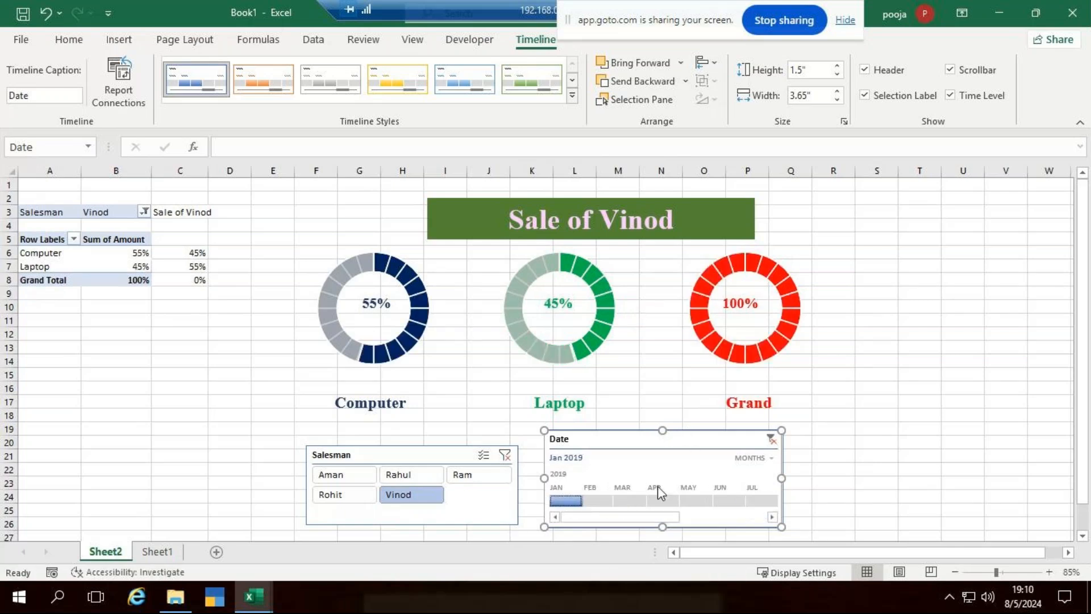
{"action": "left_click", "coordinate": [608, 500]}
{"action": "left_click", "coordinate": [642, 502]}
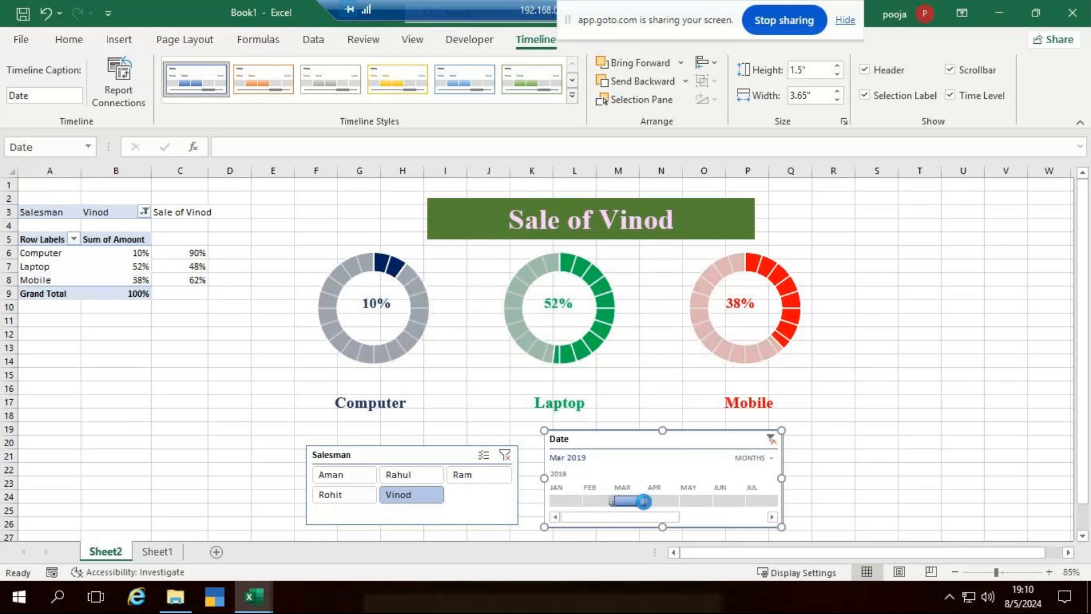
{"action": "left_click", "coordinate": [665, 504]}
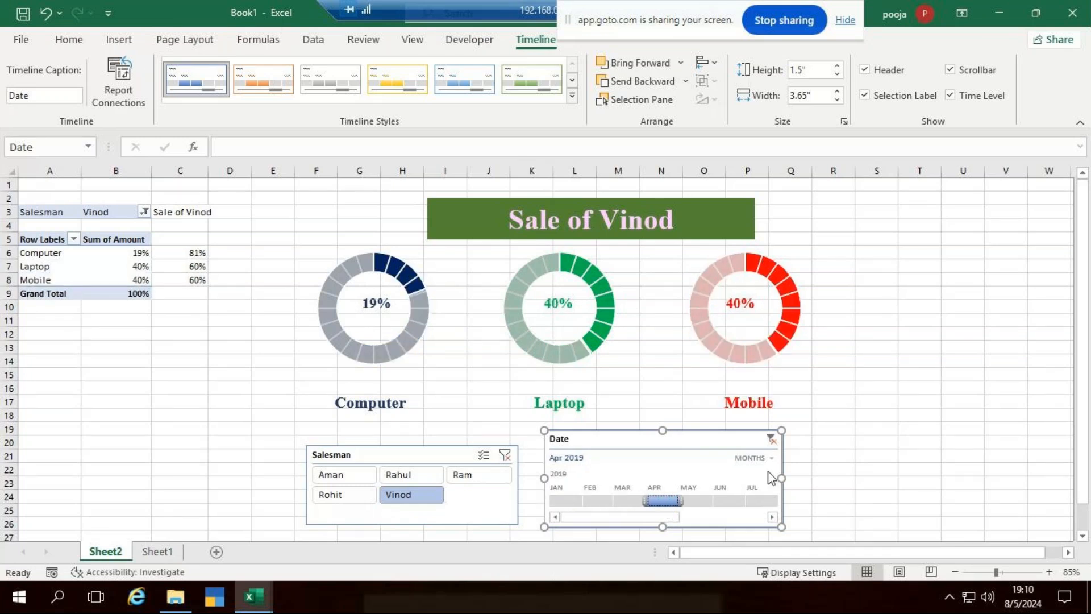
Switch the timeline to quarters, filter to Q1 2019, and select Rahul in the slicer.
{"action": "left_click", "coordinate": [770, 459]}
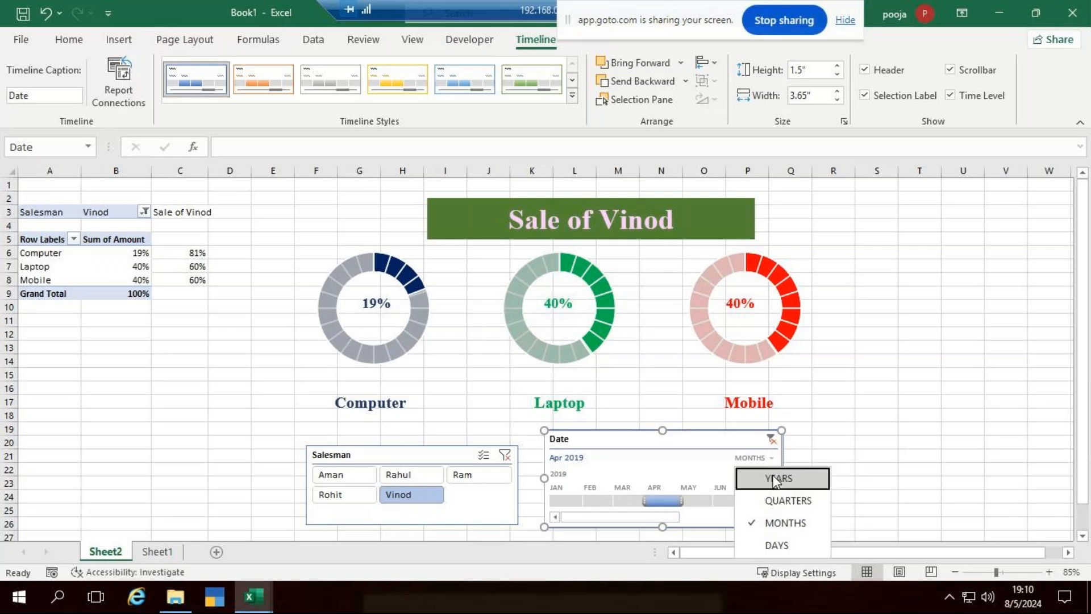
{"action": "left_click", "coordinate": [776, 501]}
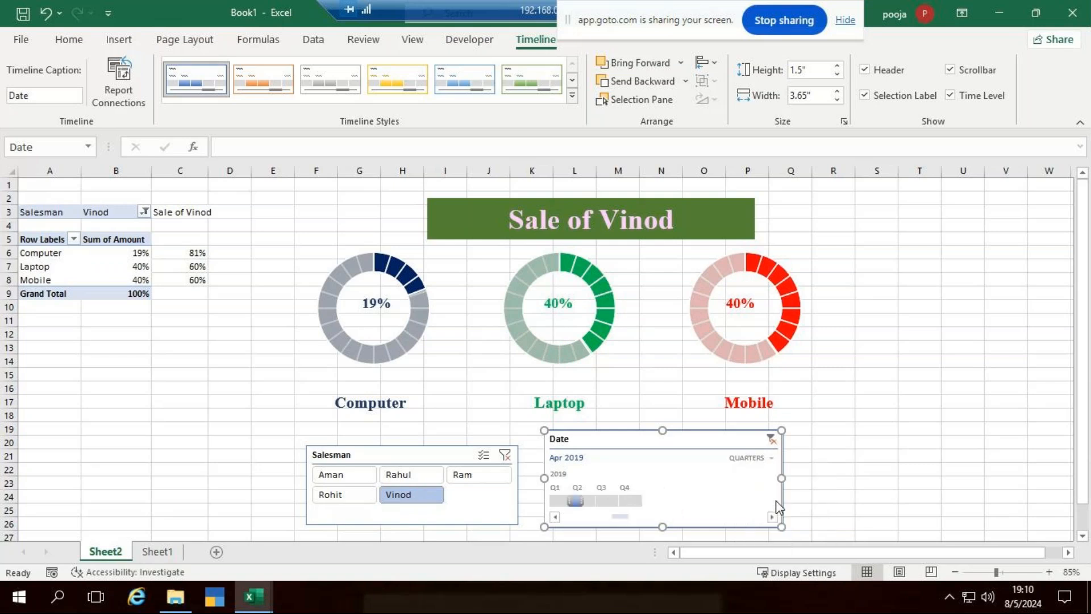
{"action": "left_click", "coordinate": [630, 500]}
{"action": "left_click", "coordinate": [561, 500]}
{"action": "left_click", "coordinate": [407, 480]}
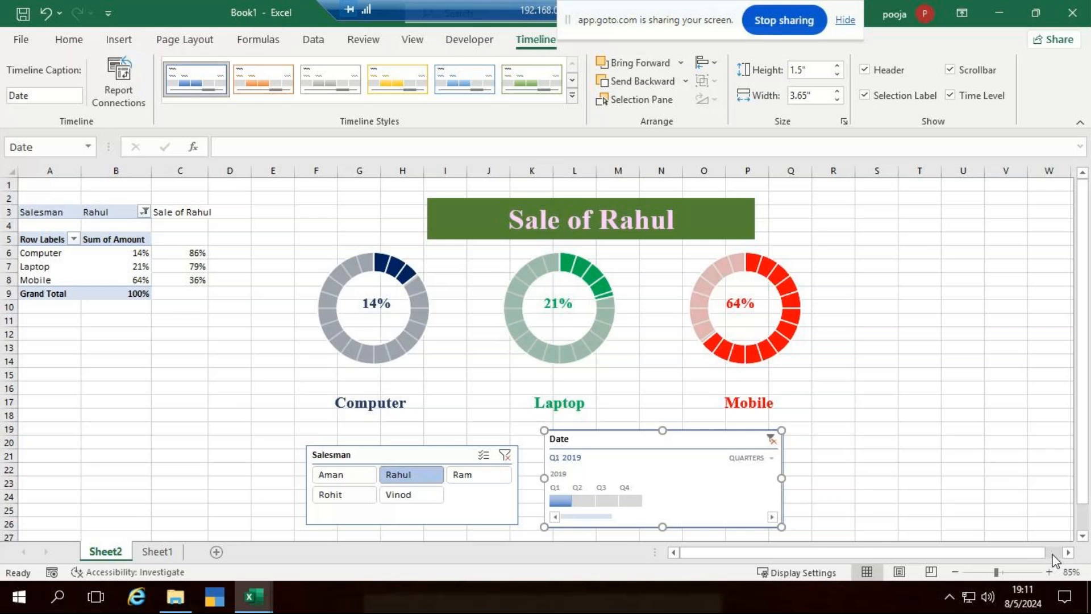
Switch to Sheet1 to show the 2019 sales data table.
{"action": "left_click", "coordinate": [154, 555]}
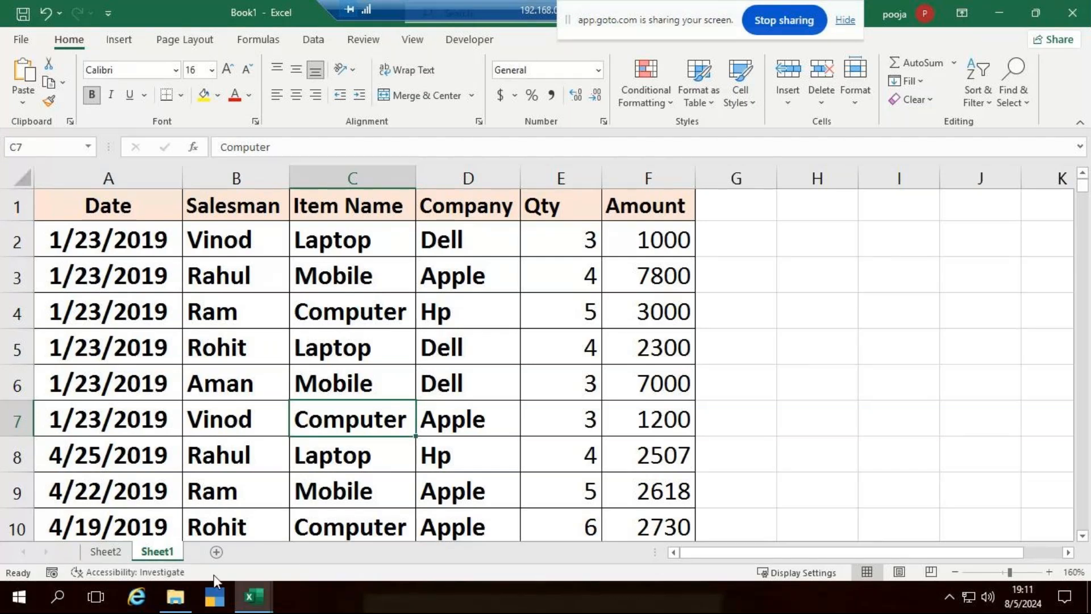
Add a new blank worksheet to the workbook.
{"action": "left_click", "coordinate": [216, 551]}
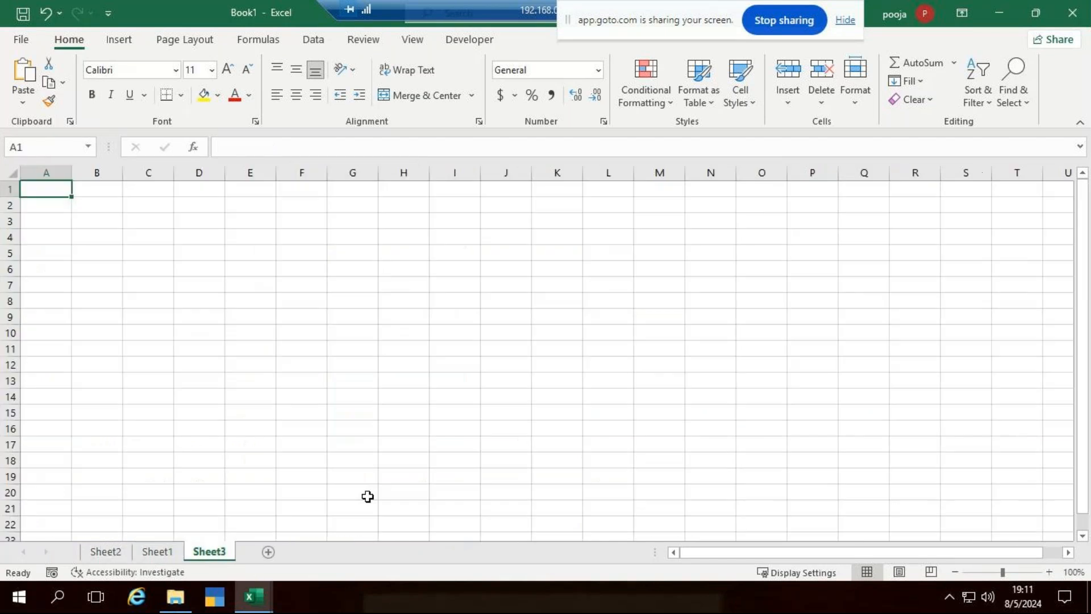
{"action": "scroll", "coordinate": [382, 396], "scroll_direction": "up", "scroll_amount": 10}
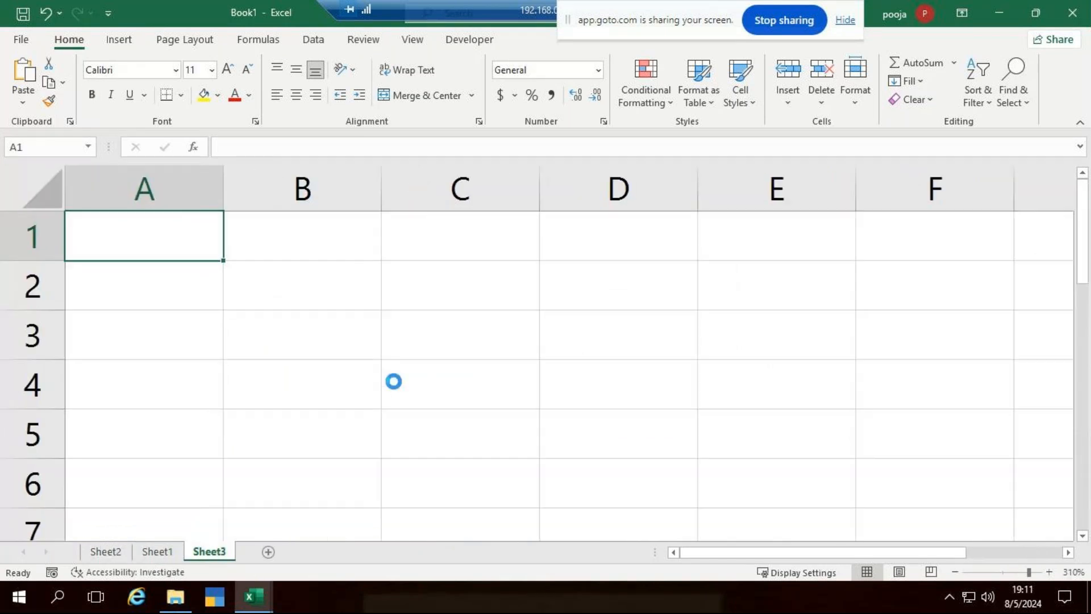
{"action": "scroll", "coordinate": [393, 381], "scroll_direction": "down", "scroll_amount": 3}
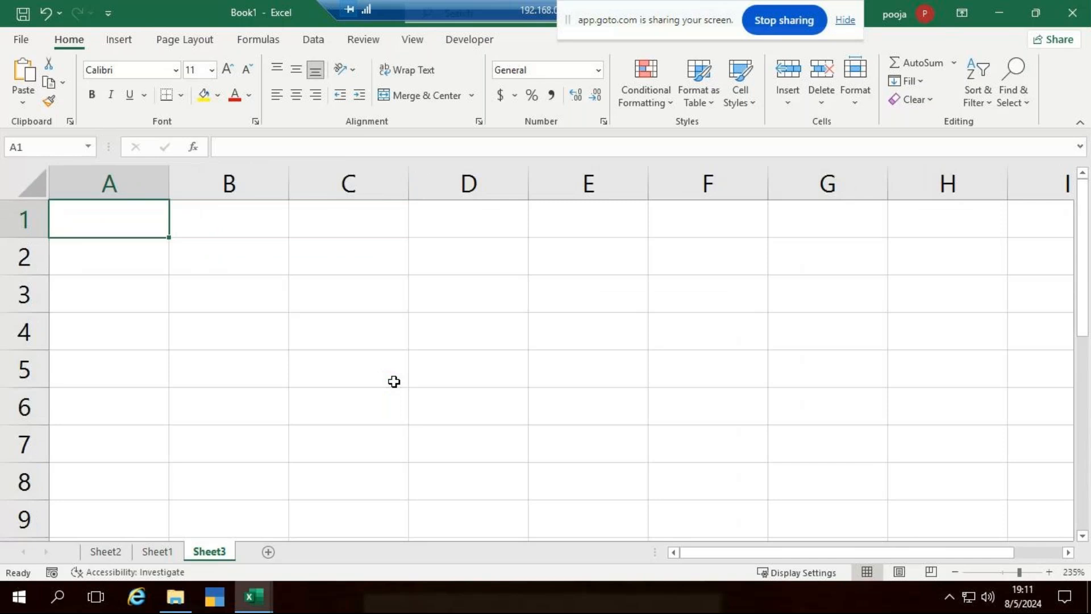
{"action": "scroll", "coordinate": [394, 382], "scroll_direction": "down", "scroll_amount": 3}
{"action": "scroll", "coordinate": [394, 381], "scroll_direction": "up", "scroll_amount": 2}
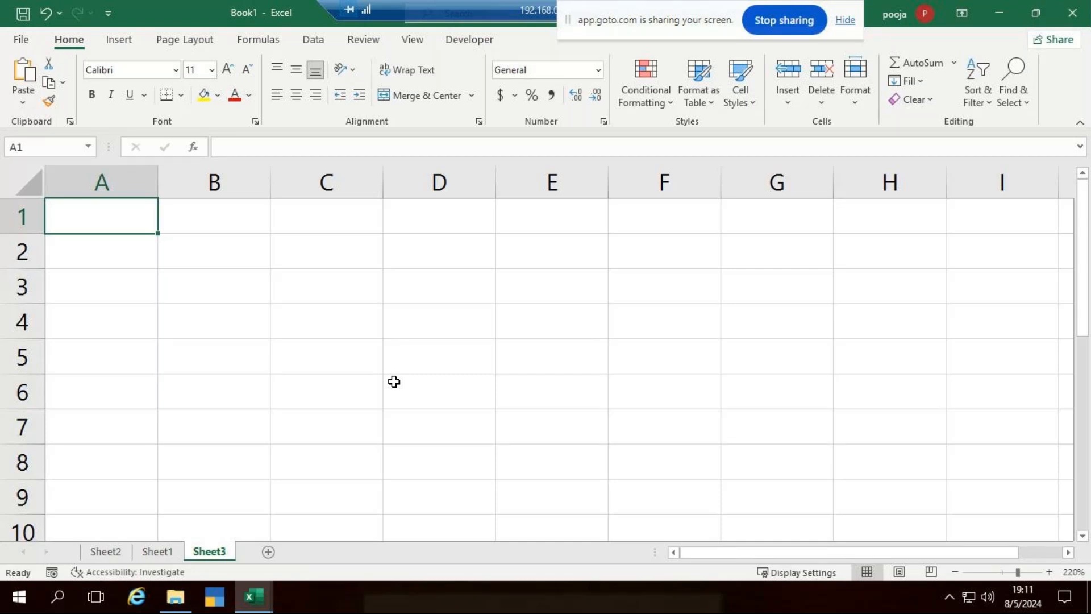
Enter 'Names' in A1 and students A, B, C, D, E in A2:A6.
{"action": "type", "text": "Names"}
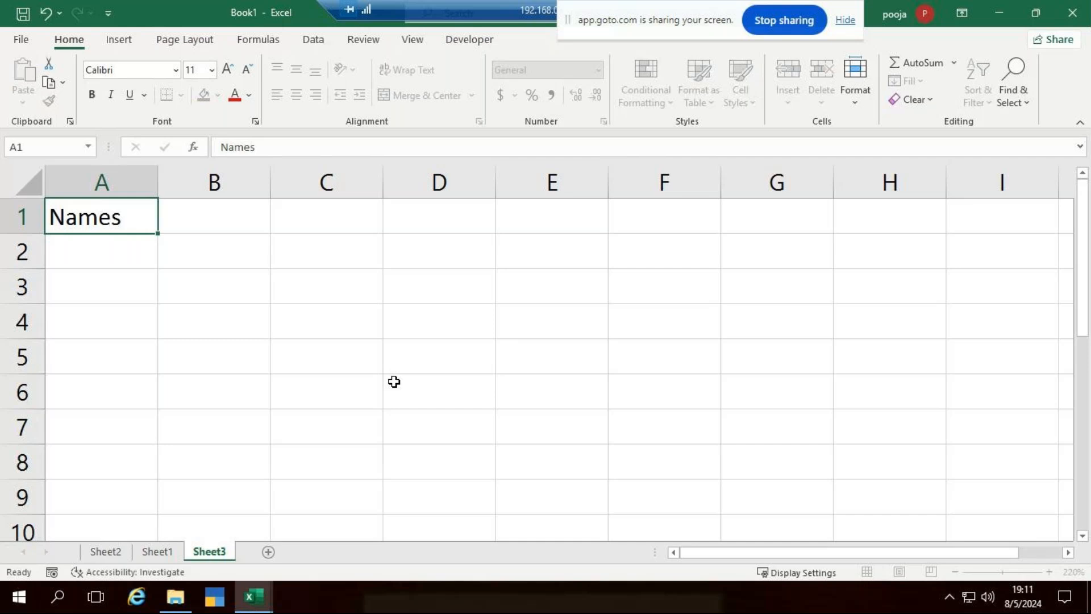
{"action": "key", "text": "Return"}
{"action": "type", "text": "A"}
{"action": "key", "text": "Return"}
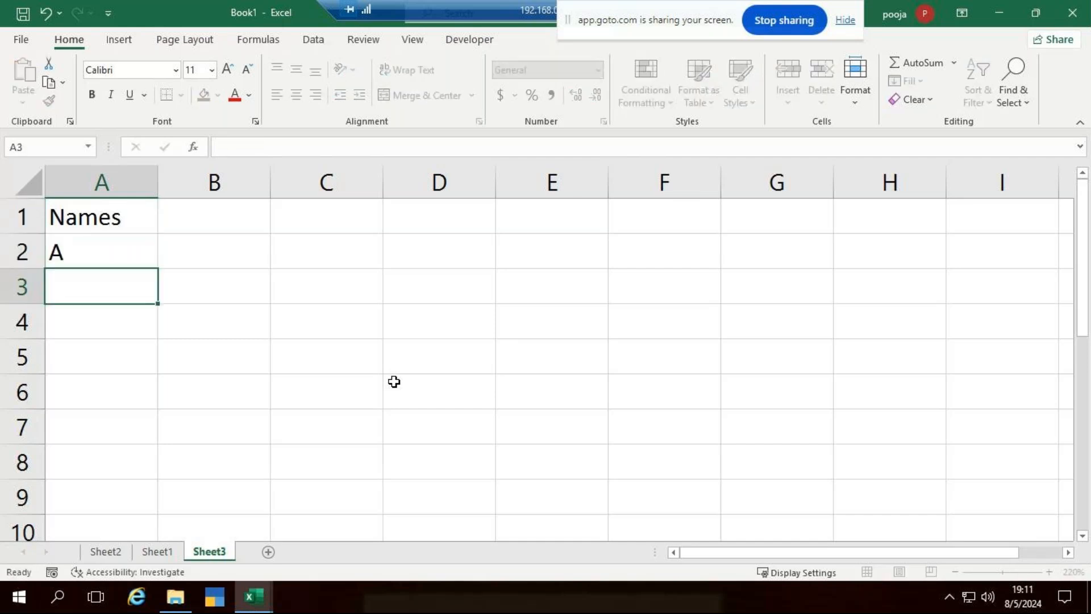
{"action": "type", "text": "B"}
{"action": "key", "text": "Return"}
{"action": "type", "text": "C"}
{"action": "key", "text": "Return"}
{"action": "type", "text": "D"}
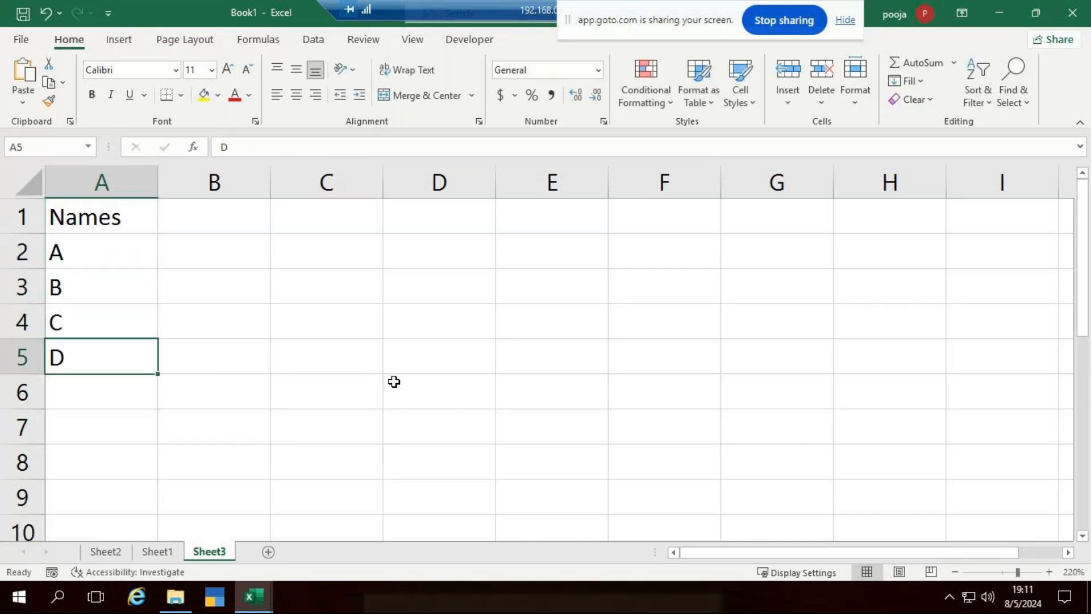
{"action": "key", "text": "Return"}
{"action": "type", "text": "E"}
{"action": "key", "text": "Tab"}
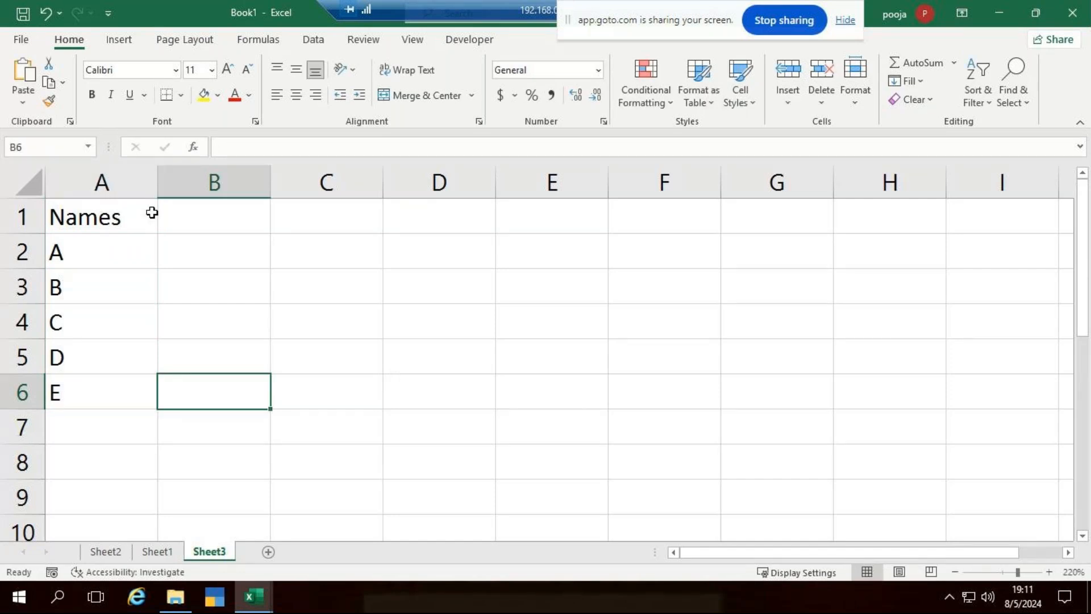
Type subject headings Kan, Eng, Hindi, Maths, Sci and SST across B1:G1.
{"action": "left_click", "coordinate": [219, 224]}
{"action": "type", "text": "Kan"}
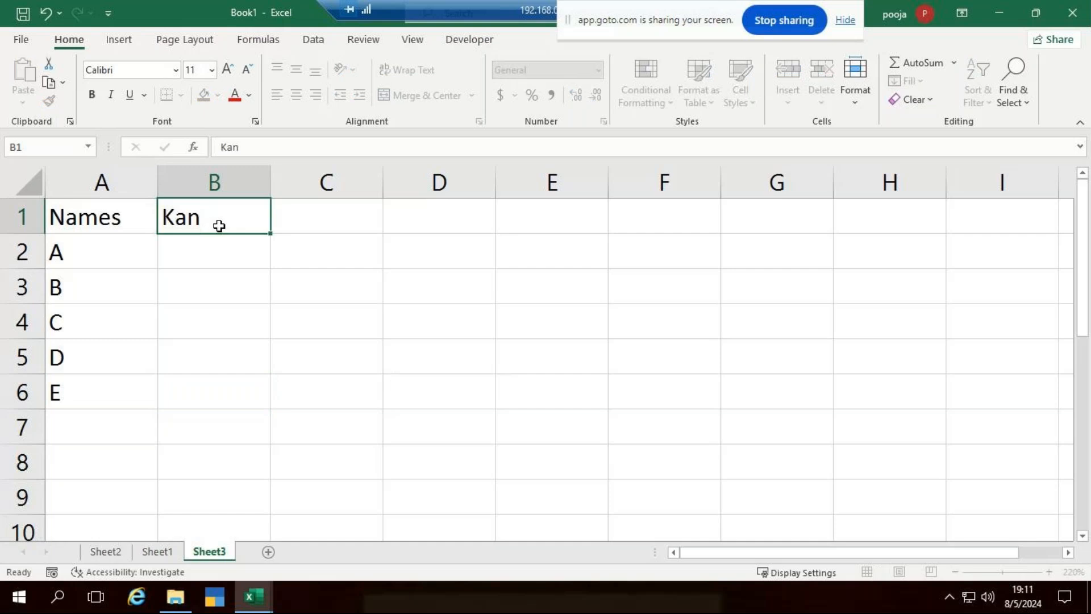
{"action": "key", "text": "Tab"}
{"action": "type", "text": "Eng"}
{"action": "key", "text": "Tab"}
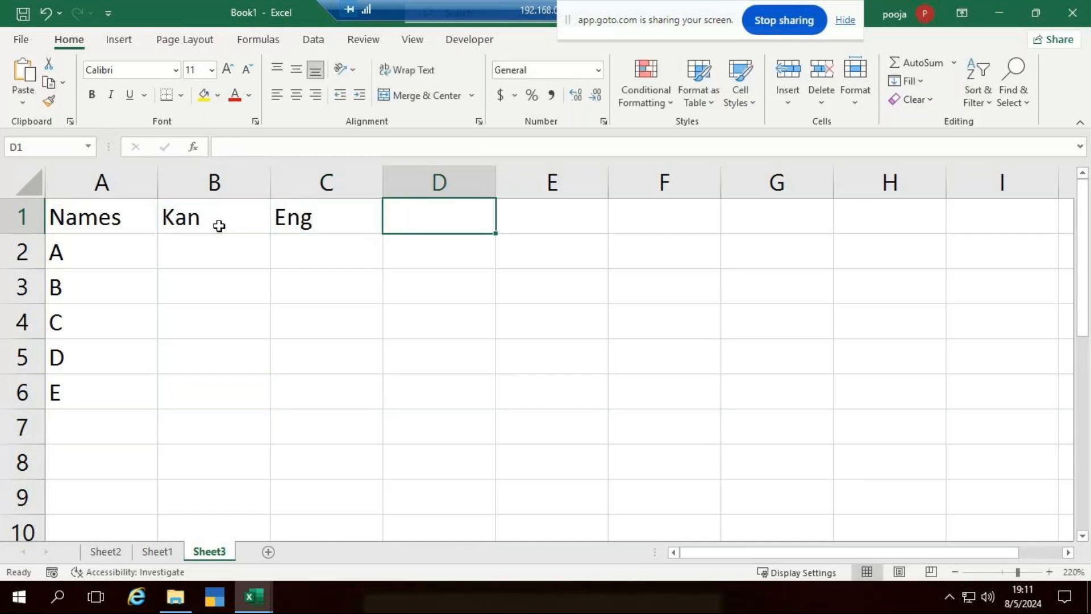
{"action": "type", "text": "Hindi"}
{"action": "key", "text": "Tab"}
{"action": "type", "text": "Maths"}
{"action": "key", "text": "Tab"}
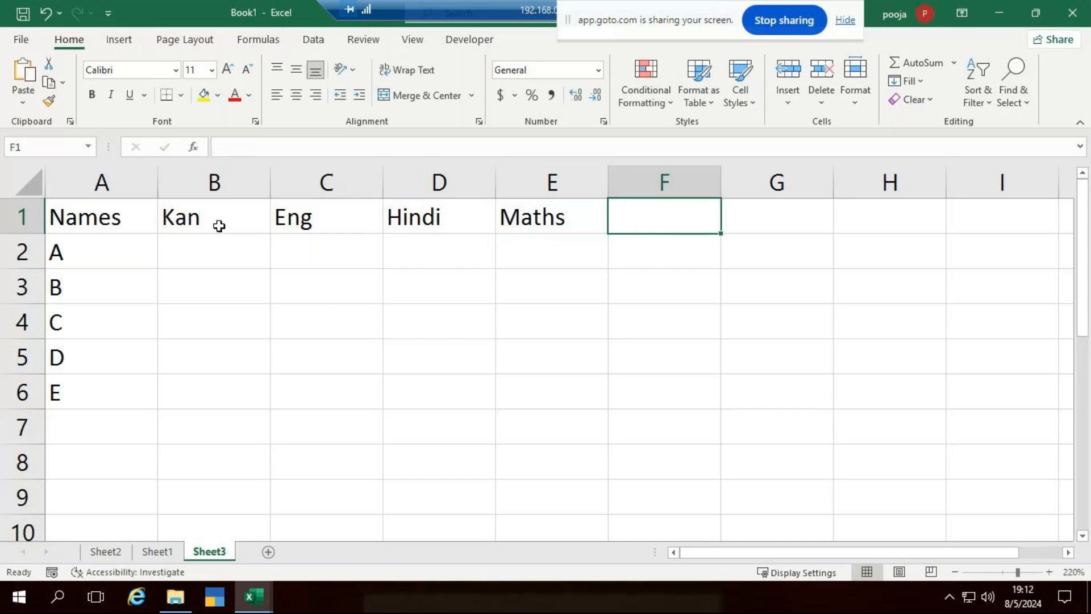
{"action": "type", "text": "S"}
{"action": "key", "text": "BackSpace"}
{"action": "type", "text": "SCi"}
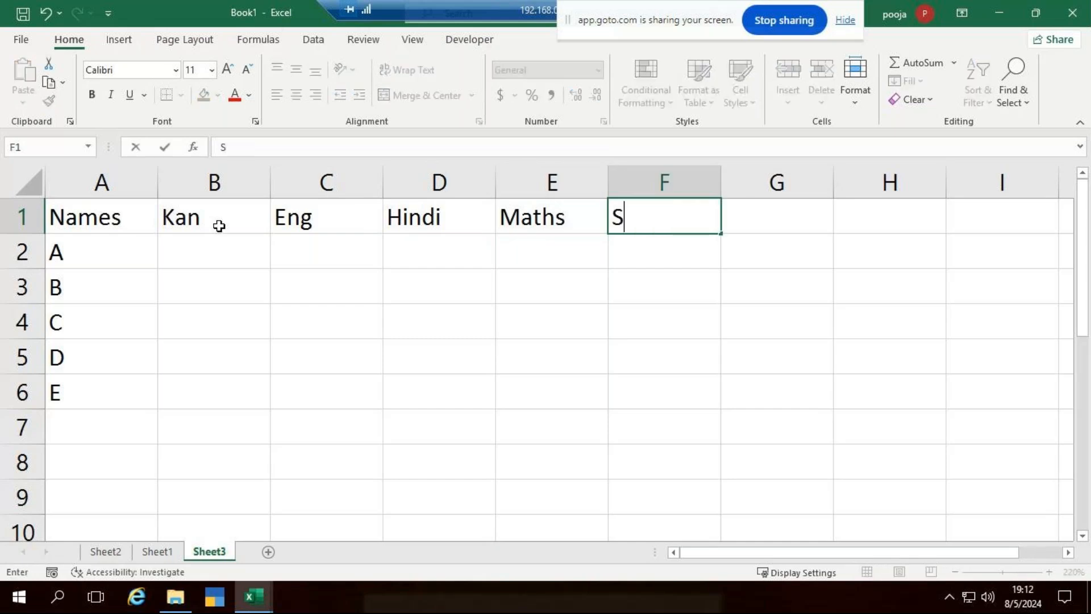
{"action": "key", "text": "Tab"}
{"action": "type", "text": "SST"}
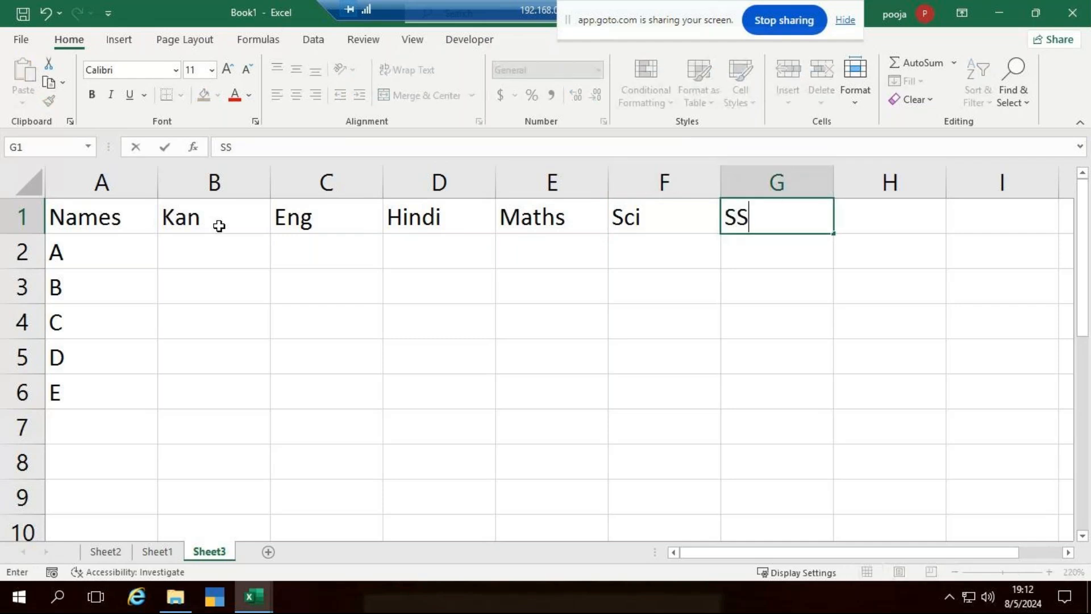
{"action": "left_click", "coordinate": [266, 262]}
{"action": "type", "text": "=rand"}
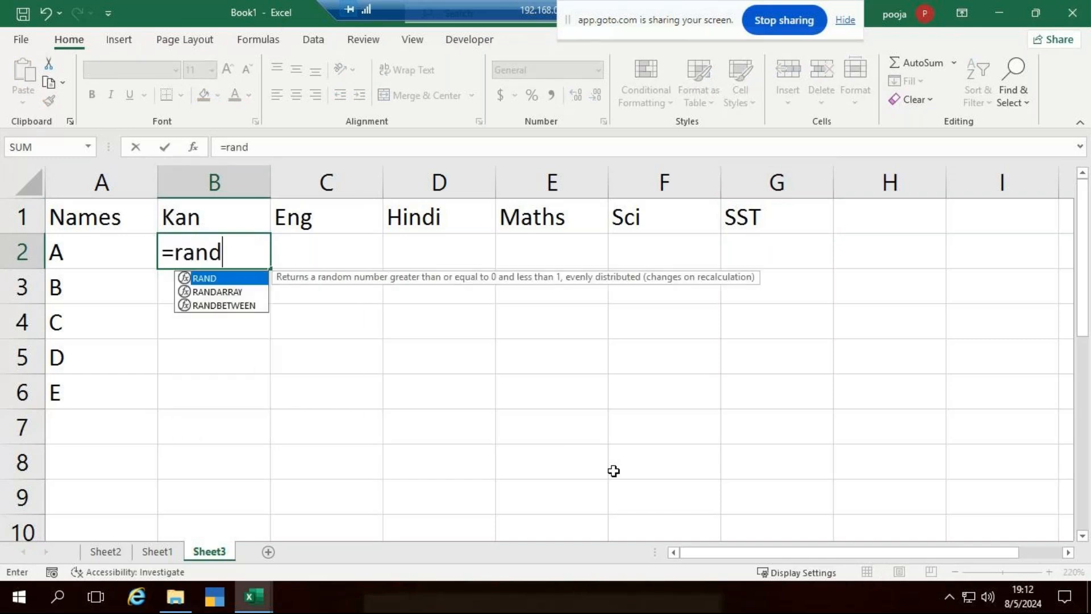
Enter =RANDBETWEEN(35,85) in cell B2.
{"action": "key", "text": "Down"}
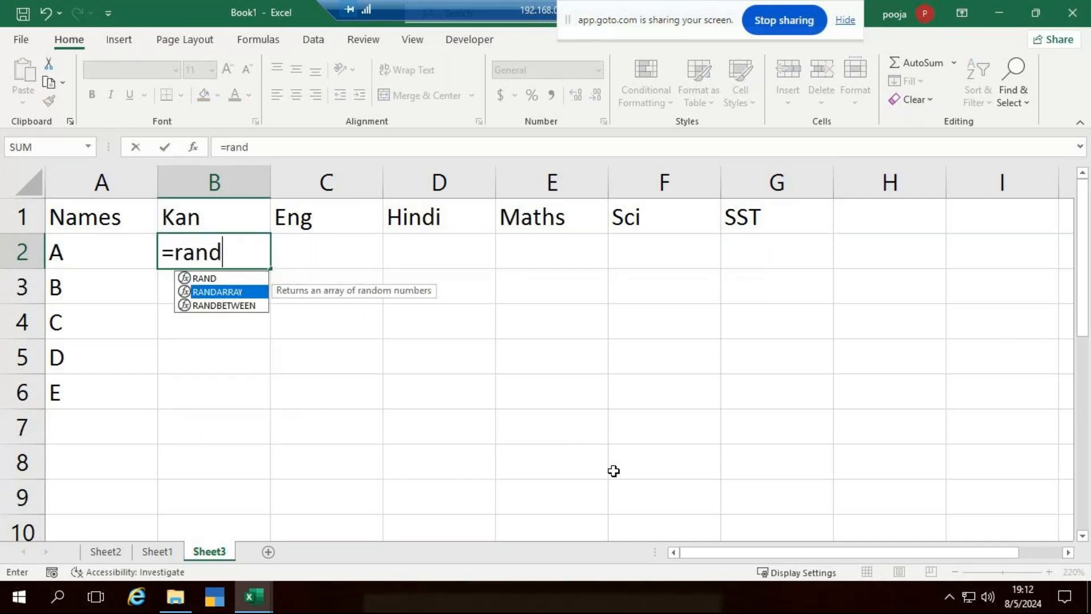
{"action": "key", "text": "Down"}
{"action": "key", "text": "Tab"}
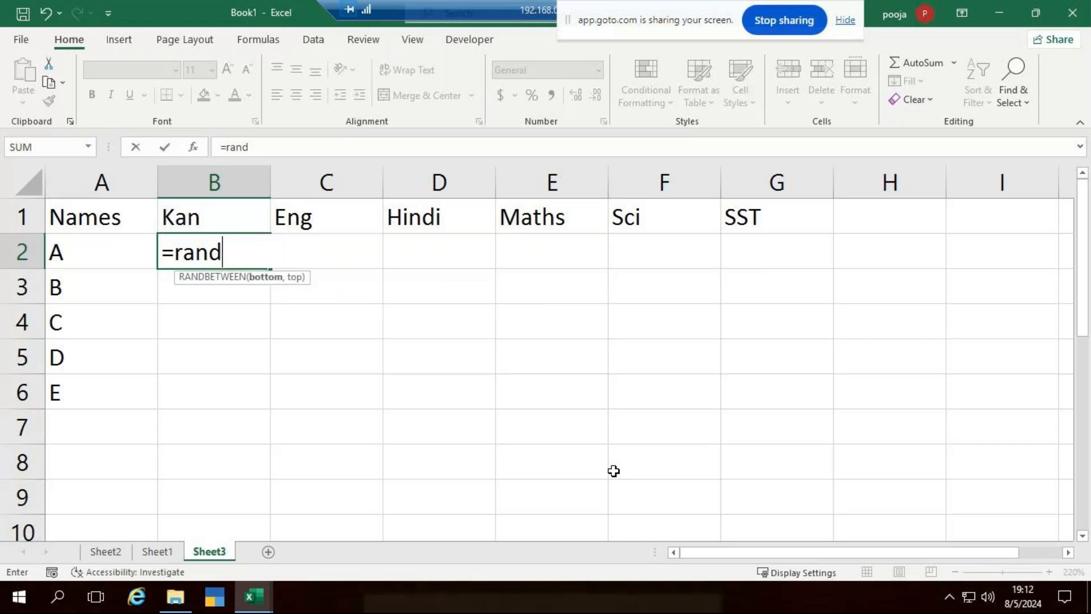
{"action": "type", "text": "25,"}
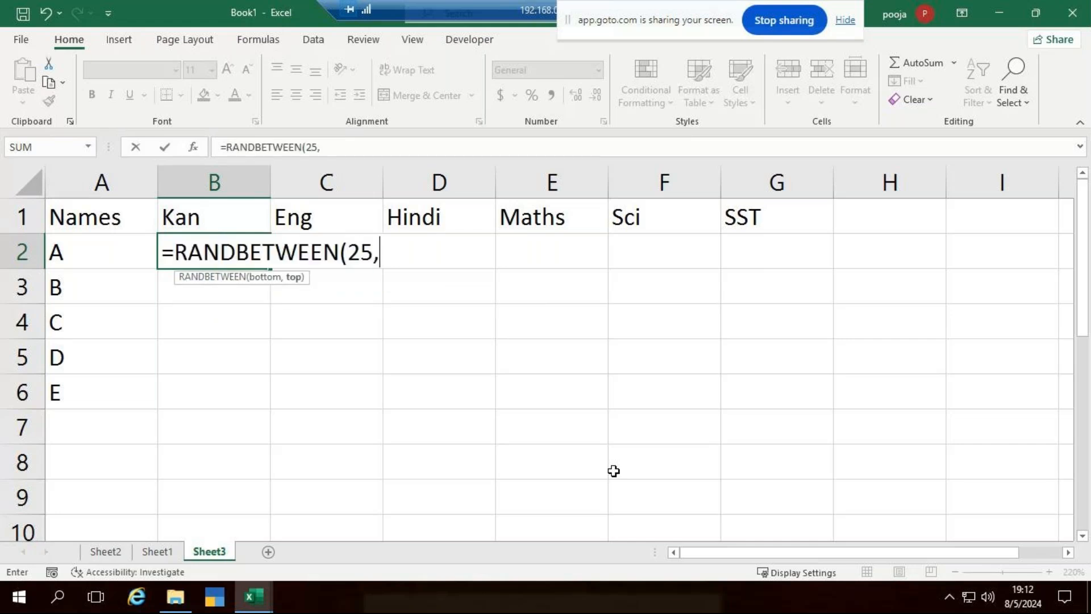
{"action": "key", "text": "BackSpace"}
{"action": "key", "text": "BackSpace"}
{"action": "key", "text": "BackSpace"}
{"action": "type", "text": "35,85"}
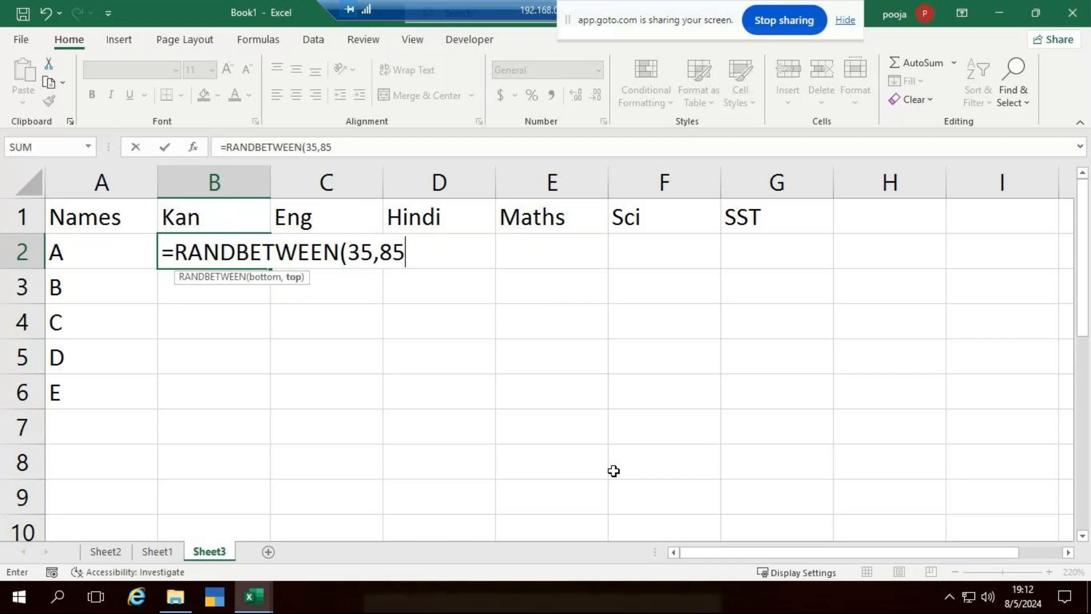
{"action": "type", "text": ")"}
{"action": "key", "text": "Return"}
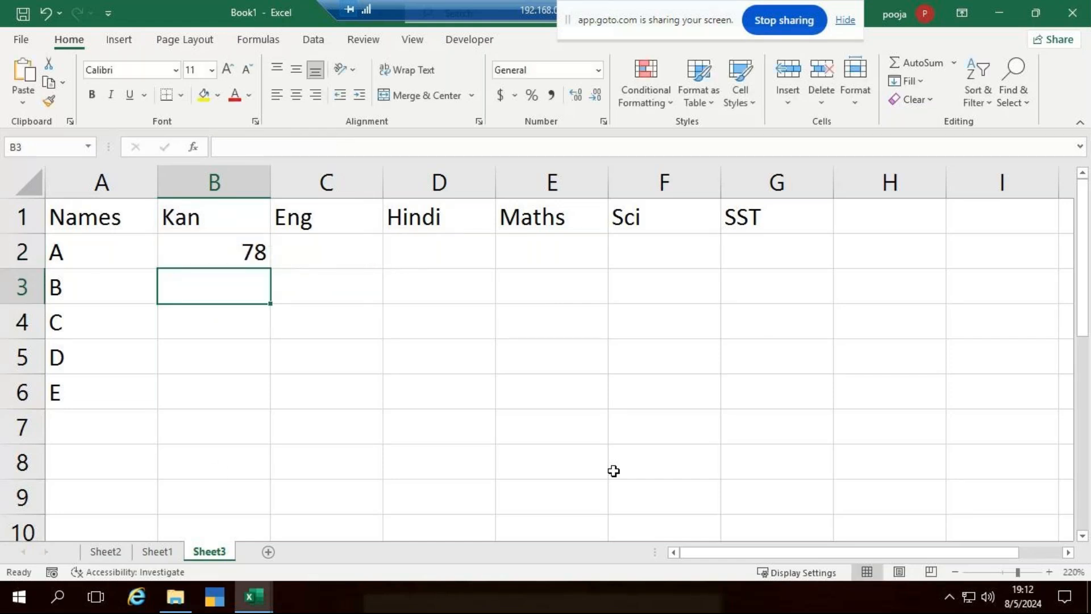
Fill the B2 formula down to row 6 and across to column G, then select A1:G6.
{"action": "left_click", "coordinate": [258, 263]}
{"action": "left_click_drag", "start_coordinate": [271, 268], "coordinate": [252, 405]}
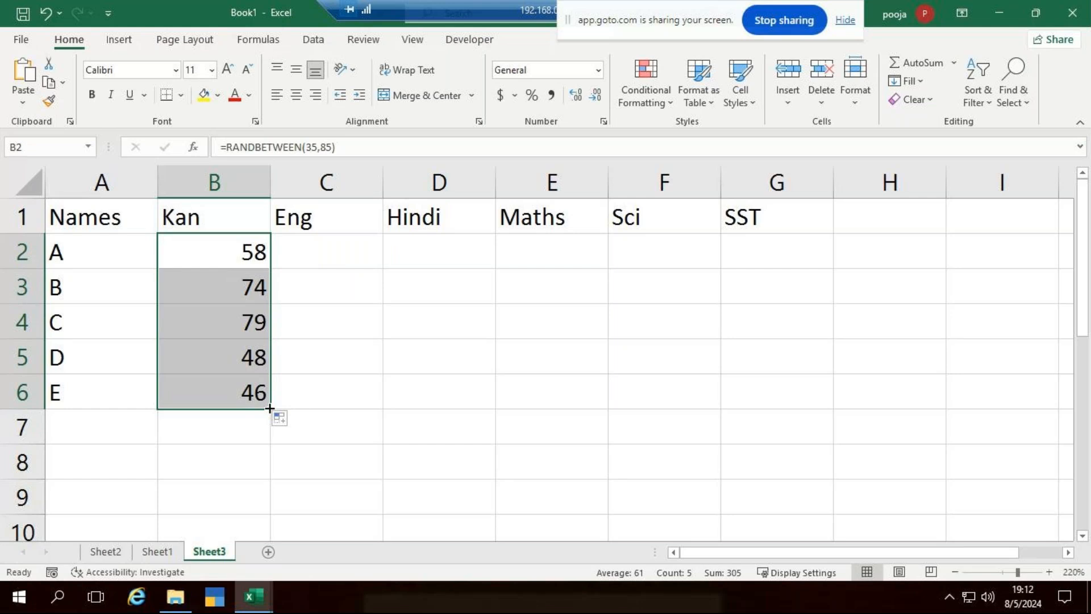
{"action": "left_click_drag", "start_coordinate": [270, 408], "coordinate": [798, 394]}
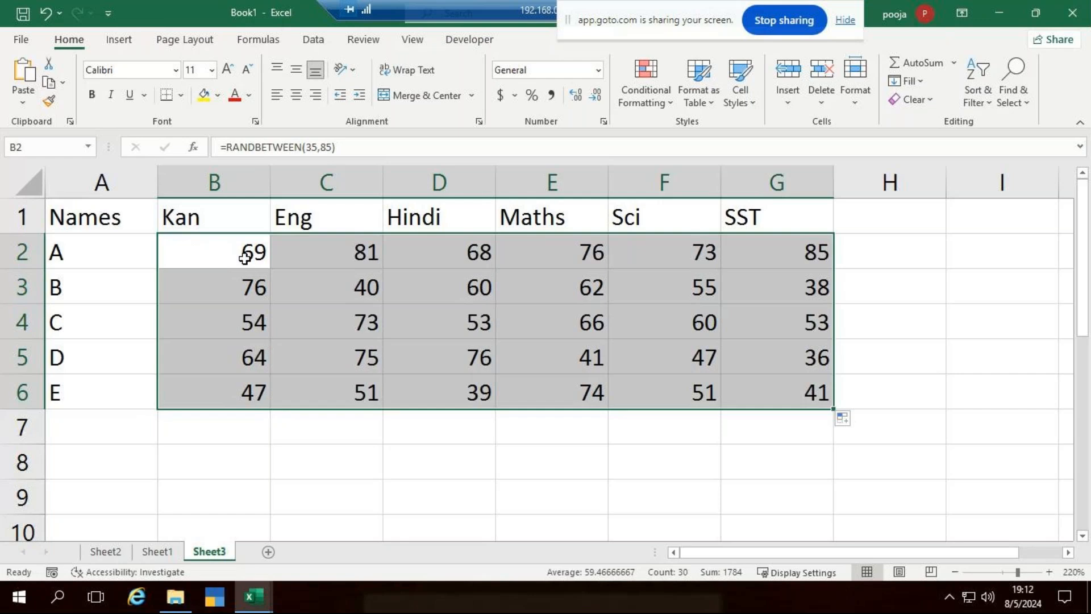
{"action": "left_click_drag", "start_coordinate": [116, 215], "coordinate": [792, 394]}
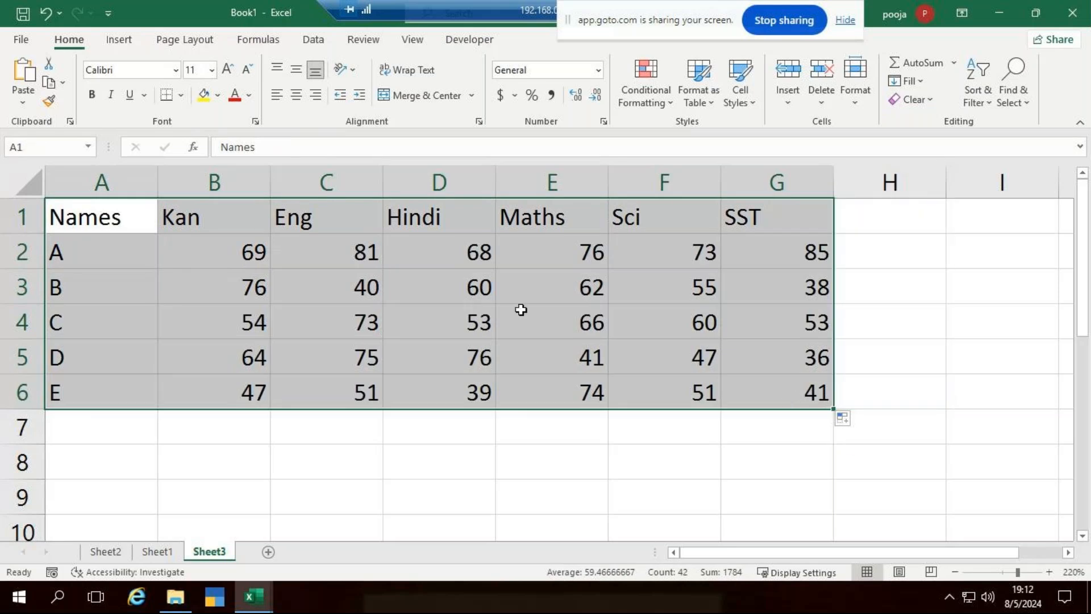
Center the table text horizontally and vertically, add All Borders, and set Times New Roman.
{"action": "left_click", "coordinate": [296, 92]}
{"action": "left_click", "coordinate": [296, 69]}
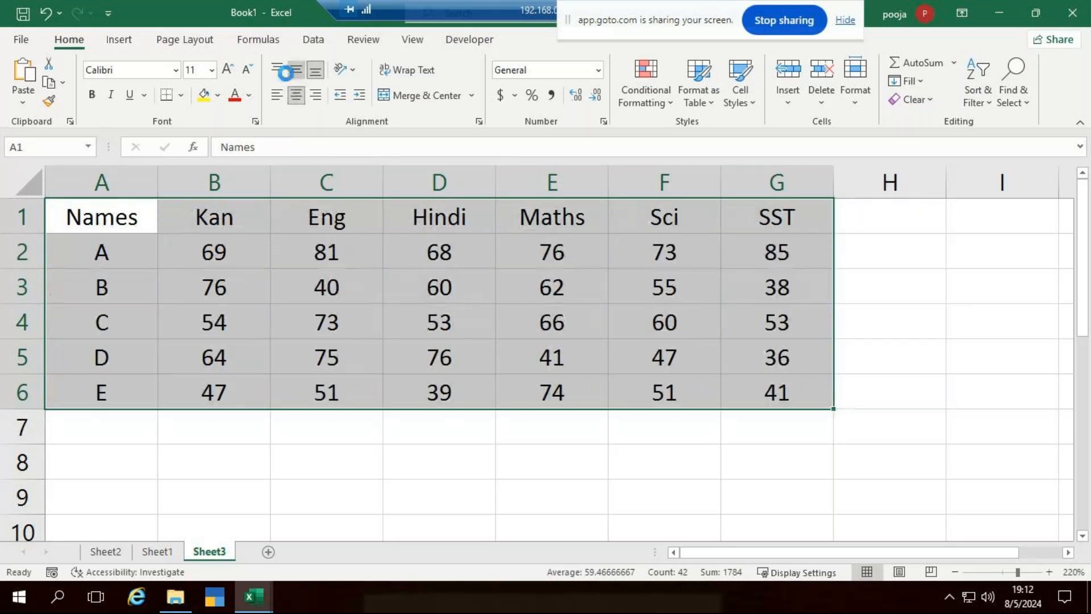
{"action": "left_click", "coordinate": [183, 104]}
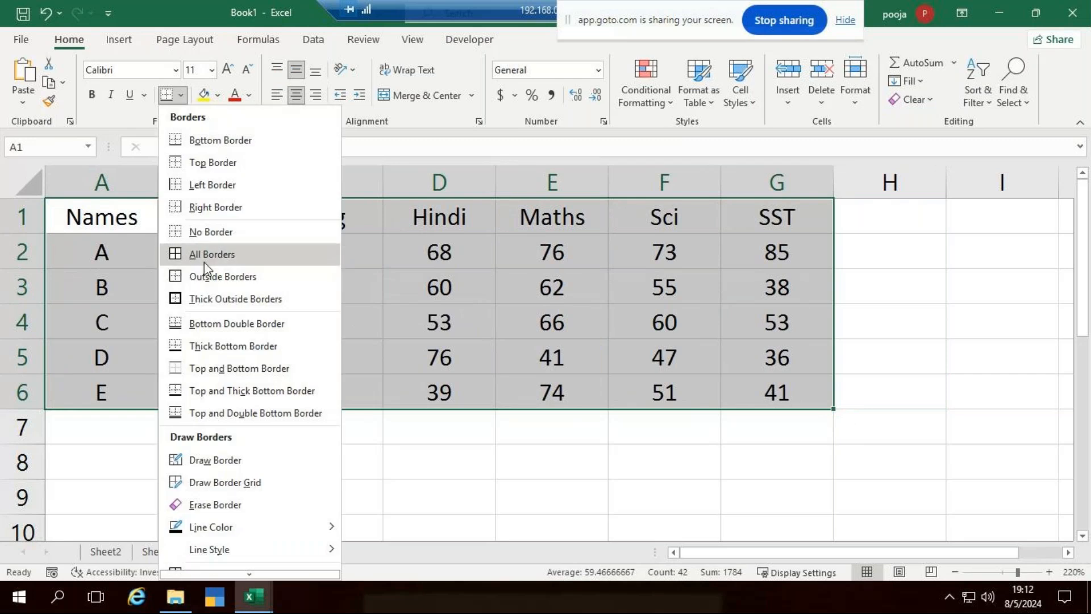
{"action": "left_click", "coordinate": [206, 251]}
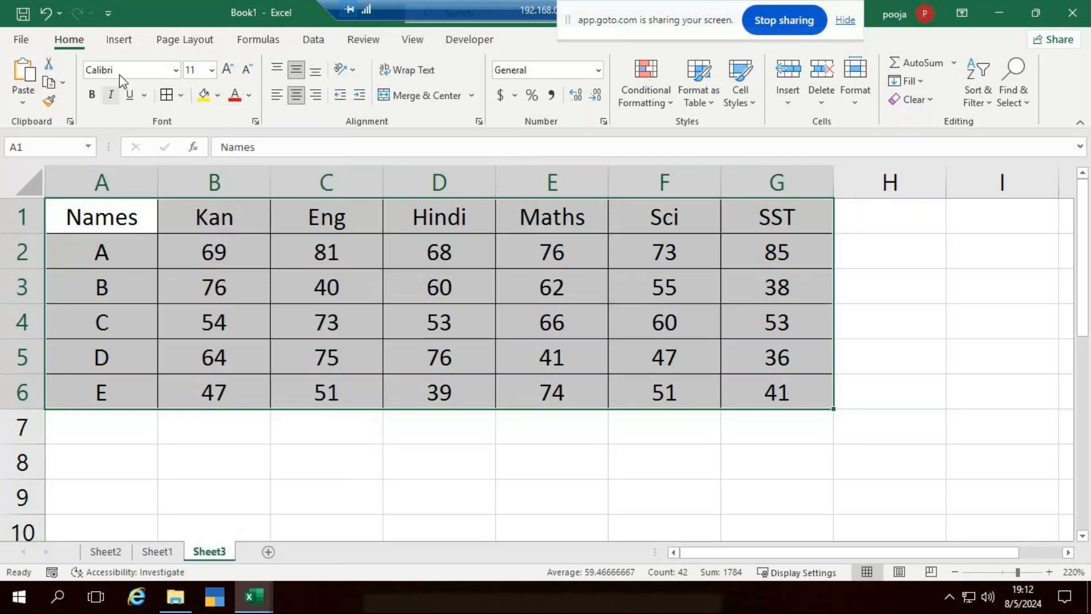
{"action": "left_click", "coordinate": [175, 70]}
{"action": "type", "text": "Tim"}
{"action": "key", "text": "Return"}
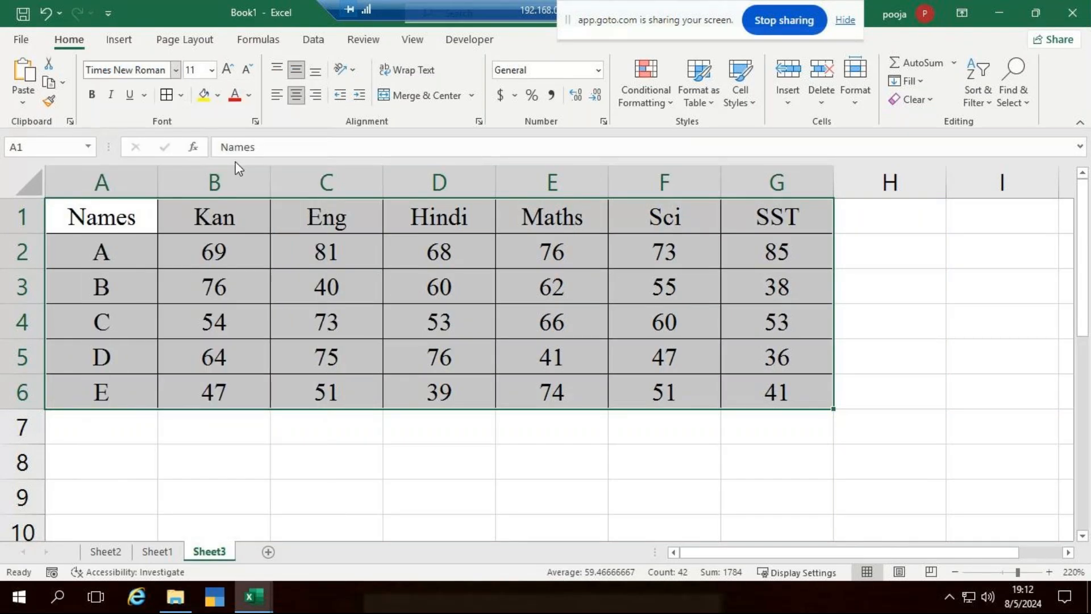
{"action": "left_click", "coordinate": [376, 493]}
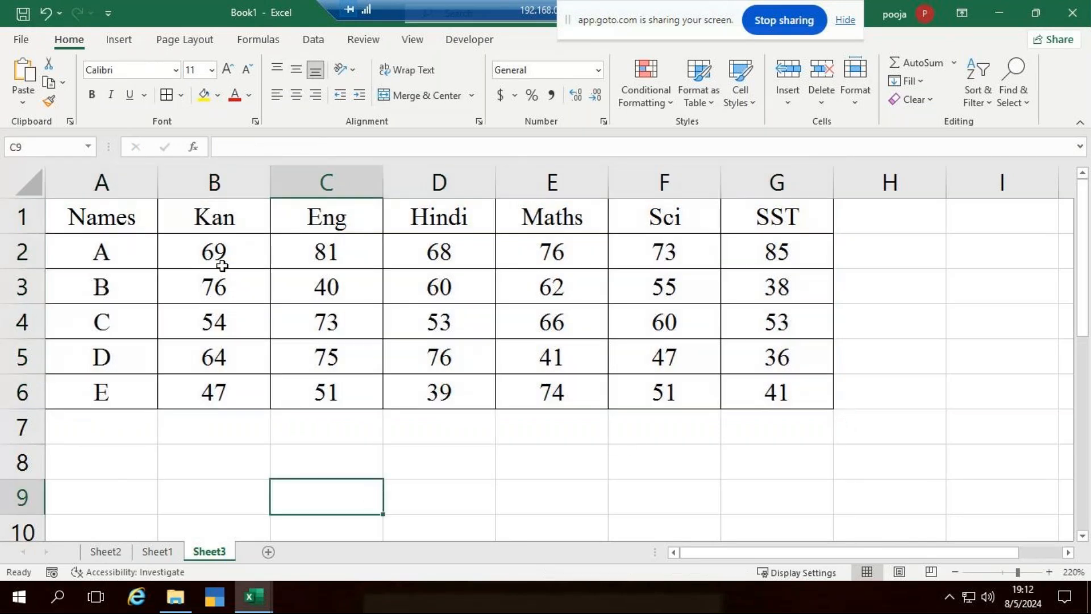
Begin typing the Total heading in cell H1.
{"action": "left_click", "coordinate": [866, 225]}
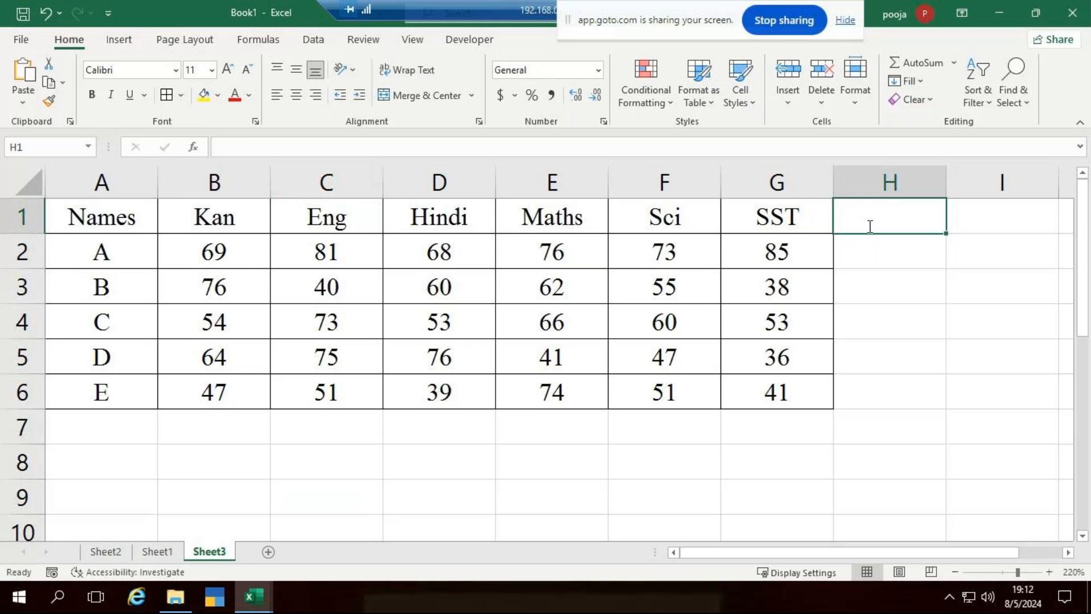
{"action": "type", "text": "Toal"}
{"action": "key", "text": "BackSpace"}
{"action": "key", "text": "BackSpace"}
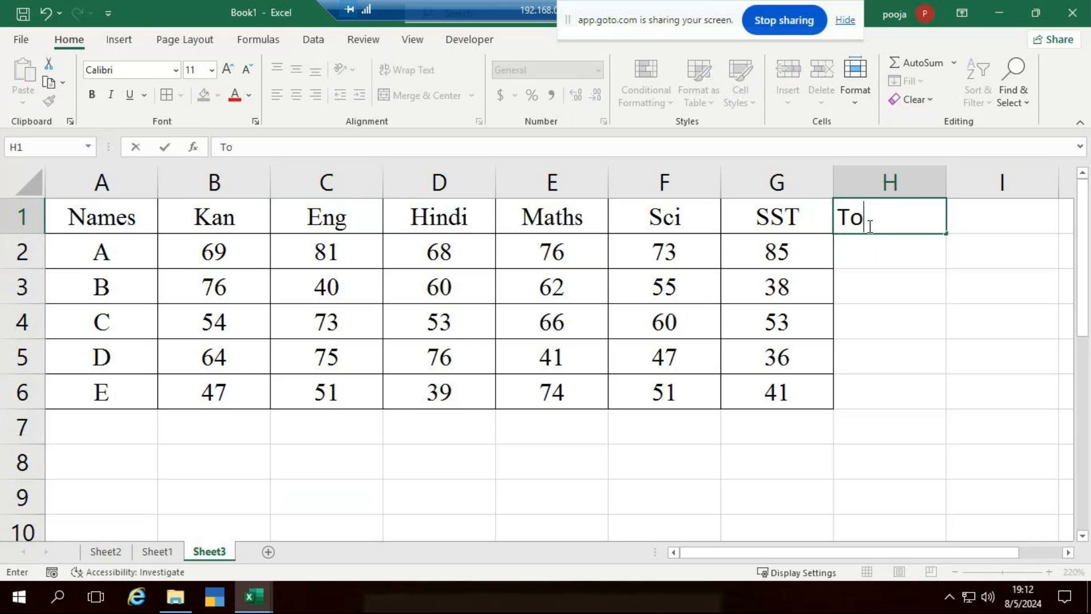
Finish the 'Total' heading in H1 and move down to H2.
{"action": "type", "text": "tal"}
{"action": "key", "text": "ctrl+Return"}
{"action": "key", "text": "Return"}
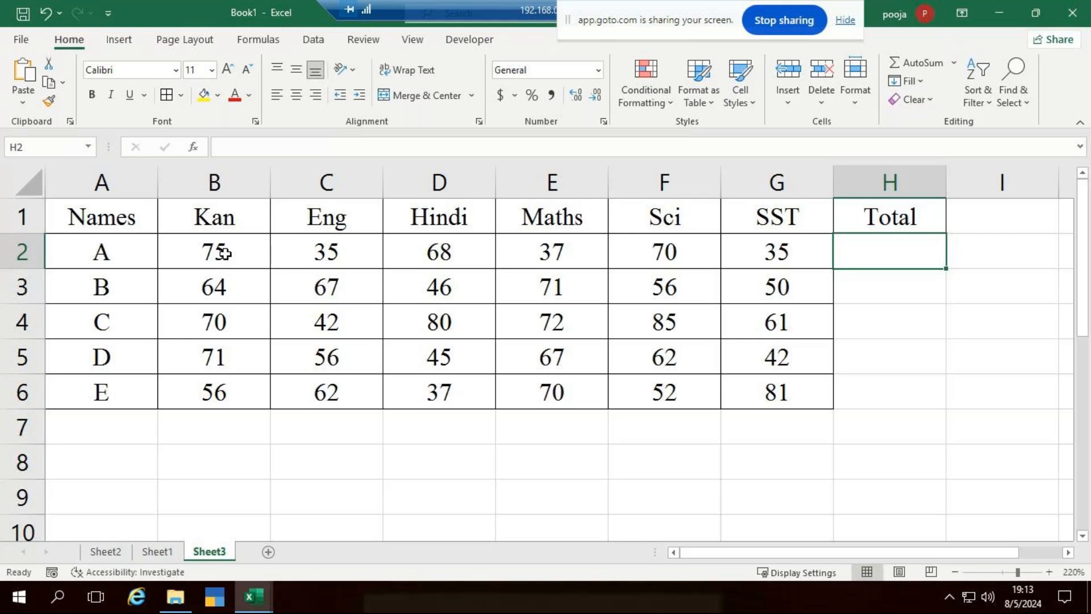
Copy the marks B2:G6 and paste them back as values only.
{"action": "left_click_drag", "start_coordinate": [224, 253], "coordinate": [747, 404]}
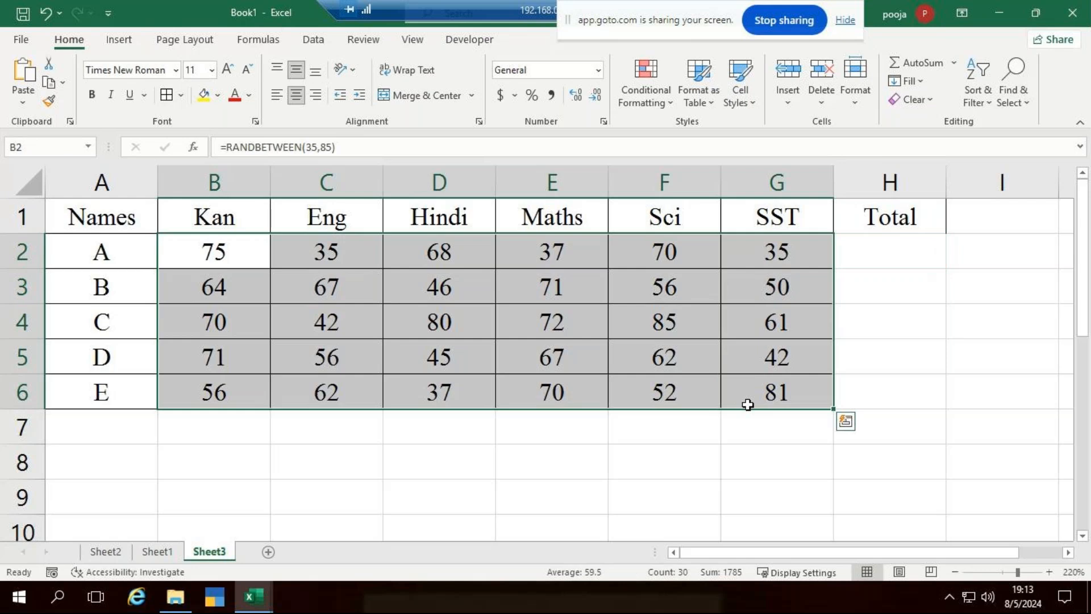
{"action": "key", "text": "ctrl+c"}
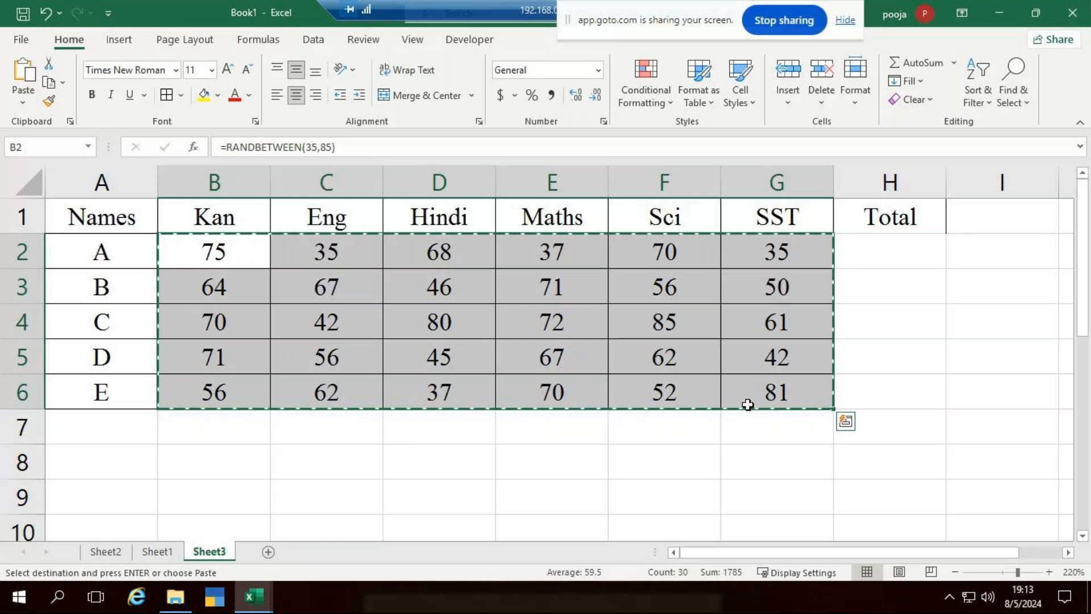
{"action": "left_click", "coordinate": [22, 103]}
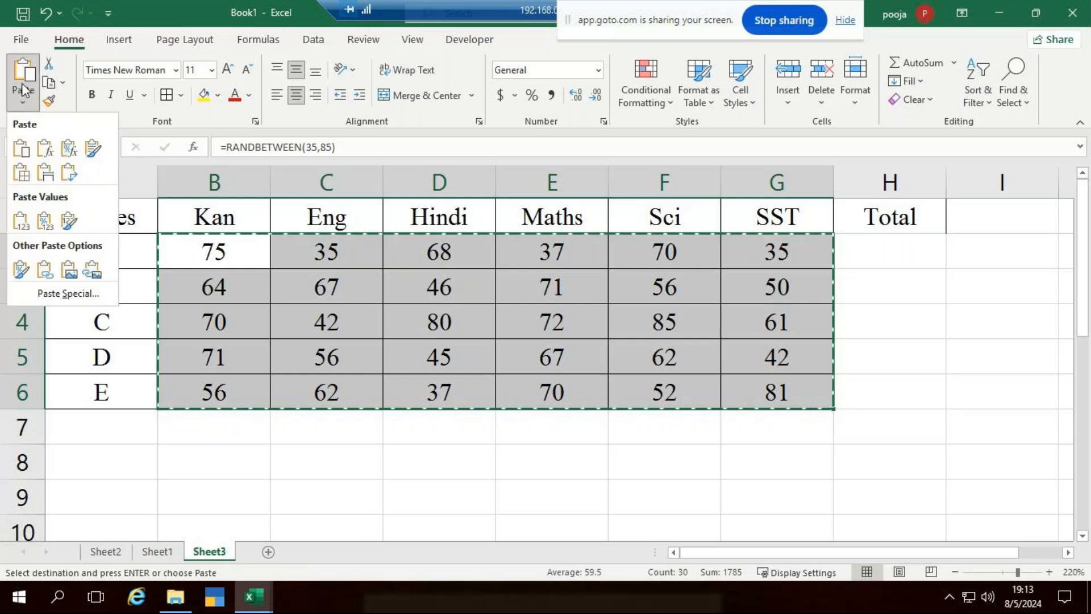
{"action": "left_click", "coordinate": [23, 226]}
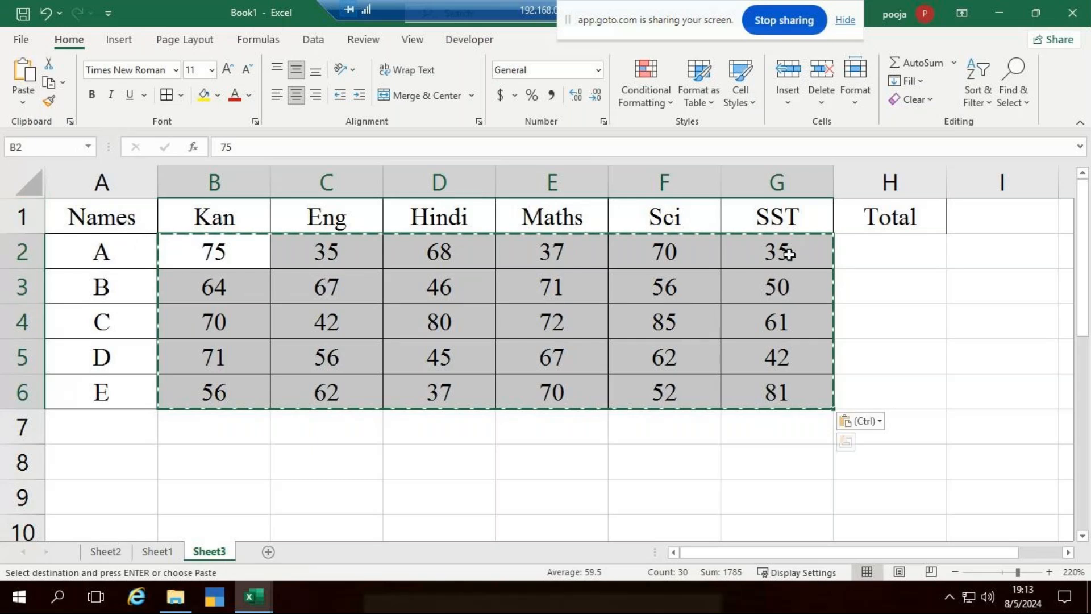
{"action": "left_click", "coordinate": [904, 236]}
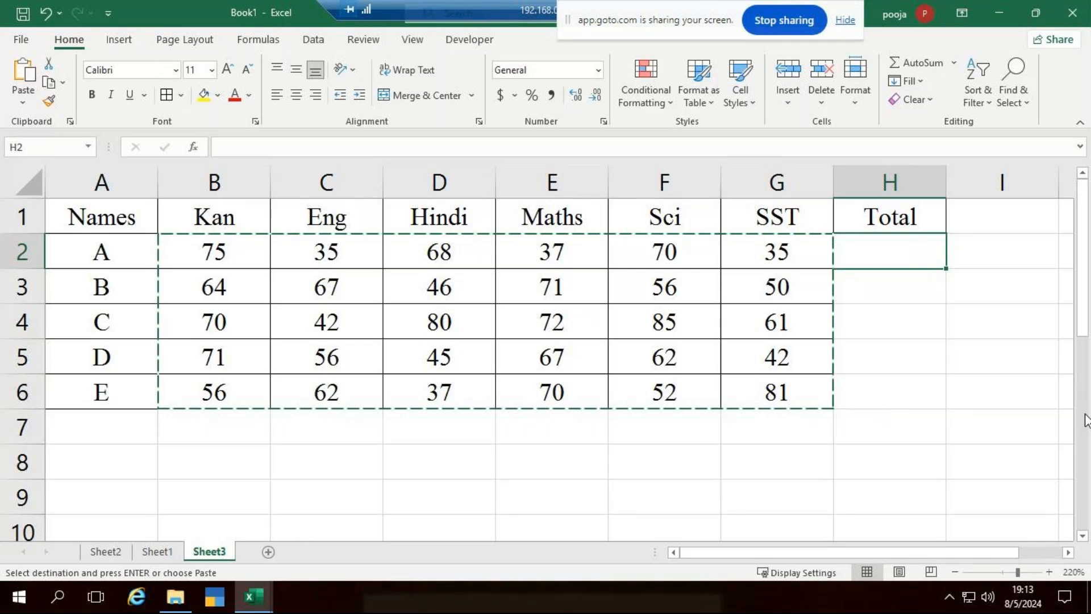
AutoSum row 2 in H2 and fill it down to H6, giving 320, 354, 410, 343, 358.
{"action": "key", "text": "alt+equal"}
{"action": "key", "text": "Return"}
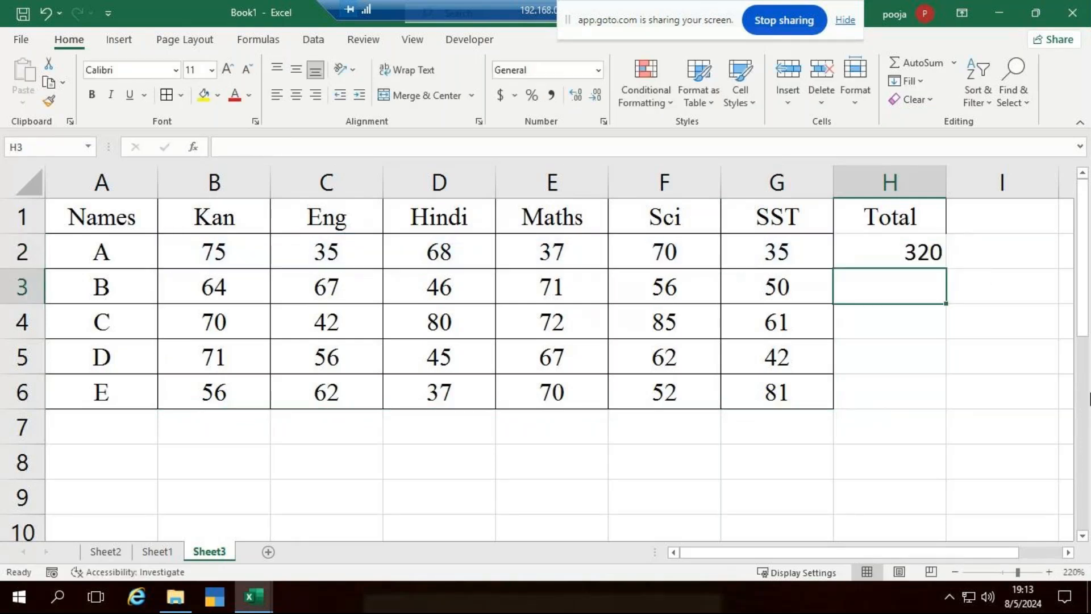
{"action": "left_click", "coordinate": [934, 261]}
{"action": "left_click_drag", "start_coordinate": [947, 270], "coordinate": [909, 405]}
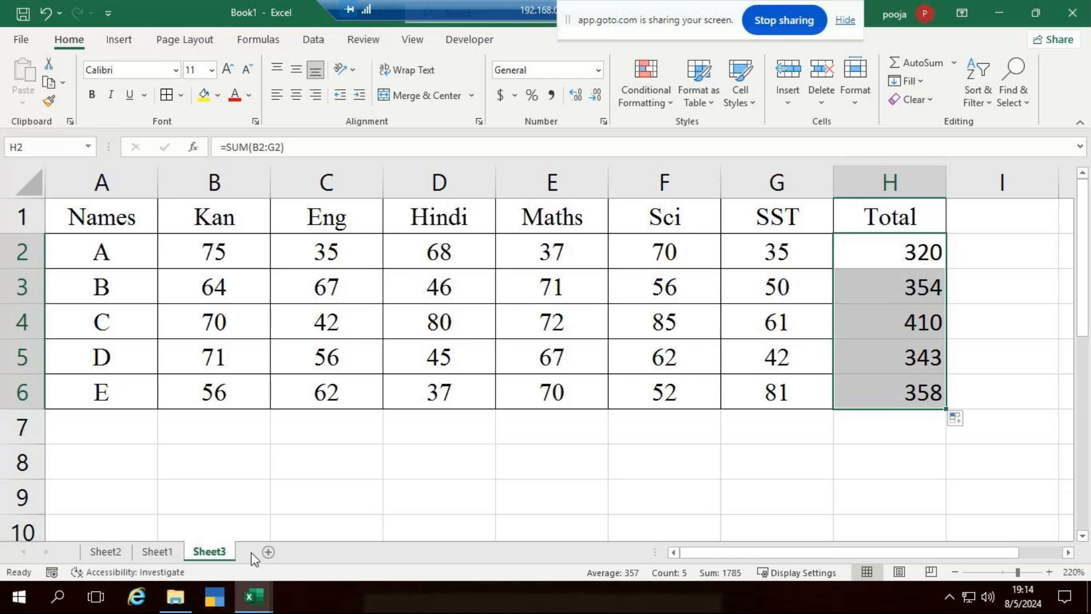
Insert a new Sheet4 and widen its column A slightly.
{"action": "left_click", "coordinate": [268, 552]}
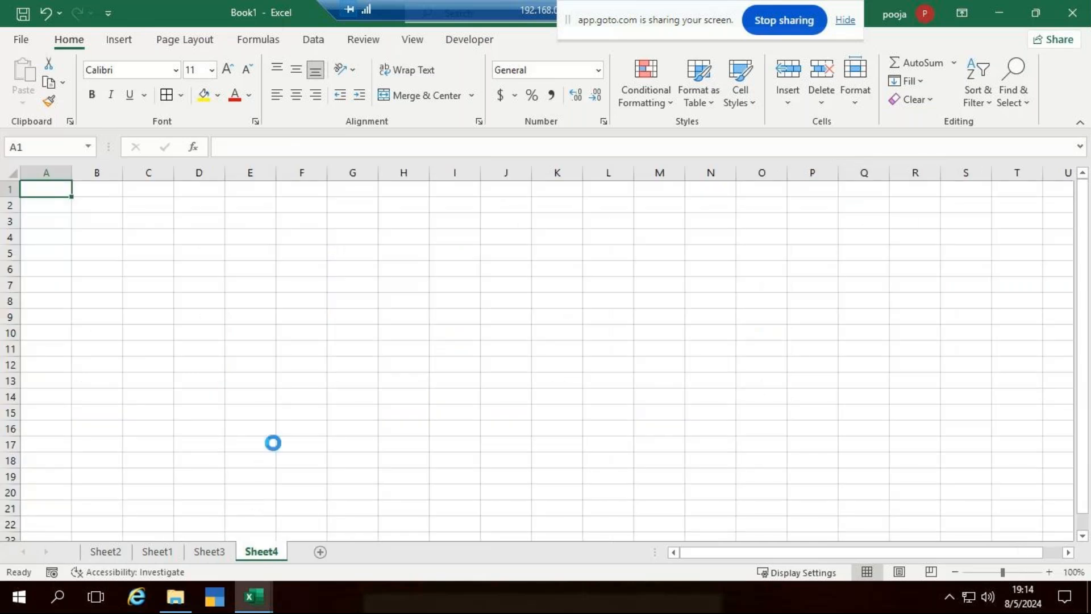
{"action": "scroll", "coordinate": [273, 444], "scroll_direction": "up", "scroll_amount": 10}
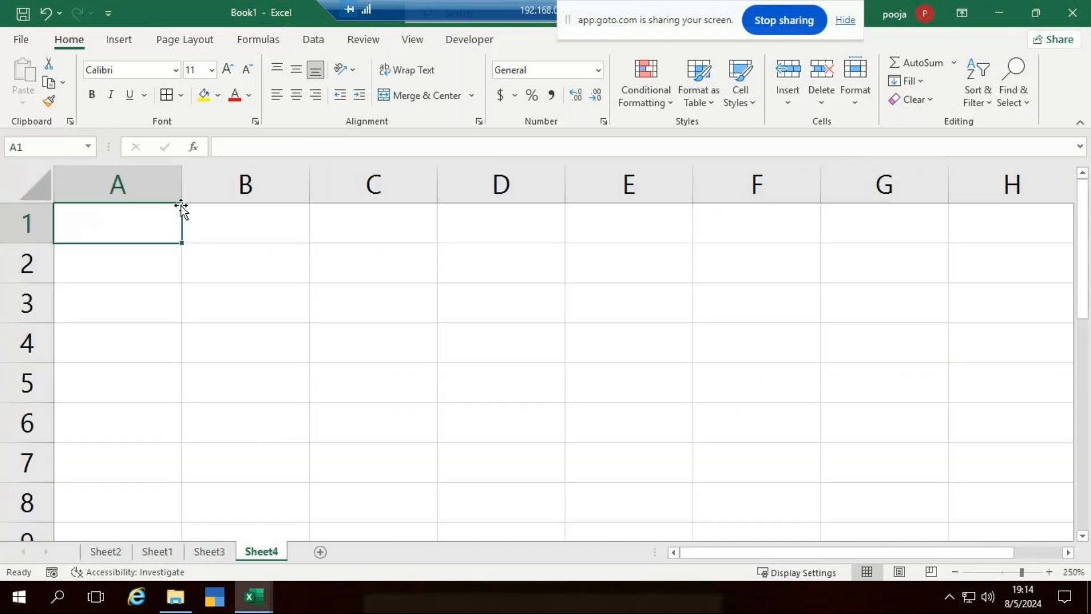
{"action": "left_click_drag", "start_coordinate": [182, 188], "coordinate": [220, 204]}
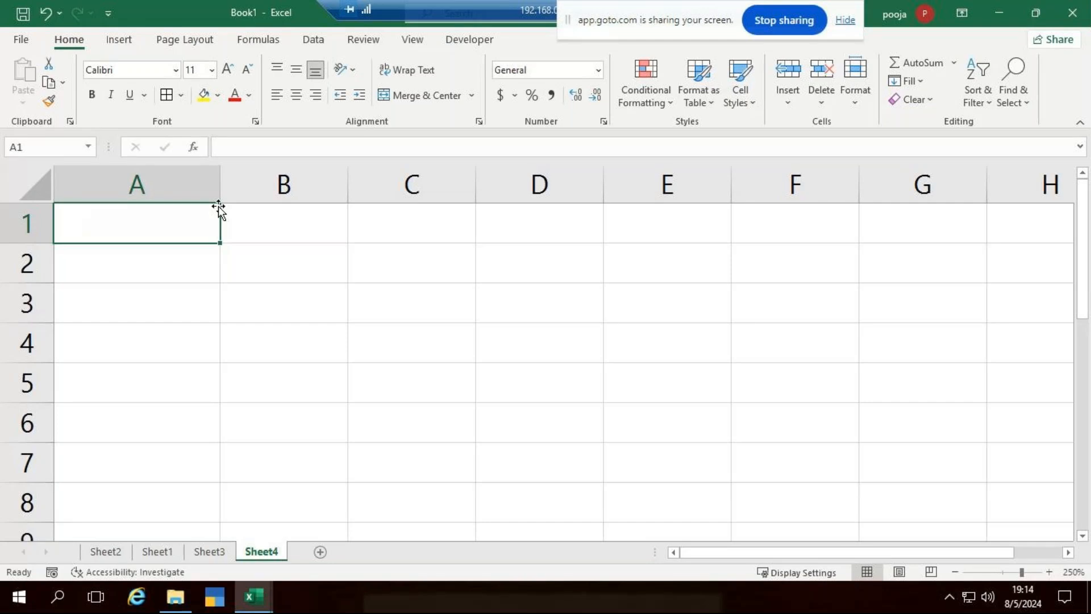
Undo the column width change and enter labels Price, Qty and Total Revenue in A1:A3.
{"action": "left_click", "coordinate": [62, 7]}
{"action": "type", "text": "Price"}
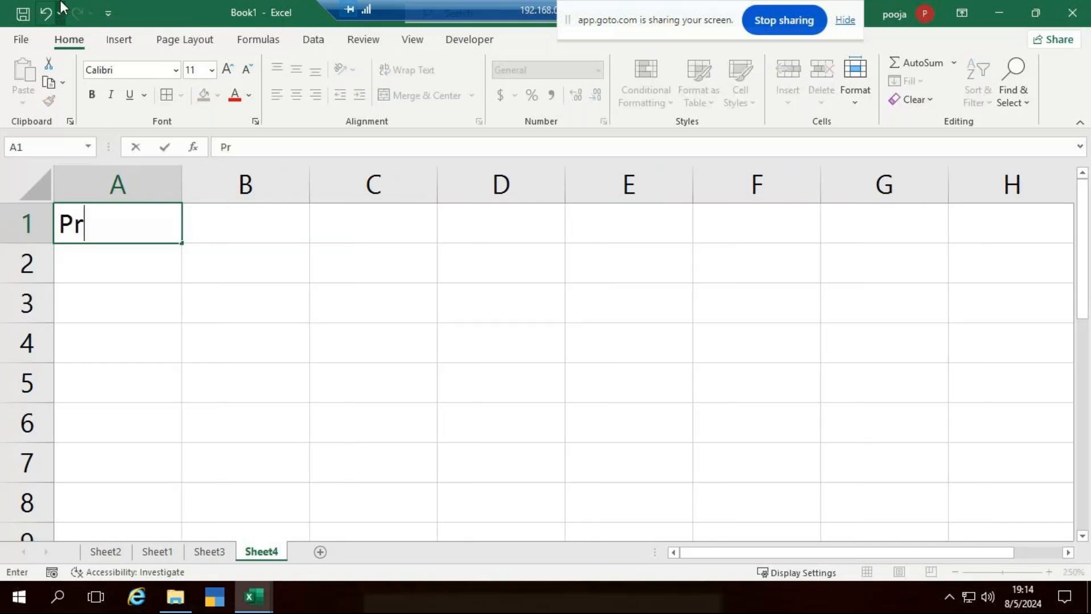
{"action": "key", "text": "BackSpace"}
{"action": "key", "text": "BackSpace"}
{"action": "key", "text": "BackSpace"}
{"action": "type", "text": "ice"}
{"action": "key", "text": "Return"}
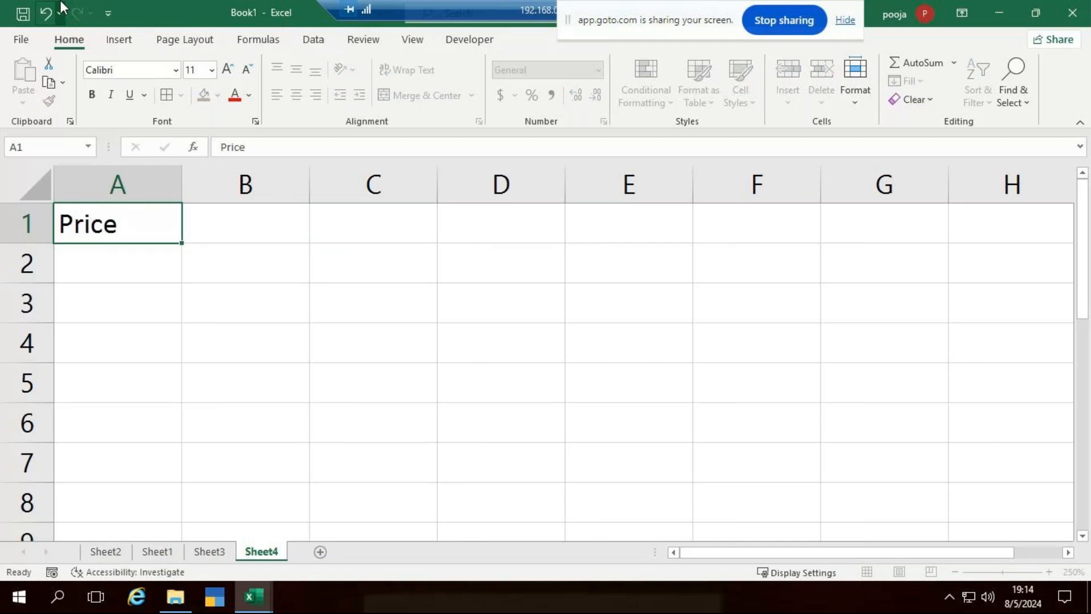
{"action": "type", "text": "Wty"}
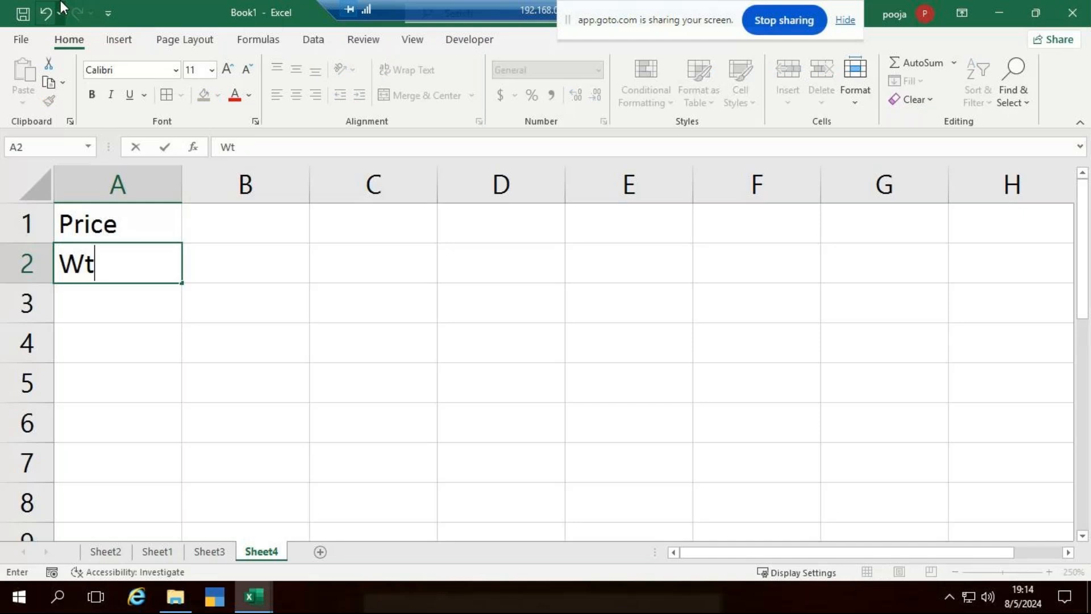
{"action": "key", "text": "BackSpace"}
{"action": "key", "text": "BackSpace"}
{"action": "key", "text": "BackSpace"}
{"action": "type", "text": "Qty"}
{"action": "key", "text": "ctrl+Return"}
{"action": "key", "text": "Return"}
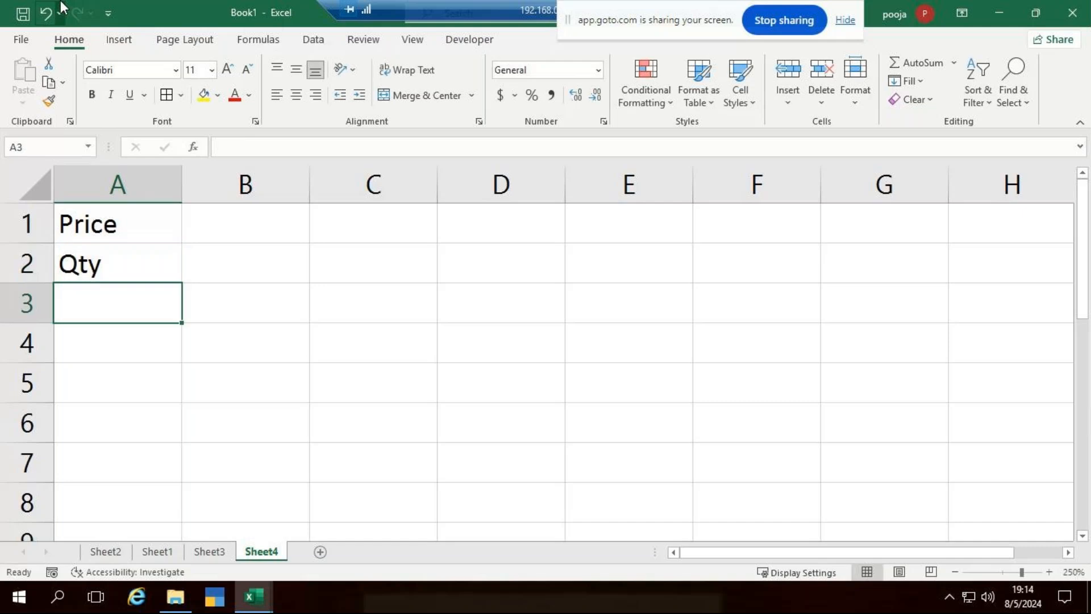
{"action": "type", "text": "Total Revi"}
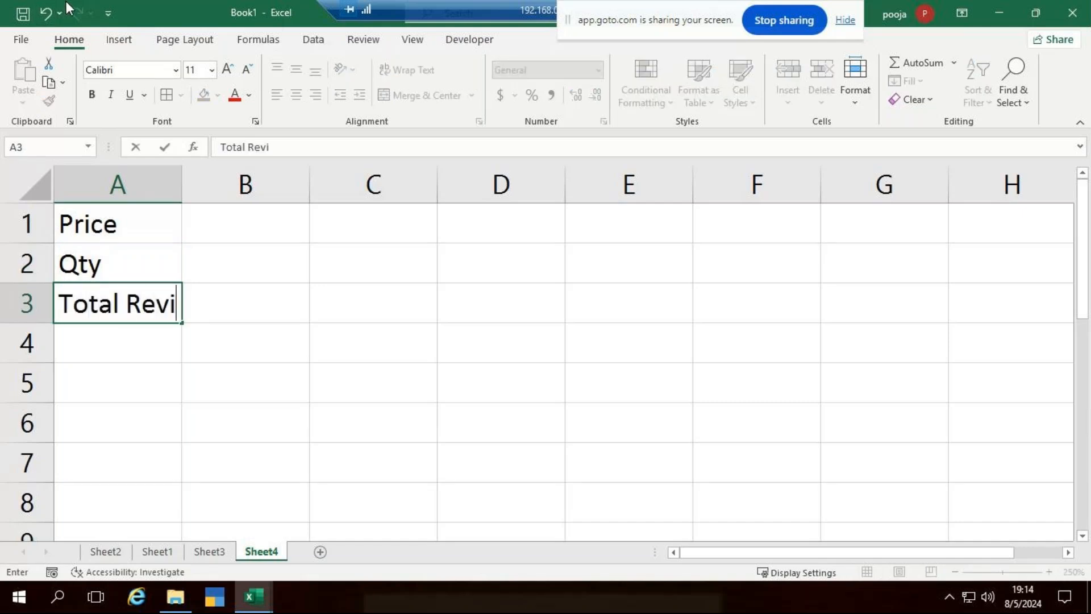
{"action": "key", "text": "BackSpace"}
{"action": "type", "text": "enue"}
{"action": "key", "text": "Return"}
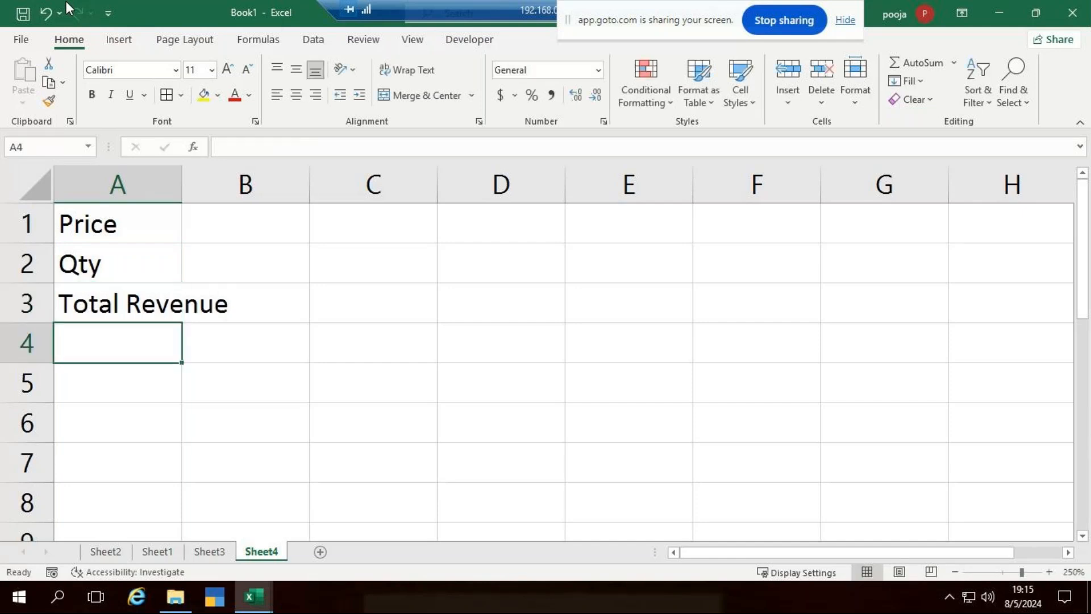
Add the labels Transport Cost and Item Cost in A4:A5.
{"action": "type", "text": "T"}
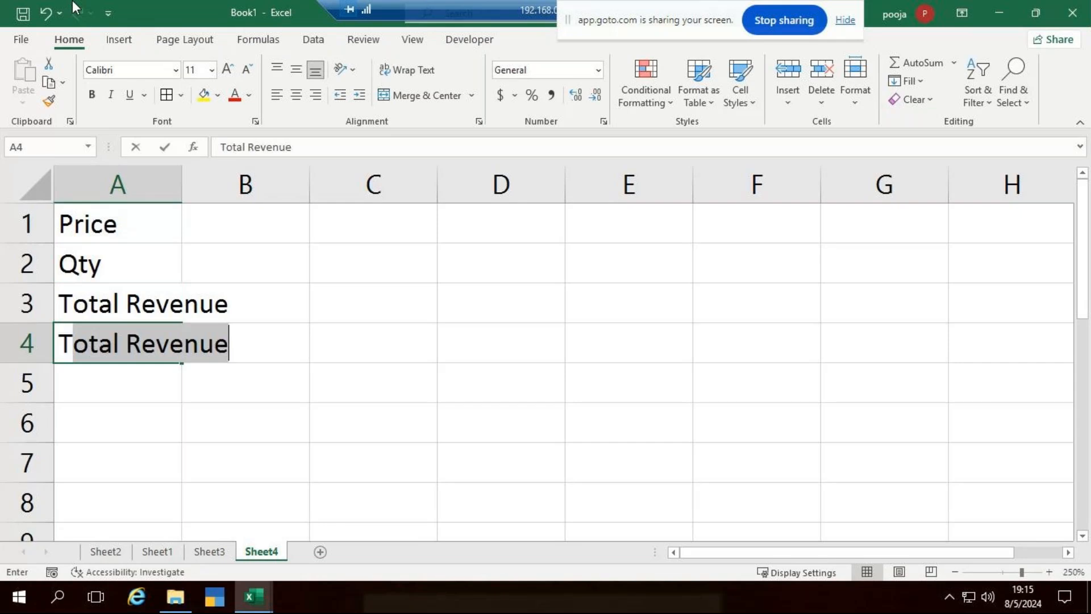
{"action": "type", "text": "ransp"}
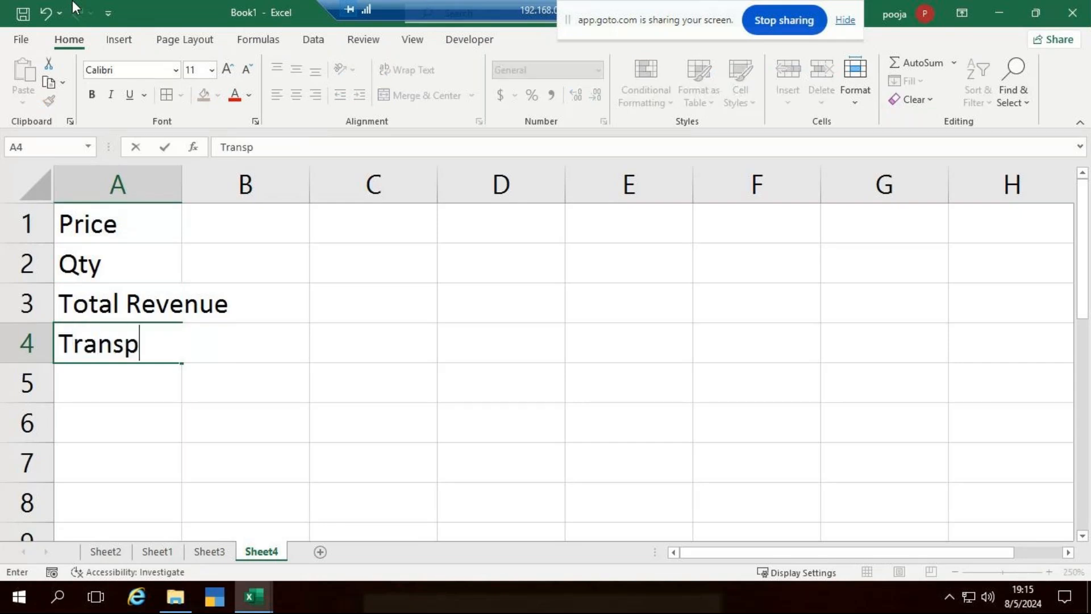
{"action": "type", "text": "oration"}
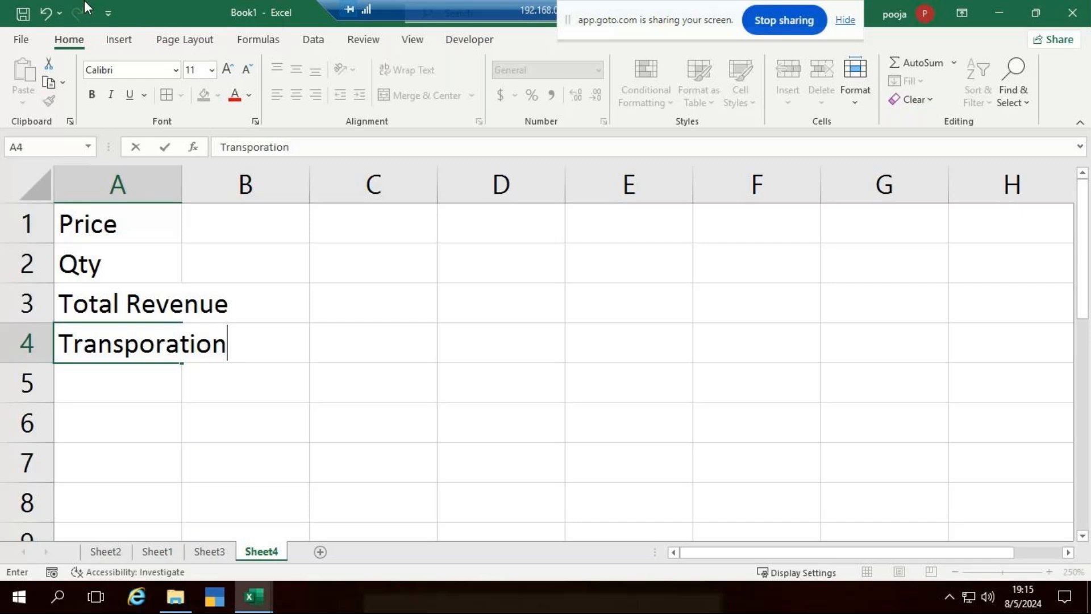
{"action": "key", "text": "BackSpace"}
{"action": "key", "text": "BackSpace"}
{"action": "key", "text": "BackSpace"}
{"action": "key", "text": "BackSpace"}
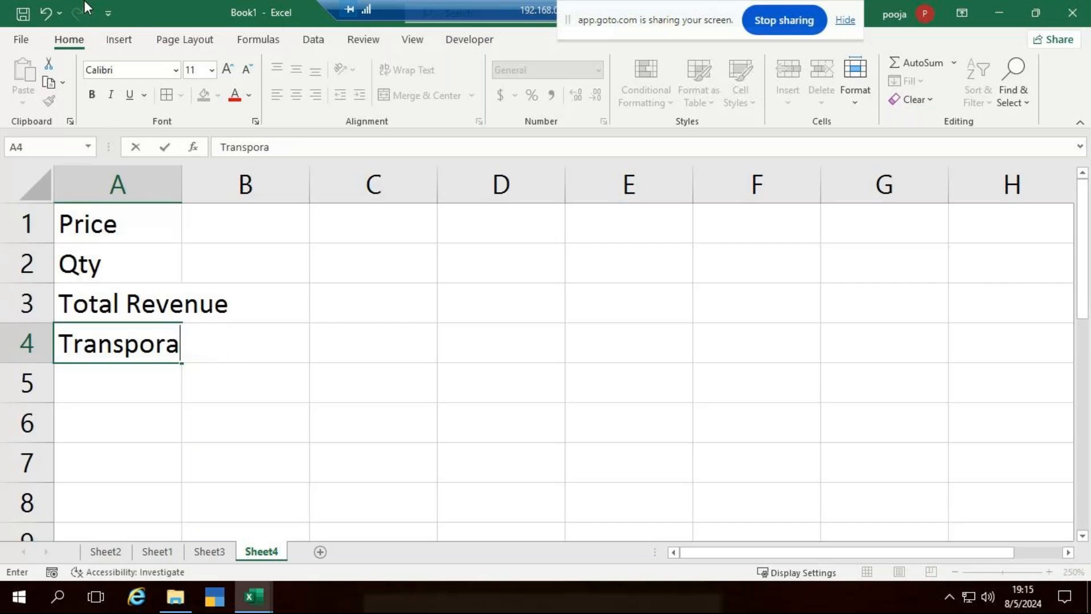
{"action": "key", "text": "BackSpace"}
{"action": "type", "text": "t Cost"}
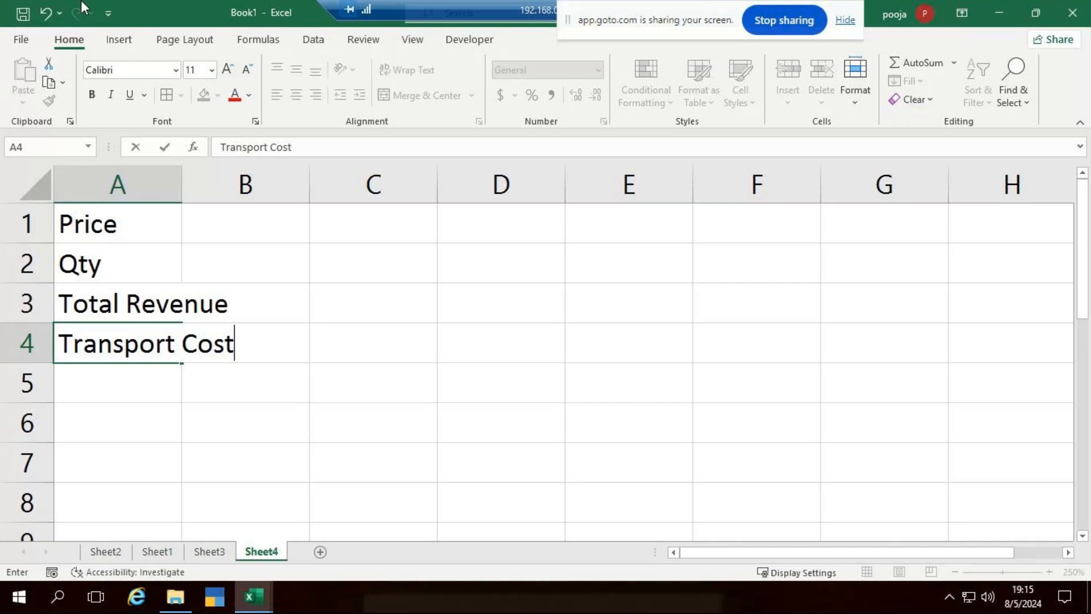
{"action": "key", "text": "Return"}
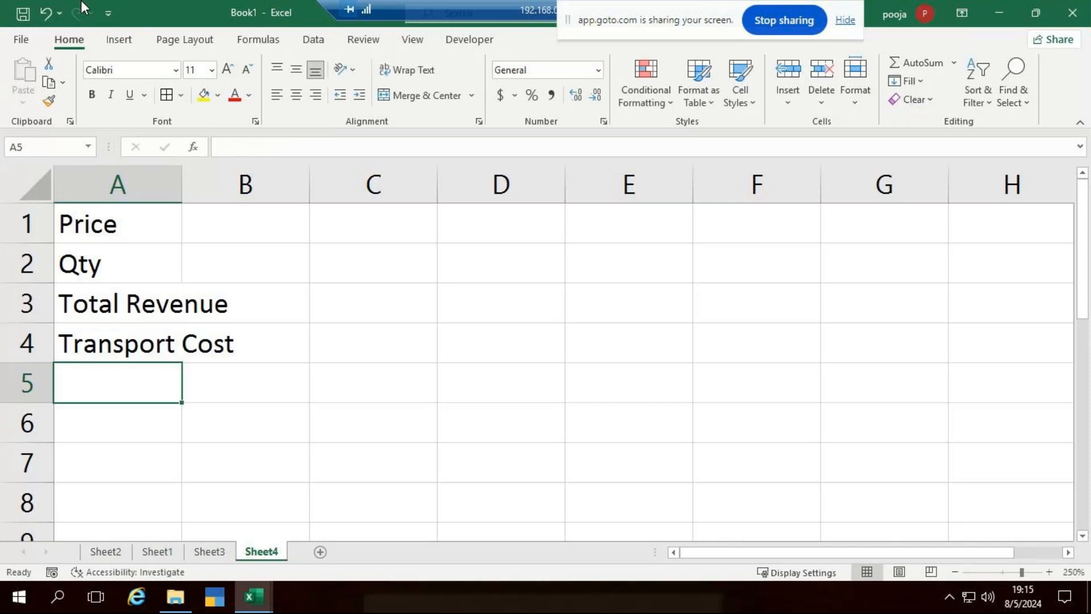
{"action": "type", "text": "ITe"}
{"action": "key", "text": "BackSpace"}
{"action": "key", "text": "BackSpace"}
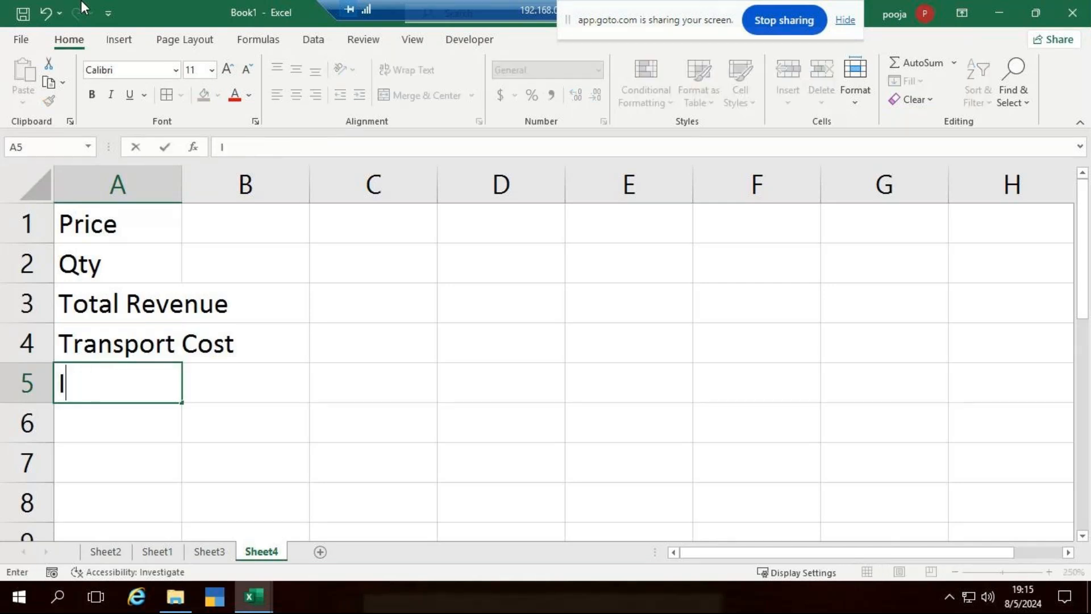
{"action": "type", "text": "tem Cost"}
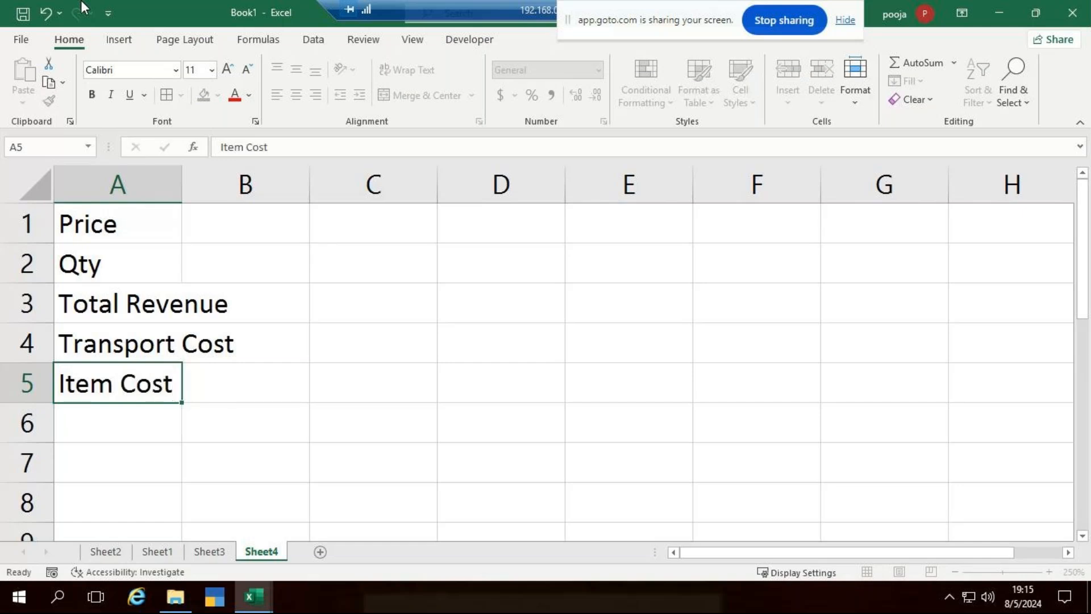
{"action": "key", "text": "Return"}
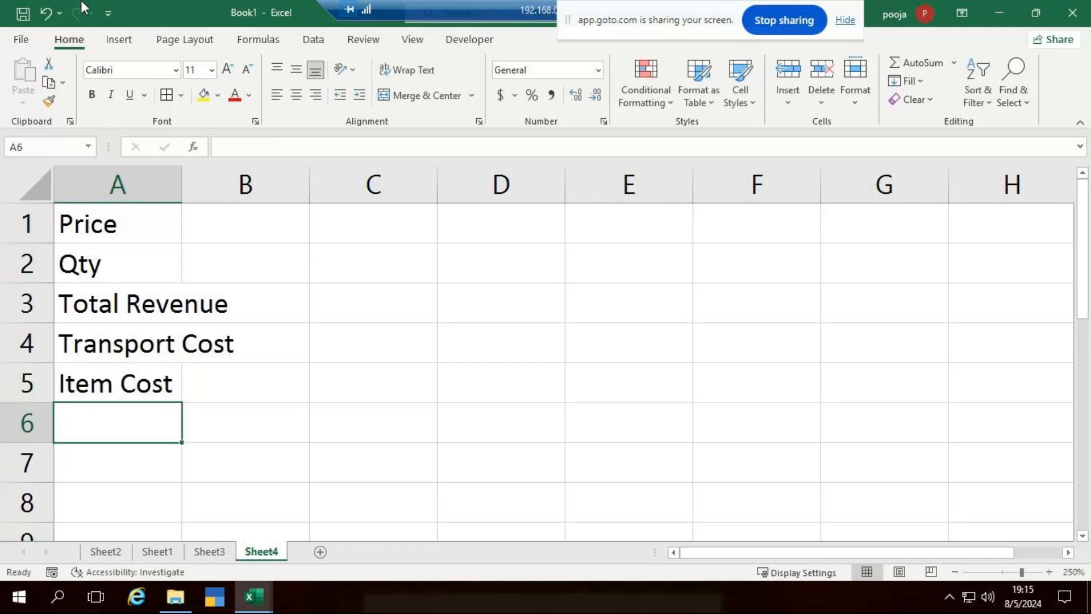
Add Total Cost and Profit in A6:A7 and widen column A to fit.
{"action": "type", "text": "Total "}
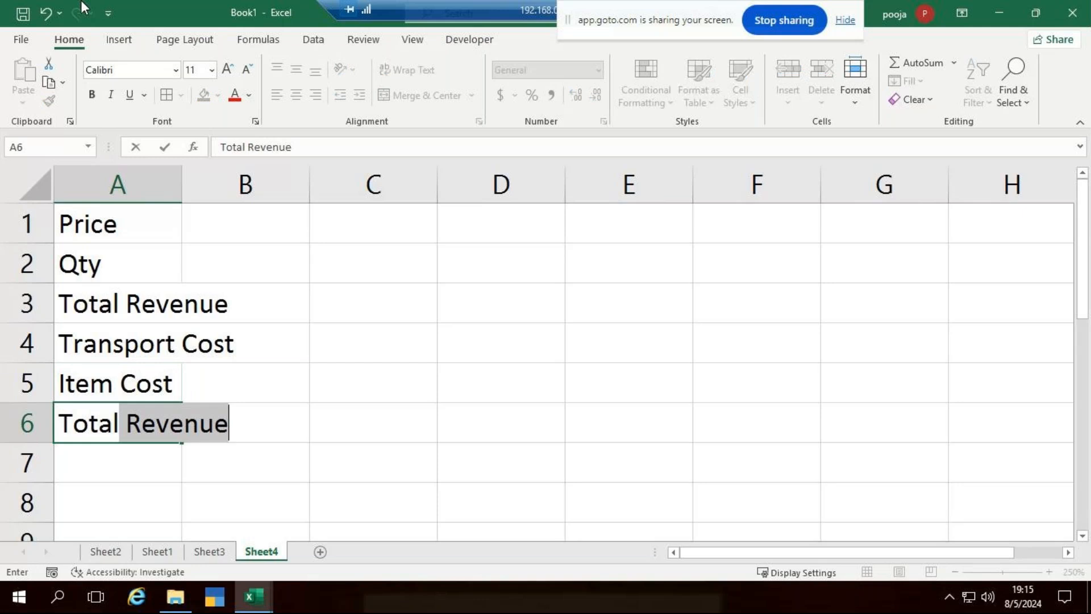
{"action": "type", "text": "C"}
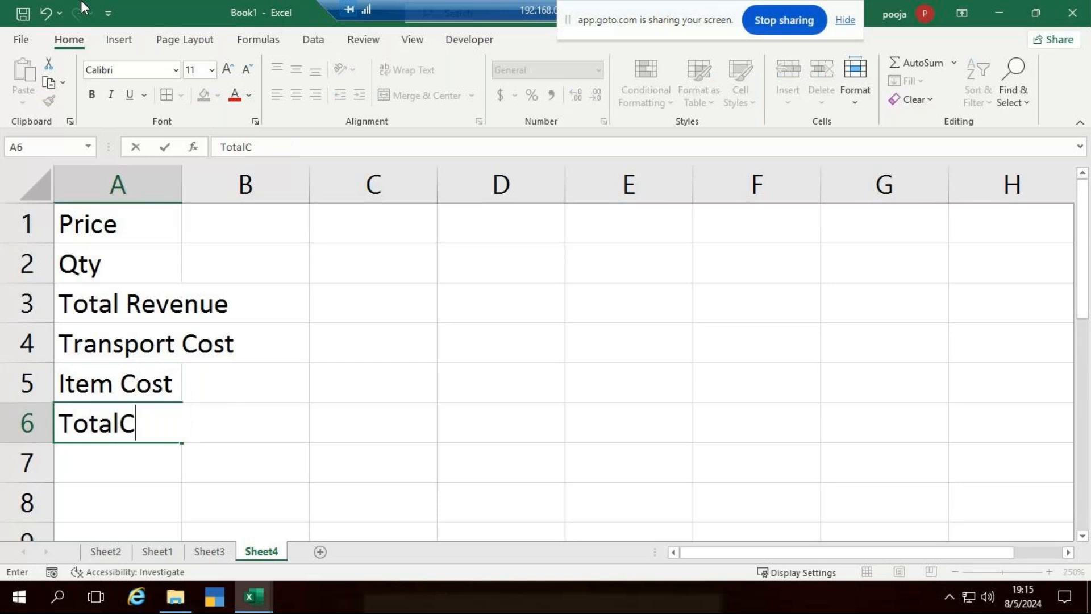
{"action": "key", "text": "BackSpace"}
{"action": "type", "text": "Cost"}
{"action": "key", "text": "Return"}
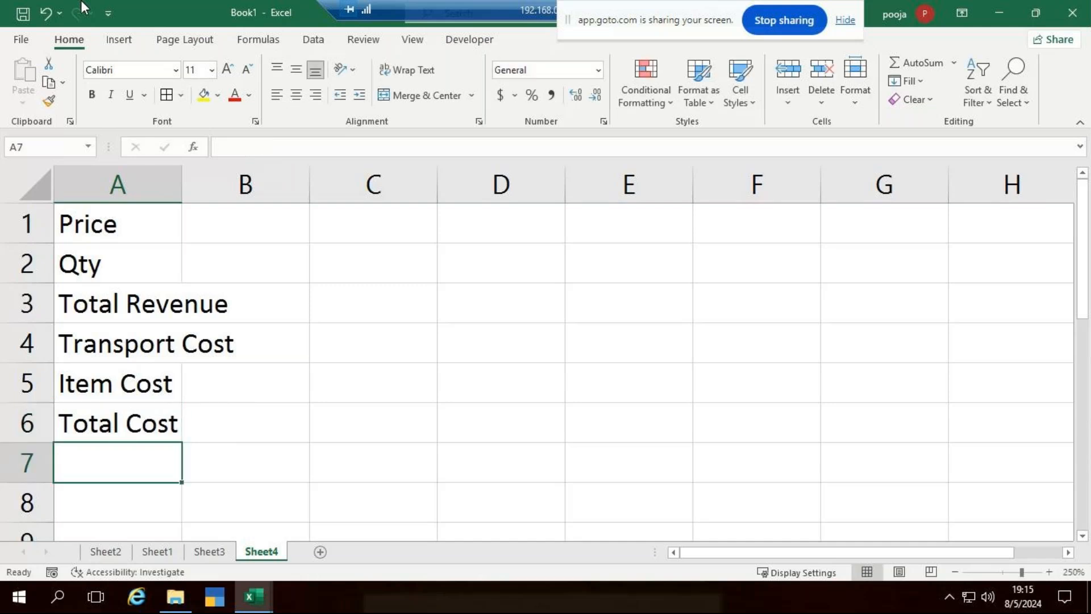
{"action": "type", "text": "Profit"}
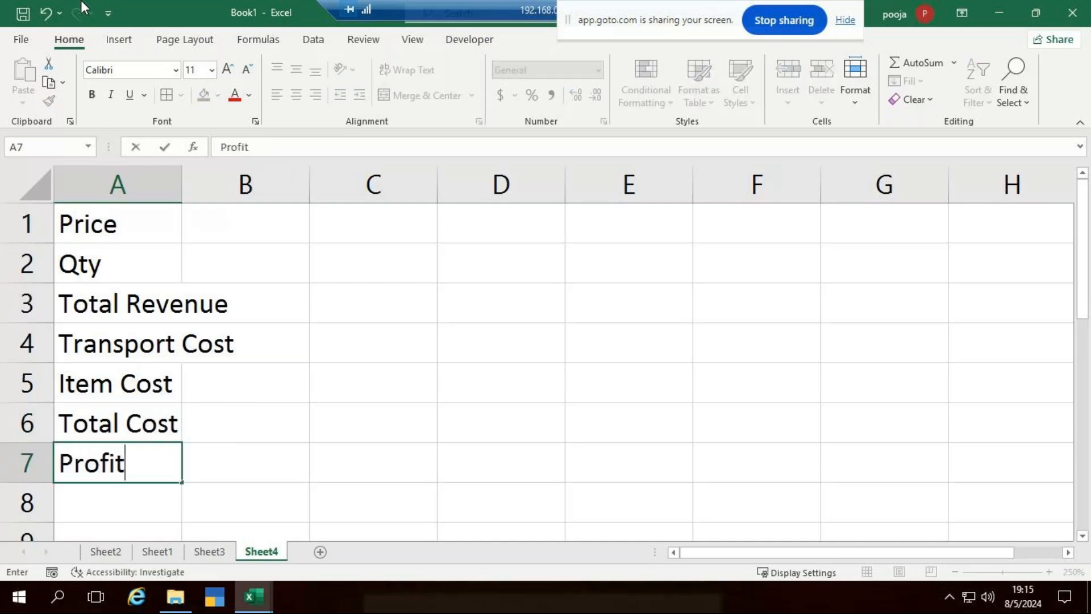
{"action": "key", "text": "Up"}
{"action": "left_click_drag", "start_coordinate": [182, 187], "coordinate": [253, 227]}
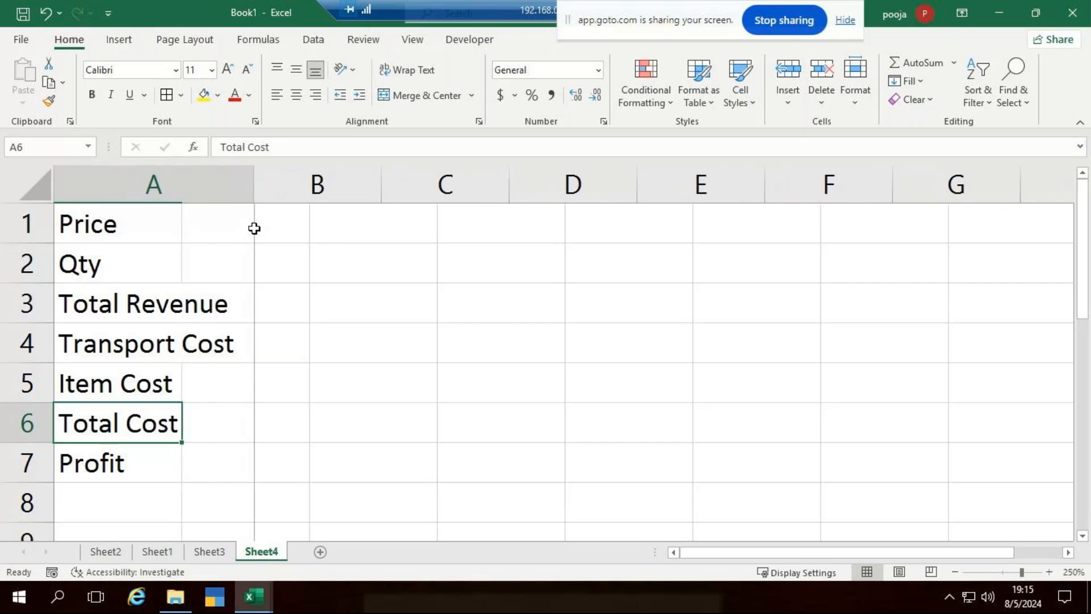
Enter a price of 35 in B1 and a quantity of 100 in B2.
{"action": "left_click", "coordinate": [309, 228]}
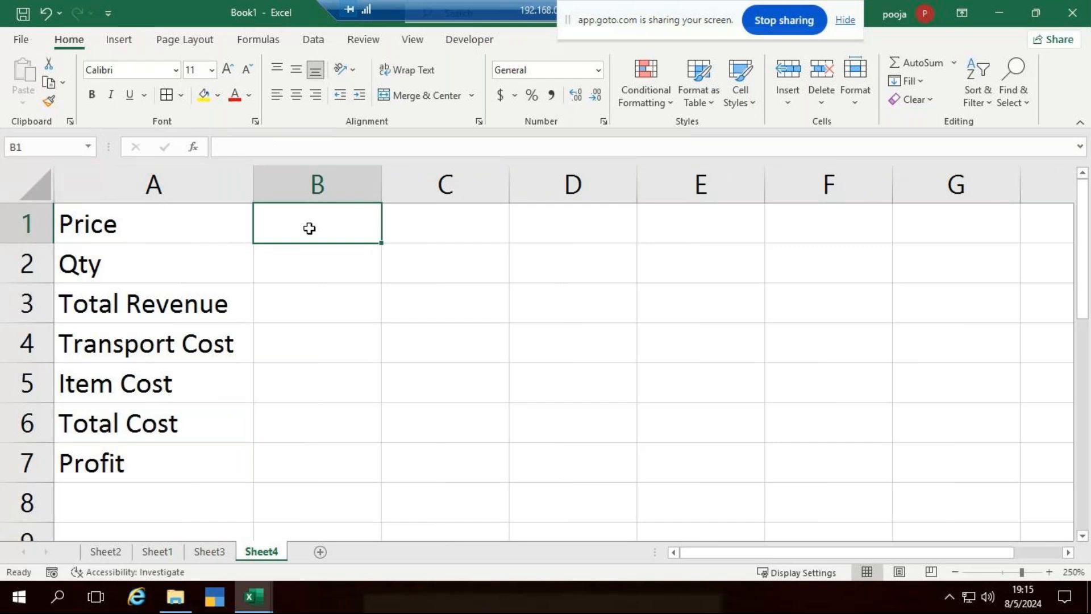
{"action": "type", "text": "3"}
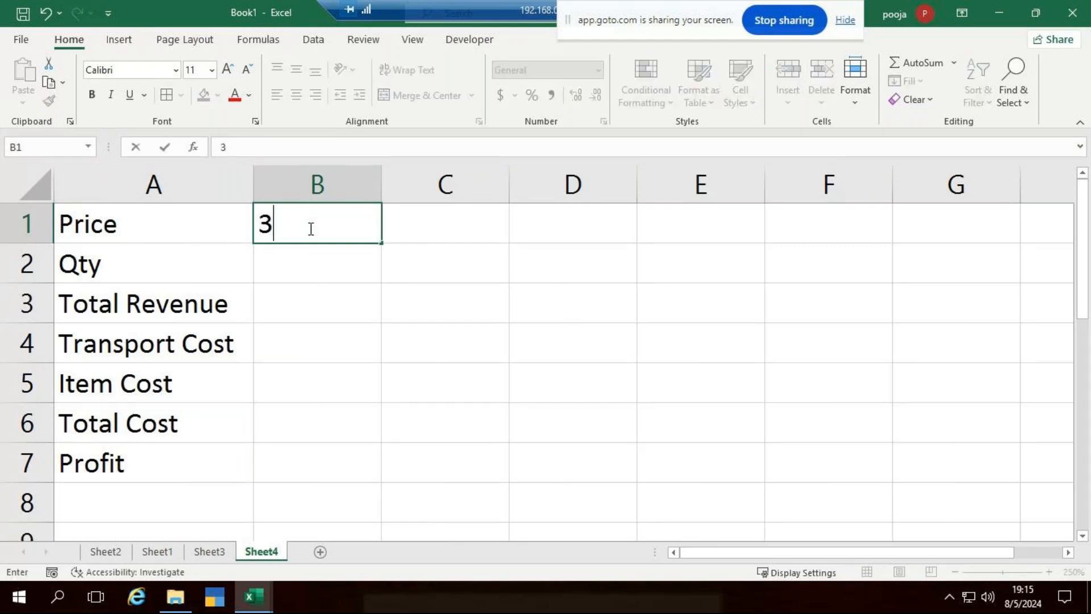
{"action": "type", "text": "5"}
{"action": "key", "text": "Return"}
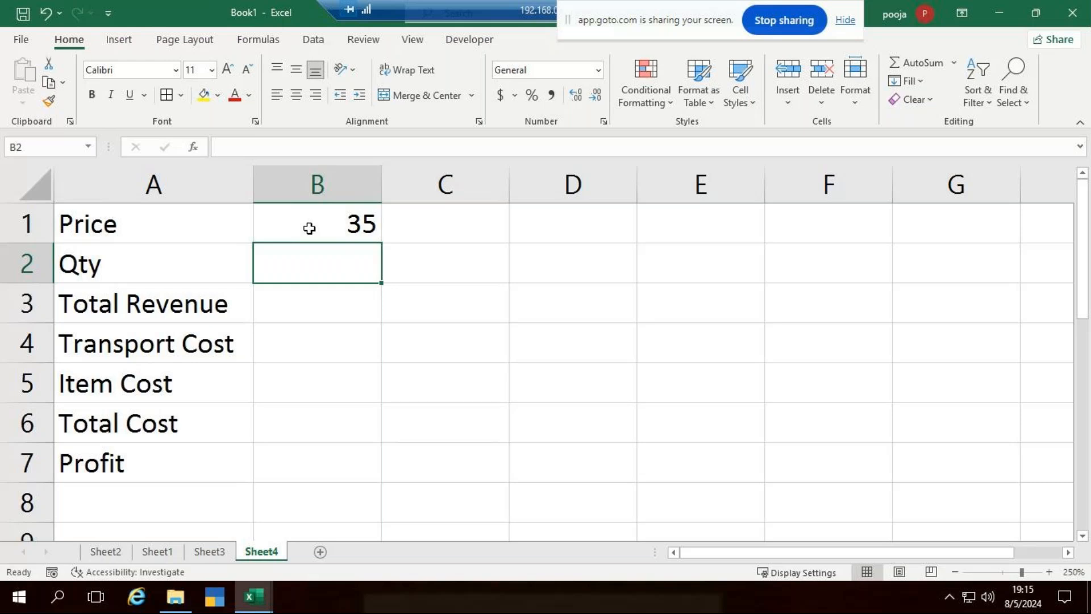
{"action": "type", "text": "100"}
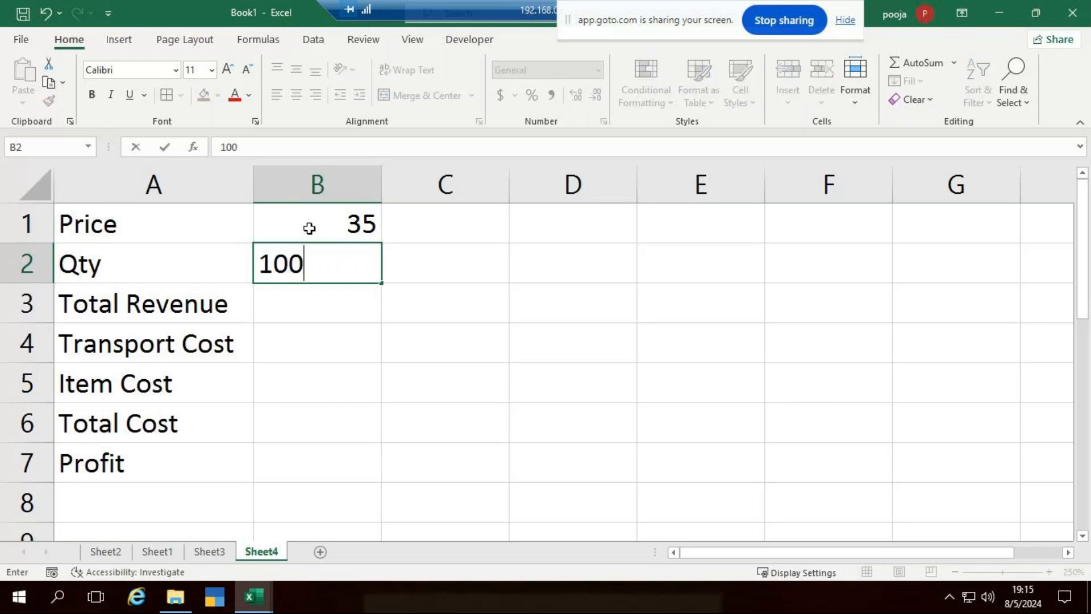
{"action": "key", "text": "Return"}
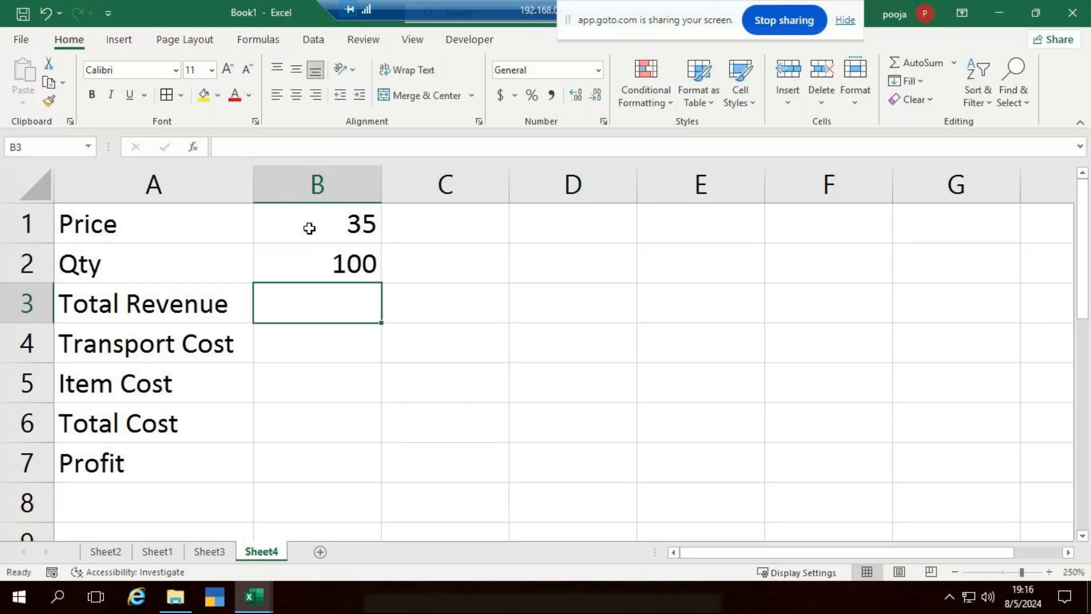
Build the Total Revenue formula =B1*B2 in cell B3.
{"action": "type", "text": "="}
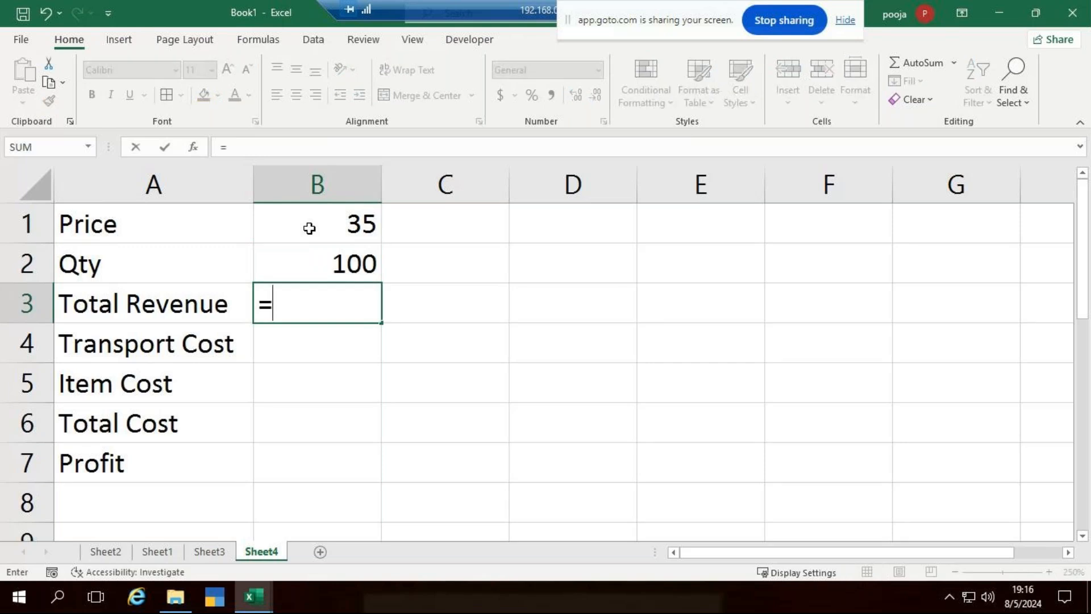
{"action": "left_click", "coordinate": [309, 228]}
{"action": "type", "text": "*"}
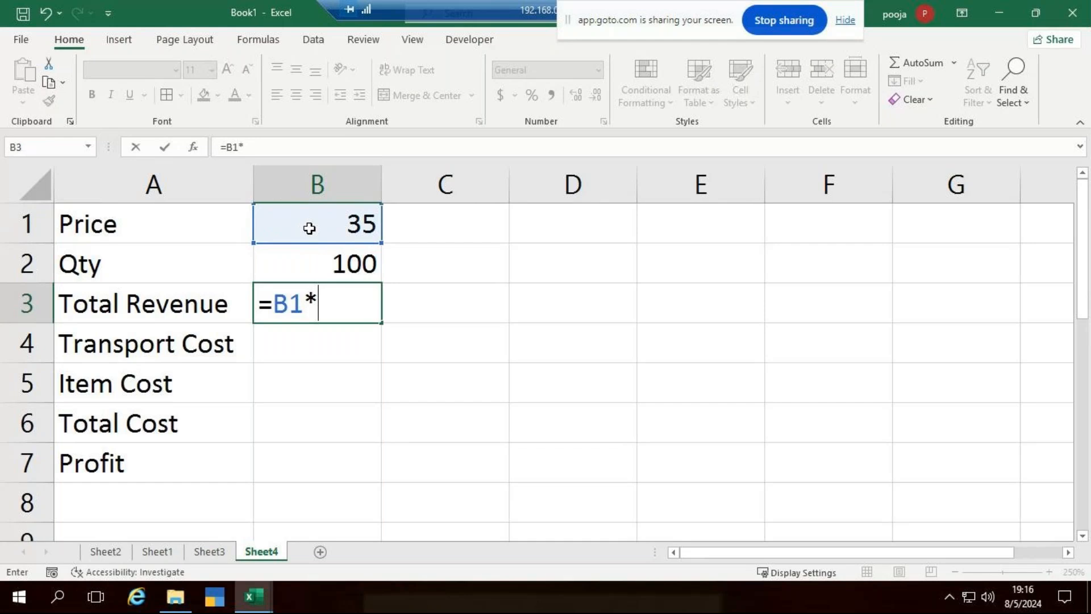
{"action": "left_click", "coordinate": [334, 263]}
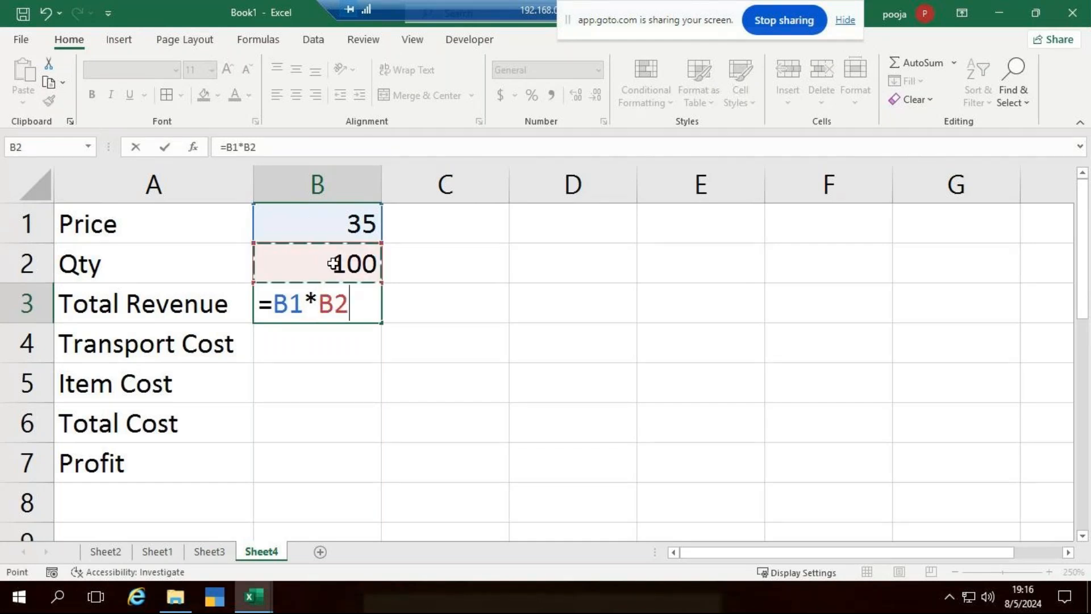
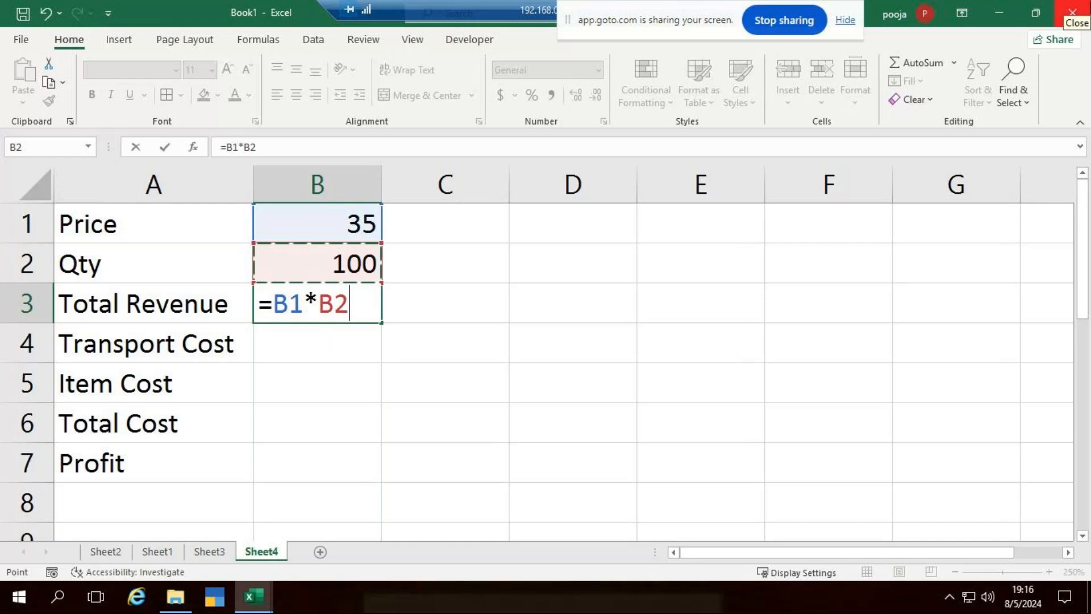
Commit the =B1*B2 formula in B3 so Total Revenue shows 3500.
{"action": "key", "text": "Return"}
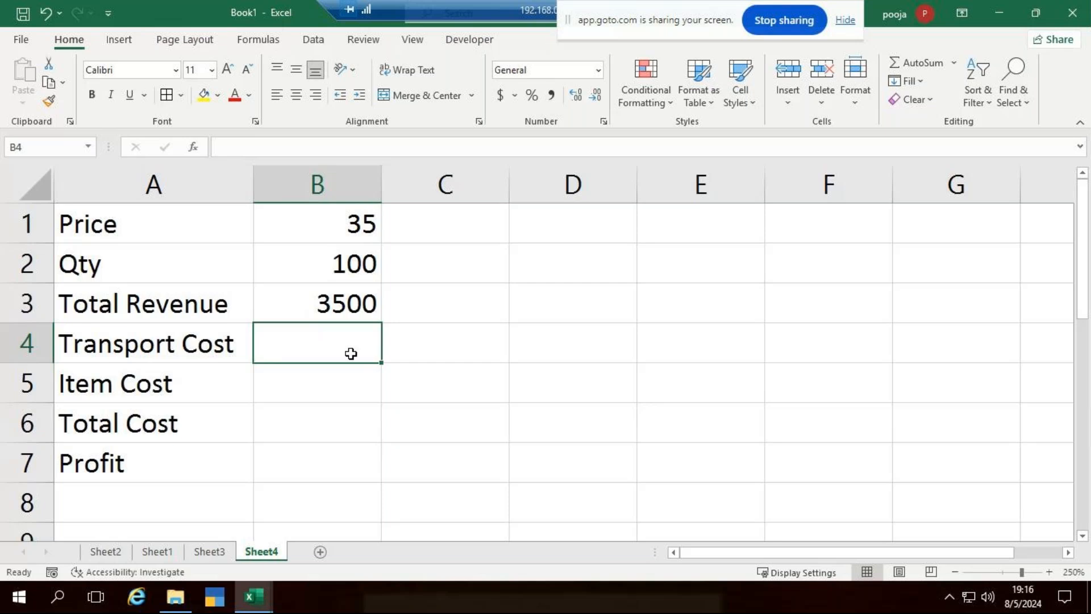
Enter =10*B1 in B4 (Transport Cost 350) and =20*B2 in B5 (Item Cost 2000).
{"action": "type", "text": "="}
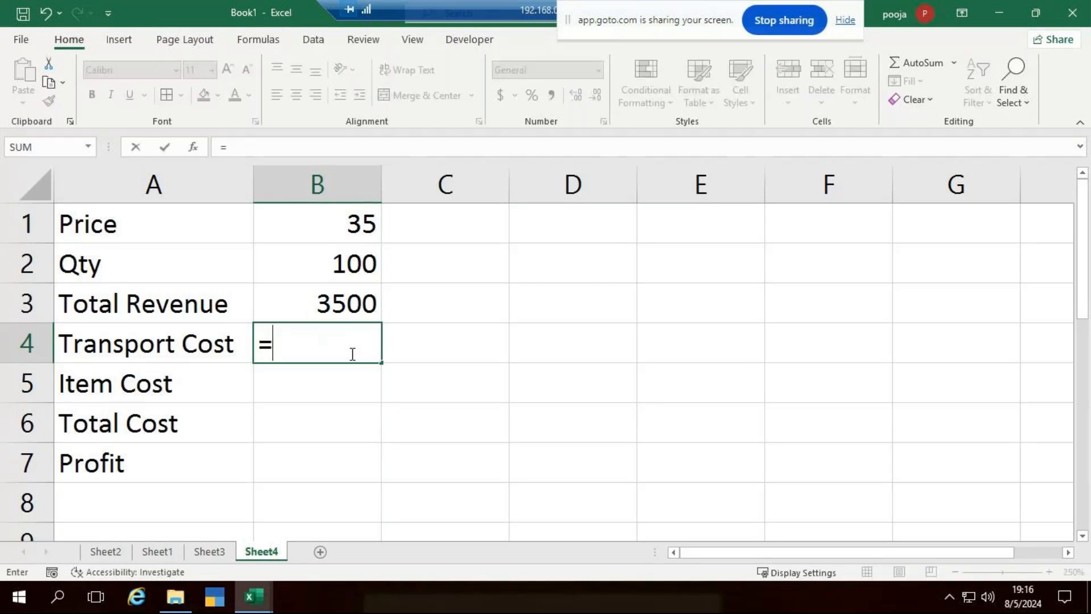
{"action": "type", "text": "10"}
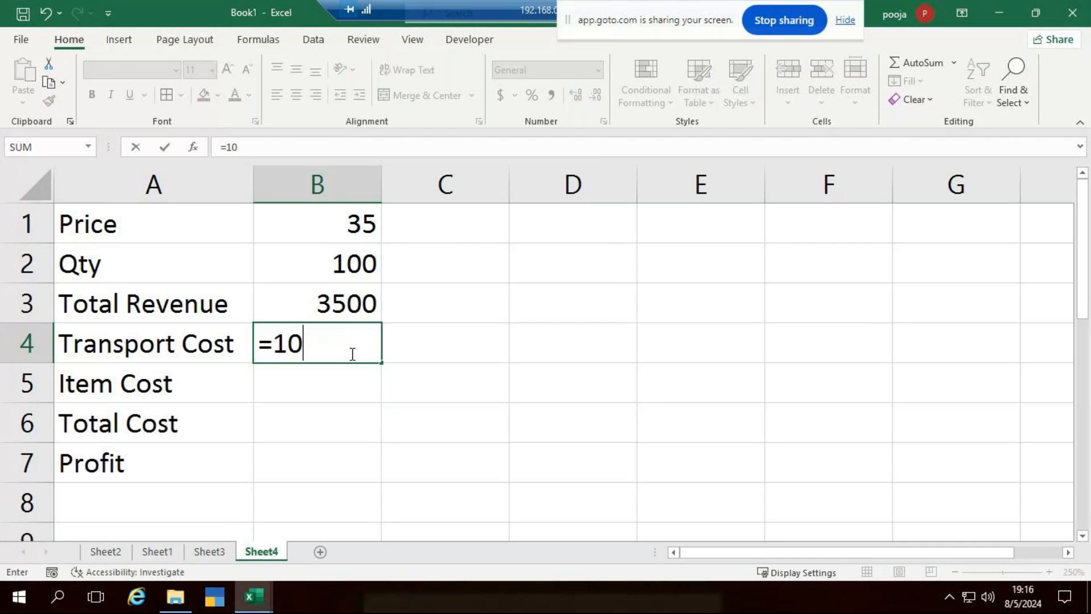
{"action": "type", "text": "*"}
{"action": "left_click", "coordinate": [351, 230]}
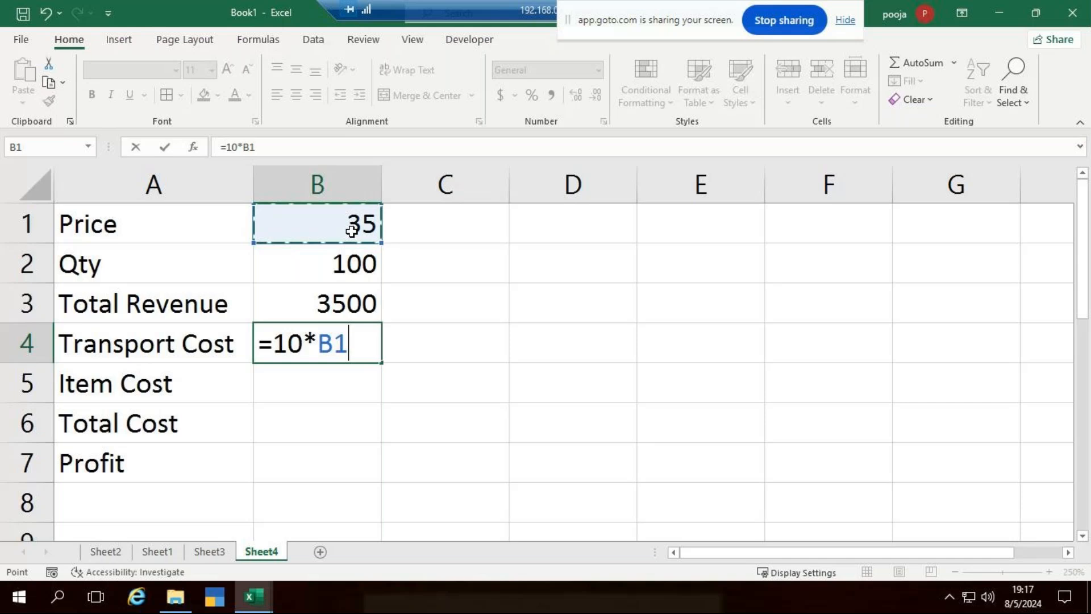
{"action": "key", "text": "Return"}
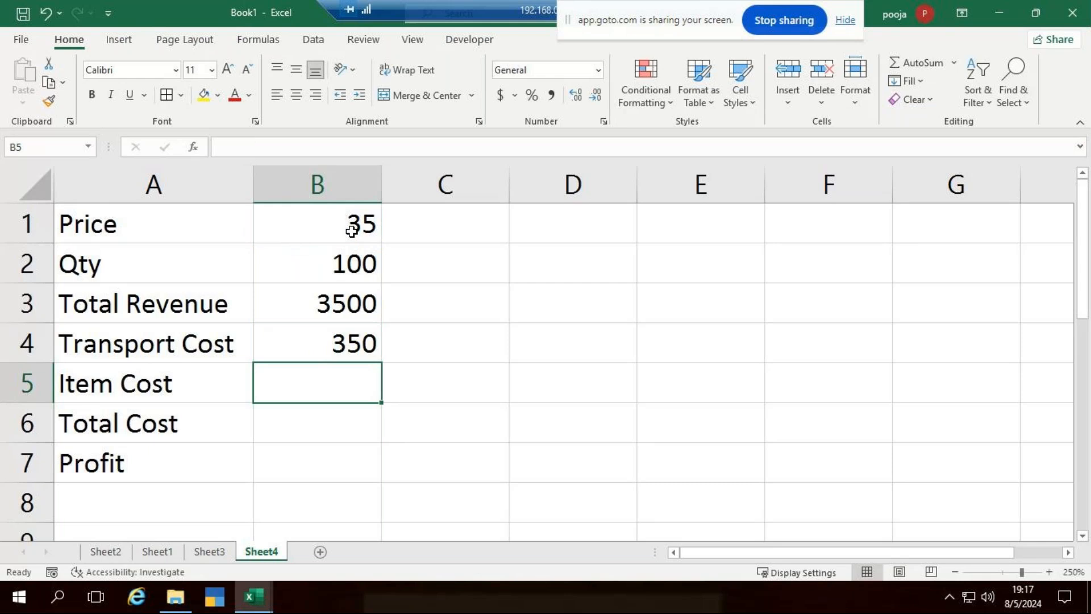
{"action": "type", "text": "=20*"}
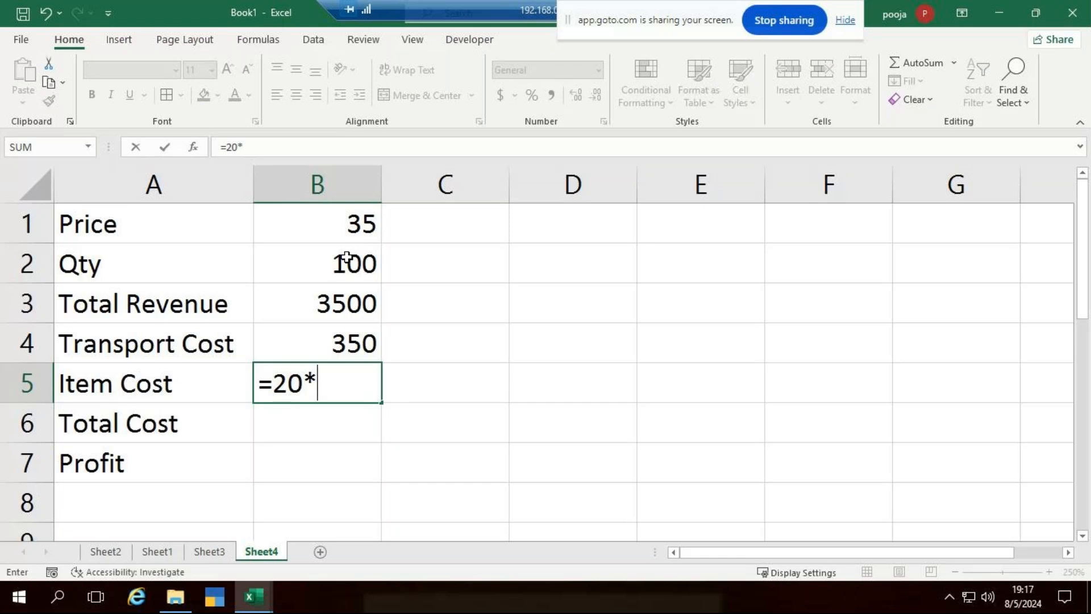
{"action": "left_click", "coordinate": [346, 257]}
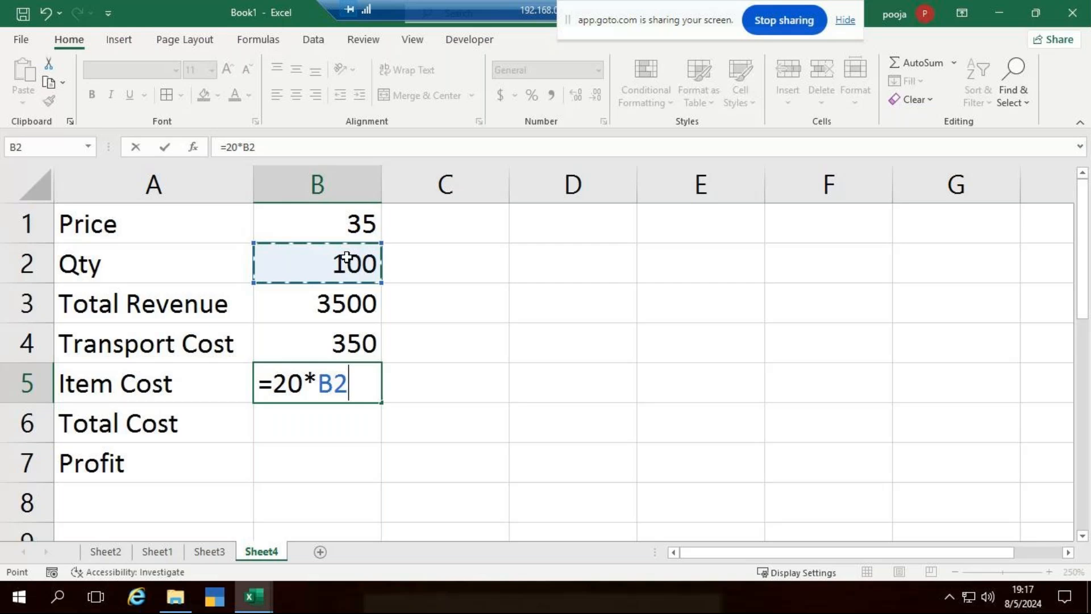
{"action": "key", "text": "Return"}
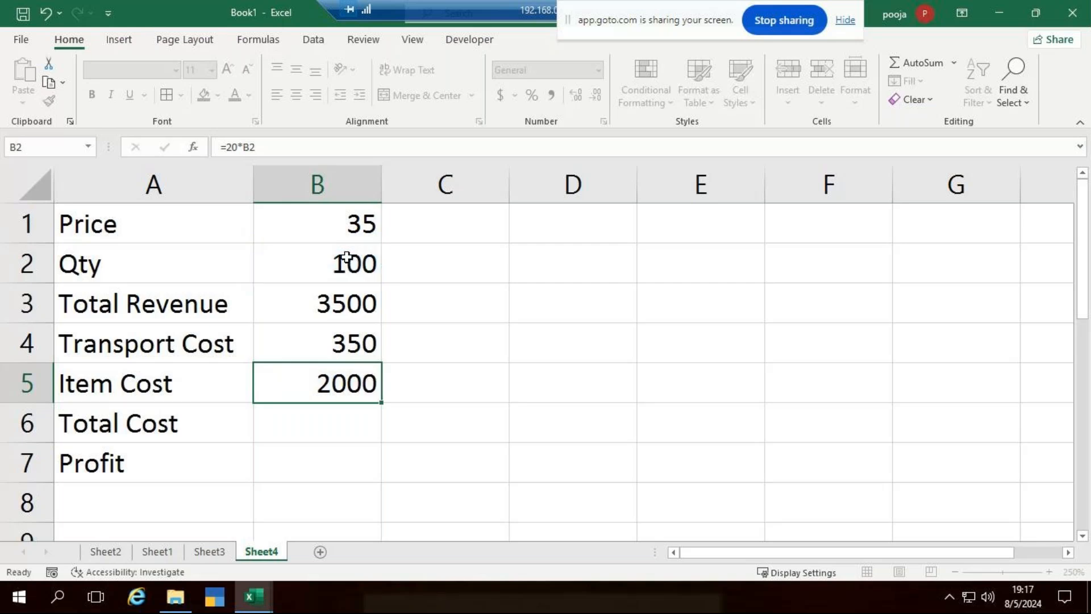
Check the formulas in B3 and B4 without changing them.
{"action": "left_click", "coordinate": [353, 303]}
{"action": "double_click", "coordinate": [354, 303]}
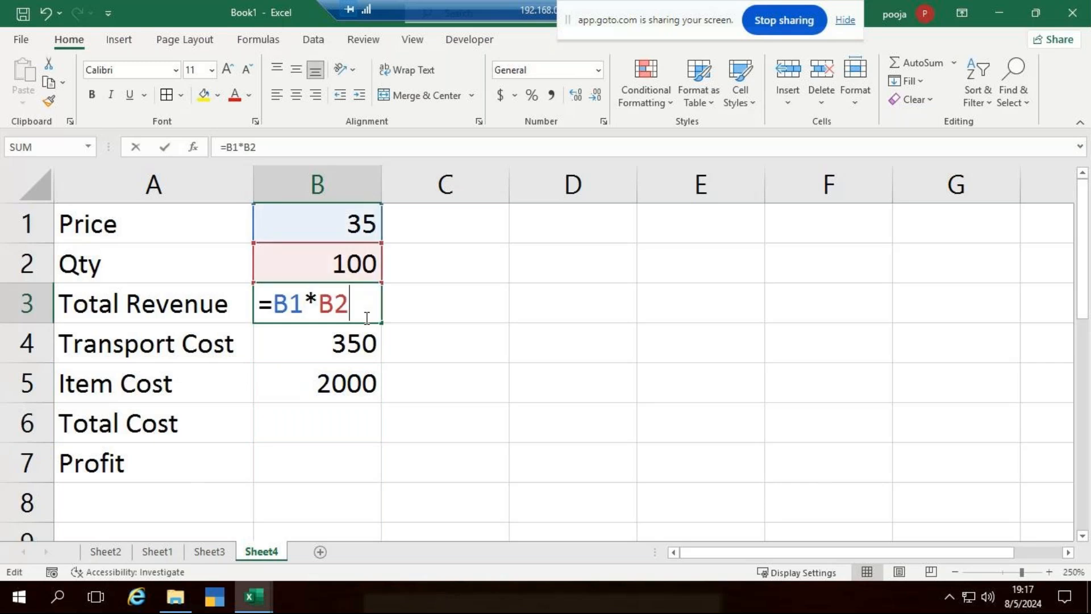
{"action": "left_click", "coordinate": [366, 343]}
{"action": "double_click", "coordinate": [366, 341]}
{"action": "key", "text": "Escape"}
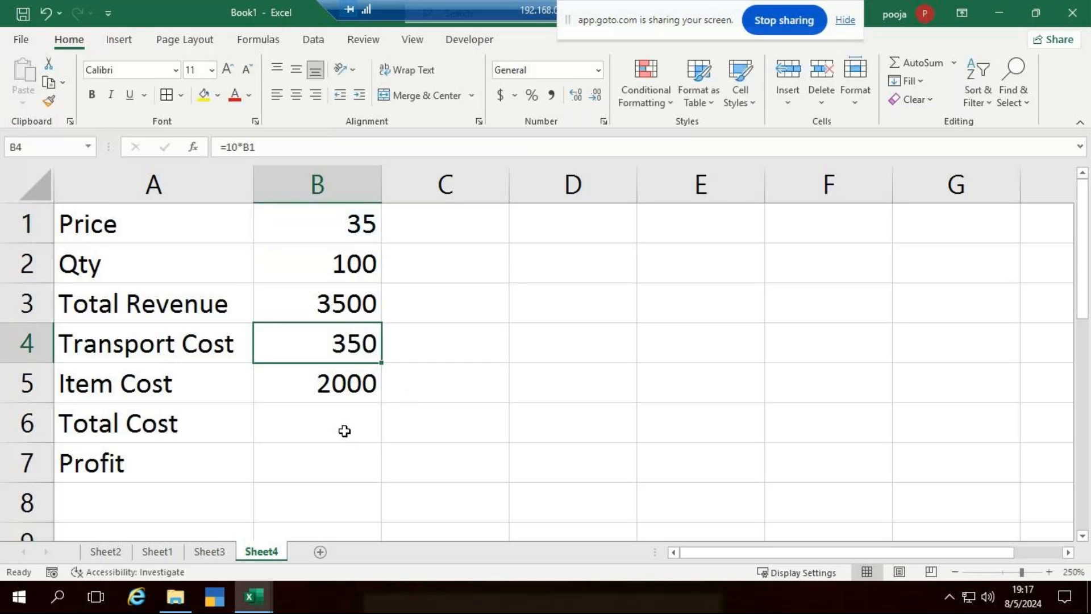
{"action": "left_click", "coordinate": [345, 431]}
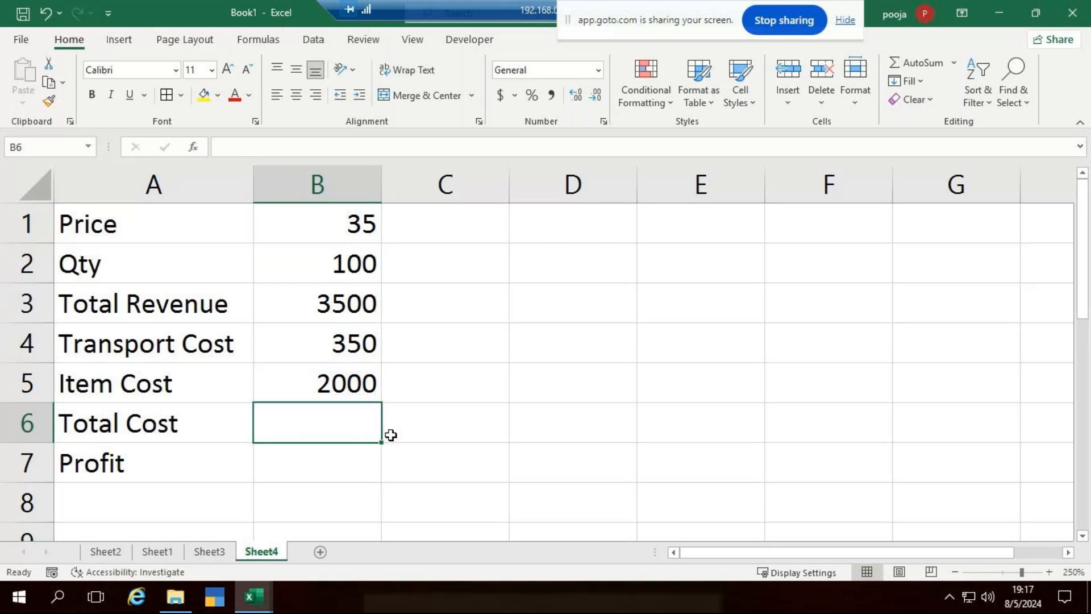
Enter =B4+B5 in B6 for a Total Cost of 2350.
{"action": "type", "text": "="}
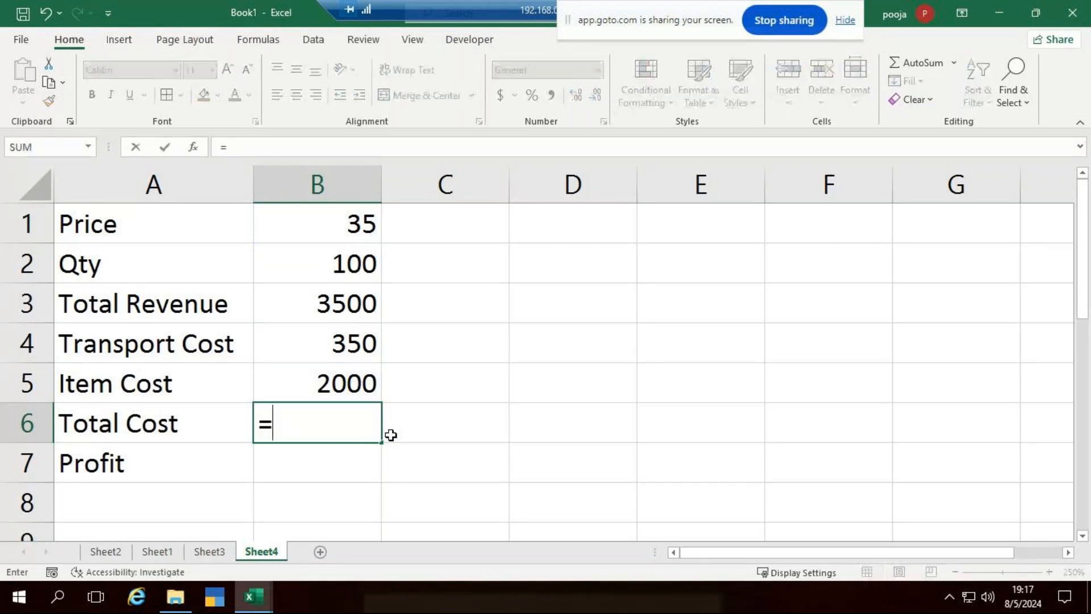
{"action": "left_click", "coordinate": [366, 348]}
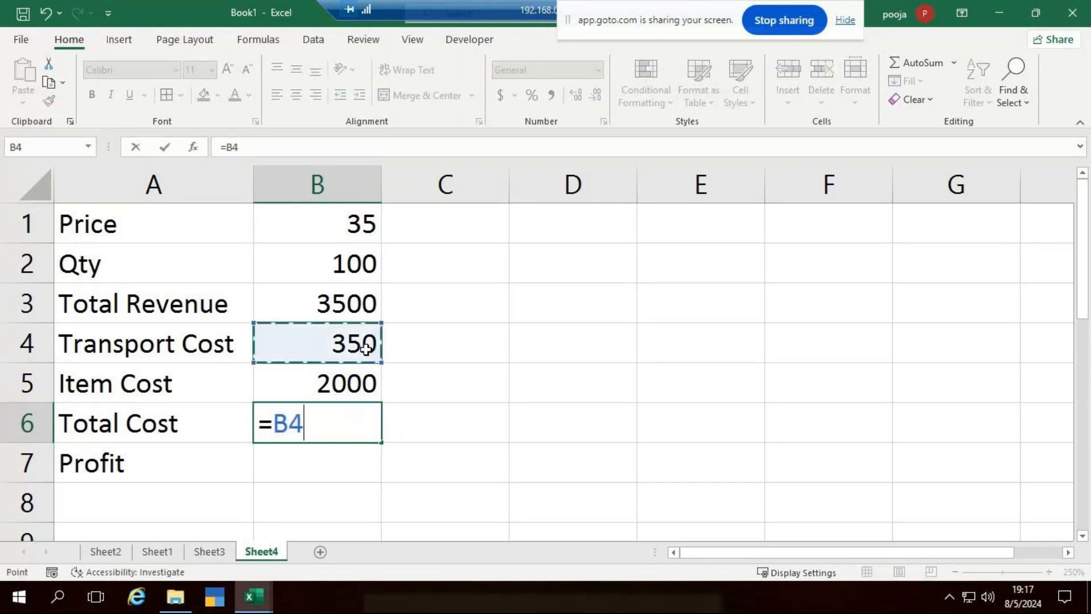
{"action": "type", "text": "+"}
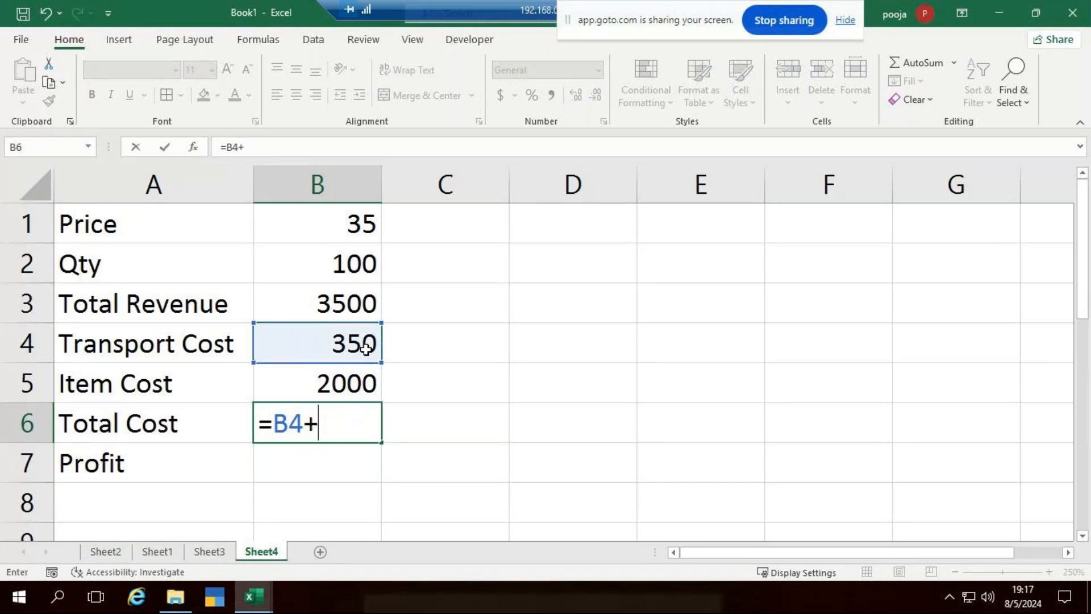
{"action": "left_click", "coordinate": [352, 385]}
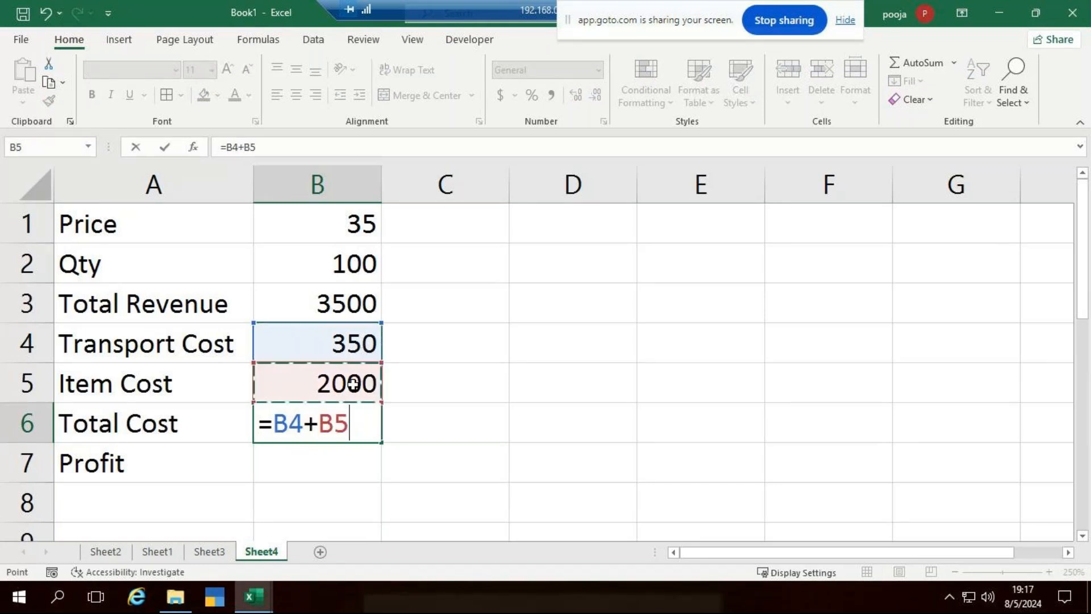
{"action": "key", "text": "Return"}
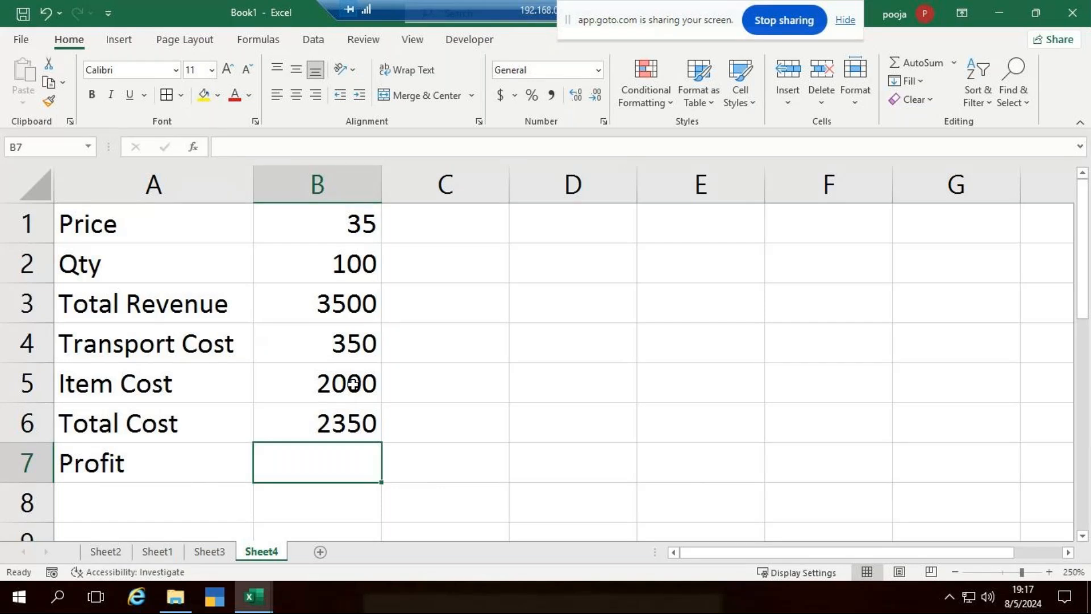
Enter =B3-B6 in B7 for a Profit of 1150.
{"action": "type", "text": "="}
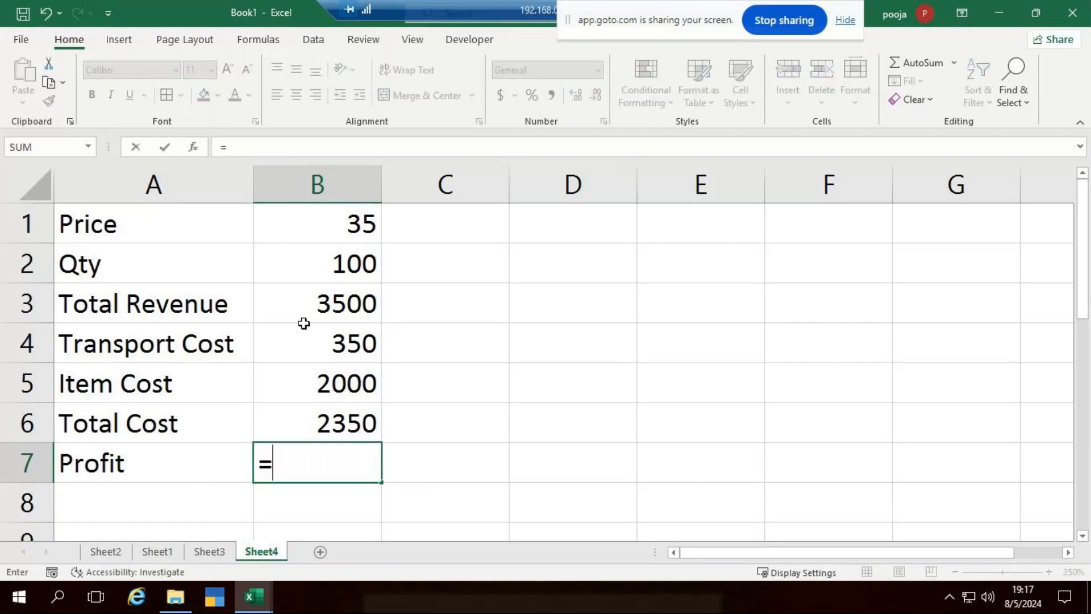
{"action": "left_click", "coordinate": [334, 308]}
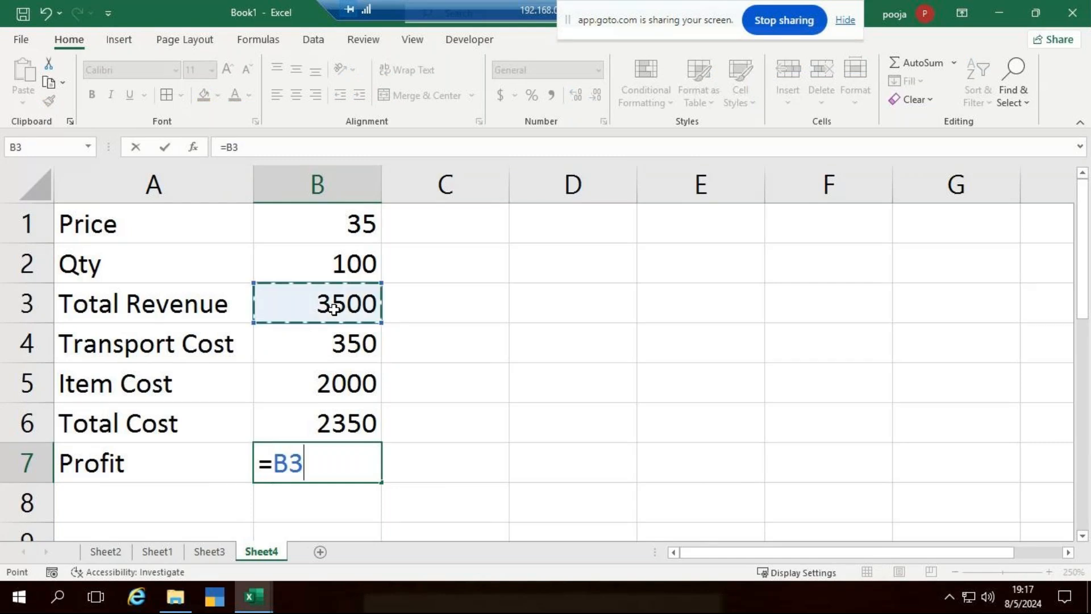
{"action": "type", "text": "-"}
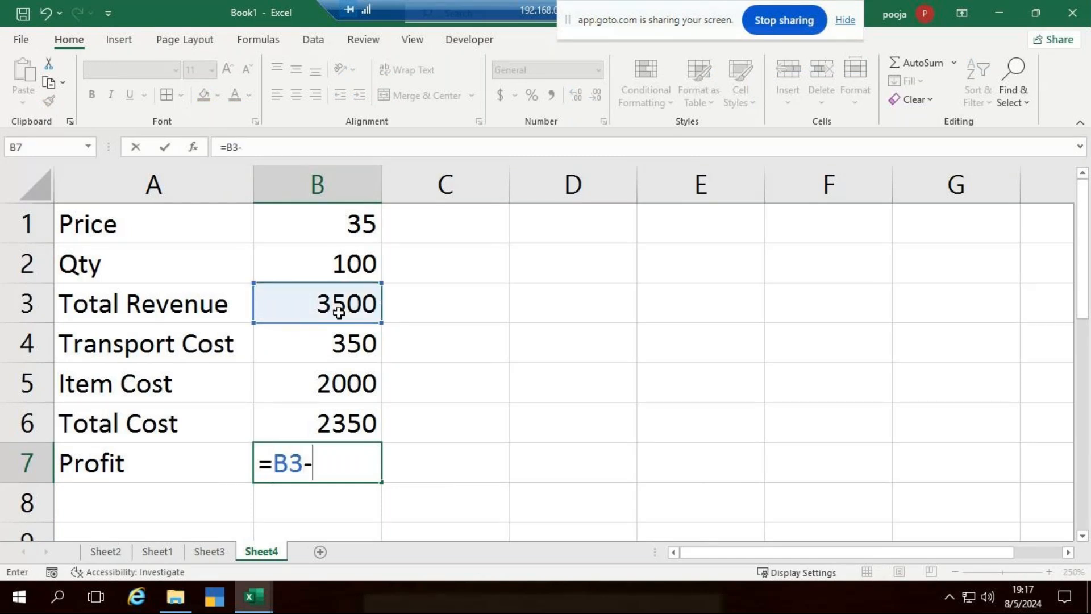
{"action": "left_click", "coordinate": [324, 418]}
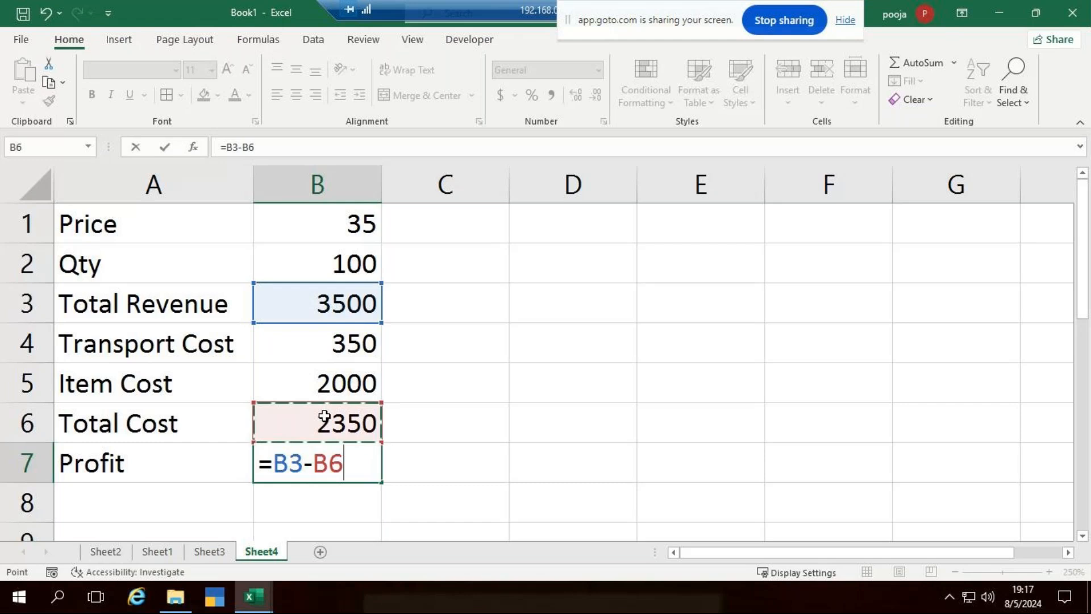
{"action": "key", "text": "Return"}
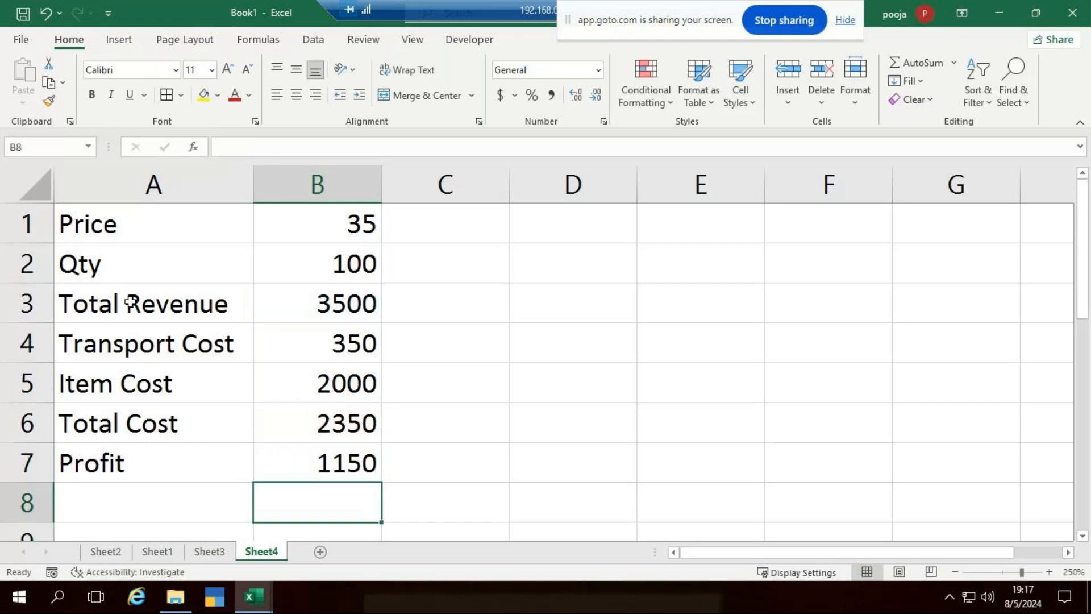
Centre the table A1:B7 and give every cell All Borders.
{"action": "left_click_drag", "start_coordinate": [165, 227], "coordinate": [370, 368]}
{"action": "scroll", "coordinate": [370, 370], "scroll_direction": "up", "scroll_amount": 1}
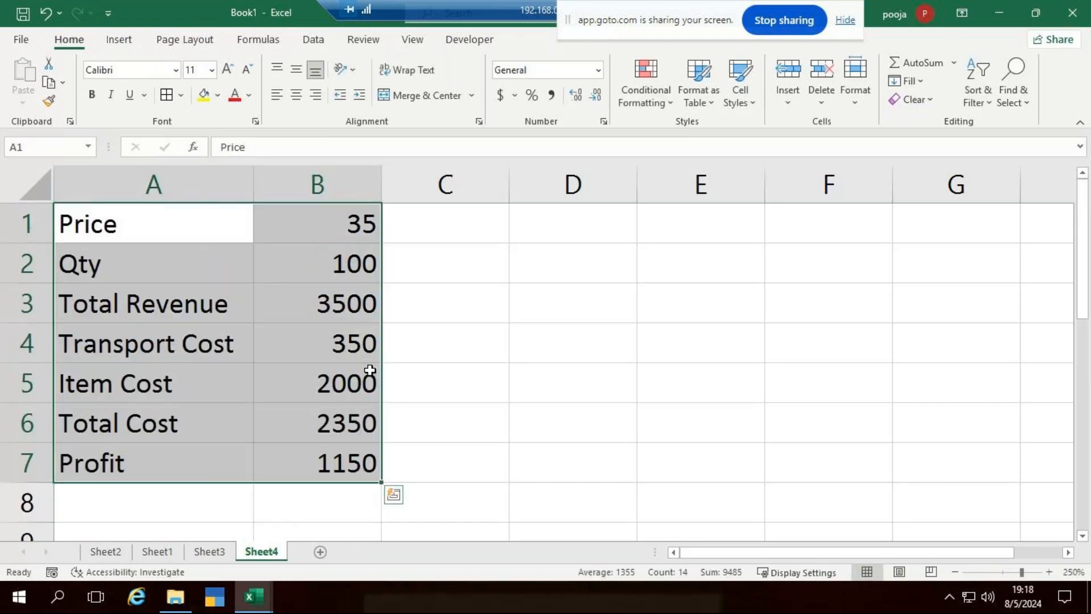
{"action": "left_click", "coordinate": [297, 94]}
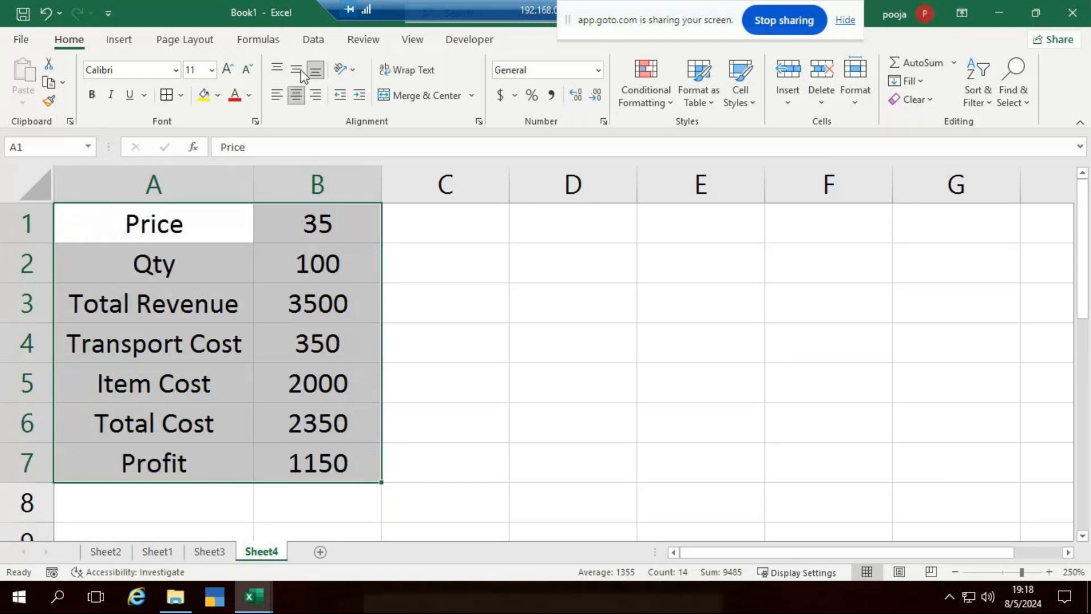
{"action": "left_click", "coordinate": [181, 95]}
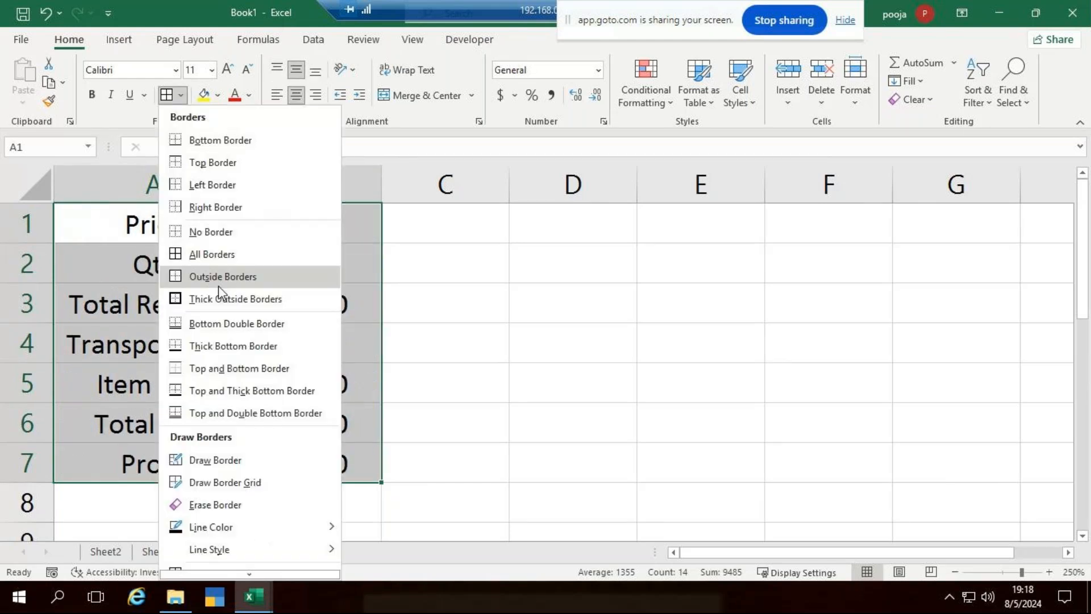
{"action": "left_click", "coordinate": [231, 256]}
Insert a blank row above the table and select A1:B1.
{"action": "left_click", "coordinate": [435, 279]}
{"action": "left_click", "coordinate": [25, 223]}
{"action": "key", "text": "ctrl+shift+plus"}
{"action": "left_click_drag", "start_coordinate": [117, 217], "coordinate": [382, 235]}
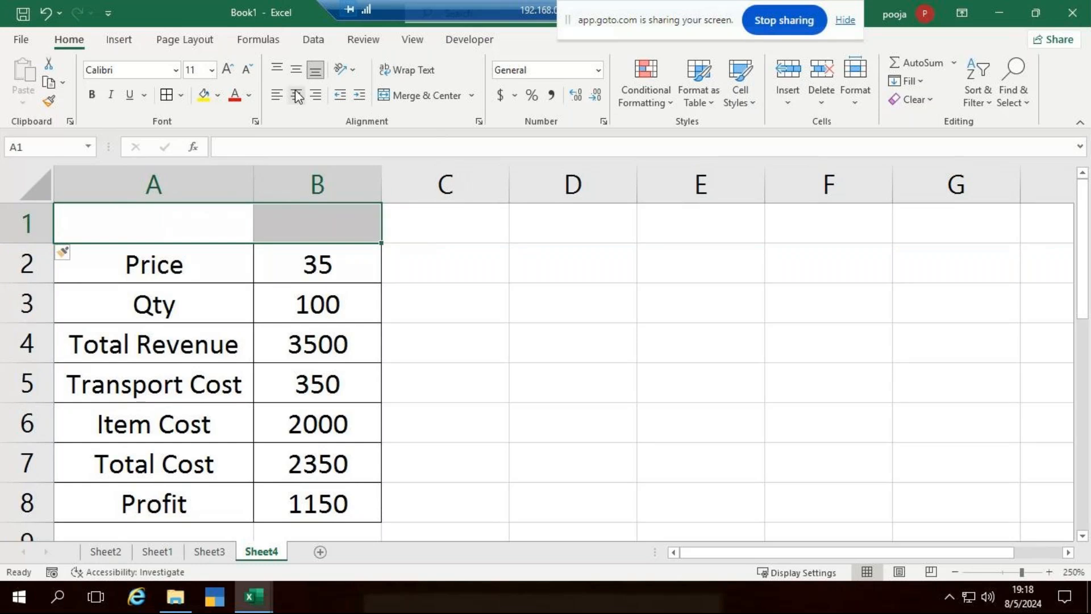
Merge A1:B1 into a 'What If Analysis' title, then make it bold and red.
{"action": "left_click", "coordinate": [439, 95]}
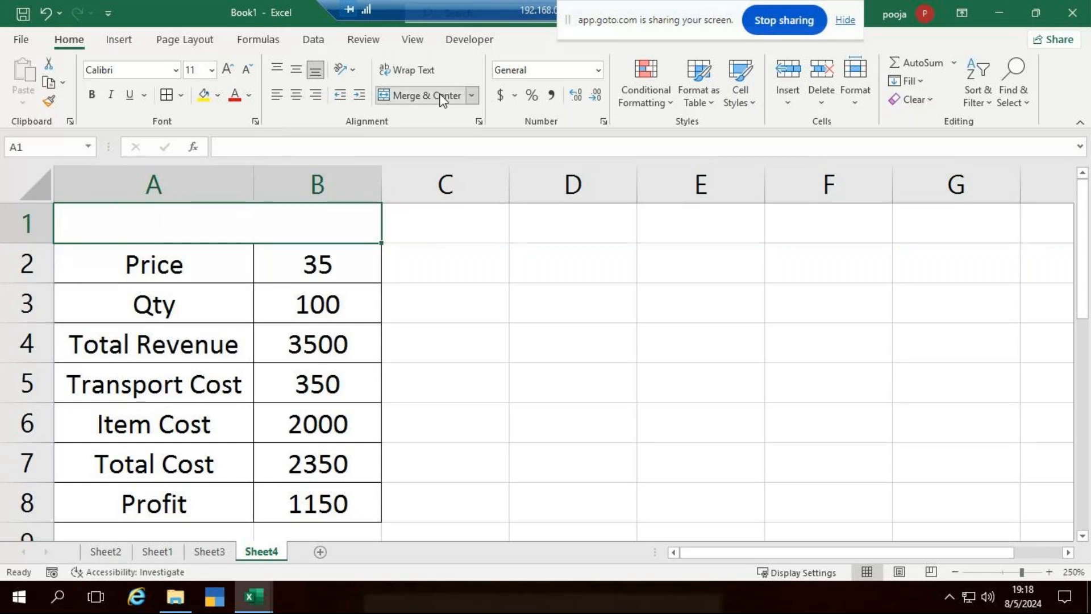
{"action": "type", "text": "Wha"}
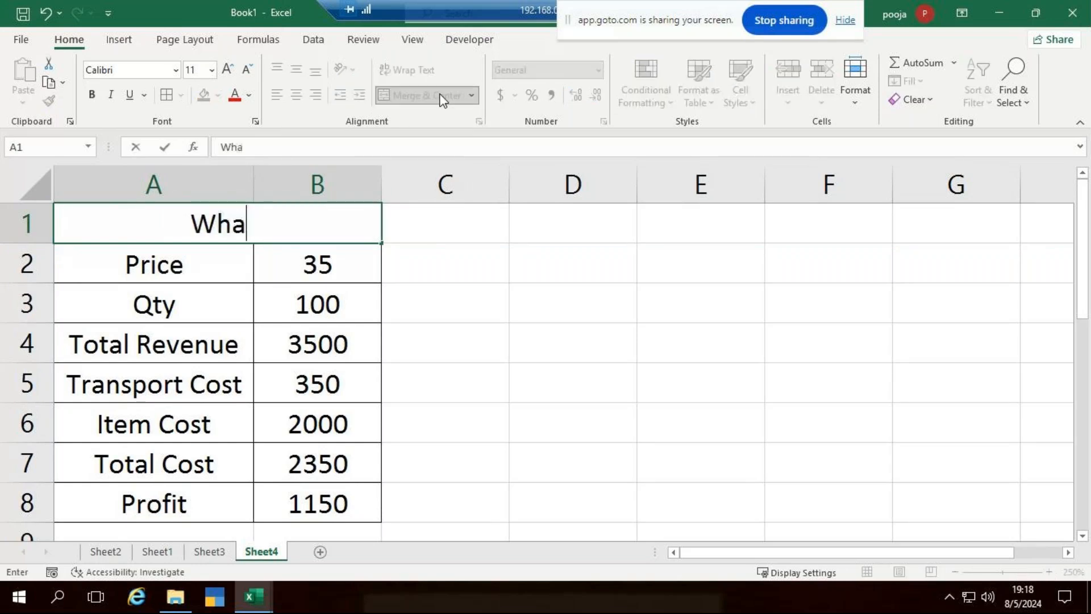
{"action": "type", "text": "t If "}
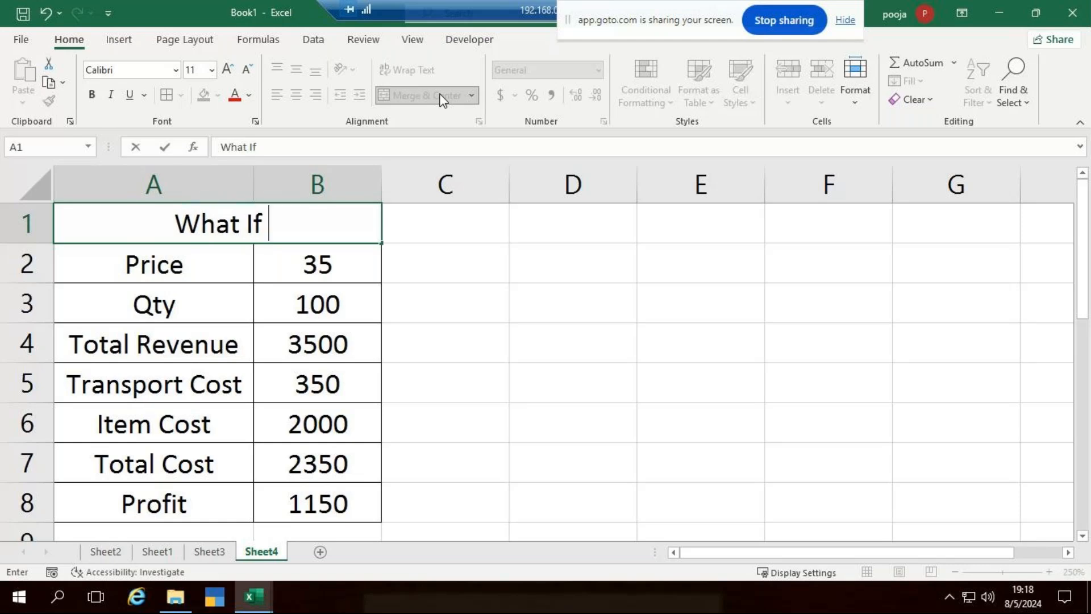
{"action": "type", "text": "Ana"}
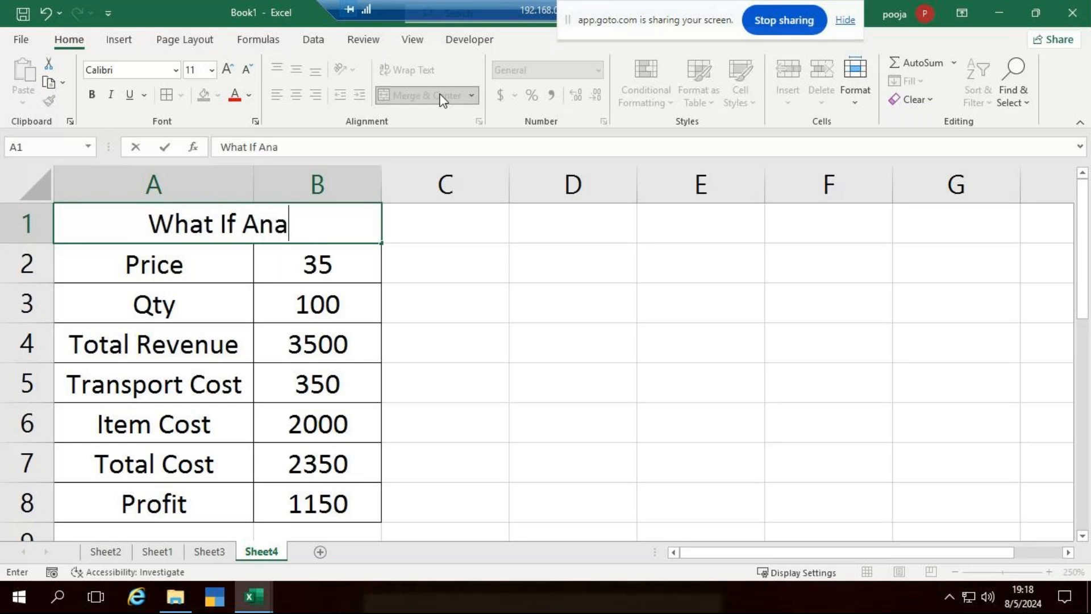
{"action": "type", "text": "l"}
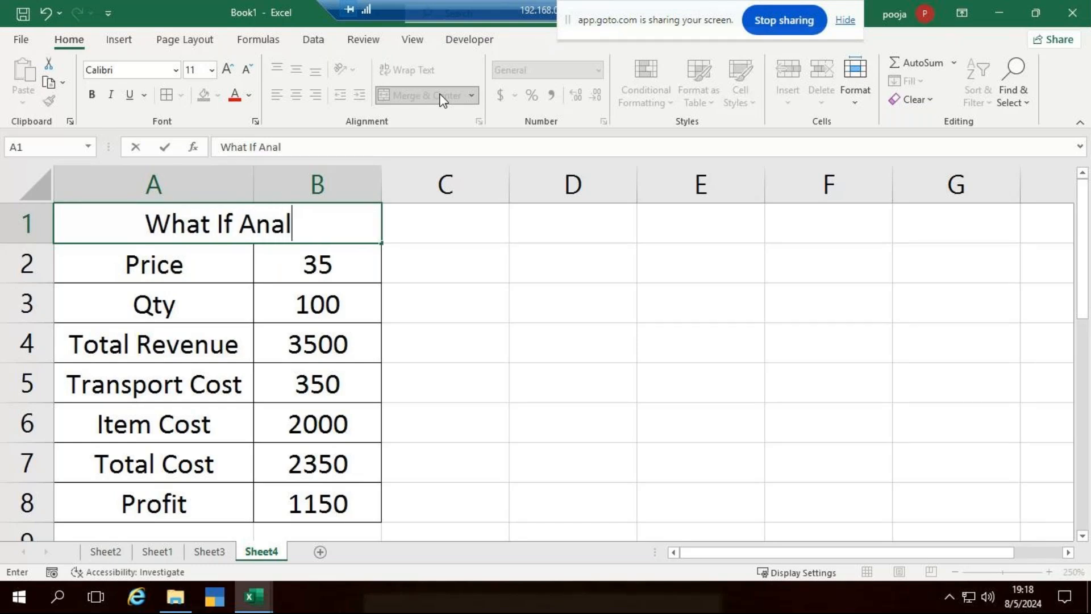
{"action": "type", "text": "ysis"}
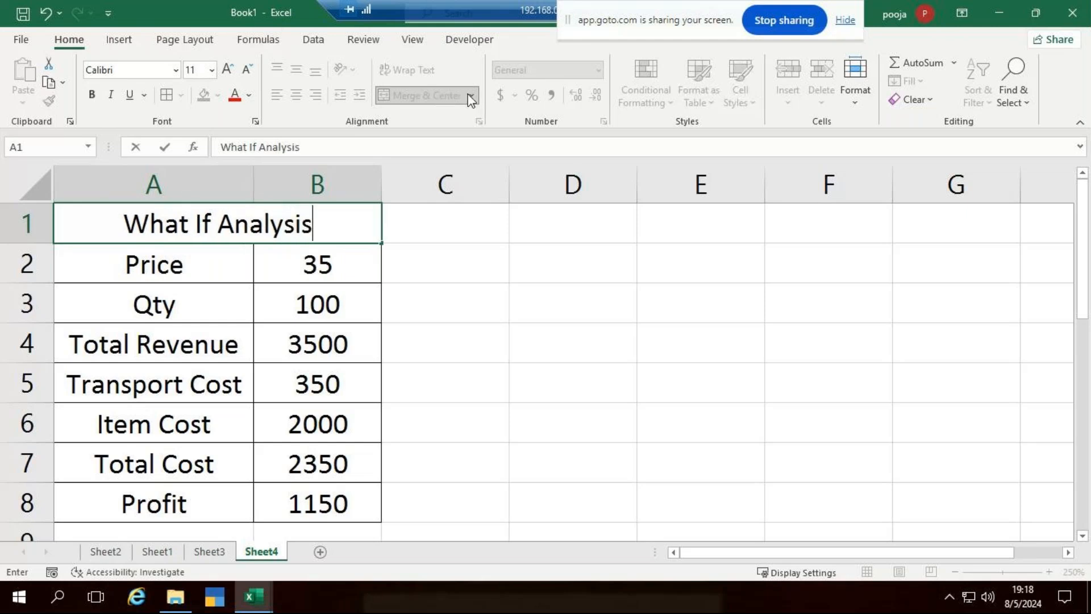
{"action": "left_click", "coordinate": [684, 461]}
{"action": "left_click", "coordinate": [338, 227]}
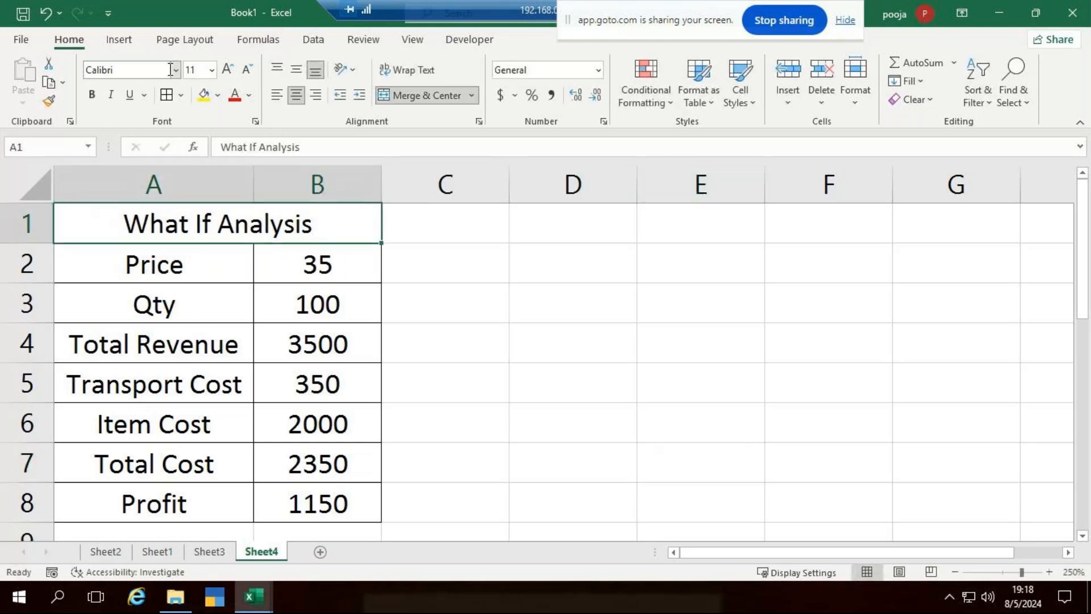
{"action": "left_click", "coordinate": [88, 93]}
{"action": "left_click", "coordinate": [233, 93]}
{"action": "left_click", "coordinate": [576, 455]}
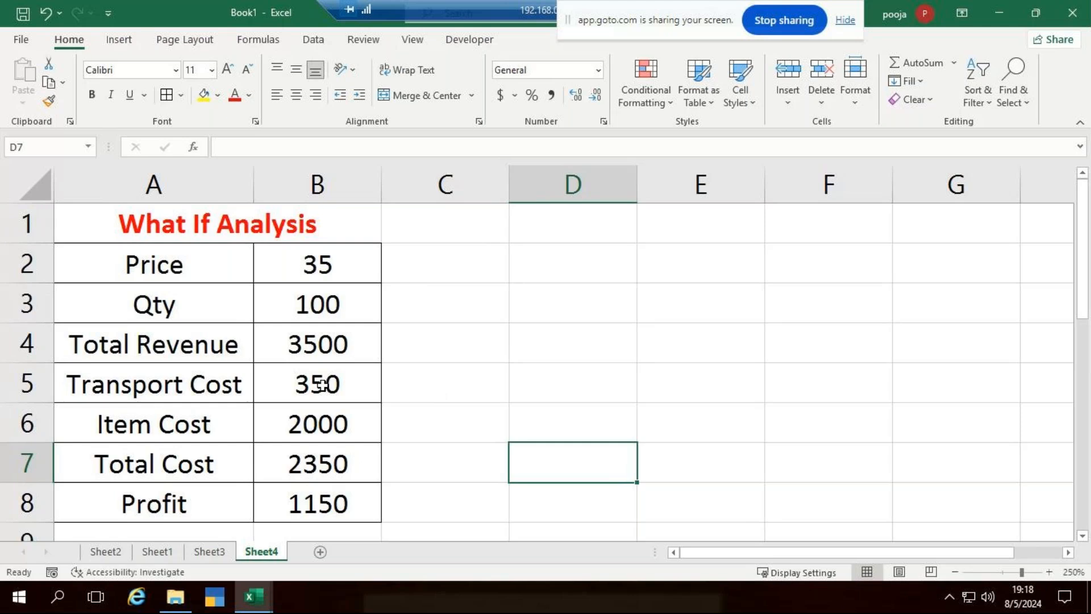
{"action": "left_click", "coordinate": [359, 516]}
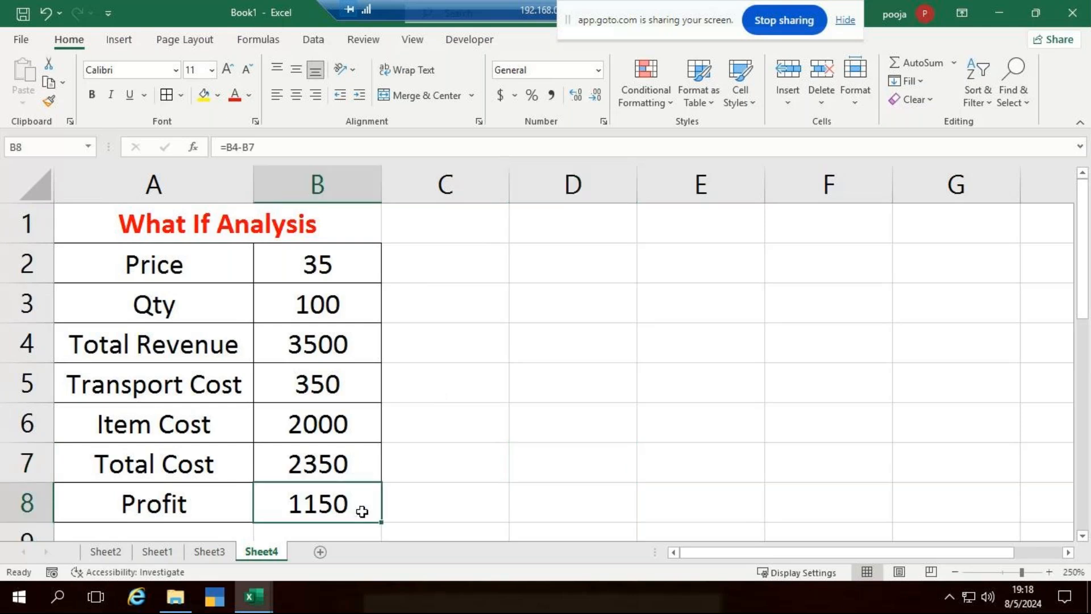
{"action": "left_click", "coordinate": [503, 514]}
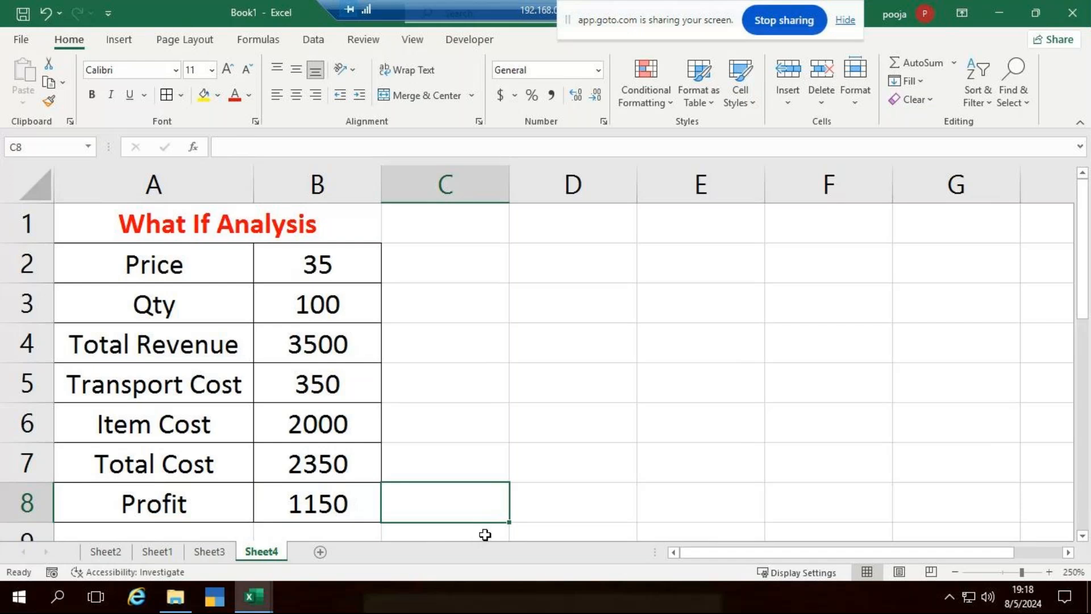
{"action": "left_click", "coordinate": [327, 510]}
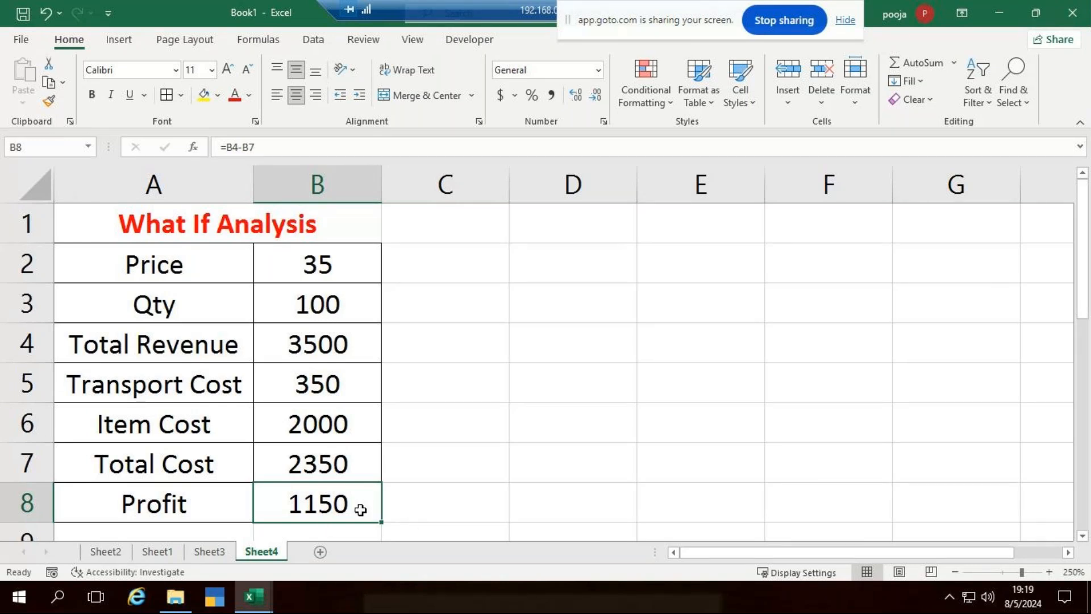
{"action": "left_click", "coordinate": [401, 511]}
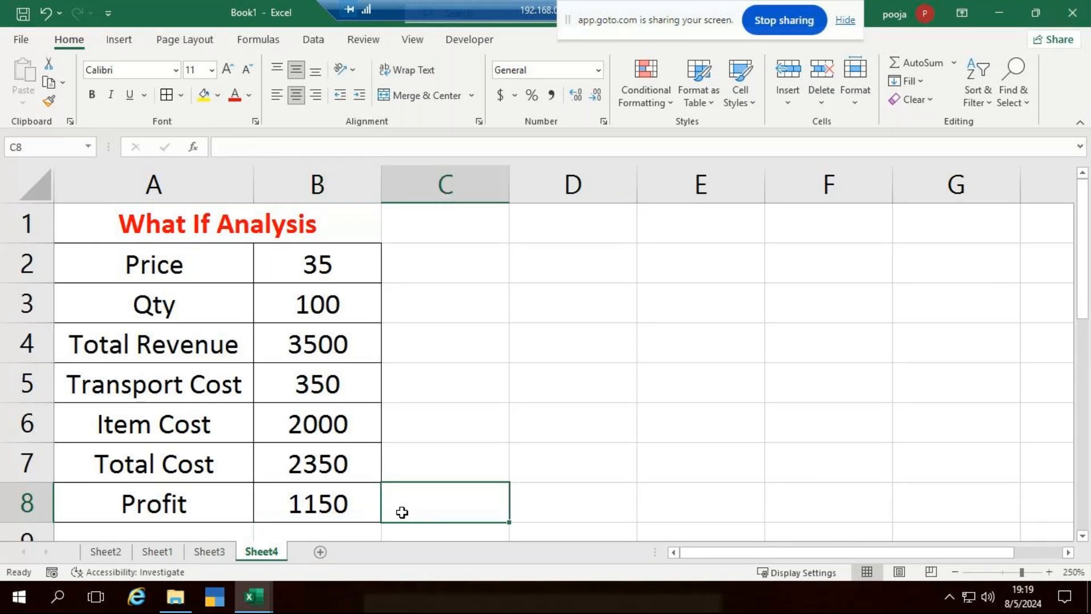
{"action": "left_click", "coordinate": [334, 513]}
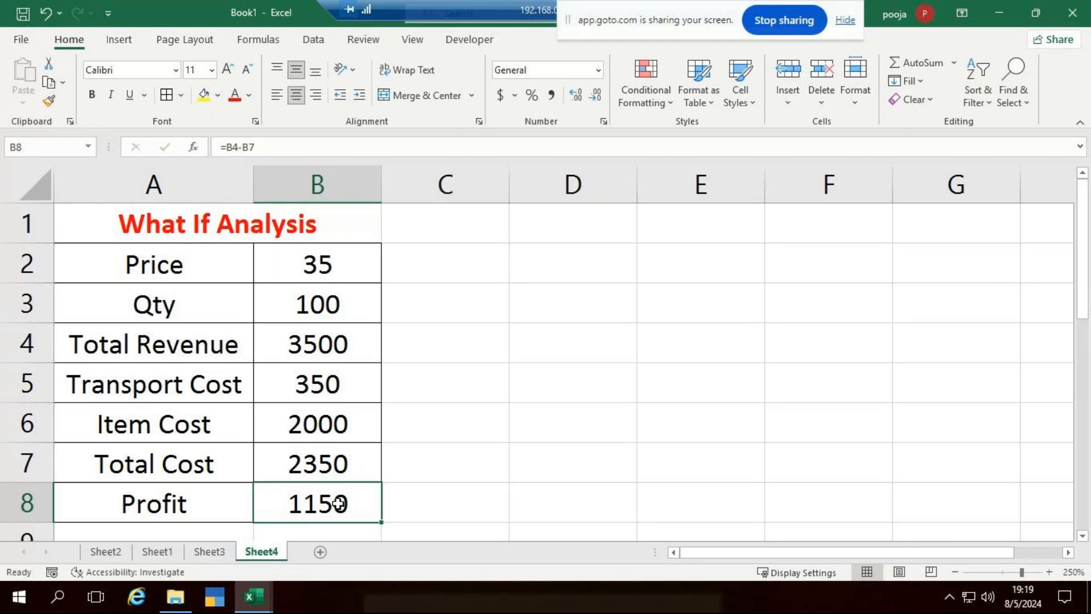
{"action": "left_click", "coordinate": [329, 307]}
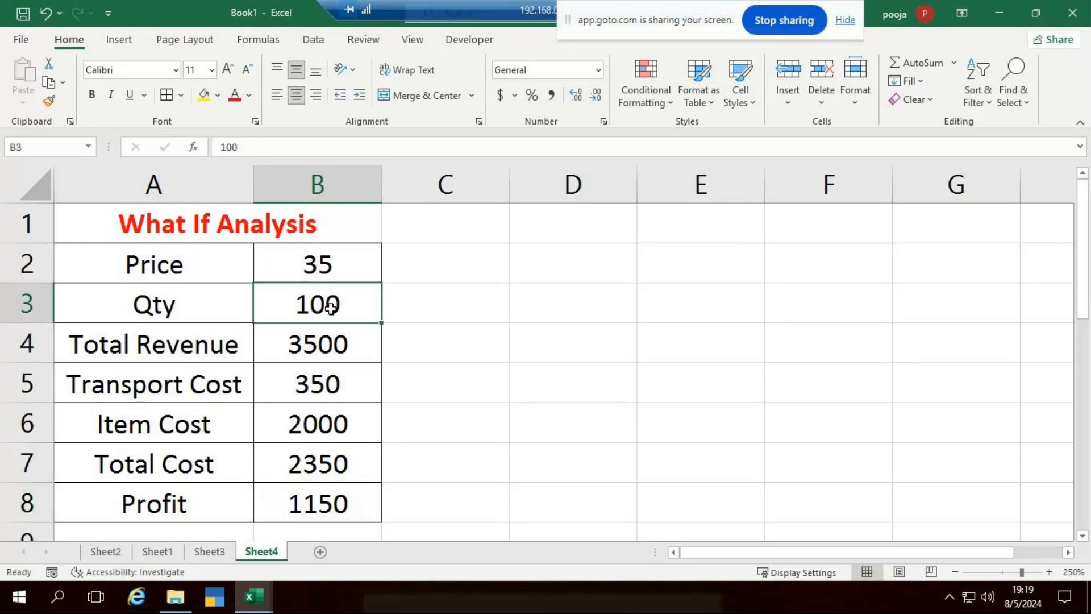
{"action": "left_click", "coordinate": [452, 310]}
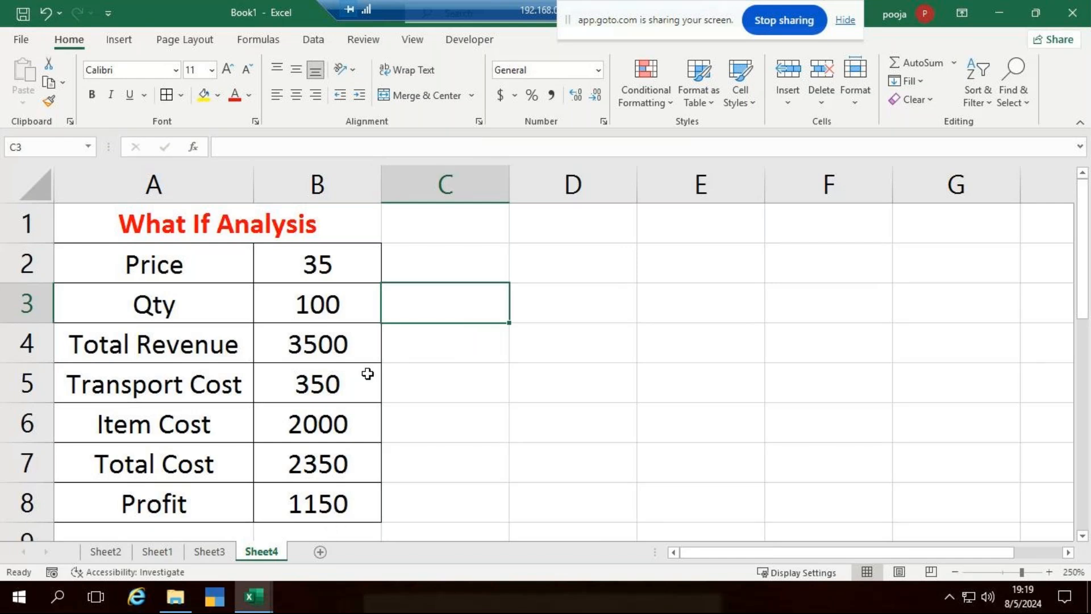
{"action": "left_click", "coordinate": [348, 304]}
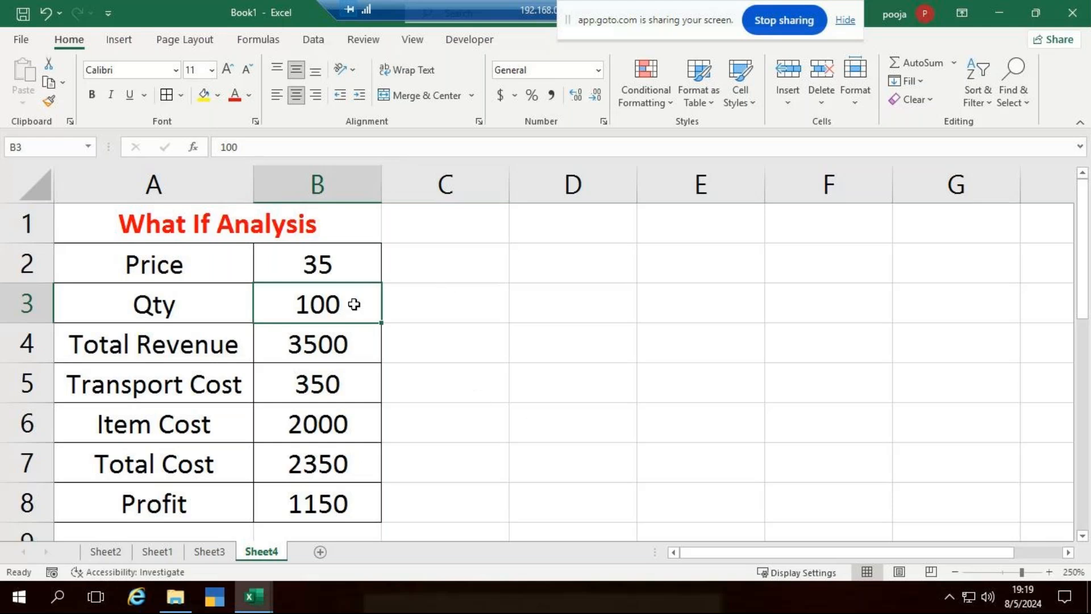
{"action": "left_click_drag", "start_coordinate": [343, 321], "coordinate": [346, 507]}
{"action": "key", "text": "ctrl+c"}
{"action": "left_click", "coordinate": [418, 301]}
{"action": "key", "text": "ctrl+v"}
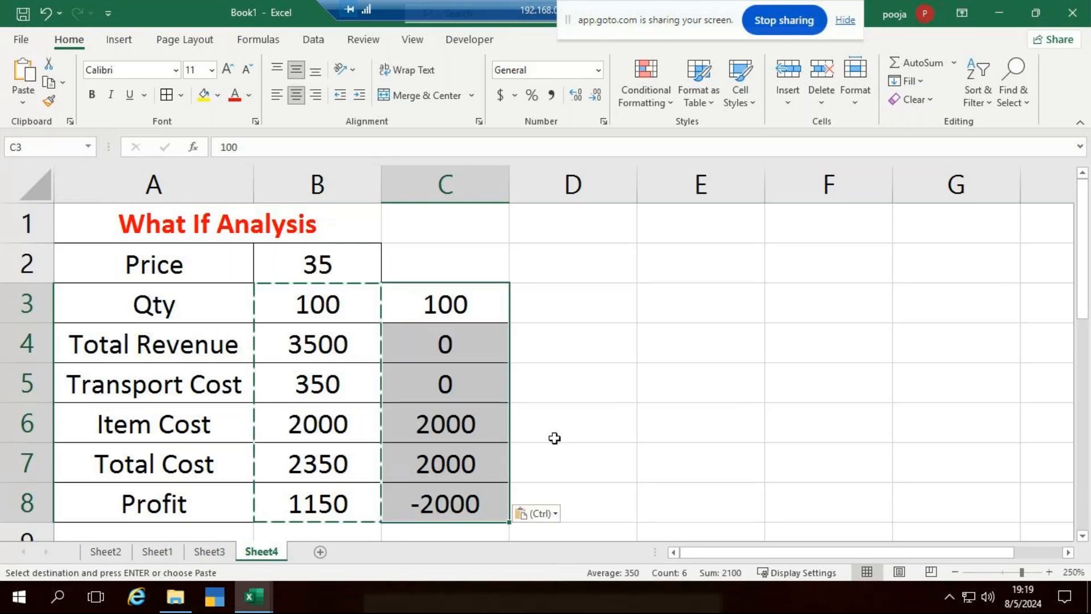
{"action": "left_click", "coordinate": [434, 345]}
{"action": "type", "text": "3520"}
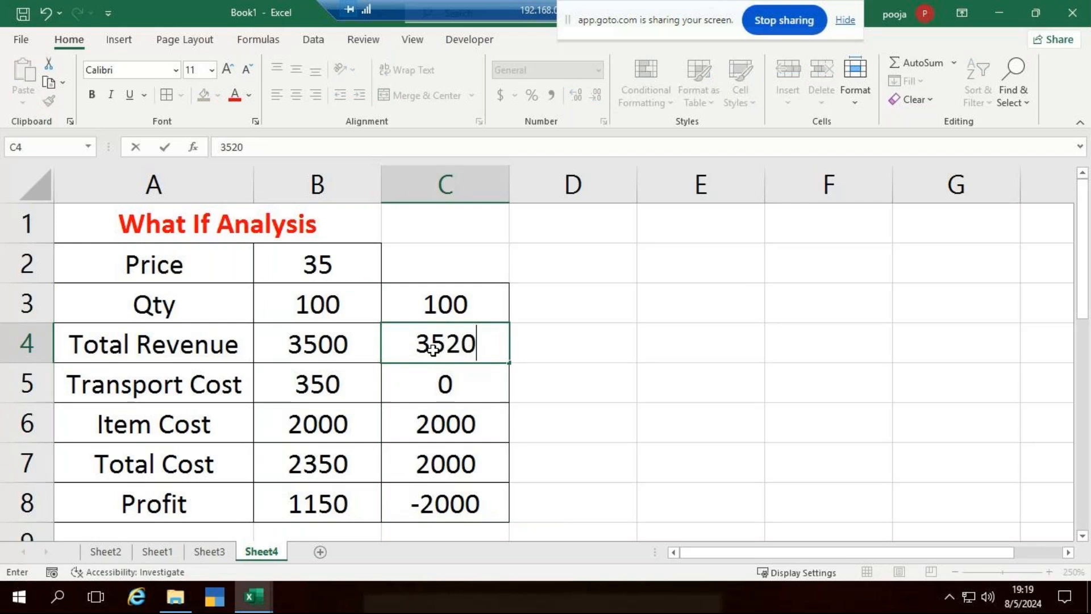
{"action": "key", "text": "Escape"}
{"action": "left_click", "coordinate": [481, 172]}
{"action": "key", "text": "Delete"}
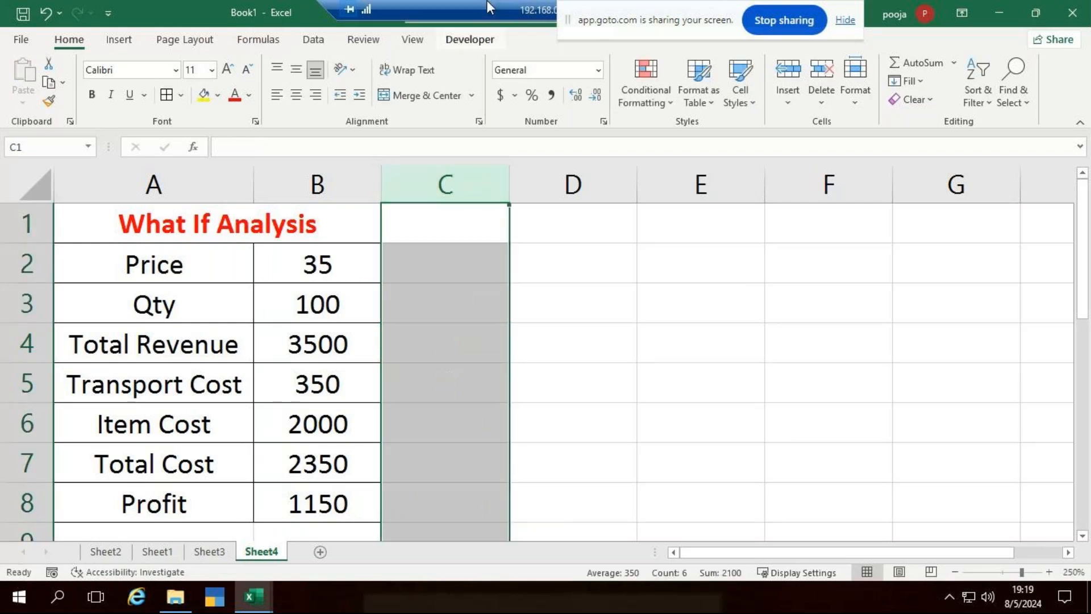
{"action": "left_click", "coordinate": [827, 382]}
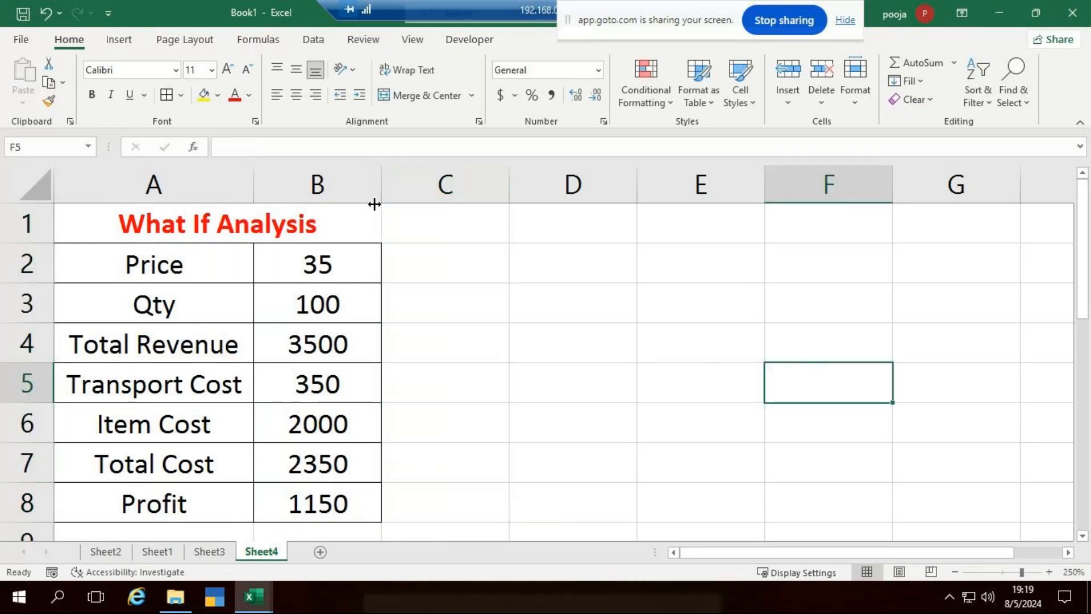
{"action": "left_click", "coordinate": [321, 298]}
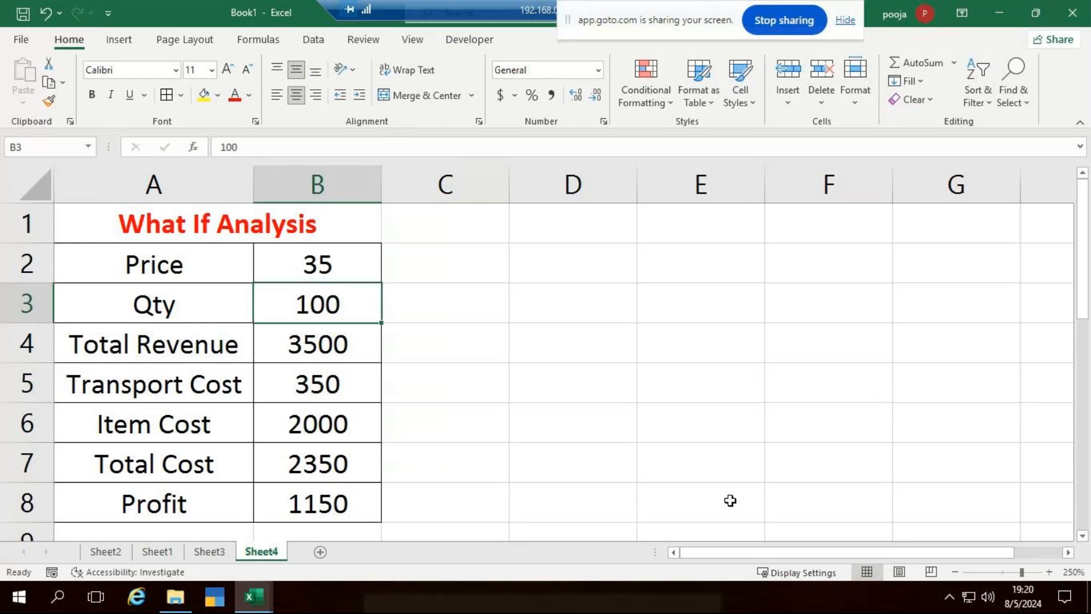
Try Qty values of 150 and then 120 in B3 to see the totals recalculate.
{"action": "type", "text": "1"}
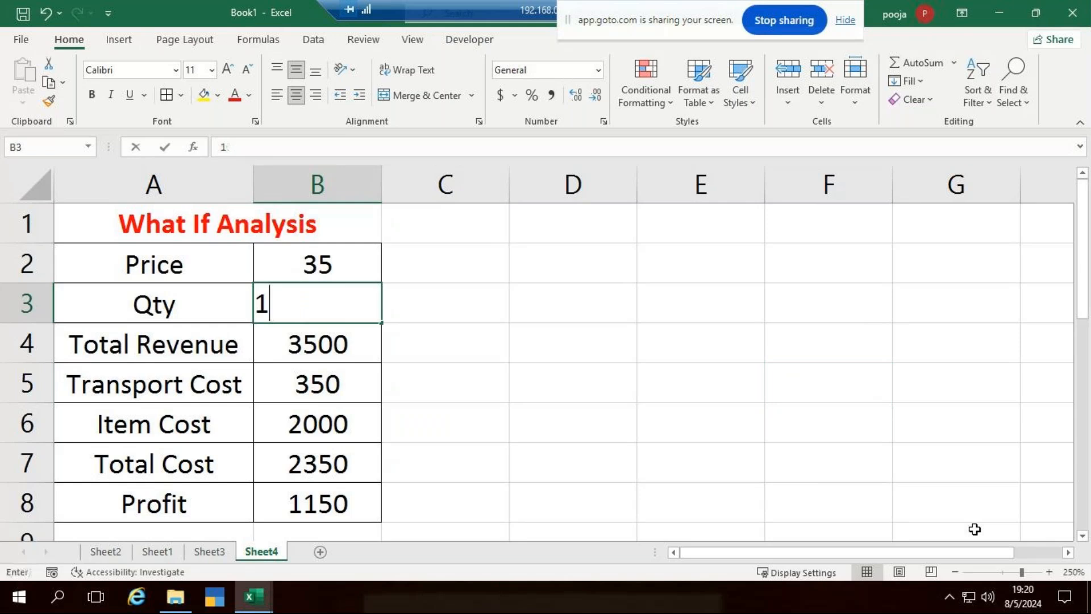
{"action": "type", "text": "50"}
{"action": "key", "text": "Return"}
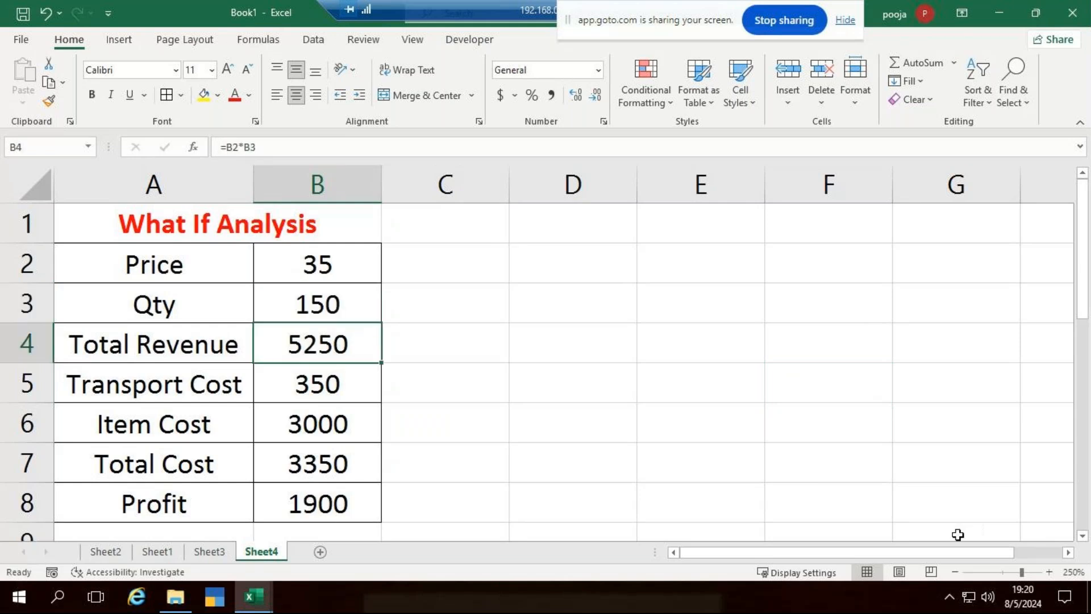
{"action": "left_click", "coordinate": [358, 291]}
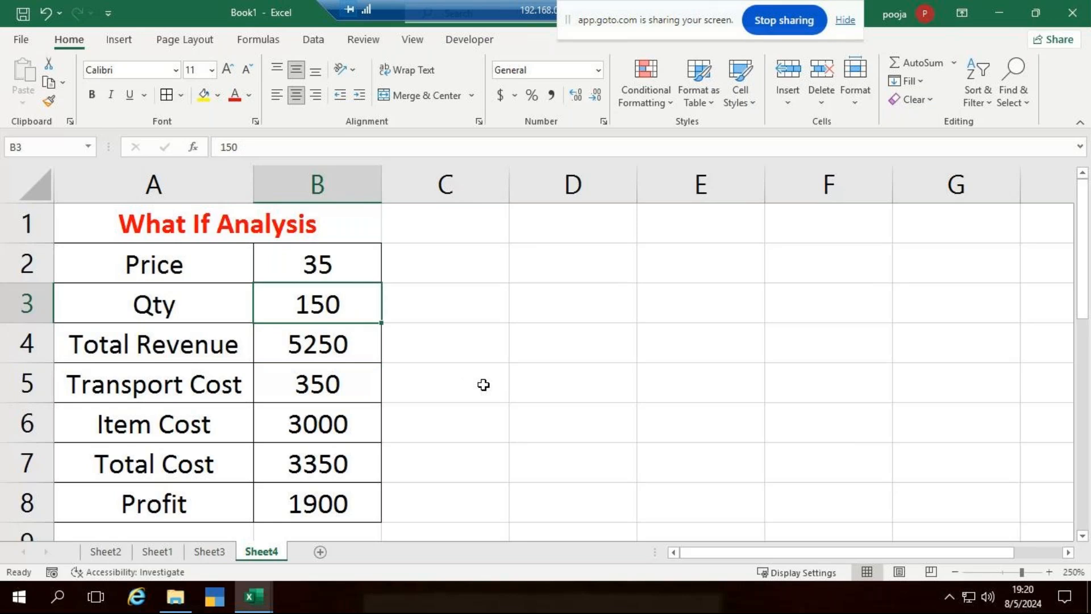
{"action": "type", "text": "120"}
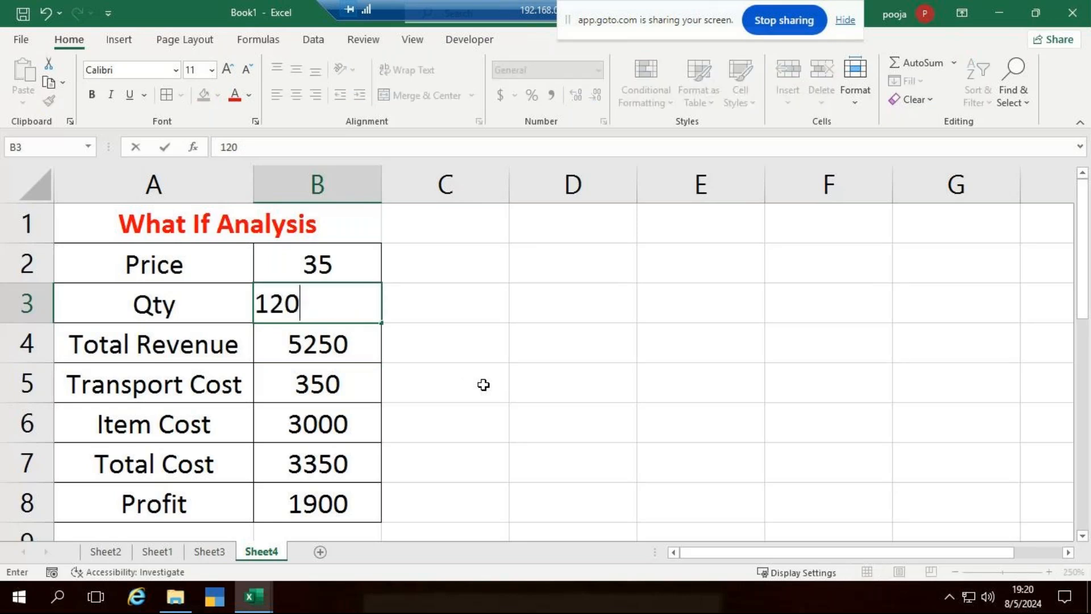
{"action": "key", "text": "ctrl+Return"}
Undo both quantity edits, restoring Qty 100 and Profit 1150.
{"action": "key", "text": "Down"}
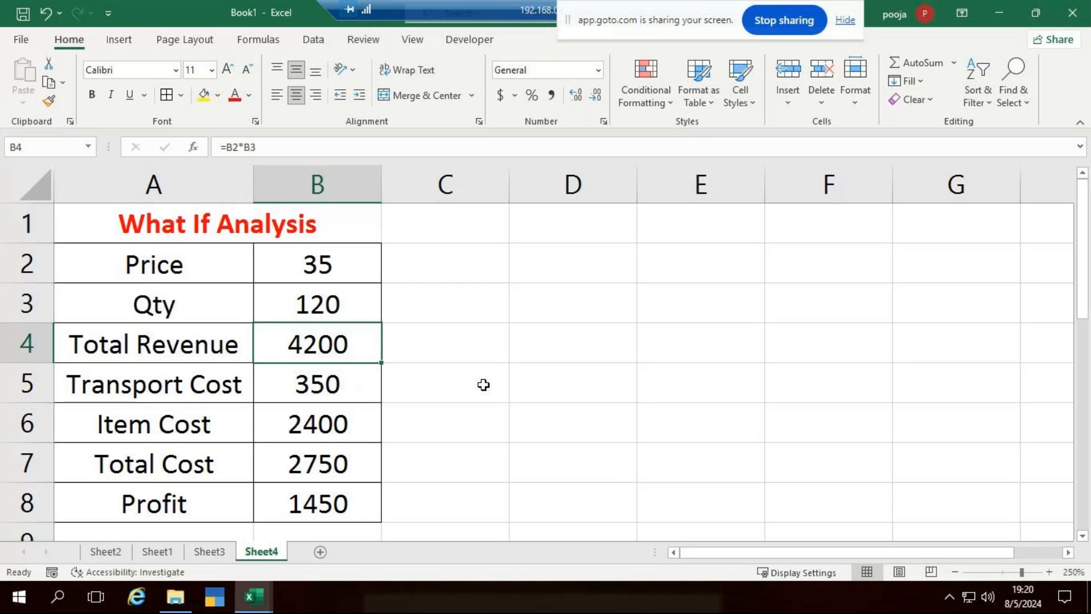
{"action": "key", "text": "ctrl+z"}
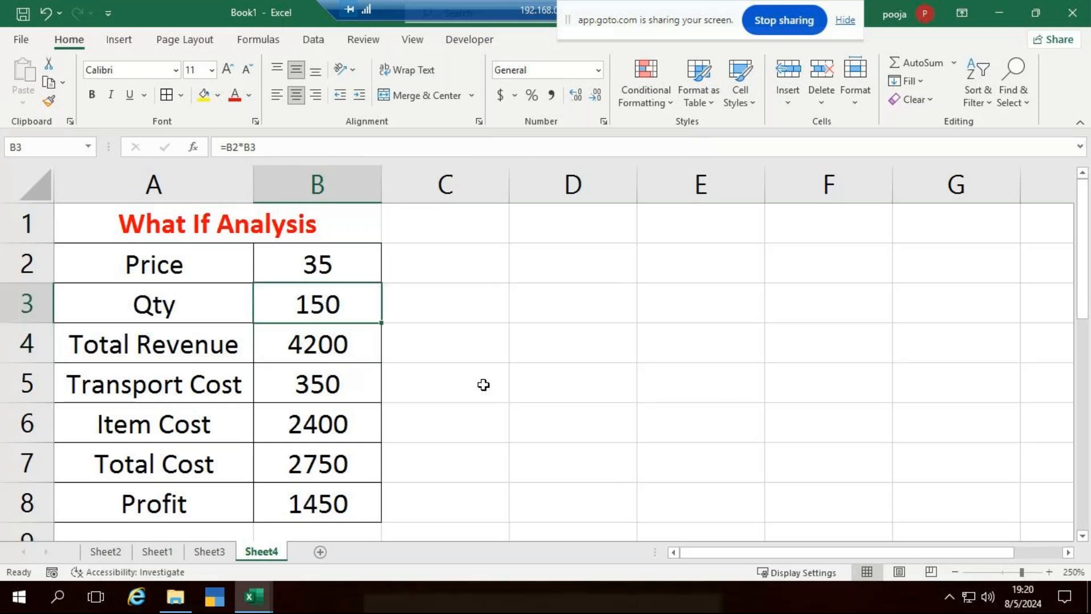
{"action": "key", "text": "ctrl+z"}
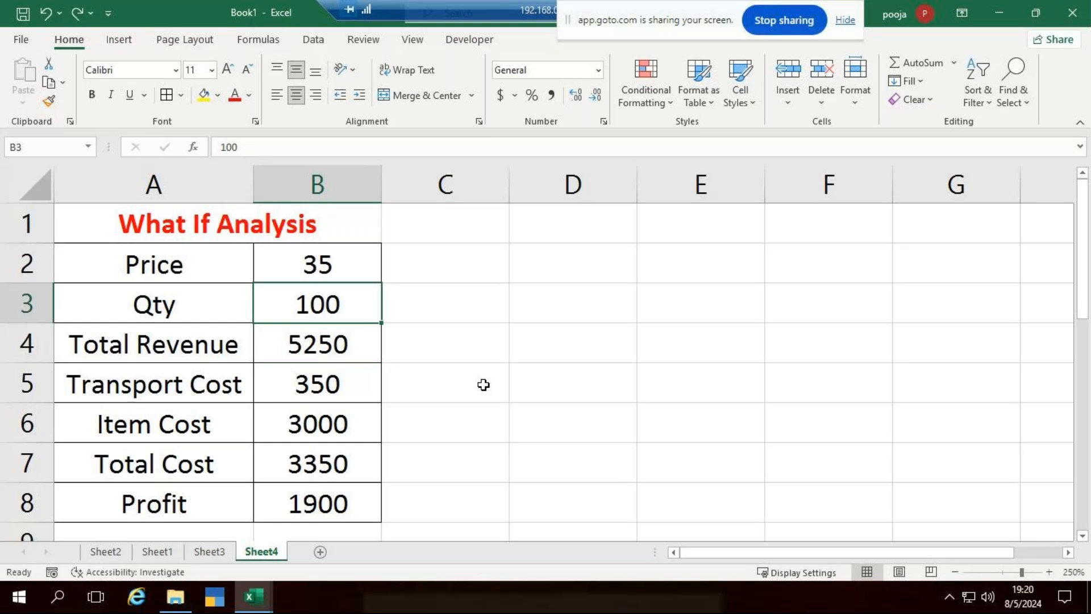
{"action": "left_click", "coordinate": [485, 385]}
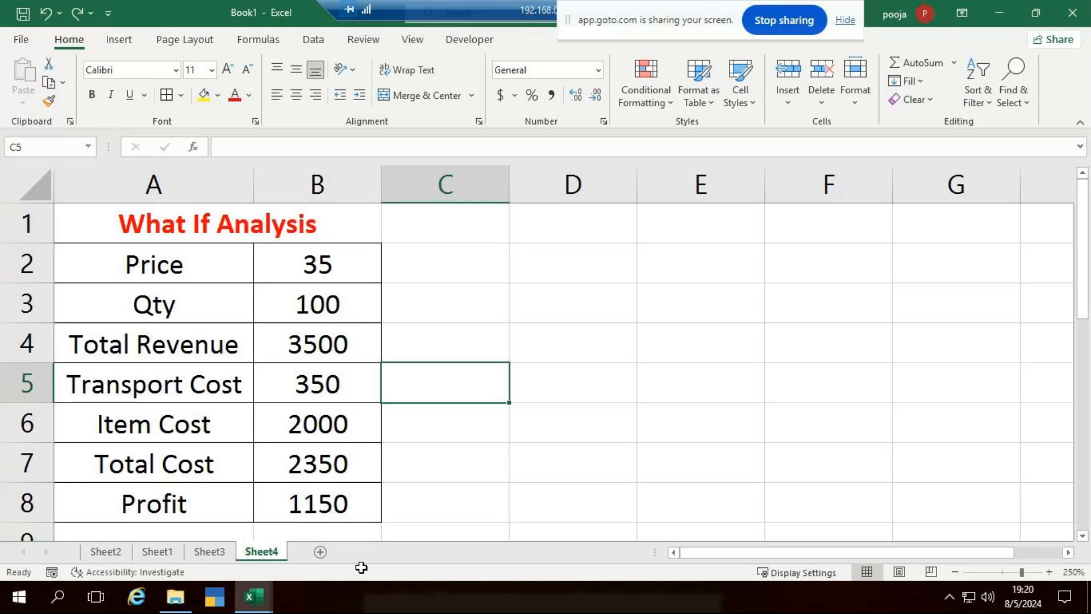
Goal Seek Profit B8 to 1500 by changing Qty B3 (about 123.333), then cancel to keep 100.
{"action": "left_click", "coordinate": [341, 503]}
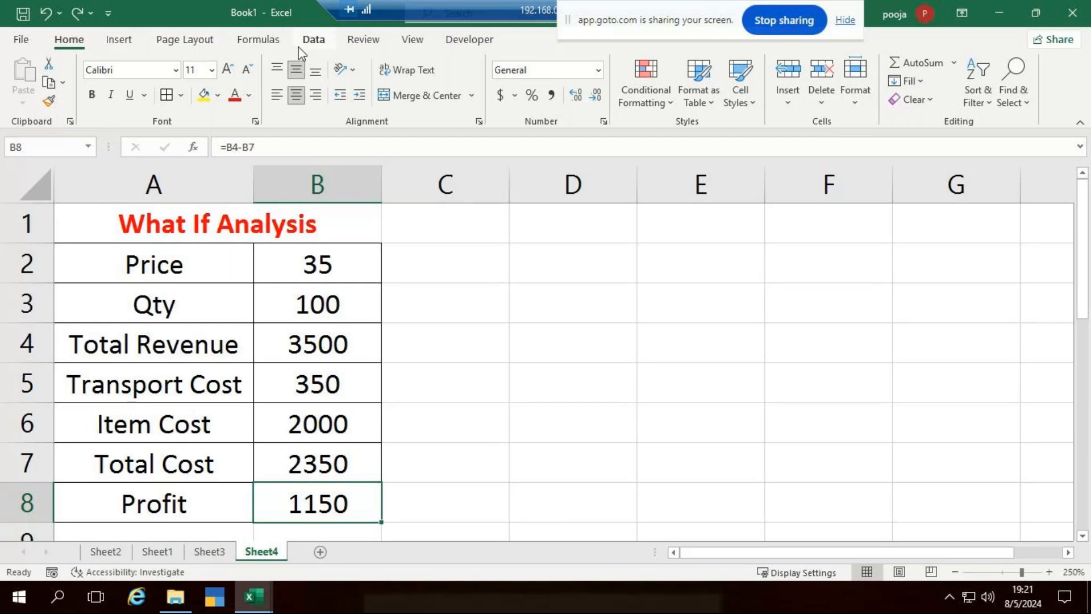
{"action": "left_click", "coordinate": [321, 44]}
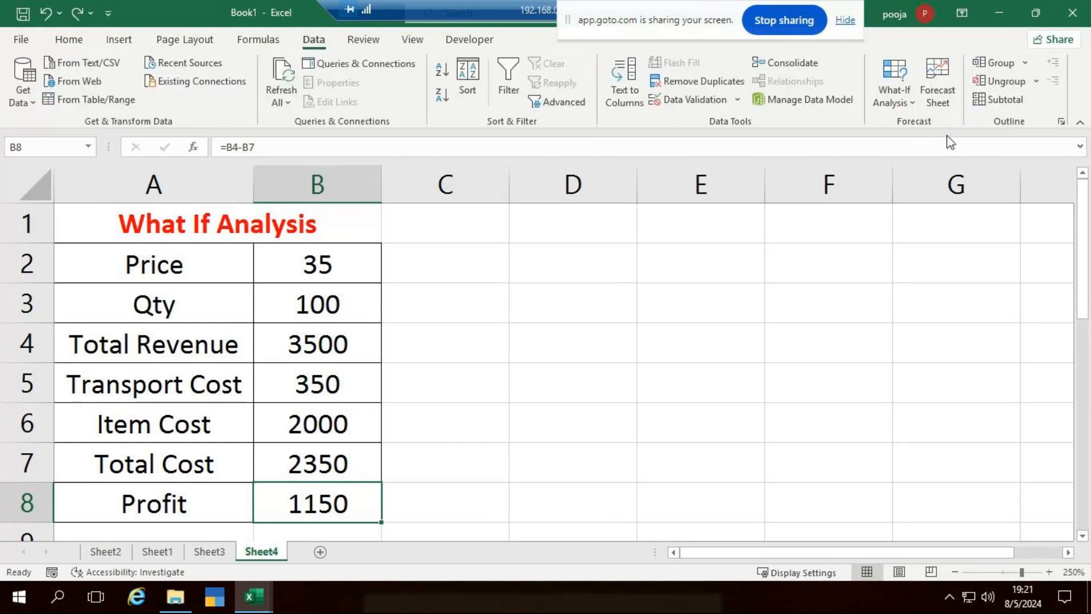
{"action": "left_click", "coordinate": [904, 100]}
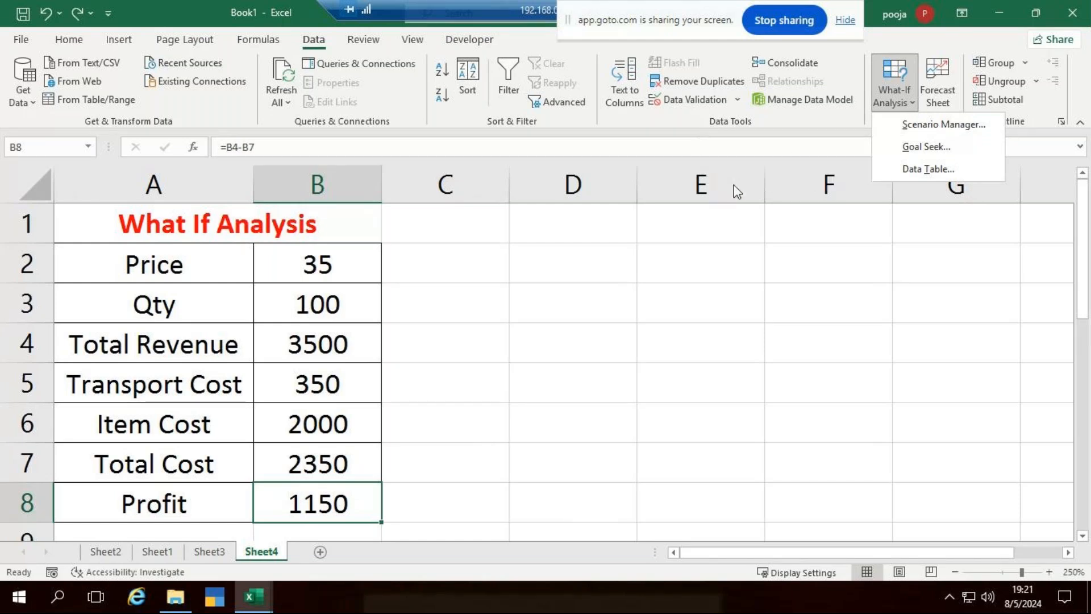
{"action": "left_click", "coordinate": [916, 148]}
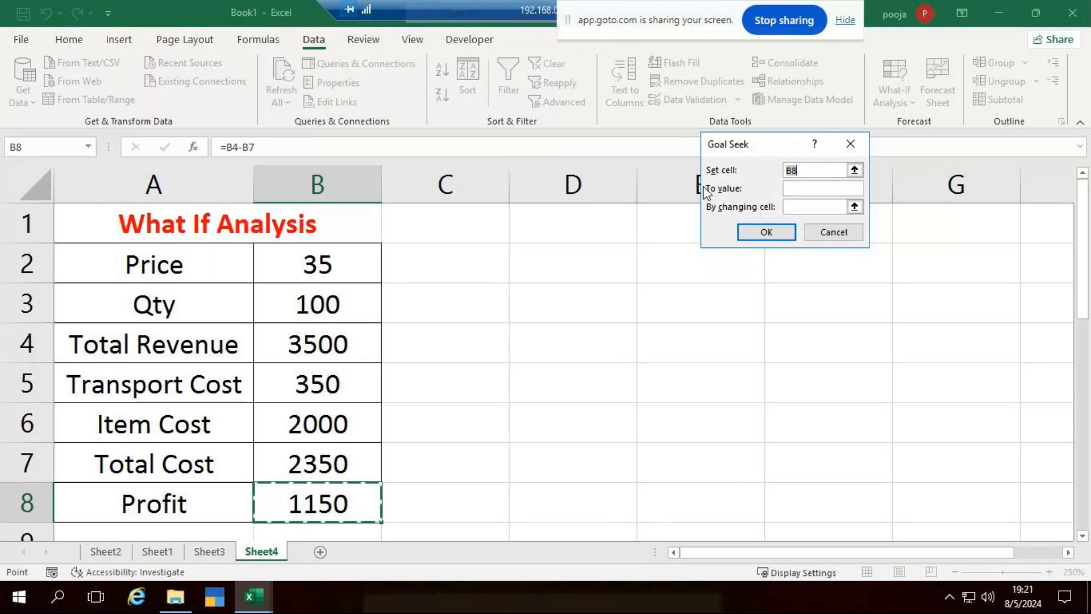
{"action": "left_click", "coordinate": [802, 191]}
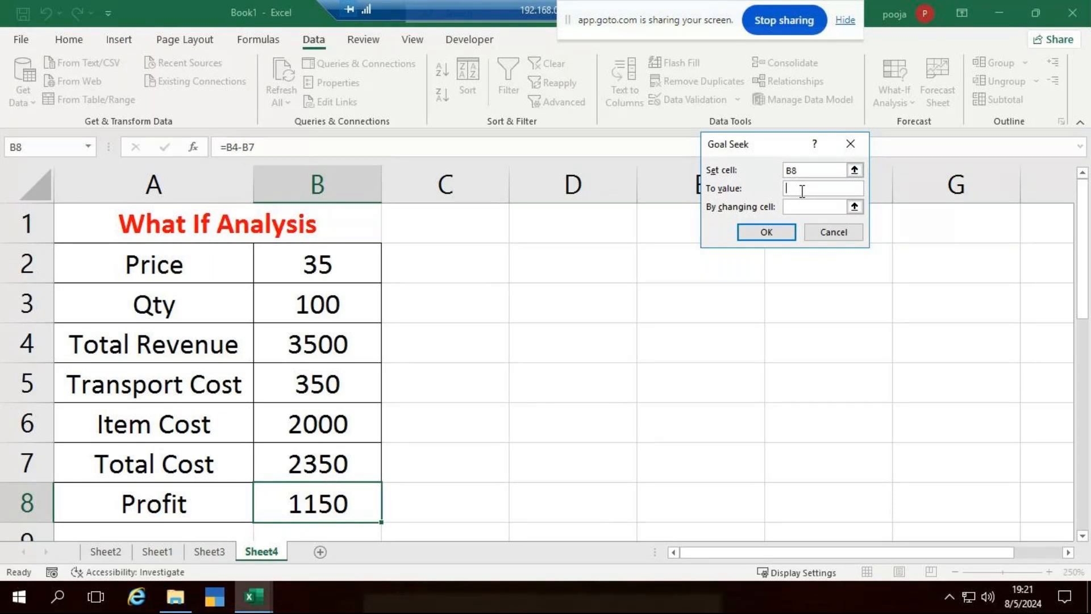
{"action": "type", "text": "1500"}
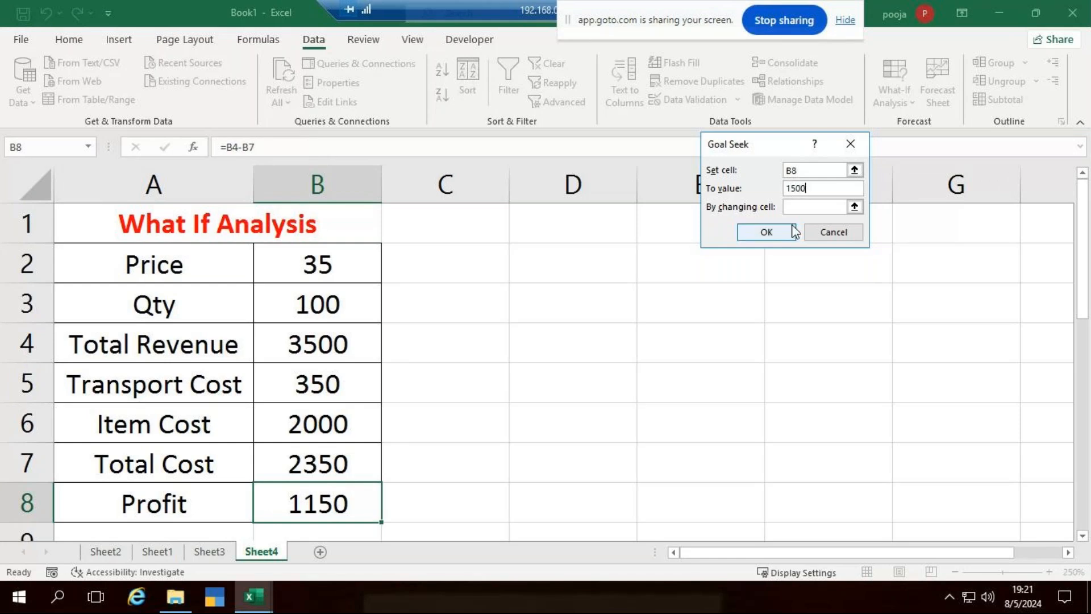
{"action": "left_click", "coordinate": [805, 206]}
{"action": "left_click", "coordinate": [302, 305]}
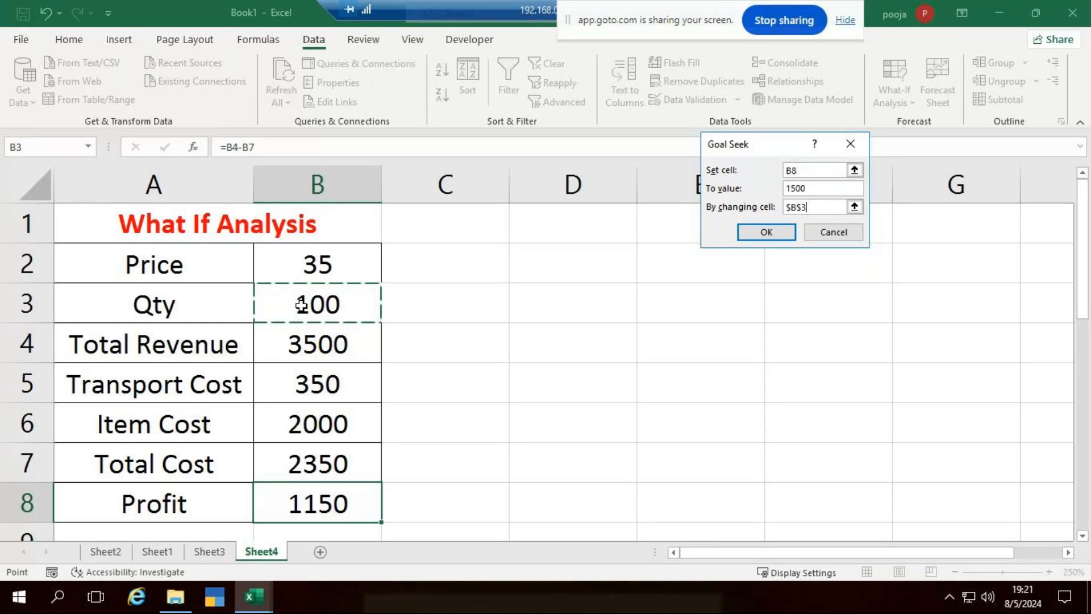
{"action": "left_click", "coordinate": [774, 232]}
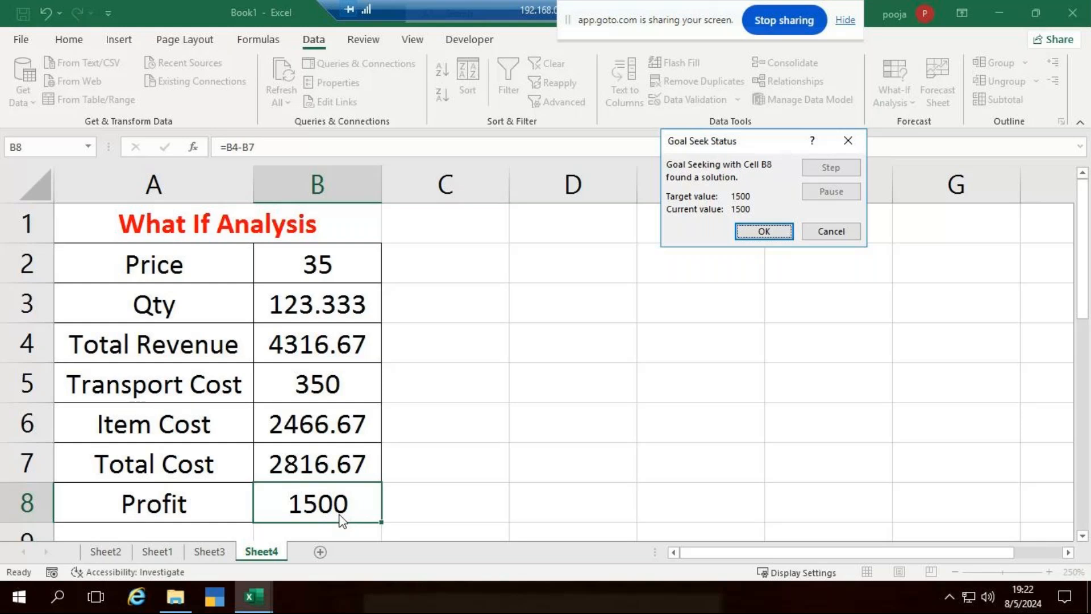
{"action": "left_click", "coordinate": [831, 231]}
{"action": "left_click", "coordinate": [471, 423]}
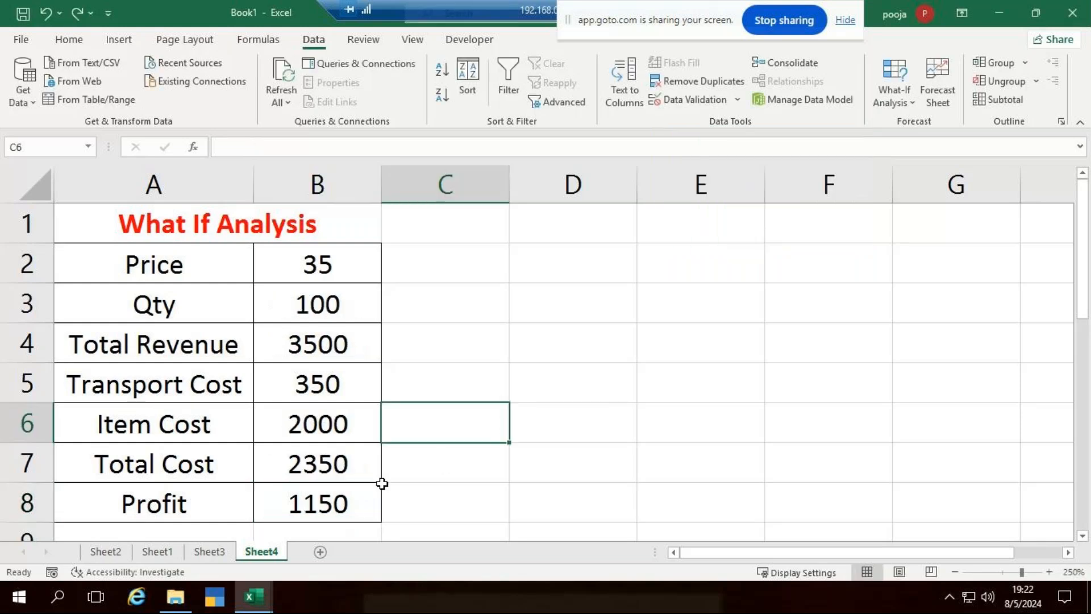
{"action": "left_click", "coordinate": [325, 504]}
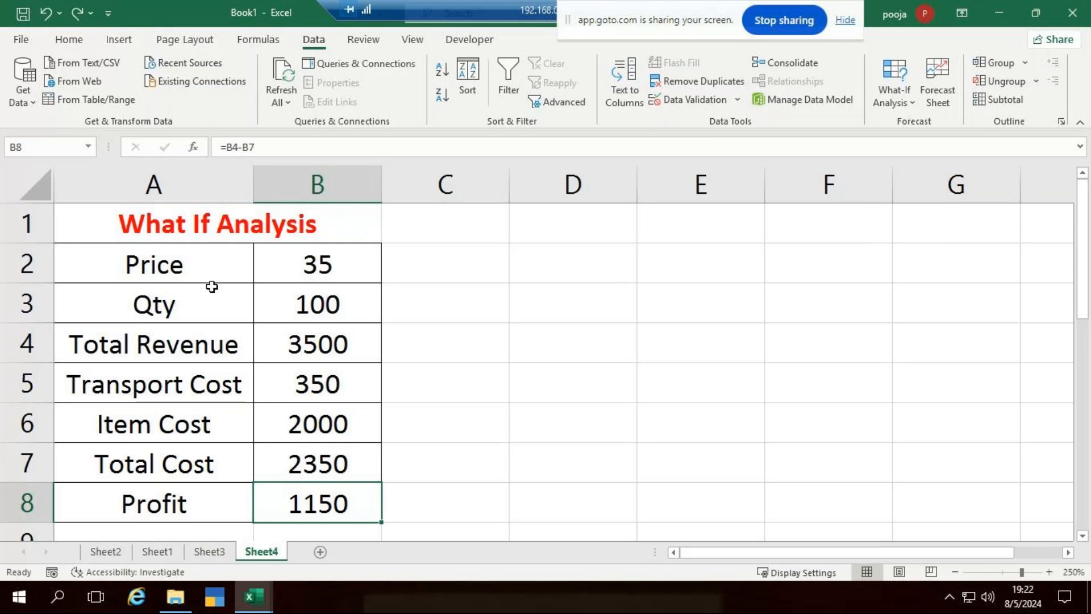
{"action": "left_click", "coordinate": [312, 274]}
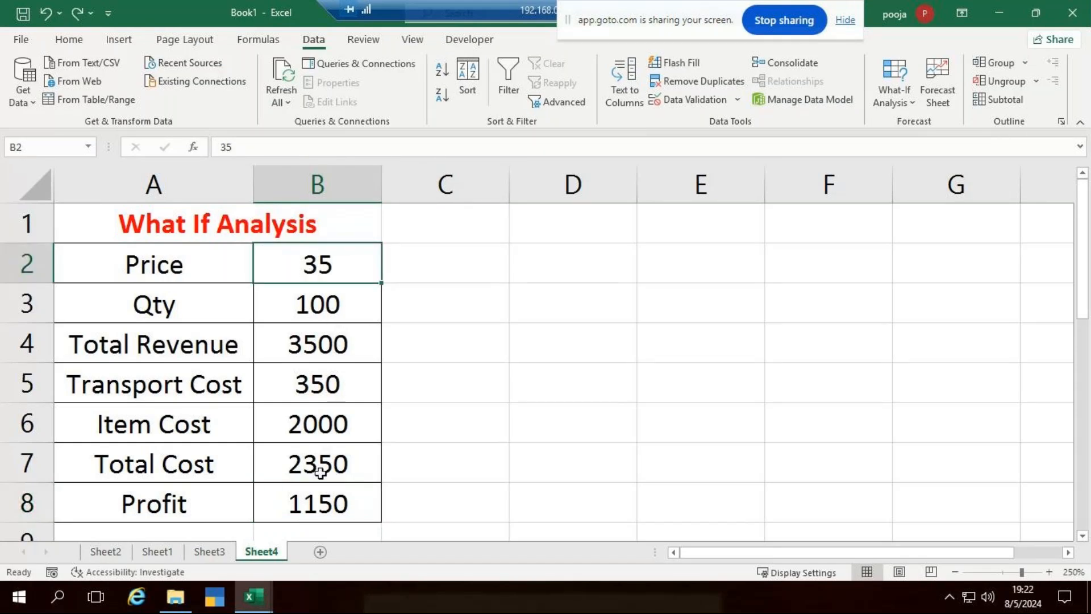
{"action": "left_click", "coordinate": [322, 503]}
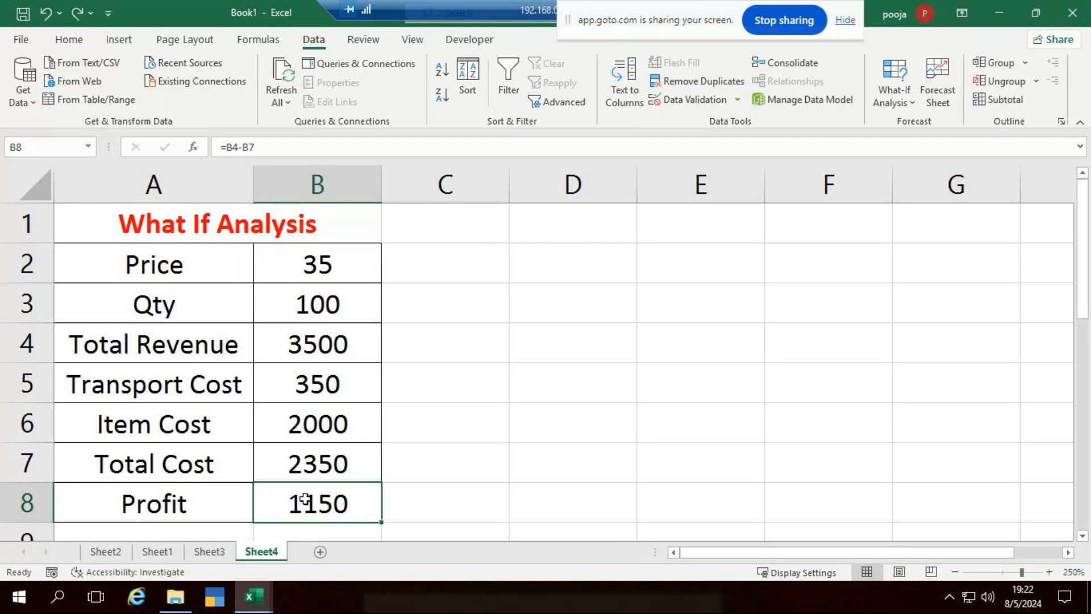
{"action": "left_click", "coordinate": [898, 93]}
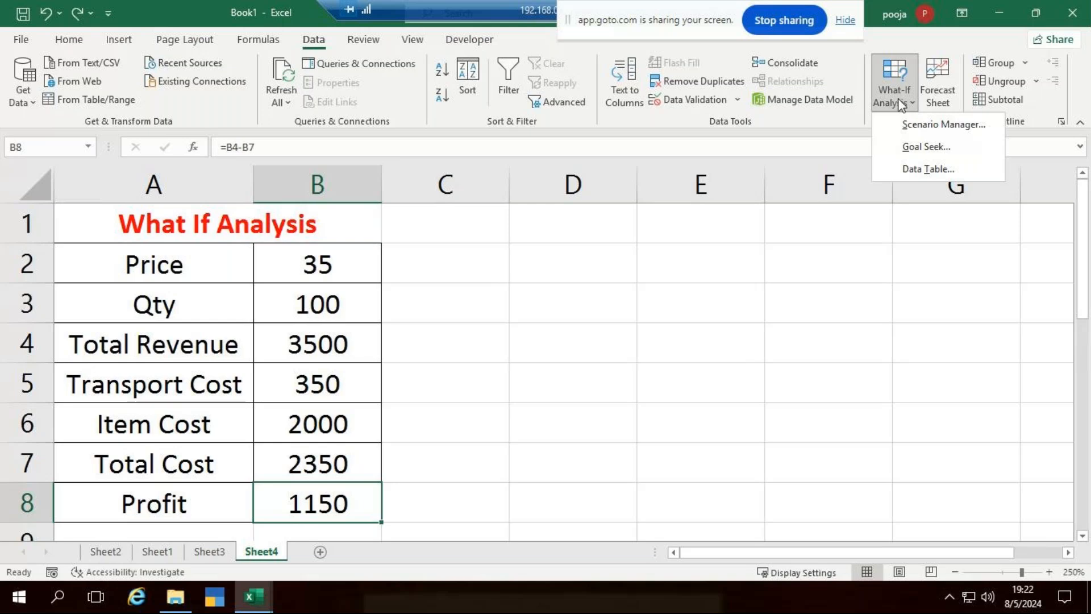
{"action": "left_click", "coordinate": [917, 148]}
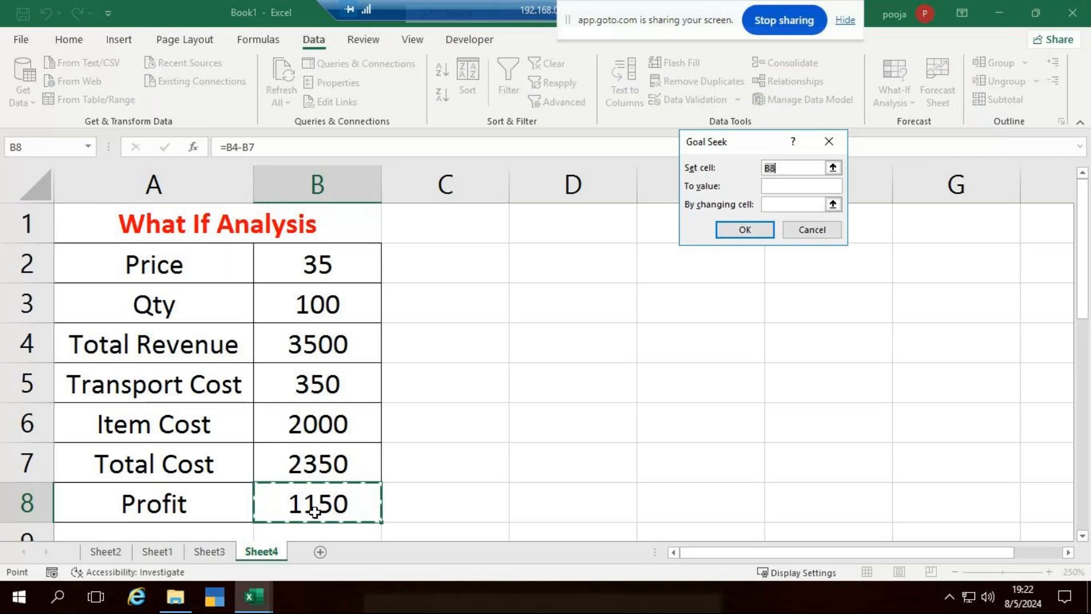
{"action": "left_click", "coordinate": [775, 188]}
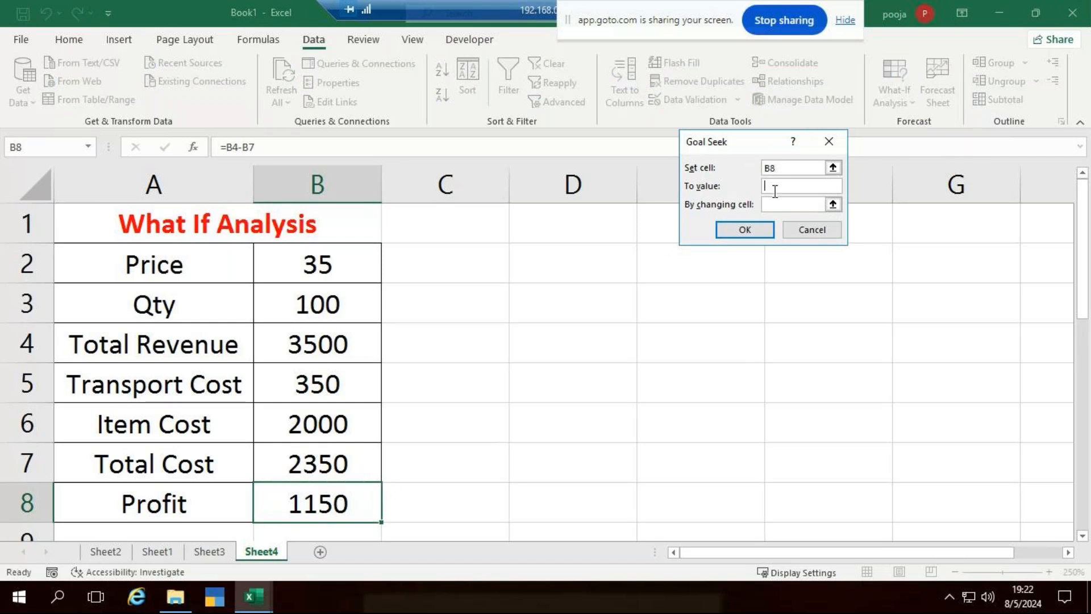
{"action": "type", "text": "2000"}
{"action": "left_click", "coordinate": [782, 205]}
{"action": "left_click", "coordinate": [335, 271]}
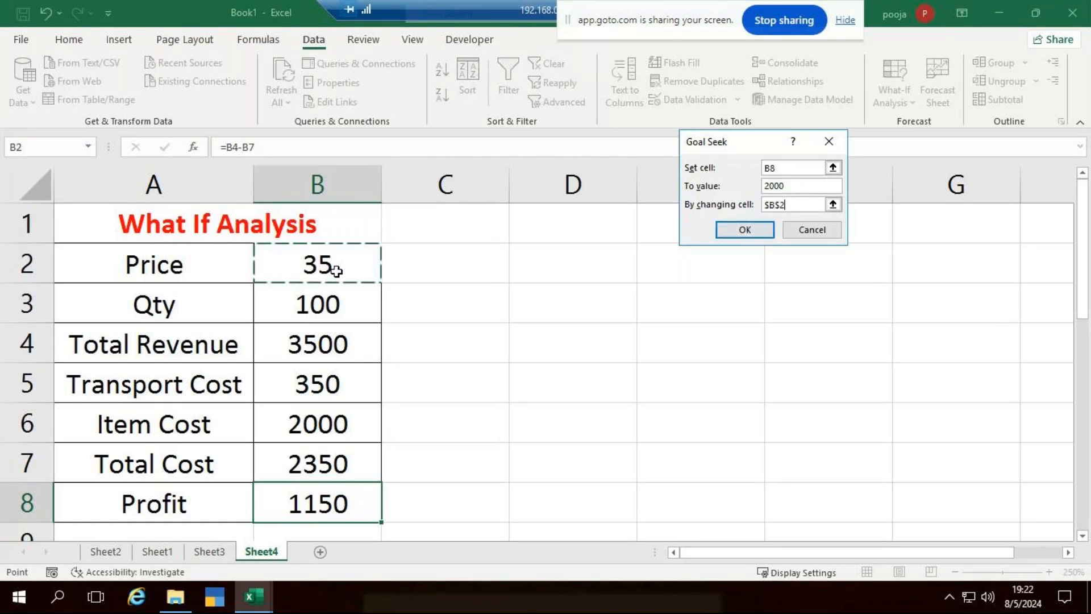
{"action": "left_click", "coordinate": [761, 230]}
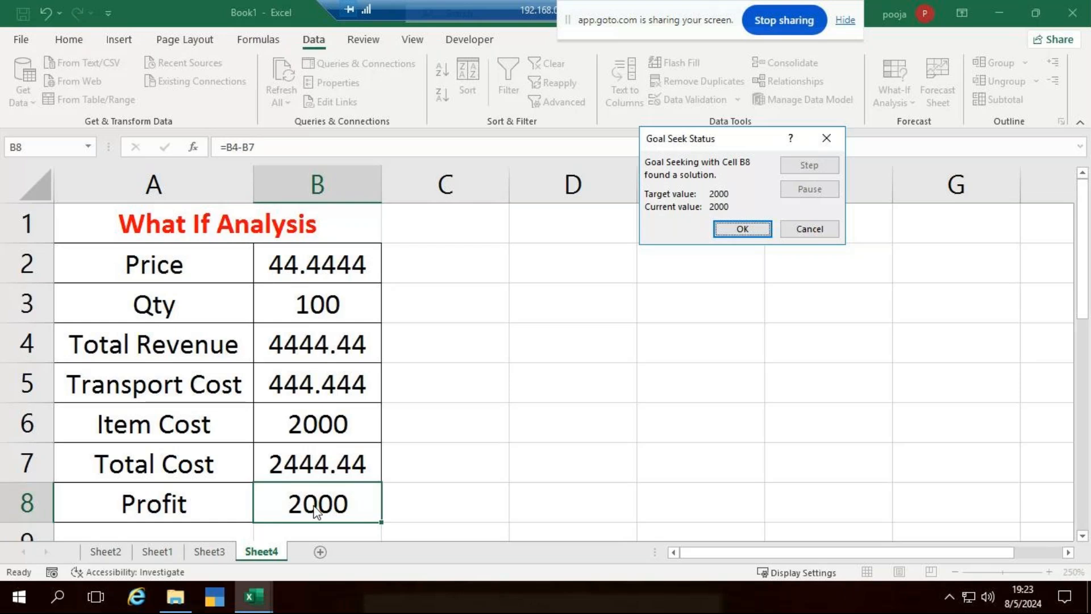
{"action": "key", "text": "Escape"}
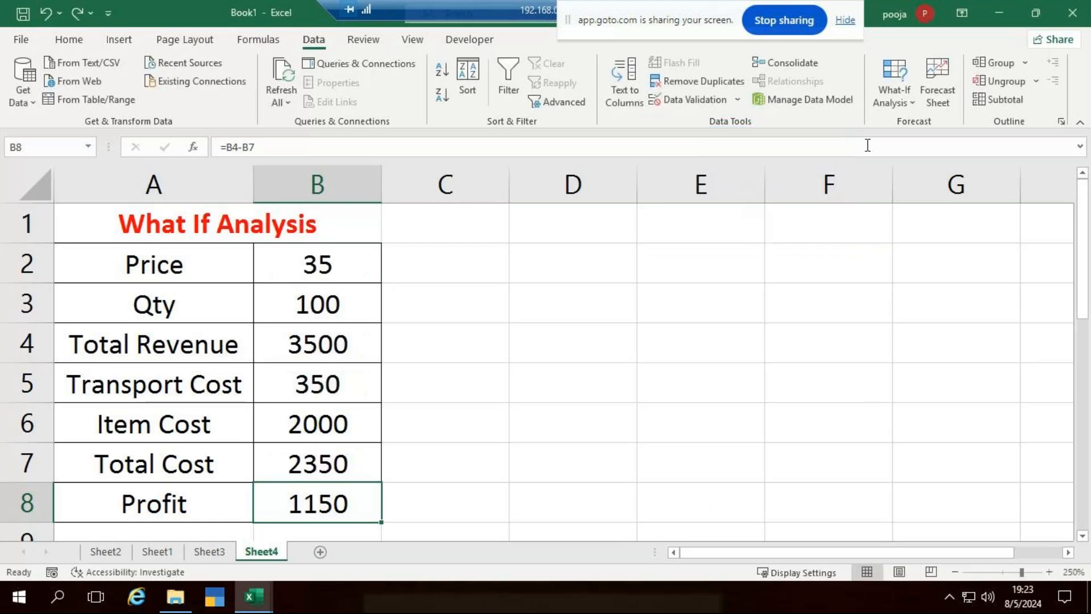
Move the sharing banner aside and minimise the remote desktop to reveal GoTo Meeting in Chrome.
{"action": "left_click", "coordinate": [911, 104]}
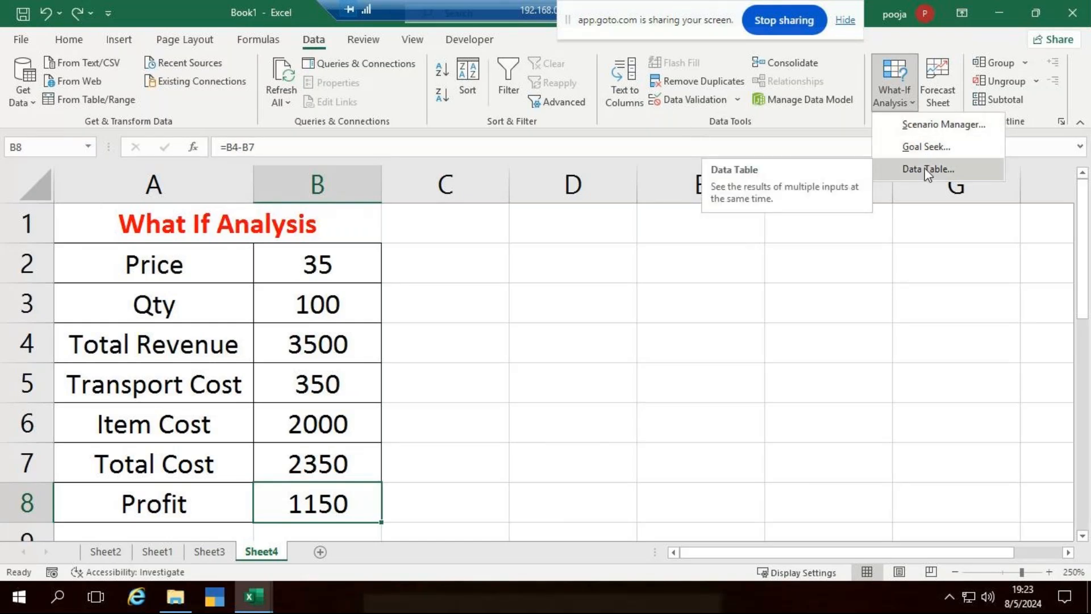
{"action": "left_click", "coordinate": [605, 375]}
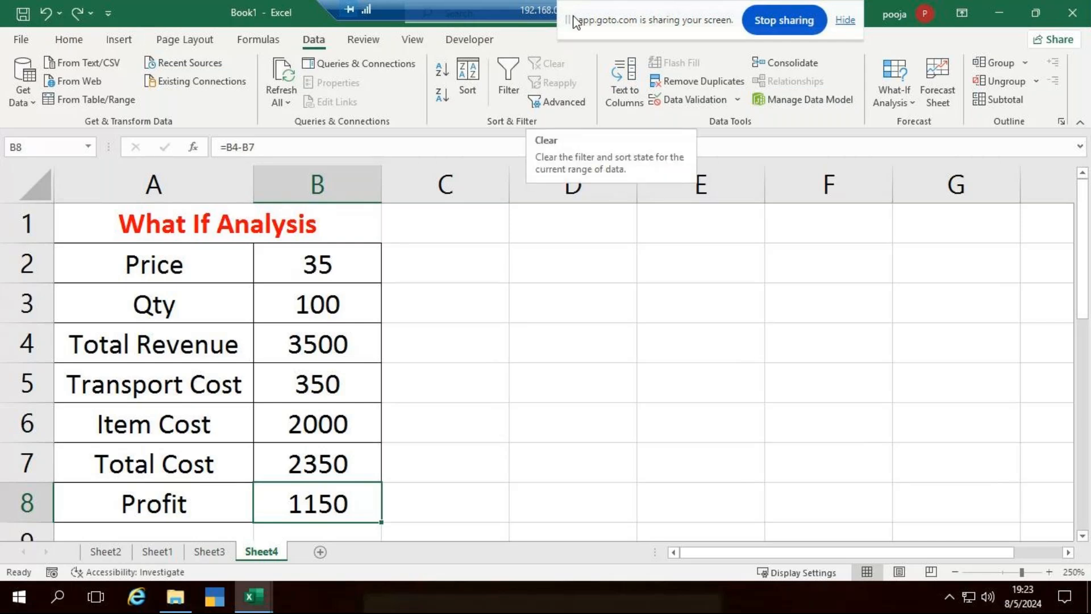
{"action": "left_click_drag", "start_coordinate": [653, 6], "coordinate": [554, 25]}
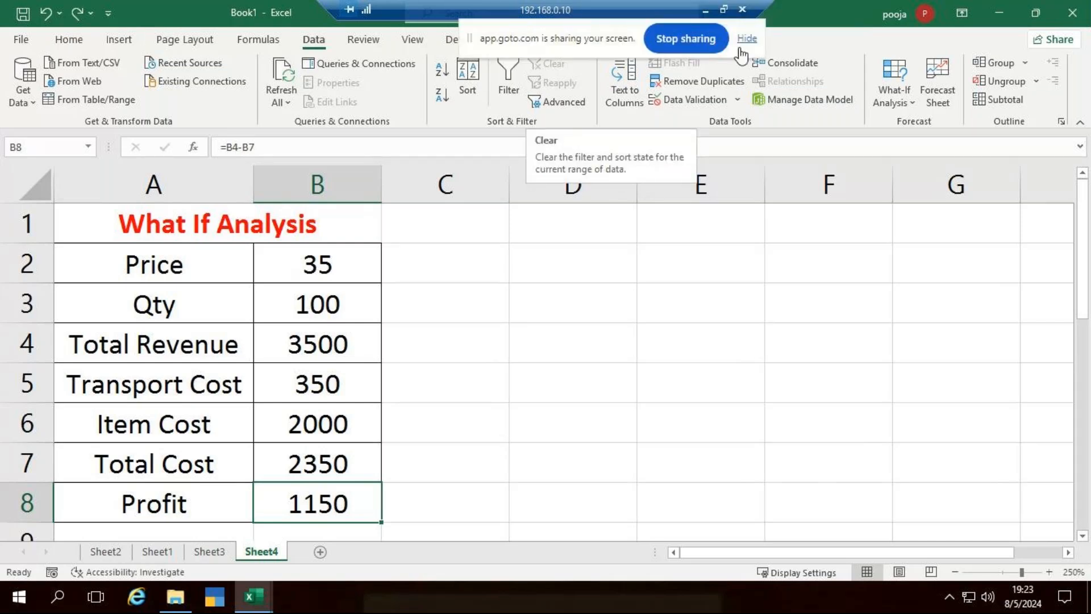
{"action": "left_click", "coordinate": [703, 11]}
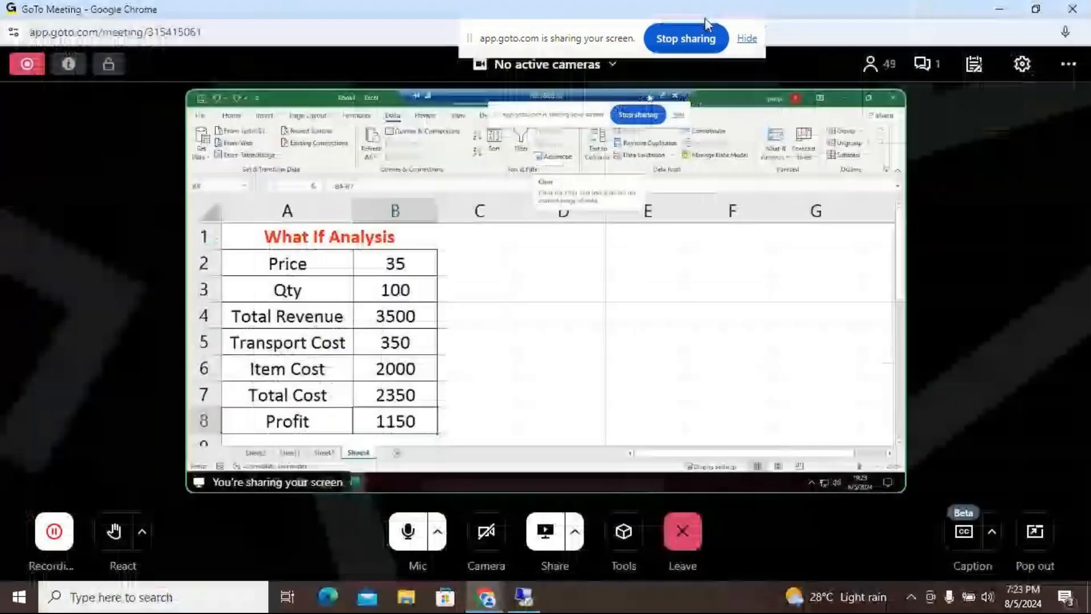